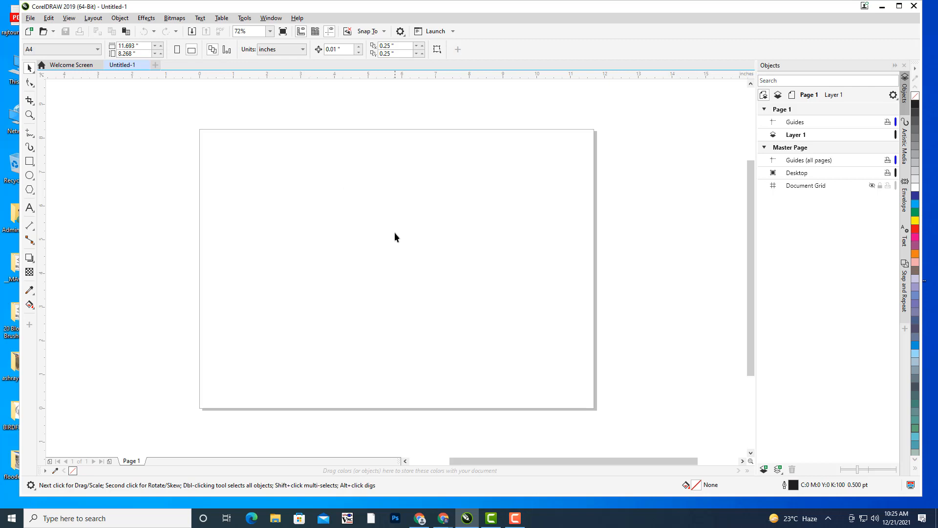
# - Pan the blank A4 page slightly and switch to the Text tool
pyautogui.moveTo(393, 191)
pyautogui.mouseDown()
pyautogui.moveTo(415, 199)
pyautogui.moveTo(418, 188)
pyautogui.moveTo(405, 184)
pyautogui.mouseUp()
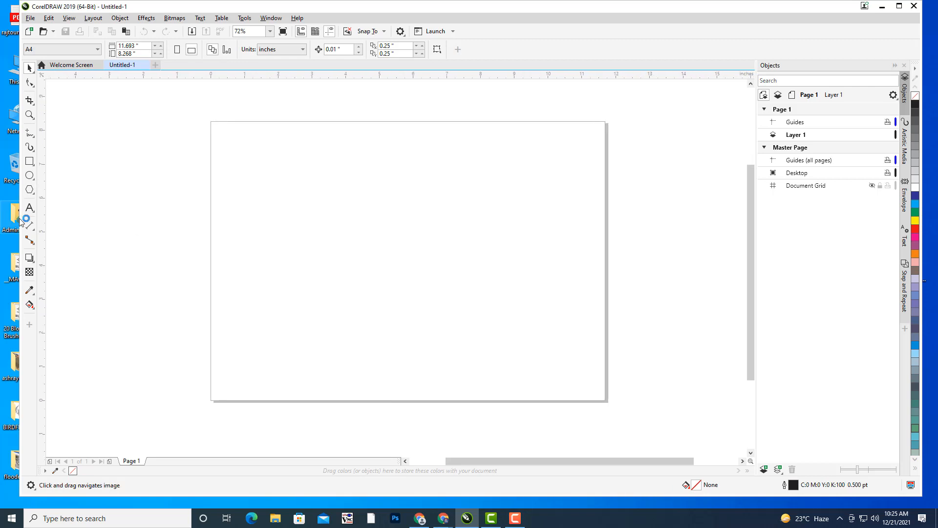
pyautogui.click(30, 208)
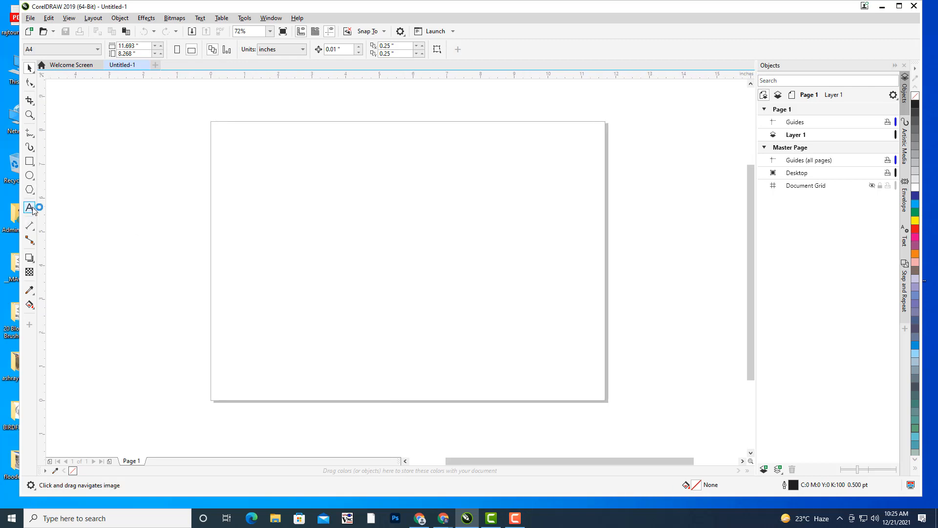
# - Type 'ANIMATION CENTRE' as artistic text and move it up and right on the page
pyautogui.click(310, 228)
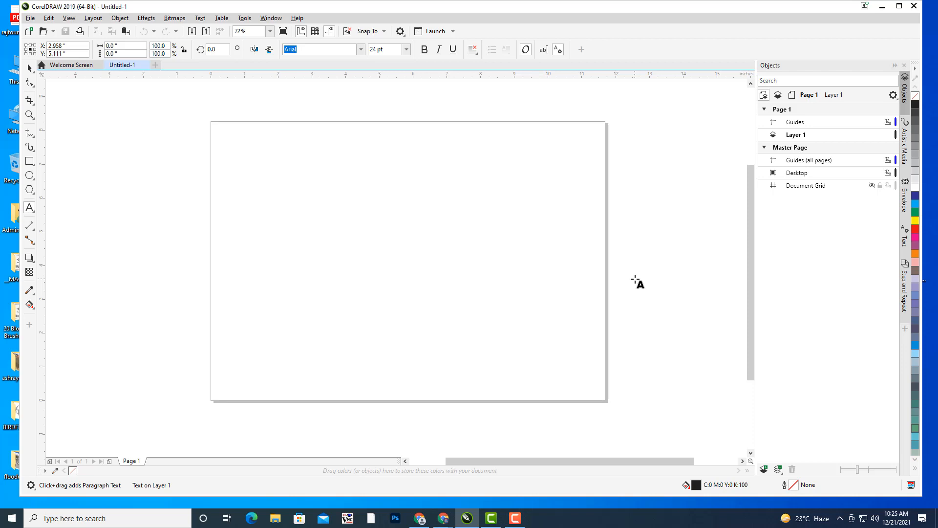
pyautogui.write('animat')
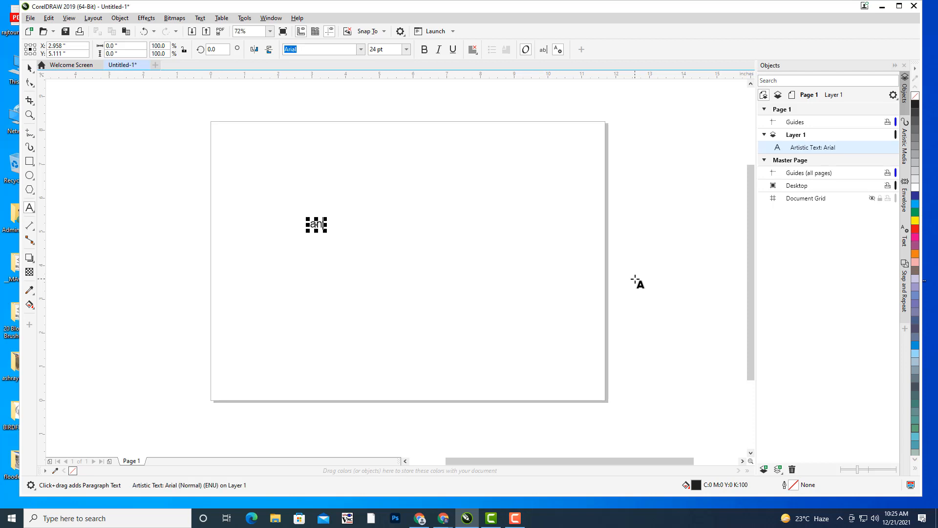
pyautogui.press('BackSpace')
pyautogui.press('BackSpace')
pyautogui.press('BackSpace')
pyautogui.press('BackSpace')
pyautogui.press('BackSpace')
pyautogui.press('BackSpace')
pyautogui.press('BackSpace')
pyautogui.write('AM')
pyautogui.press('BackSpace')
pyautogui.write('NIMATION CENTRE')
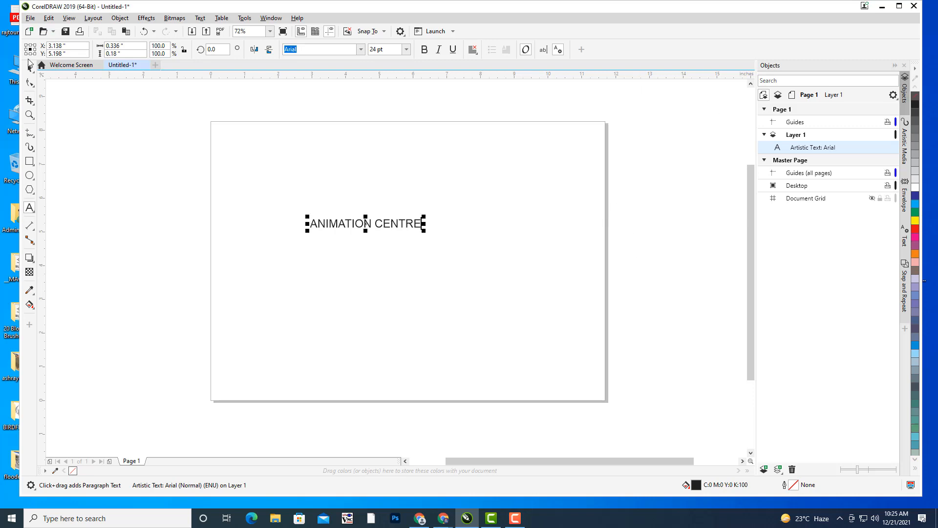
pyautogui.hotkey('ctrl', 'space')
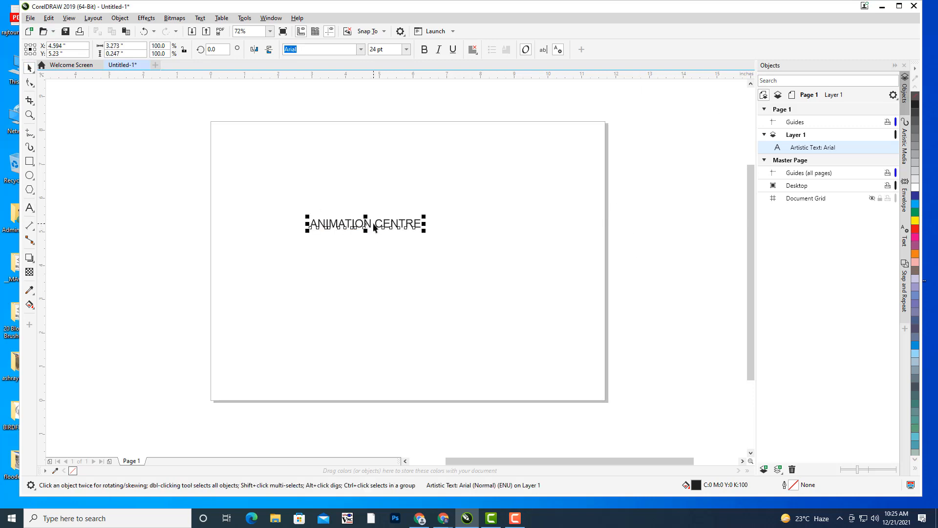
pyautogui.moveTo(376, 226); pyautogui.dragTo(408, 204)
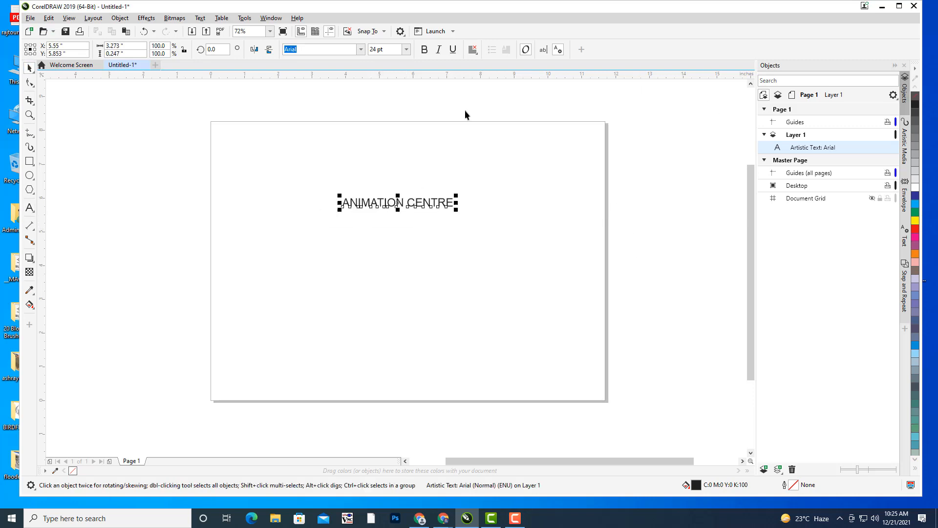
# - Make the text bold, scale it to about 45.658 pt, and fill it green
pyautogui.click(424, 50)
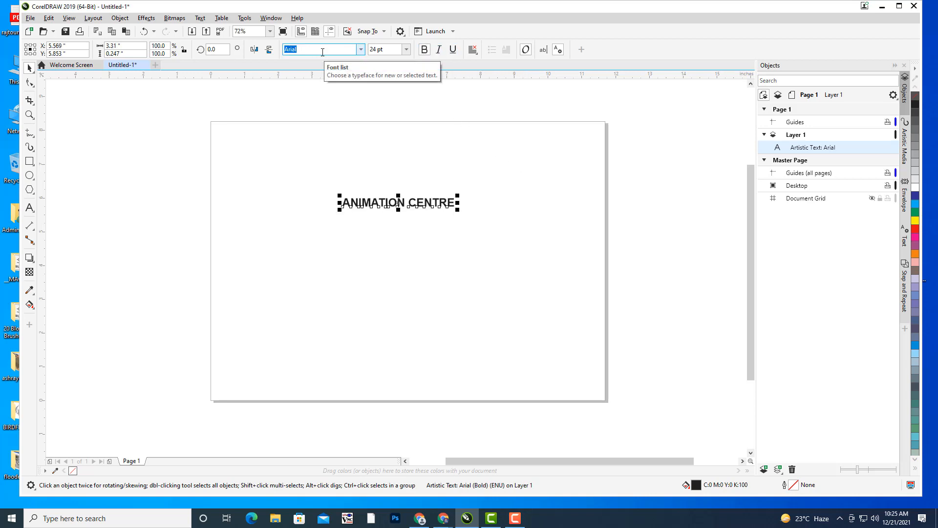
pyautogui.moveTo(457, 194); pyautogui.dragTo(560, 151)
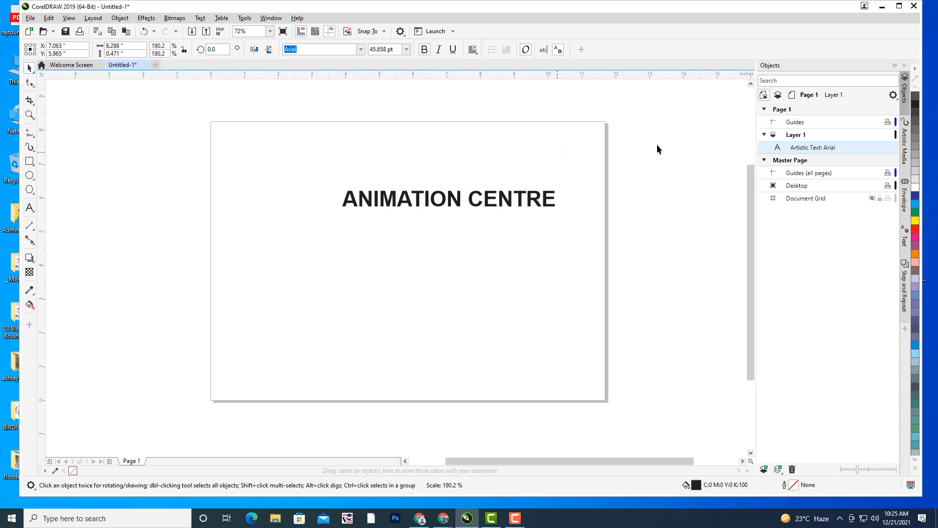
pyautogui.click(915, 229)
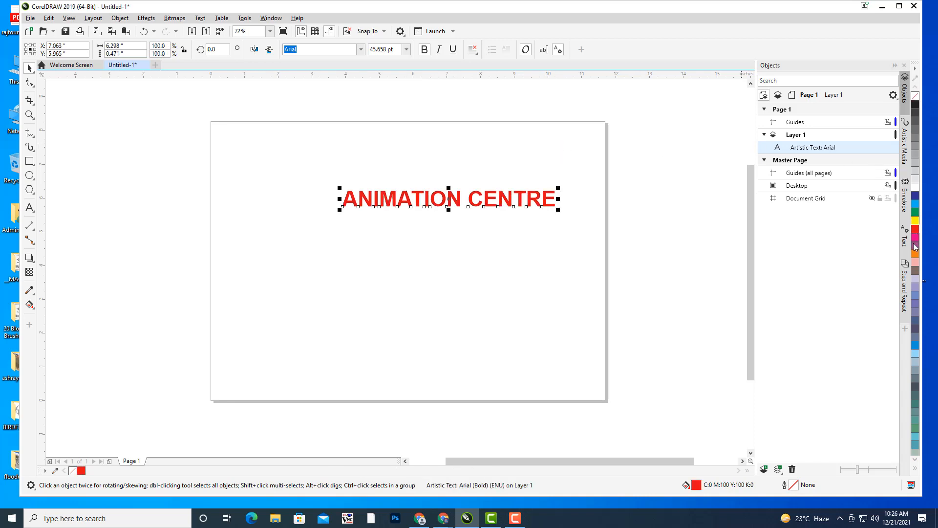
pyautogui.click(915, 246)
pyautogui.click(915, 213)
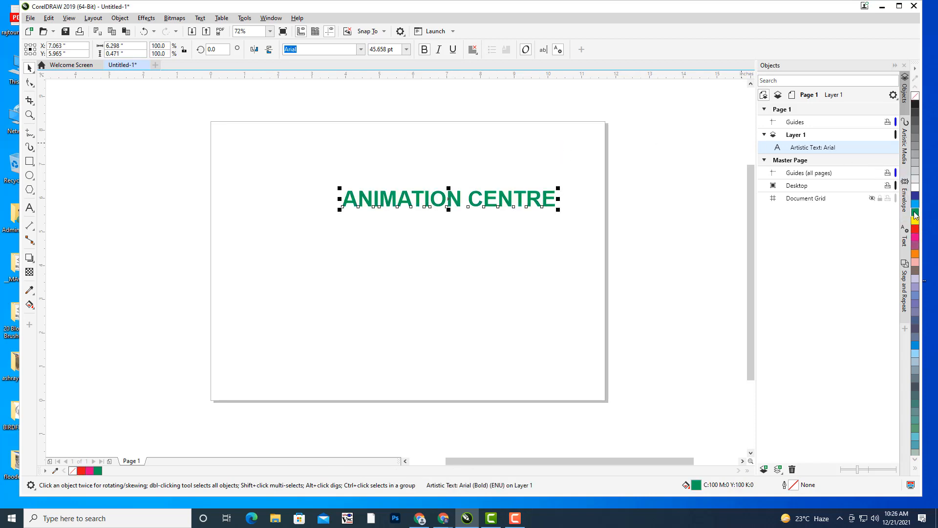
# - Set the ANIMATION CENTRE text in the Bauhaus 93 font
pyautogui.click(361, 50)
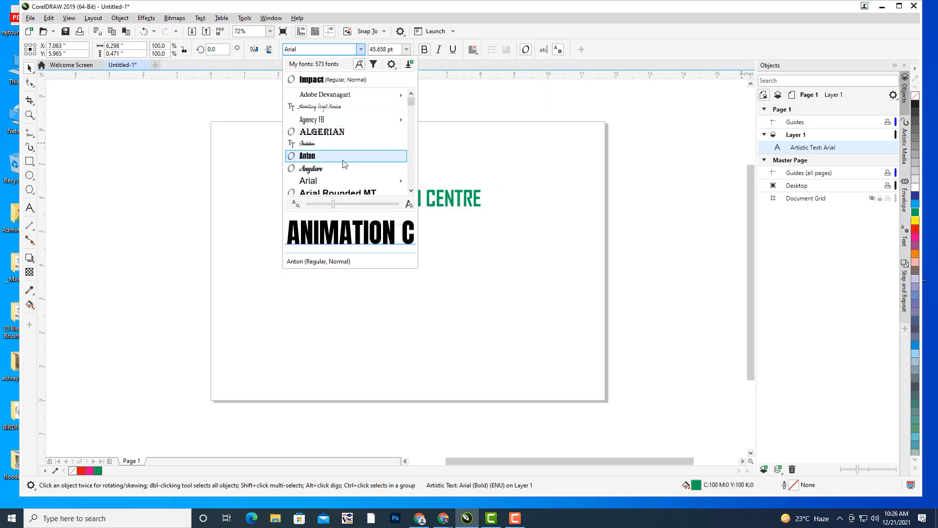
pyautogui.scroll(-2, 344, 162)
pyautogui.scroll(-1, 344, 164)
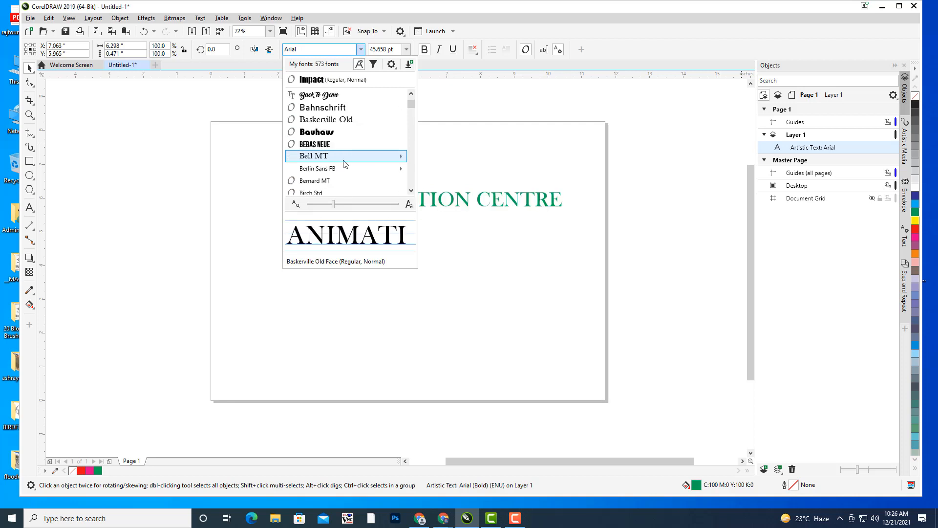
pyautogui.scroll(-1, 345, 164)
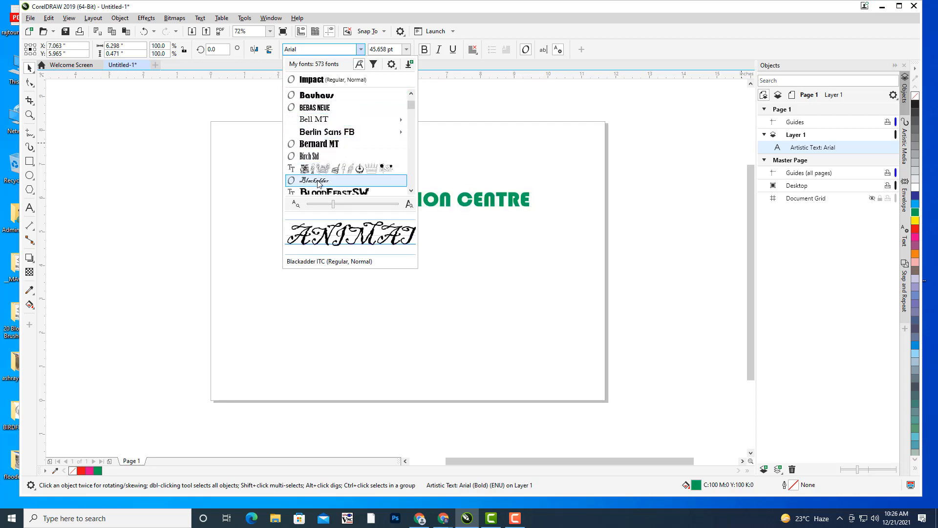
pyautogui.click(330, 96)
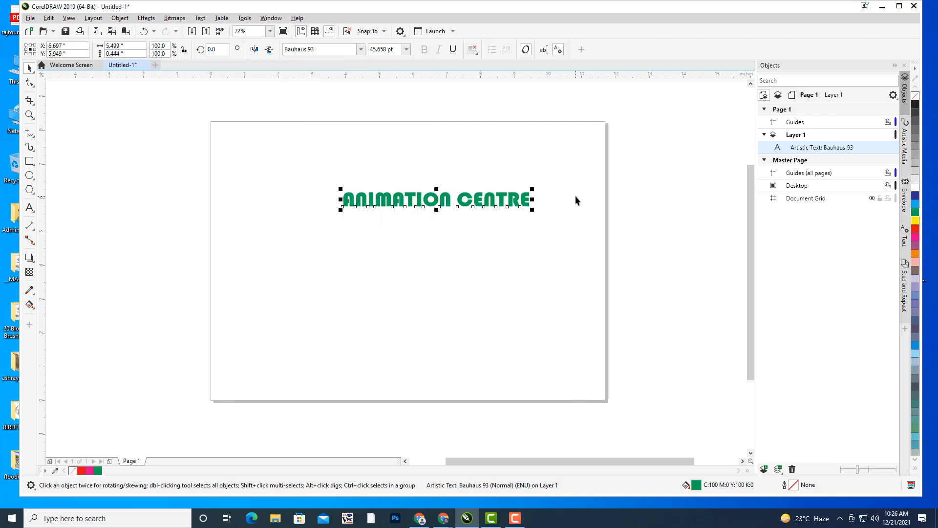
# - Fill the heading orange, scale it up to 78.81 pt, and centre it in the upper-middle area
pyautogui.moveTo(535, 188); pyautogui.dragTo(586, 175)
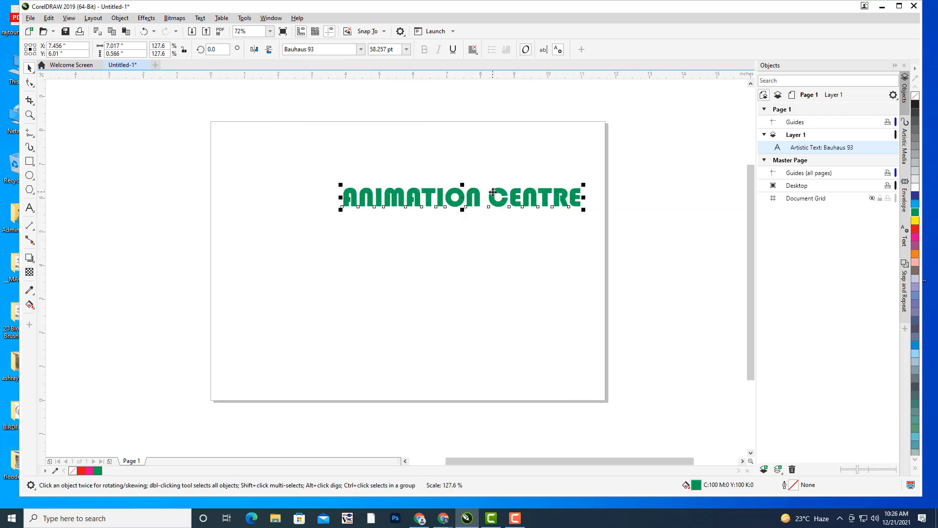
pyautogui.moveTo(493, 204); pyautogui.dragTo(454, 231)
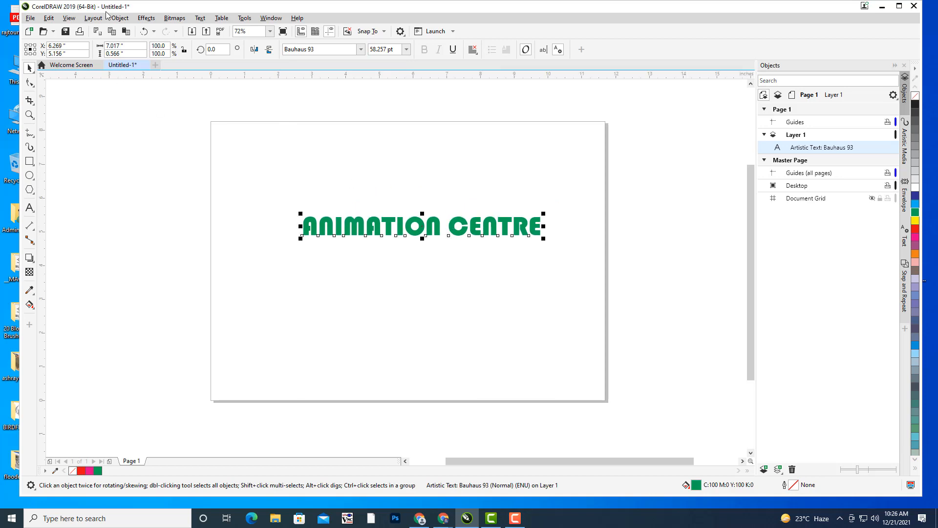
pyautogui.click(916, 228)
pyautogui.click(914, 253)
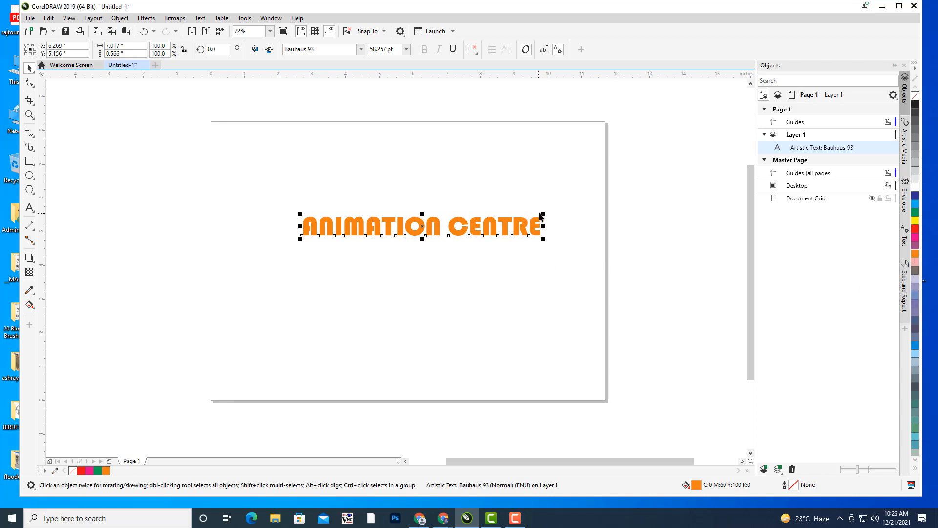
pyautogui.moveTo(543, 214); pyautogui.dragTo(627, 188)
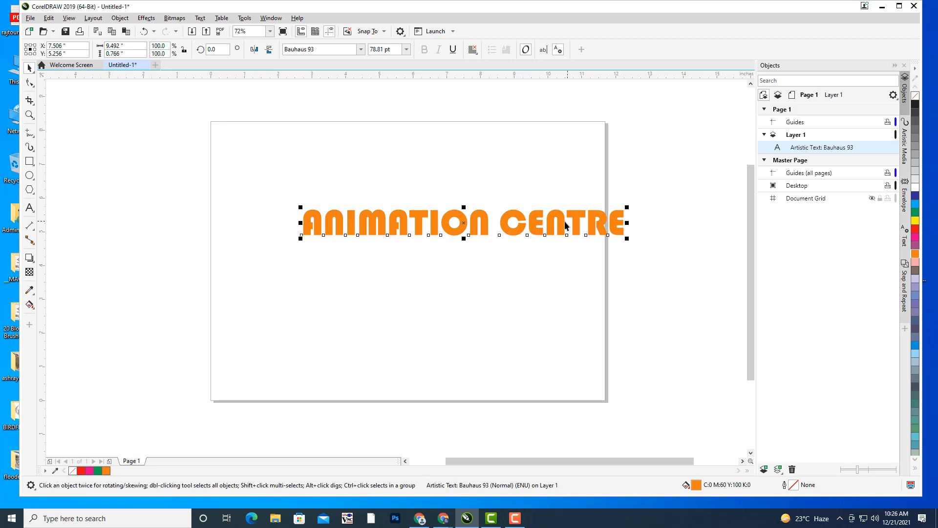
pyautogui.moveTo(540, 227); pyautogui.dragTo(490, 256)
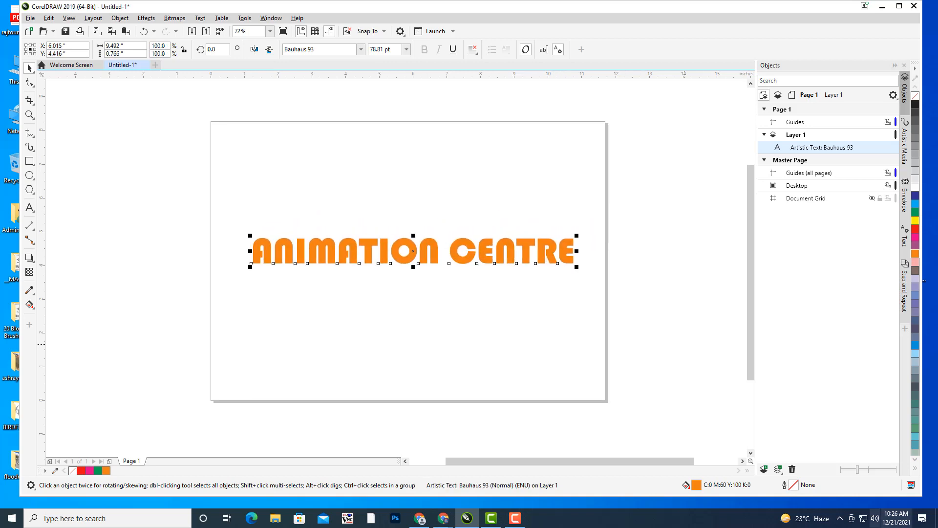
# - In Outline Pen, give the heading a pink outline of 2.0 pt width
pyautogui.doubleClick(791, 487)
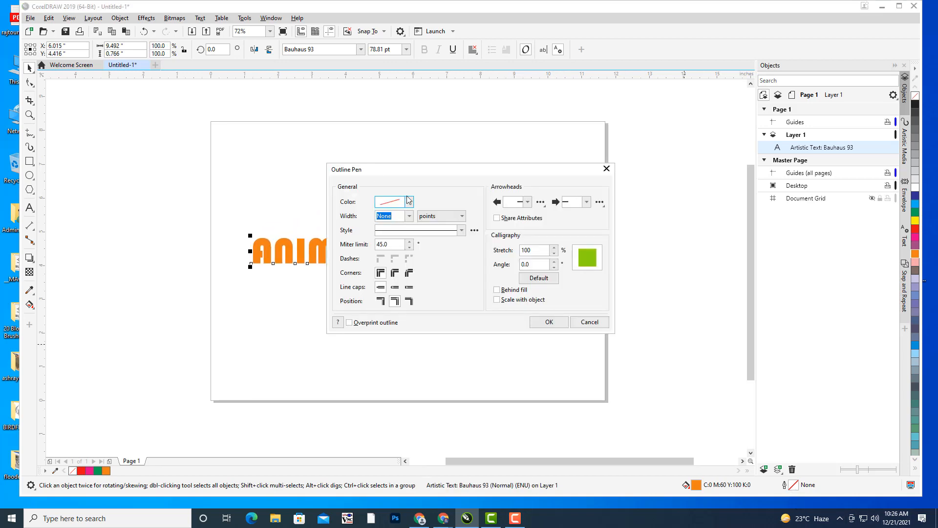
pyautogui.moveTo(379, 181); pyautogui.dragTo(623, 88)
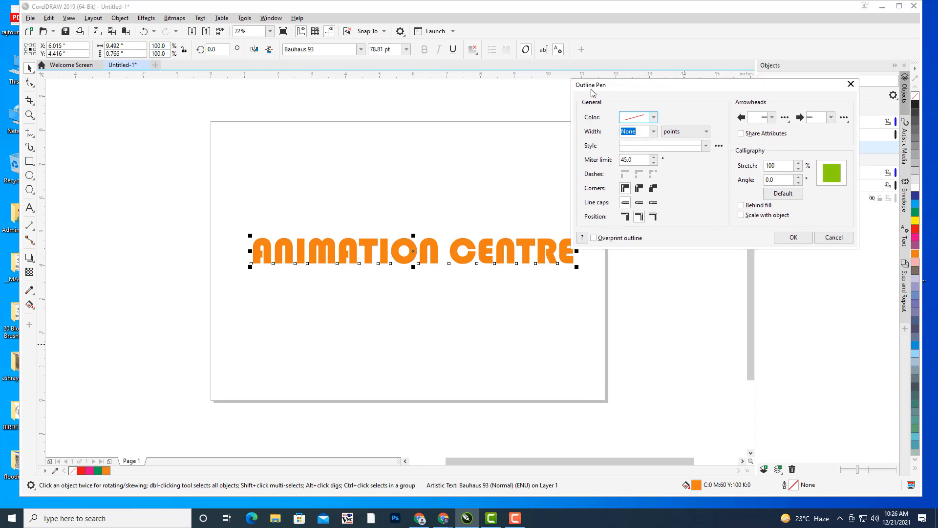
pyautogui.click(655, 119)
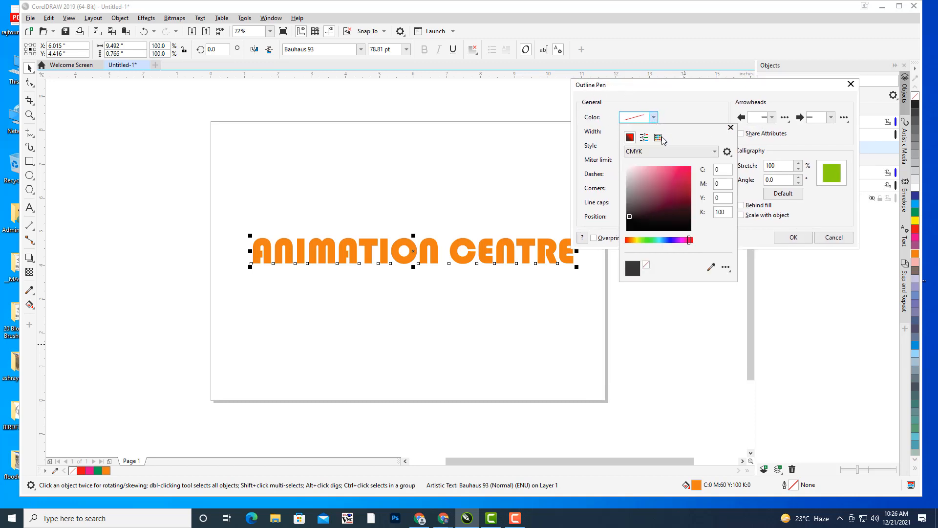
pyautogui.click(673, 171)
pyautogui.click(592, 142)
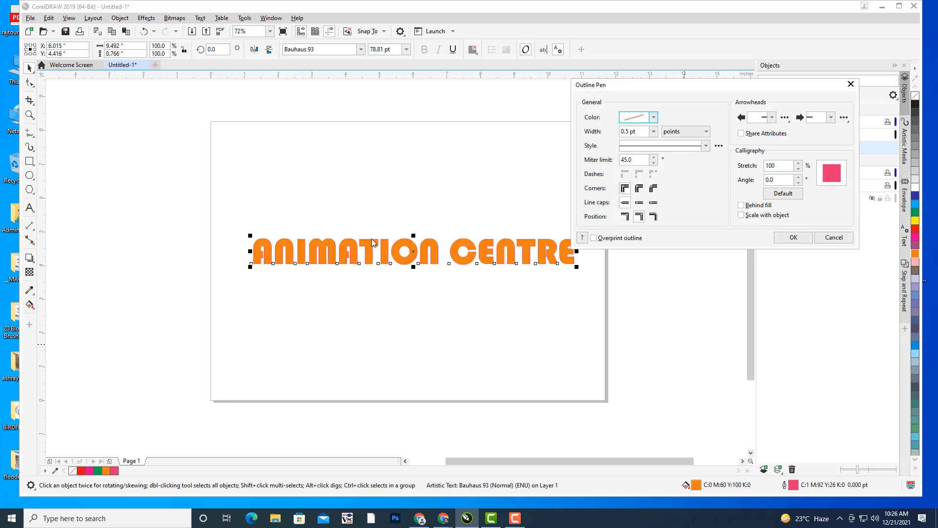
pyautogui.click(653, 132)
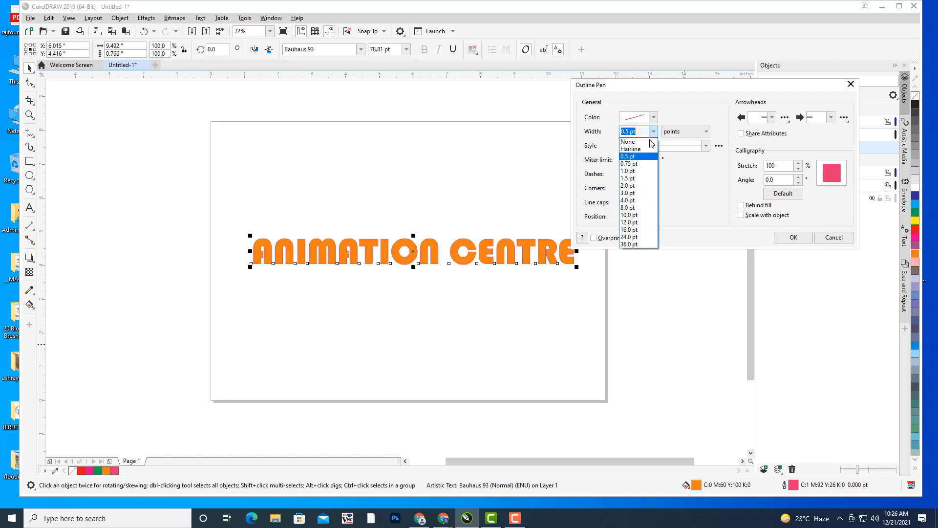
pyautogui.click(627, 186)
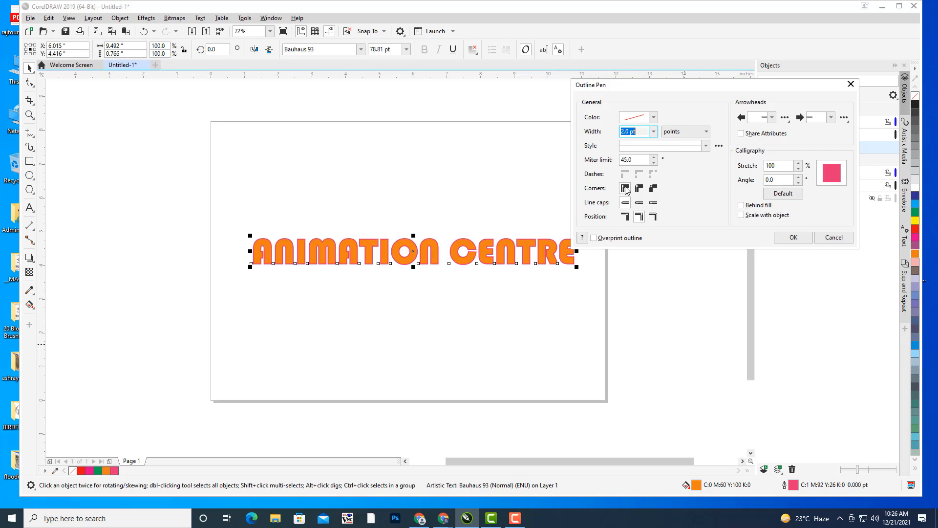
pyautogui.click(792, 237)
pyautogui.click(679, 229)
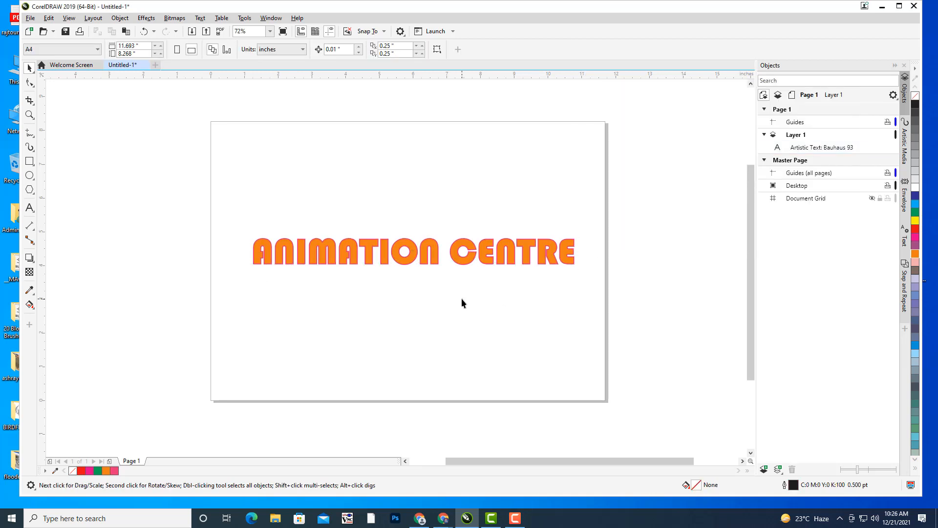
# - Scale the outlined heading to about 10.486 inches wide (87.056 pt) and shift it slightly lower-left
pyautogui.click(413, 256)
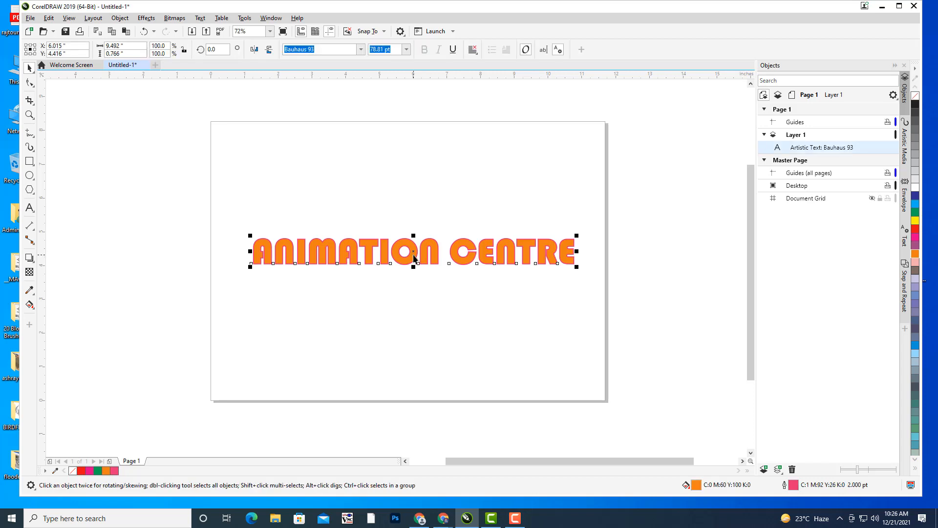
pyautogui.moveTo(417, 252); pyautogui.dragTo(403, 234)
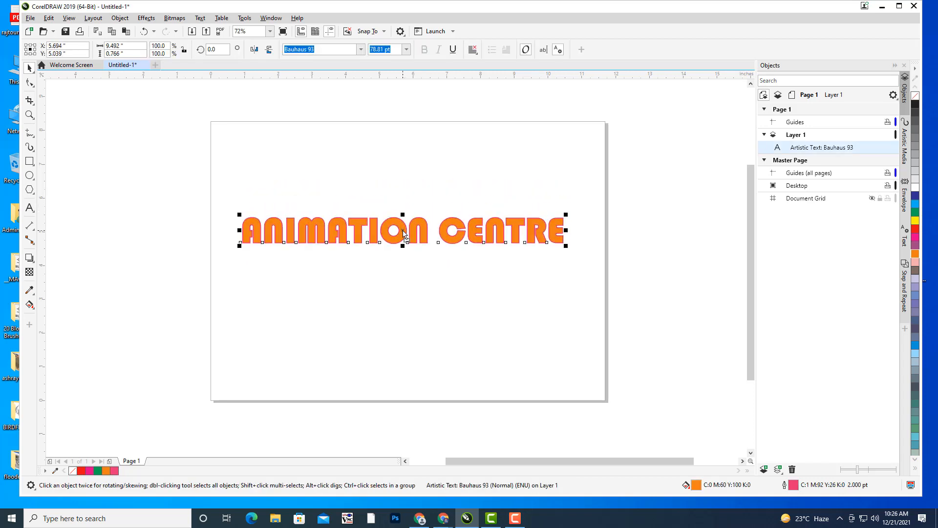
pyautogui.moveTo(566, 215); pyautogui.dragTo(627, 205)
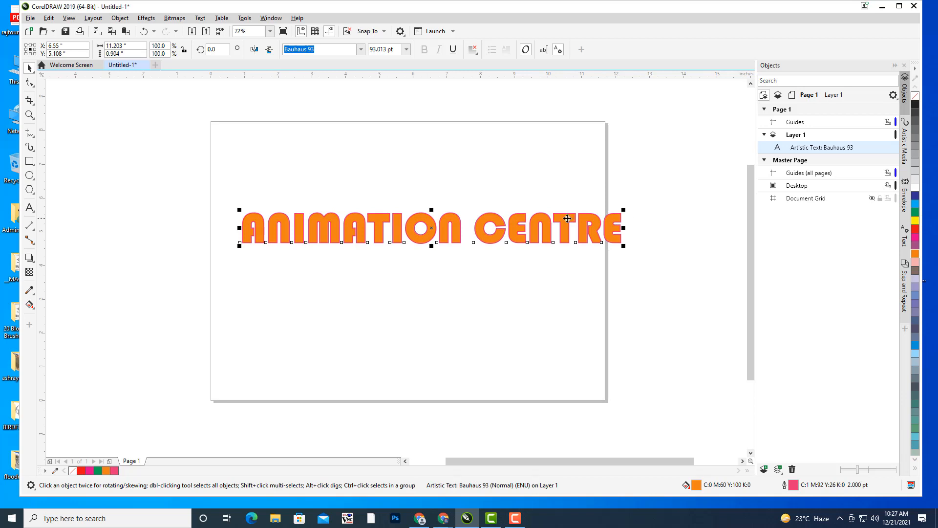
pyautogui.moveTo(623, 210); pyautogui.dragTo(600, 212)
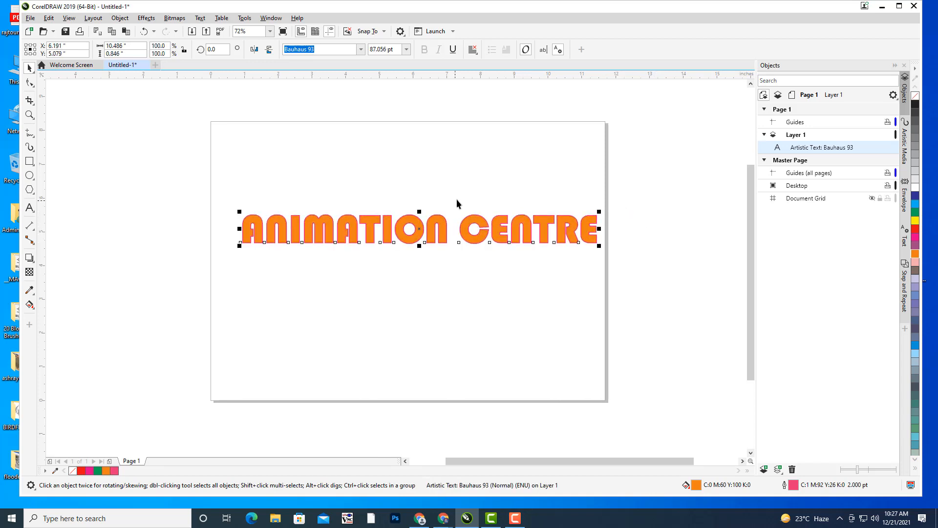
pyautogui.moveTo(468, 226); pyautogui.dragTo(467, 246)
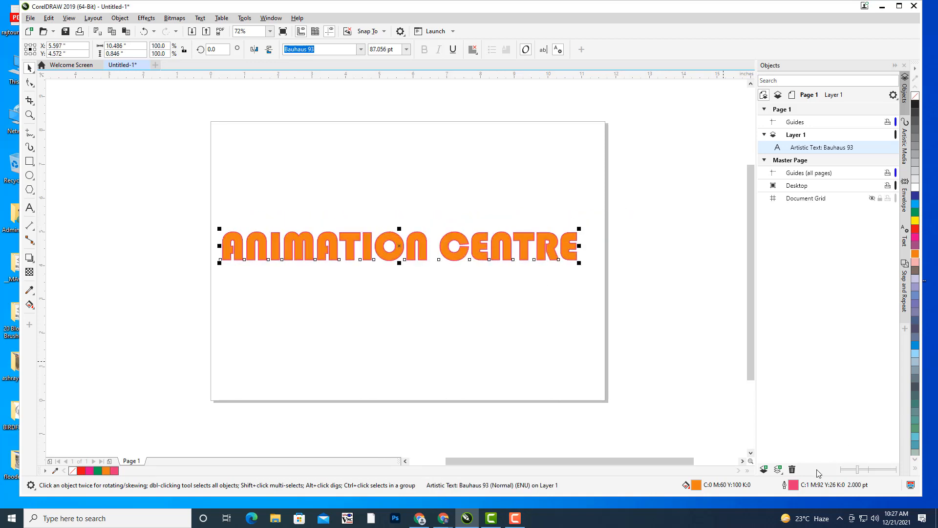
# - Set the heading's Outline Pen width to None
pyautogui.doubleClick(794, 485)
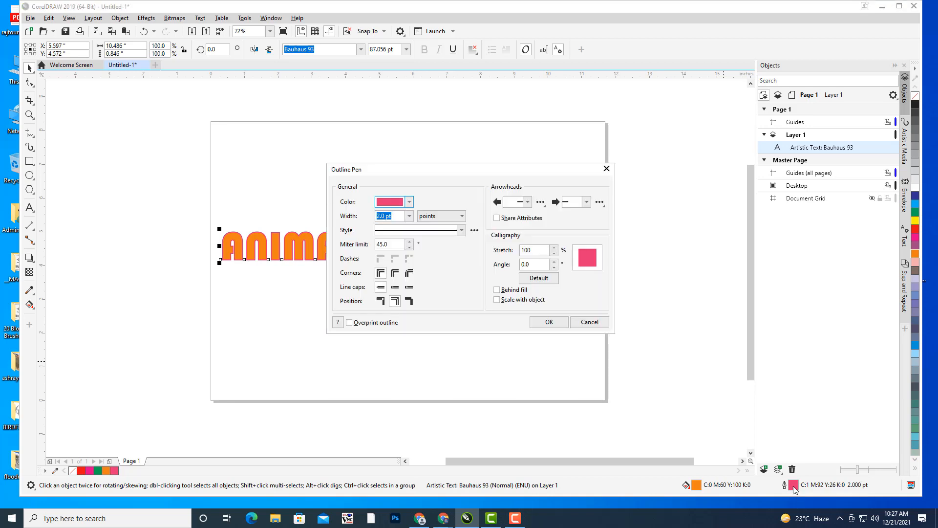
pyautogui.click(410, 216)
pyautogui.click(388, 224)
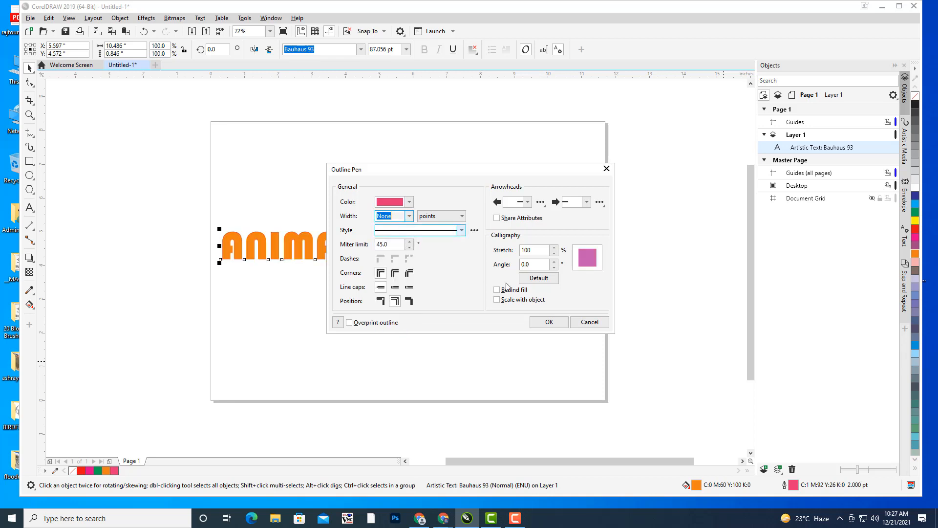
pyautogui.click(547, 322)
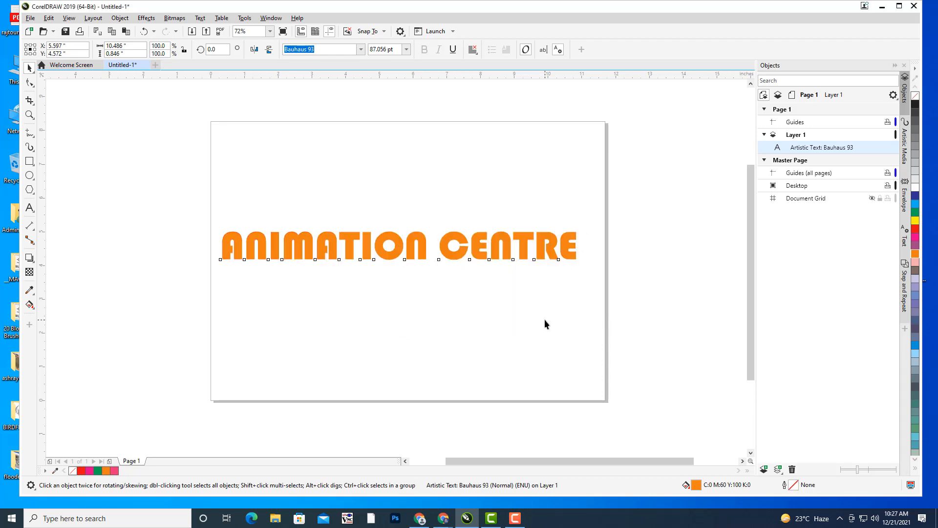
# - Give the text a fountain fill running from orange to a light blue end colour
pyautogui.press('F11')
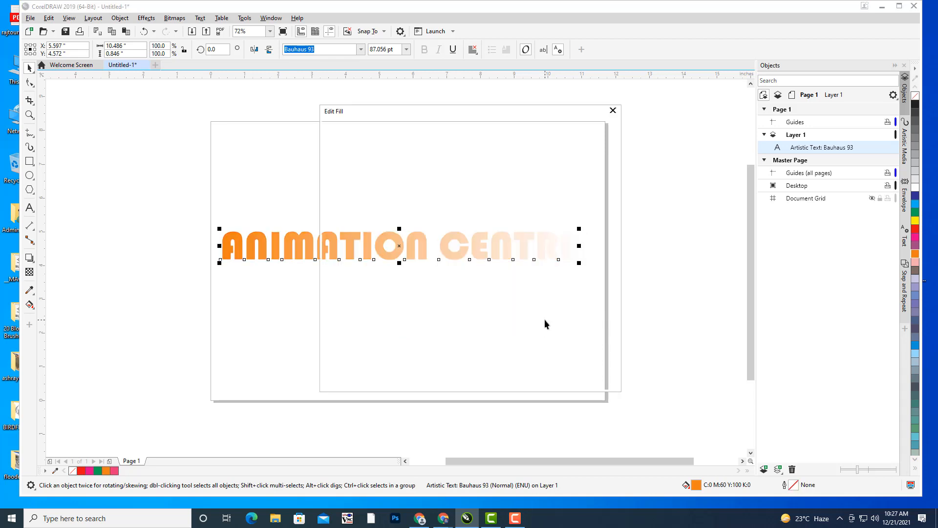
pyautogui.moveTo(432, 107); pyautogui.dragTo(680, 43)
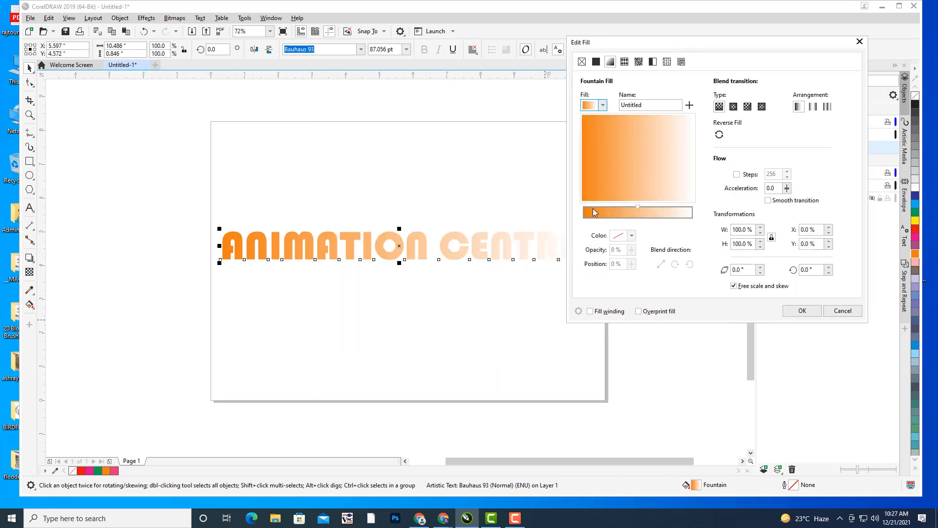
pyautogui.click(586, 222)
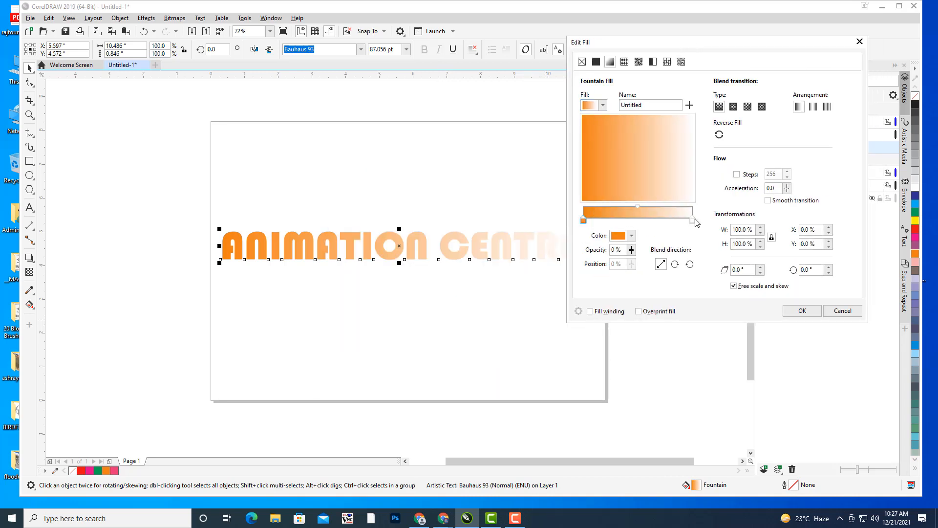
pyautogui.click(693, 221)
pyautogui.click(632, 235)
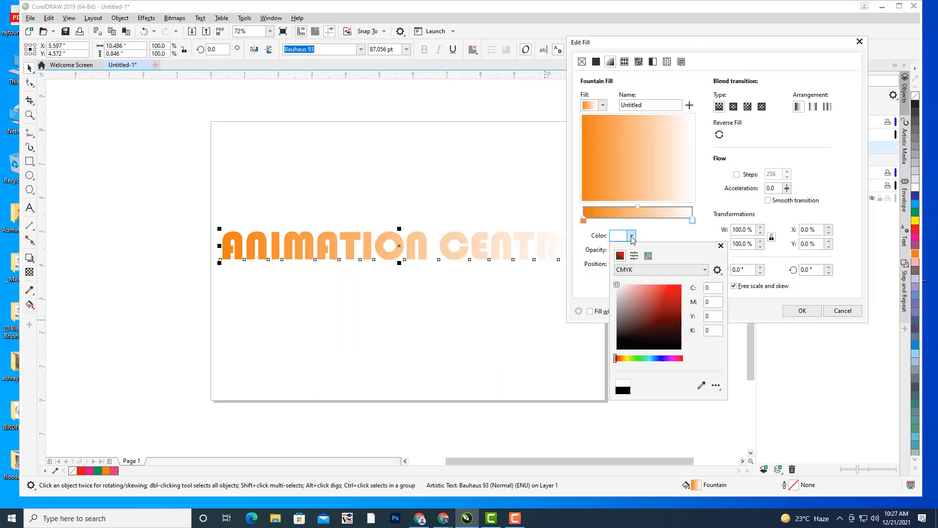
pyautogui.click(669, 289)
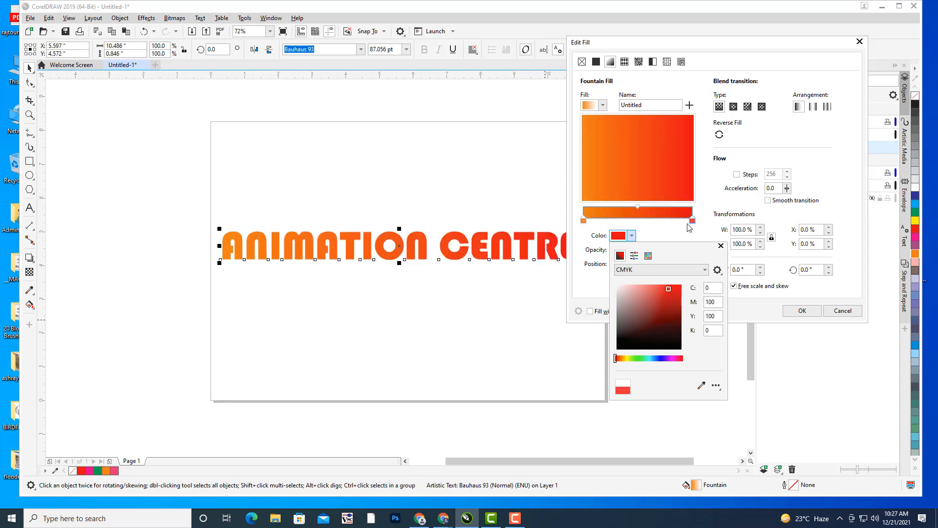
pyautogui.click(690, 227)
pyautogui.click(632, 236)
pyautogui.click(651, 359)
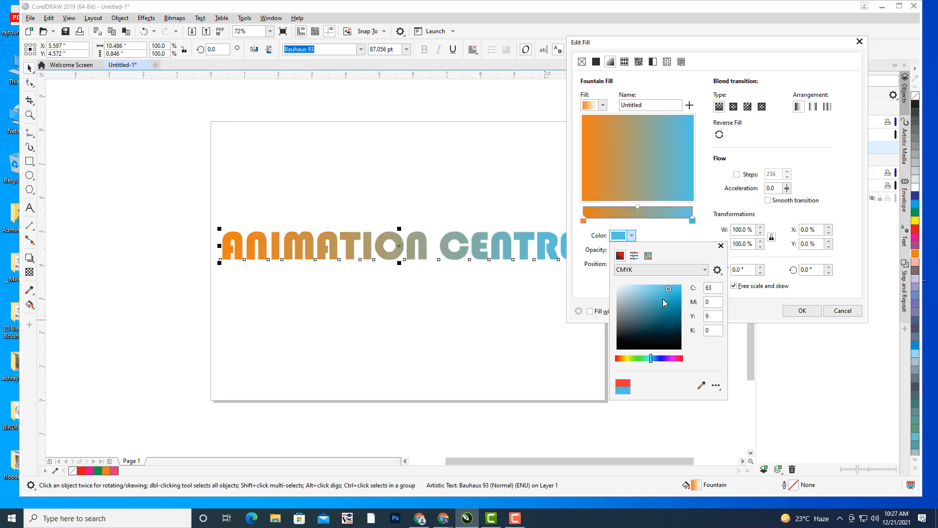
pyautogui.click(683, 239)
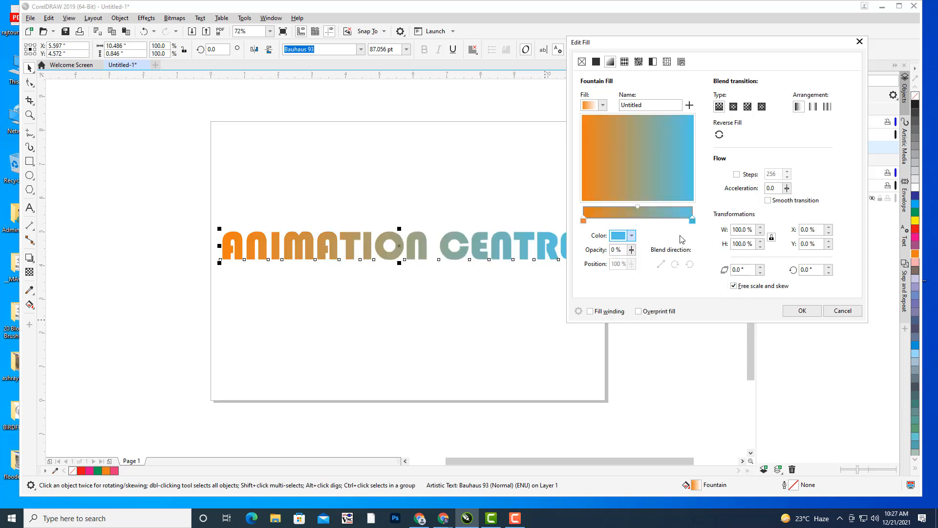
# - Keep the Linear gradient type rather than Elliptical and apply the fountain fill
pyautogui.click(734, 107)
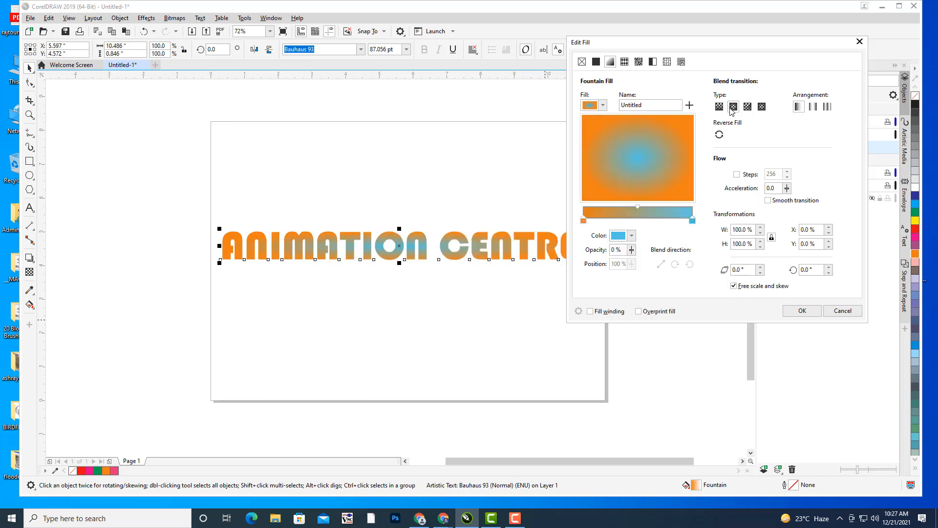
pyautogui.click(720, 107)
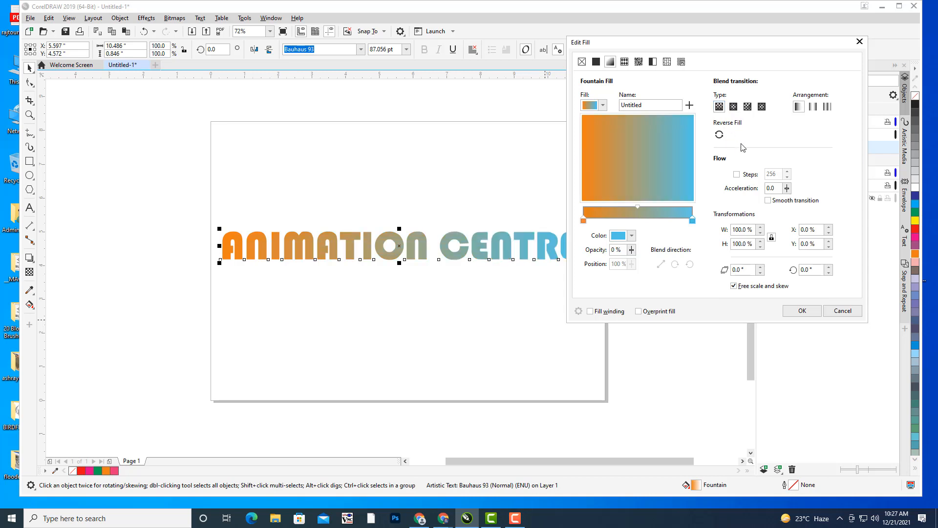
pyautogui.click(802, 311)
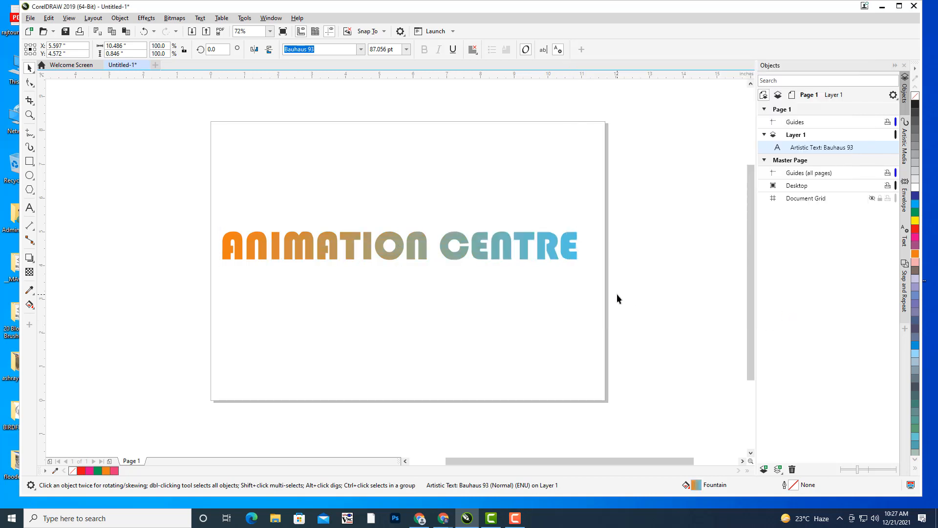
# - Drag the gradient-filled heading up to stretch across the top of the page
pyautogui.click(617, 295)
pyautogui.click(421, 249)
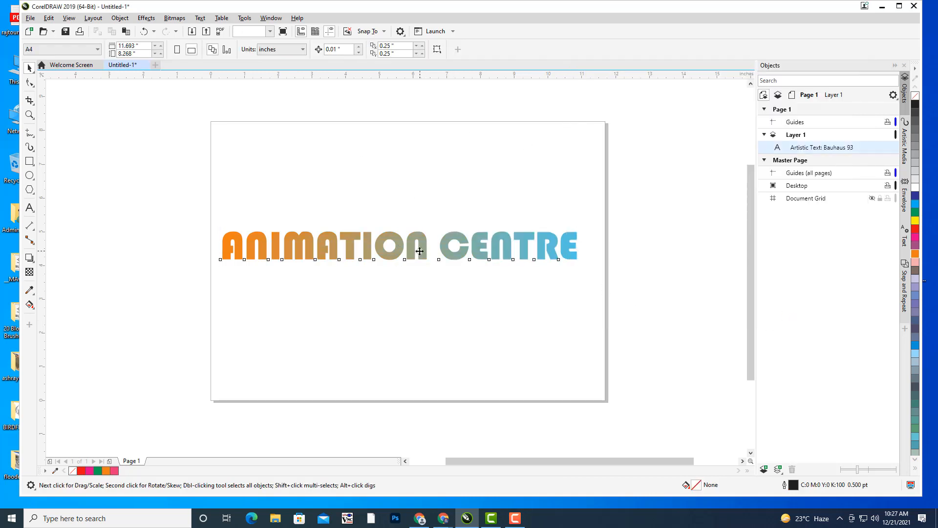
pyautogui.moveTo(421, 249); pyautogui.dragTo(438, 164)
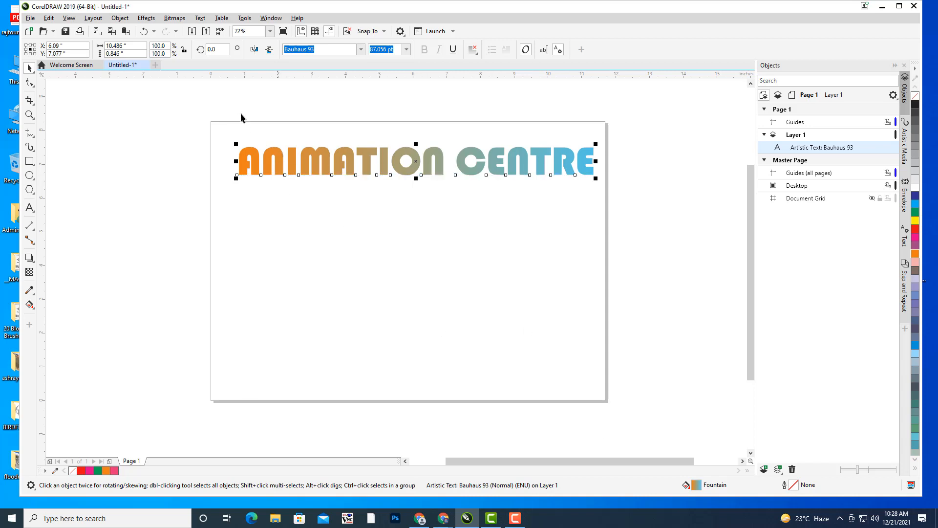
pyautogui.moveTo(327, 207); pyautogui.dragTo(381, 194)
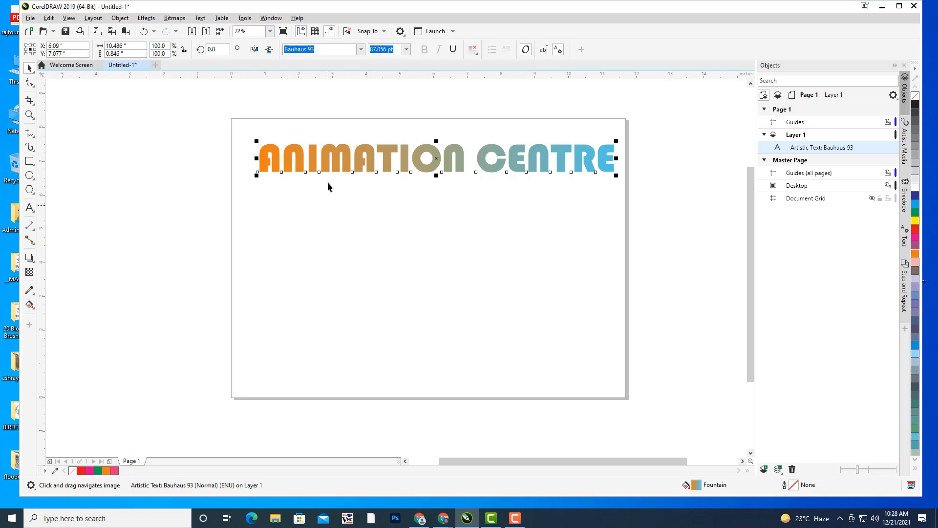
pyautogui.moveTo(373, 158); pyautogui.dragTo(362, 158)
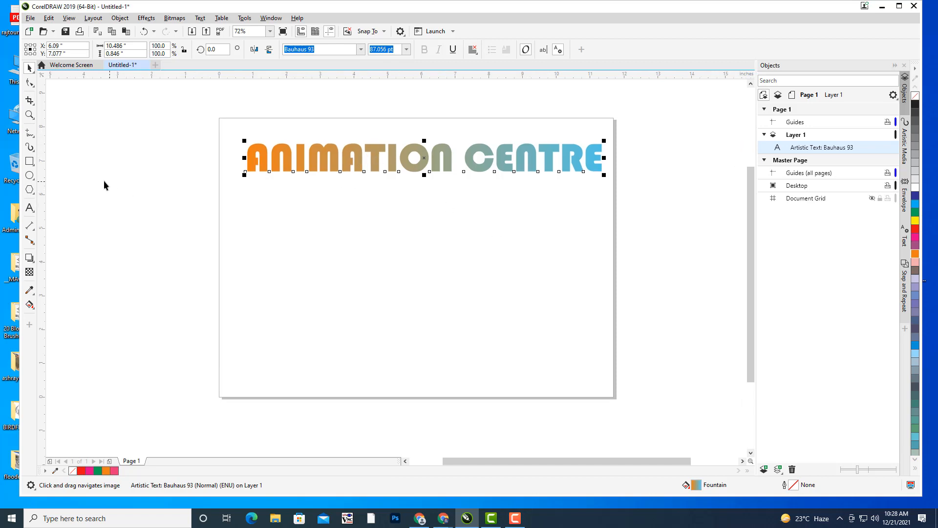
pyautogui.click(33, 135)
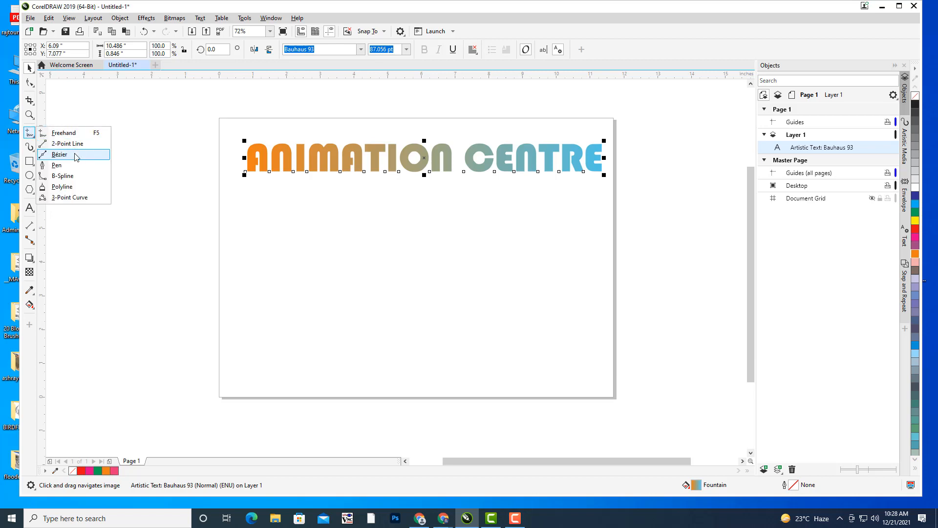
# - Draw a three-node Bézier wave across the page below the heading
pyautogui.click(60, 154)
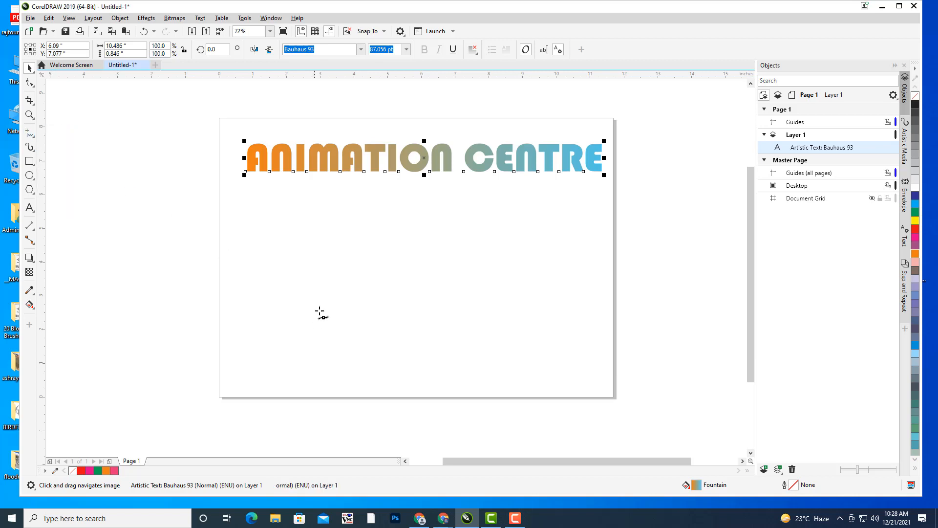
pyautogui.click(247, 269)
pyautogui.moveTo(424, 240); pyautogui.dragTo(477, 309)
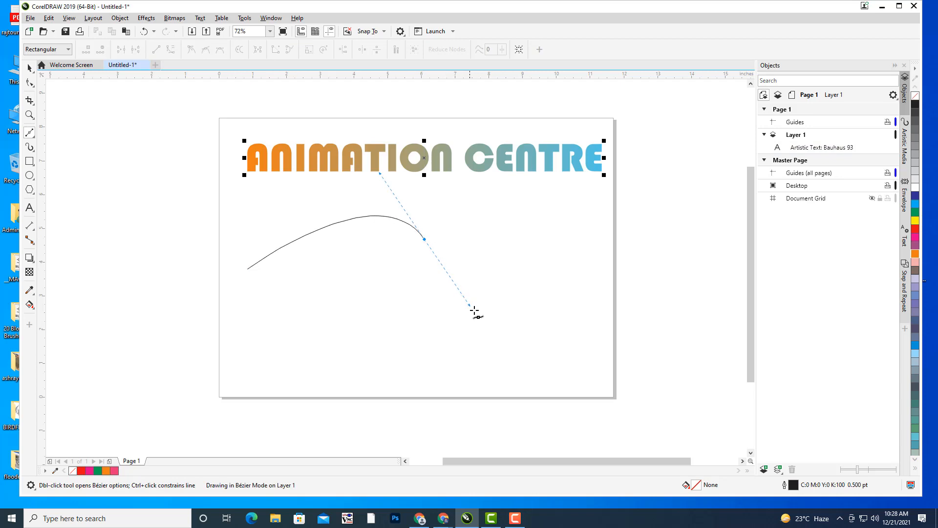
pyautogui.click(595, 216)
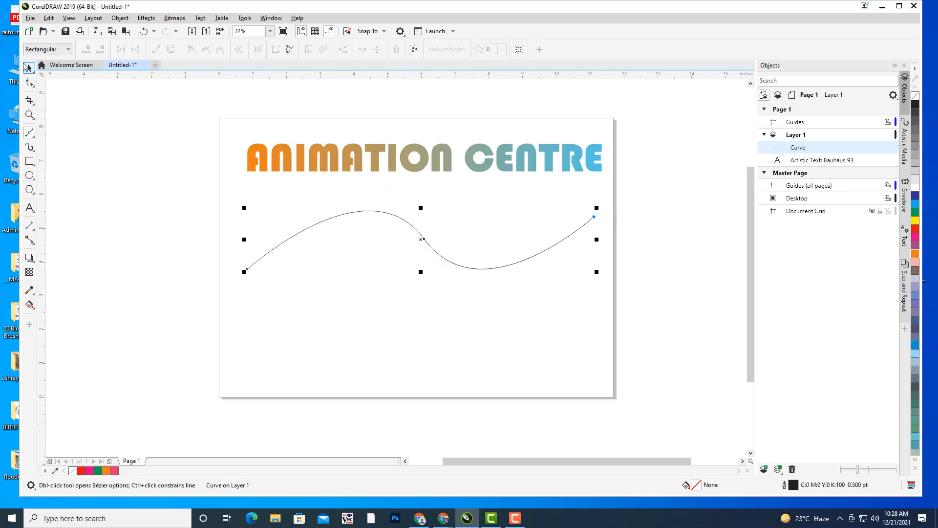
pyautogui.press('space')
# - Reshape the middle node's handles with the Shape tool into a smooth S-curve
pyautogui.click(30, 83)
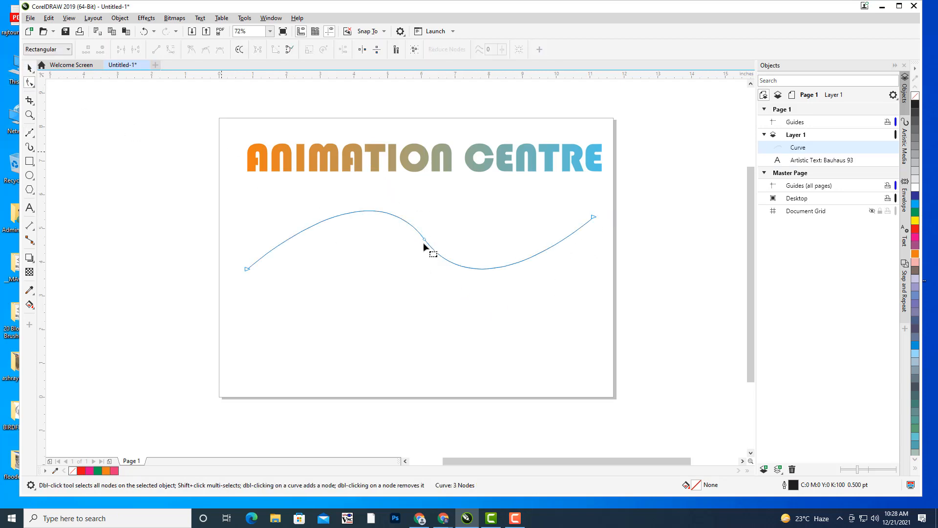
pyautogui.click(425, 239)
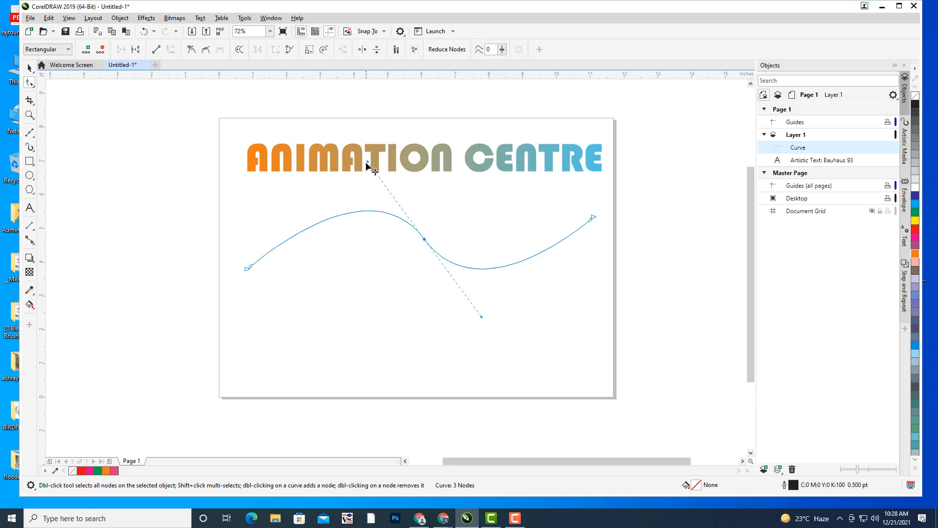
pyautogui.moveTo(367, 161); pyautogui.dragTo(344, 196)
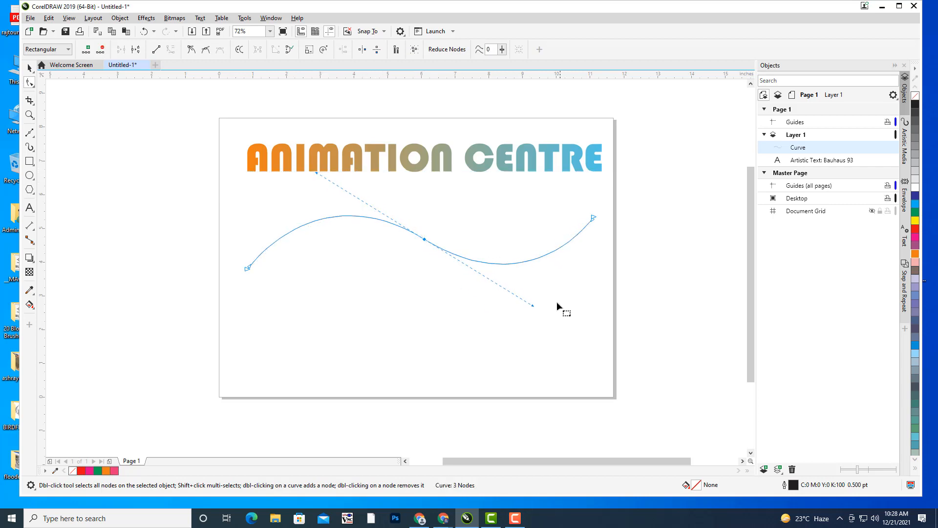
pyautogui.moveTo(533, 306); pyautogui.dragTo(546, 313)
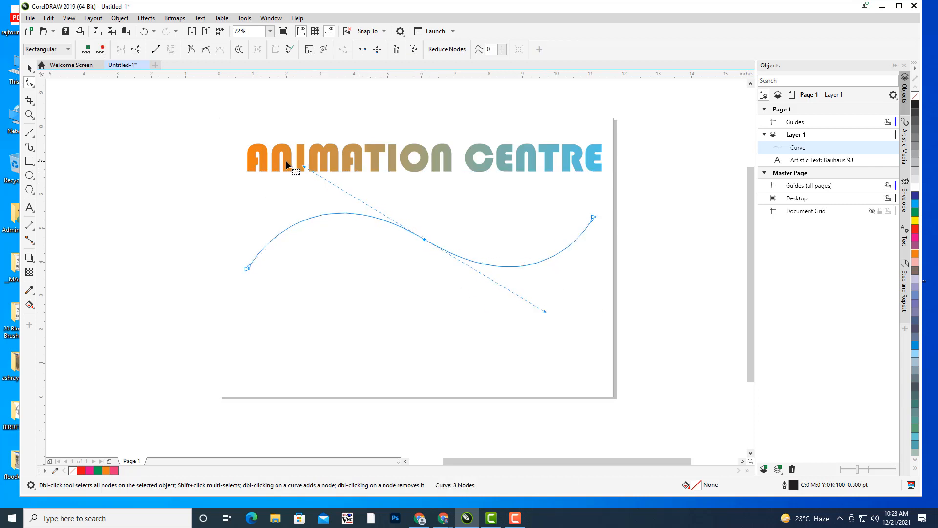
pyautogui.moveTo(304, 168); pyautogui.dragTo(296, 162)
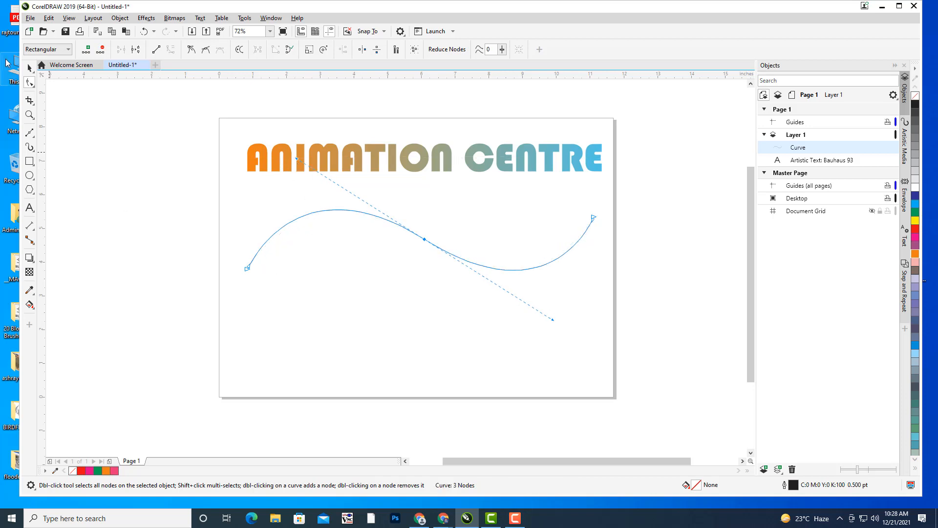
pyautogui.click(30, 68)
pyautogui.click(528, 207)
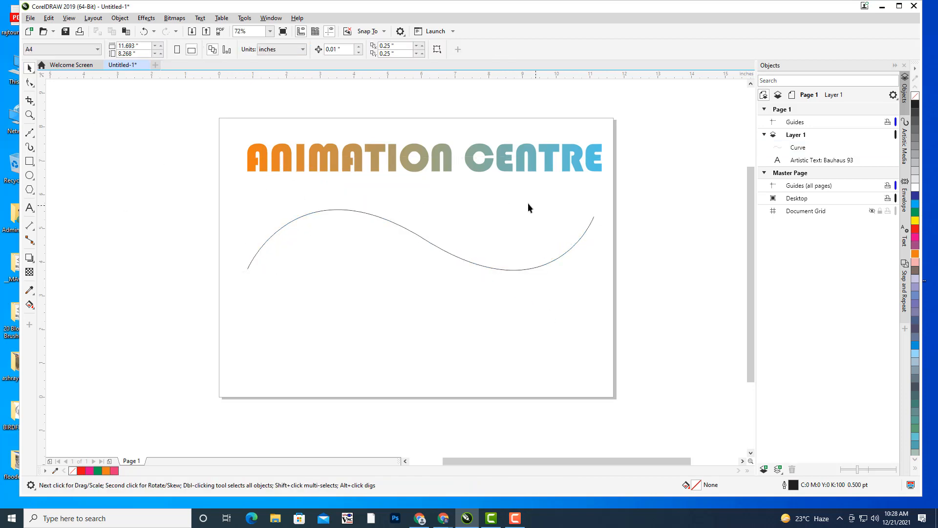
# - Fit the ANIMATION CENTRE text to the wavy curve and slide it to a 0.186" offset
pyautogui.click(411, 151)
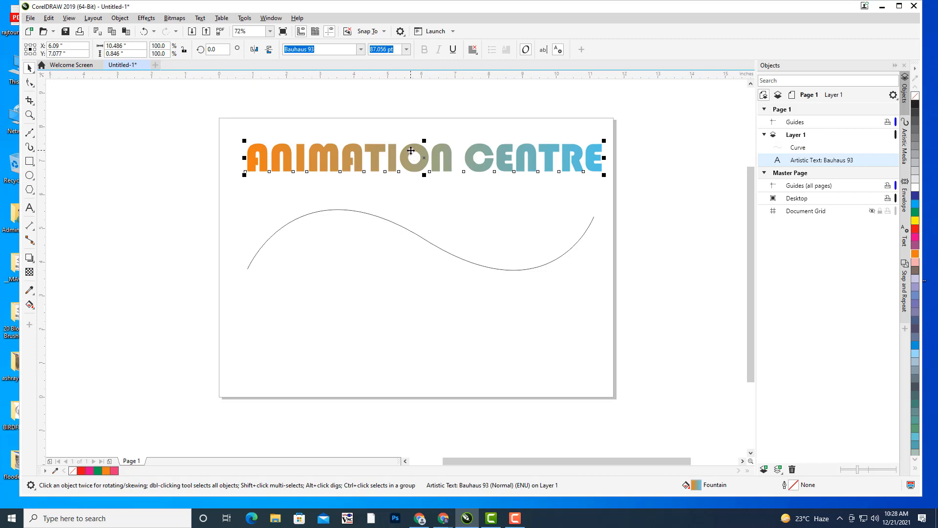
pyautogui.keyDown('shift'); pyautogui.click(375, 215); pyautogui.keyUp('shift')
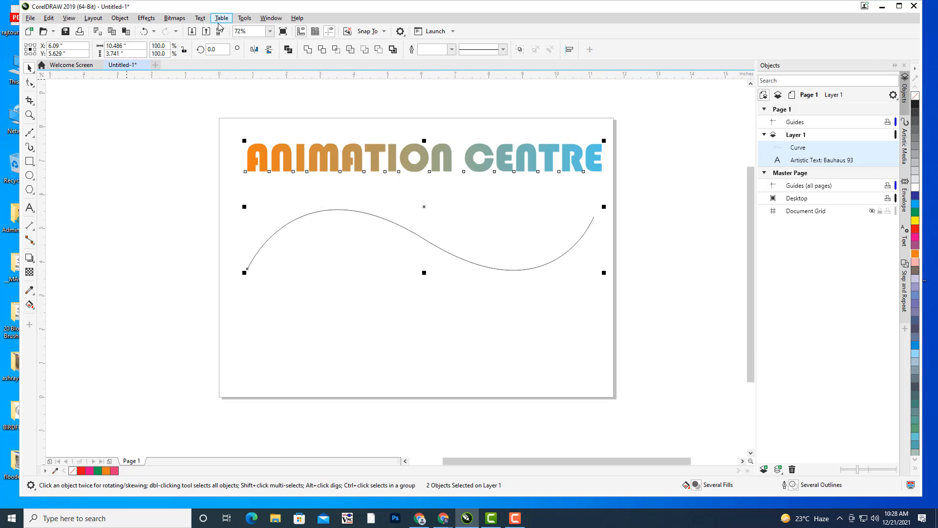
pyautogui.click(202, 19)
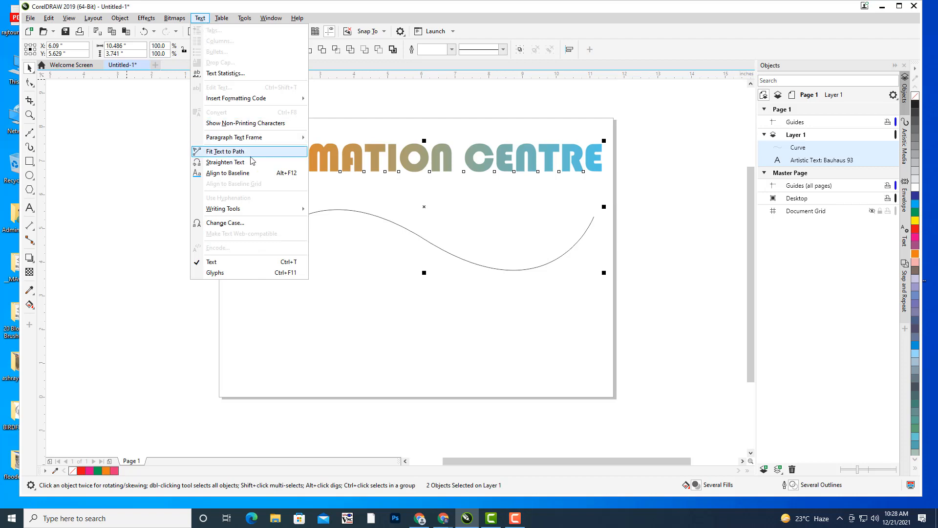
pyautogui.click(230, 152)
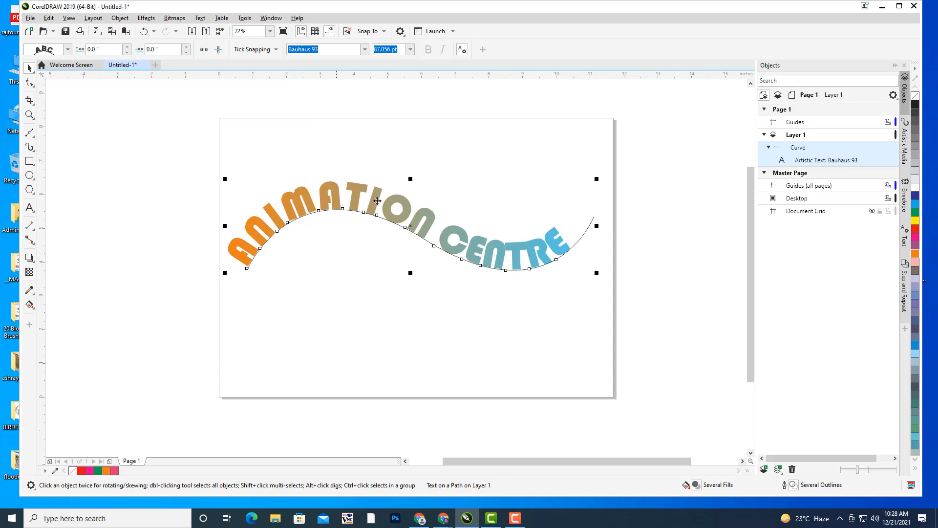
pyautogui.moveTo(247, 264)
pyautogui.mouseDown()
pyautogui.moveTo(268, 251)
pyautogui.moveTo(260, 243)
pyautogui.moveTo(329, 301)
pyautogui.mouseUp()
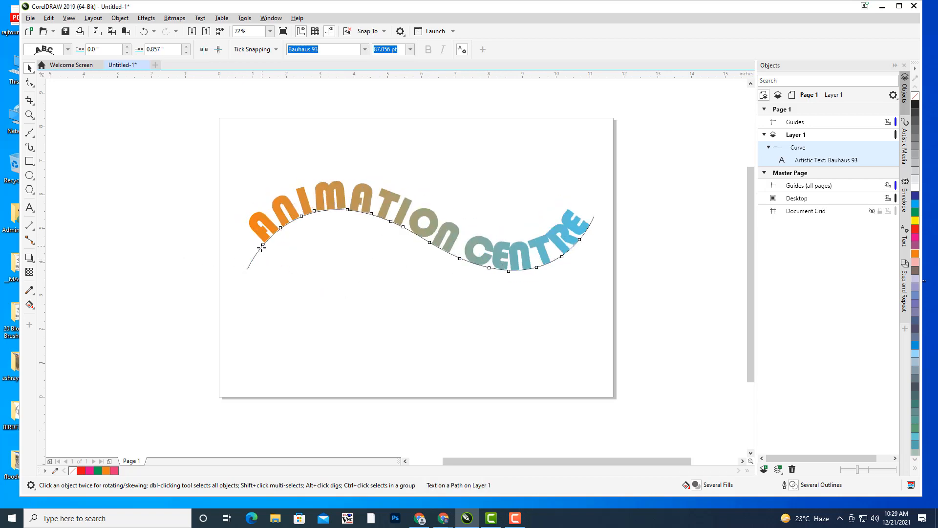
pyautogui.moveTo(263, 244); pyautogui.dragTo(253, 269)
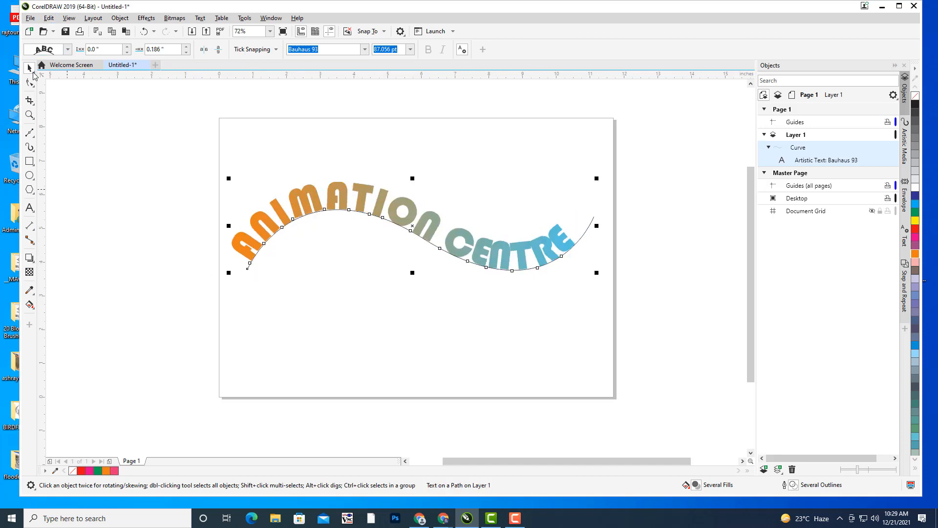
pyautogui.click(517, 291)
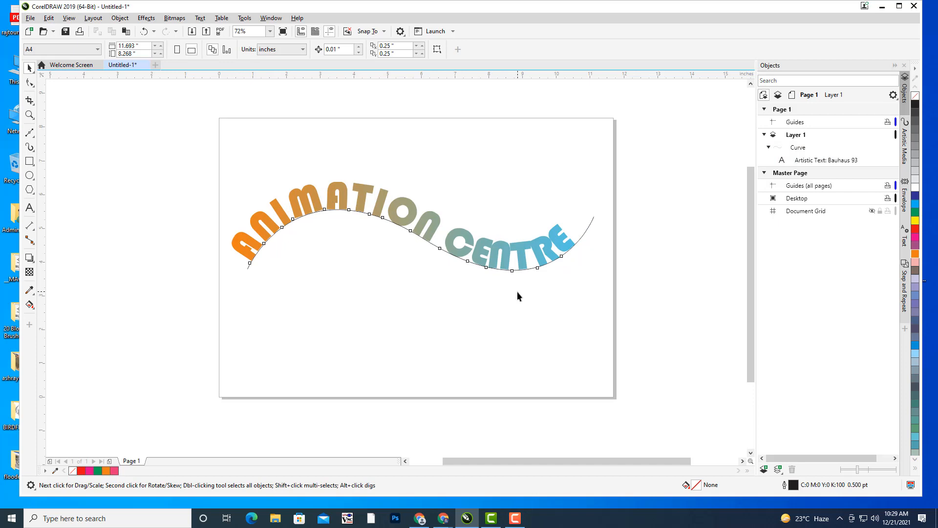
# - Undo the Fit Text to Path so the heading is straight, and delete the wavy curve
pyautogui.hotkey('ctrl', 'z')
pyautogui.hotkey('ctrl', 'z')
pyautogui.press('Escape')
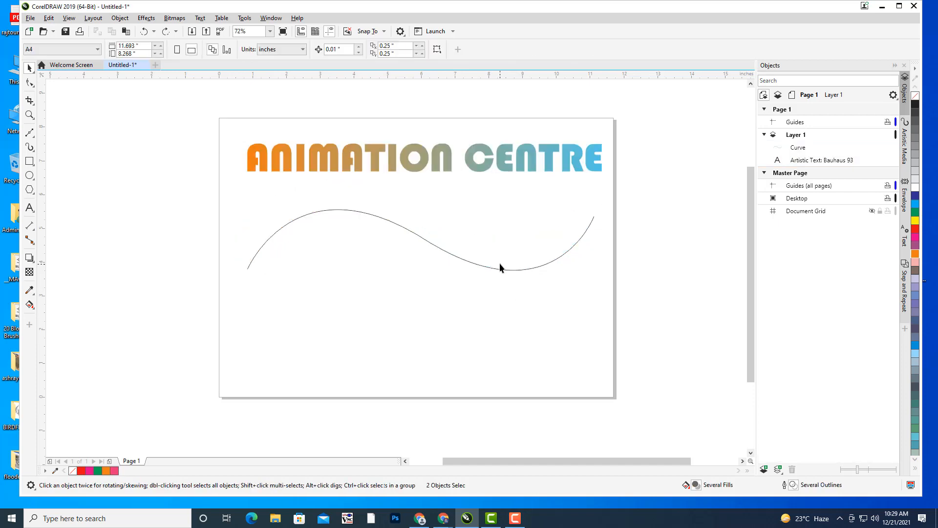
pyautogui.click(497, 269)
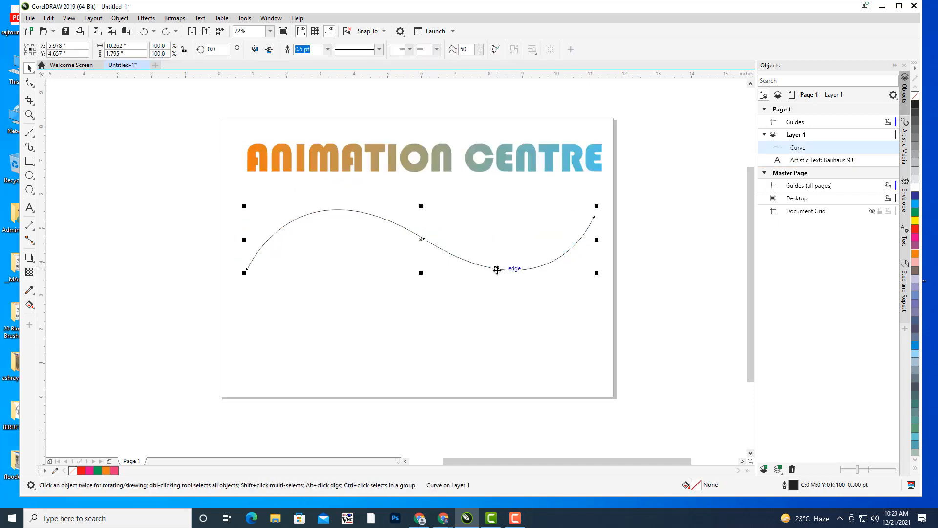
pyautogui.press('Delete')
# - Shrink the ANIMATION CENTRE text to about 39 pt near the page top
pyautogui.click(445, 164)
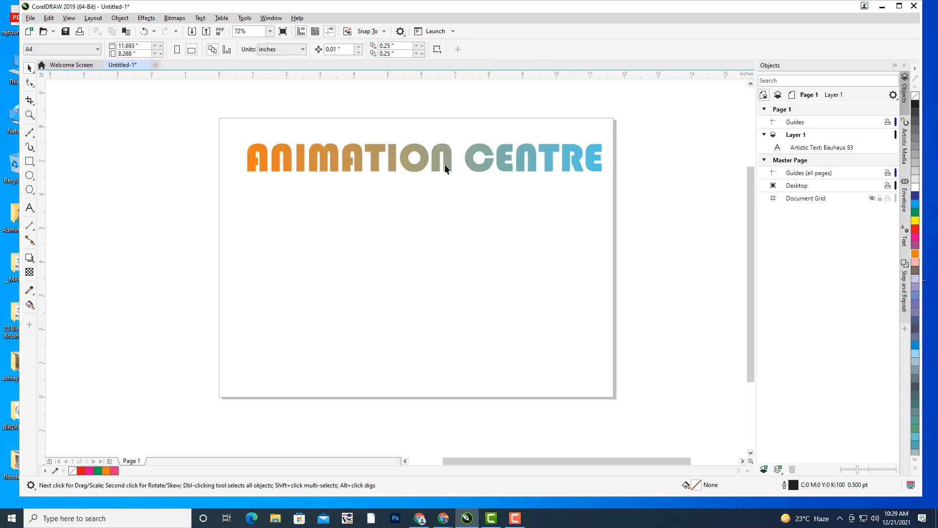
pyautogui.moveTo(605, 140); pyautogui.dragTo(562, 161)
pyautogui.press('Escape')
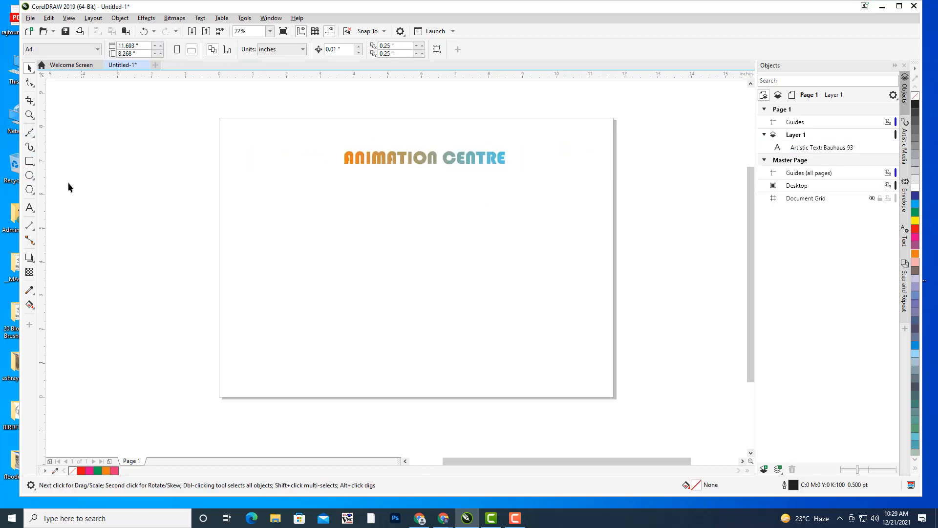
pyautogui.click(29, 135)
# - Draw an S-shaped Bézier wave across the middle of the page below the heading
pyautogui.click(62, 151)
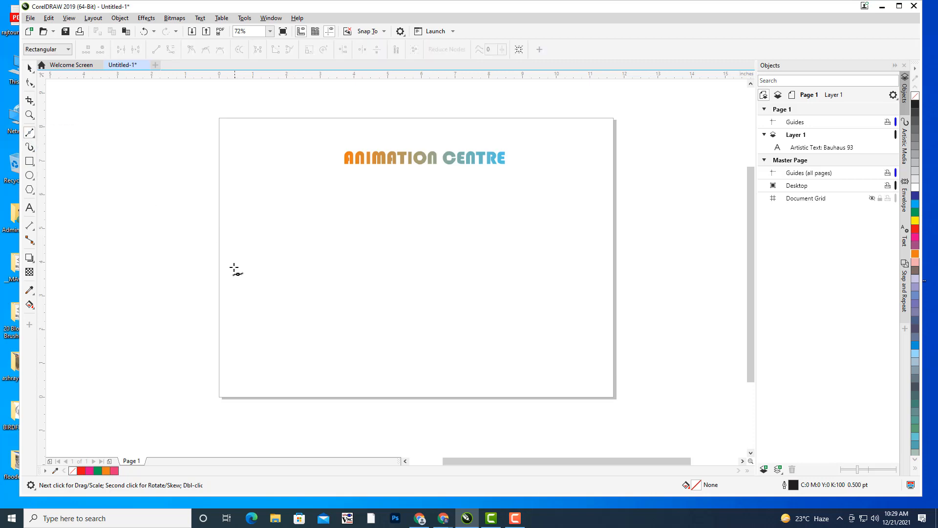
pyautogui.click(226, 275)
pyautogui.moveTo(315, 247); pyautogui.dragTo(375, 288)
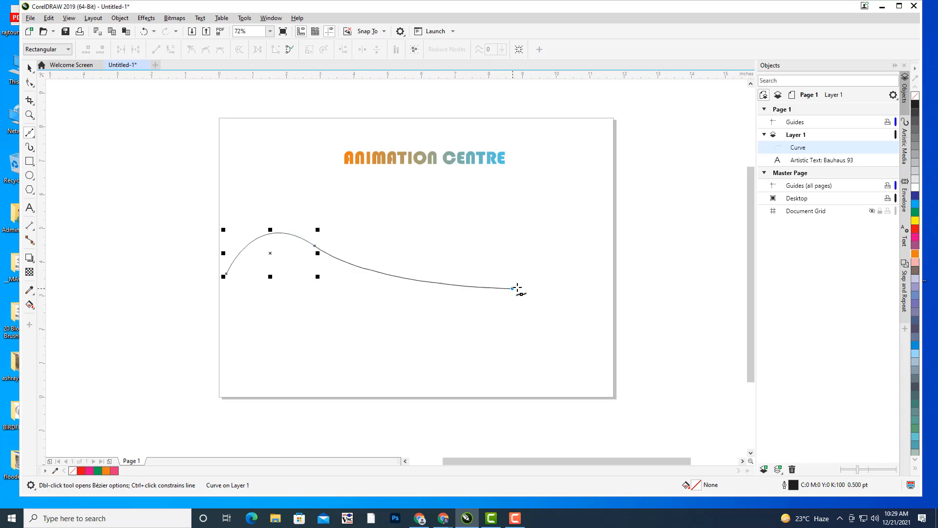
pyautogui.moveTo(512, 289); pyautogui.dragTo(538, 263)
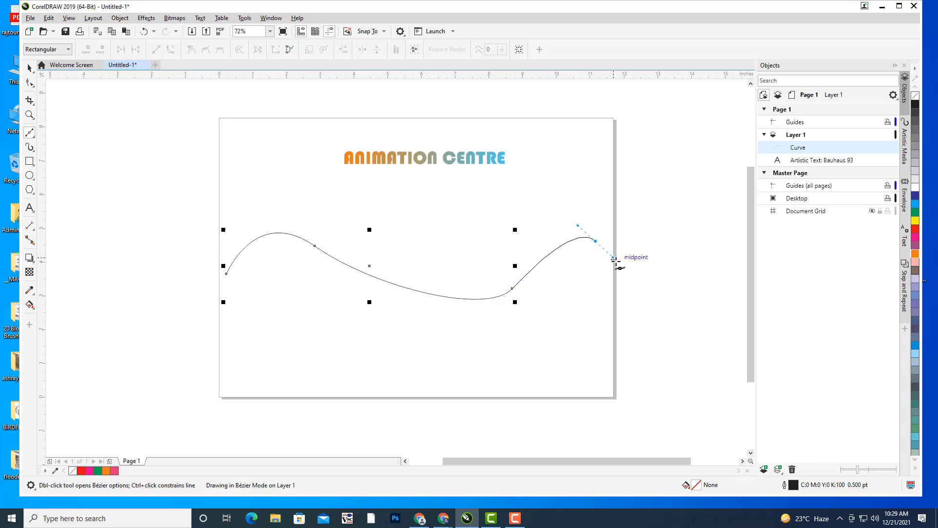
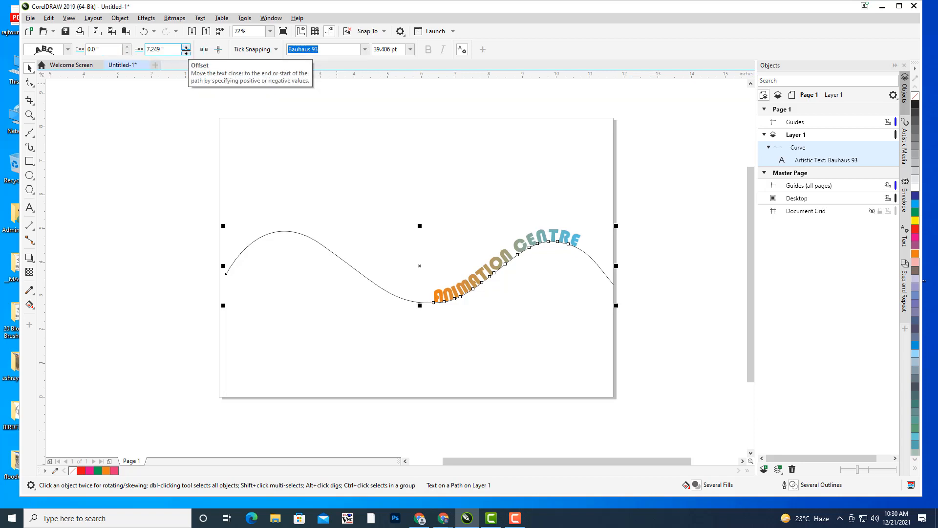
# - Adjust the ANIMATION CENTRE path text's offset along the wavy curve and its distance from it
pyautogui.moveTo(186, 49); pyautogui.dragTo(232, 75)
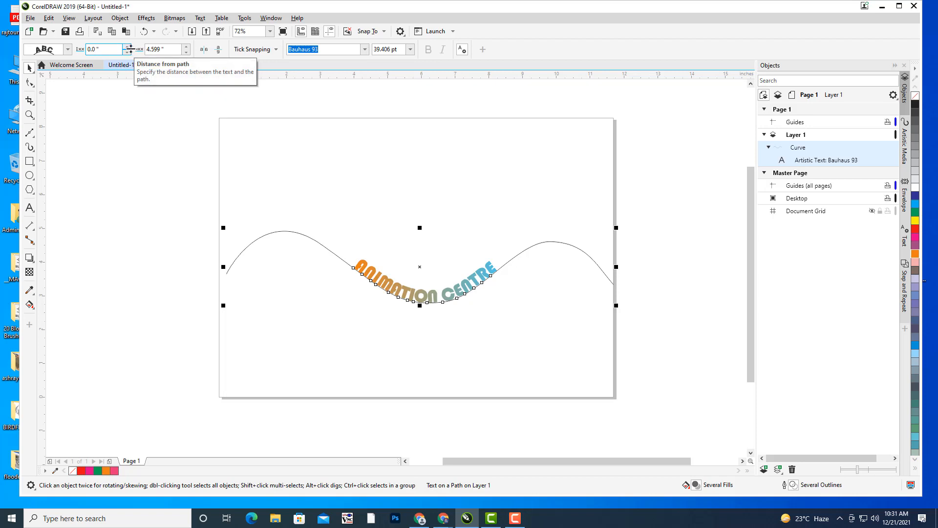
pyautogui.moveTo(130, 49)
pyautogui.mouseDown()
pyautogui.moveTo(130, 36)
pyautogui.moveTo(131, 65)
pyautogui.moveTo(128, 51)
pyautogui.mouseUp()
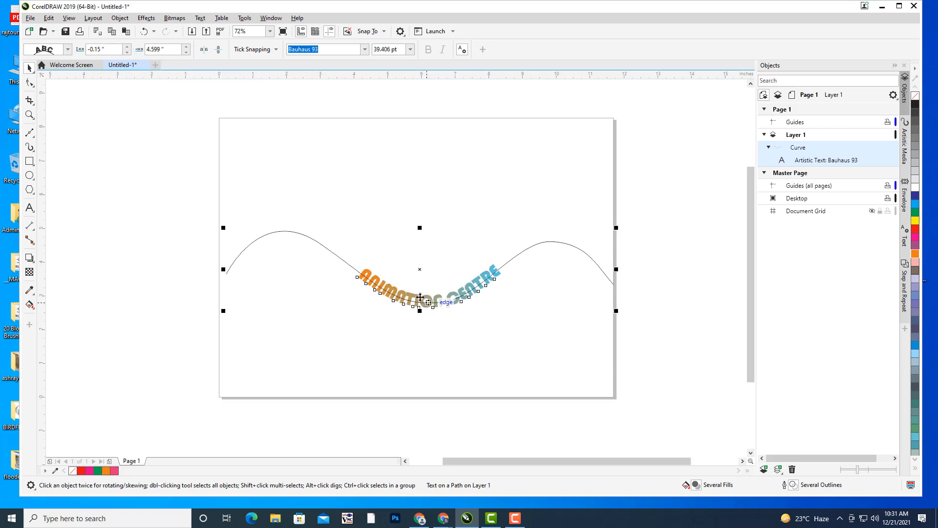
pyautogui.moveTo(358, 277); pyautogui.dragTo(286, 238)
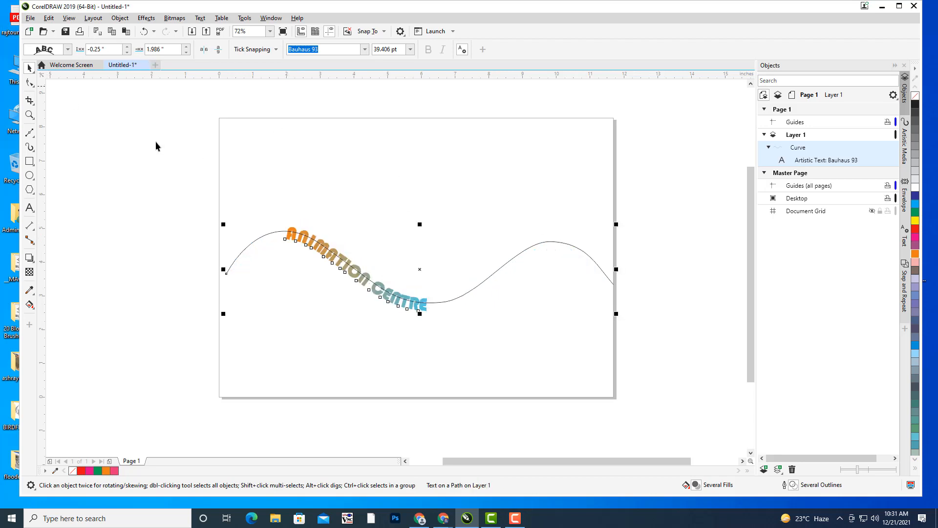
# - Select the wavy curve together with its text and delete both
pyautogui.moveTo(170, 176); pyautogui.dragTo(287, 211)
pyautogui.hotkey('ctrl', 'a')
pyautogui.press('Delete')
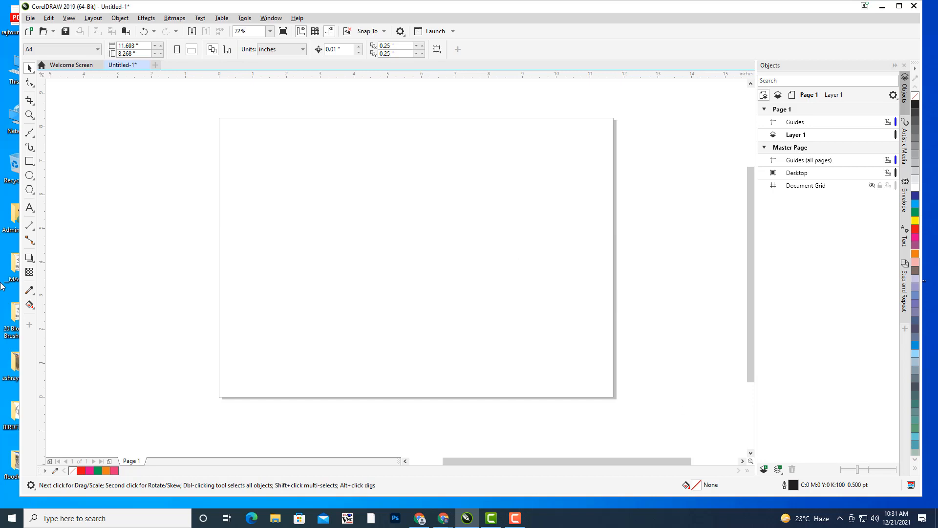
# - Draw a circle centred on the page with the Ellipse tool, then place a text insertion point above it
pyautogui.click(29, 175)
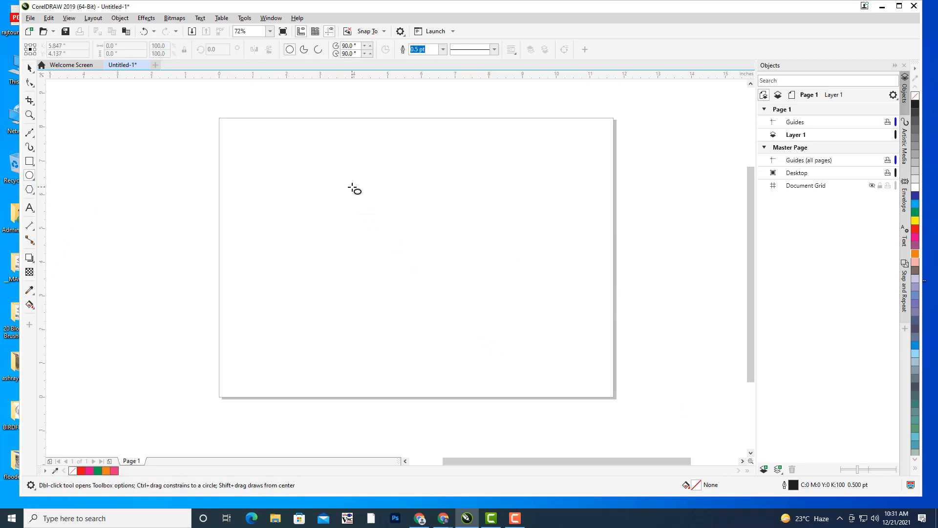
pyautogui.moveTo(351, 180); pyautogui.dragTo(518, 348)
pyautogui.press('space')
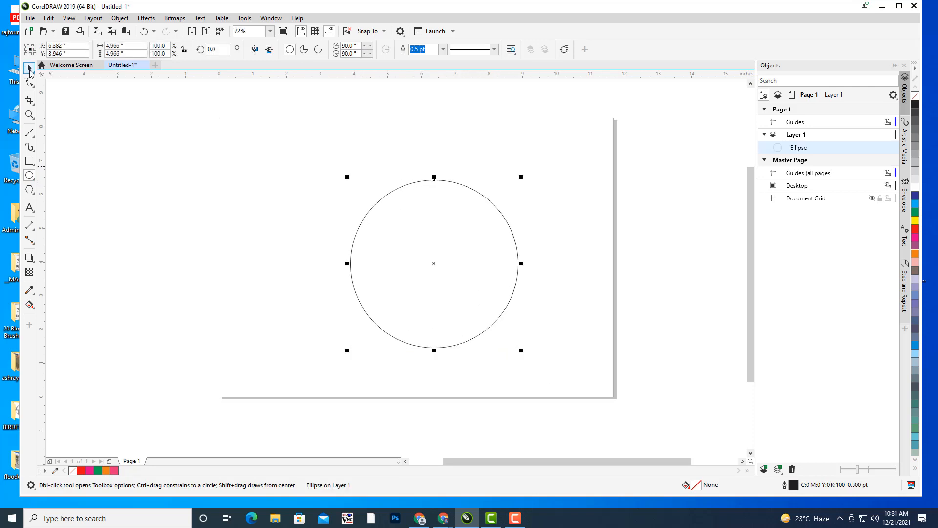
pyautogui.press('p')
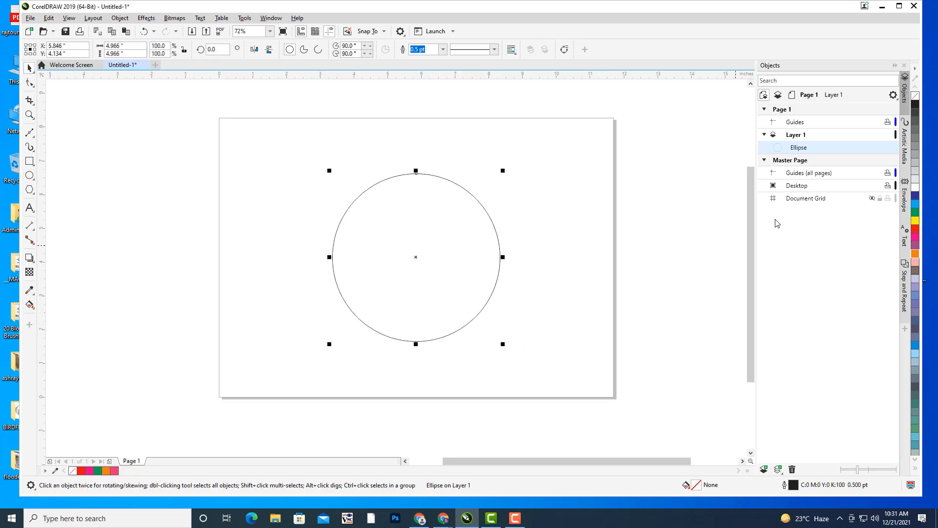
pyautogui.click(350, 131)
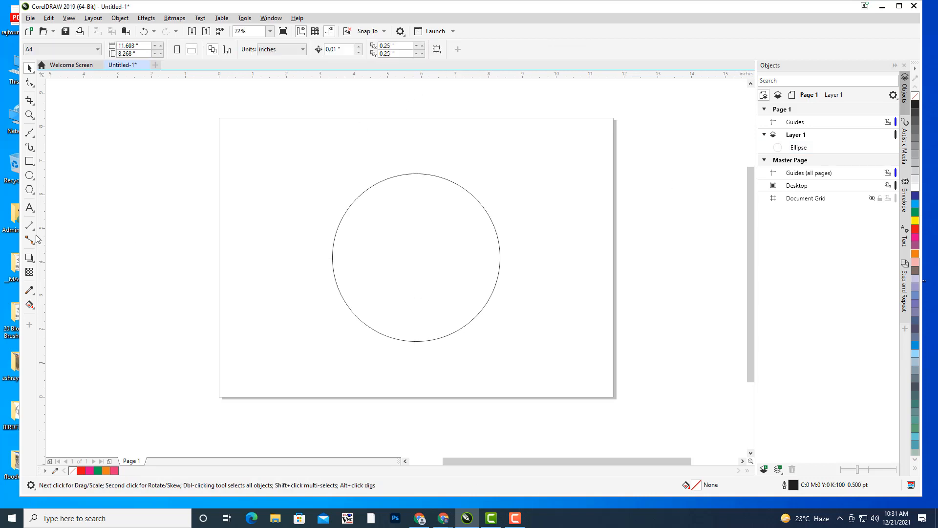
pyautogui.click(29, 208)
pyautogui.click(286, 152)
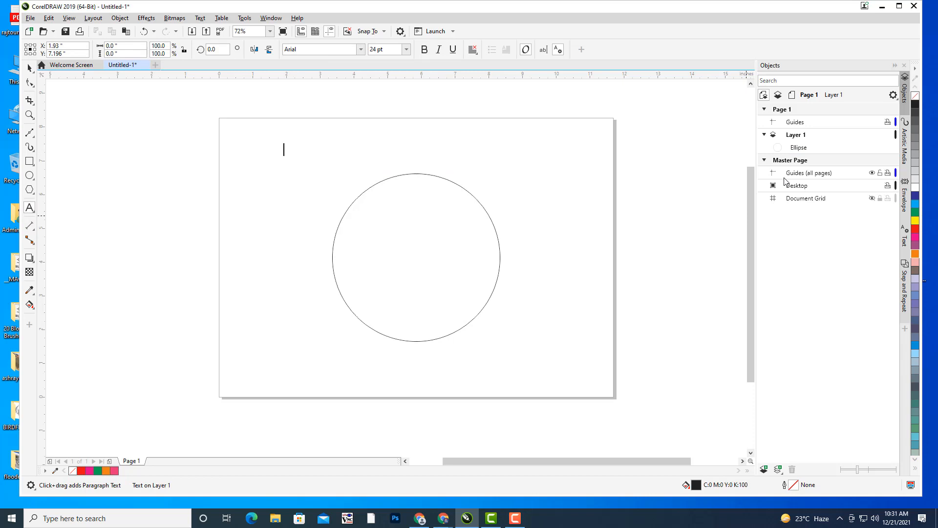
# - Type 'ANIMATION CENTER DILSUKHNAGAR TELANGANA INDIA' above the circle and nudge it slightly left
pyautogui.write('ANIMATION')
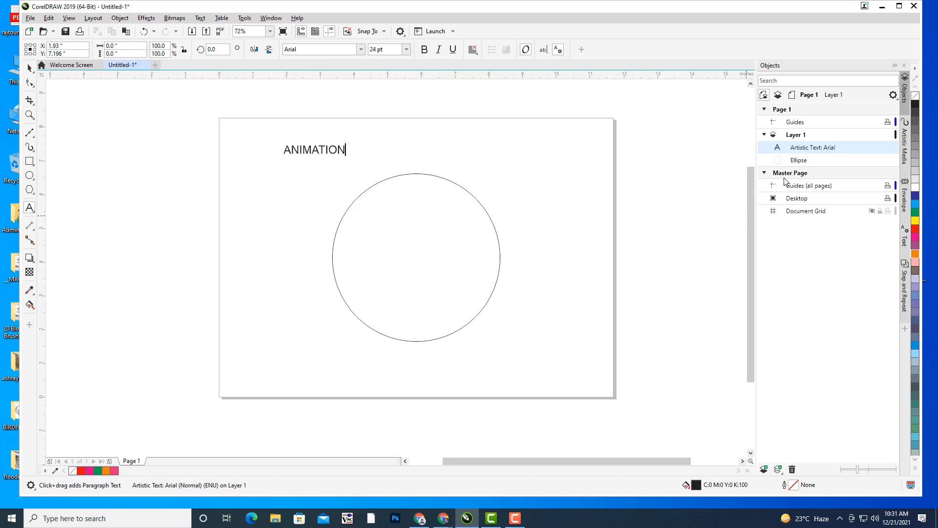
pyautogui.write(' CENTER DILSU')
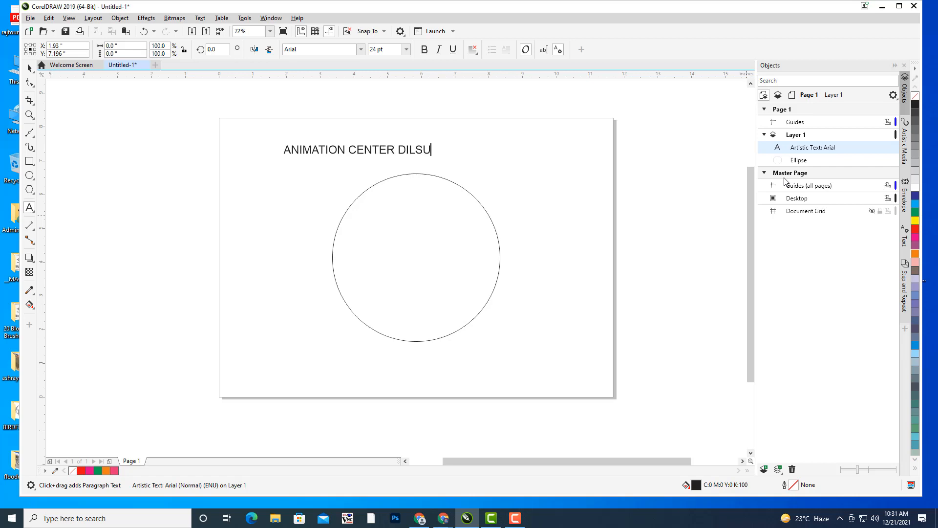
pyautogui.write('KHNAGAR')
pyautogui.click(29, 68)
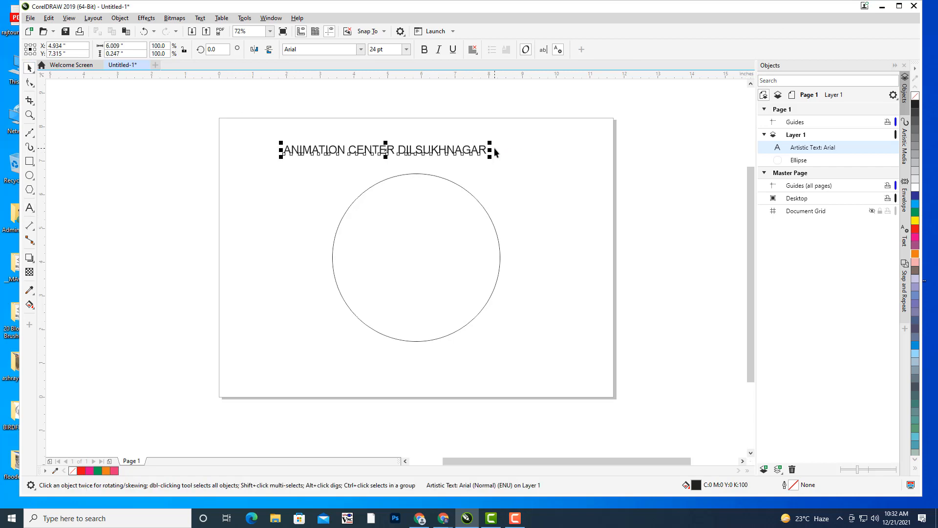
pyautogui.click(30, 208)
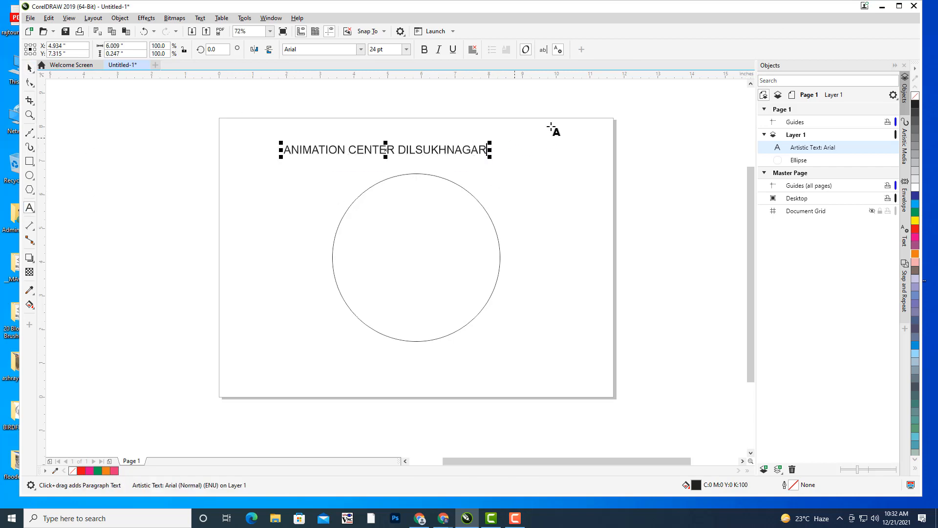
pyautogui.write('T')
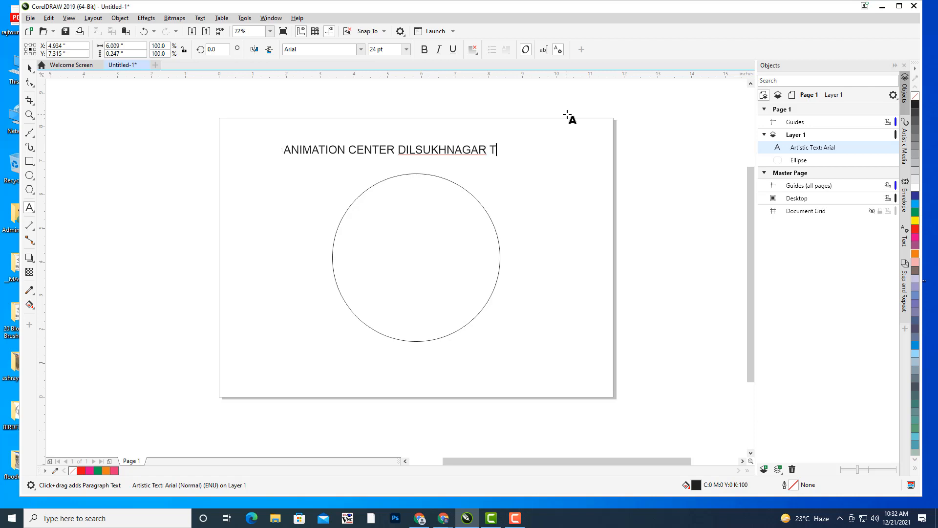
pyautogui.write('ELANGANA I')
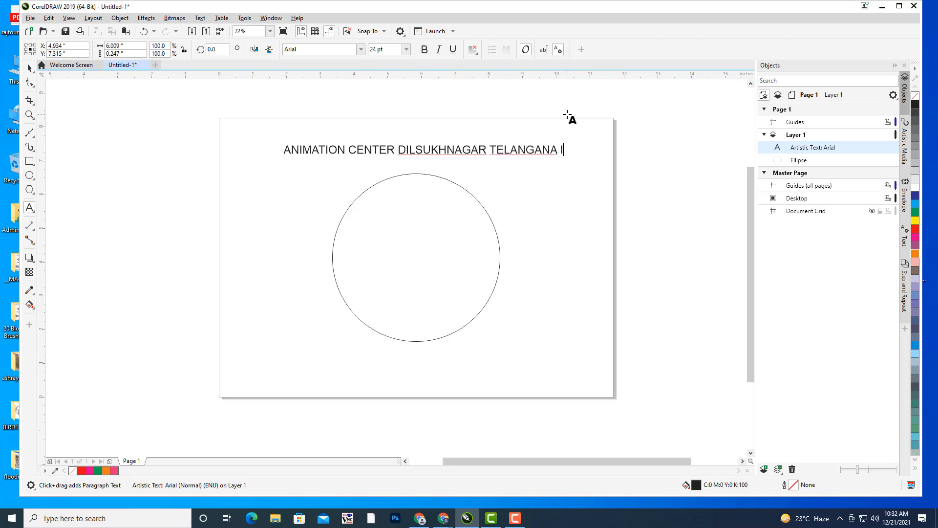
pyautogui.write('NDIA')
pyautogui.click(29, 68)
pyautogui.moveTo(438, 154); pyautogui.dragTo(424, 154)
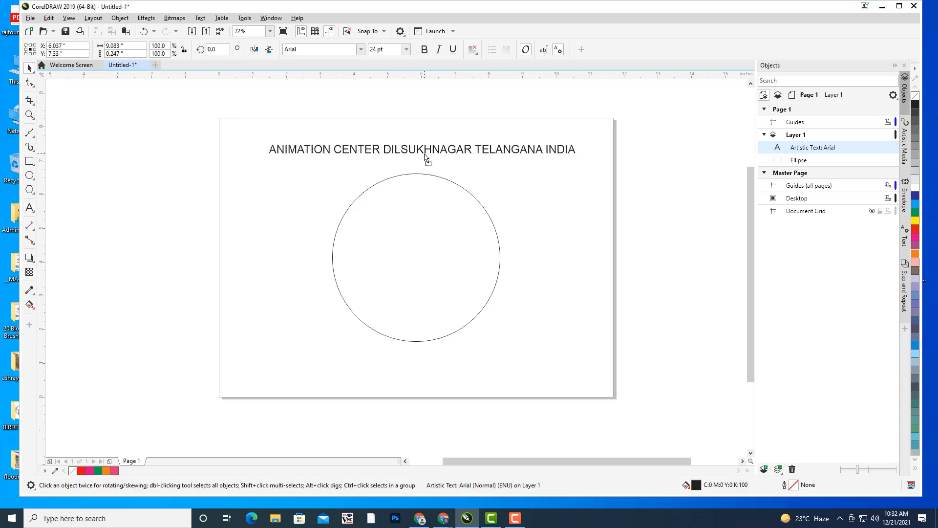
pyautogui.click(304, 50)
# - Make the heading red Impact, enlarge it slightly and centre it above the circle
pyautogui.write('Impact')
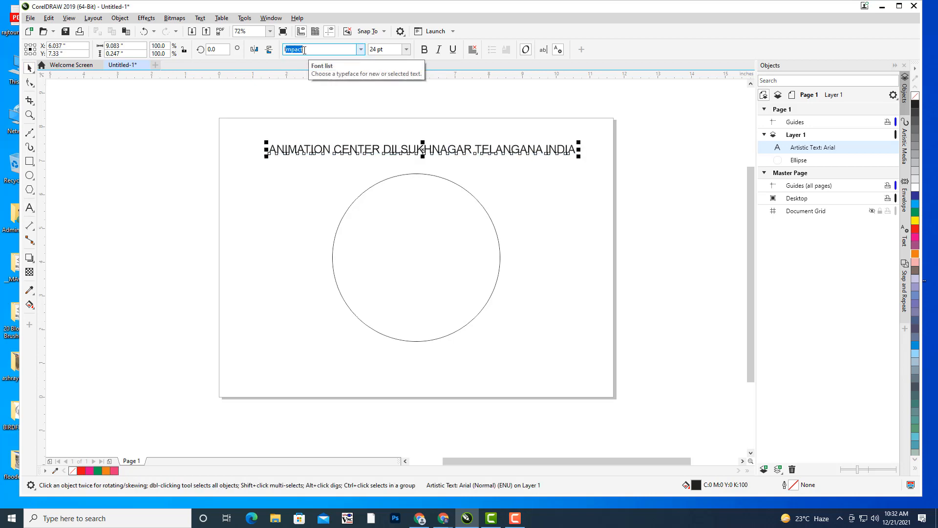
pyautogui.press('Return')
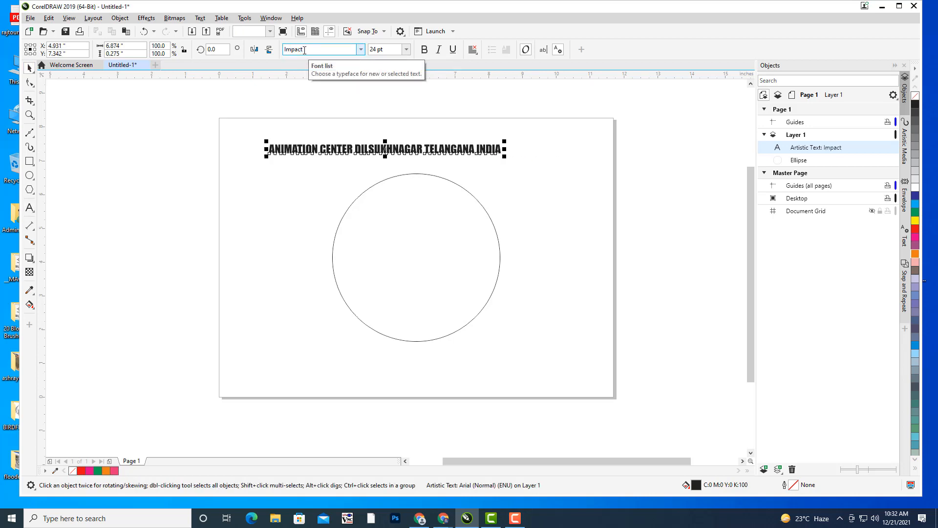
pyautogui.click(916, 230)
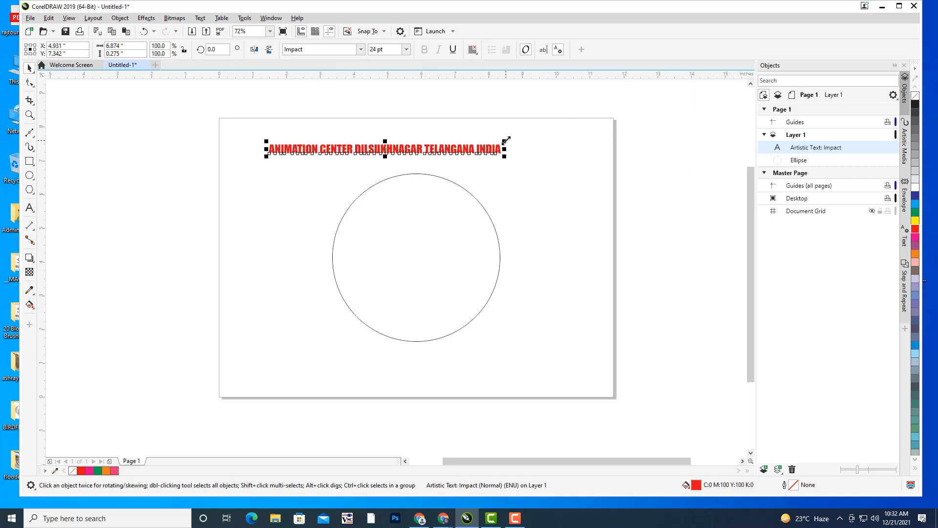
pyautogui.moveTo(505, 142); pyautogui.dragTo(550, 130)
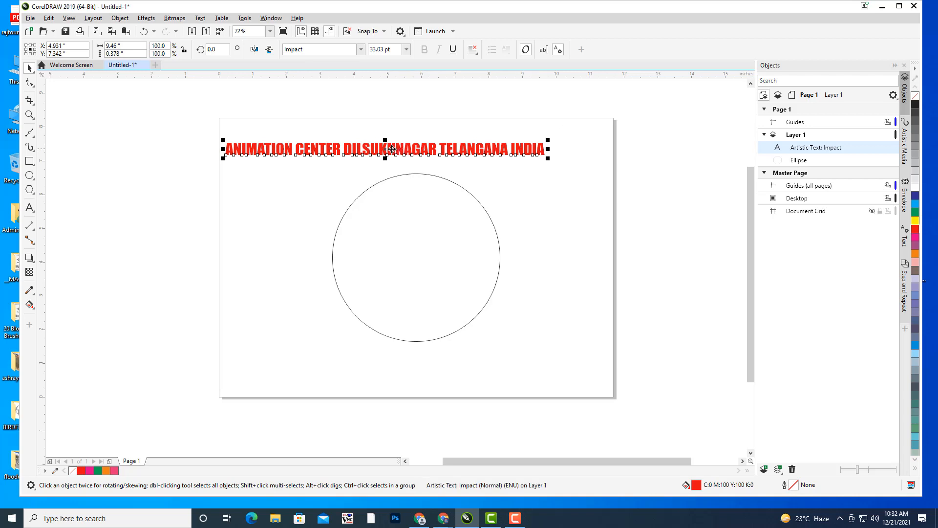
pyautogui.moveTo(433, 154); pyautogui.dragTo(476, 155)
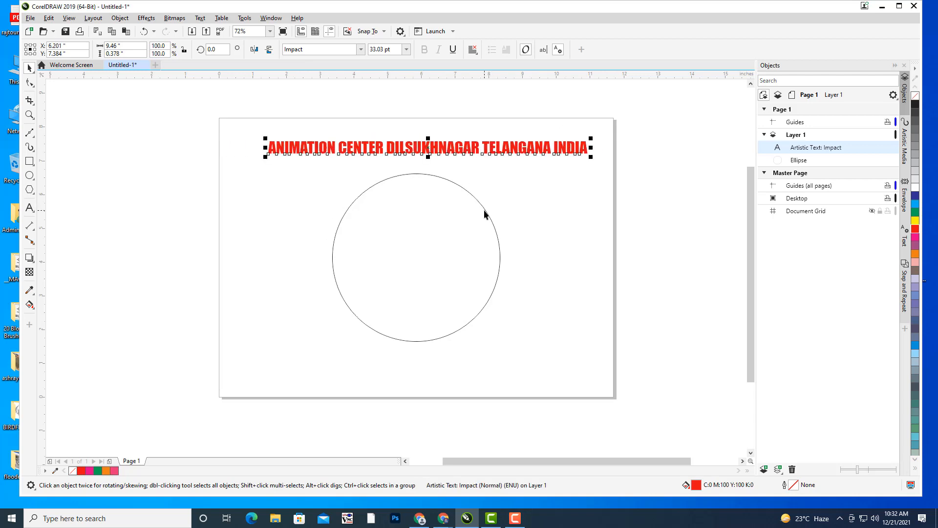
# - Select the red heading together with the circle
pyautogui.click(485, 214)
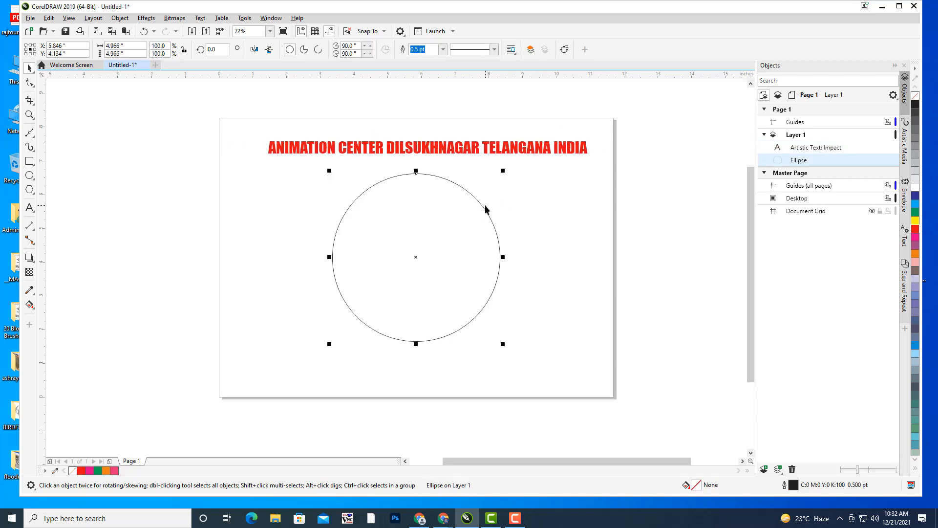
pyautogui.click(517, 194)
pyautogui.click(433, 153)
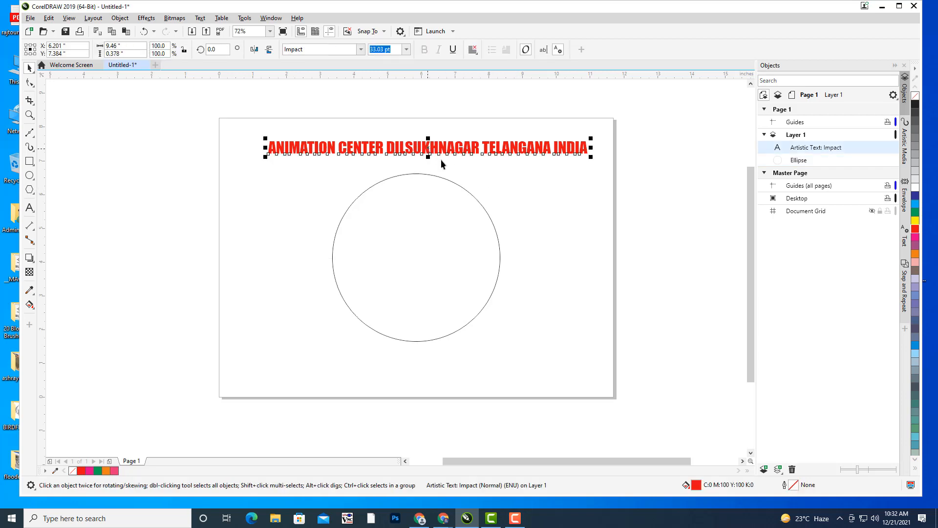
pyautogui.keyDown('shift'); pyautogui.click(421, 174); pyautogui.keyUp('shift')
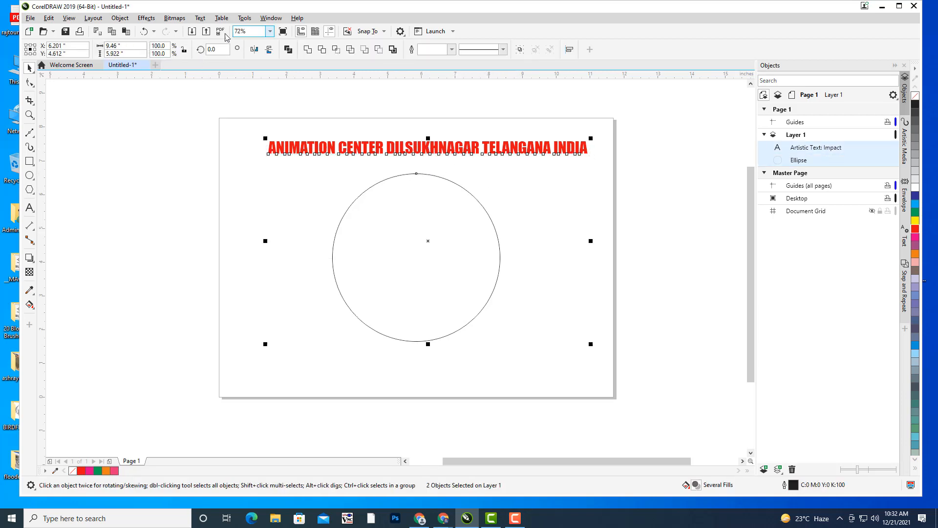
# - Fit the heading around the circle as path text and try 72 pt and 60 pt sizes
pyautogui.click(202, 19)
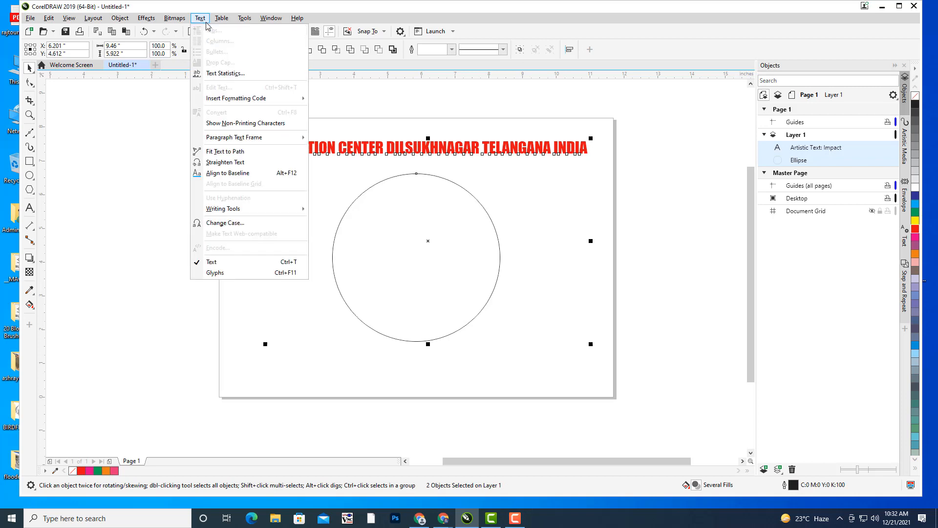
pyautogui.click(220, 152)
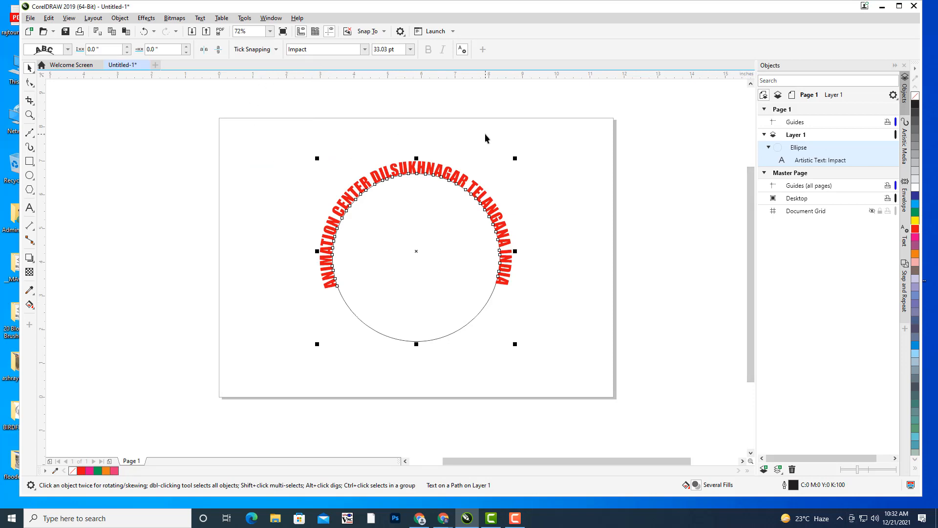
pyautogui.click(411, 50)
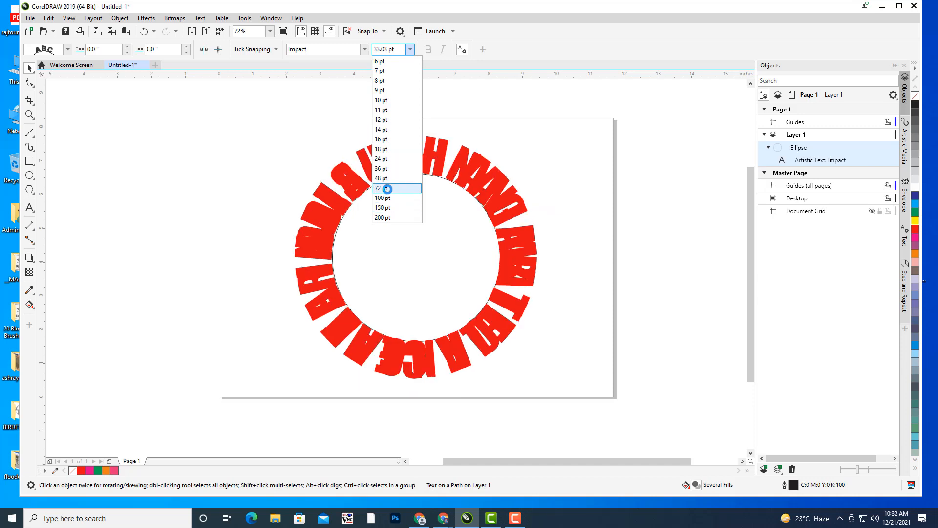
pyautogui.click(387, 189)
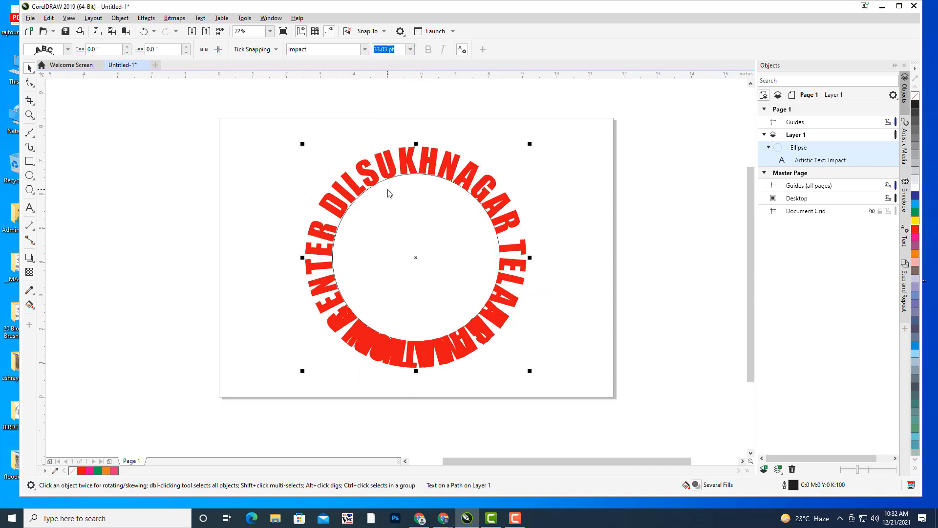
pyautogui.click(398, 50)
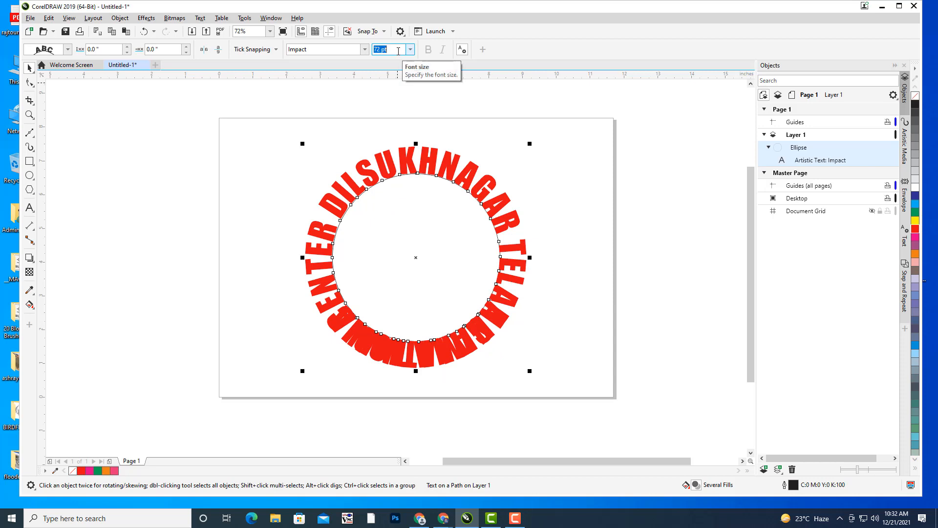
pyautogui.write('60')
pyautogui.press('Return')
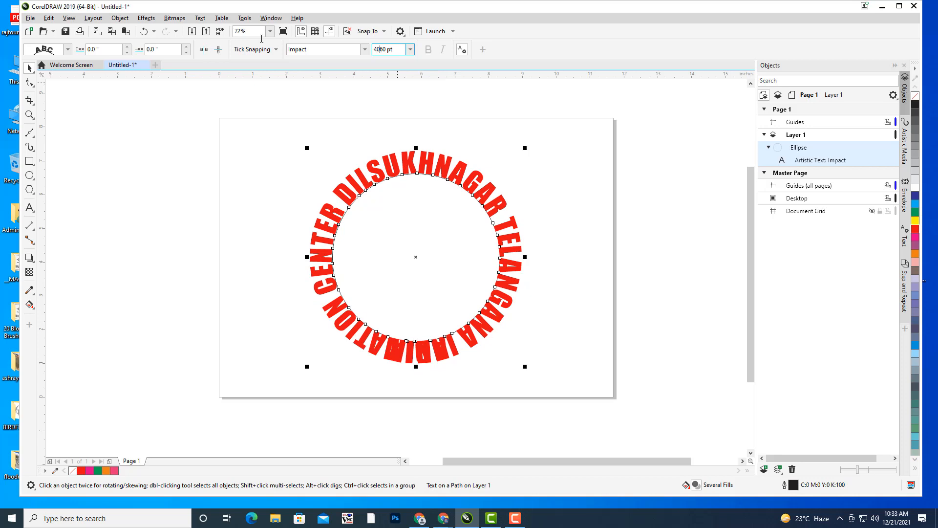
pyautogui.press('Return')
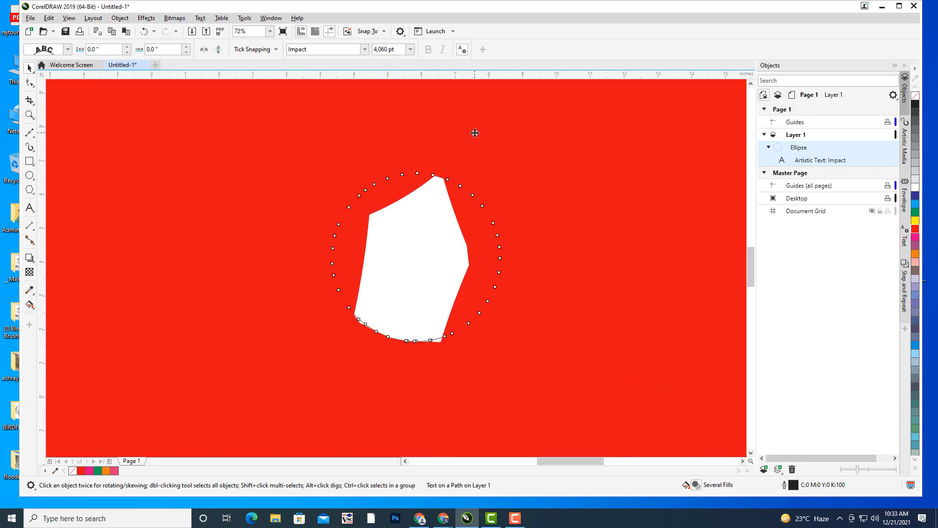
# - Undo the oversized text, try 40 pt, then settle the circular text at 50 pt
pyautogui.hotkey('ctrl', 'z')
pyautogui.click(382, 49)
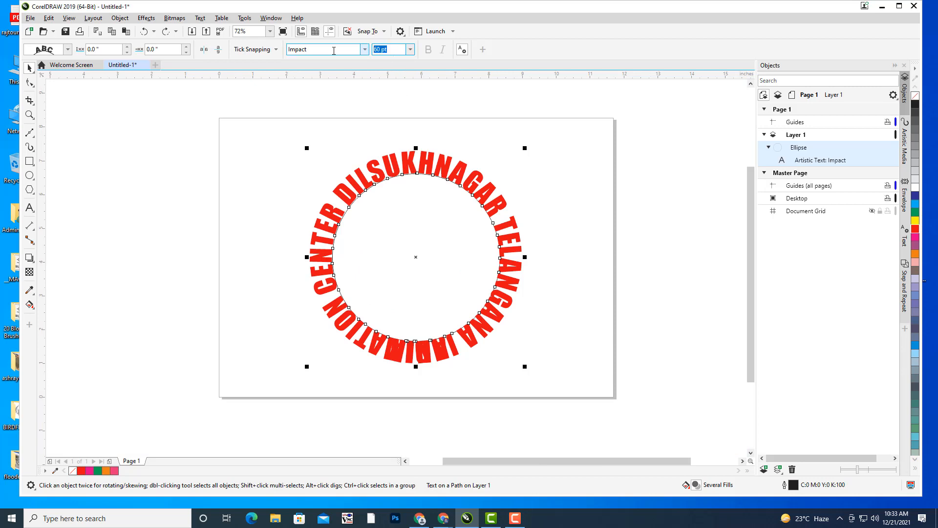
pyautogui.write('40')
pyautogui.press('Return')
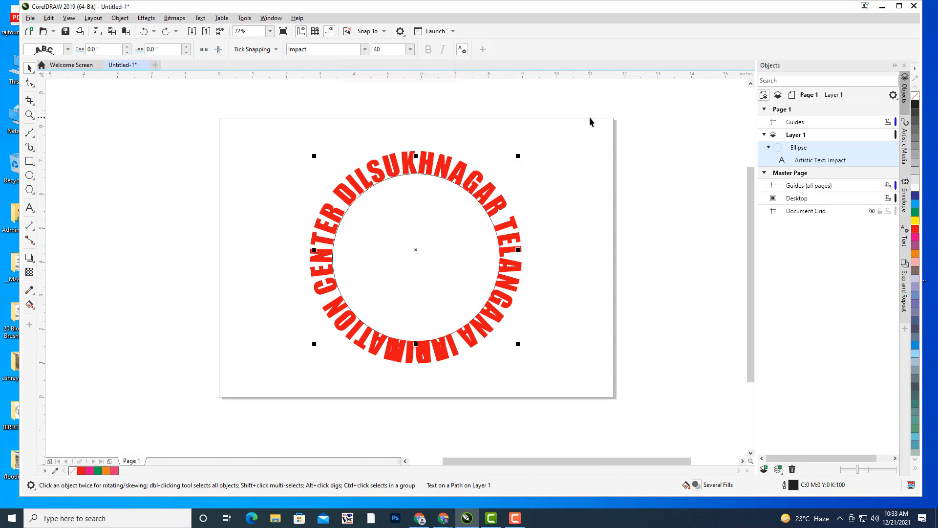
pyautogui.click(389, 49)
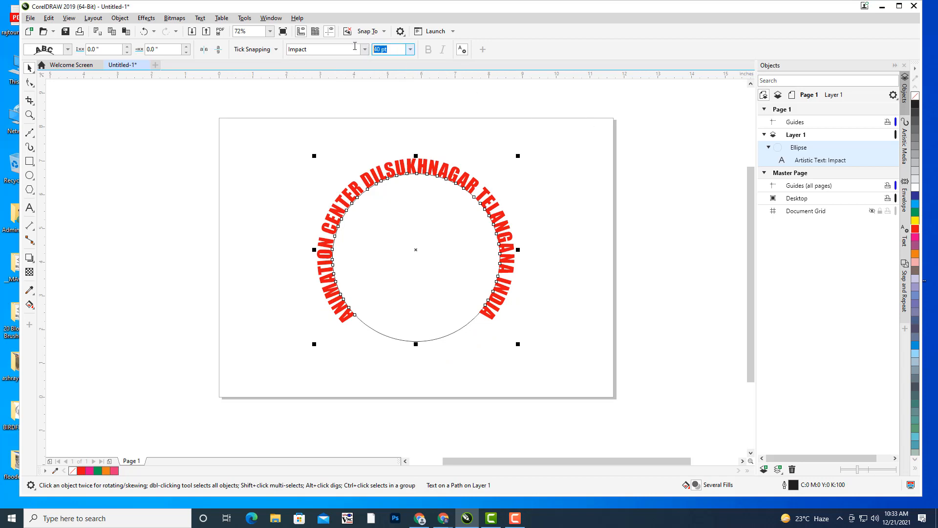
pyautogui.write('5')
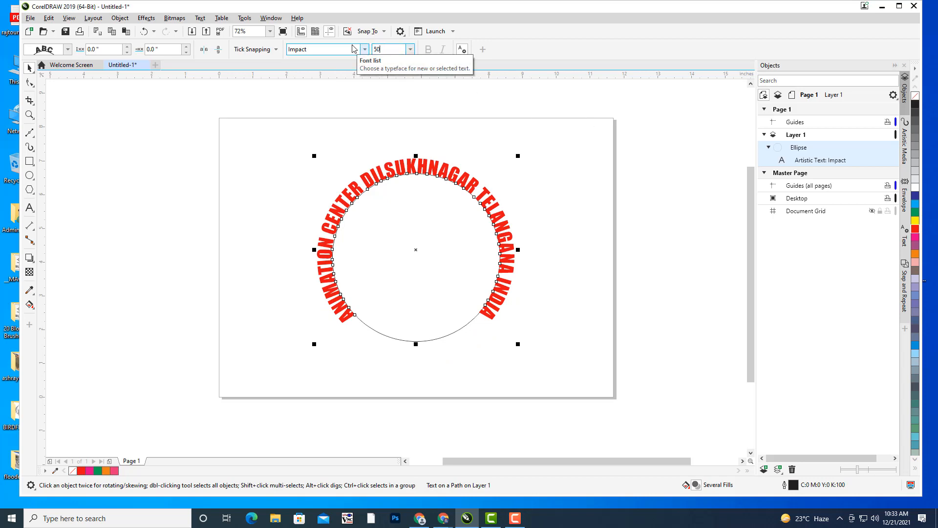
pyautogui.write('0')
pyautogui.press('Return')
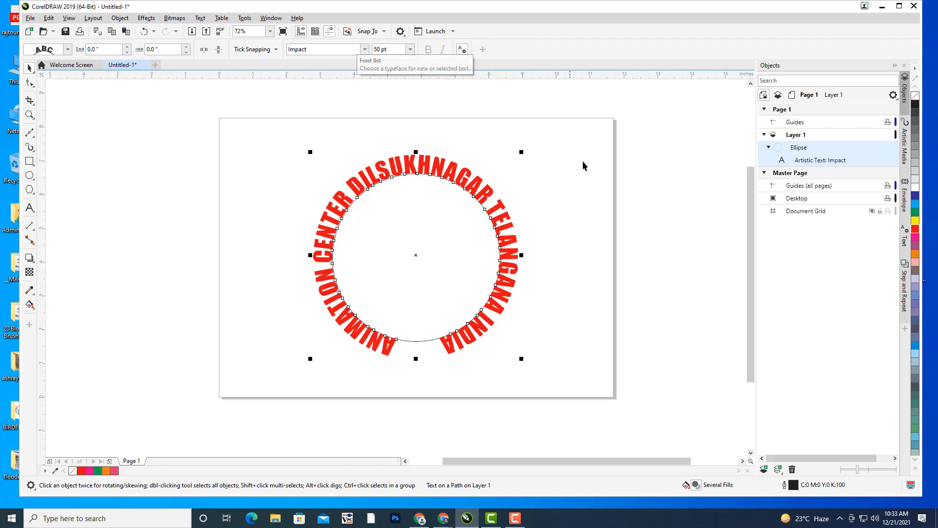
pyautogui.click(571, 172)
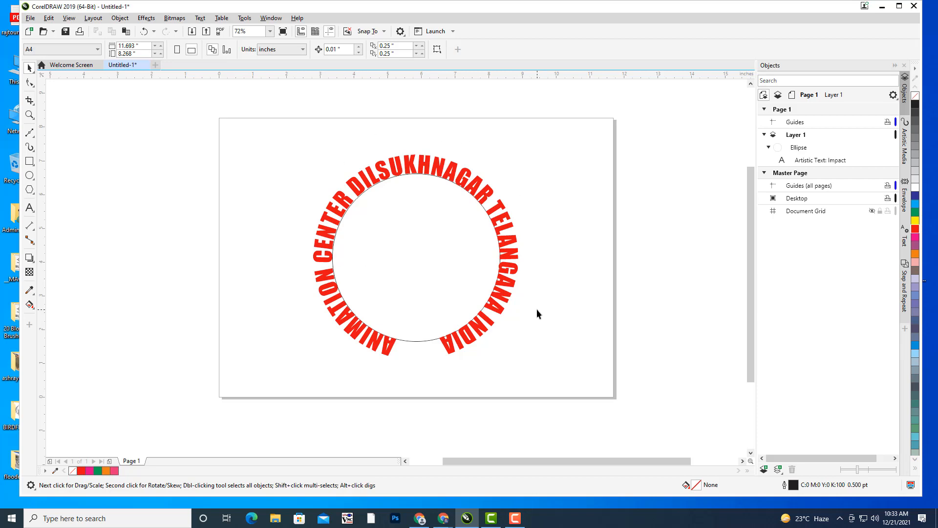
# - Raise the circular text's Distance from path to 0.35 inch
pyautogui.click(410, 185)
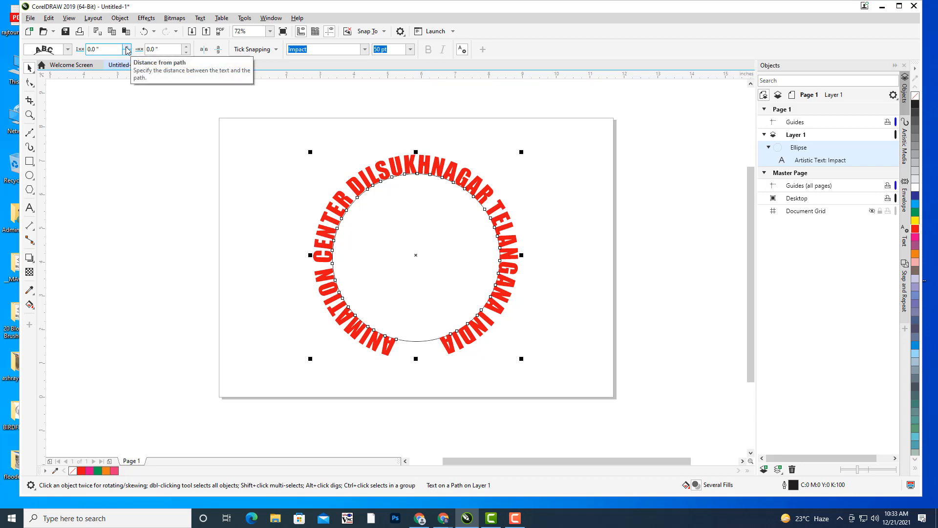
pyautogui.click(126, 47)
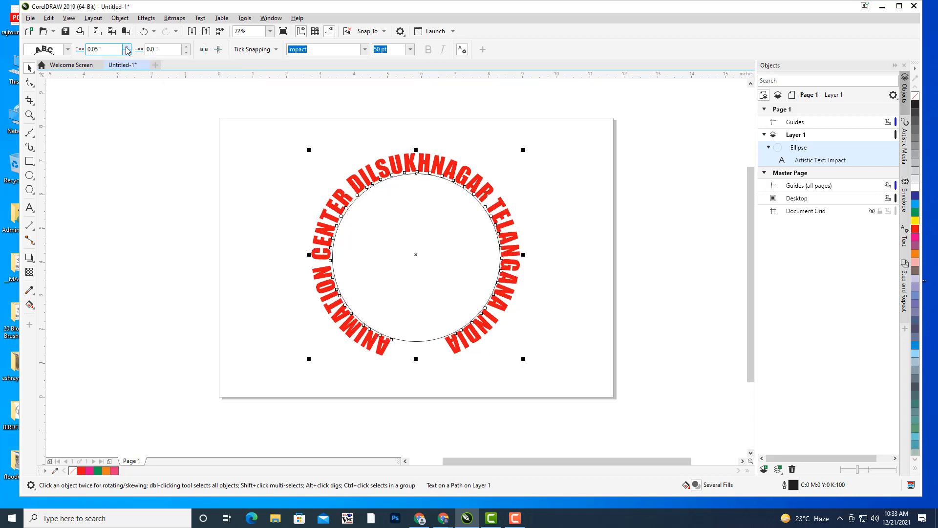
pyautogui.click(126, 48)
pyautogui.click(126, 48)
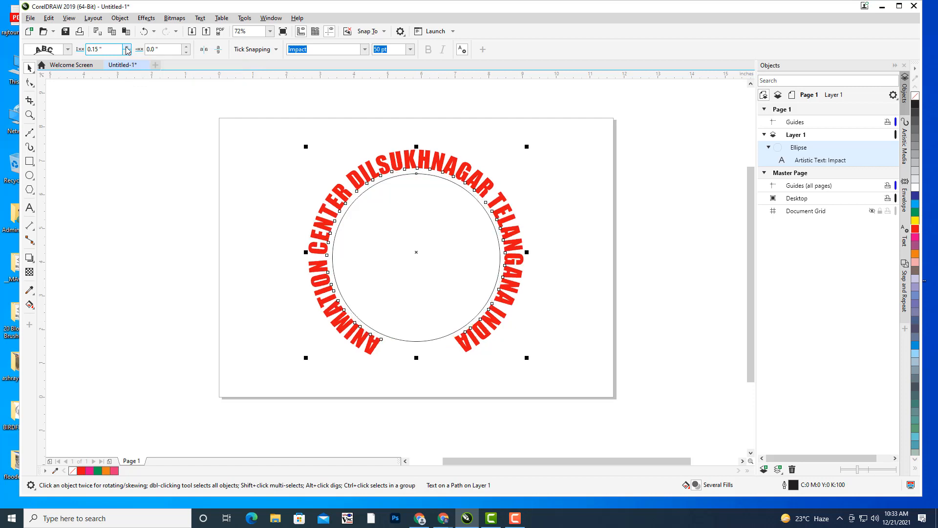
pyautogui.click(126, 48)
pyautogui.click(126, 48)
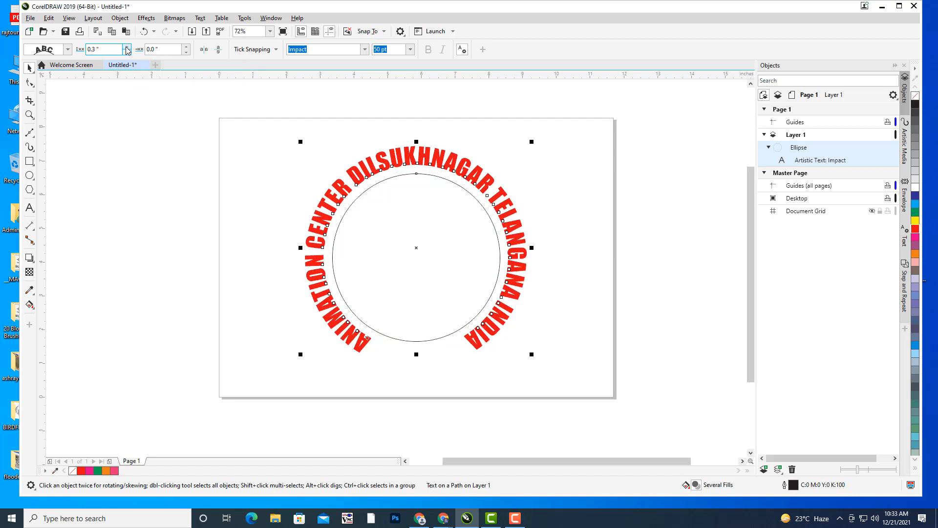
pyautogui.click(126, 48)
pyautogui.click(126, 47)
# - Check the circular text and circle by selecting each, then right-click the text for its options
pyautogui.click(418, 175)
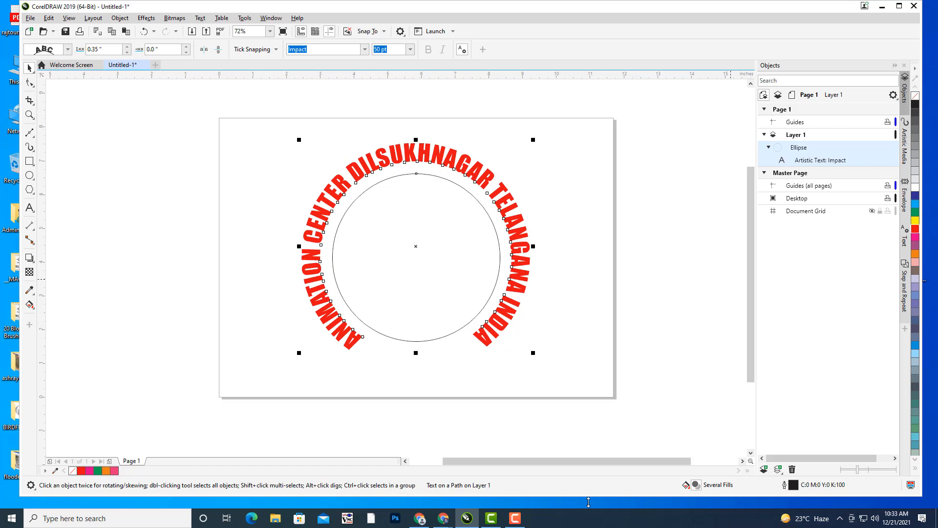
pyautogui.click(515, 518)
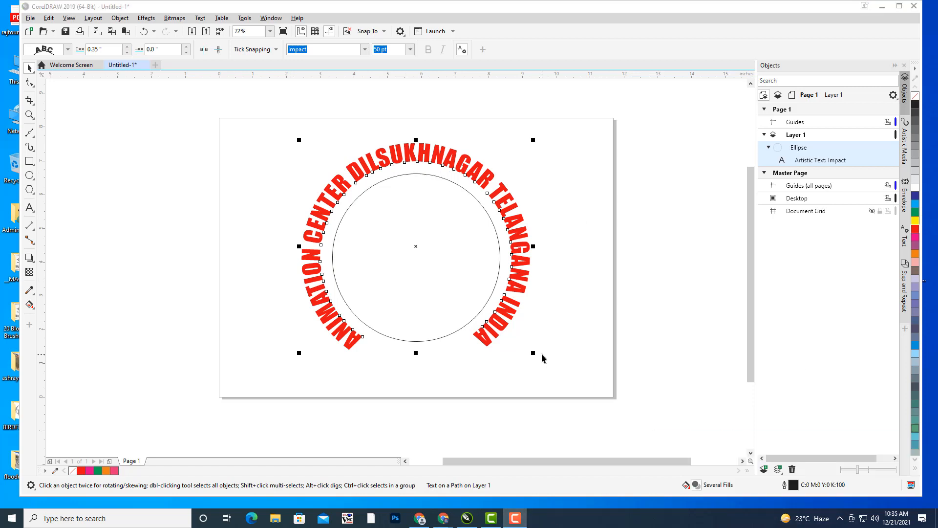
pyautogui.click(541, 363)
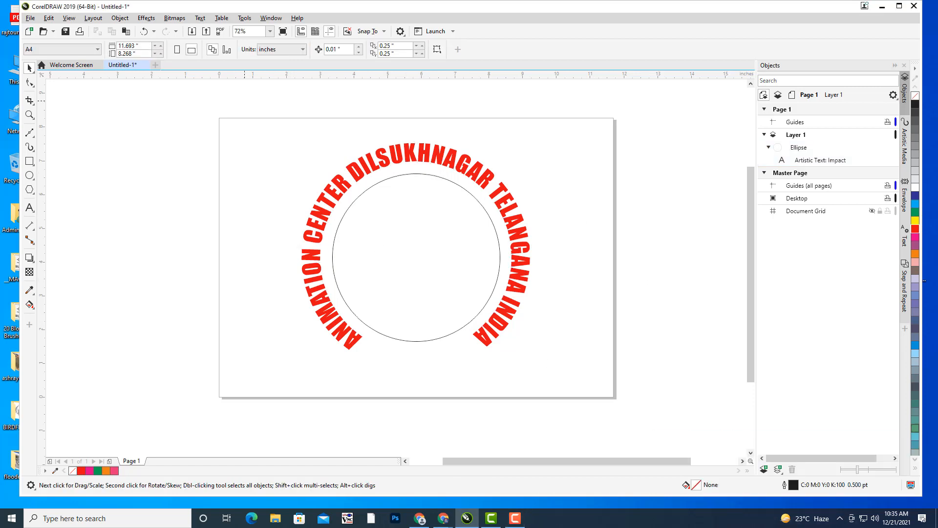
pyautogui.click(405, 149)
pyautogui.click(396, 177)
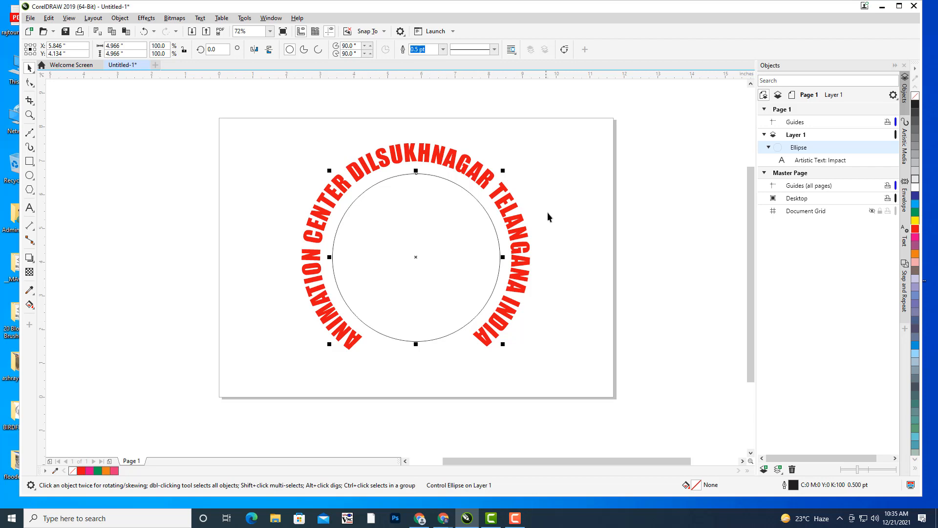
pyautogui.click(480, 207)
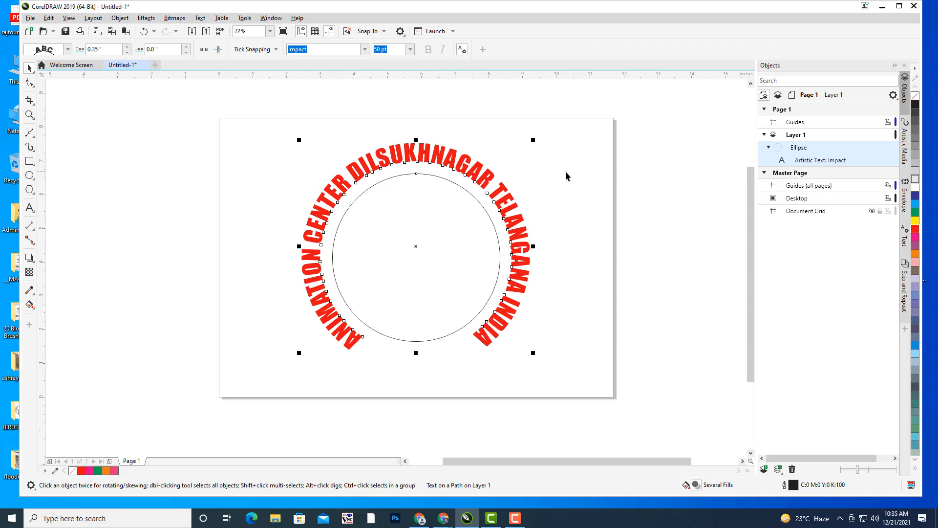
pyautogui.rightClick(453, 156)
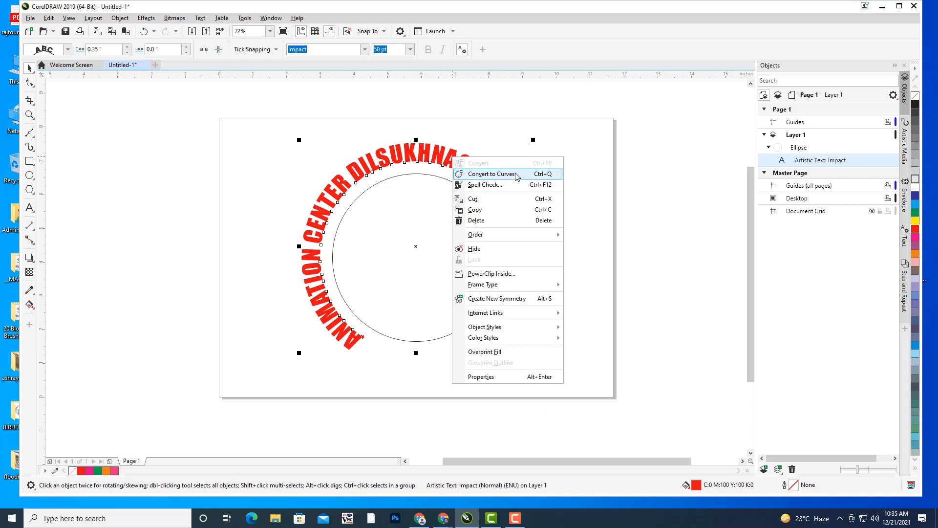
# - Convert the circular text to curves and give the circle a 10 pt outline
pyautogui.click(557, 174)
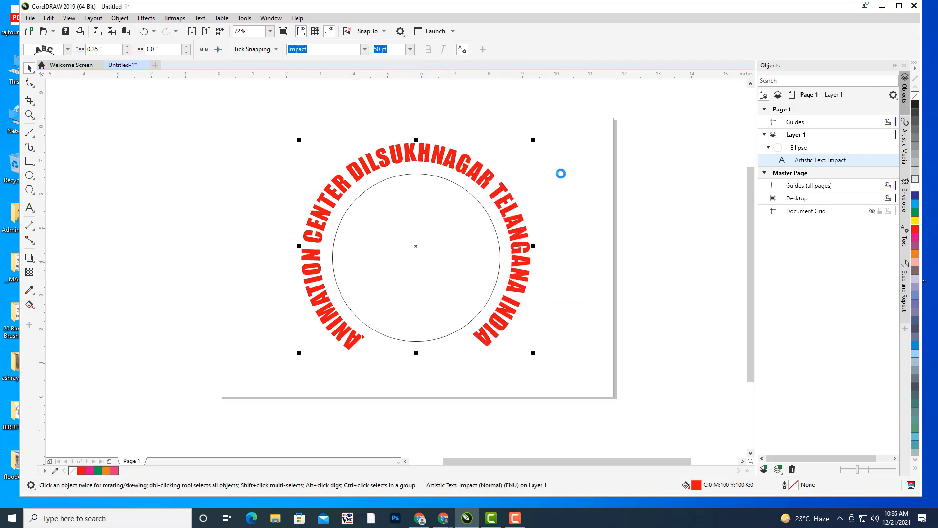
pyautogui.click(488, 217)
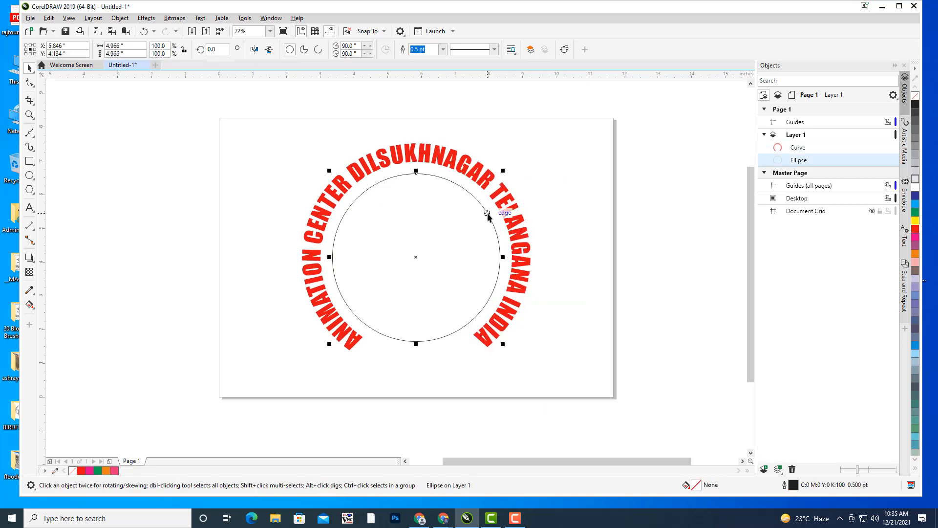
pyautogui.click(442, 49)
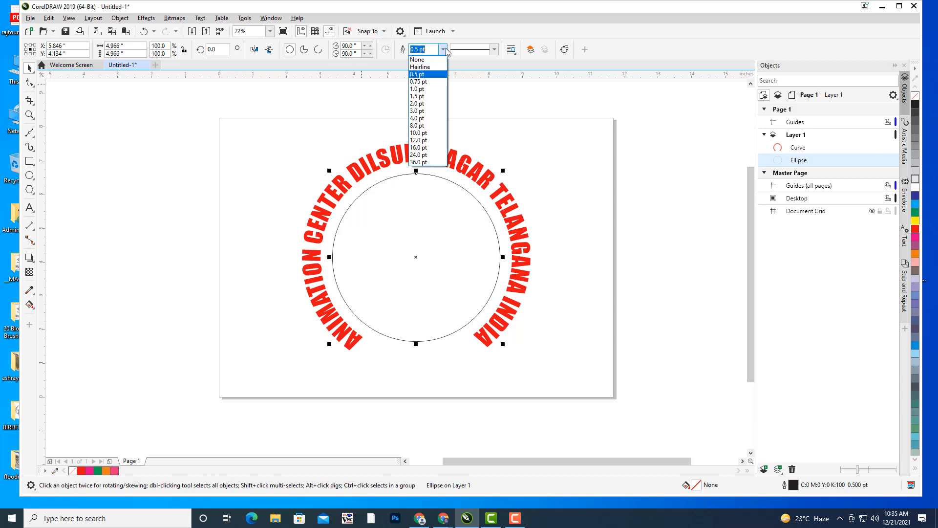
pyautogui.click(423, 121)
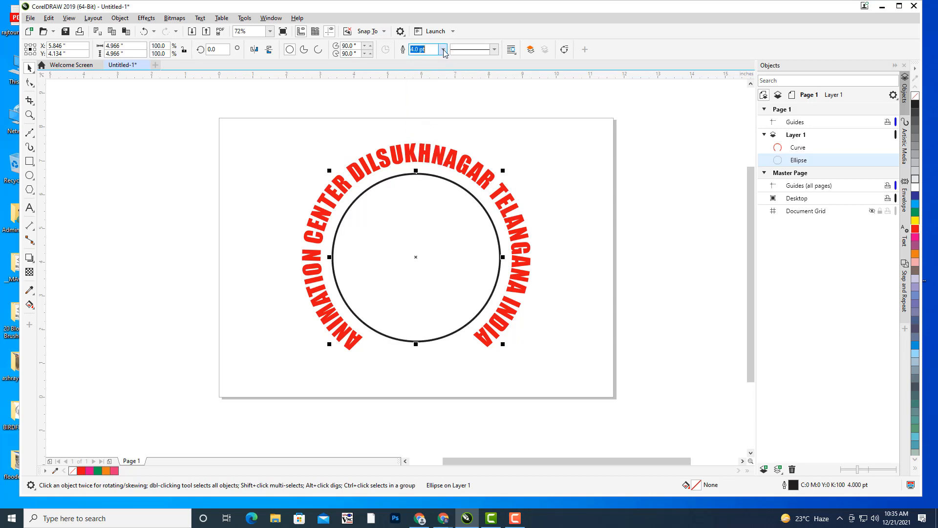
pyautogui.click(443, 50)
pyautogui.click(421, 133)
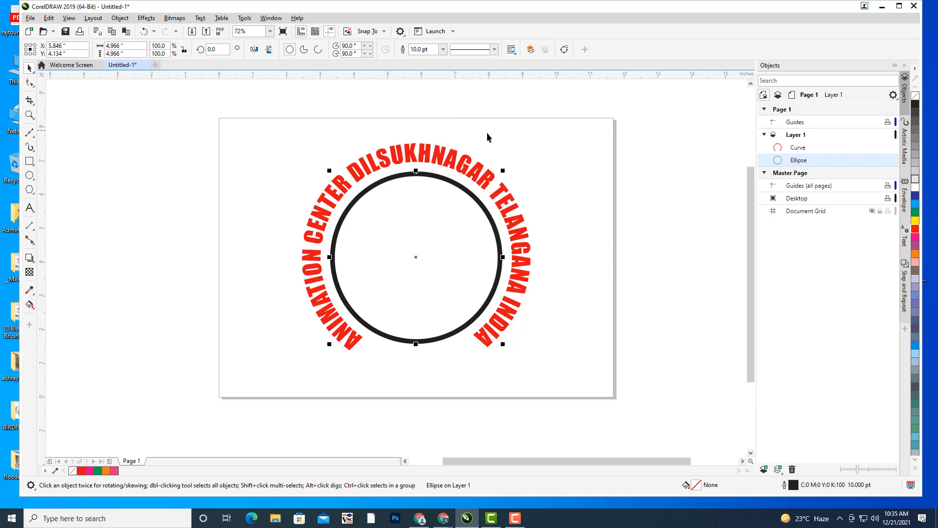
pyautogui.click(635, 172)
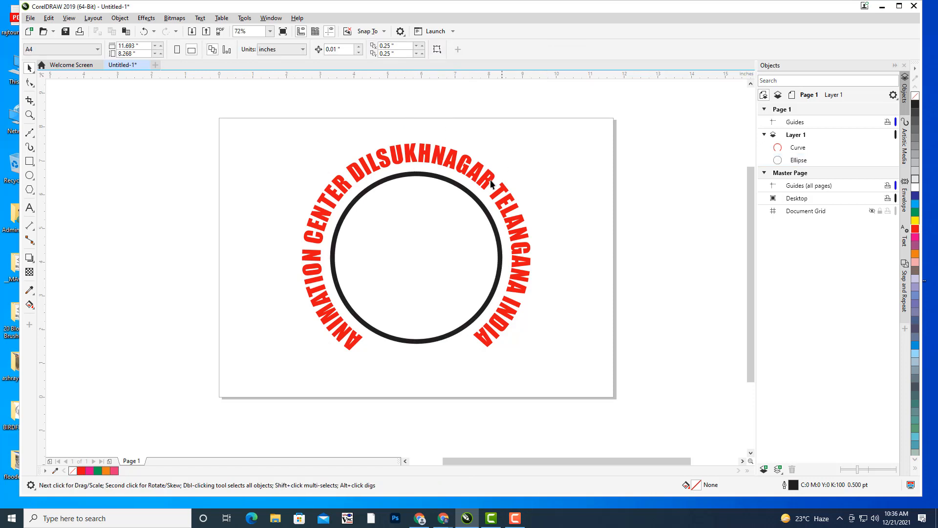
pyautogui.click(424, 156)
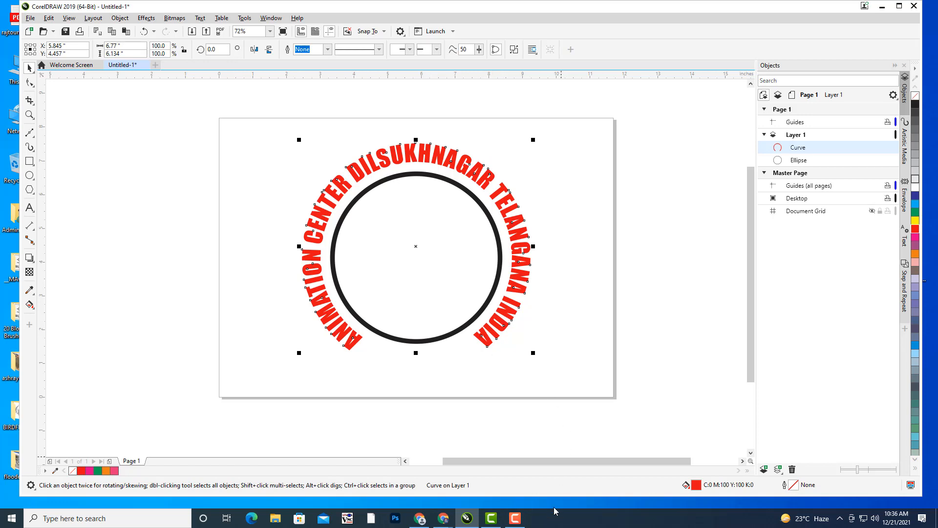
# - Reselect the curved text and the circle, attempting to scale the circle down slightly
pyautogui.click(515, 518)
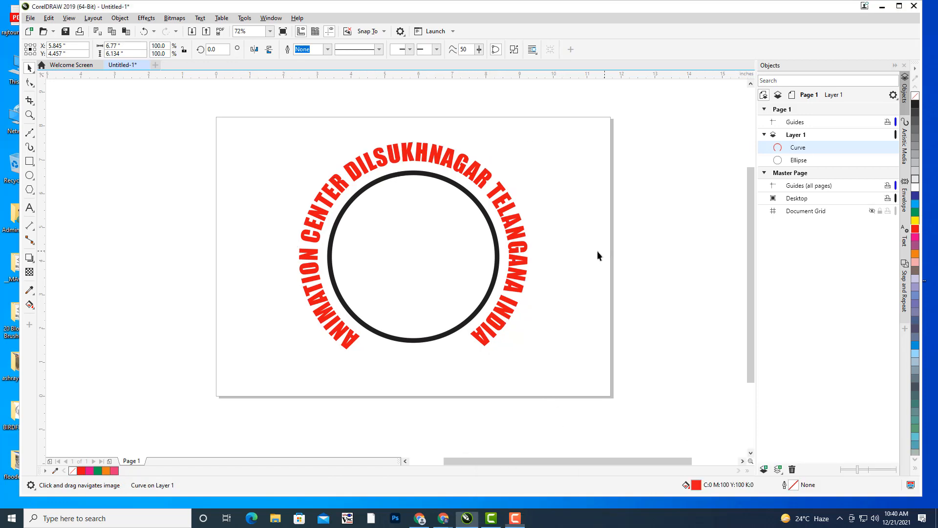
pyautogui.click(597, 251)
pyautogui.click(442, 158)
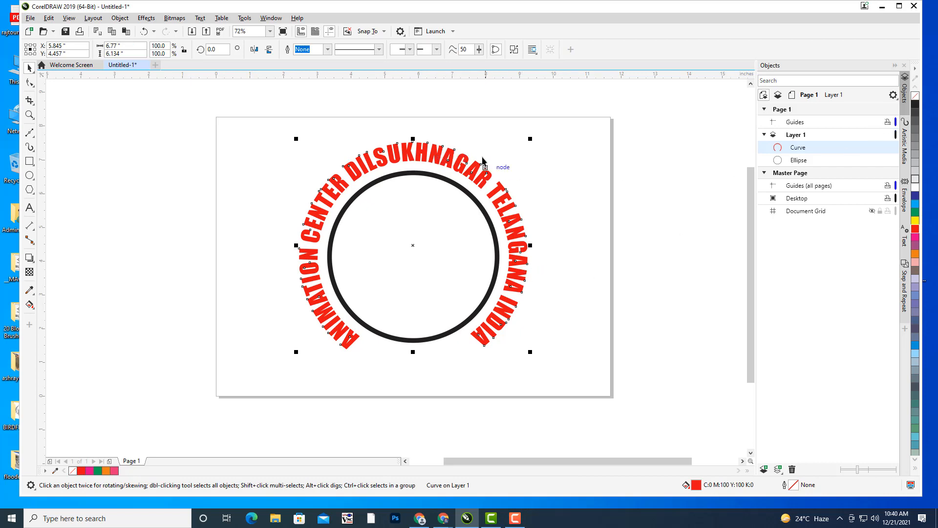
pyautogui.click(449, 184)
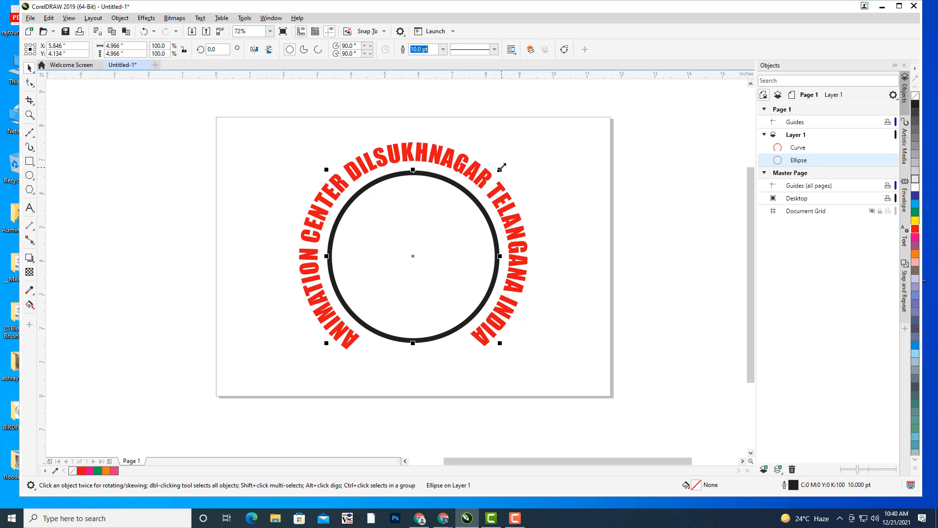
pyautogui.moveTo(502, 166); pyautogui.dragTo(507, 169)
# - Select the red curved lettering on its own and delete it
pyautogui.click(551, 179)
pyautogui.click(423, 152)
pyautogui.click(509, 153)
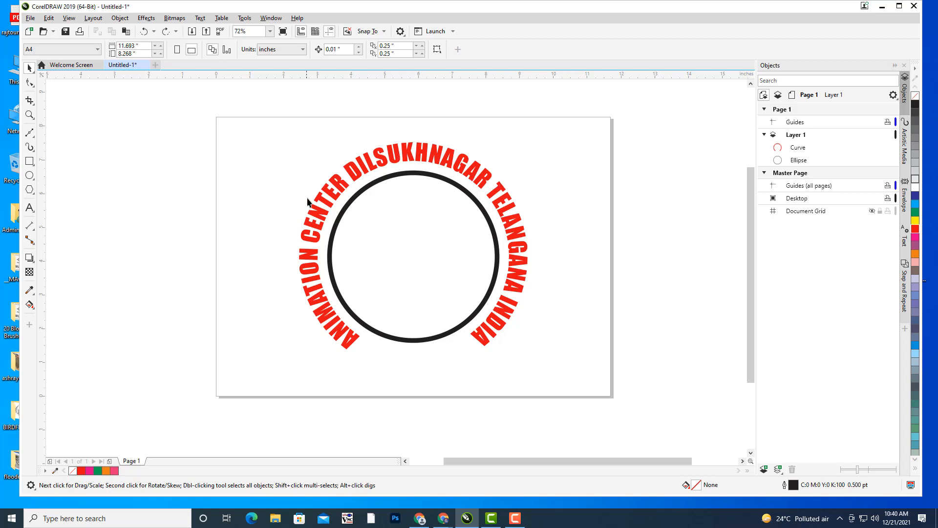
pyautogui.moveTo(244, 137); pyautogui.dragTo(599, 401)
pyautogui.click(609, 271)
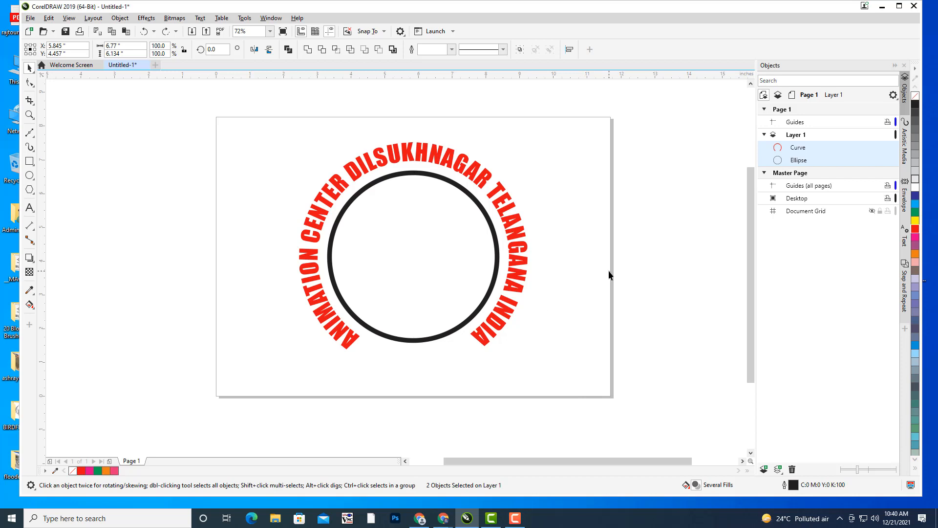
pyautogui.click(477, 180)
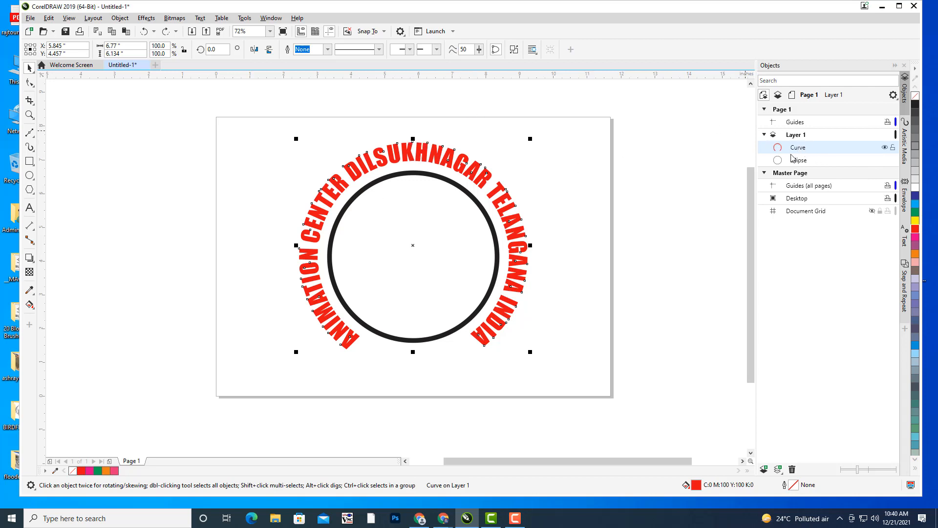
pyautogui.press('Delete')
# - Delete the circle and drag out a large heart from the Common Shapes picker
pyautogui.click(482, 210)
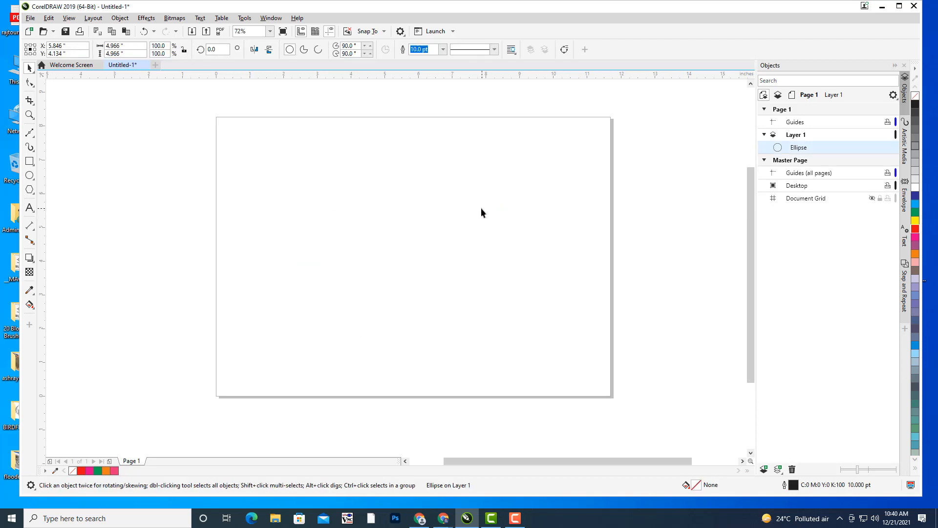
pyautogui.press('Delete')
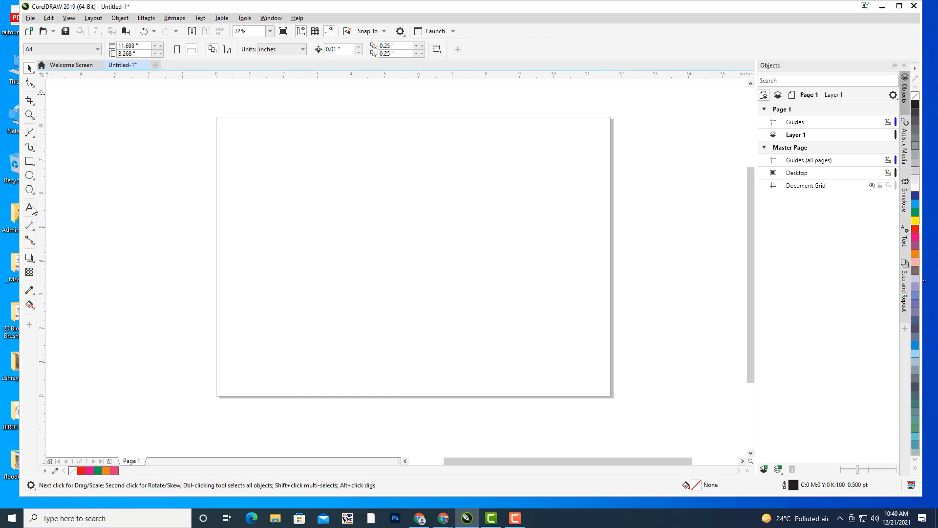
pyautogui.click(31, 190)
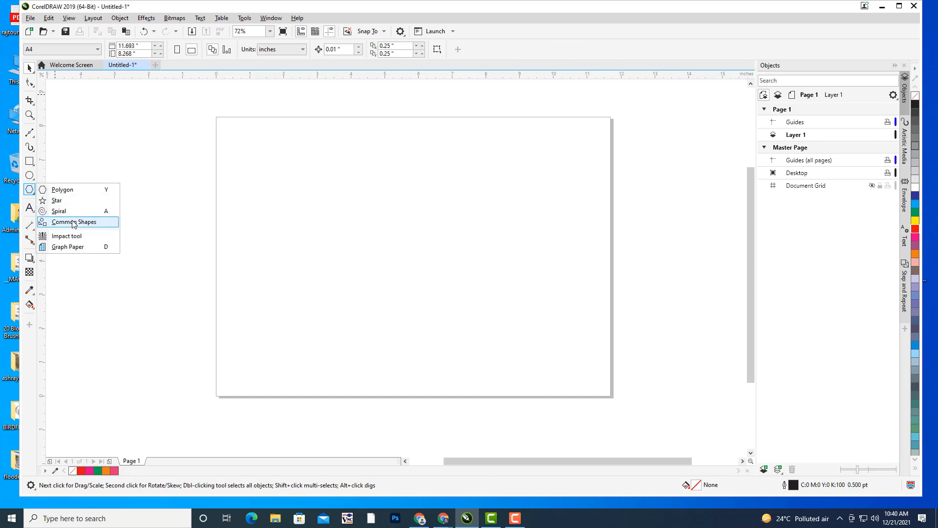
pyautogui.click(73, 223)
pyautogui.click(288, 49)
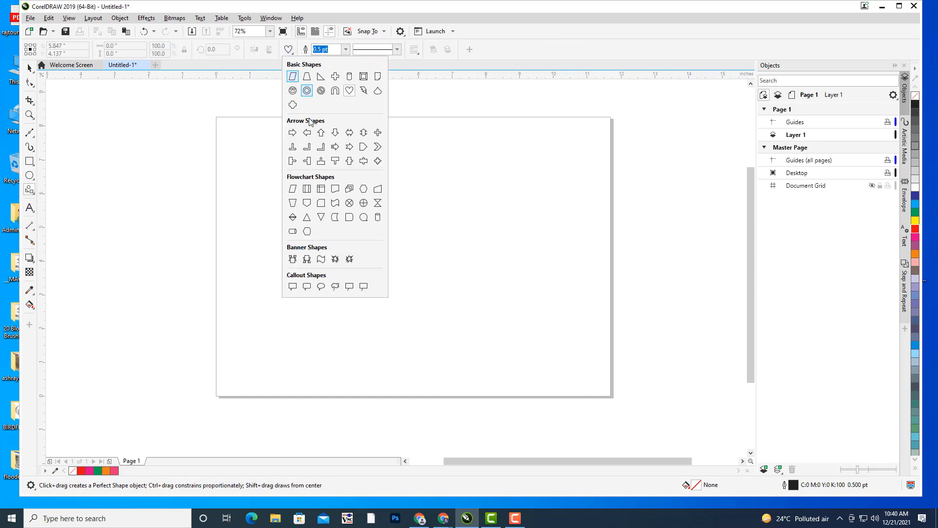
pyautogui.click(349, 90)
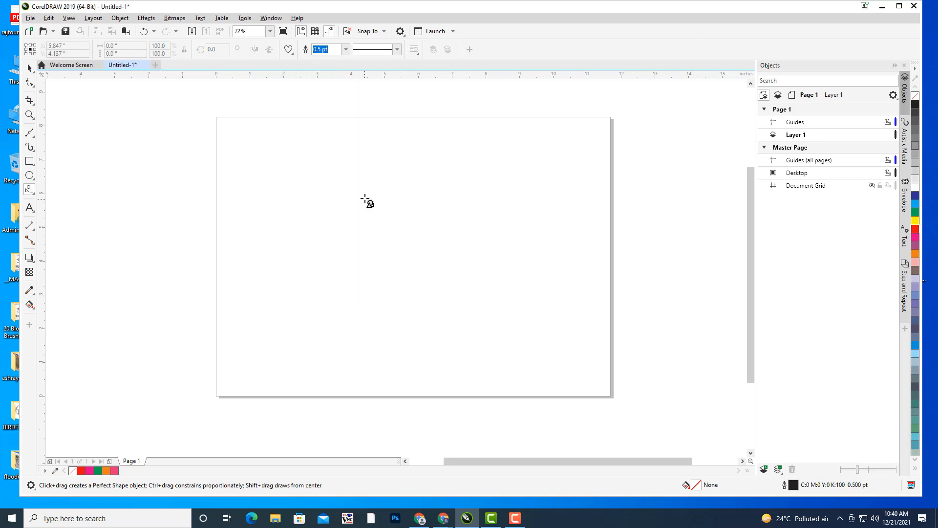
pyautogui.moveTo(340, 171); pyautogui.dragTo(496, 323)
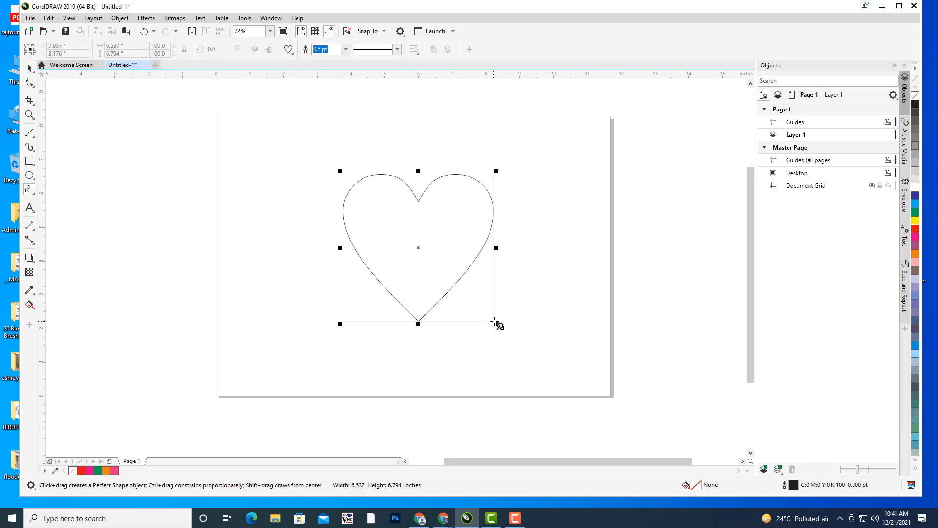
pyautogui.click(29, 208)
# - Browse the Text menu and close it without choosing a command
pyautogui.click(200, 18)
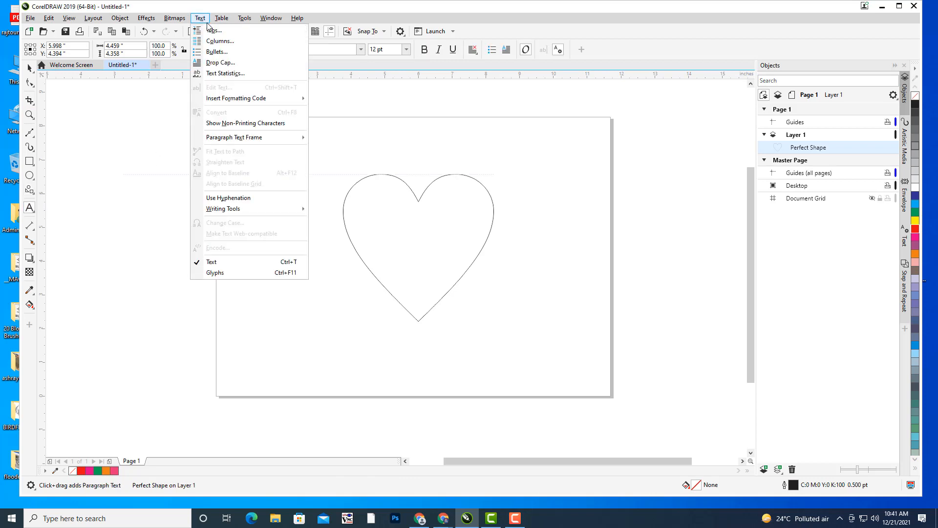
pyautogui.moveTo(264, 137)
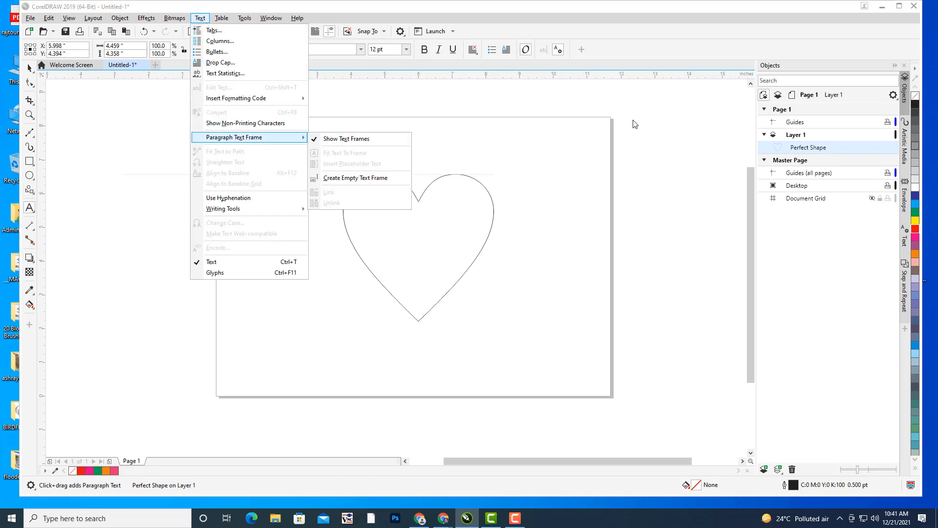
pyautogui.click(625, 5)
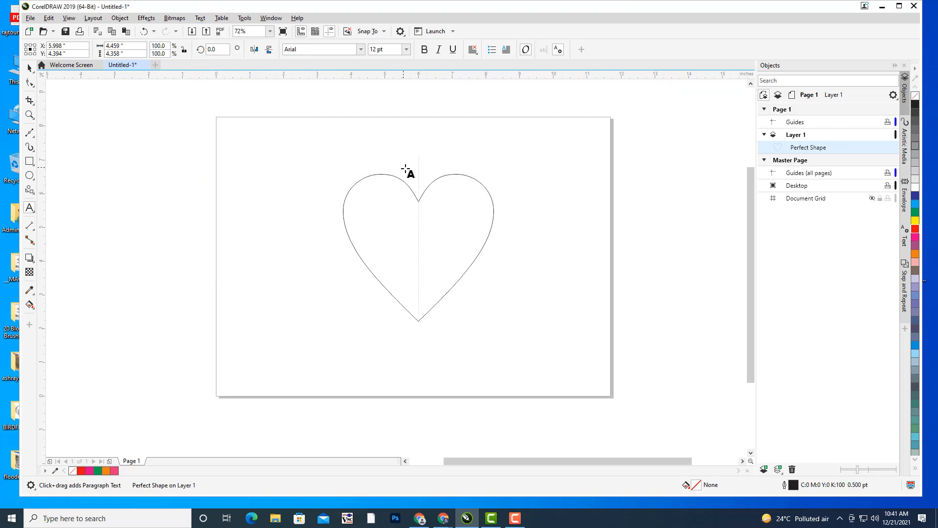
# - Type 'ANIMATION CENTER DILSUKHNAGAR TELANNGANA INDIA' along the heart's outline and select it
pyautogui.click(451, 175)
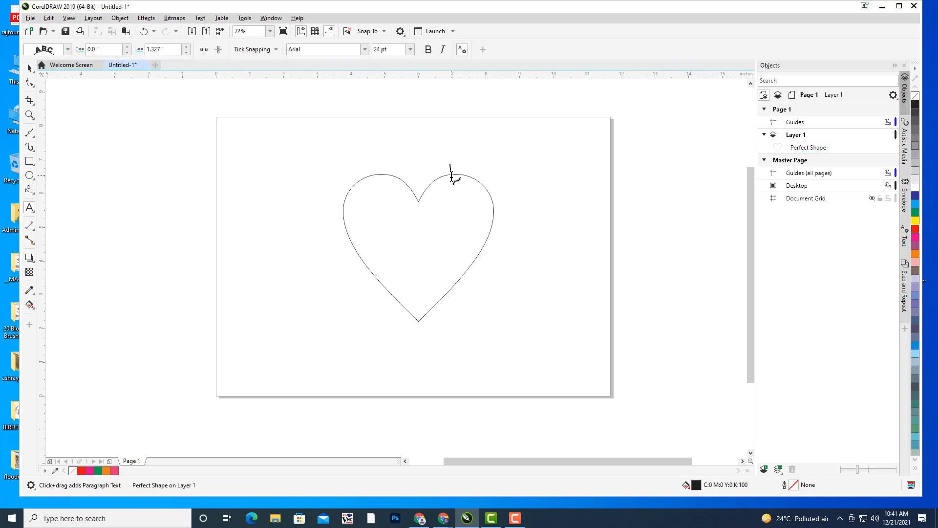
pyautogui.write('AN')
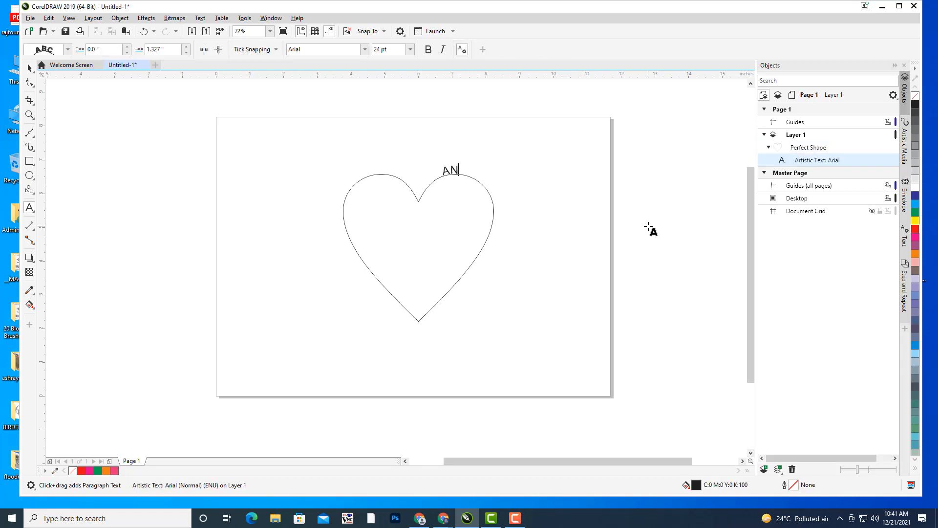
pyautogui.write('IMATION CENTER')
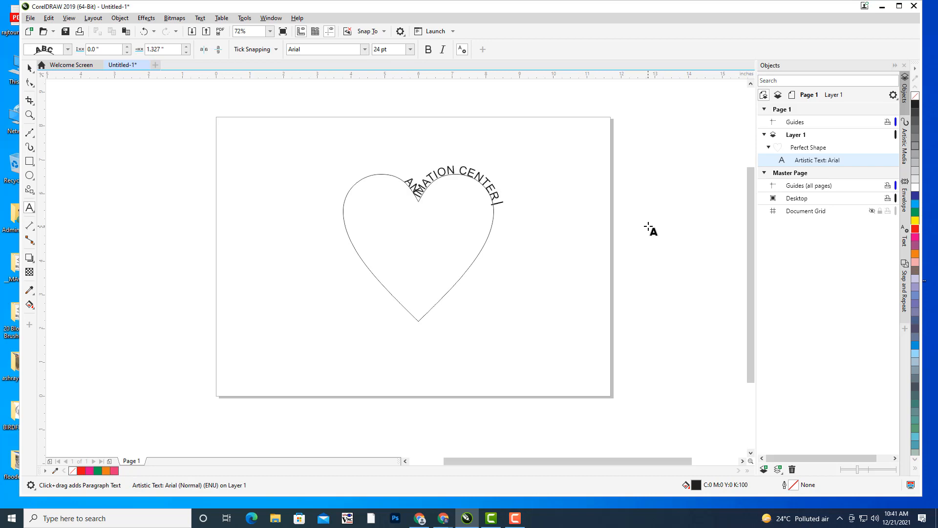
pyautogui.write(' D')
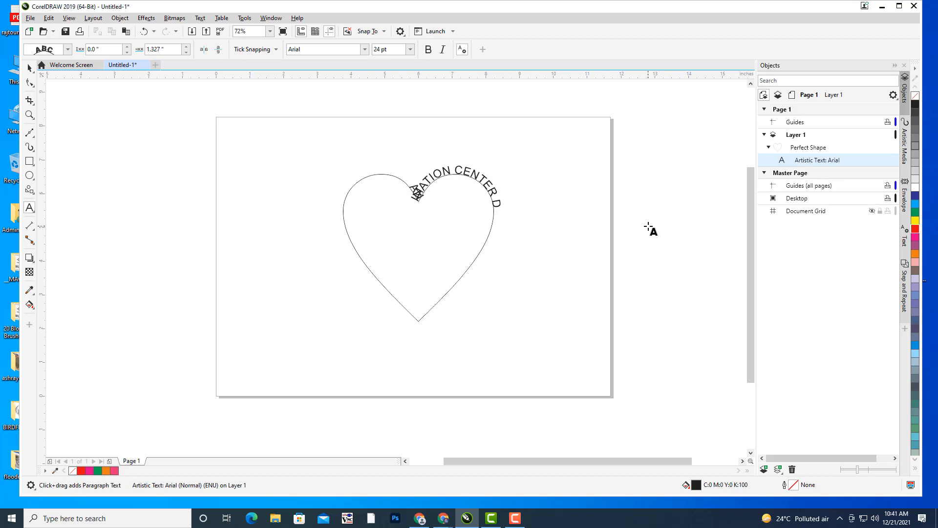
pyautogui.write('ILSUKHNAGAR')
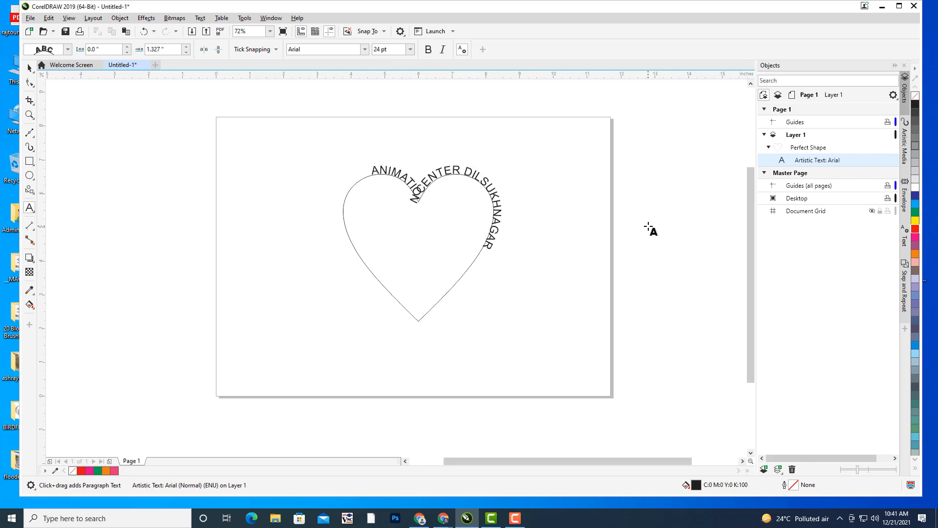
pyautogui.write(' TEL')
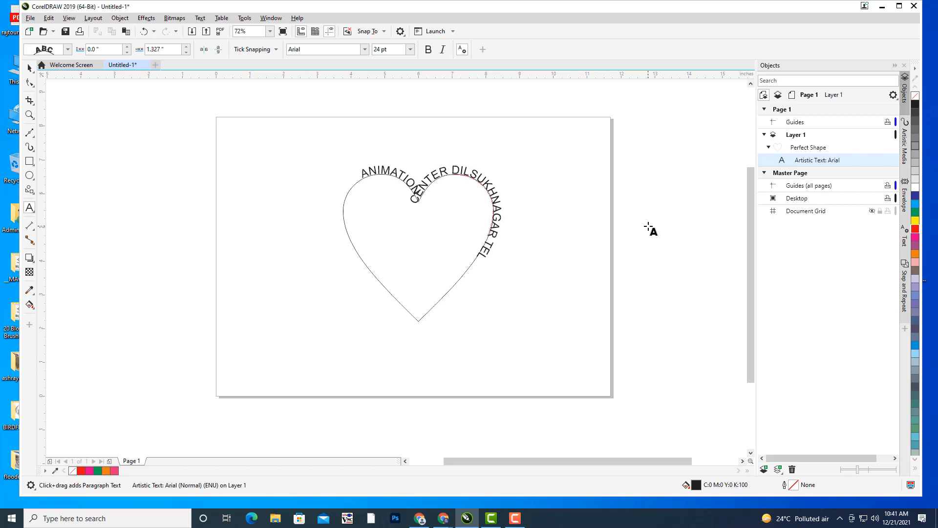
pyautogui.write('ANN')
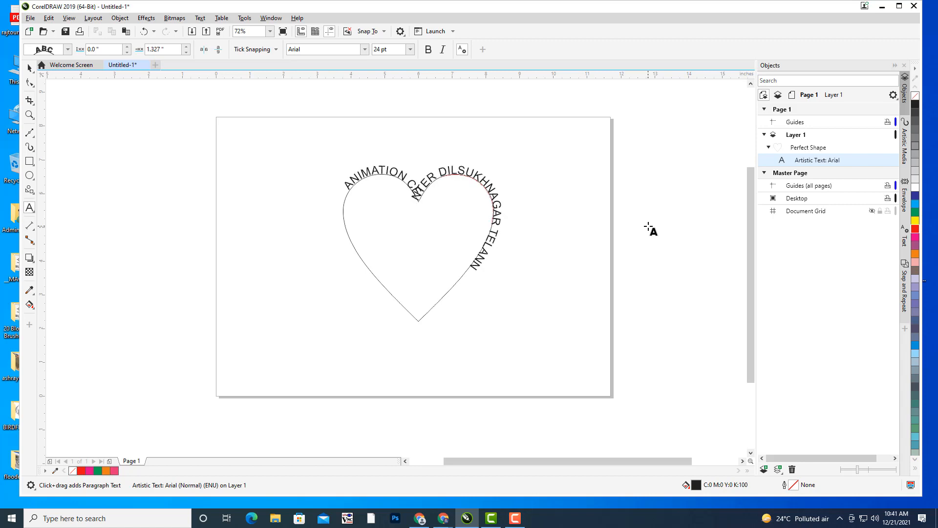
pyautogui.write('GANA')
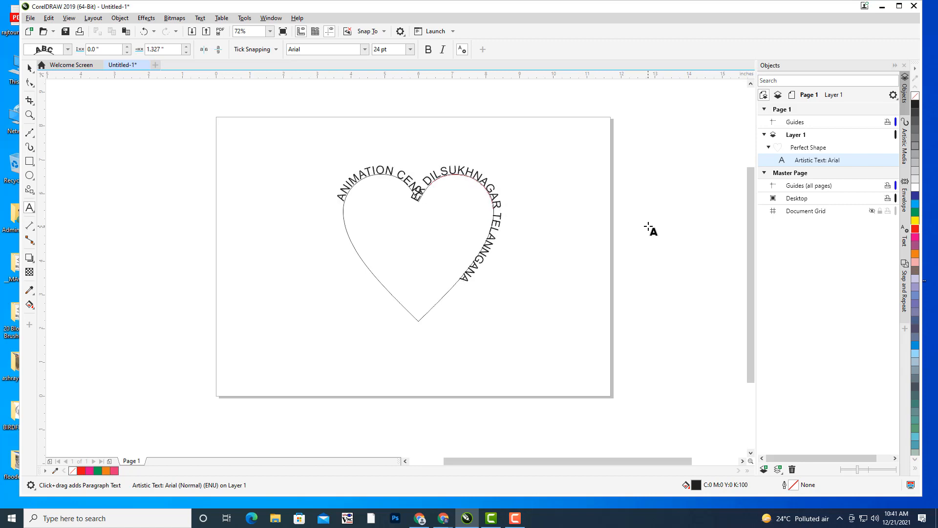
pyautogui.write('A')
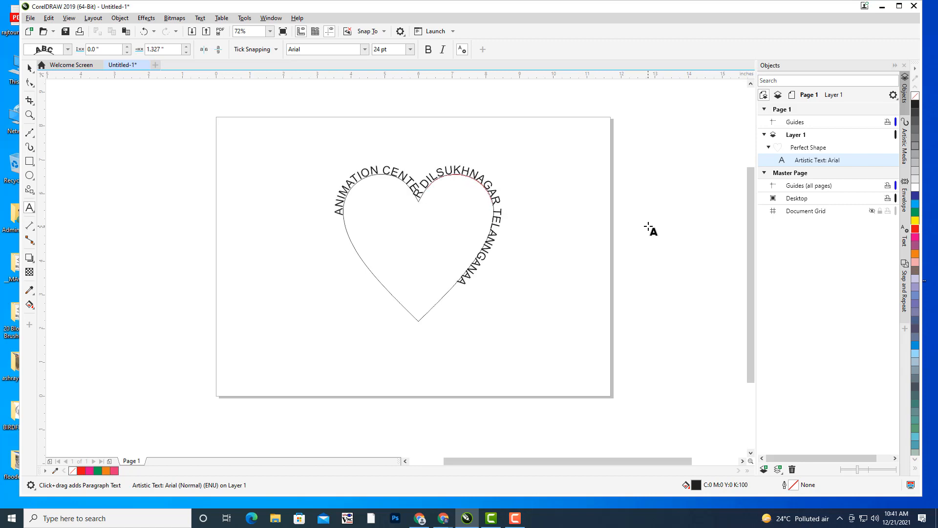
pyautogui.press('BackSpace')
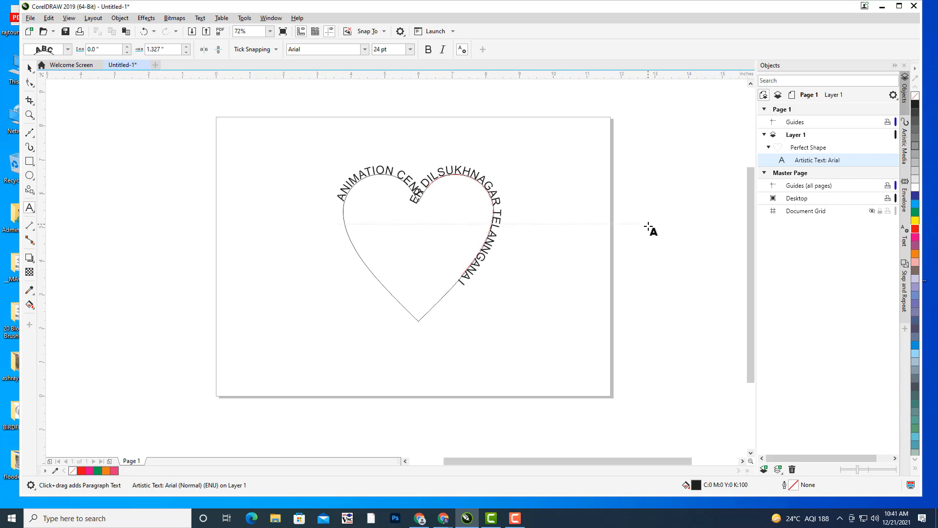
pyautogui.write('INDIA')
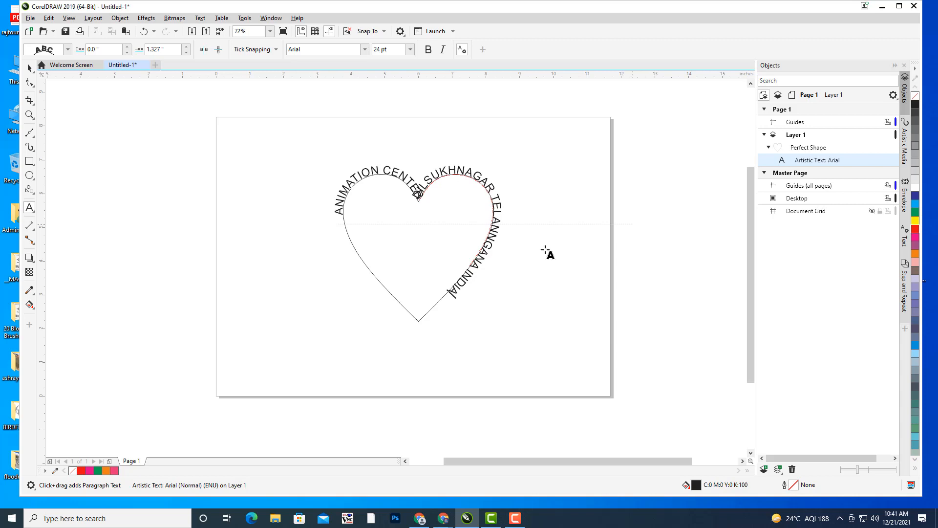
pyautogui.moveTo(452, 292); pyautogui.dragTo(334, 211)
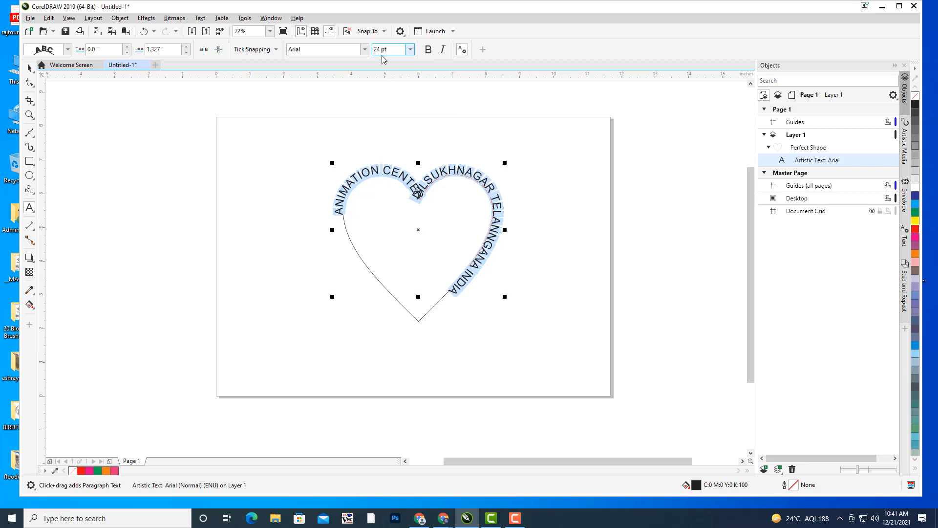
# - Set the heart's path text to Impact at 48 pt, then deselect it
pyautogui.click(336, 49)
pyautogui.write('Impact')
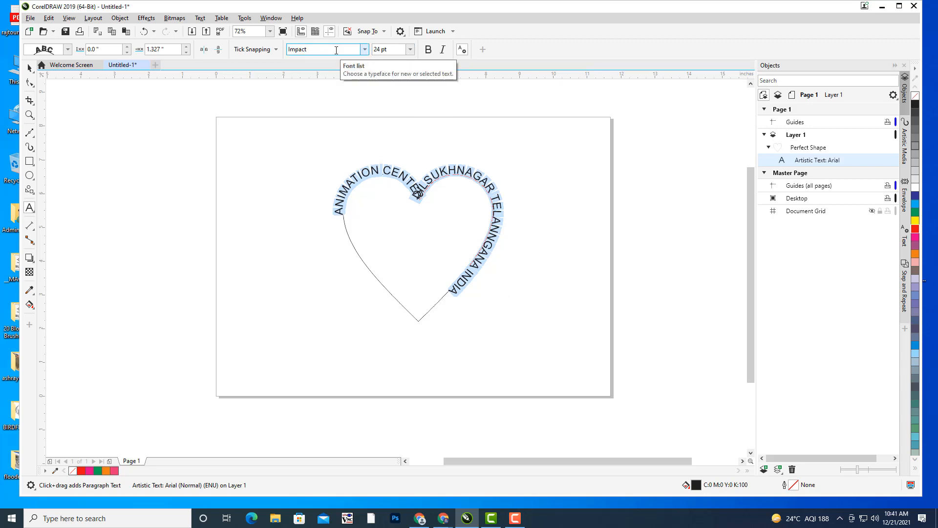
pyautogui.press('Return')
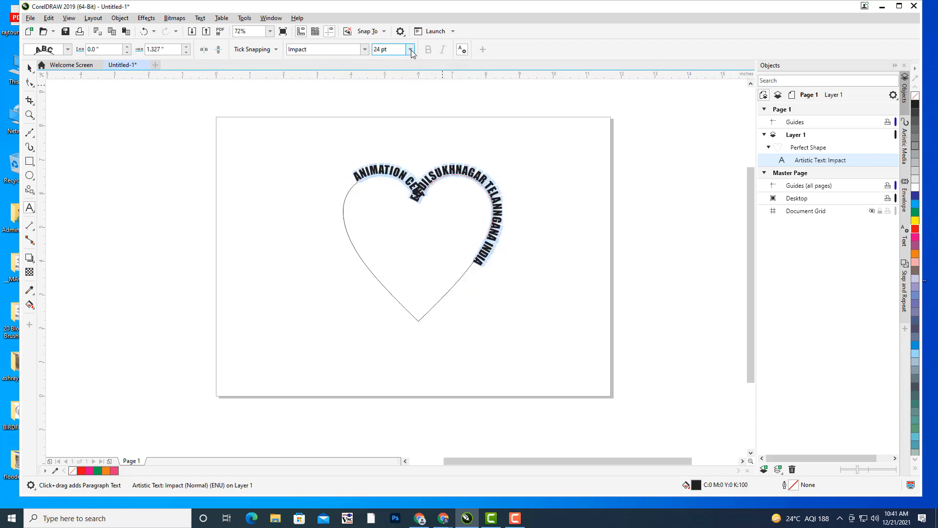
pyautogui.click(410, 49)
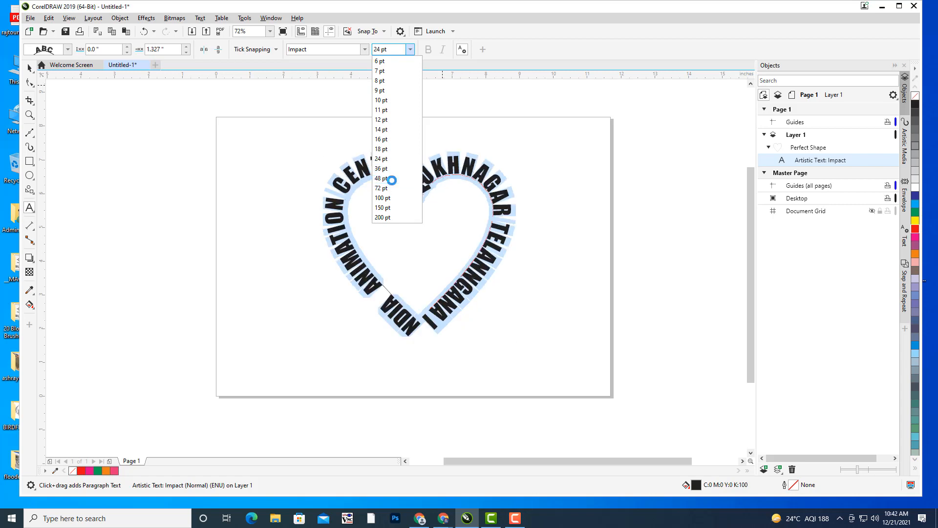
pyautogui.click(392, 179)
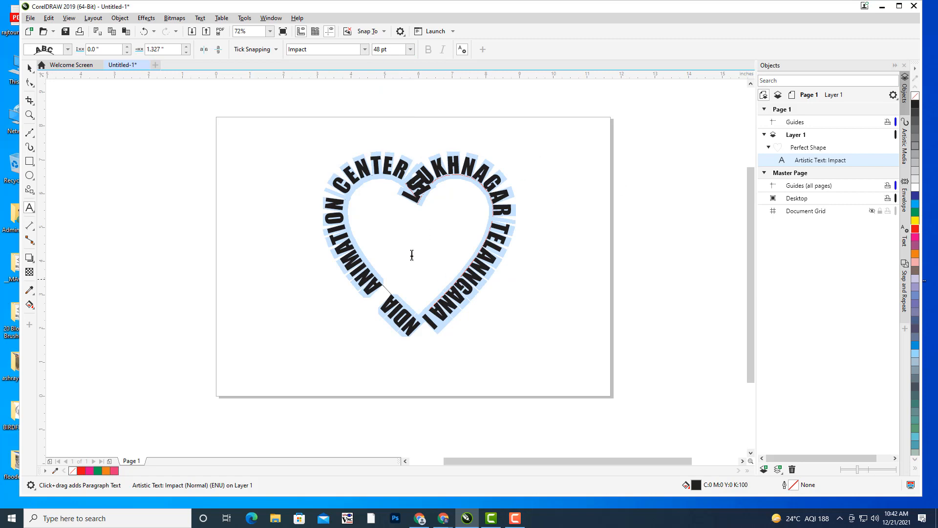
pyautogui.click(30, 68)
pyautogui.click(235, 132)
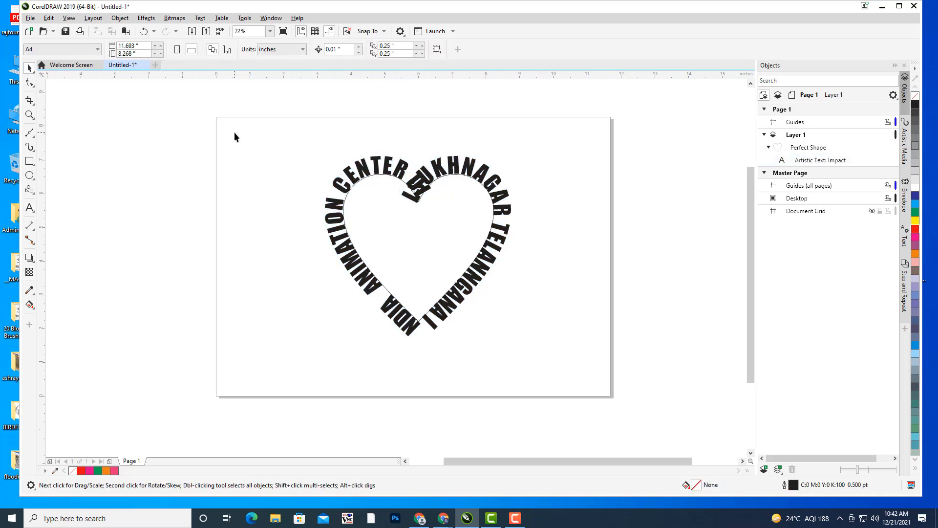
# - Offset the heart's path text 0.5 inches away from the heart outline
pyautogui.click(486, 182)
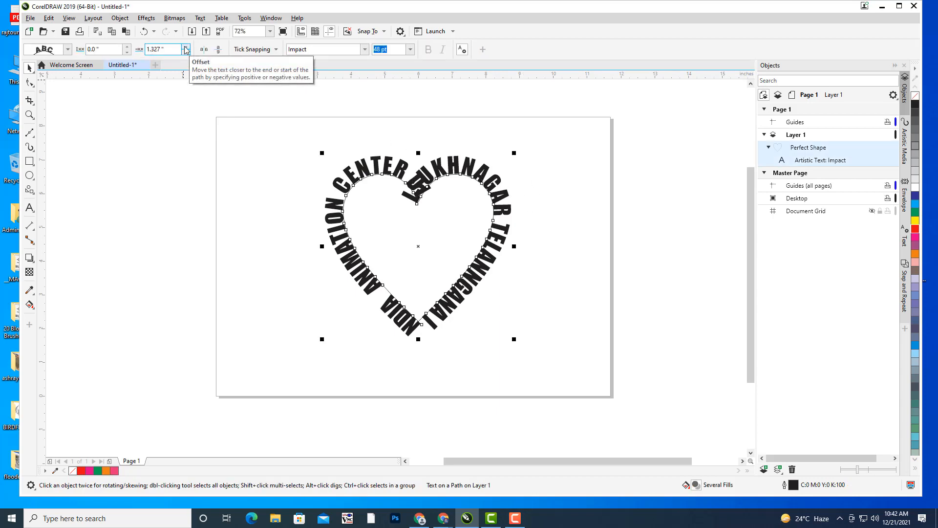
pyautogui.click(127, 47)
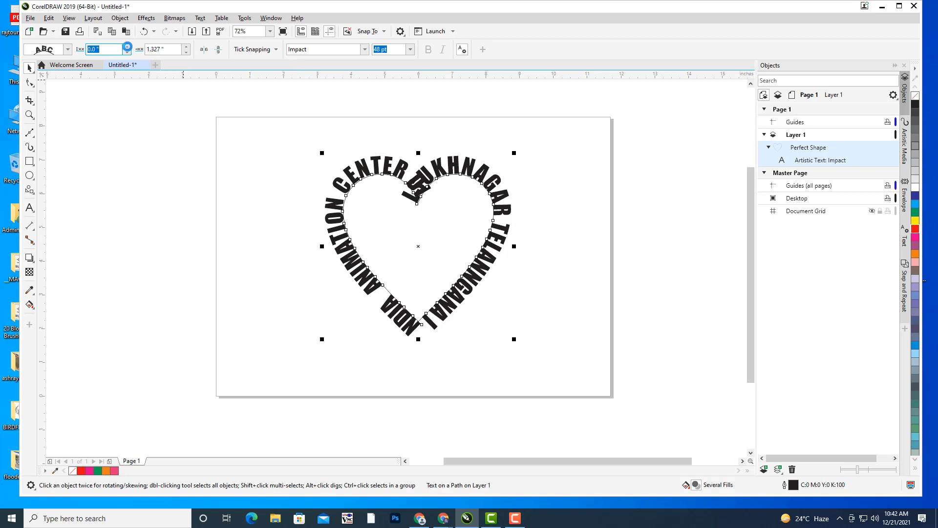
pyautogui.click(127, 46)
pyautogui.click(127, 47)
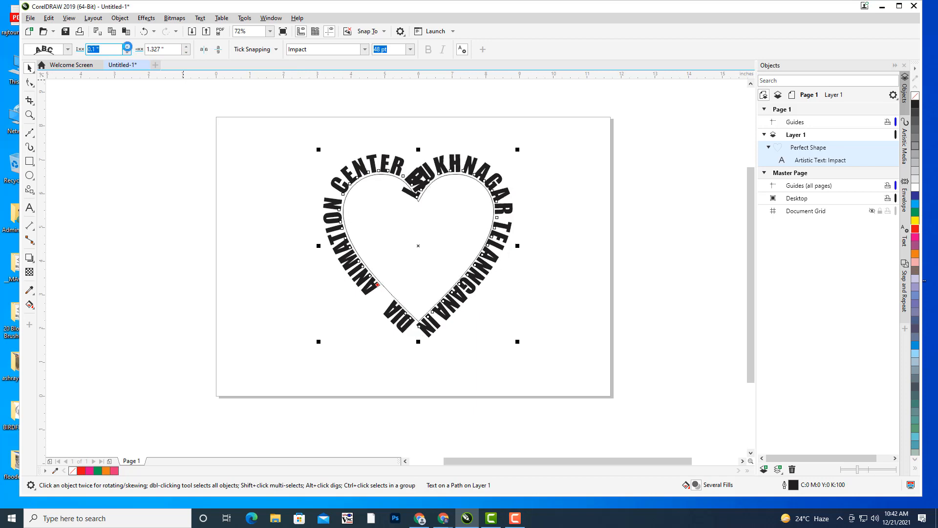
pyautogui.click(127, 47)
pyautogui.click(127, 47)
pyautogui.click(127, 47)
pyautogui.click(127, 47)
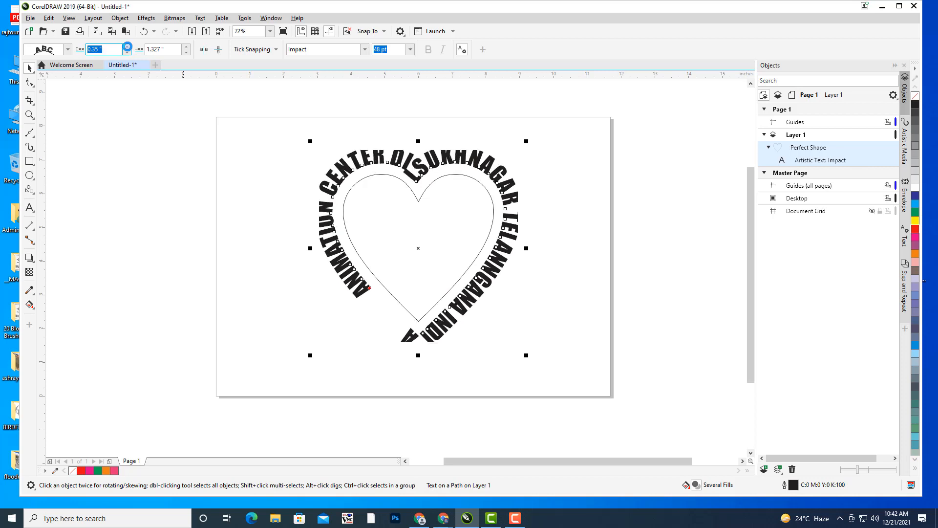
pyautogui.click(127, 47)
pyautogui.click(127, 47)
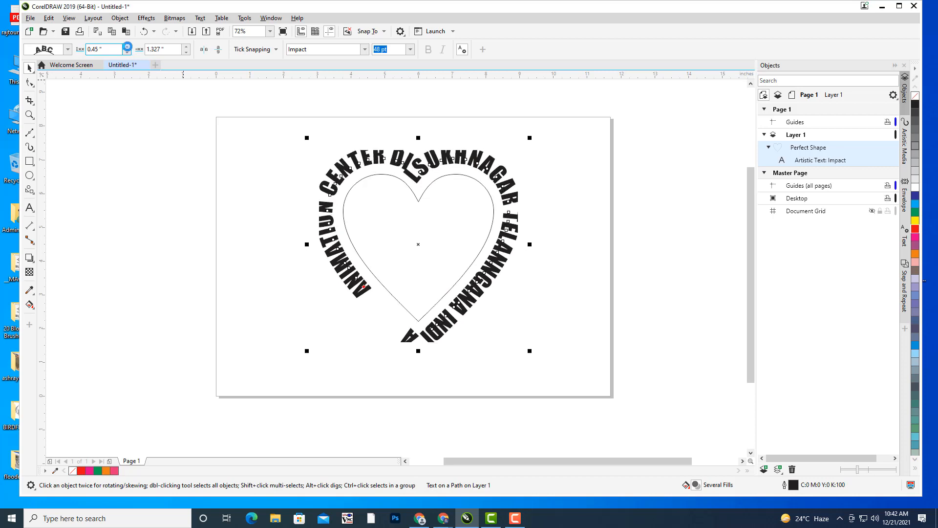
pyautogui.click(127, 46)
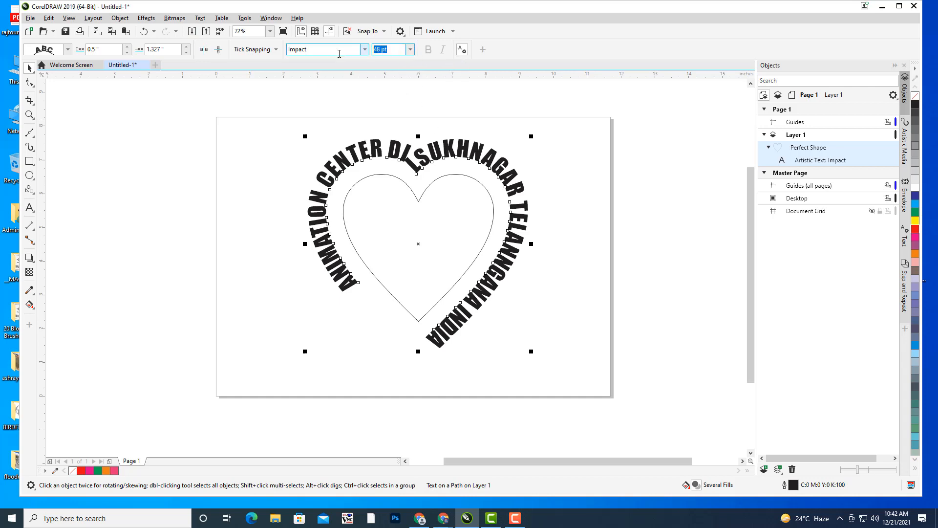
# - Enlarge the path text to 52 pt, then marquee-select and delete the heart with its text
pyautogui.write('52')
pyautogui.press('Return')
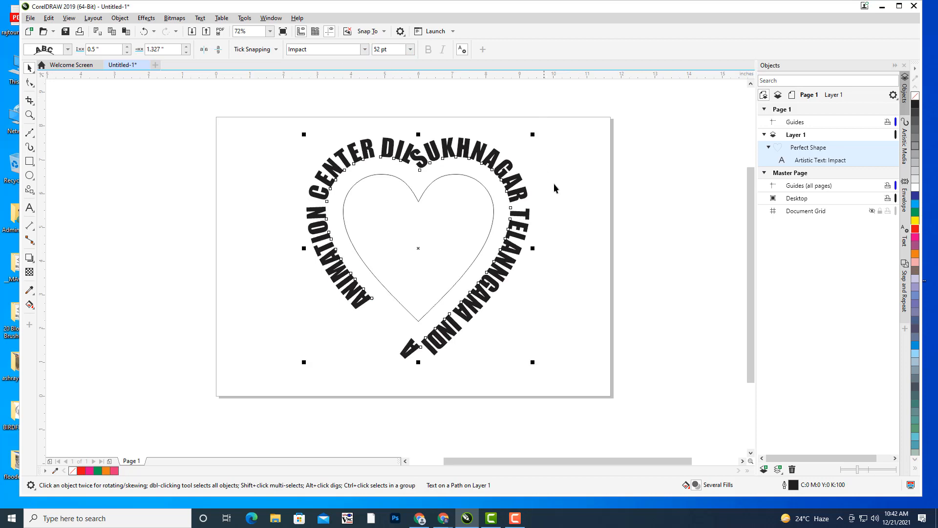
pyautogui.click(589, 159)
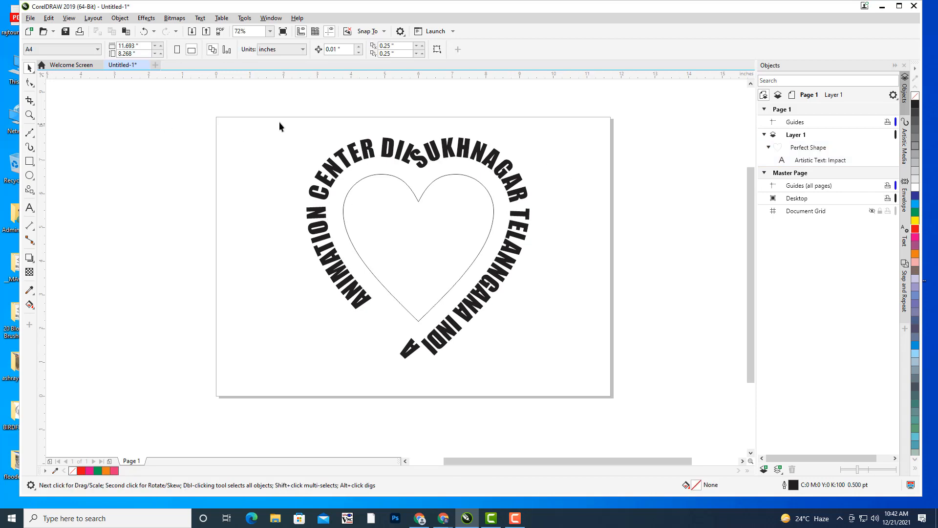
pyautogui.moveTo(563, 377); pyautogui.dragTo(592, 396)
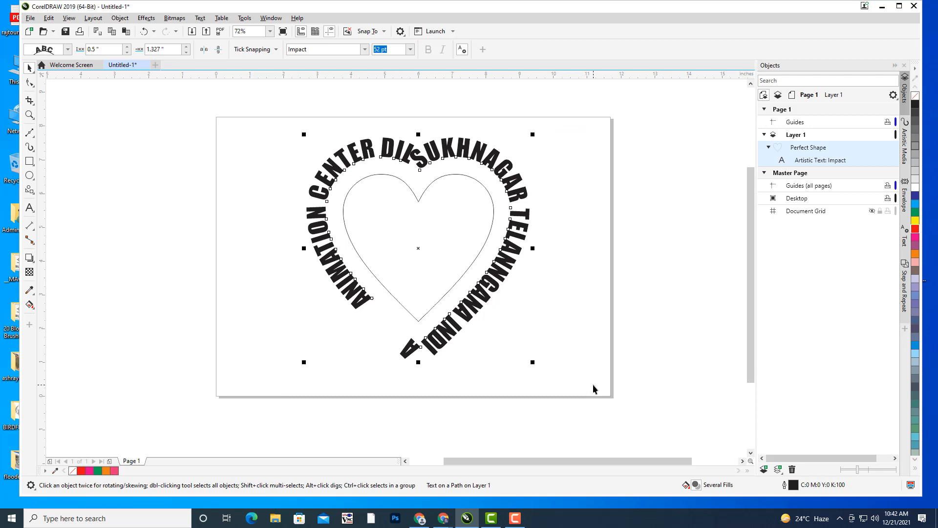
pyautogui.press('Delete')
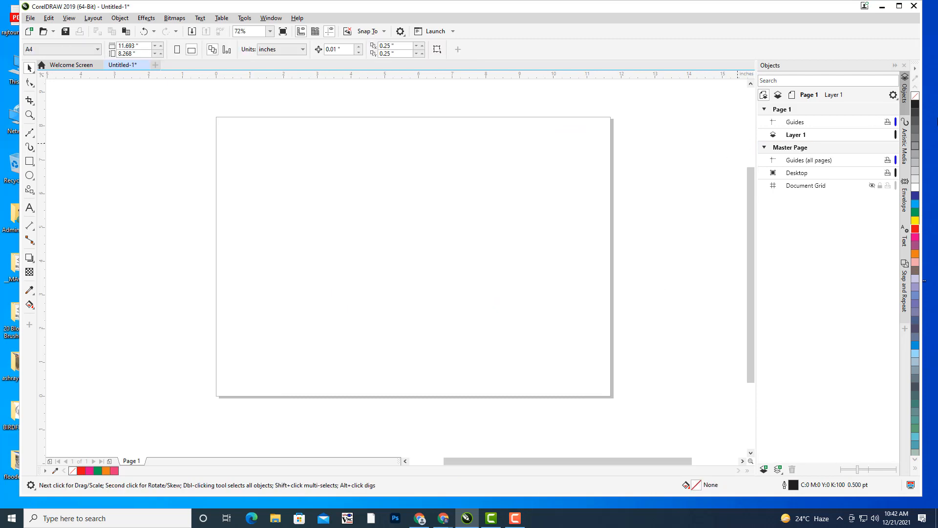
# - Zoom and pan to fit the empty page in view, ready to draw rectangles
pyautogui.scroll(1, 457, 183)
pyautogui.moveTo(465, 177); pyautogui.dragTo(568, 138)
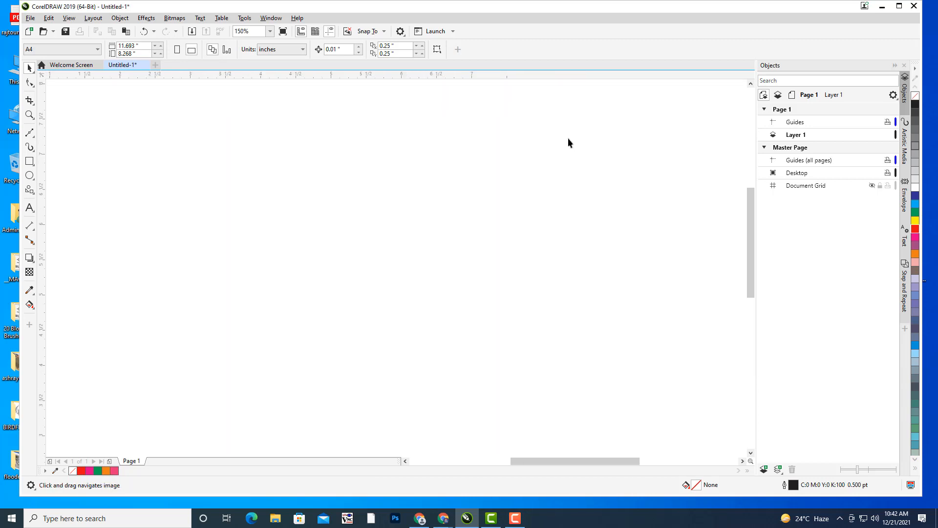
pyautogui.scroll(-2, 548, 115)
pyautogui.moveTo(562, 176); pyautogui.dragTo(479, 174)
pyautogui.scroll(2, 441, 192)
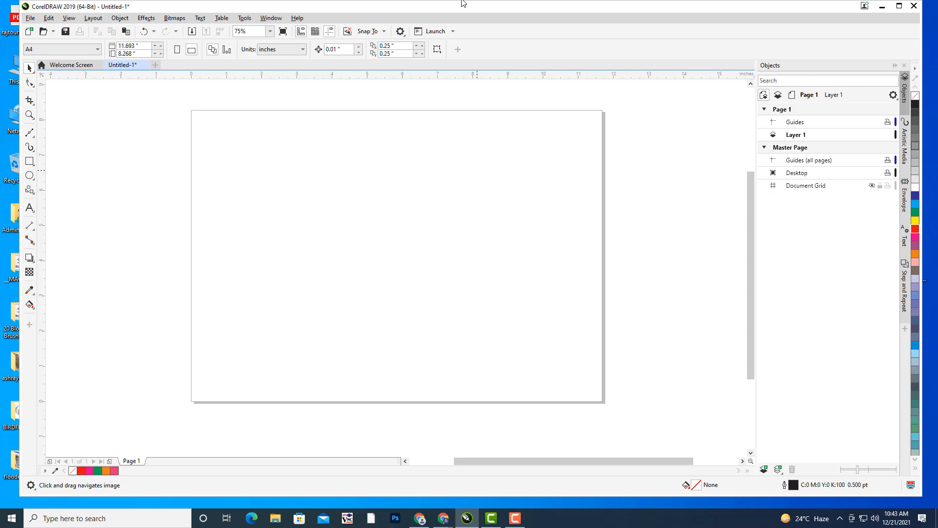
pyautogui.moveTo(480, 179); pyautogui.dragTo(510, 176)
pyautogui.scroll(1, 495, 172)
pyautogui.scroll(-1, 485, 159)
pyautogui.click(30, 161)
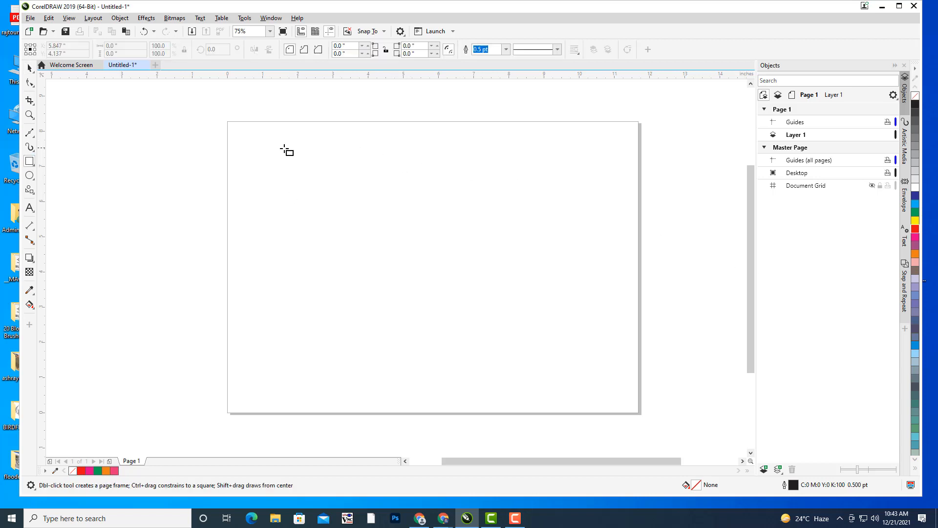
# - Draw a wide rectangle, convert it to curves, and move it slightly lower
pyautogui.moveTo(282, 148); pyautogui.dragTo(585, 245)
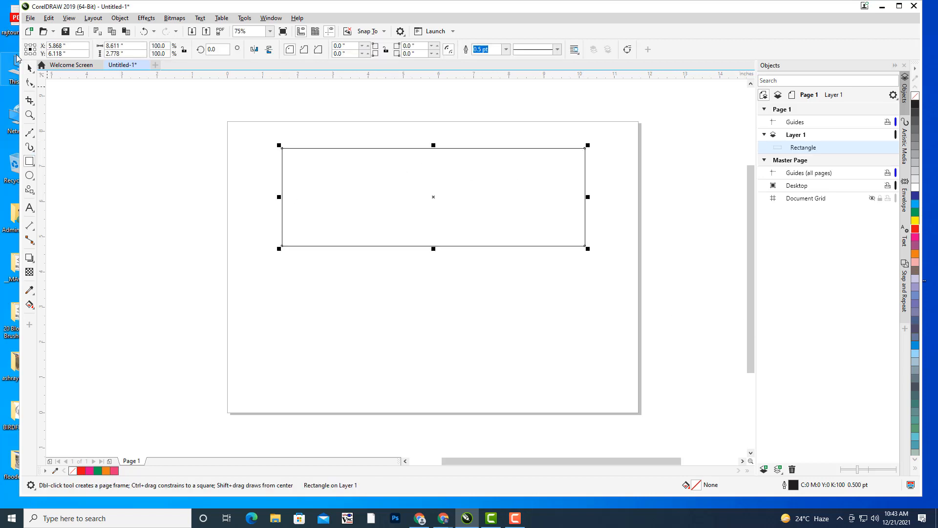
pyautogui.click(29, 68)
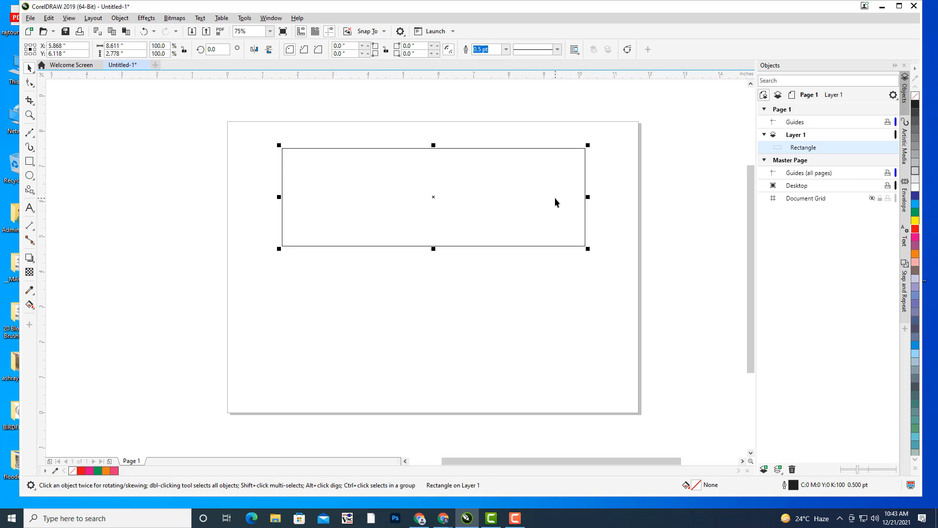
pyautogui.hotkey('ctrl', 'q')
pyautogui.click(532, 107)
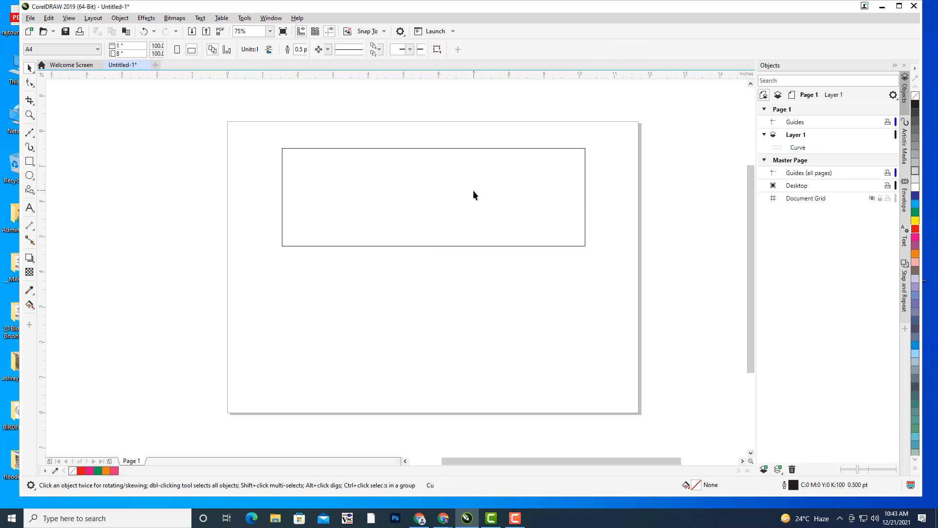
pyautogui.click(488, 149)
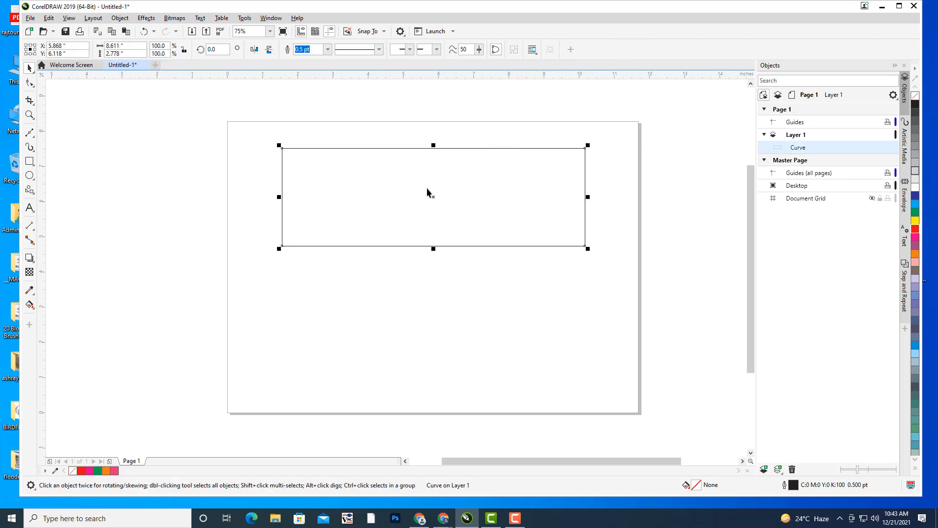
pyautogui.moveTo(431, 197); pyautogui.dragTo(432, 213)
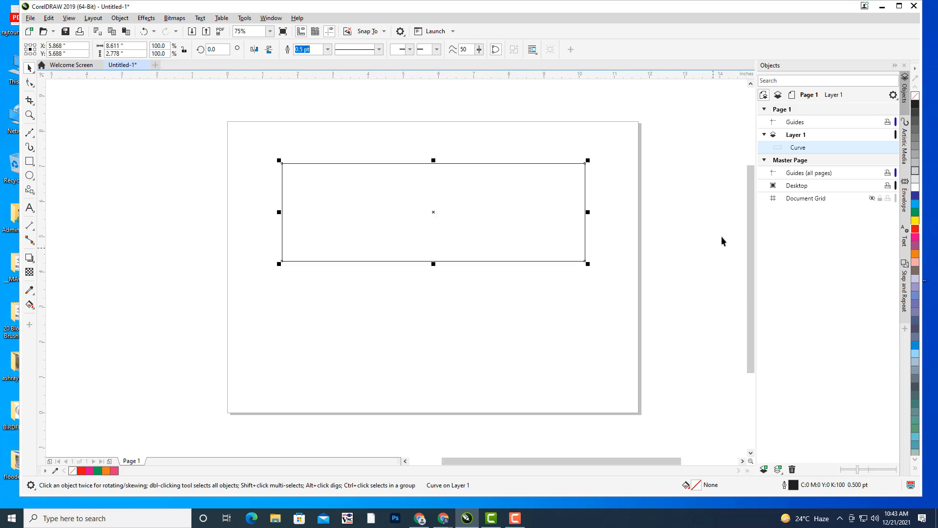
# - Add nodes at the top and bottom edge midpoints and pull them inward into a bow tie
pyautogui.click(30, 83)
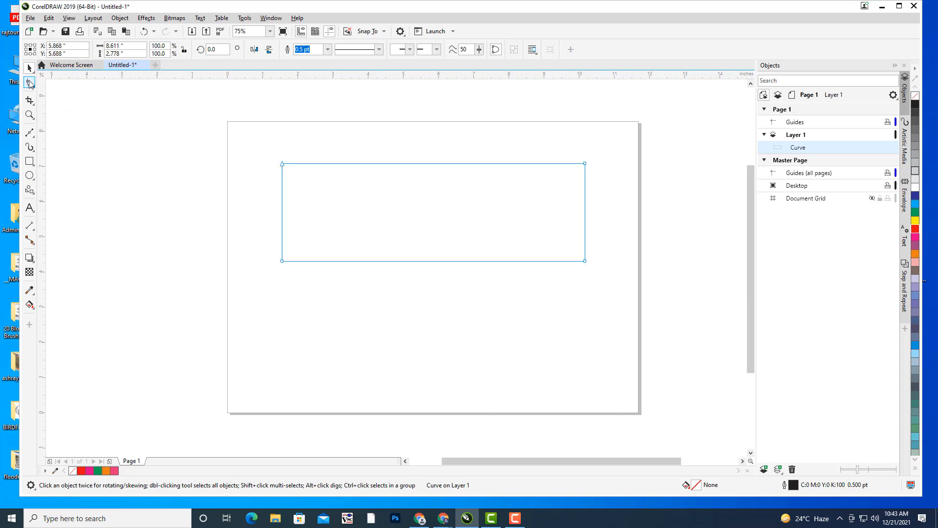
pyautogui.doubleClick(431, 163)
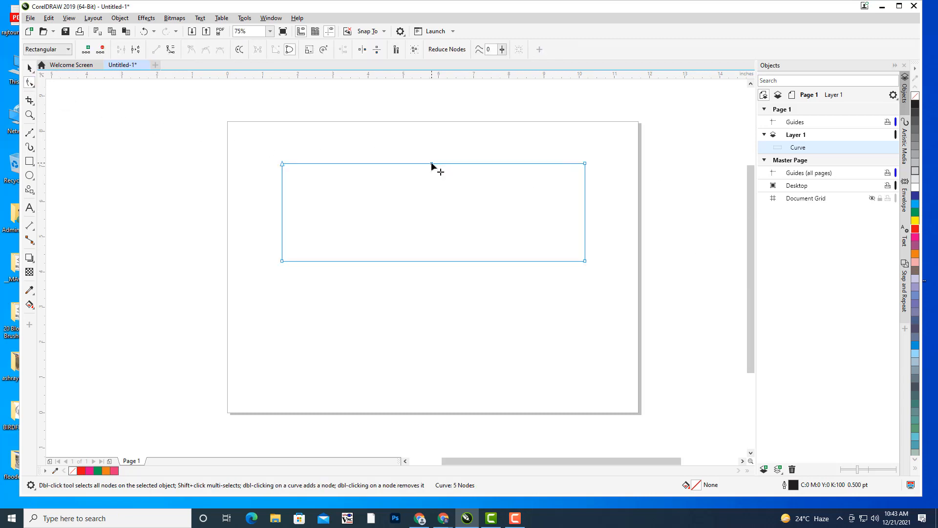
pyautogui.moveTo(431, 164); pyautogui.dragTo(433, 193)
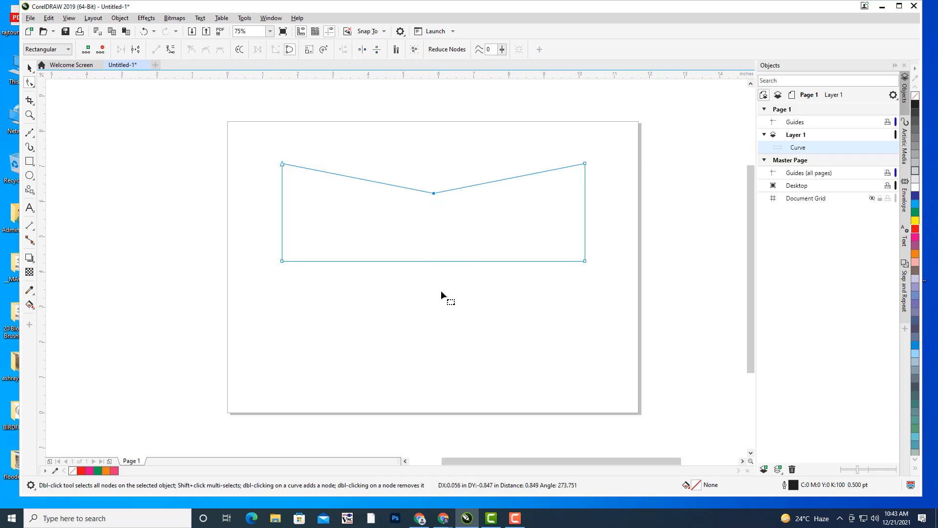
pyautogui.doubleClick(435, 262)
pyautogui.moveTo(436, 263); pyautogui.dragTo(433, 229)
pyautogui.click(30, 67)
pyautogui.click(162, 176)
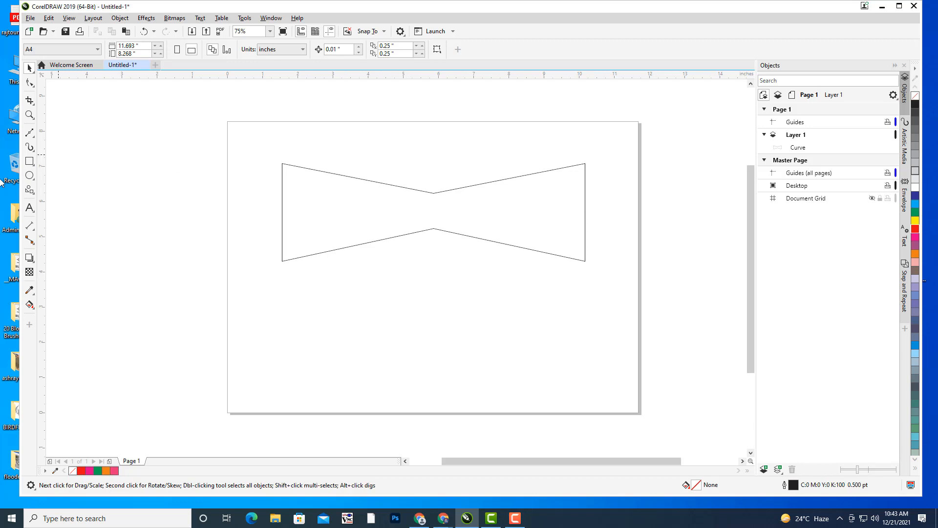
# - Add a text line reading HAPPY NEW YEAR on the lower page
pyautogui.click(29, 207)
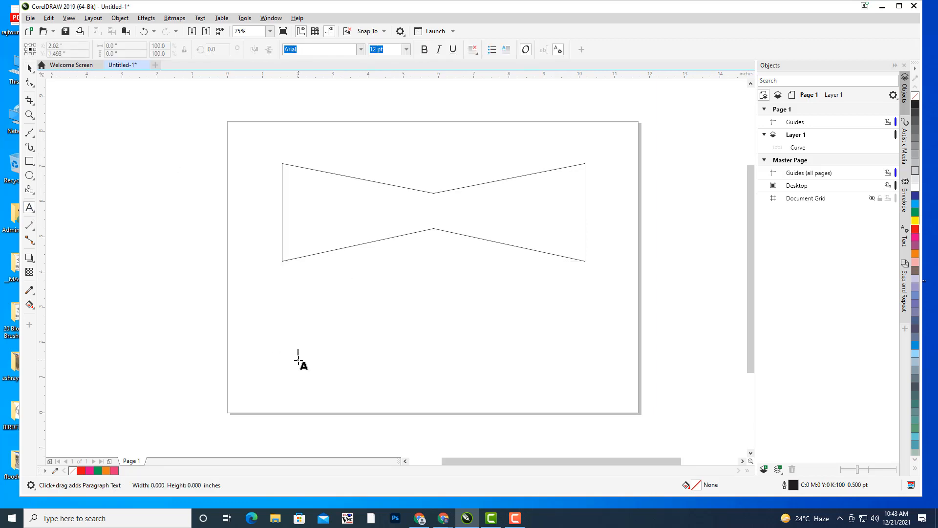
pyautogui.click(298, 359)
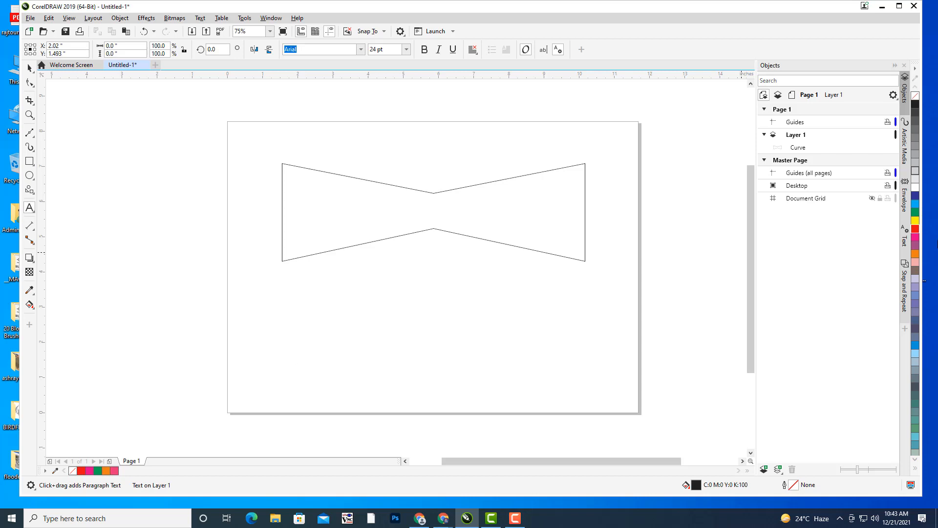
pyautogui.write('HAPPY NEW Y')
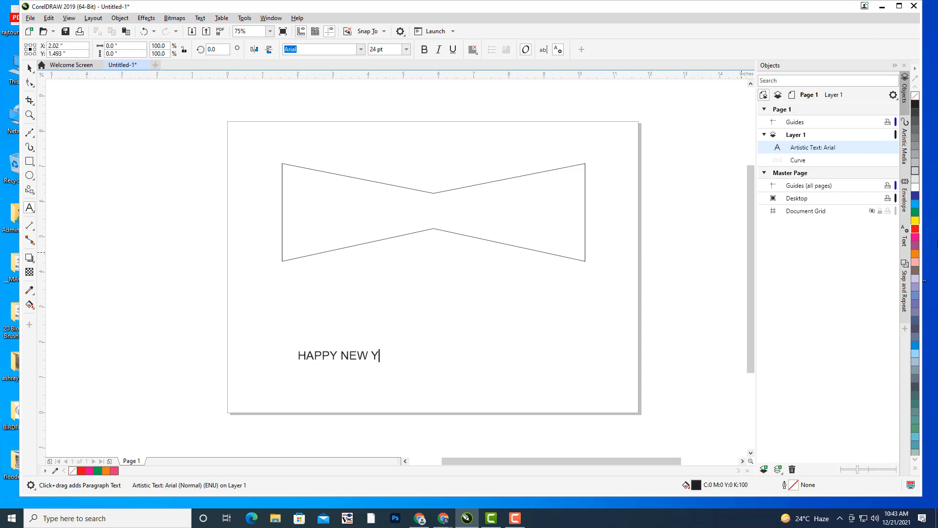
pyautogui.write('EAR')
pyautogui.press('Escape')
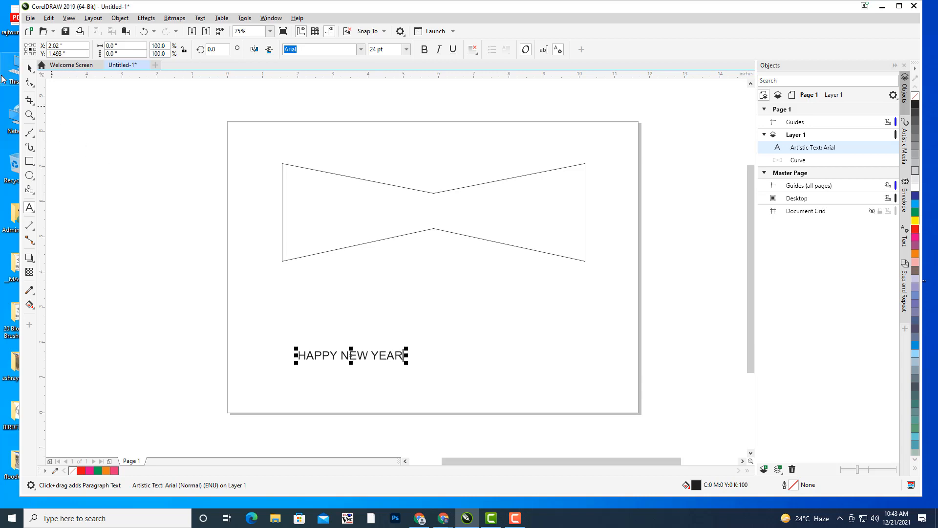
pyautogui.hotkey('ctrl', 'space')
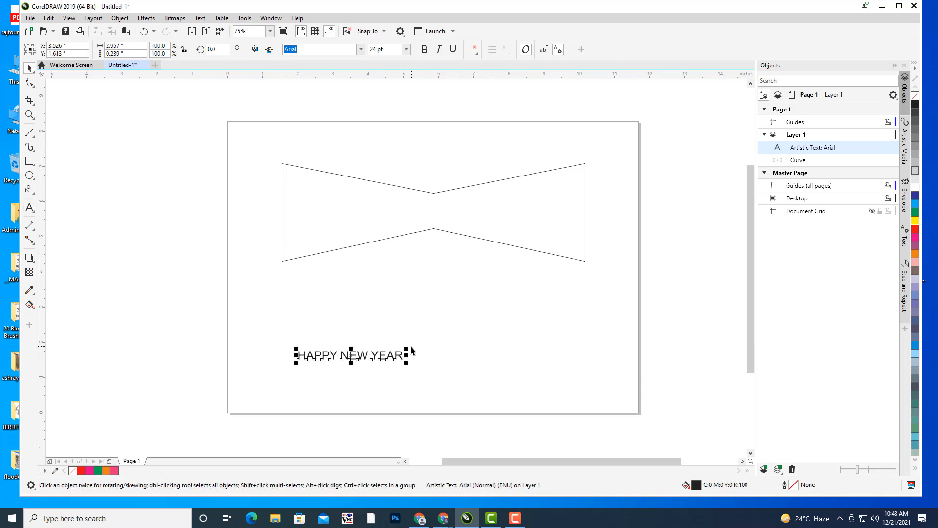
# - Make HAPPY NEW YEAR bold Impact, enlarged to about 106 pt and placed below the bow tie
pyautogui.moveTo(411, 350); pyautogui.dragTo(502, 279)
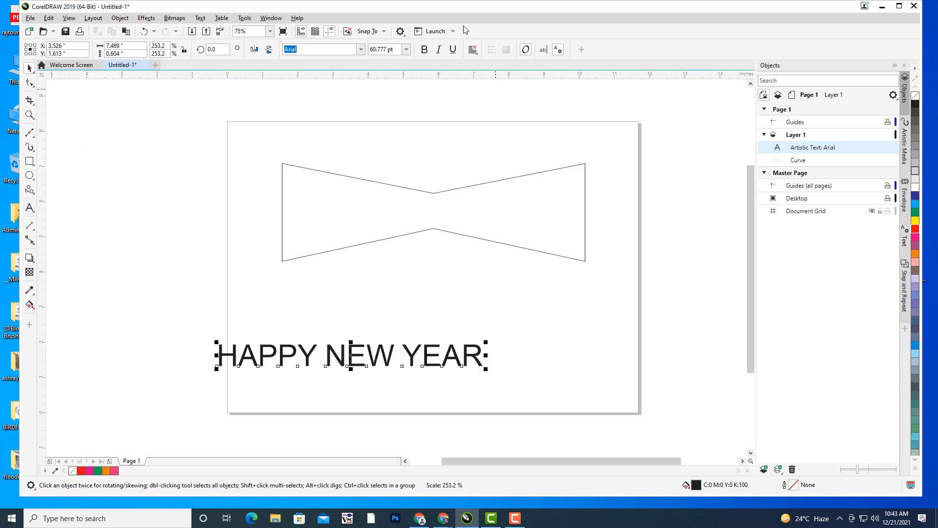
pyautogui.click(425, 49)
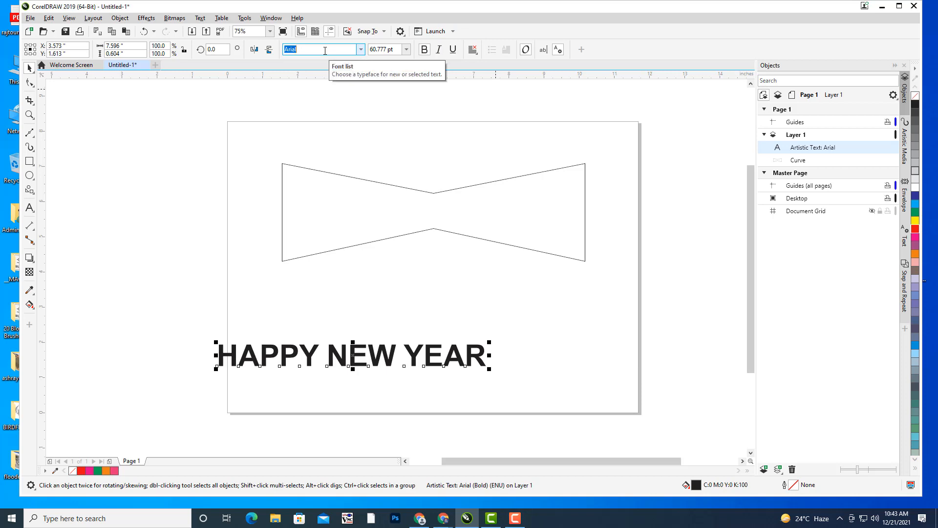
pyautogui.write('Impact')
pyautogui.press('Return')
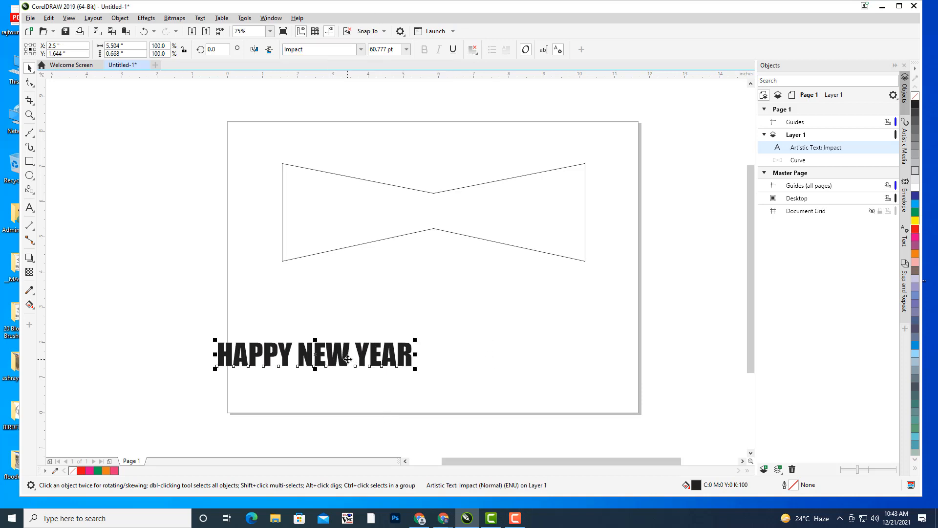
pyautogui.moveTo(349, 359); pyautogui.dragTo(451, 336)
pyautogui.moveTo(517, 315); pyautogui.dragTo(585, 286)
pyautogui.moveTo(507, 321); pyautogui.dragTo(514, 315)
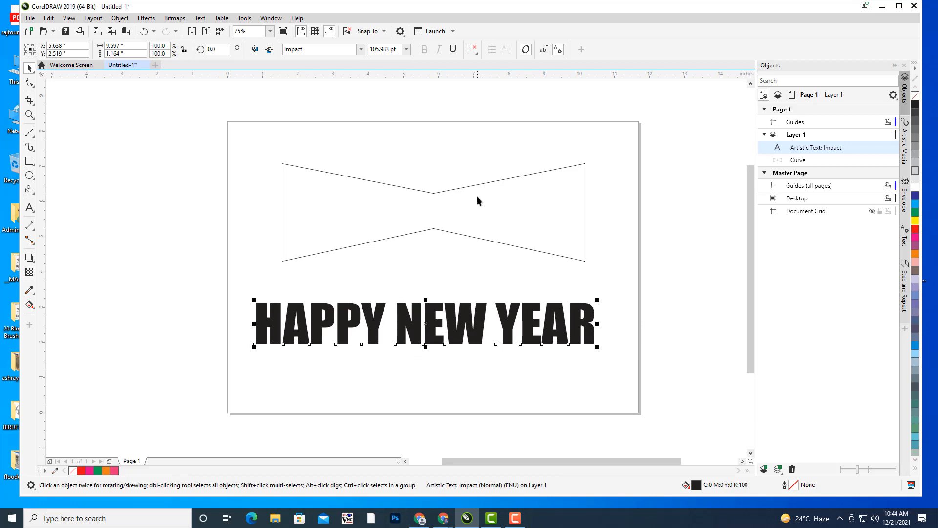
pyautogui.moveTo(477, 199); pyautogui.dragTo(505, 195)
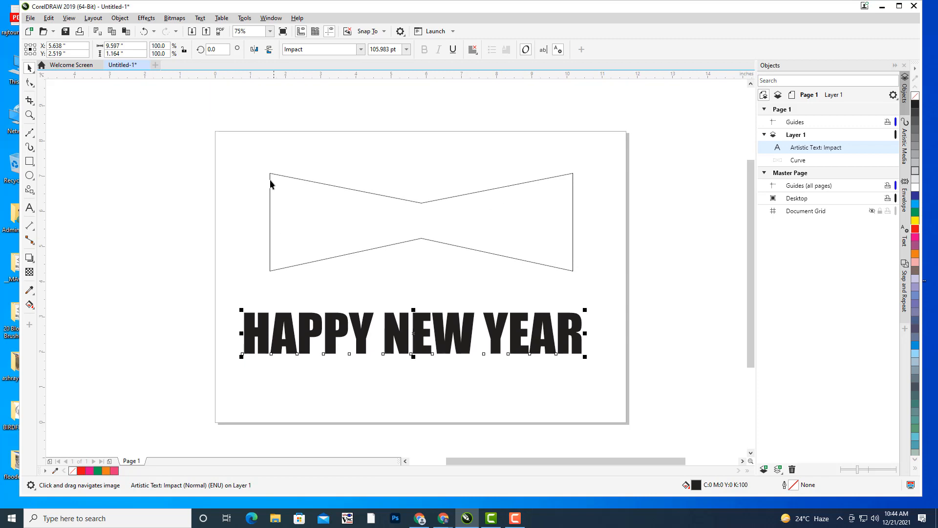
# - Open the Envelope docker with its preset shapes and nudge HAPPY NEW YEAR slightly upward
pyautogui.click(146, 18)
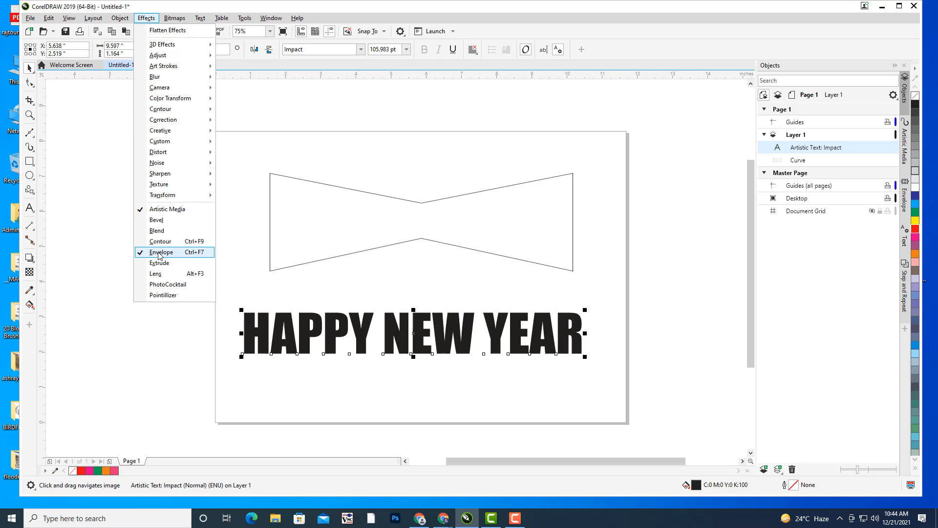
pyautogui.click(504, 15)
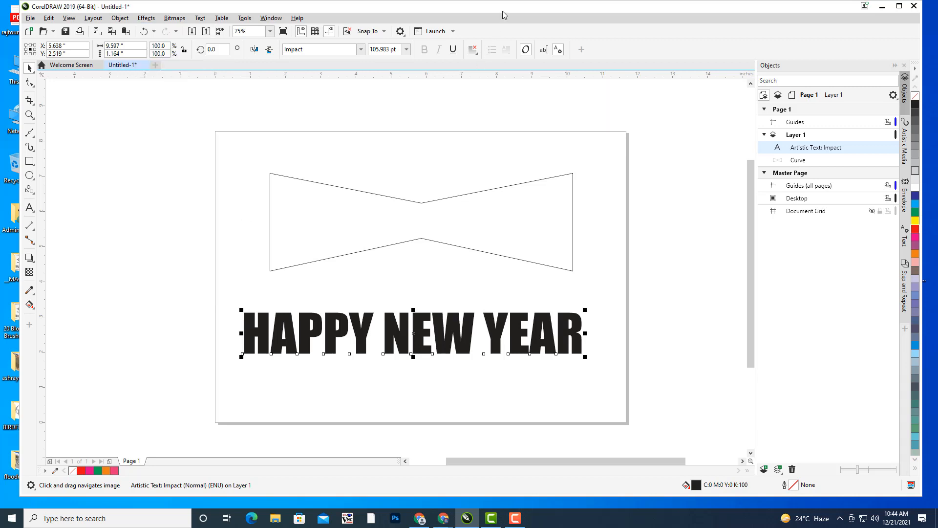
pyautogui.click(30, 263)
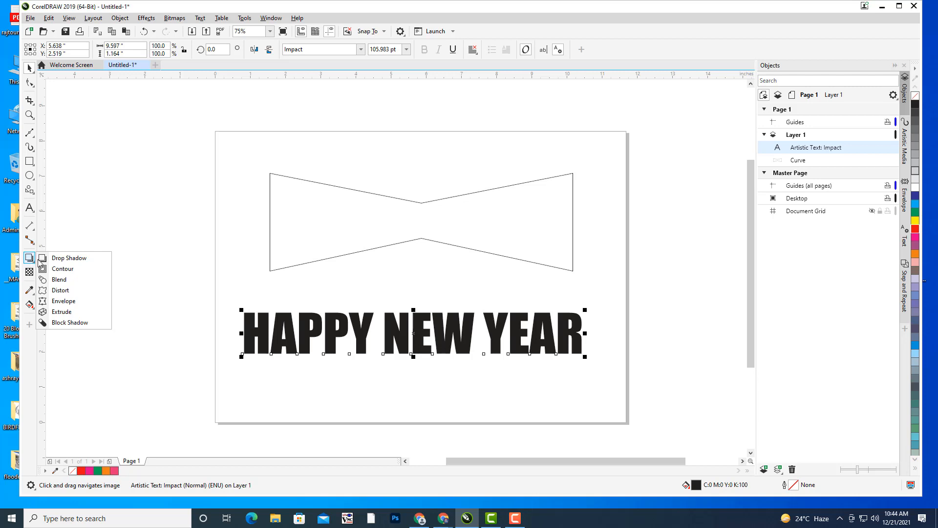
pyautogui.click(64, 303)
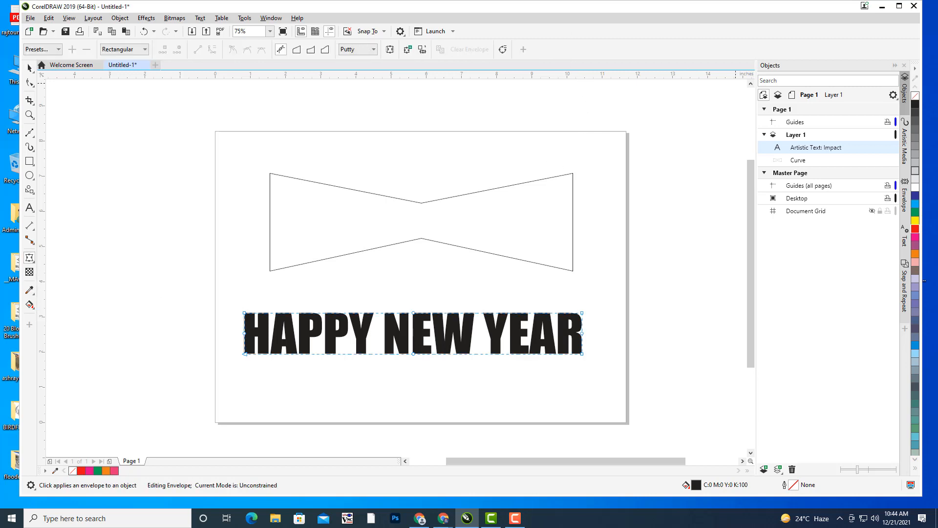
pyautogui.click(906, 198)
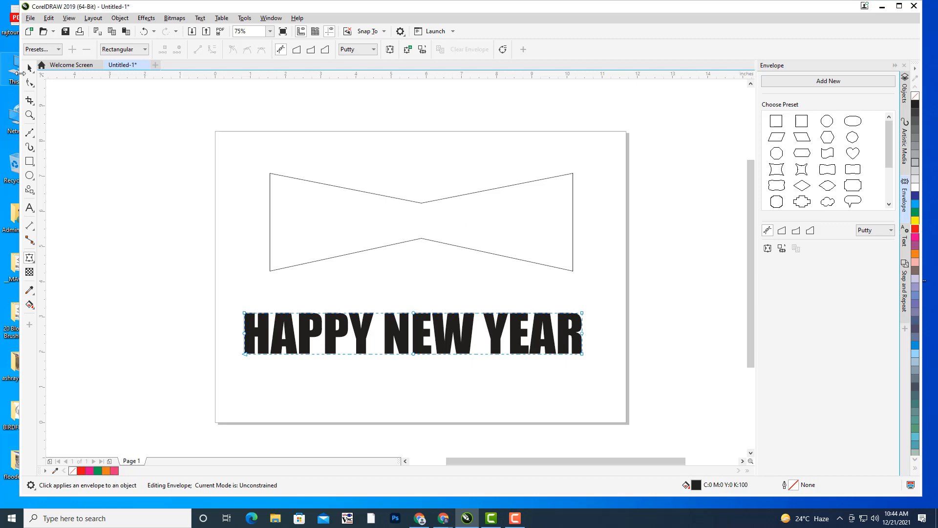
pyautogui.click(28, 68)
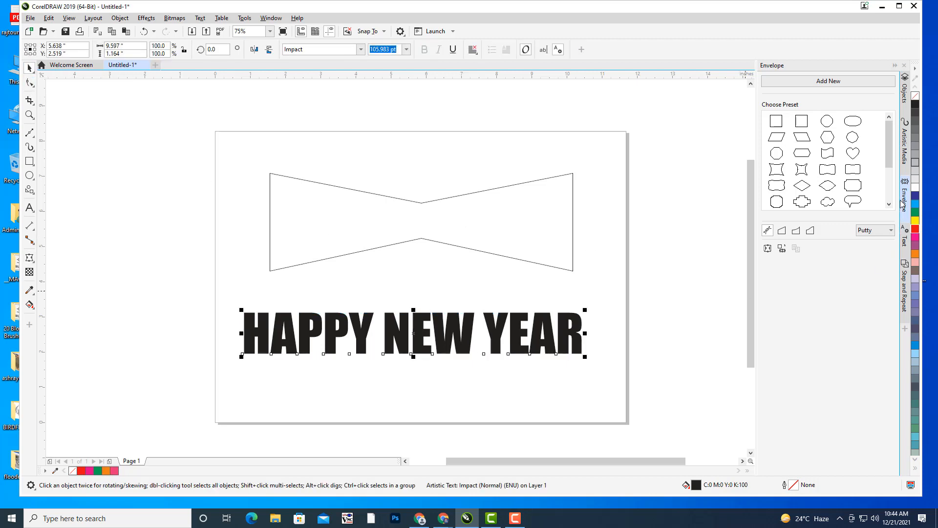
pyautogui.moveTo(422, 326); pyautogui.dragTo(420, 314)
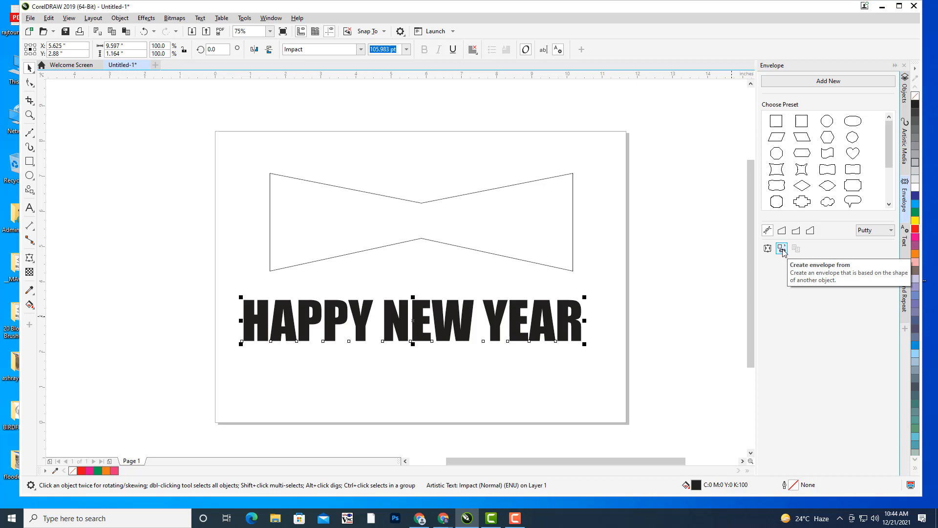
# - Apply an envelope created from the bowtie outline to the HAPPY NEW YEAR text
pyautogui.click(782, 249)
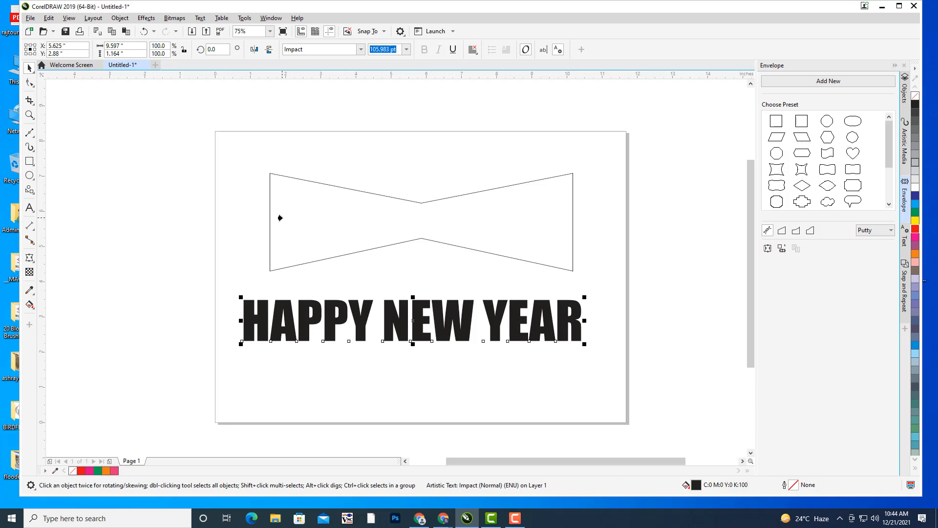
pyautogui.click(280, 217)
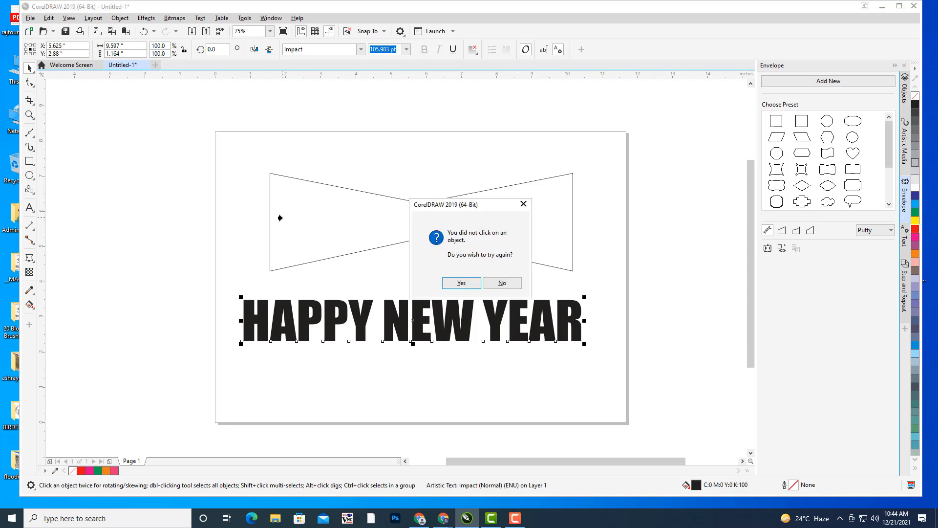
pyautogui.click(460, 280)
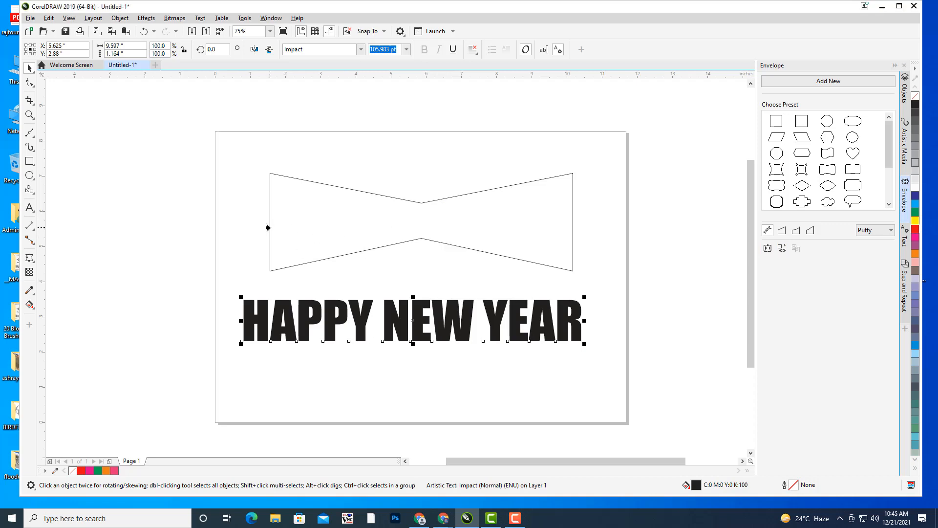
pyautogui.click(268, 227)
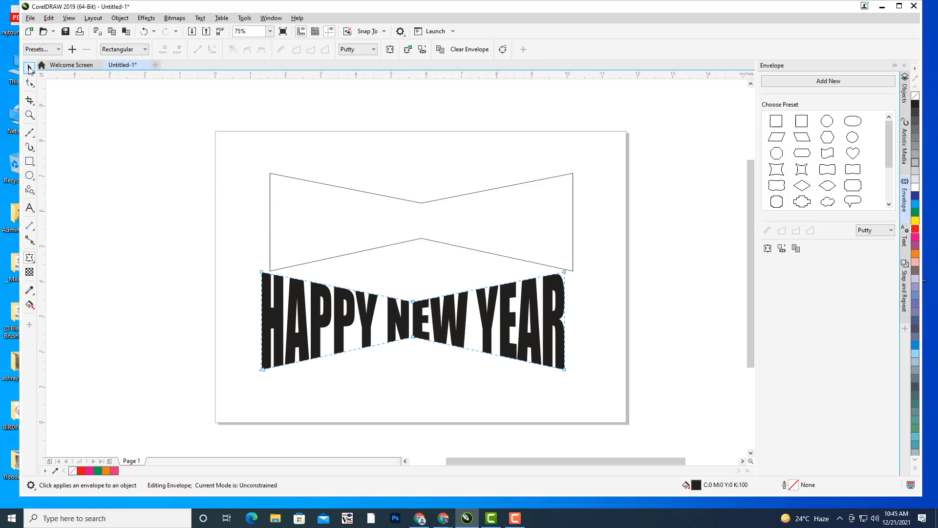
pyautogui.click(28, 69)
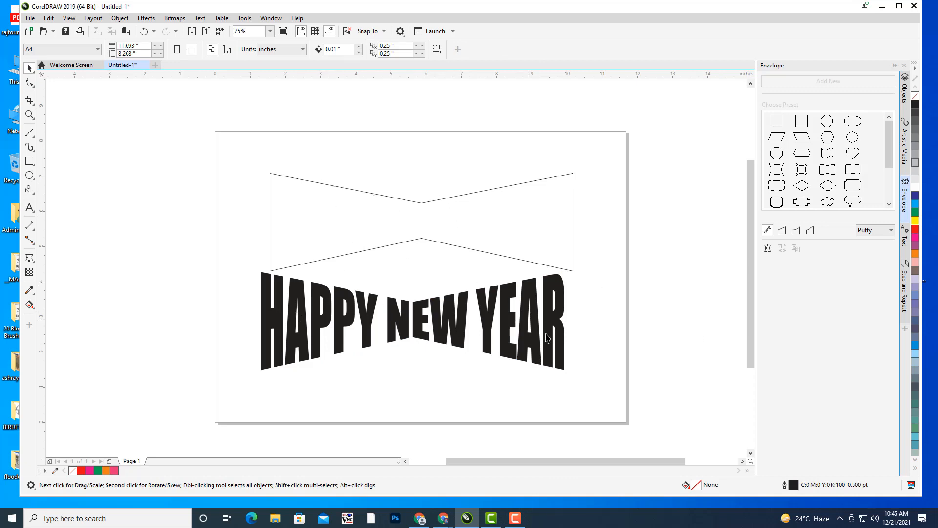
# - Select and delete the bowtie outline
pyautogui.click(572, 269)
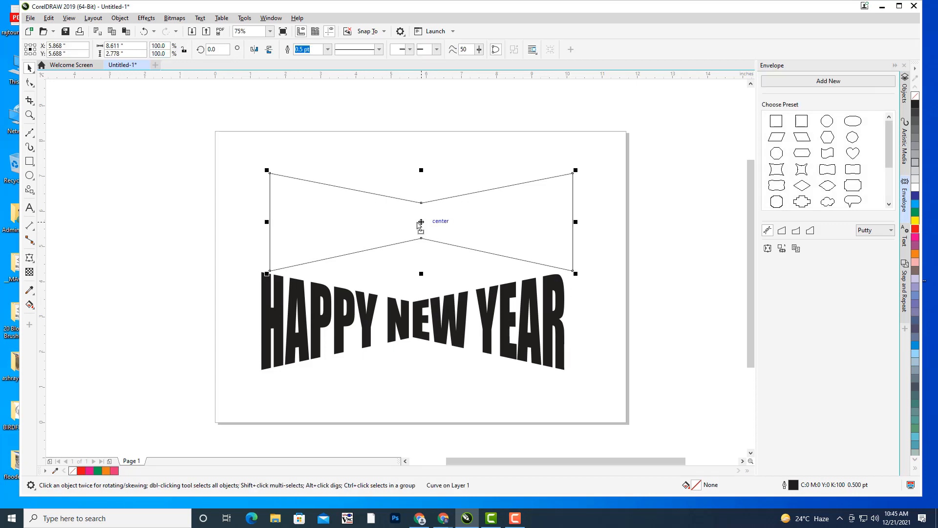
pyautogui.moveTo(424, 223); pyautogui.dragTo(306, 208)
pyautogui.press('Delete')
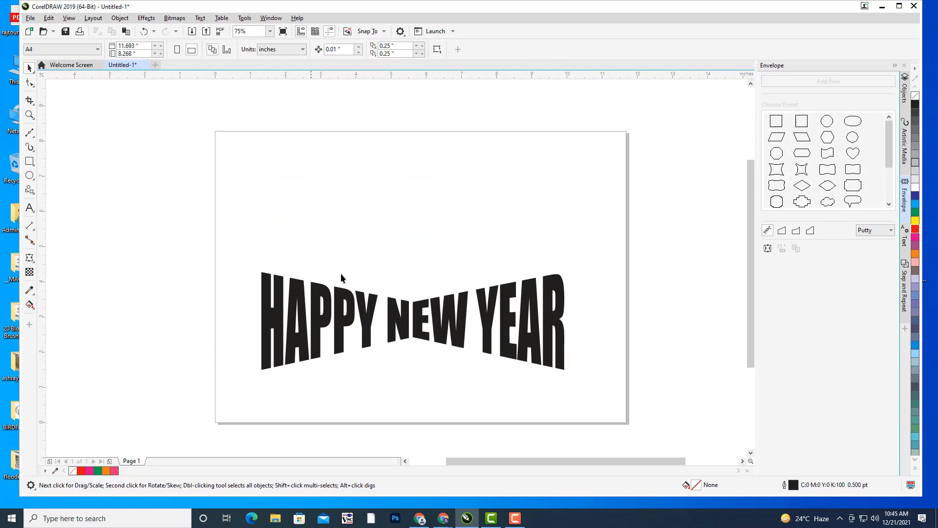
# - Colour the warped HAPPY NEW YEAR text red and move it near the top of the page
pyautogui.click(457, 319)
pyautogui.moveTo(457, 319); pyautogui.dragTo(457, 238)
pyautogui.click(916, 229)
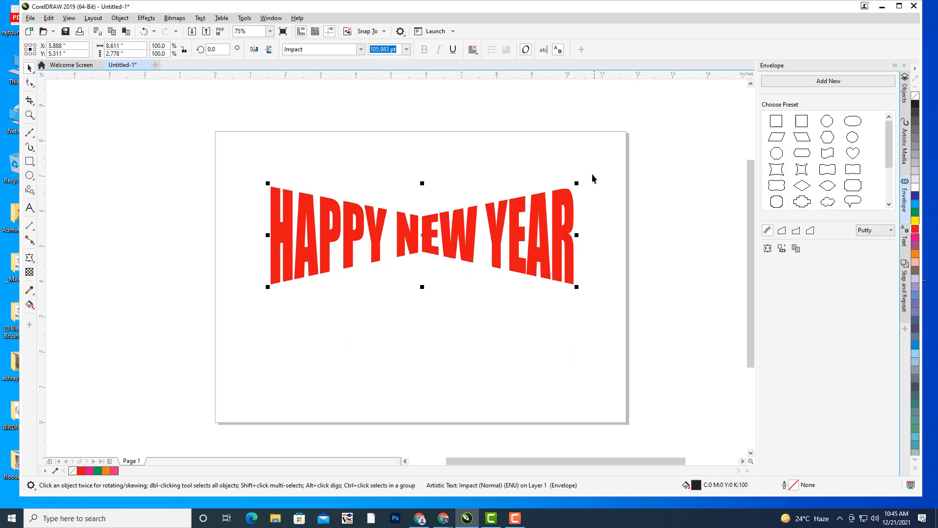
pyautogui.click(592, 176)
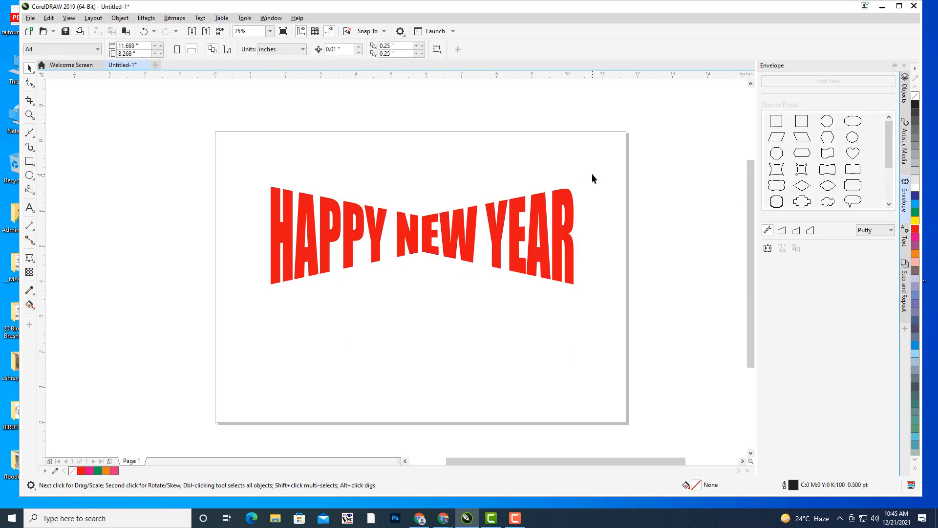
pyautogui.moveTo(458, 231); pyautogui.dragTo(457, 189)
pyautogui.click(461, 312)
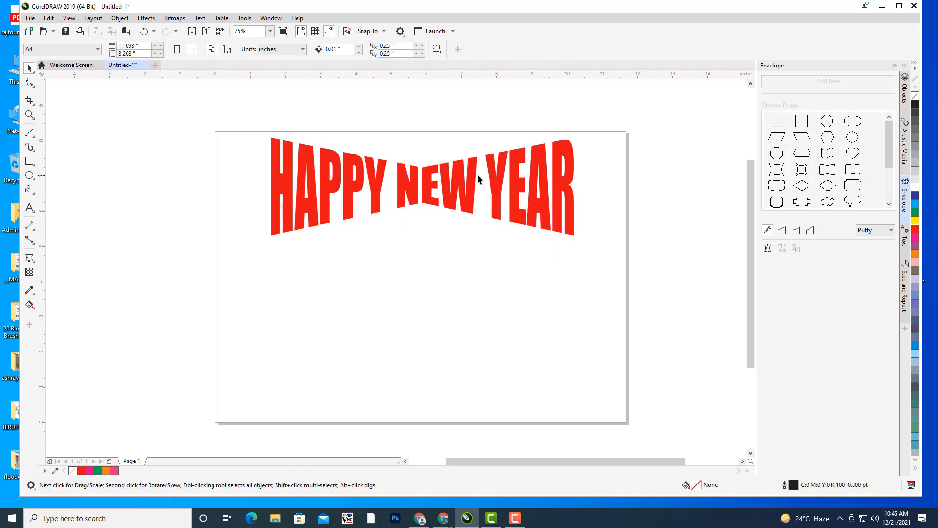
# - Draw a circle below the red heading, shift it slightly left and enlarge it about its centre
pyautogui.click(29, 176)
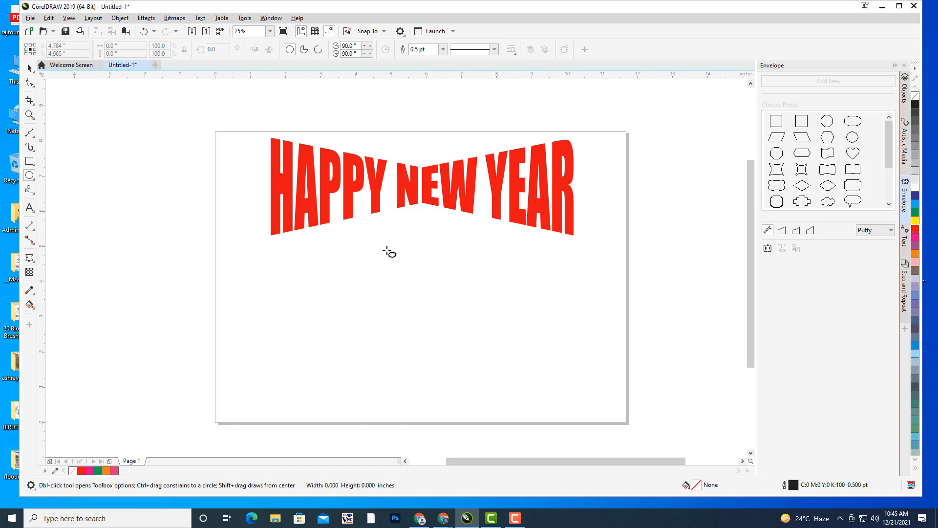
pyautogui.moveTo(383, 247); pyautogui.dragTo(516, 381)
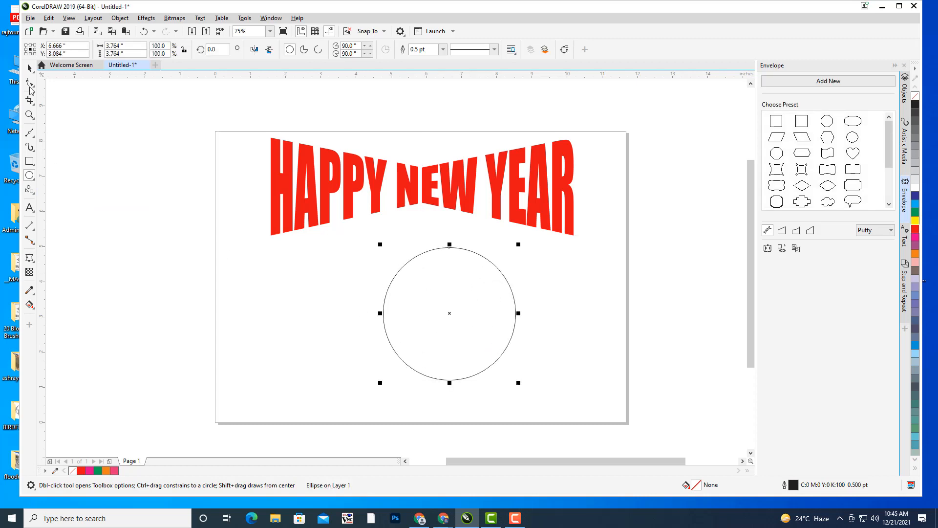
pyautogui.click(29, 68)
pyautogui.moveTo(449, 312); pyautogui.dragTo(422, 306)
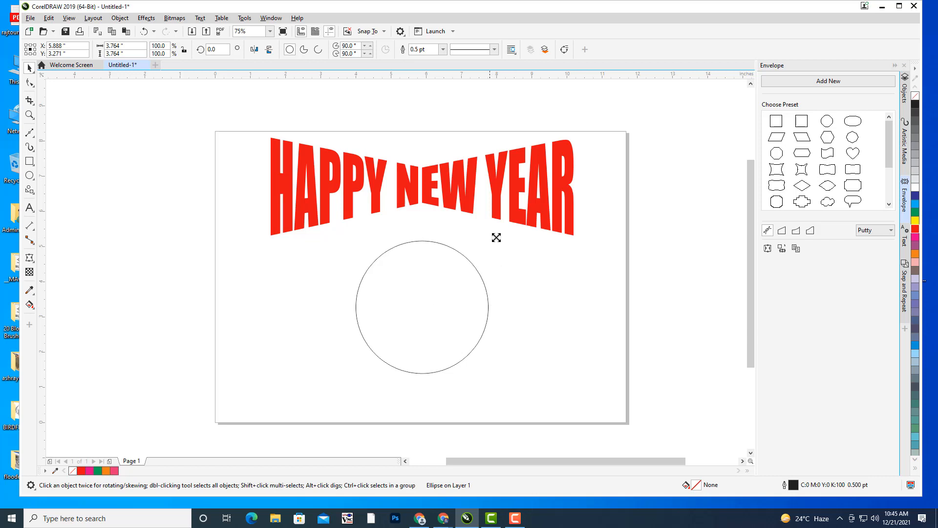
pyautogui.moveTo(497, 237); pyautogui.dragTo(501, 230)
pyautogui.click(558, 278)
pyautogui.press('h')
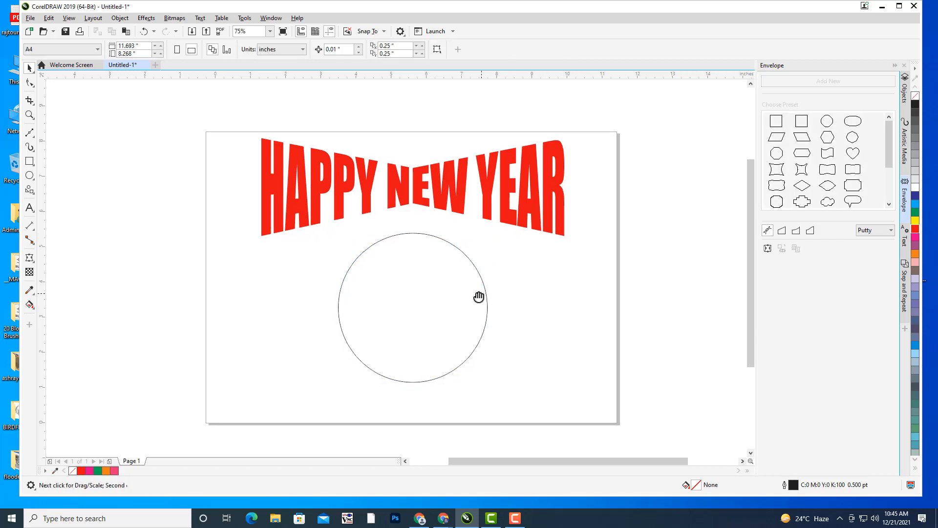
pyautogui.moveTo(480, 297); pyautogui.dragTo(466, 278)
# - Add new text reading JIO to the right of the page
pyautogui.click(30, 208)
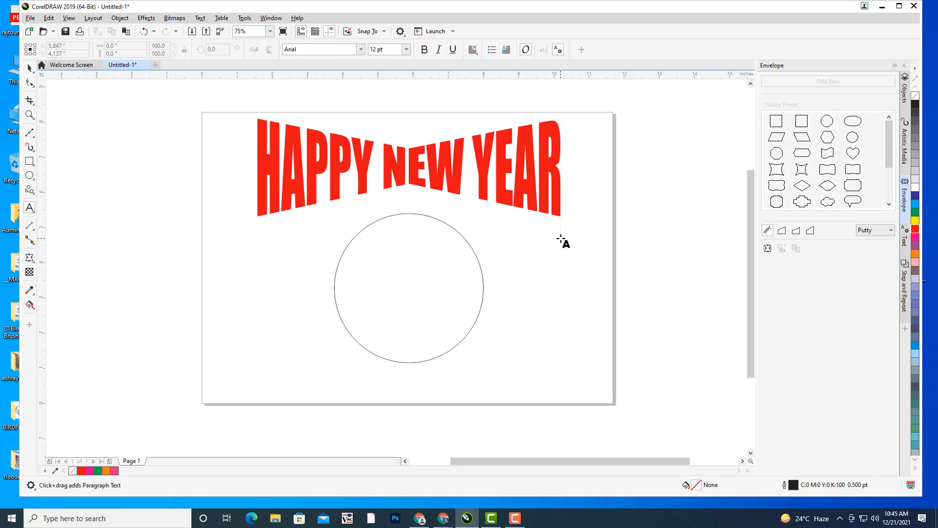
pyautogui.click(595, 262)
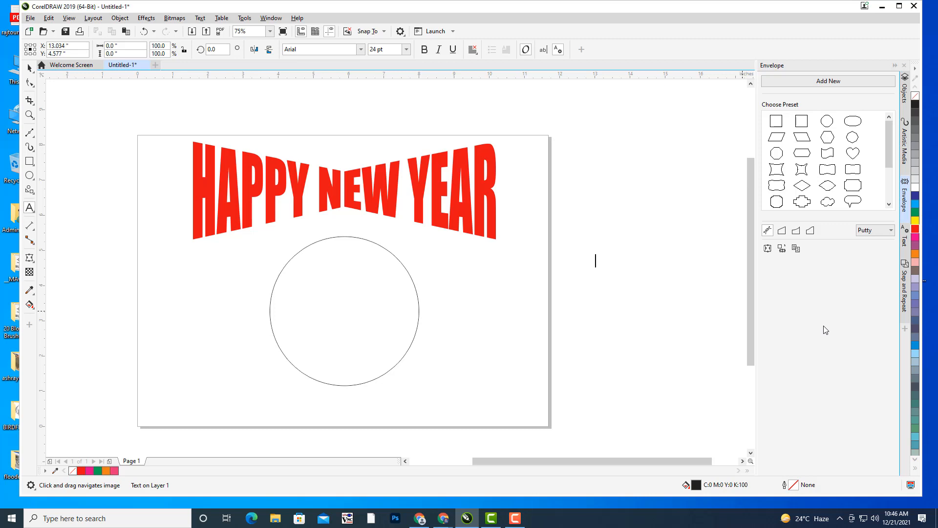
pyautogui.write('JIO')
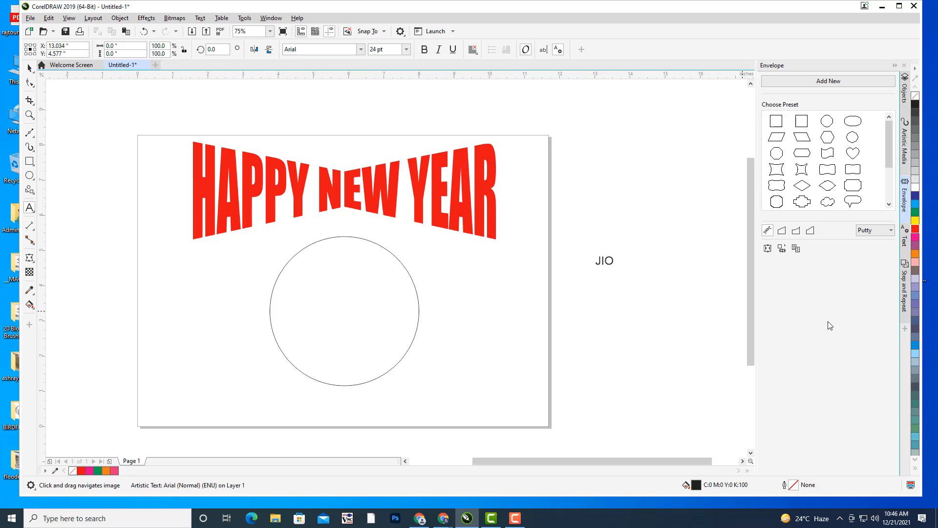
# - Scale JIO up and set it in the Impact font
pyautogui.hotkey('ctrl', 'space')
pyautogui.moveTo(617, 253); pyautogui.dragTo(651, 212)
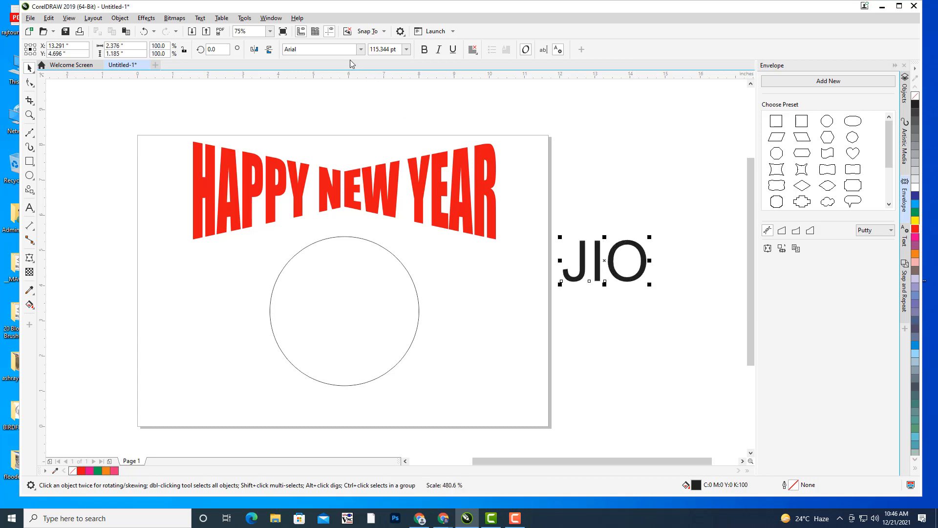
pyautogui.click(325, 50)
pyautogui.write('Im')
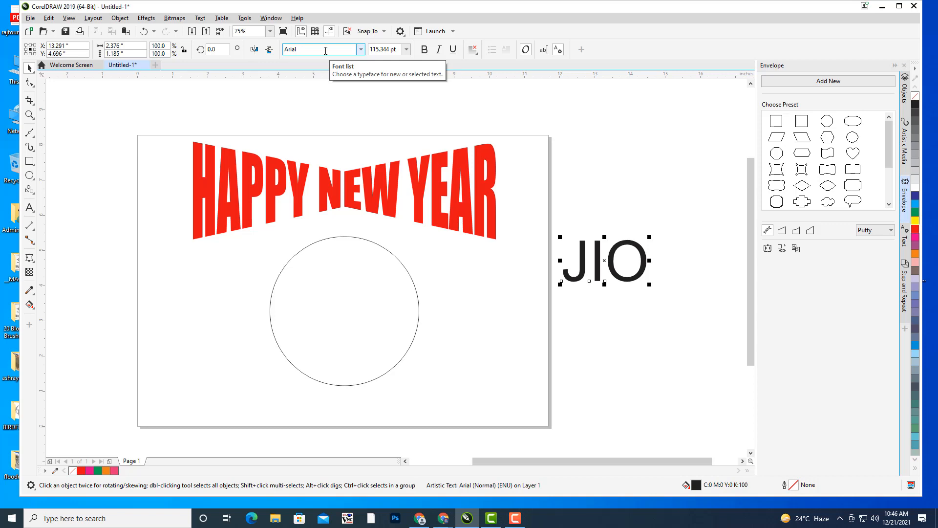
pyautogui.press('Escape')
pyautogui.click(335, 50)
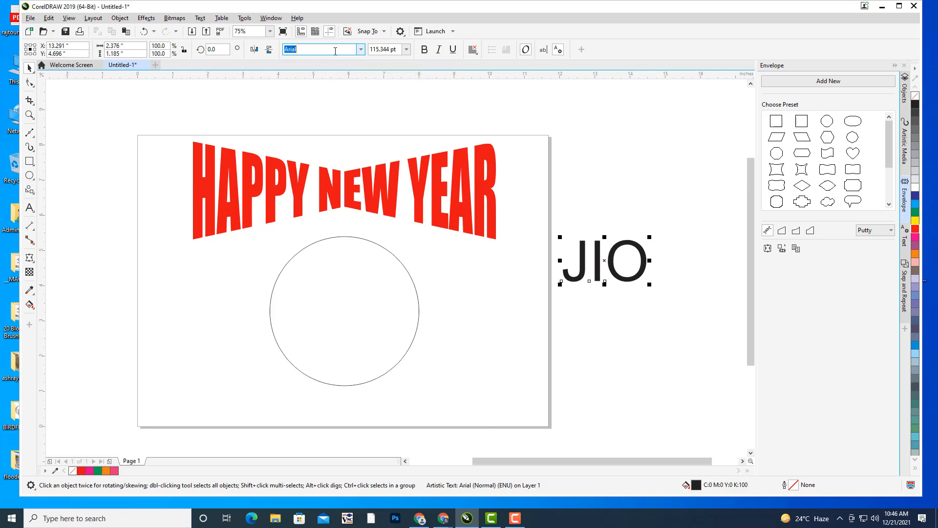
pyautogui.write('Impact')
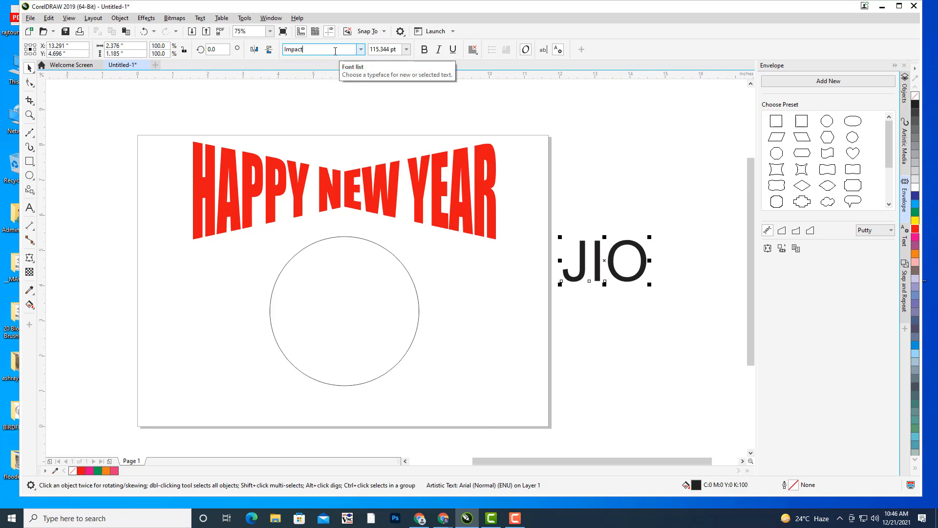
pyautogui.press('Return')
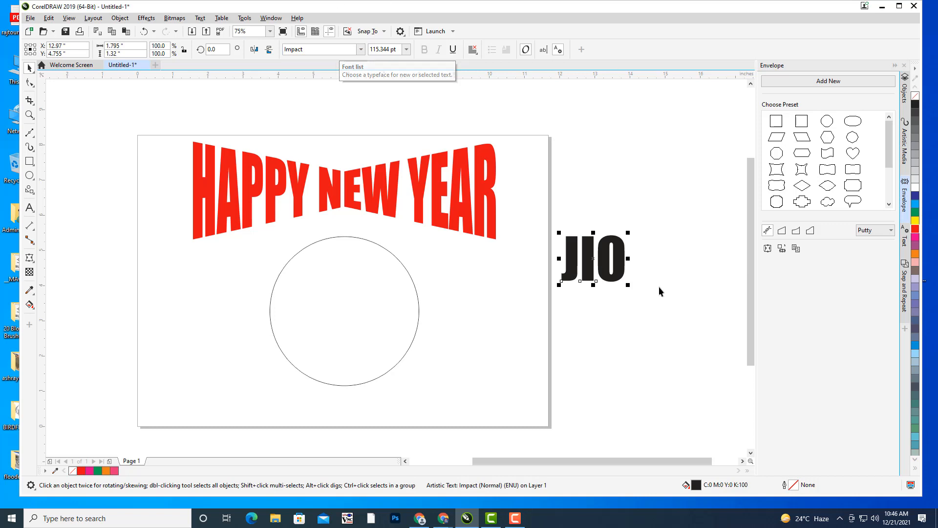
# - Move JIO beside the circle and enlarge it to about 243 pt
pyautogui.moveTo(593, 259); pyautogui.dragTo(561, 271)
pyautogui.moveTo(474, 309); pyautogui.dragTo(544, 248)
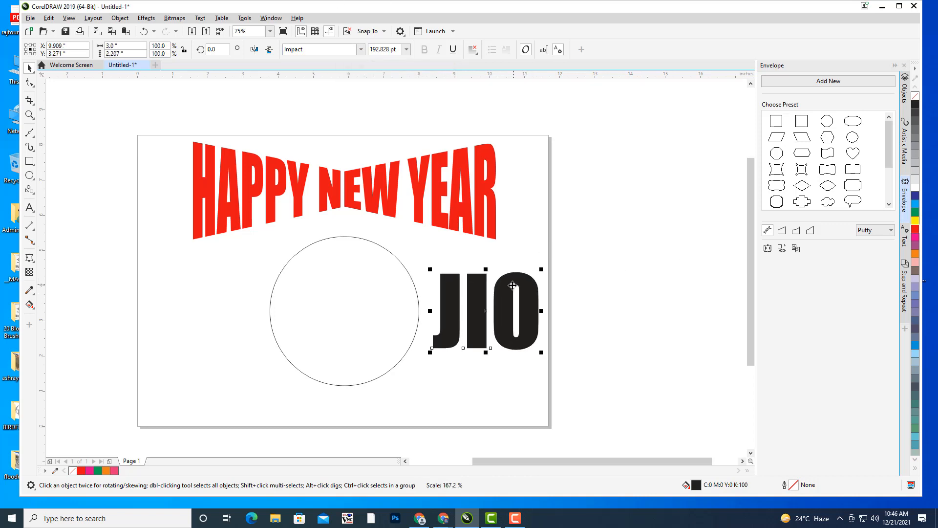
pyautogui.moveTo(510, 286); pyautogui.dragTo(574, 241)
pyautogui.moveTo(540, 268); pyautogui.dragTo(529, 270)
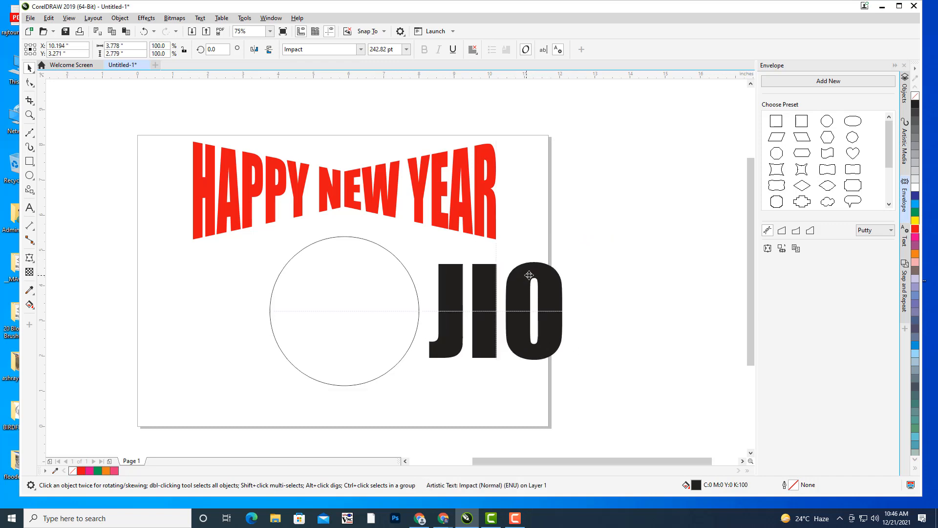
pyautogui.click(781, 250)
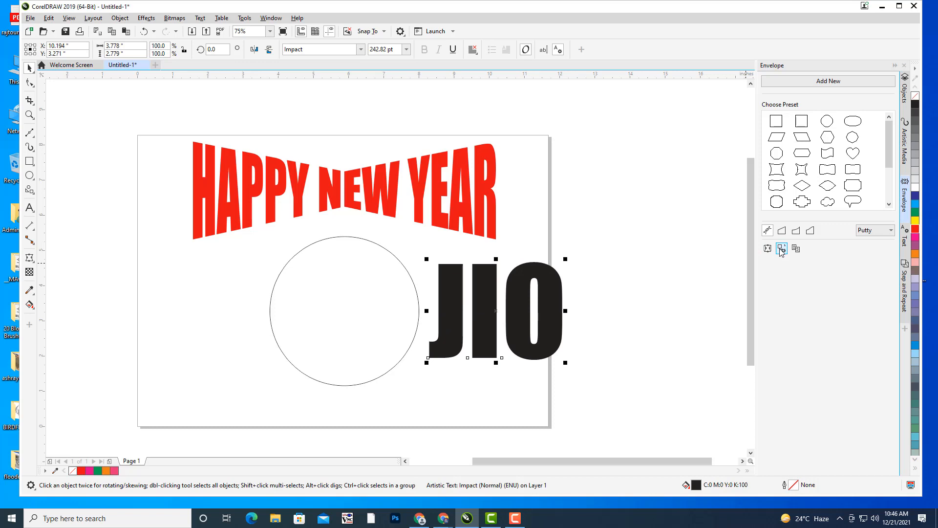
pyautogui.click(303, 290)
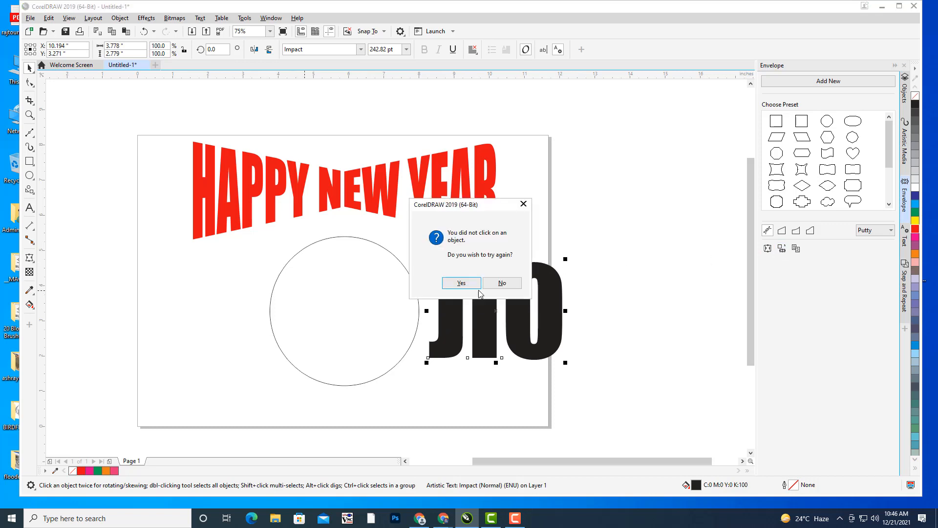
pyautogui.click(465, 282)
pyautogui.click(276, 277)
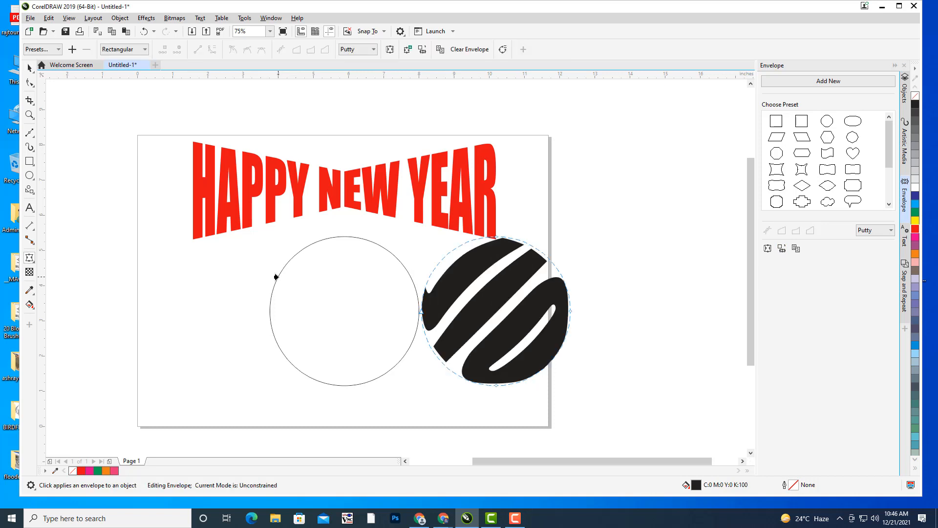
pyautogui.click(29, 68)
pyautogui.click(553, 306)
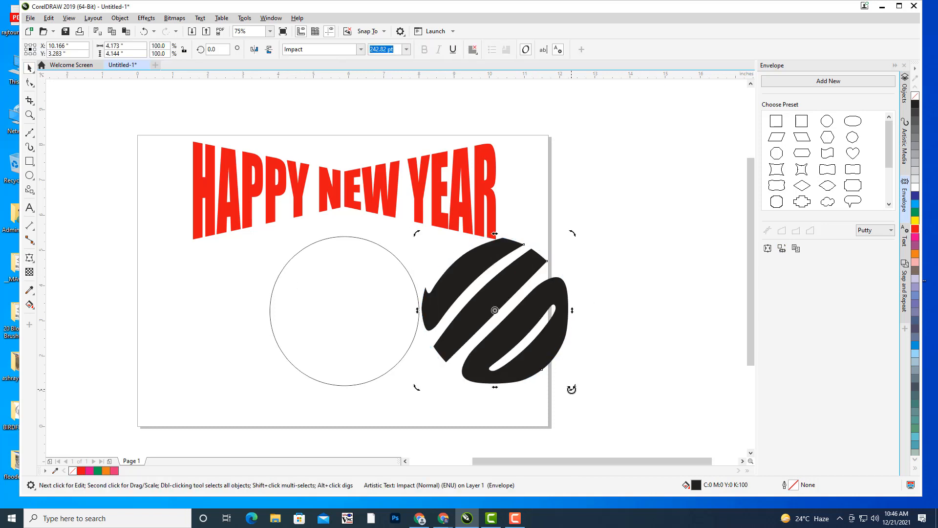
pyautogui.moveTo(572, 390); pyautogui.dragTo(594, 312)
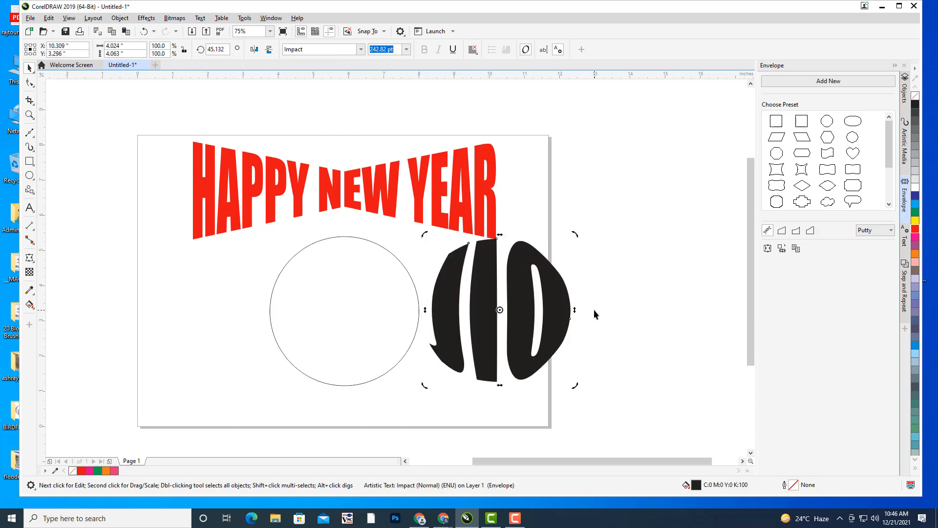
pyautogui.click(630, 308)
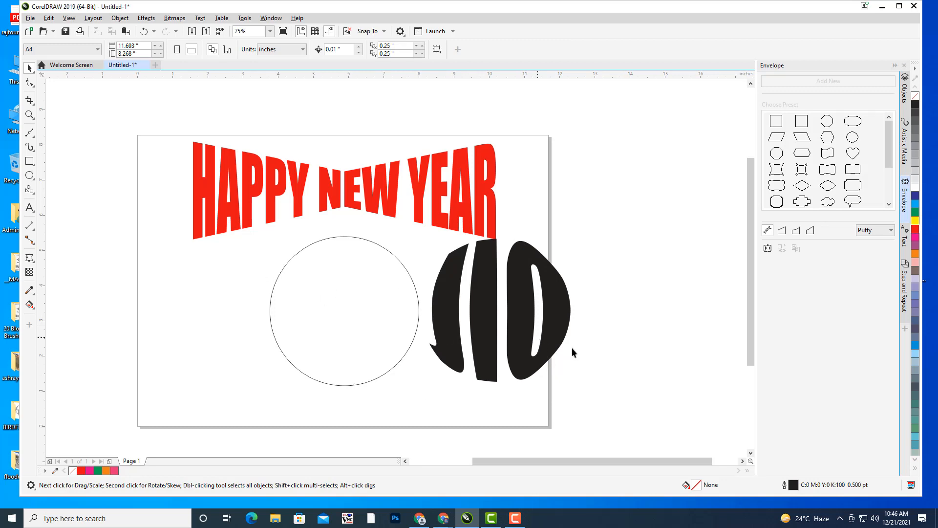
pyautogui.hotkey('ctrl', 'z')
pyautogui.hotkey('ctrl', 'z')
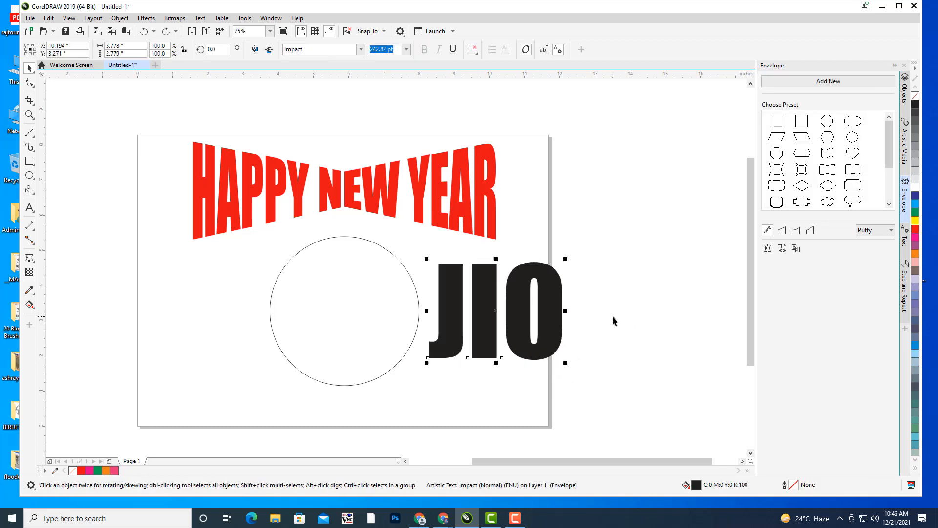
# - Set the JIO text to Times New Roman Bold
pyautogui.click(451, 289)
pyautogui.click(320, 49)
pyautogui.write('Times New Roman')
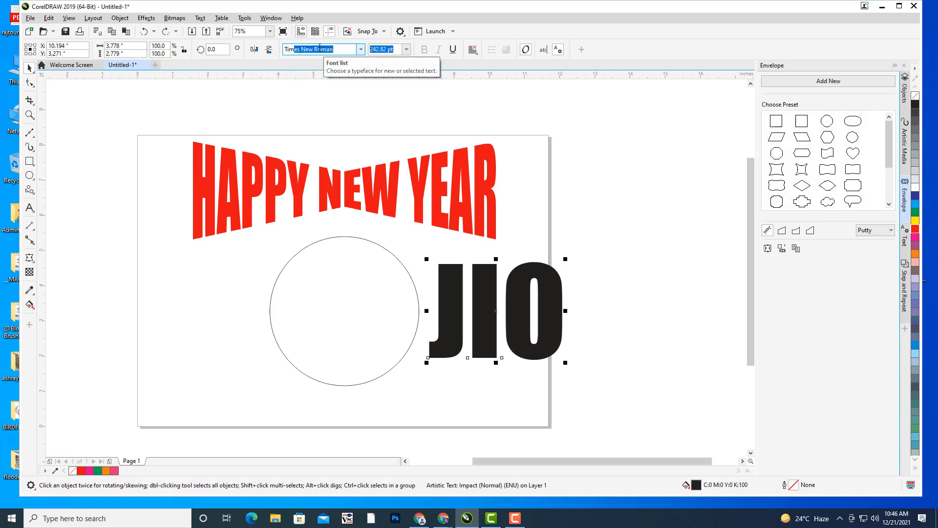
pyautogui.press('Return')
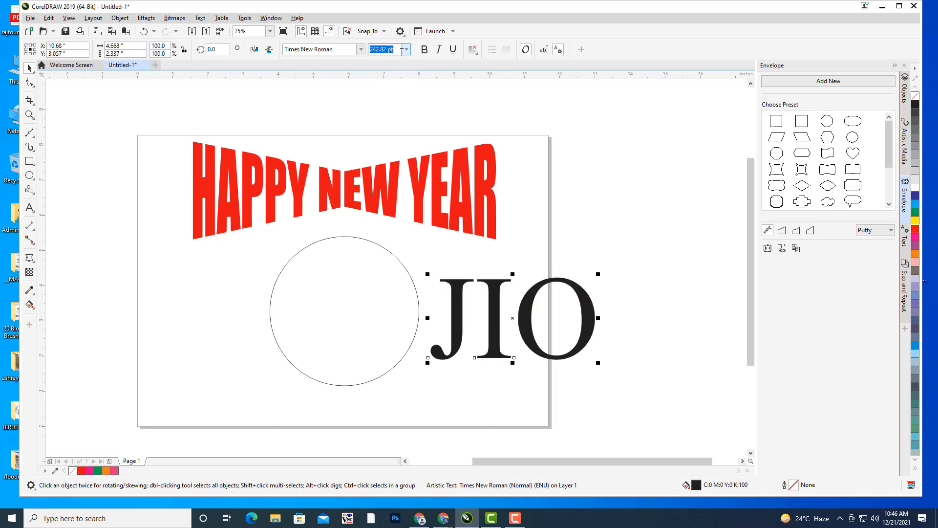
pyautogui.click(425, 51)
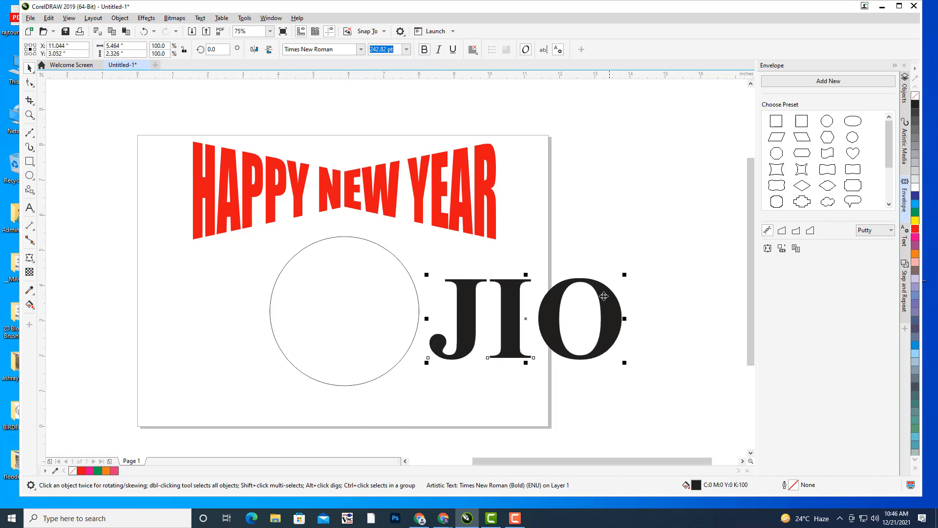
# - Move JIO up-right, envelope it into the circle's shape, and rotate it
pyautogui.moveTo(558, 307); pyautogui.dragTo(600, 282)
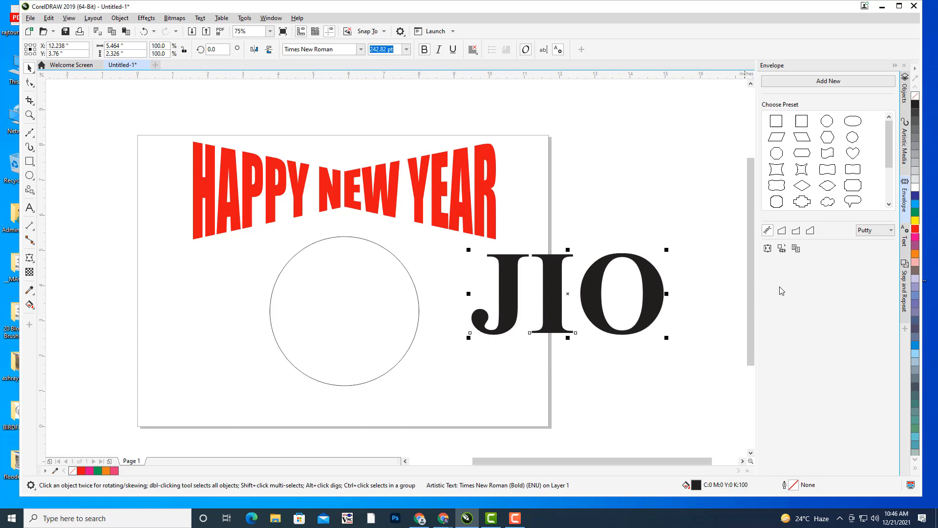
pyautogui.click(782, 249)
pyautogui.click(385, 250)
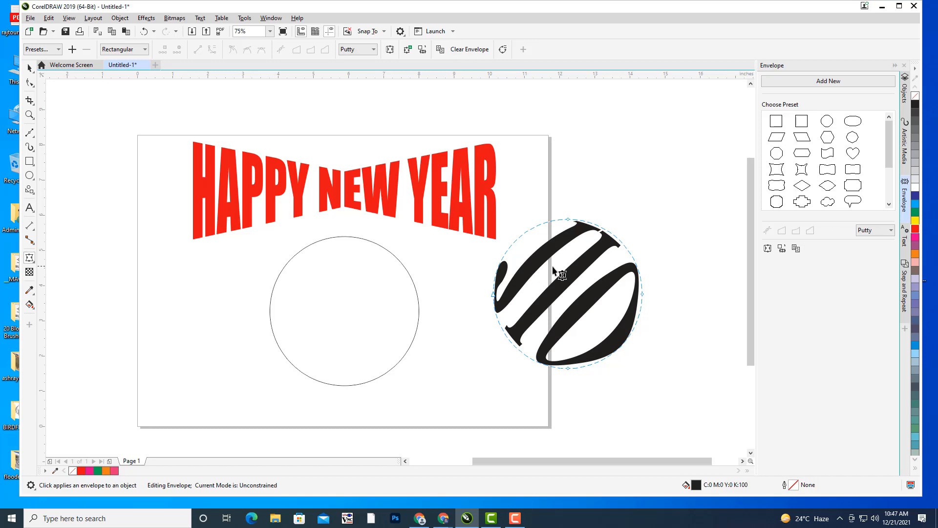
pyautogui.click(29, 68)
pyautogui.click(567, 303)
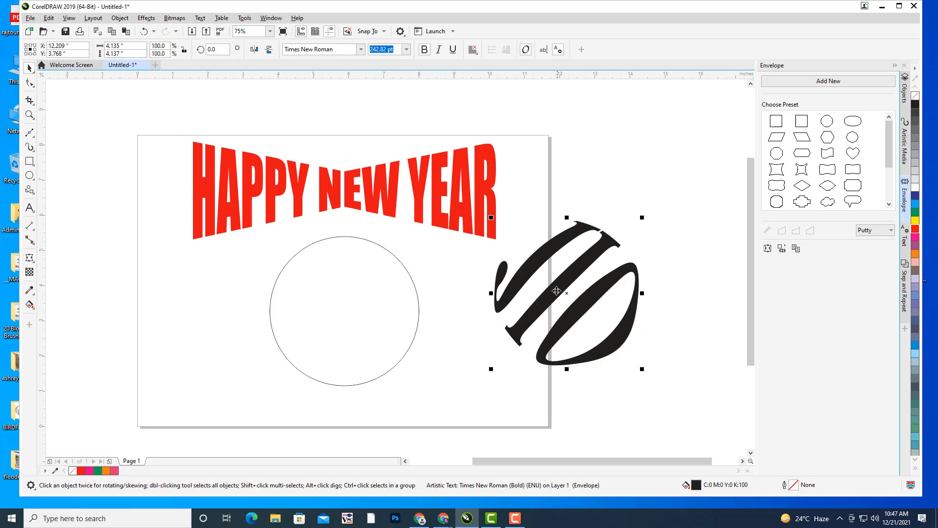
pyautogui.moveTo(646, 375); pyautogui.dragTo(653, 298)
# - Delete the JIO text from the page
pyautogui.click(666, 356)
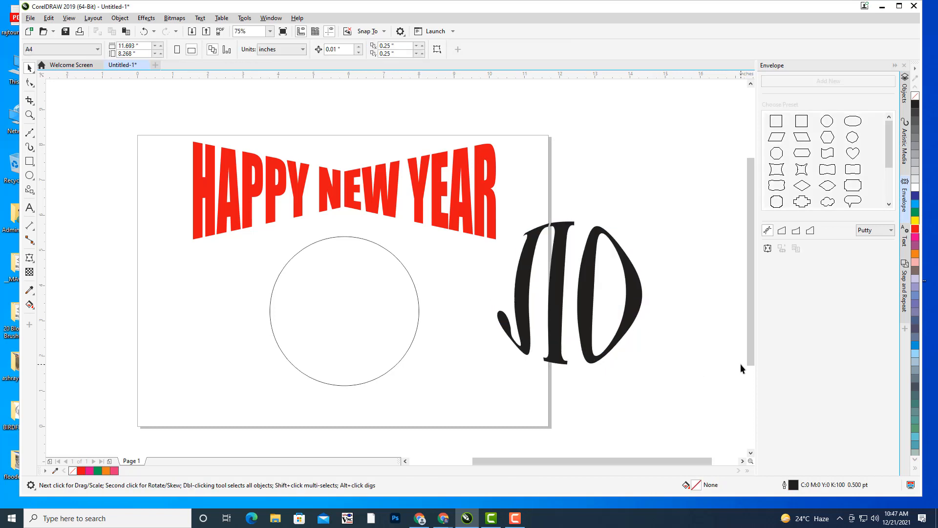
pyautogui.click(555, 288)
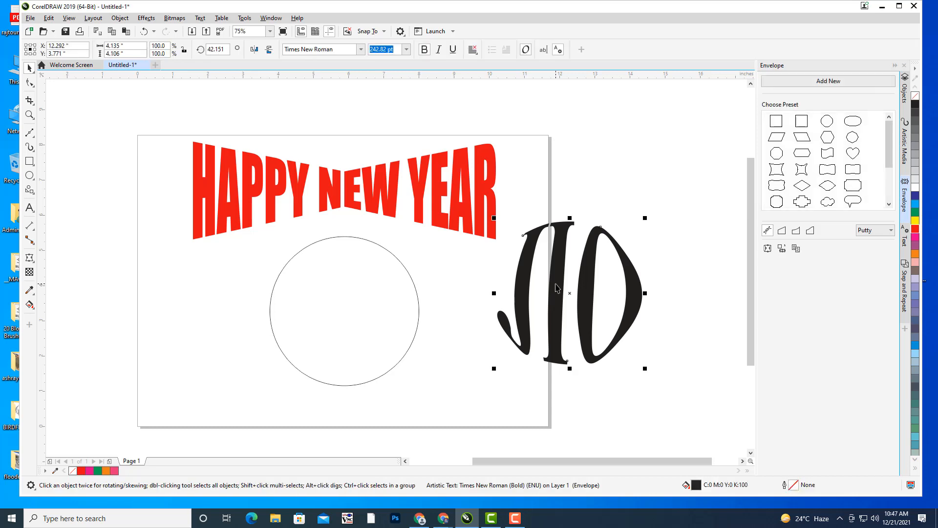
pyautogui.press('Delete')
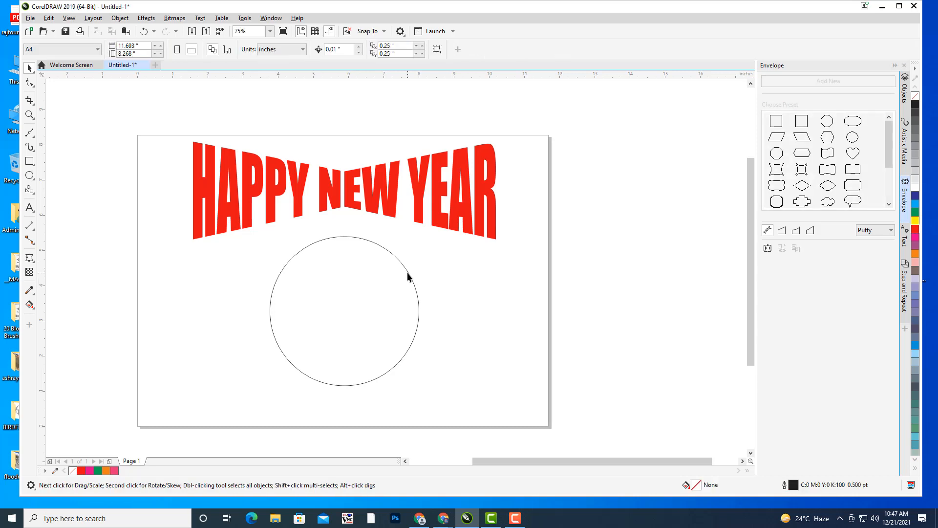
# - Delete the circle and lower the HAPPY NEW YEAR heading slightly
pyautogui.click(406, 272)
pyautogui.press('Delete')
pyautogui.moveTo(375, 190); pyautogui.dragTo(368, 211)
# - Add 2022 text below the heading and enlarge it several times over
pyautogui.click(30, 208)
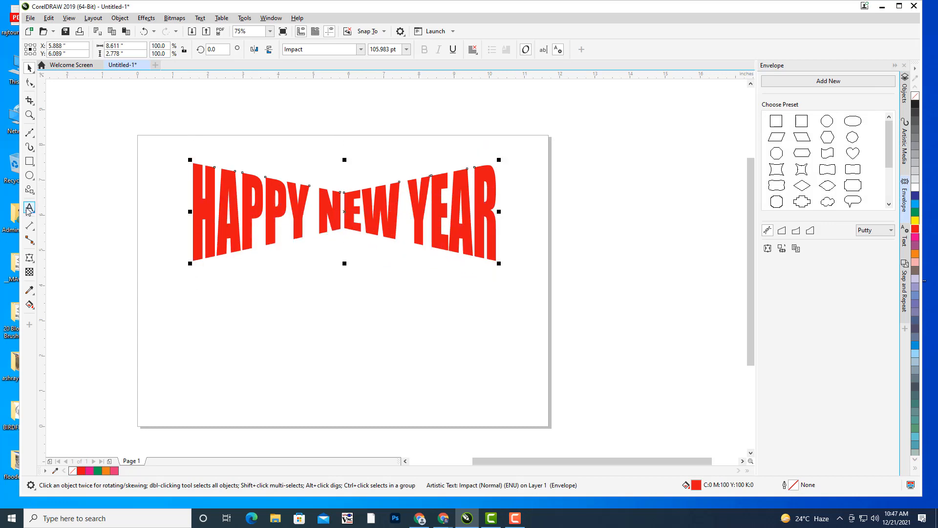
pyautogui.click(268, 369)
pyautogui.write('2022')
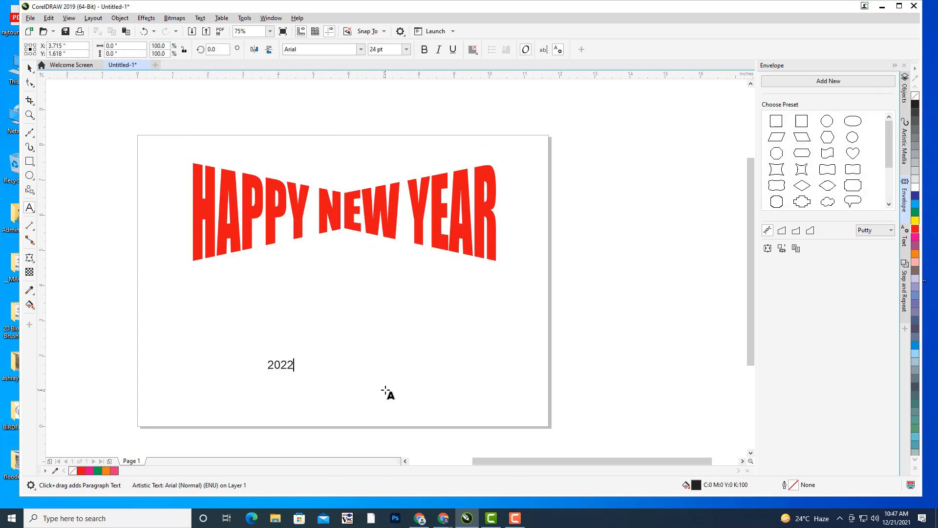
pyautogui.click(29, 70)
pyautogui.moveTo(297, 357); pyautogui.dragTo(373, 330)
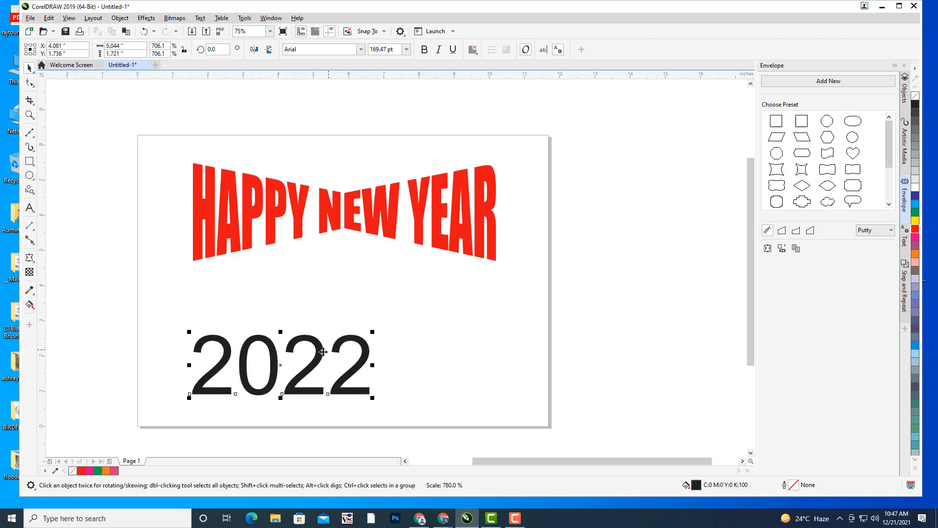
pyautogui.moveTo(323, 351); pyautogui.dragTo(386, 362)
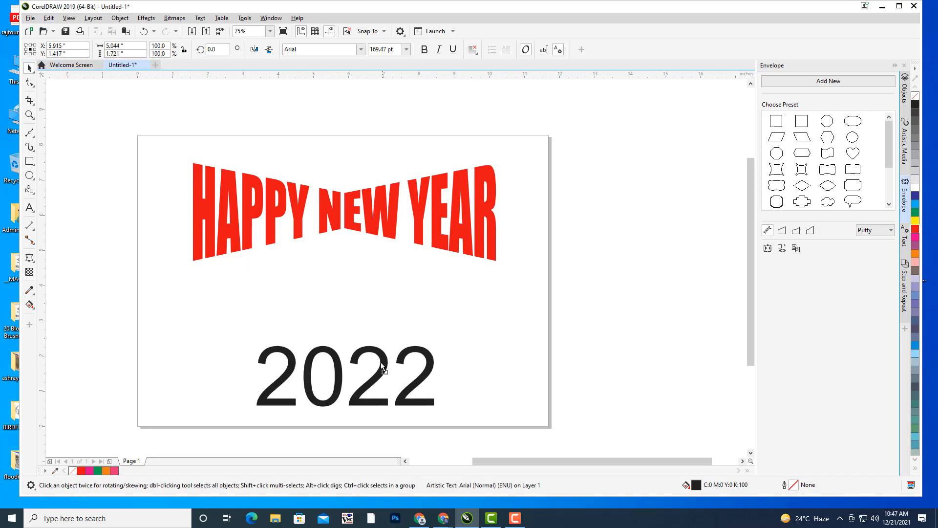
# - Set 2022 to Impact and move it right, past the page edge
pyautogui.click(306, 48)
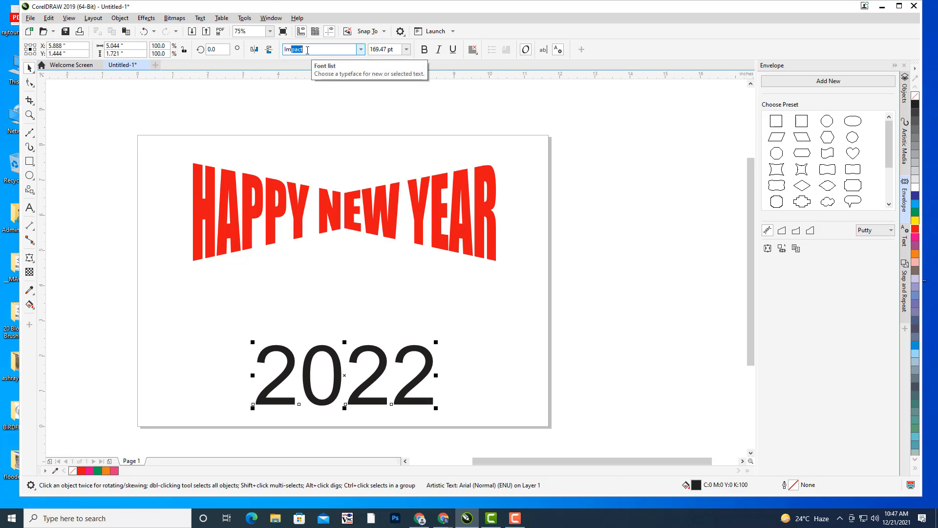
pyautogui.press('Return')
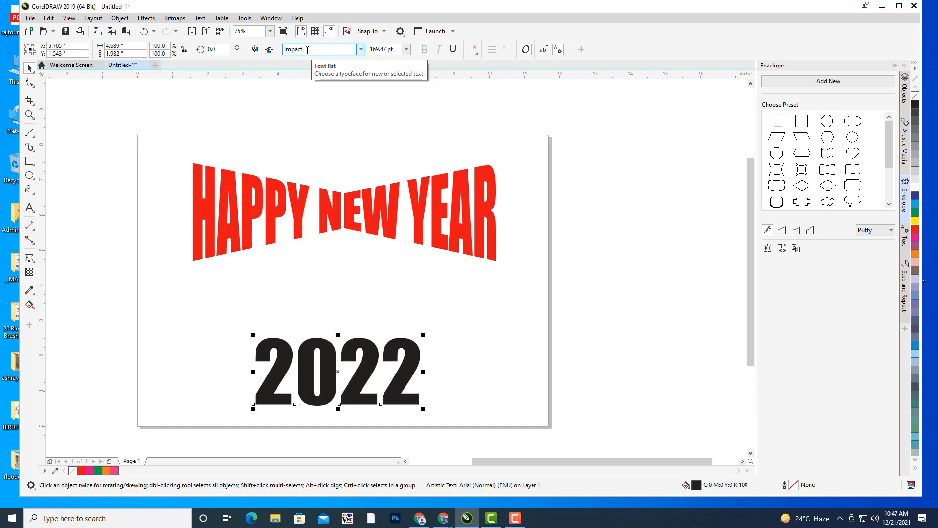
pyautogui.moveTo(376, 359); pyautogui.dragTo(545, 315)
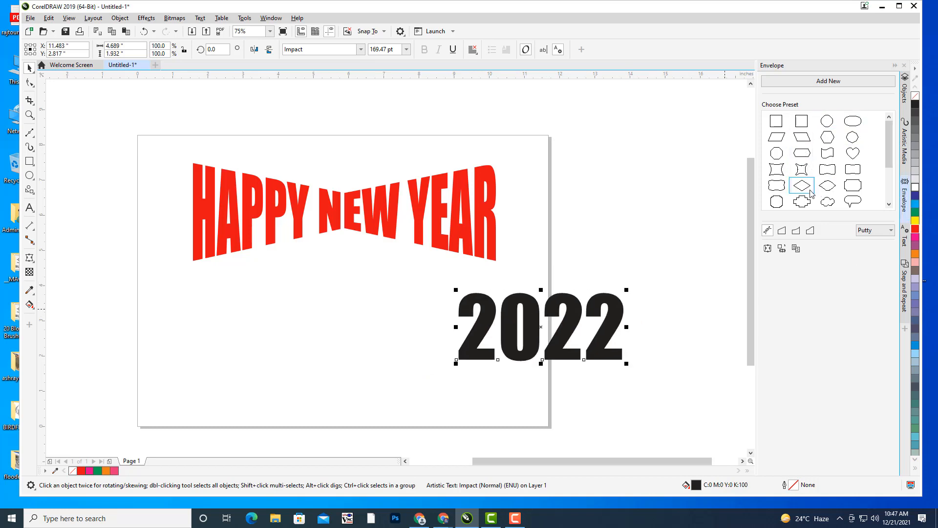
pyautogui.click(826, 155)
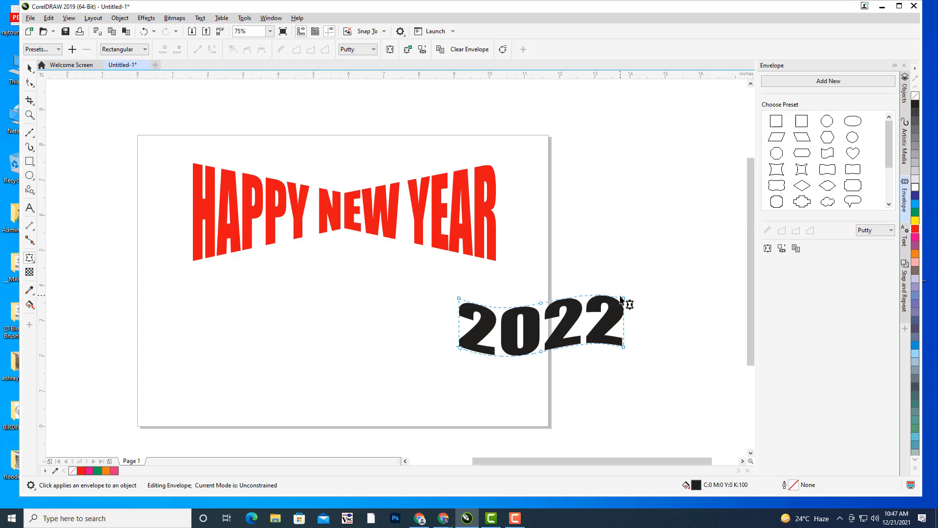
pyautogui.moveTo(624, 300); pyautogui.dragTo(624, 295)
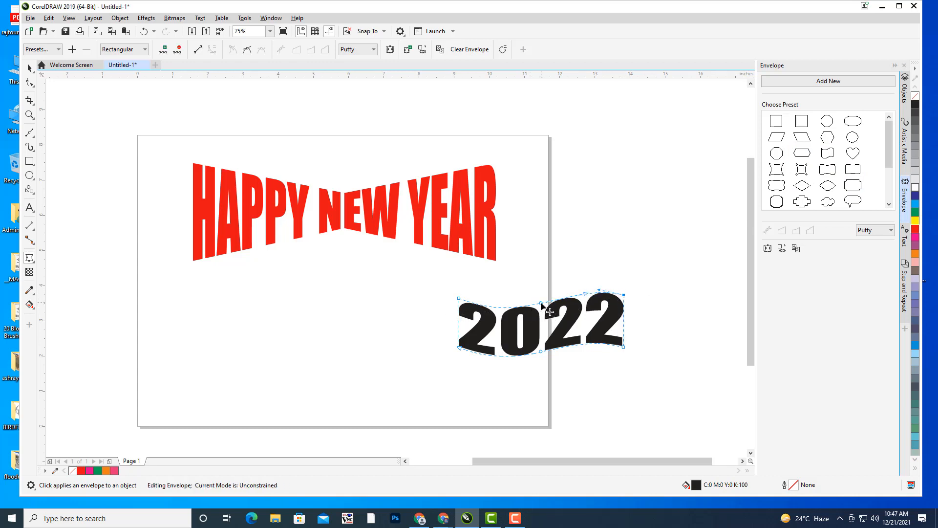
pyautogui.moveTo(541, 304); pyautogui.dragTo(535, 326)
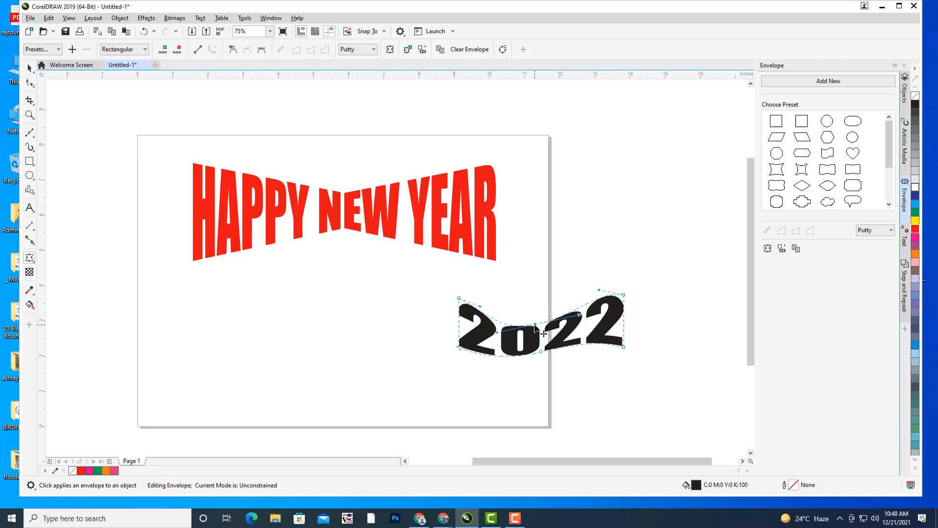
pyautogui.moveTo(625, 295); pyautogui.dragTo(644, 260)
pyautogui.moveTo(621, 348); pyautogui.dragTo(630, 365)
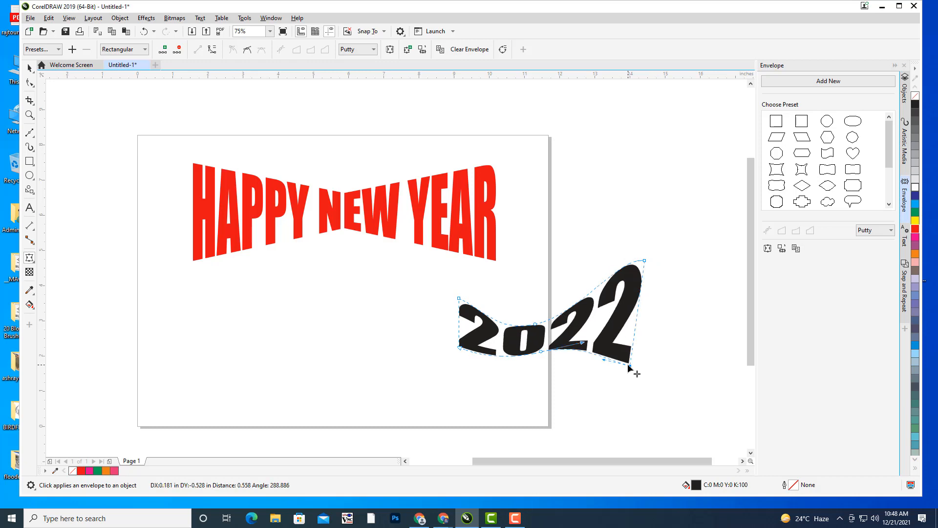
pyautogui.moveTo(459, 297); pyautogui.dragTo(434, 281)
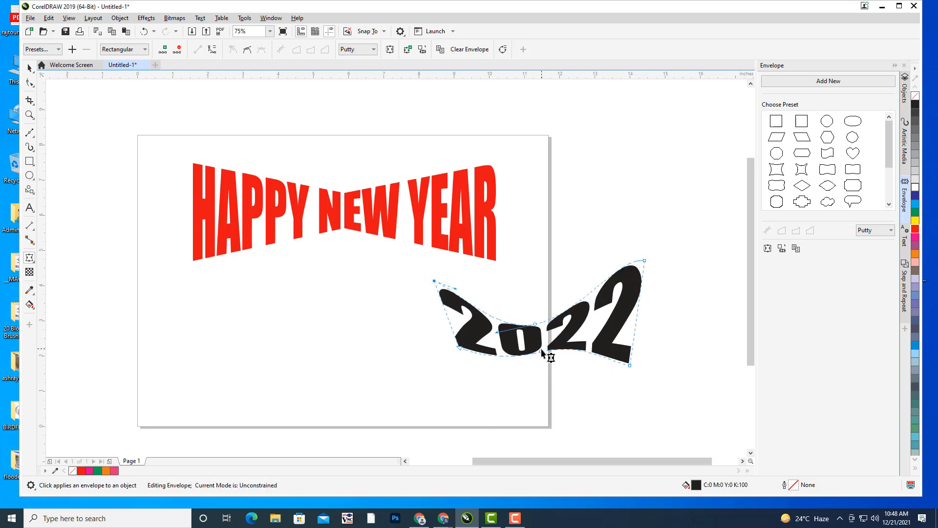
pyautogui.moveTo(541, 351); pyautogui.dragTo(541, 342)
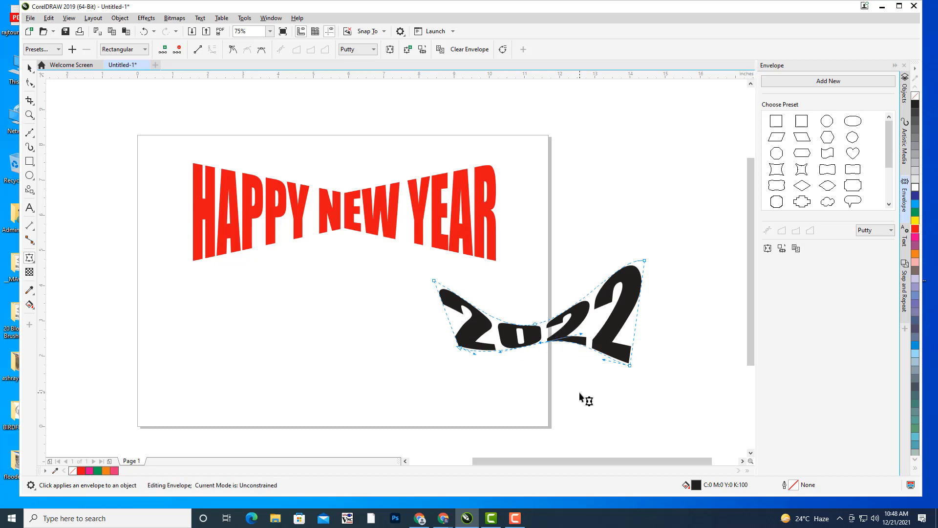
pyautogui.click(29, 69)
pyautogui.hotkey('ctrl', 'z')
pyautogui.hotkey('ctrl', 'z')
pyautogui.hotkey('ctrl', 'z')
pyautogui.hotkey('ctrl', 'z')
pyautogui.hotkey('ctrl', 'z')
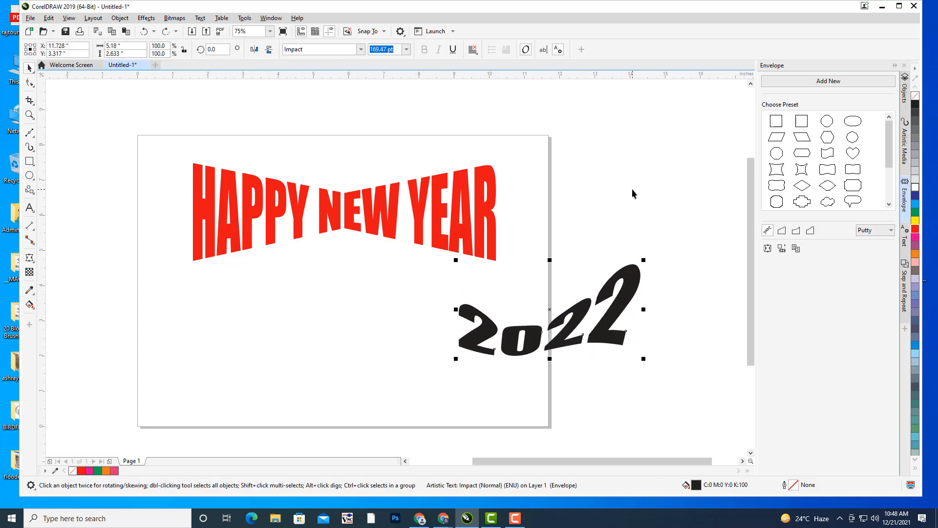
pyautogui.hotkey('ctrl', 'z')
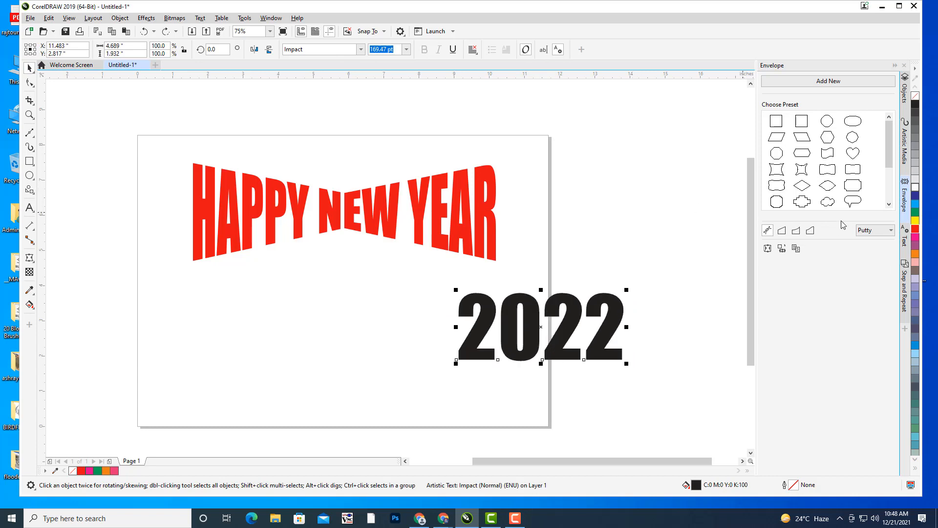
# - Try cross-shaped and another preset envelope on 2022, undoing each one
pyautogui.moveTo(889, 160); pyautogui.dragTo(889, 194)
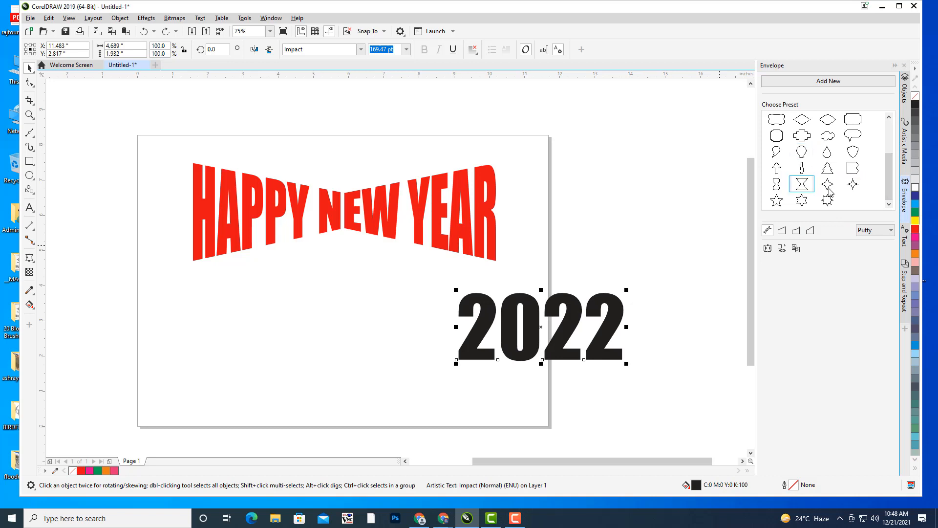
pyautogui.click(805, 138)
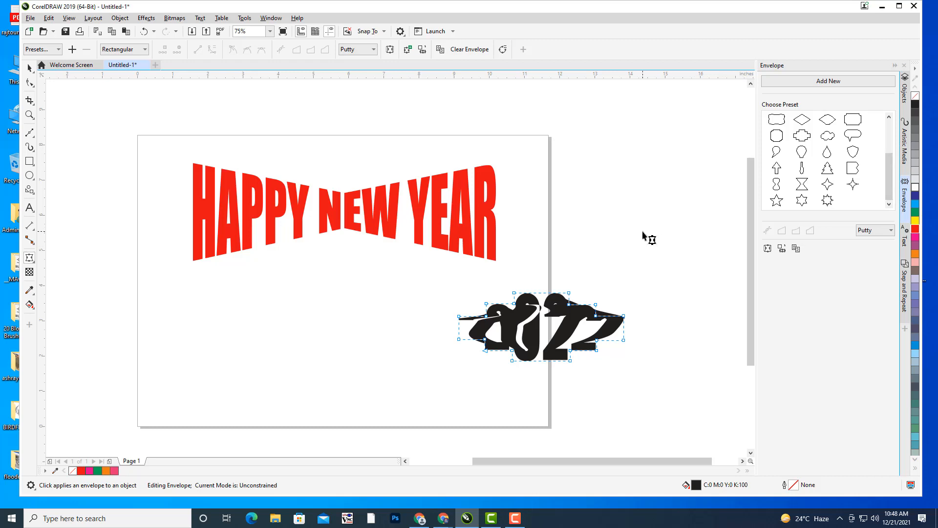
pyautogui.hotkey('ctrl', 'z')
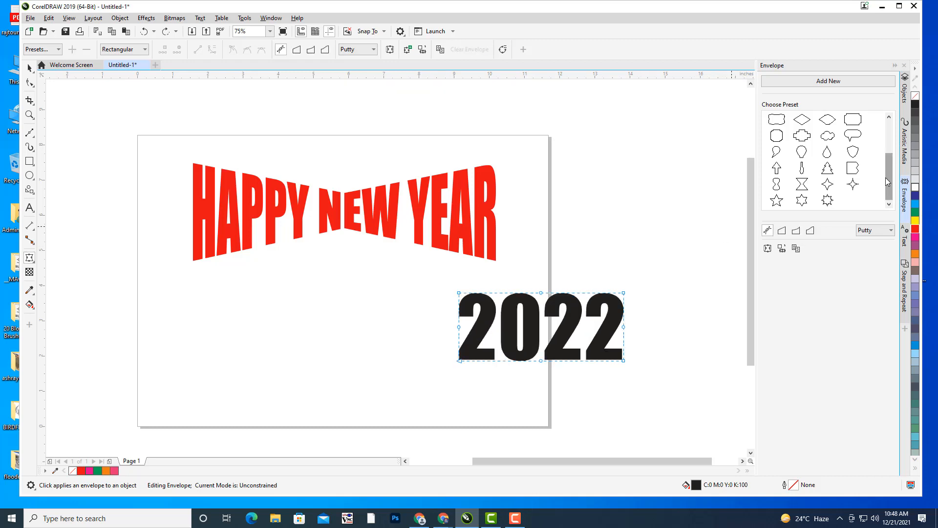
pyautogui.moveTo(888, 181); pyautogui.dragTo(888, 157)
pyautogui.click(806, 151)
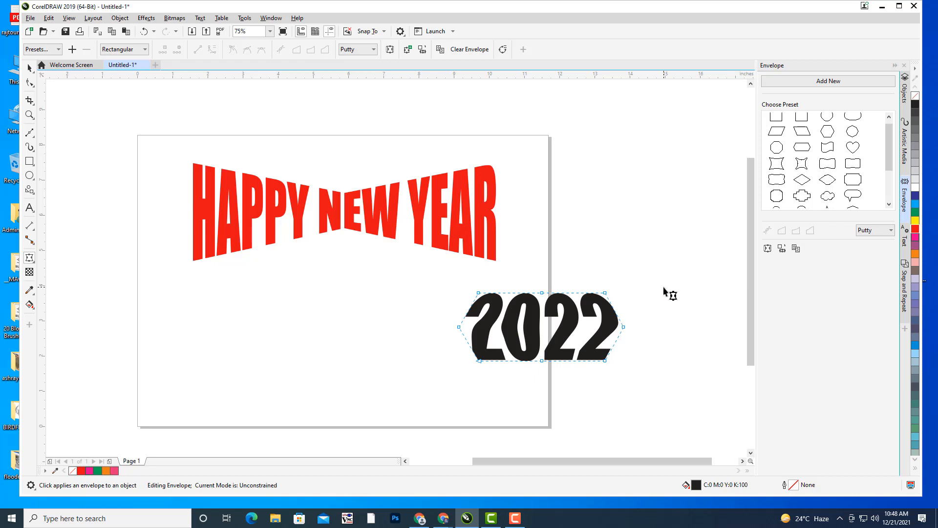
pyautogui.click(30, 69)
pyautogui.hotkey('ctrl', 'z')
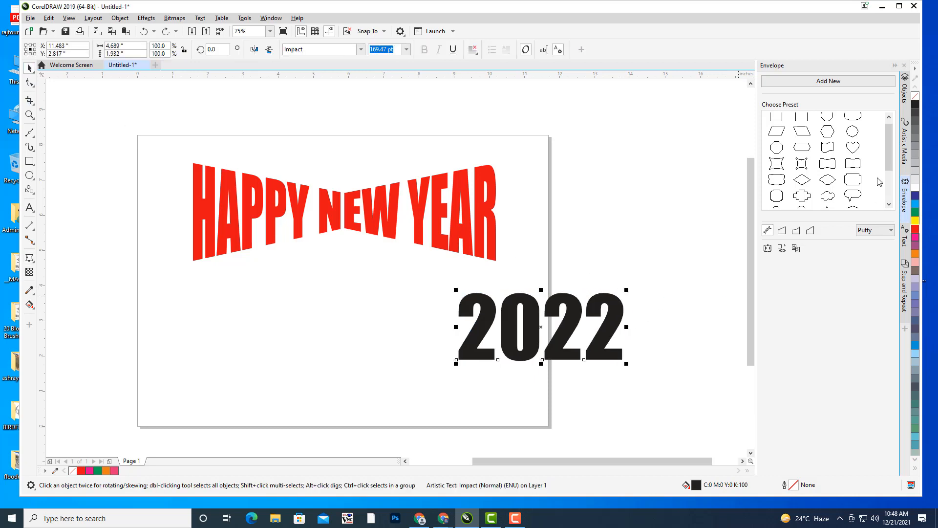
# - Apply the Heart envelope preset to 2022 and drag its nodes to reshape the heart
pyautogui.scroll(1, 880, 182)
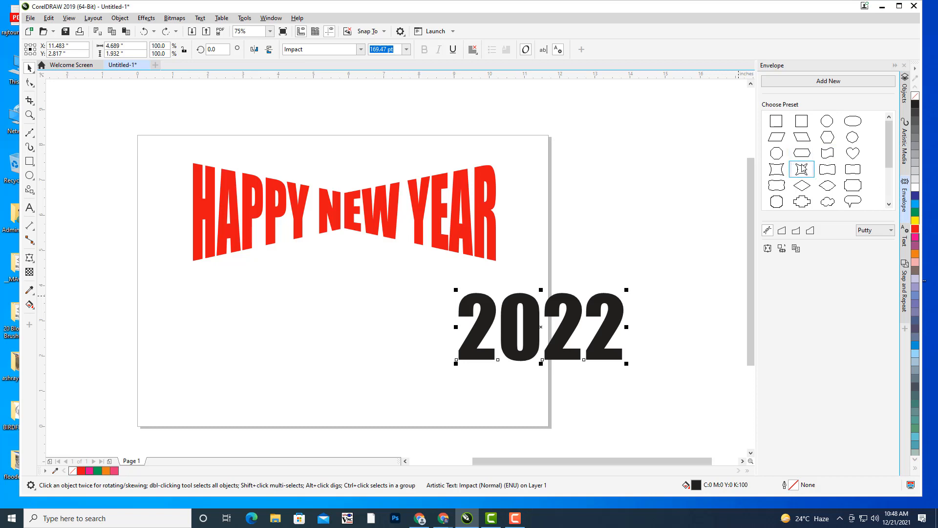
pyautogui.moveTo(890, 145); pyautogui.dragTo(890, 152)
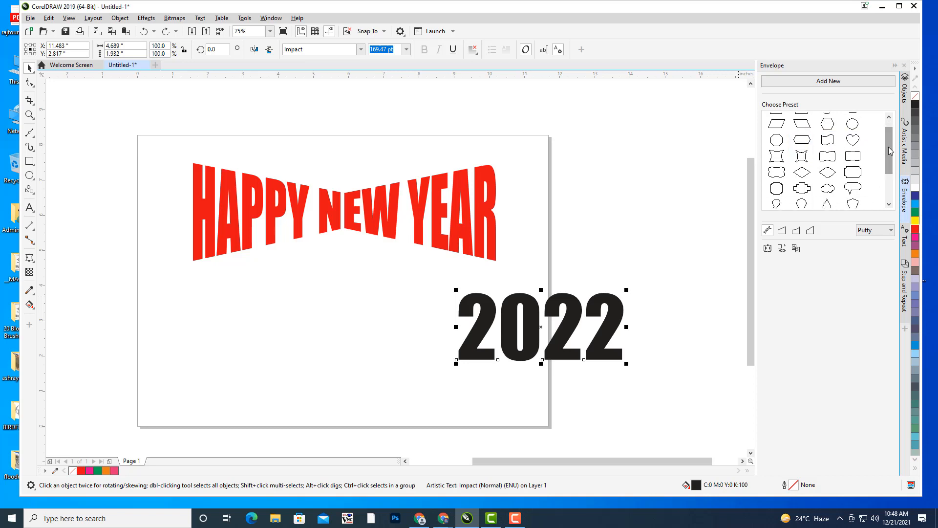
pyautogui.click(860, 146)
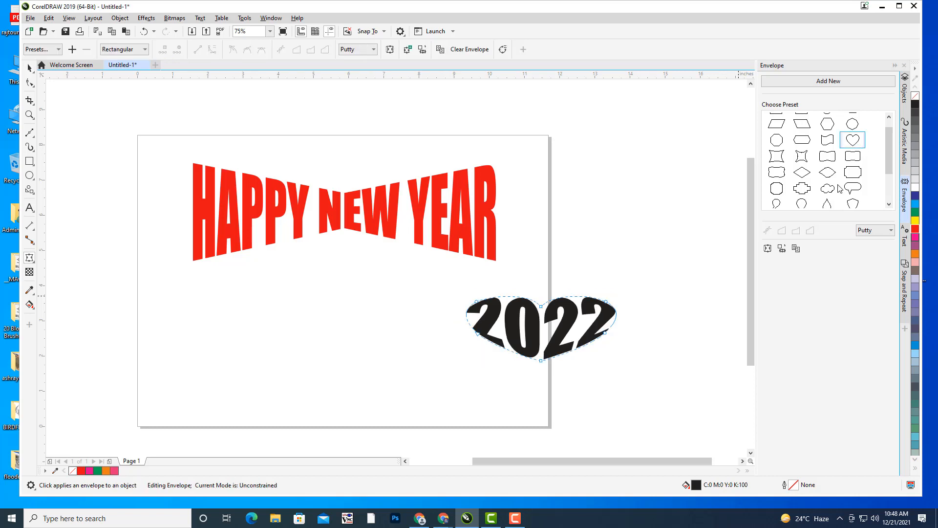
pyautogui.moveTo(541, 359); pyautogui.dragTo(544, 405)
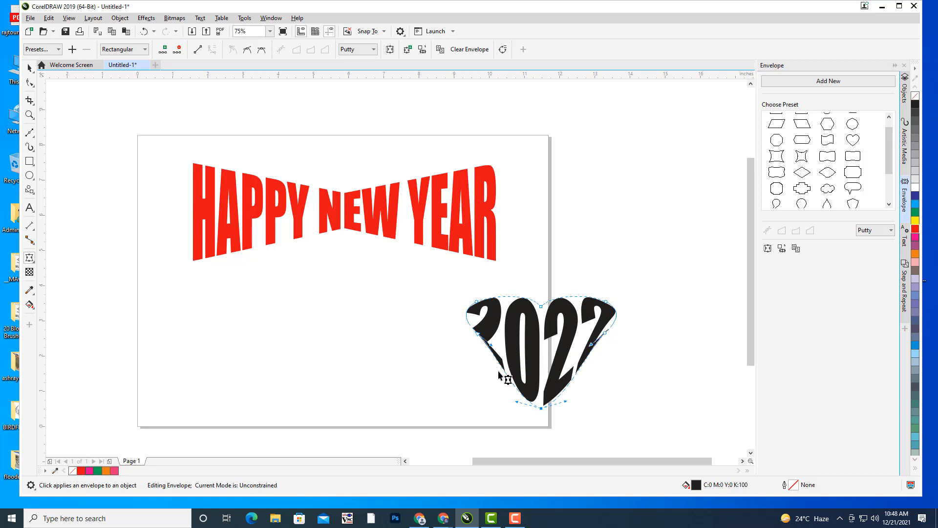
pyautogui.moveTo(491, 343)
pyautogui.mouseDown()
pyautogui.moveTo(510, 347)
pyautogui.moveTo(501, 345)
pyautogui.mouseUp()
pyautogui.click(605, 333)
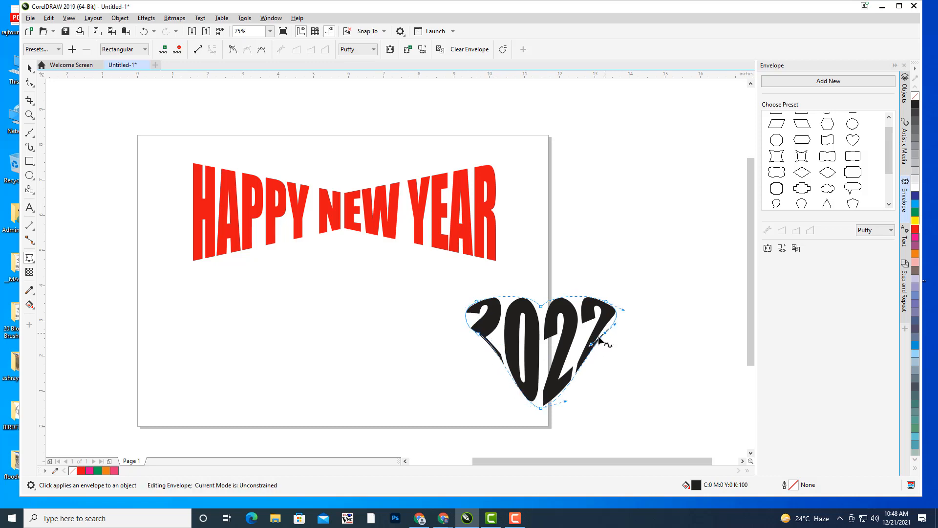
pyautogui.moveTo(591, 343); pyautogui.dragTo(584, 344)
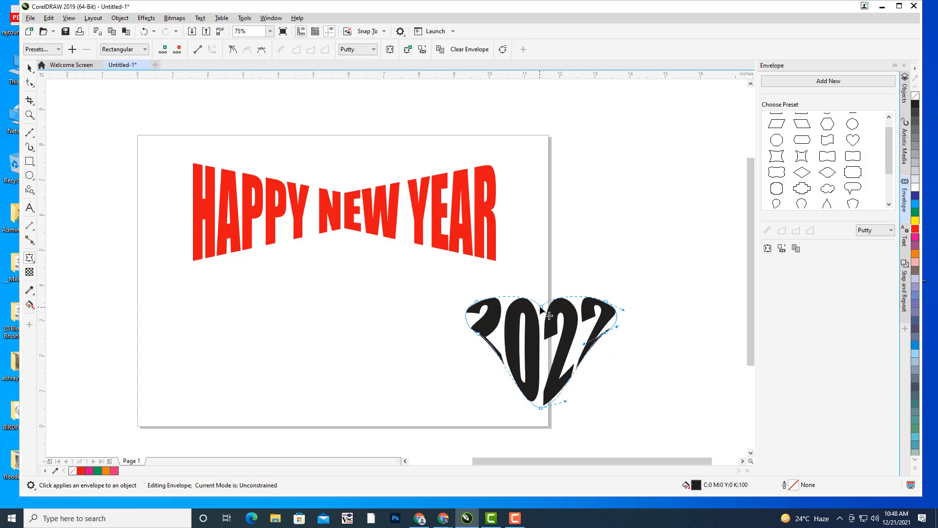
pyautogui.moveTo(541, 306); pyautogui.dragTo(541, 318)
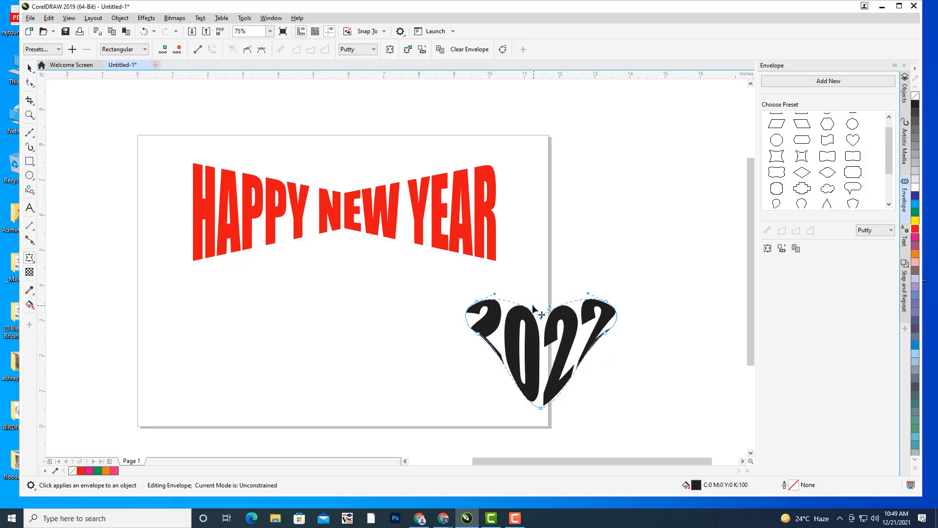
pyautogui.moveTo(534, 307); pyautogui.dragTo(557, 273)
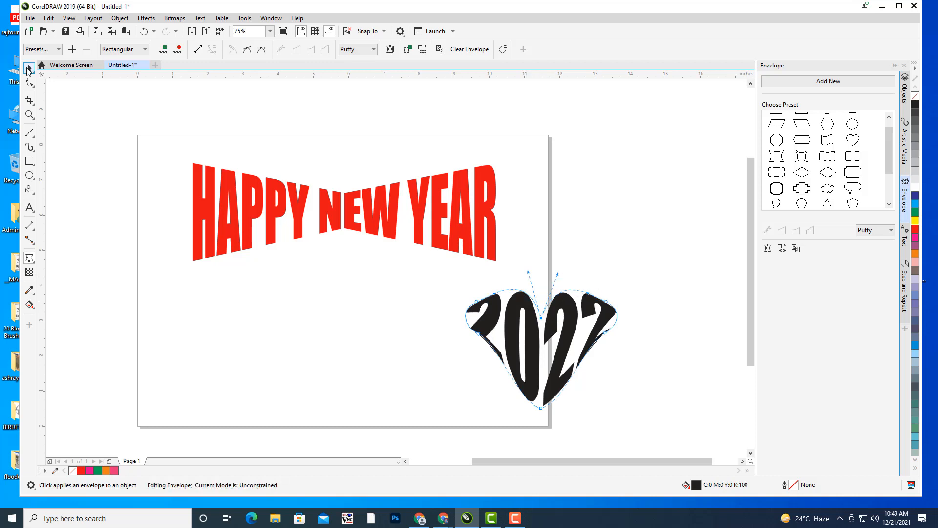
# - Undo the heart distortion, restoring plain unwarped 2022 lettering
pyautogui.click(27, 68)
pyautogui.click(655, 206)
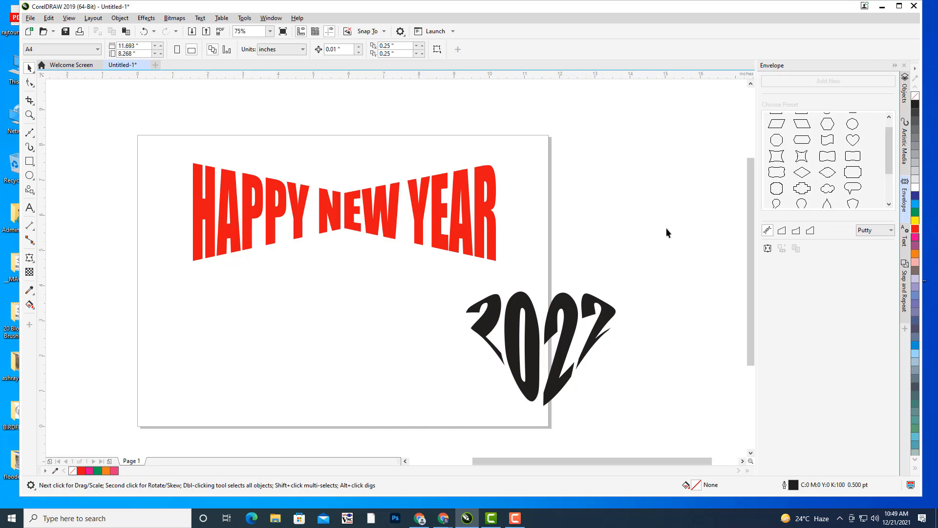
pyautogui.hotkey('ctrl', 'z')
pyautogui.hotkey('ctrl', 'z')
pyautogui.hotkey('ctrl', 'z')
pyautogui.hotkey('ctrl', 'z')
pyautogui.hotkey('ctrl', 'z')
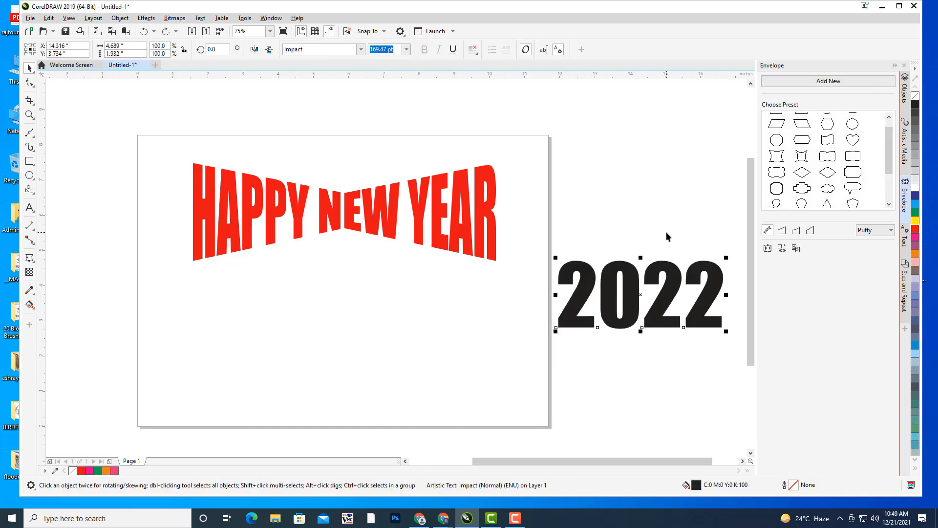
pyautogui.hotkey('ctrl', 'z')
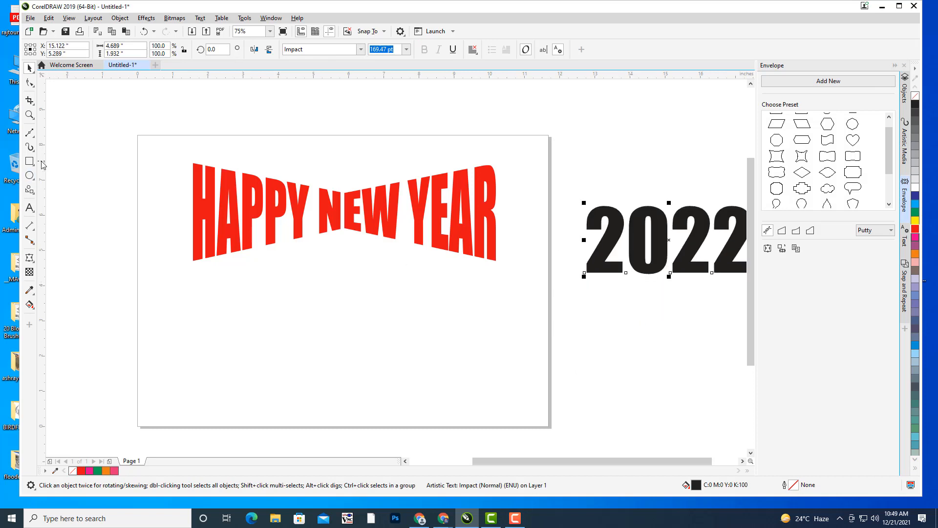
# - Draw a rectangle below HAPPY NEW YEAR, centre it, and convert it to curves
pyautogui.click(29, 161)
pyautogui.moveTo(194, 296); pyautogui.dragTo(503, 386)
pyautogui.click(28, 68)
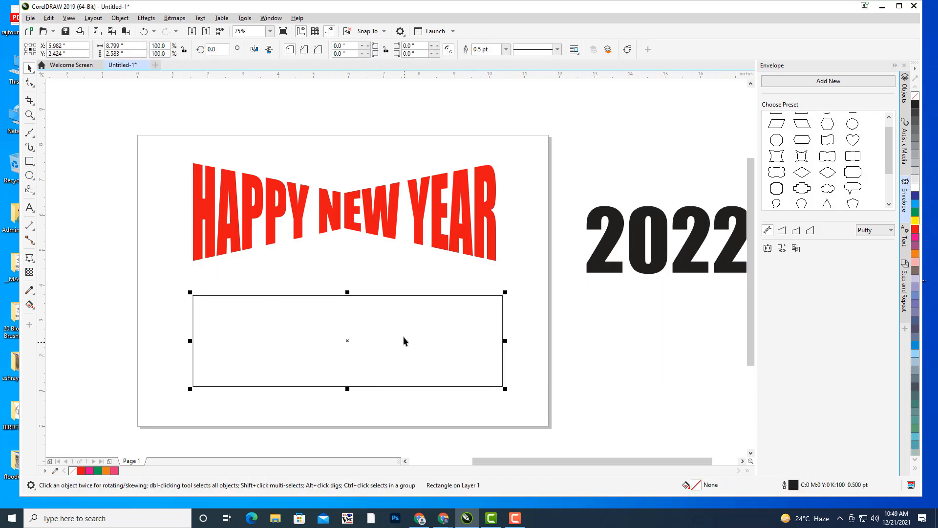
pyautogui.moveTo(348, 341); pyautogui.dragTo(345, 330)
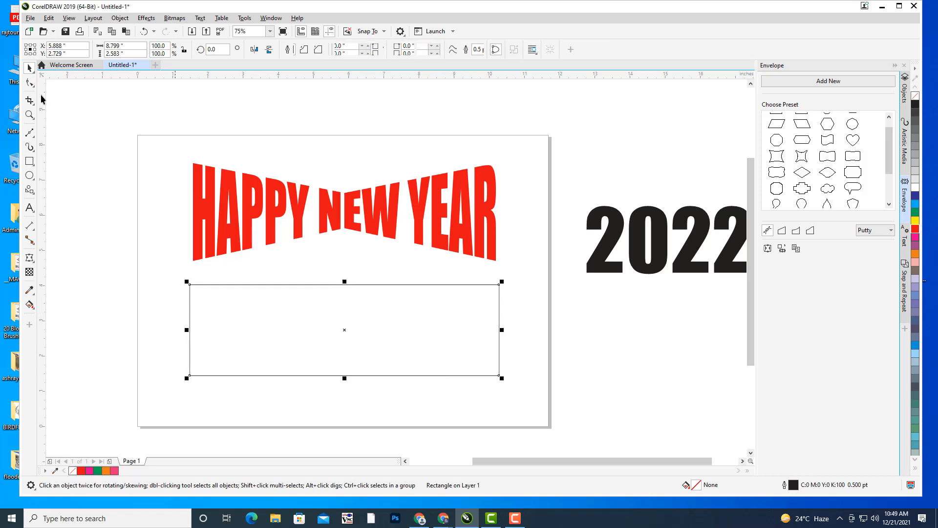
pyautogui.hotkey('ctrl', 'q')
# - Add a top node and drag the curve's nodes into a pointed six-sided hexagon
pyautogui.click(30, 83)
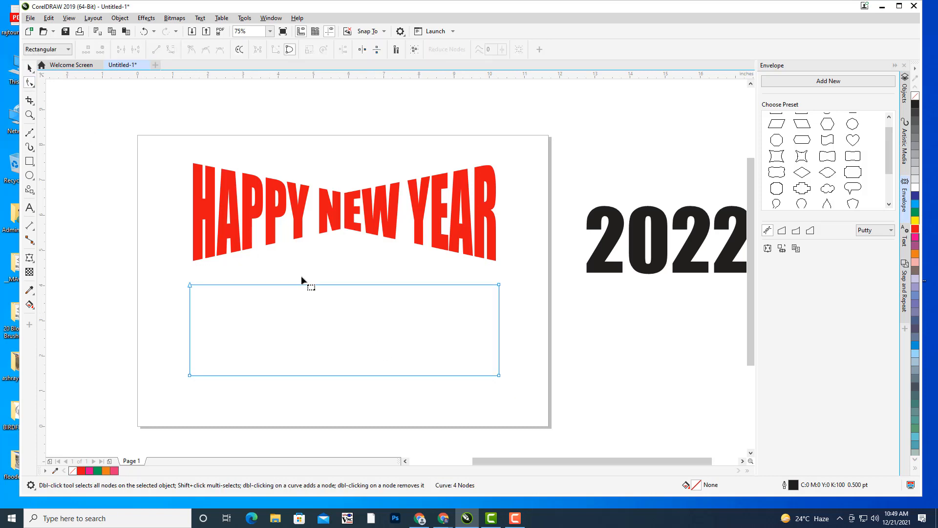
pyautogui.doubleClick(349, 284)
pyautogui.moveTo(349, 285); pyautogui.dragTo(345, 261)
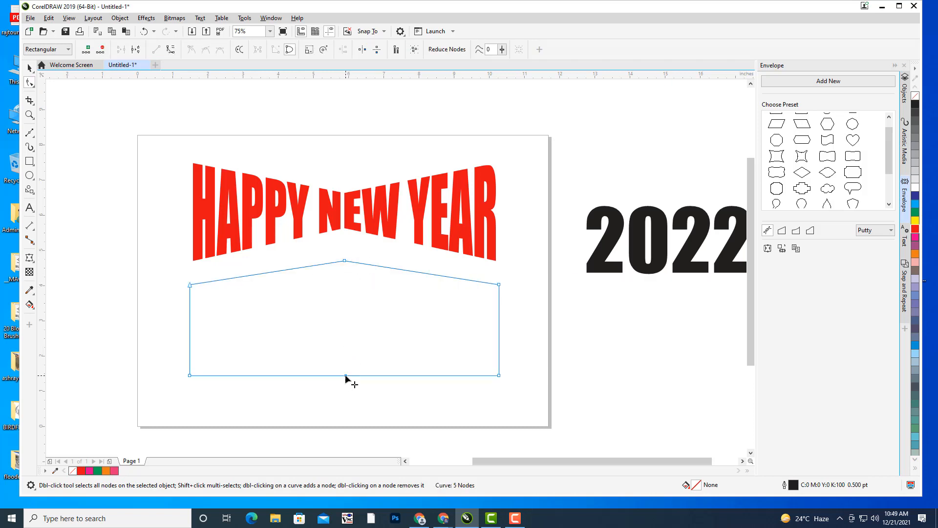
pyautogui.moveTo(346, 377); pyautogui.dragTo(345, 403)
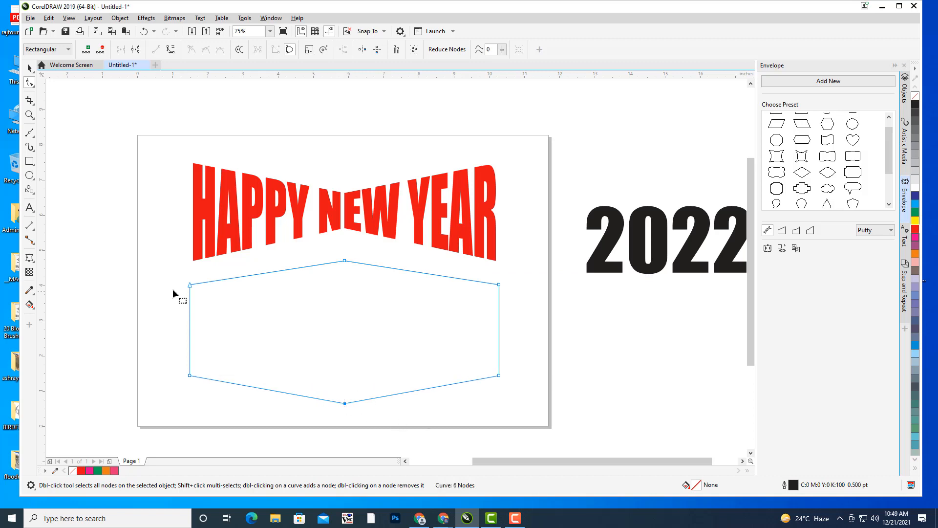
pyautogui.moveTo(190, 284); pyautogui.dragTo(190, 303)
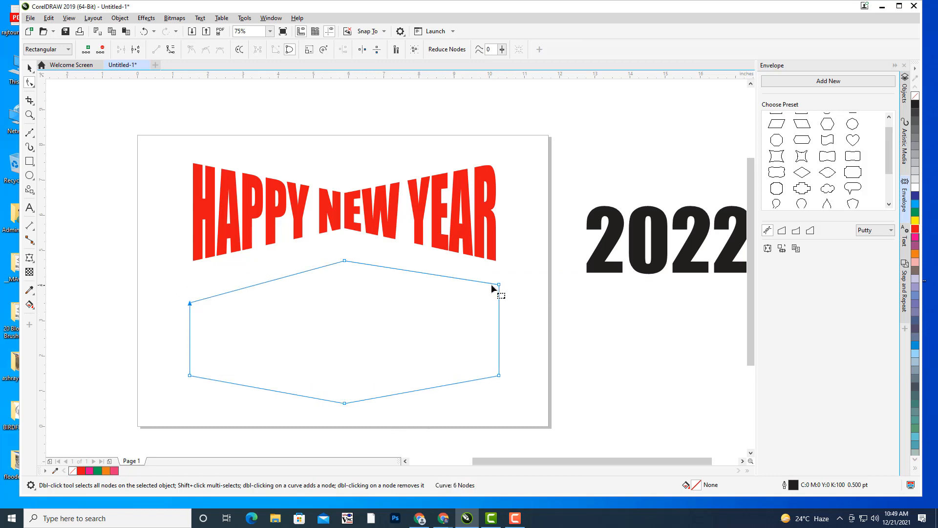
pyautogui.moveTo(498, 285); pyautogui.dragTo(499, 305)
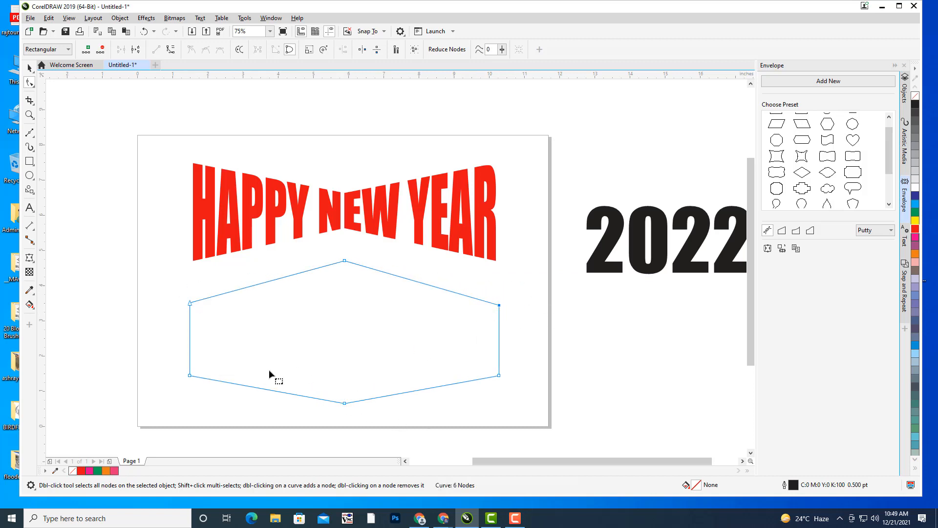
pyautogui.moveTo(189, 375); pyautogui.dragTo(190, 367)
pyautogui.moveTo(190, 303); pyautogui.dragTo(190, 310)
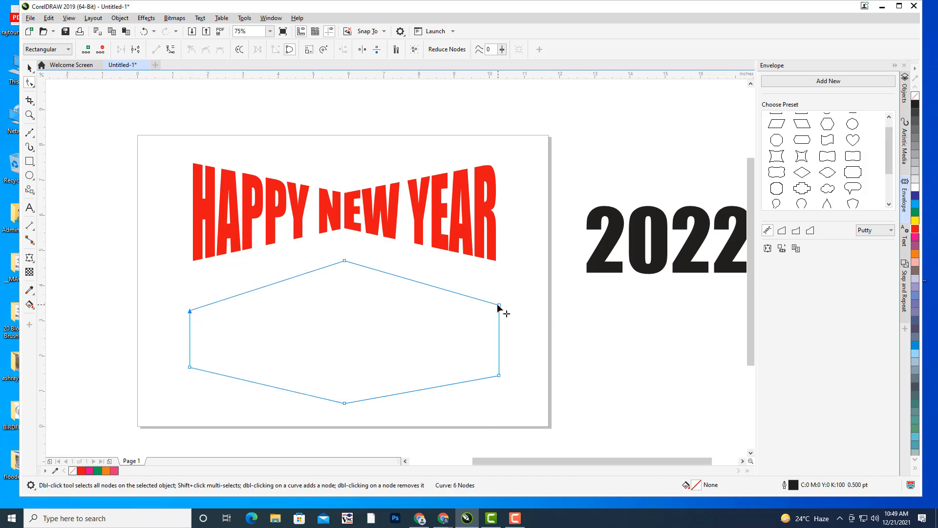
pyautogui.moveTo(499, 305); pyautogui.dragTo(499, 309)
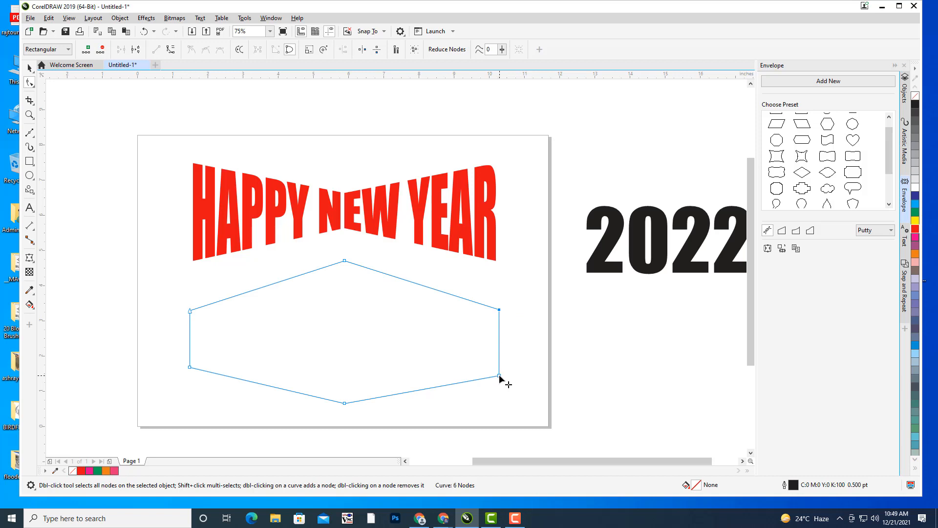
pyautogui.moveTo(497, 375); pyautogui.dragTo(500, 364)
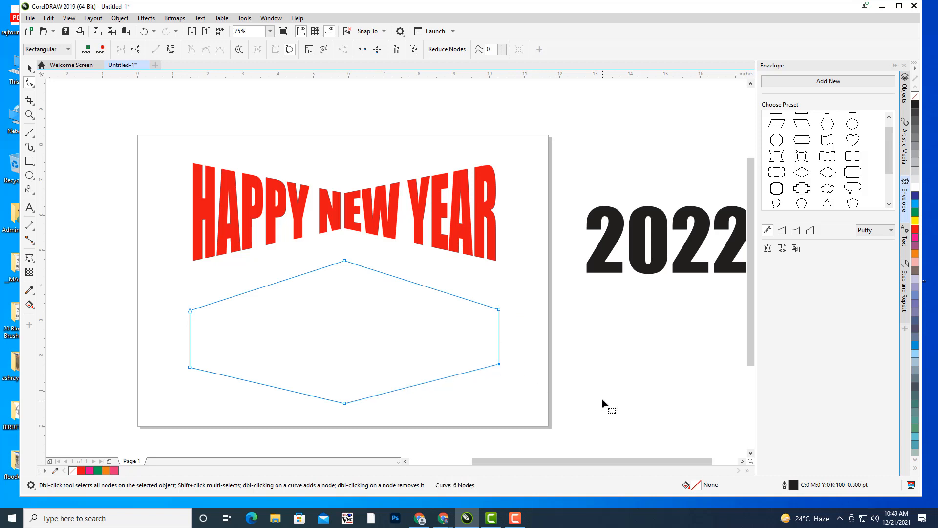
pyautogui.moveTo(345, 404); pyautogui.dragTo(345, 408)
pyautogui.click(30, 68)
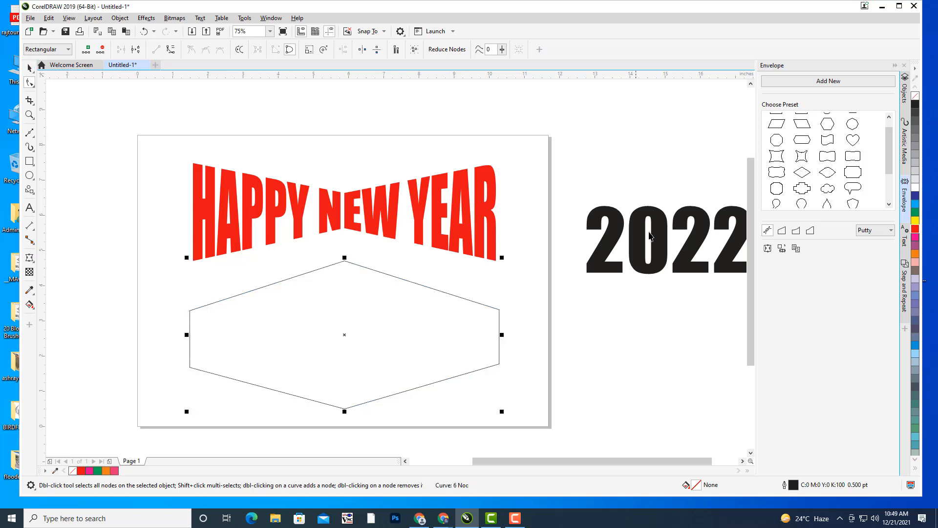
# - Enlarge the 2022 text to about 296 pt and move it right of the page
pyautogui.click(657, 230)
pyautogui.moveTo(660, 227); pyautogui.dragTo(334, 328)
pyautogui.moveTo(430, 304); pyautogui.dragTo(491, 277)
pyautogui.moveTo(401, 323); pyautogui.dragTo(724, 318)
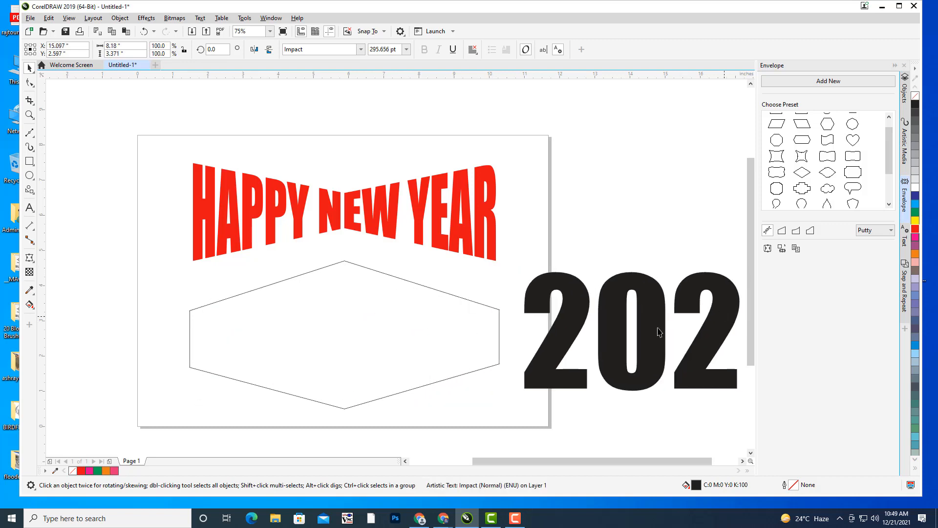
# - Envelope 2022 to the hexagon's shape, then delete the hexagon outline
pyautogui.click(782, 248)
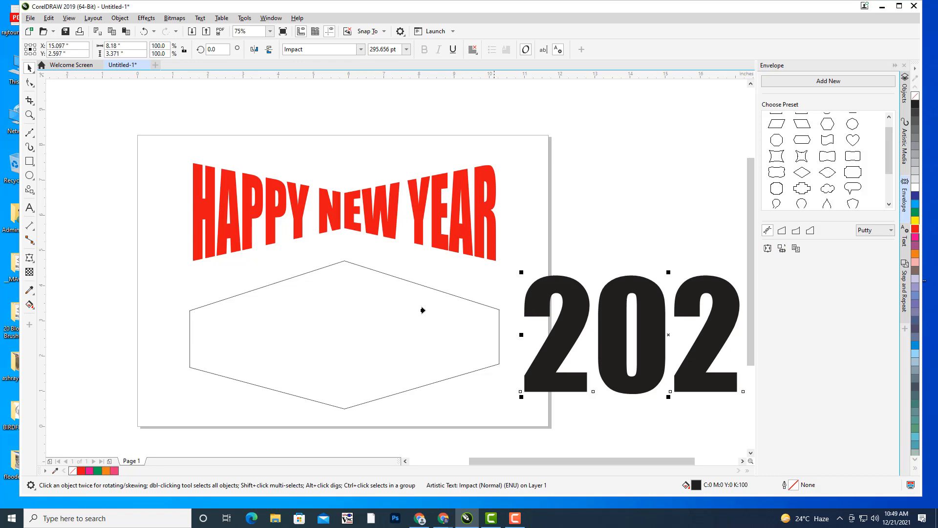
pyautogui.click(285, 279)
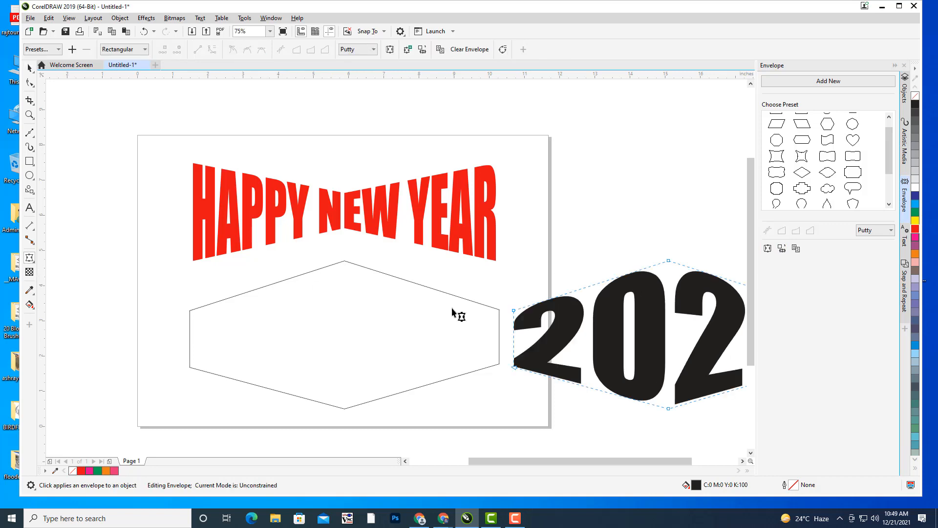
pyautogui.click(29, 69)
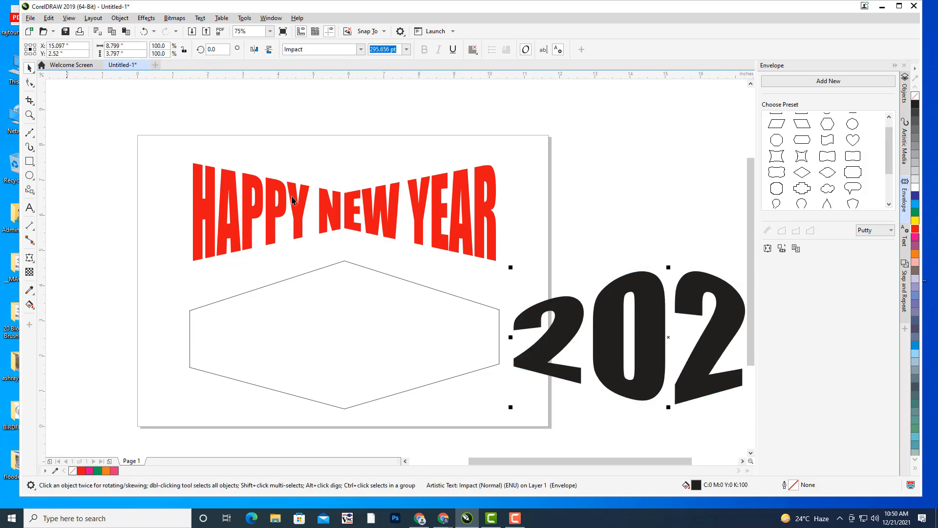
pyautogui.click(409, 283)
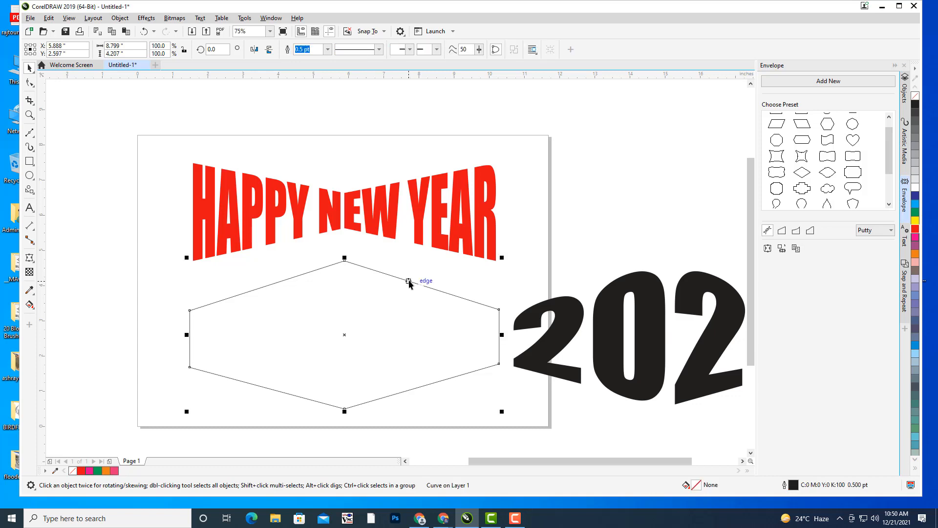
pyautogui.press('Delete')
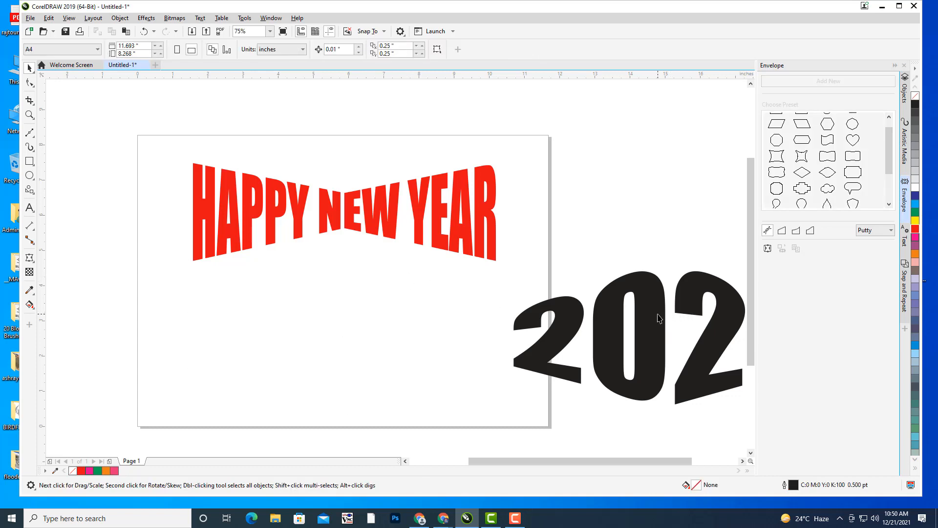
# - Bring 2022 back onto the page, shrink it, and place it under HAPPY NEW YEAR
pyautogui.click(642, 302)
pyautogui.moveTo(642, 302); pyautogui.dragTo(347, 295)
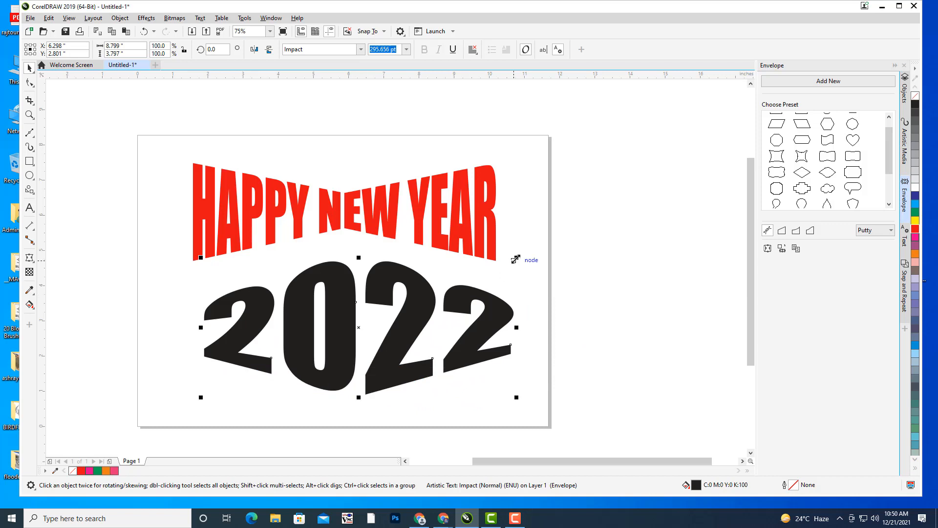
pyautogui.moveTo(516, 258); pyautogui.dragTo(474, 276)
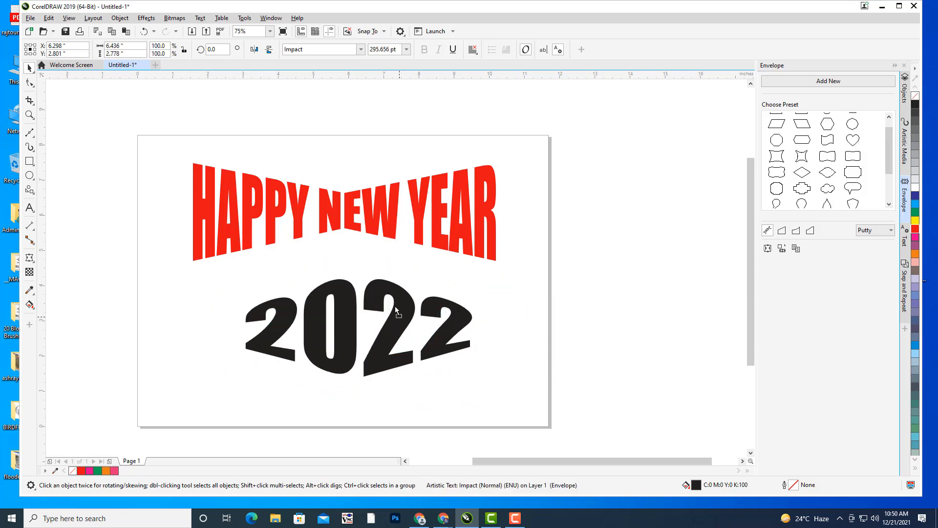
pyautogui.moveTo(396, 308); pyautogui.dragTo(382, 282)
# - Colour the 2022 text green
pyautogui.click(593, 322)
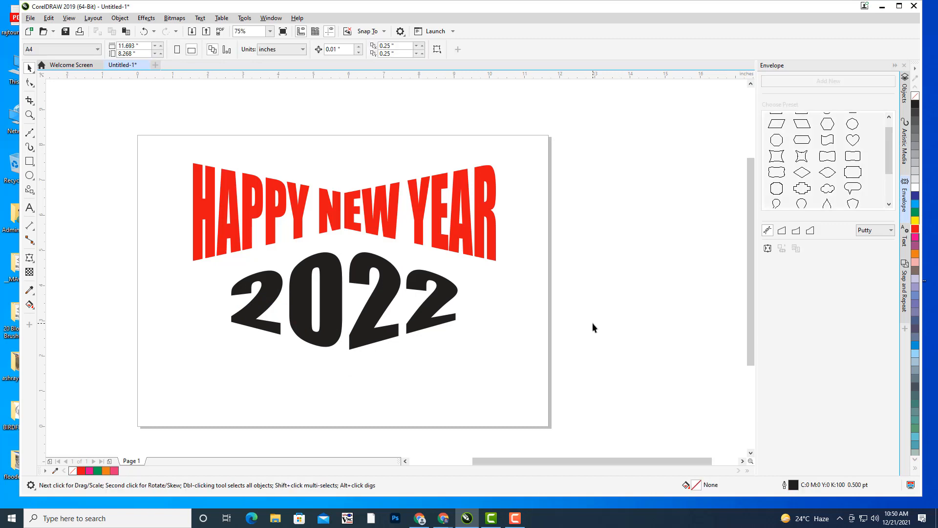
pyautogui.click(384, 284)
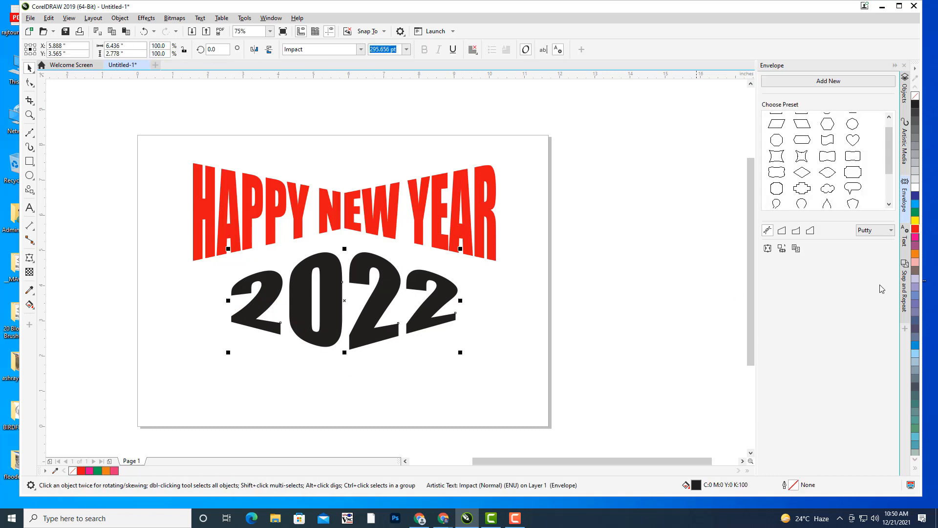
pyautogui.click(916, 214)
pyautogui.click(111, 220)
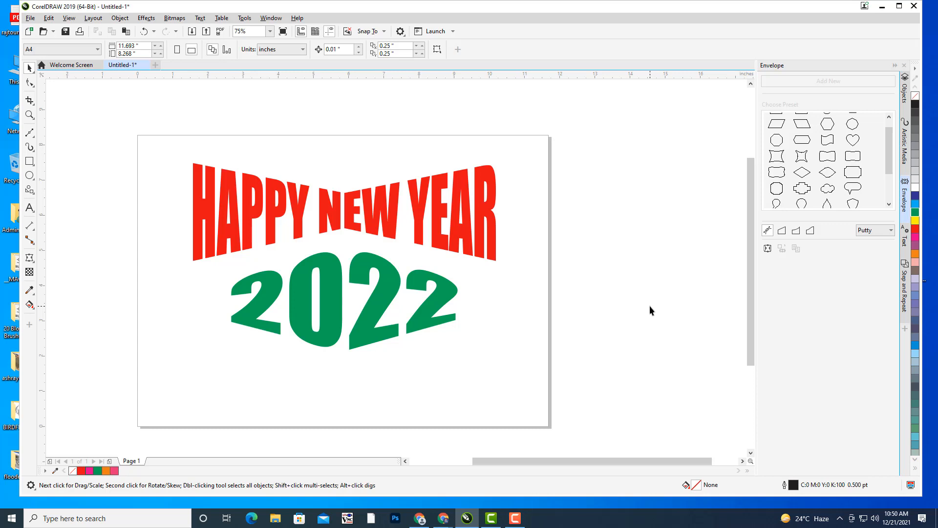
# - Marquee-select both text objects on the page
pyautogui.moveTo(454, 322); pyautogui.dragTo(540, 305)
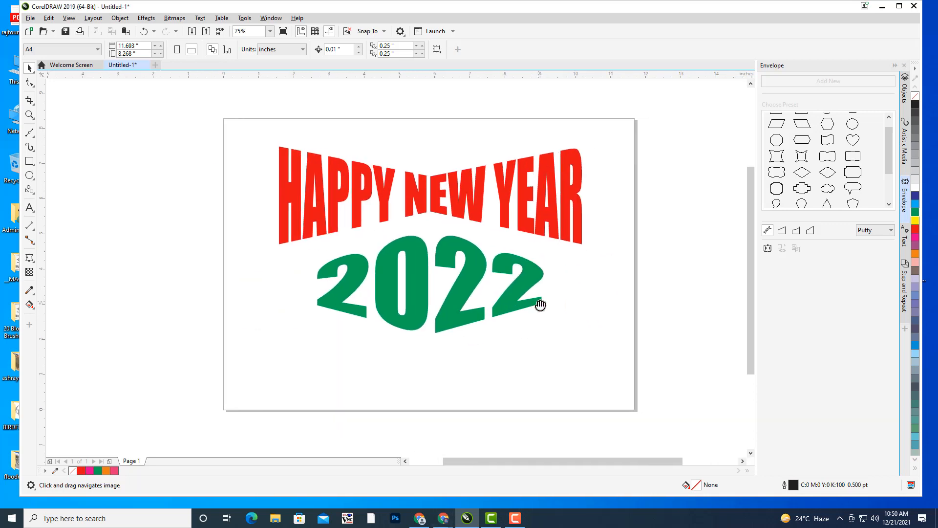
pyautogui.moveTo(586, 252); pyautogui.dragTo(569, 271)
pyautogui.moveTo(229, 142); pyautogui.dragTo(616, 389)
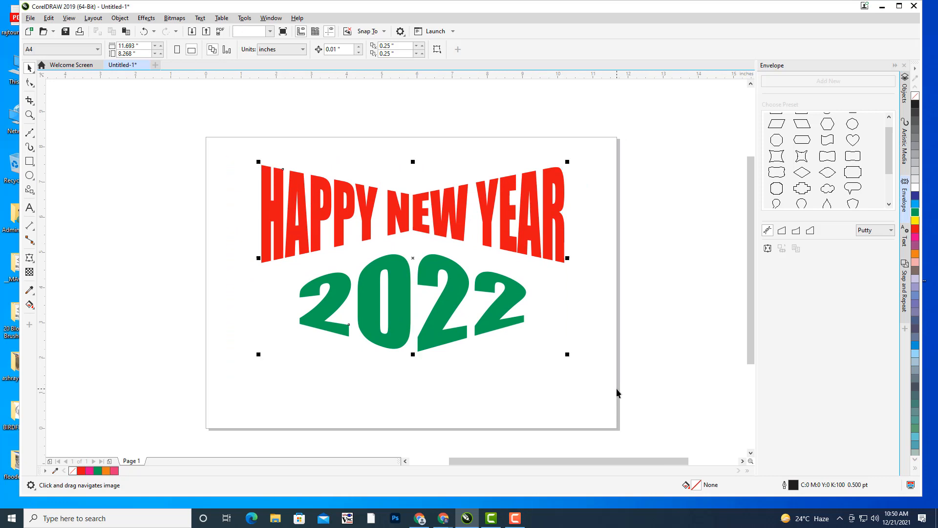
# - Delete both text objects and import MUG.jpg from the photoshop ref images folder
pyautogui.press('Delete')
pyautogui.moveTo(462, 234)
pyautogui.mouseDown()
pyautogui.moveTo(478, 224)
pyautogui.moveTo(450, 224)
pyautogui.mouseUp()
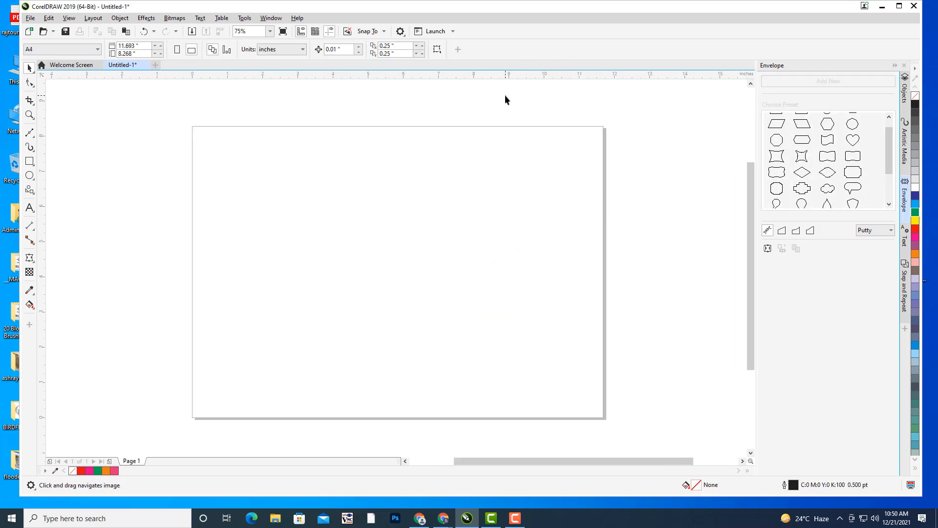
pyautogui.click(31, 18)
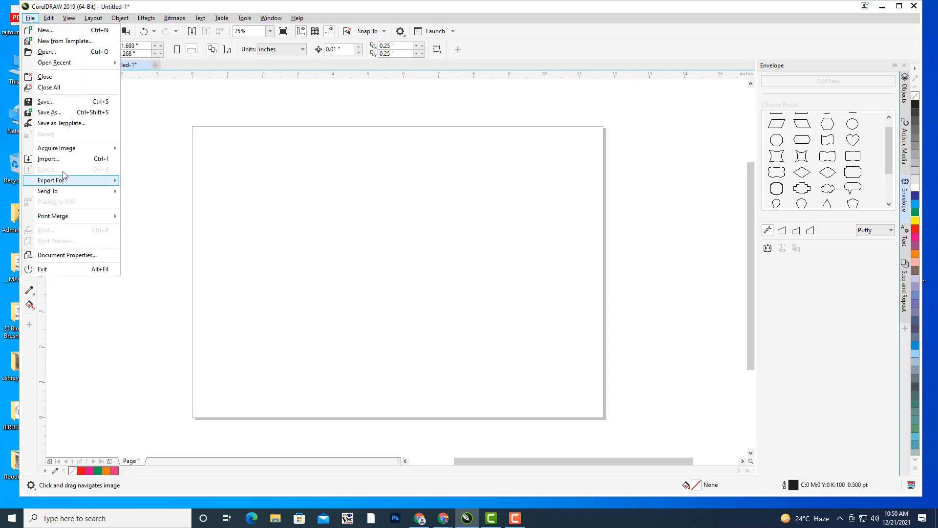
pyautogui.click(162, 173)
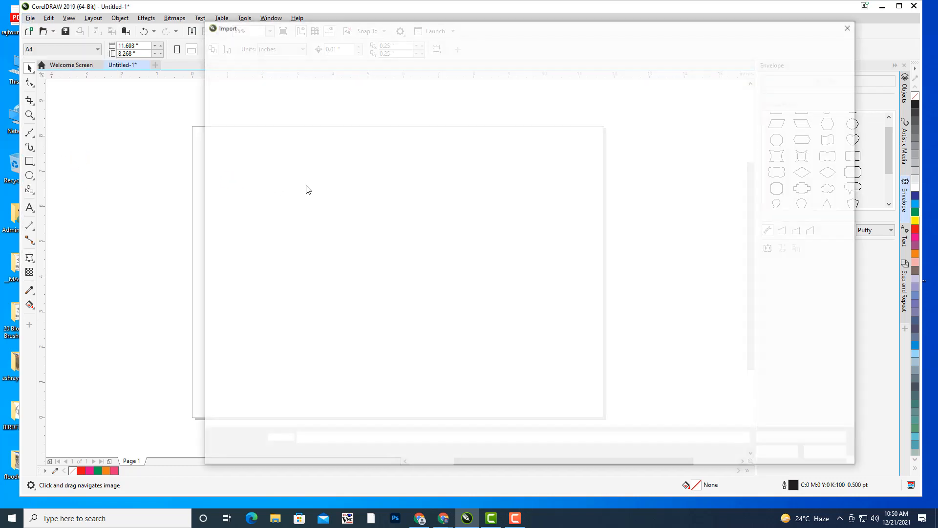
pyautogui.click(252, 179)
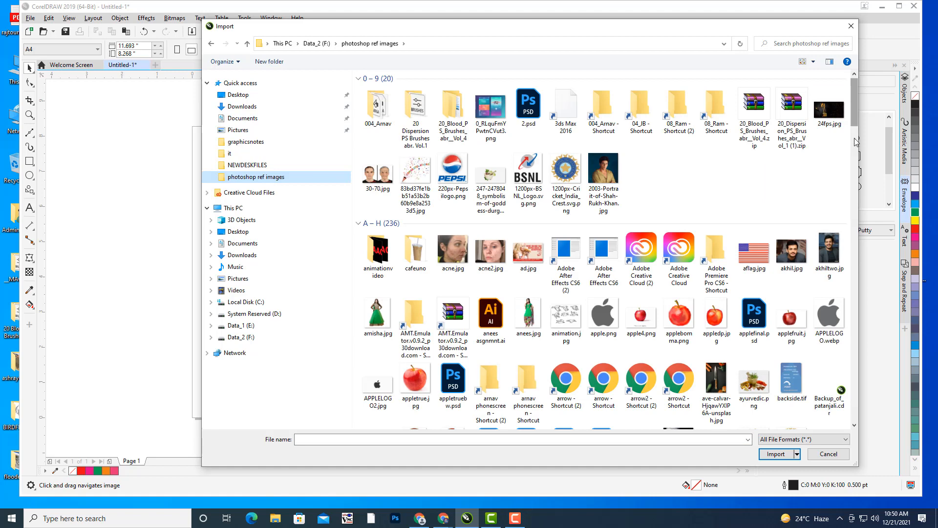
pyautogui.moveTo(855, 109); pyautogui.dragTo(848, 279)
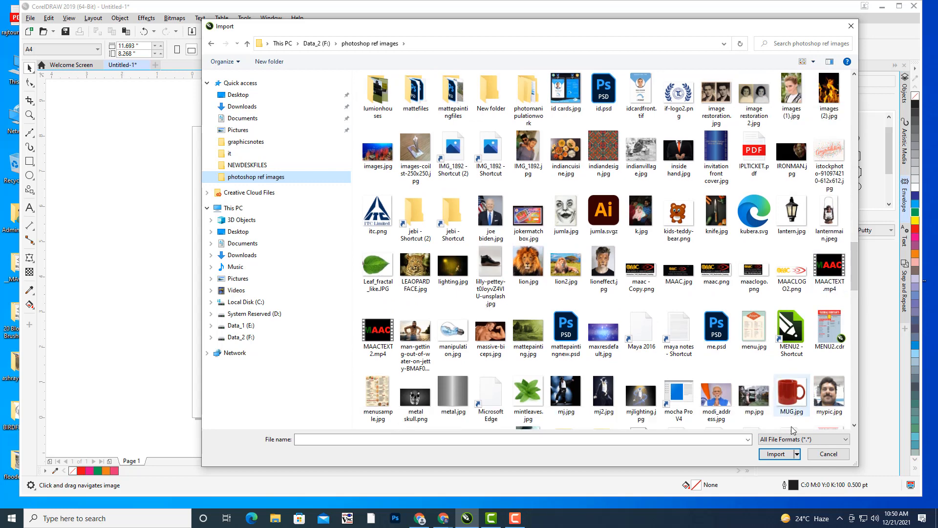
pyautogui.click(792, 411)
pyautogui.click(777, 454)
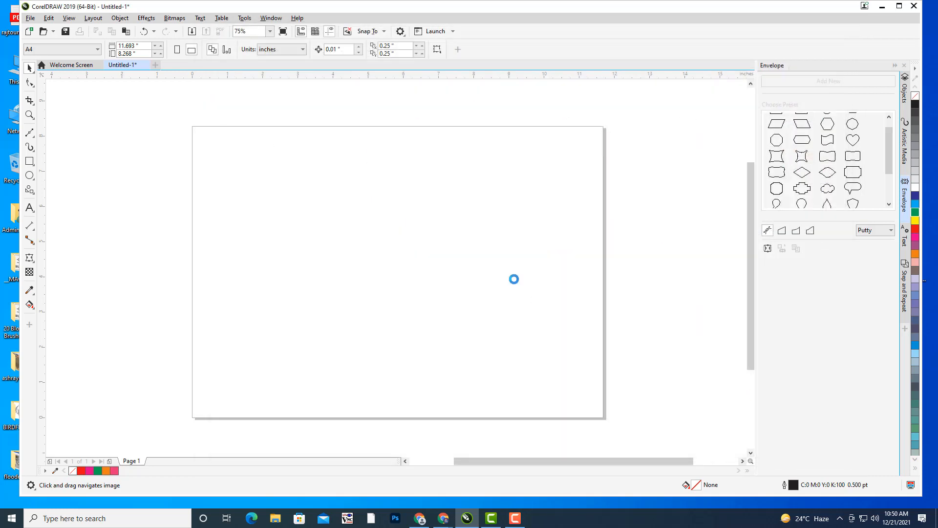
# - Place the imported mug photo and enlarge it on the page
pyautogui.click(444, 177)
pyautogui.moveTo(457, 201); pyautogui.dragTo(398, 266)
pyautogui.moveTo(324, 161); pyautogui.dragTo(540, 379)
pyautogui.moveTo(429, 257); pyautogui.dragTo(382, 245)
pyautogui.moveTo(384, 212); pyautogui.dragTo(366, 211)
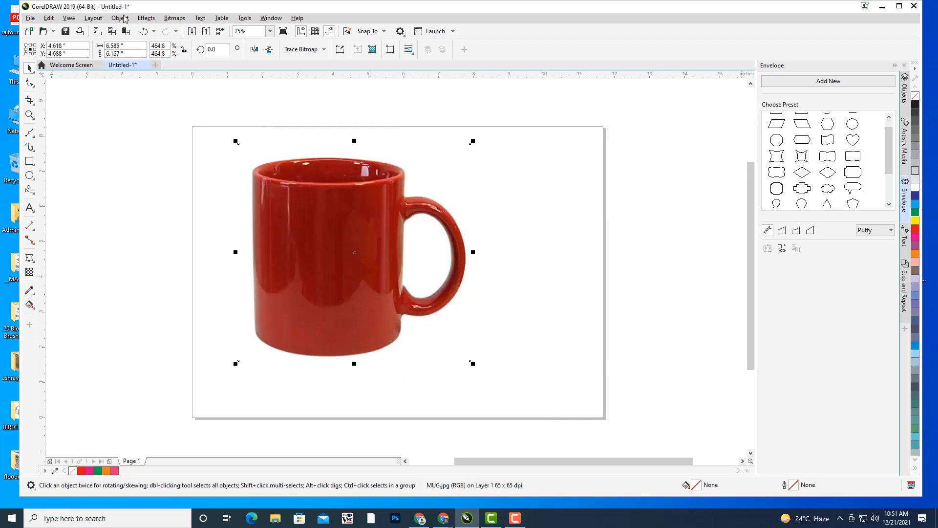
# - Move the enlarged mug off the page to the left
pyautogui.click(235, 233)
pyautogui.click(222, 241)
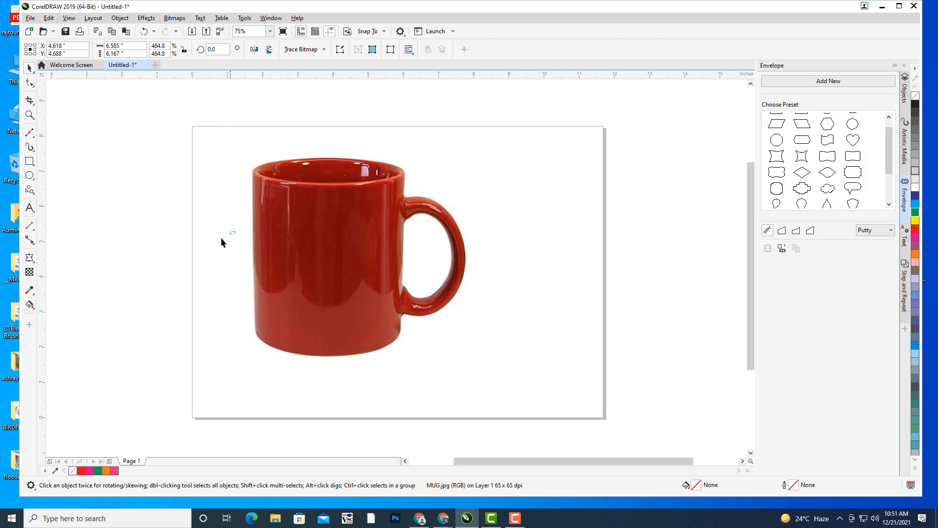
pyautogui.click(302, 240)
pyautogui.moveTo(344, 214); pyautogui.dragTo(323, 223)
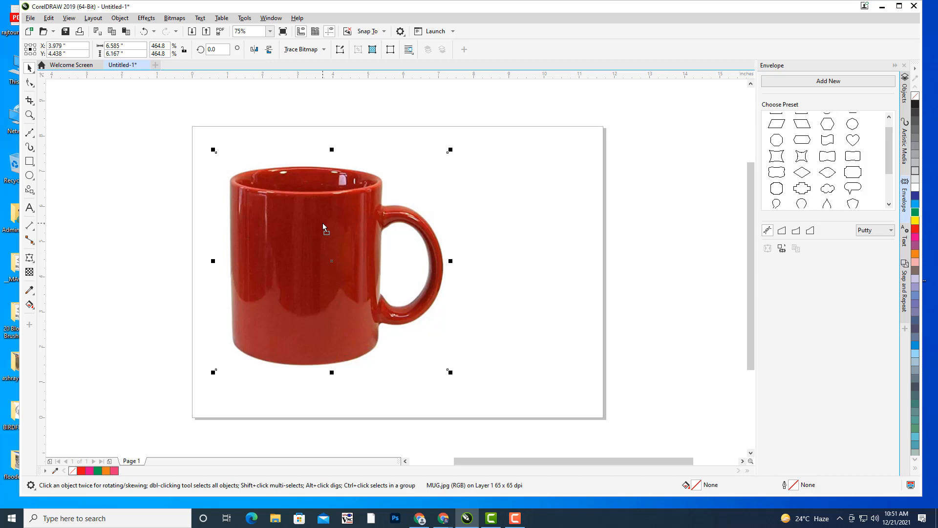
pyautogui.scroll(1, 374, 271)
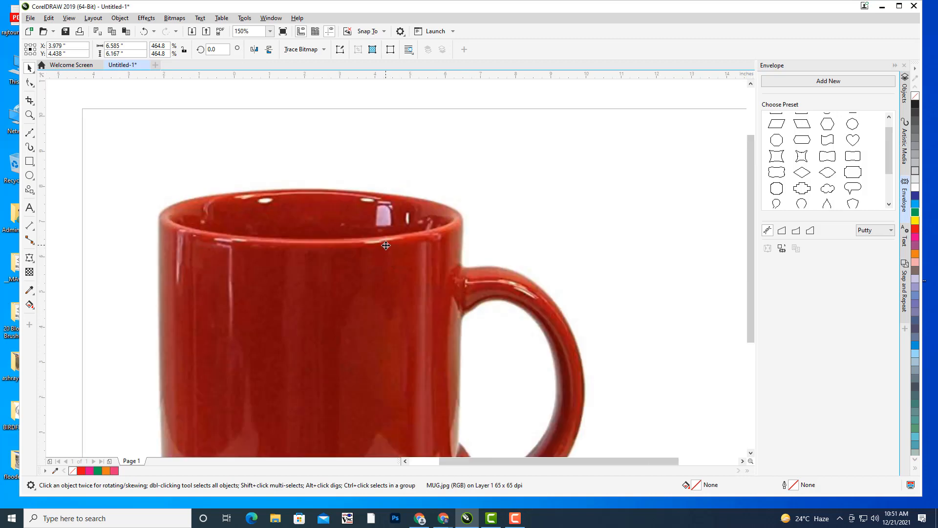
pyautogui.scroll(-2, 381, 271)
pyautogui.moveTo(381, 272); pyautogui.dragTo(270, 254)
pyautogui.click(29, 207)
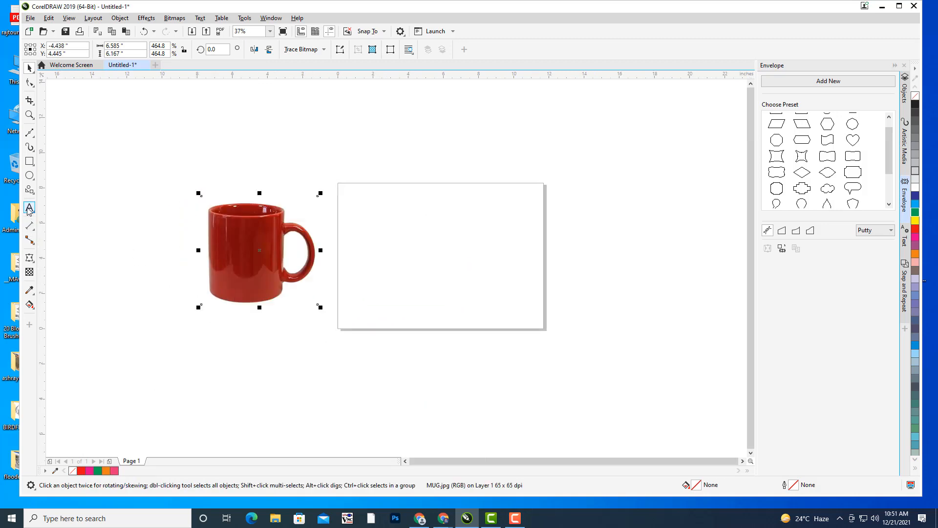
# - Type TEAM WORK / MEANS MORE / WE AND LESS I in Impact near the page top
pyautogui.click(406, 218)
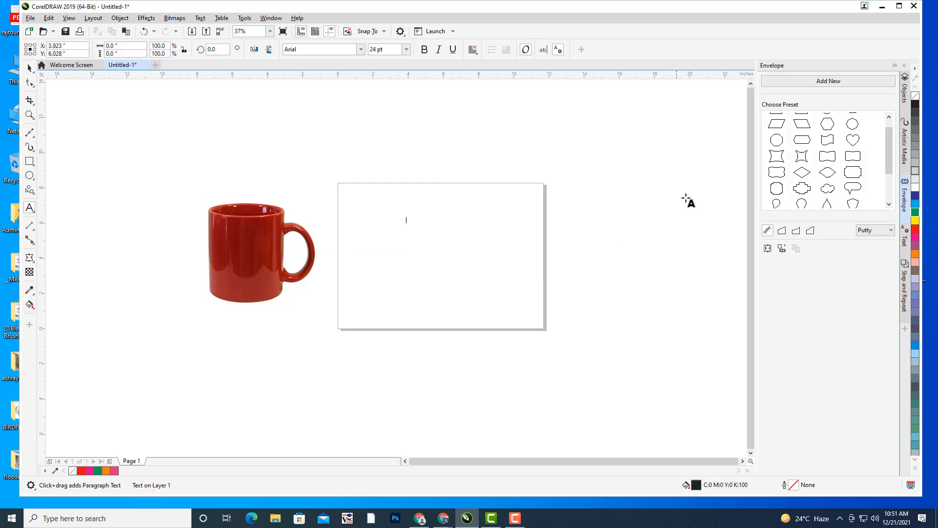
pyautogui.click(303, 50)
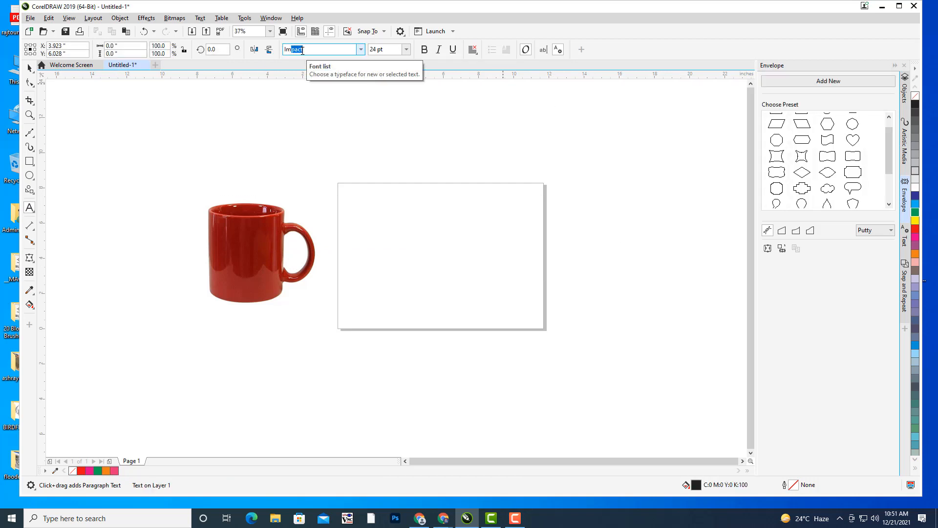
pyautogui.press('Return')
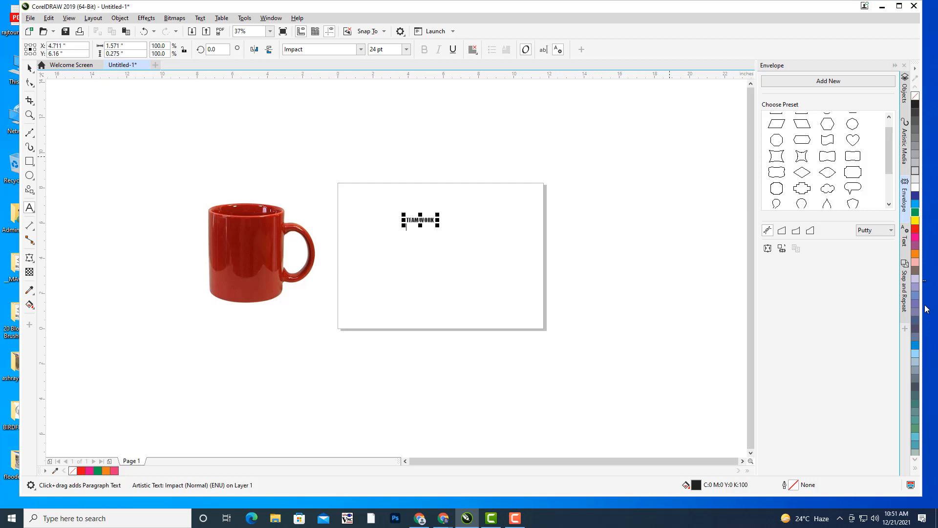
pyautogui.write('MEANS MORE')
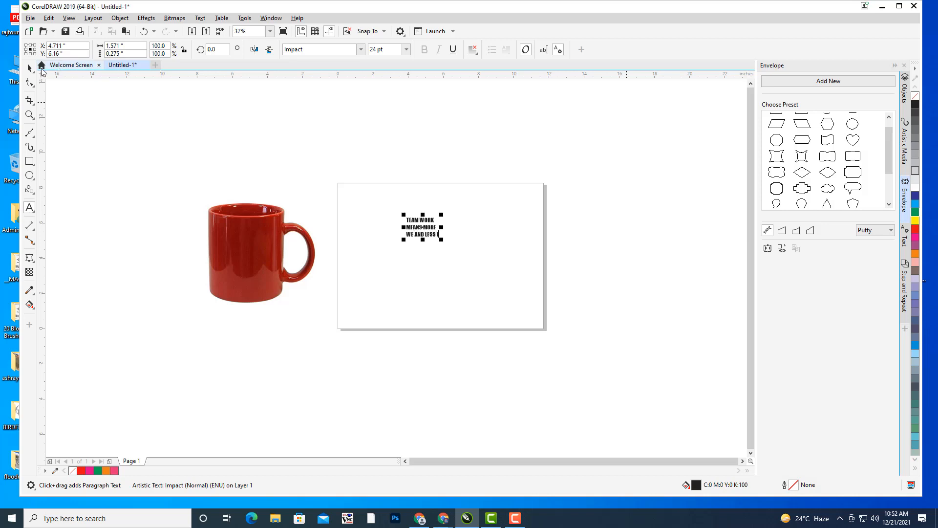
pyautogui.click(30, 67)
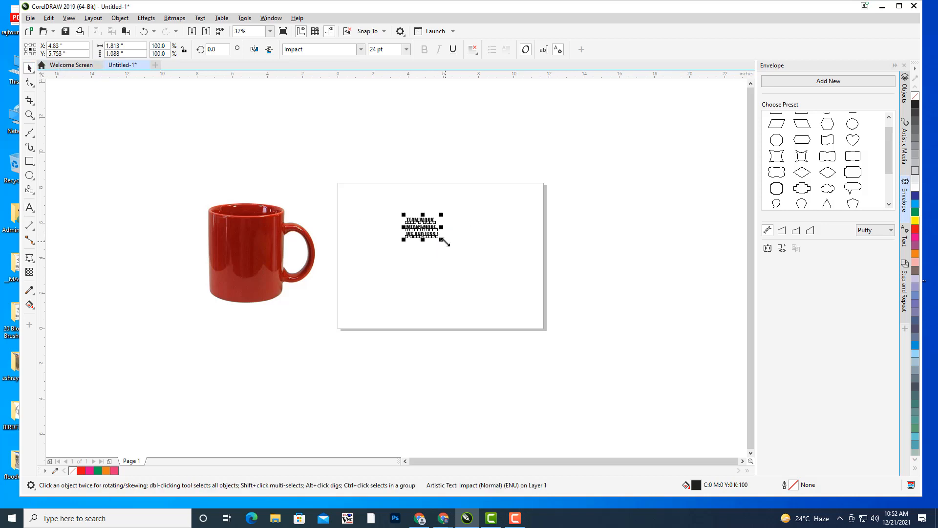
# - Enlarge the slogan to about 109 pt across the page and centre-align its lines
pyautogui.moveTo(441, 240); pyautogui.dragTo(471, 298)
pyautogui.moveTo(490, 232); pyautogui.dragTo(519, 201)
pyautogui.moveTo(463, 225); pyautogui.dragTo(465, 215)
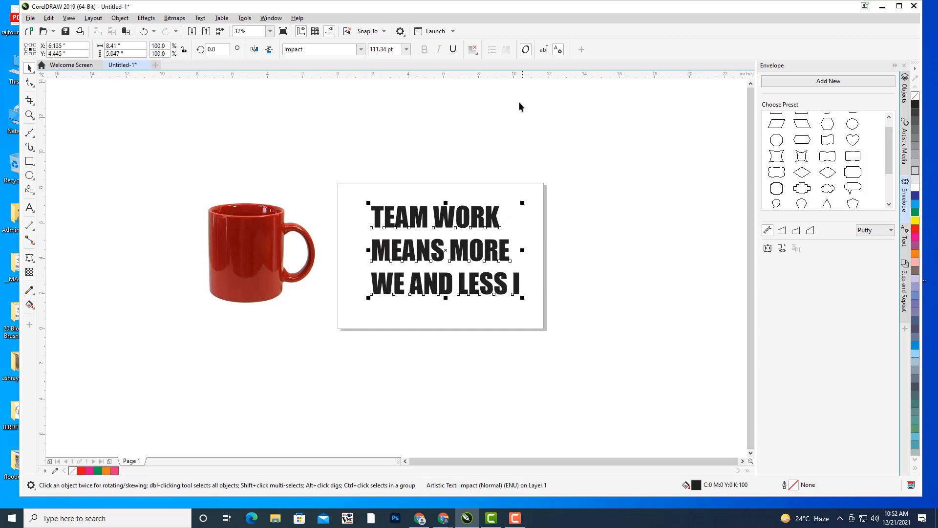
pyautogui.click(473, 49)
pyautogui.click(483, 84)
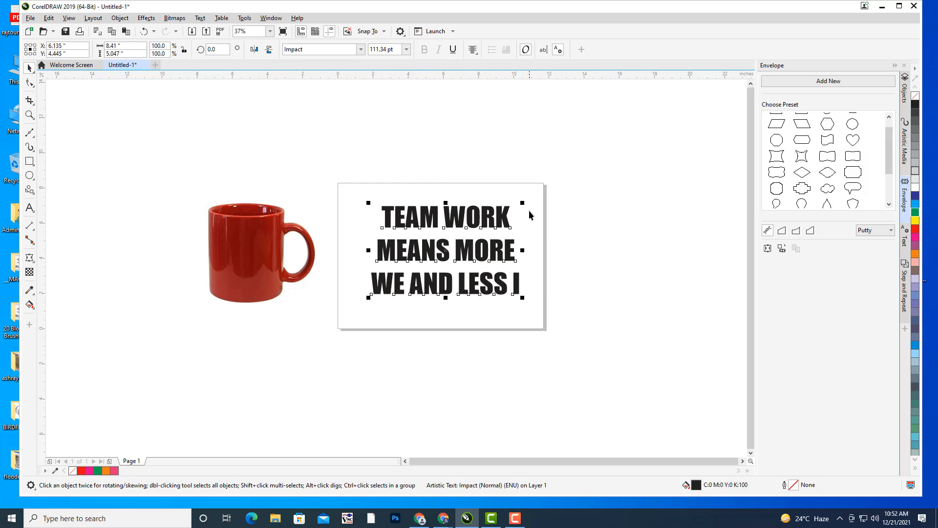
pyautogui.moveTo(522, 299); pyautogui.dragTo(527, 303)
pyautogui.moveTo(364, 301); pyautogui.dragTo(371, 297)
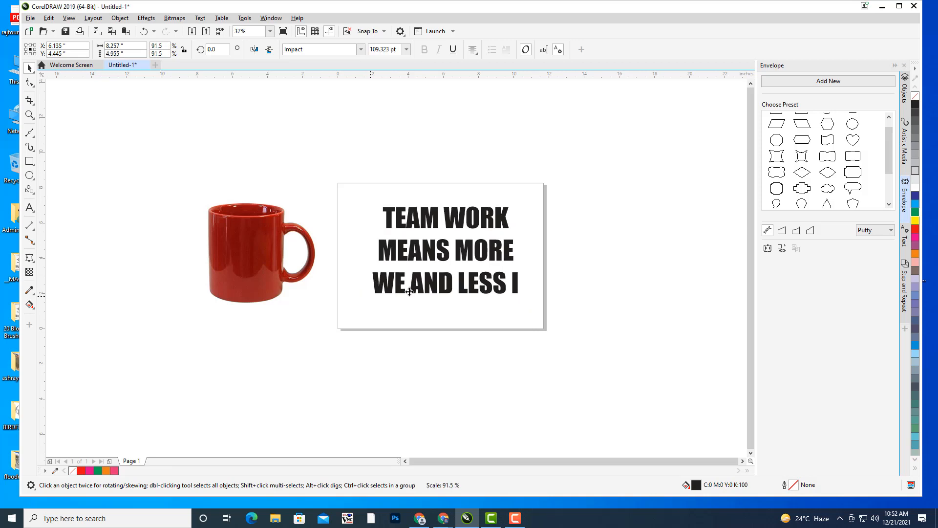
pyautogui.moveTo(460, 253); pyautogui.dragTo(453, 253)
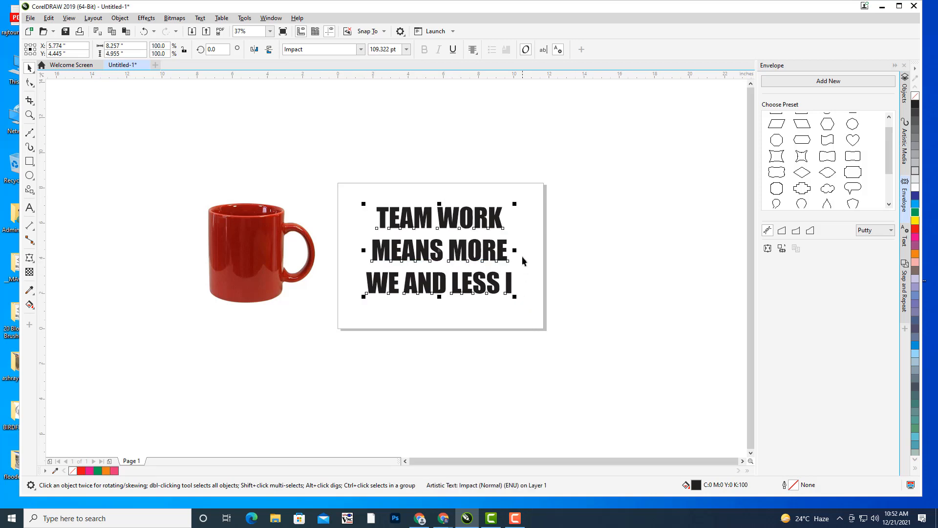
# - Colour the slogan text yellow
pyautogui.moveTo(482, 205); pyautogui.dragTo(530, 168)
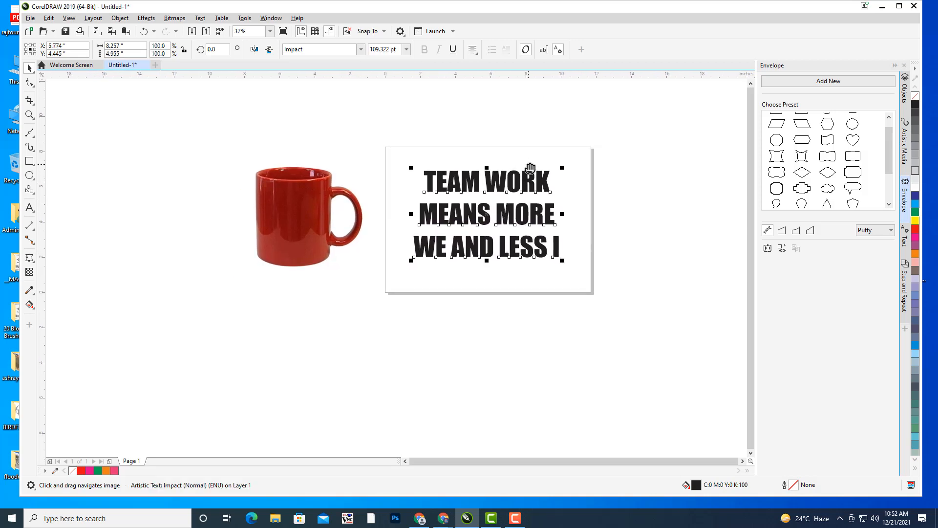
pyautogui.click(915, 221)
pyautogui.moveTo(547, 269); pyautogui.dragTo(687, 259)
pyautogui.scroll(1, 503, 200)
pyautogui.moveTo(425, 181); pyautogui.dragTo(396, 191)
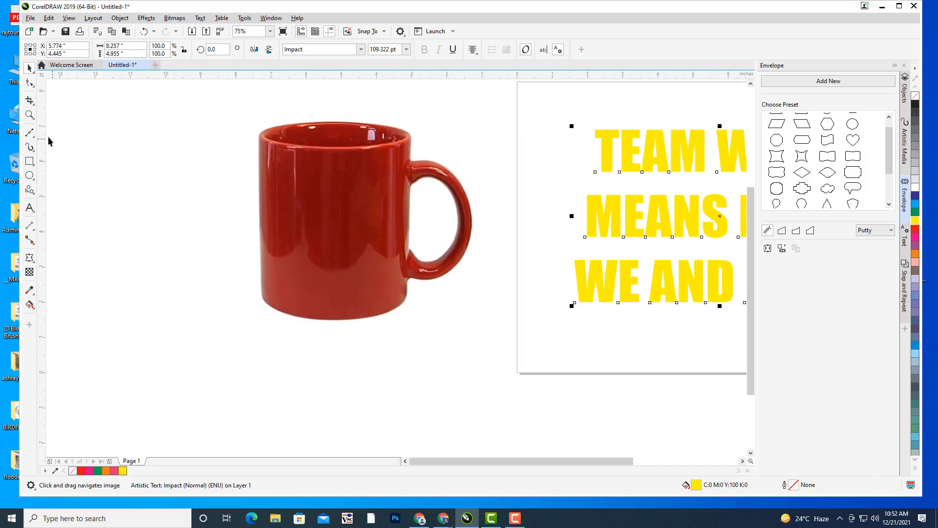
# - Trace a closed Bézier outline around the mug body, curving along its base
pyautogui.click(30, 132)
pyautogui.moveTo(376, 208); pyautogui.dragTo(399, 212)
pyautogui.click(282, 145)
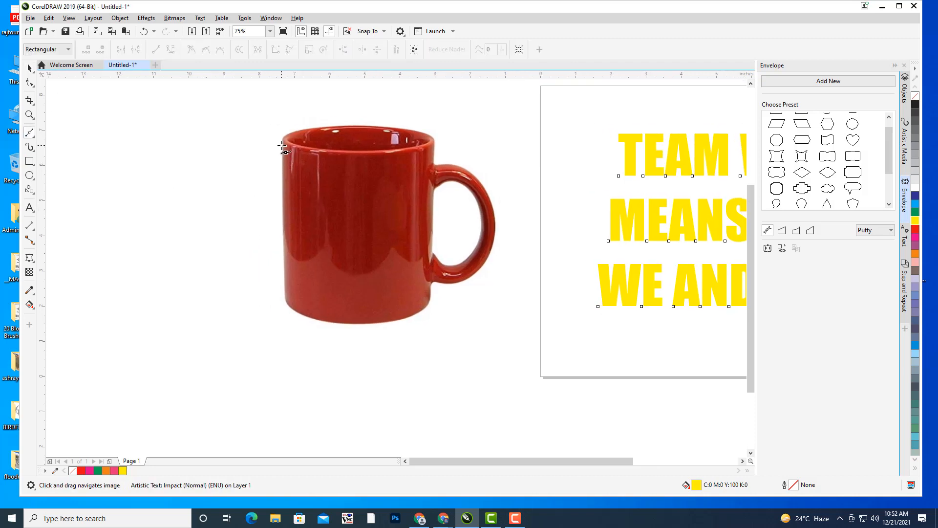
pyautogui.click(357, 160)
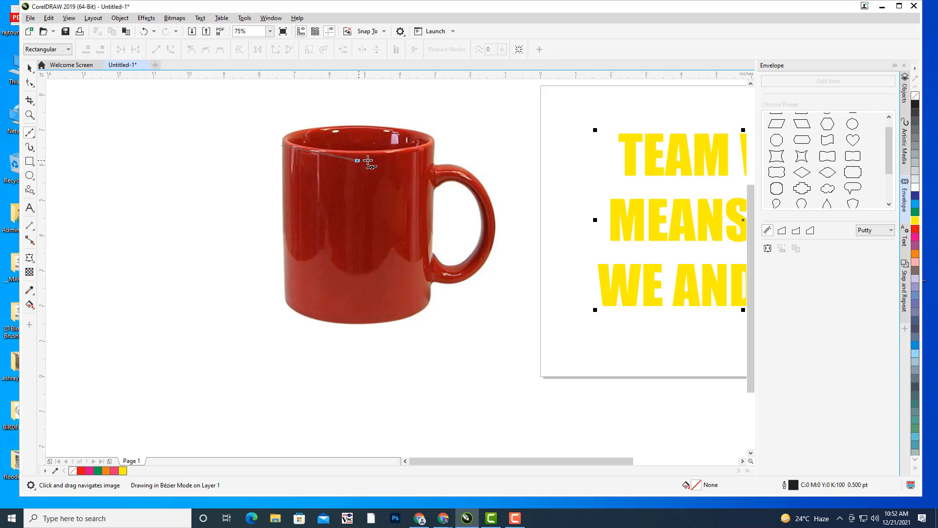
pyautogui.doubleClick(423, 153)
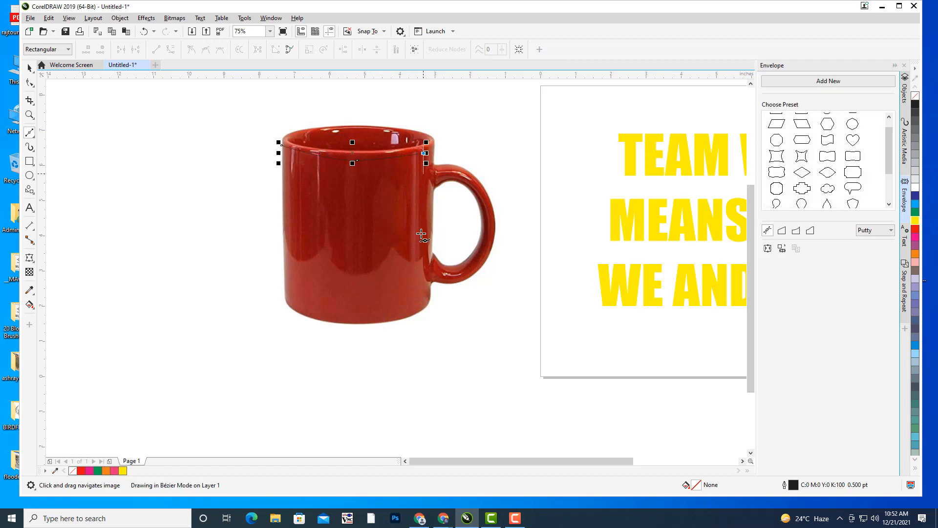
pyautogui.click(426, 302)
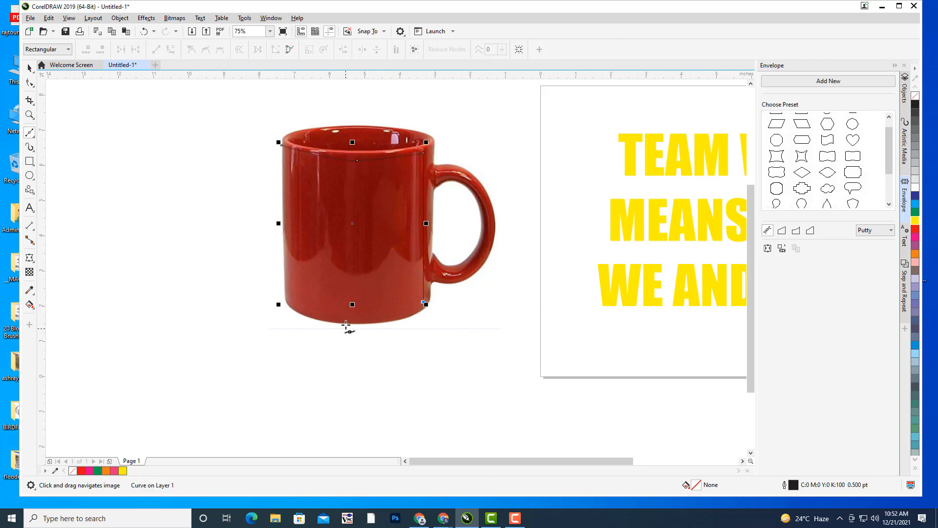
pyautogui.moveTo(345, 318); pyautogui.dragTo(327, 316)
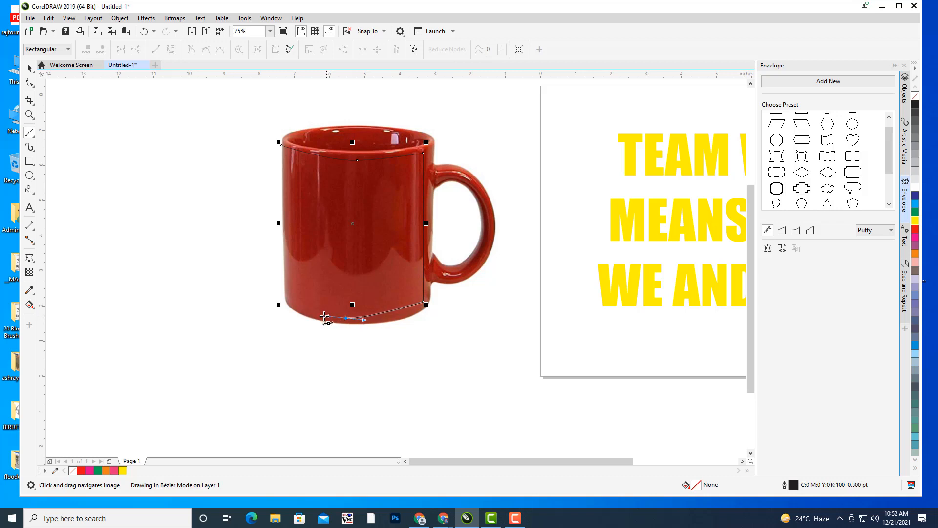
pyautogui.click(282, 296)
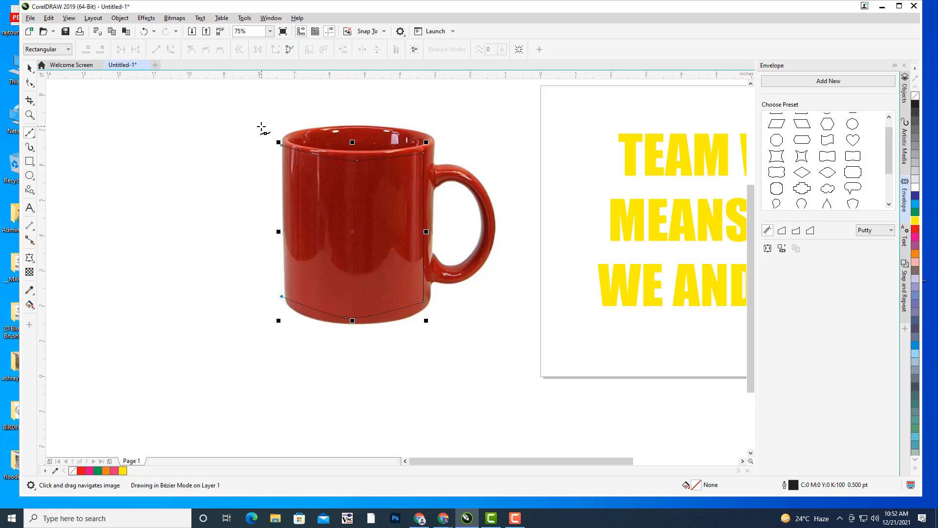
pyautogui.click(282, 144)
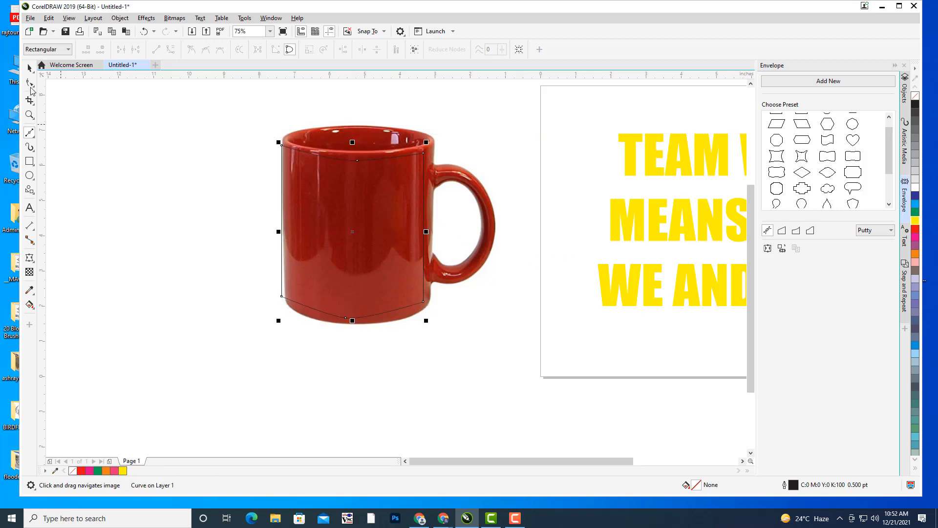
# - Align the outline's left corners with the mug and flatten its bottom curve
pyautogui.click(29, 83)
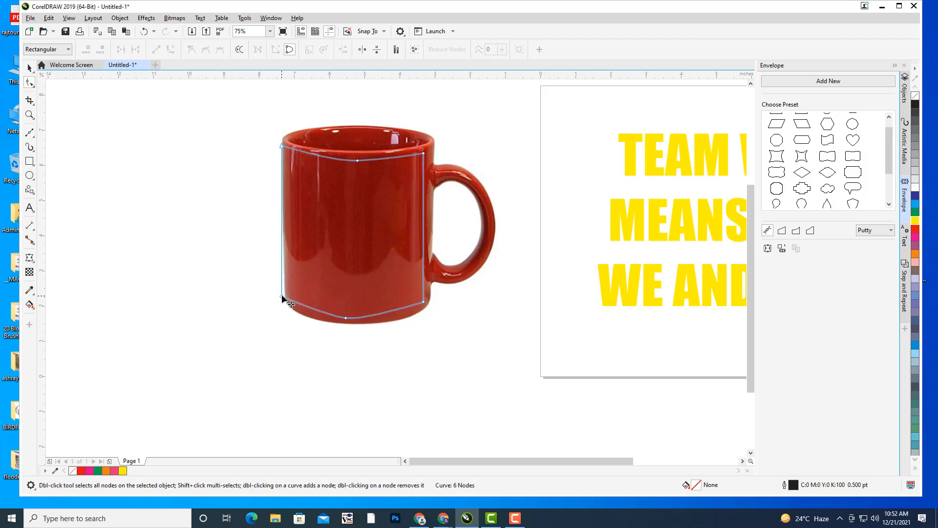
pyautogui.moveTo(282, 297); pyautogui.dragTo(287, 298)
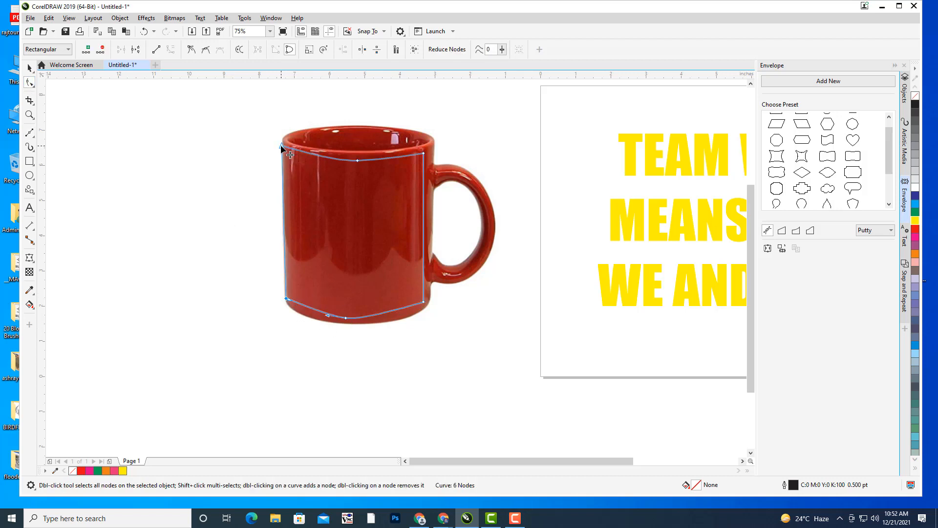
pyautogui.moveTo(281, 145); pyautogui.dragTo(389, 166)
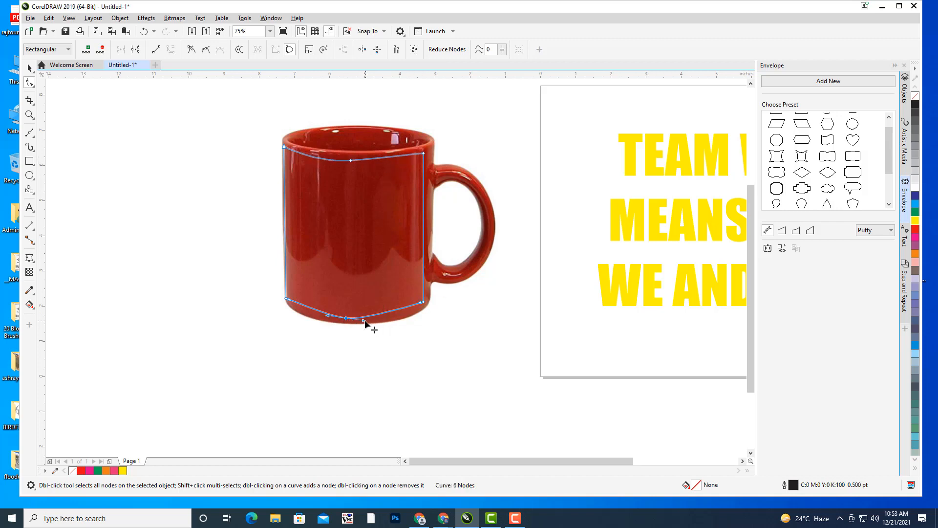
pyautogui.moveTo(364, 320)
pyautogui.mouseDown()
pyautogui.moveTo(380, 319)
pyautogui.moveTo(354, 318)
pyautogui.moveTo(360, 327)
pyautogui.mouseUp()
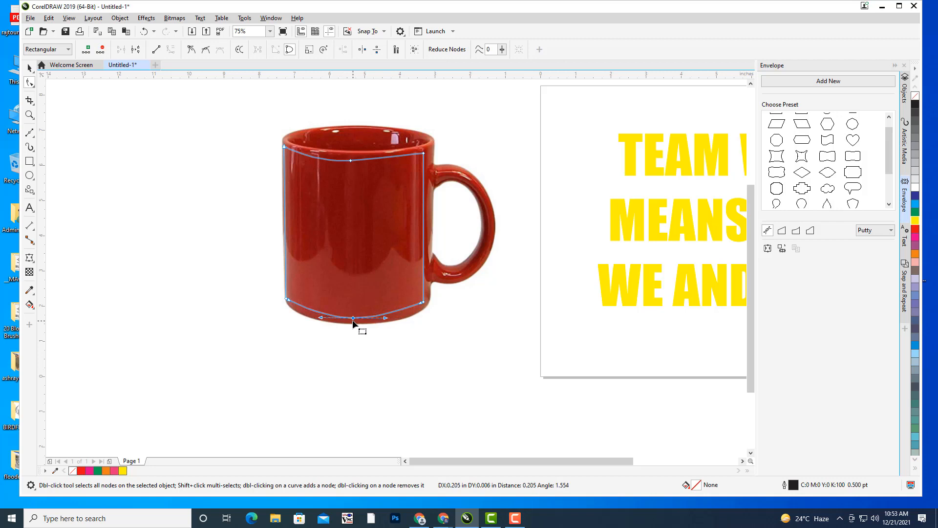
# - Fit the outline's bottom corners and lower curve onto the mug's base
pyautogui.click(286, 299)
pyautogui.moveTo(290, 302); pyautogui.dragTo(353, 318)
pyautogui.scroll(1, 357, 326)
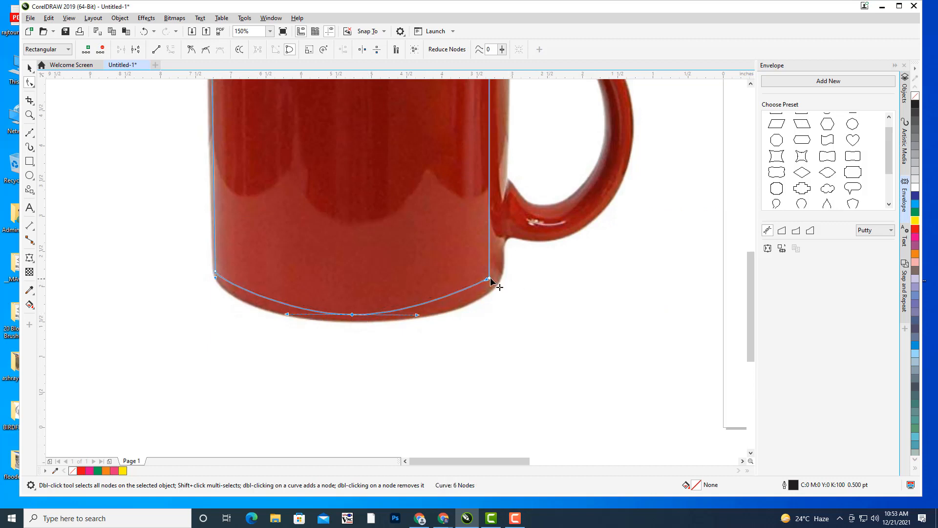
pyautogui.moveTo(491, 280); pyautogui.dragTo(490, 284)
pyautogui.scroll(-1, 351, 212)
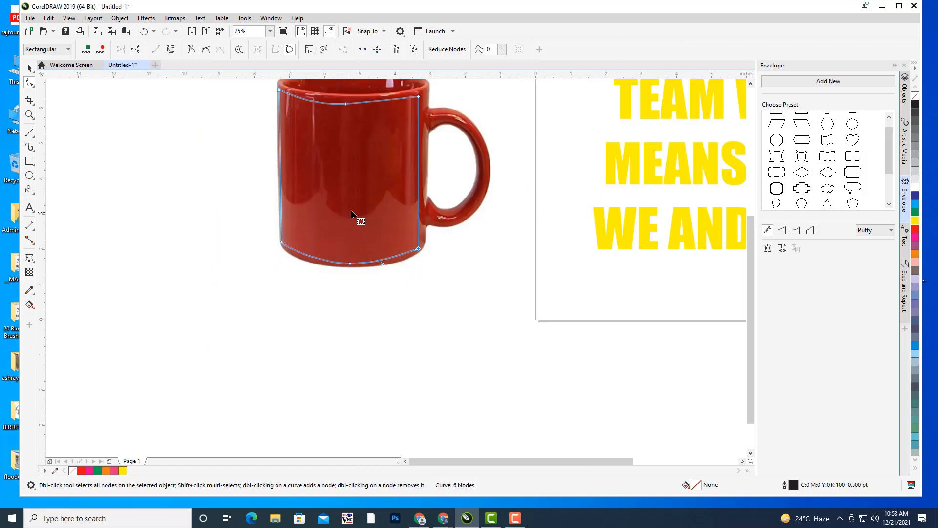
pyautogui.scroll(1, 351, 212)
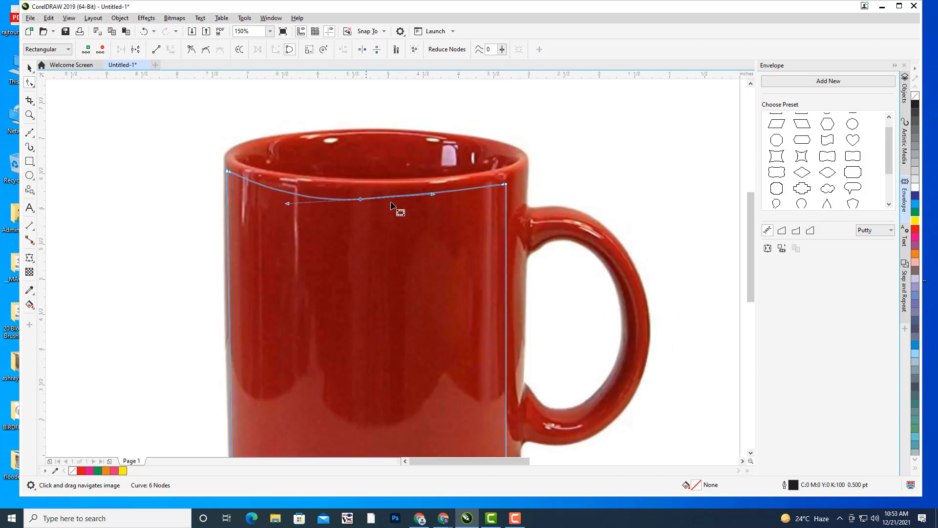
# - Reshape the top curve and its corners to follow the mug's rim, then flatten the bottom curve
pyautogui.moveTo(433, 194); pyautogui.dragTo(420, 202)
pyautogui.moveTo(300, 197); pyautogui.dragTo(300, 199)
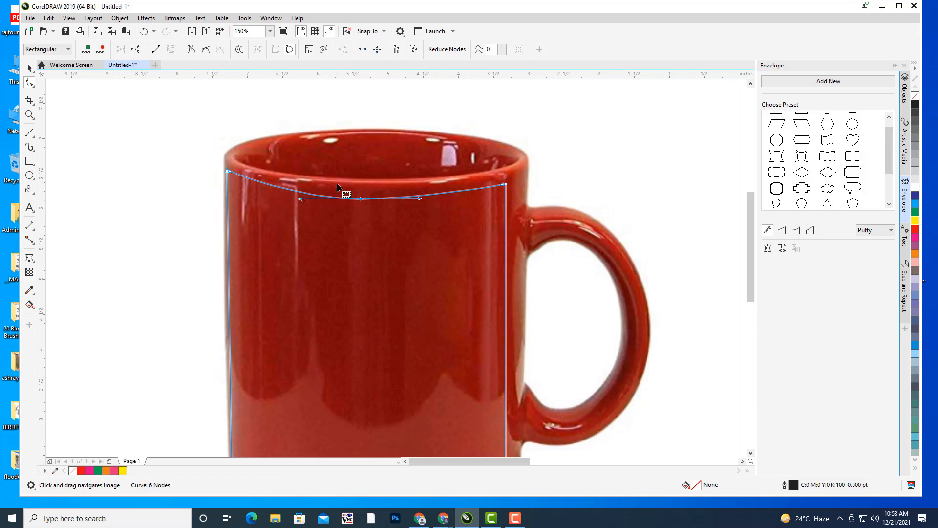
pyautogui.scroll(2, 341, 191)
pyautogui.moveTo(381, 214); pyautogui.dragTo(382, 205)
pyautogui.moveTo(674, 185); pyautogui.dragTo(673, 173)
pyautogui.scroll(-4, 464, 185)
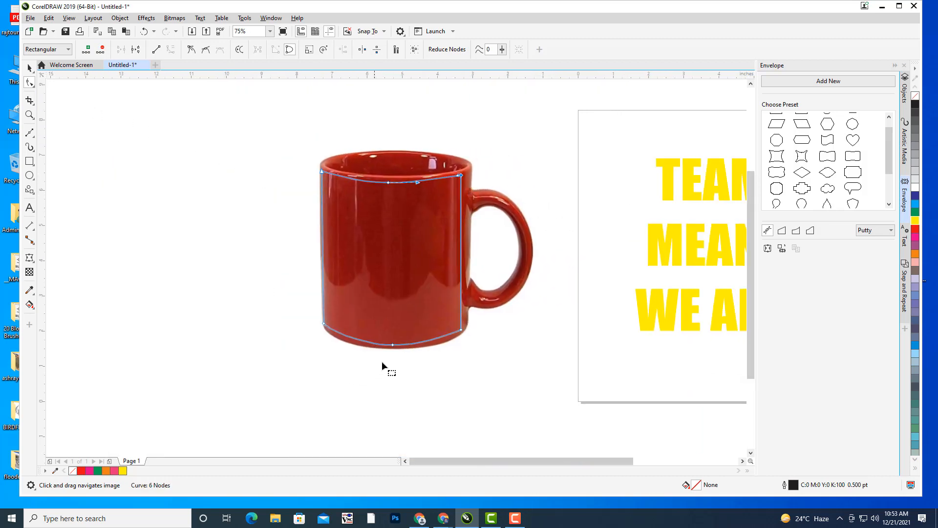
pyautogui.click(392, 345)
pyautogui.moveTo(361, 345); pyautogui.dragTo(389, 345)
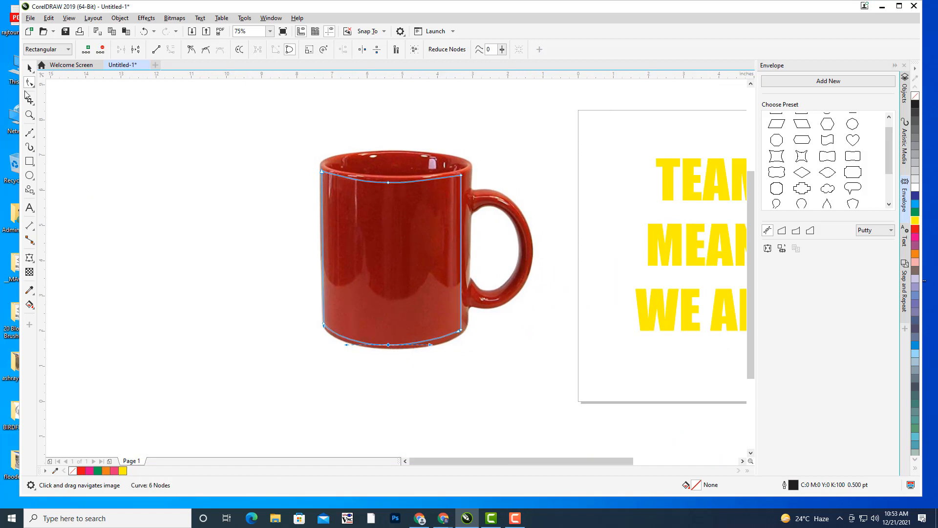
# - Move the finished curve aside with the Pick tool and select the yellow TEAM WORK text
pyautogui.click(30, 68)
pyautogui.moveTo(425, 278); pyautogui.dragTo(666, 271)
pyautogui.scroll(-1, 357, 268)
pyautogui.click(635, 344)
pyautogui.click(503, 261)
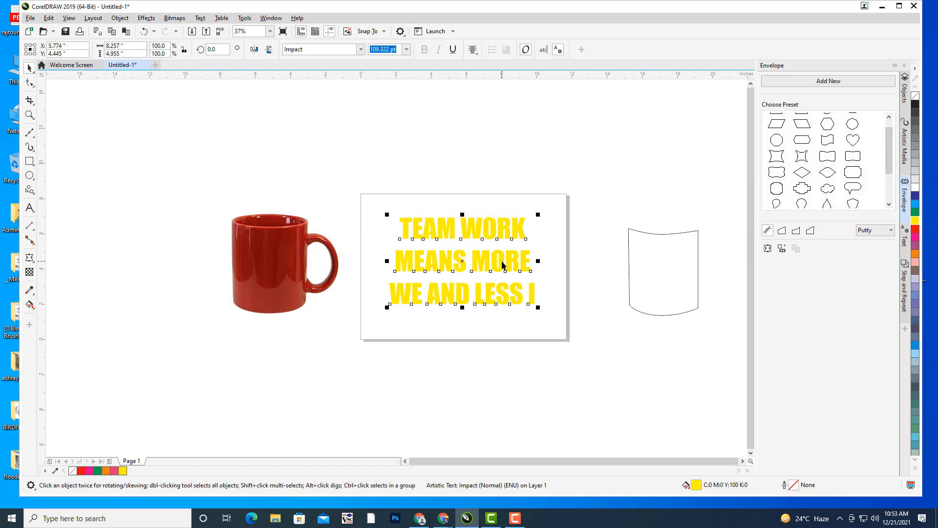
# - Apply the traced curve's shape to the text via the Envelope's Create envelope from
pyautogui.click(782, 250)
pyautogui.click(626, 255)
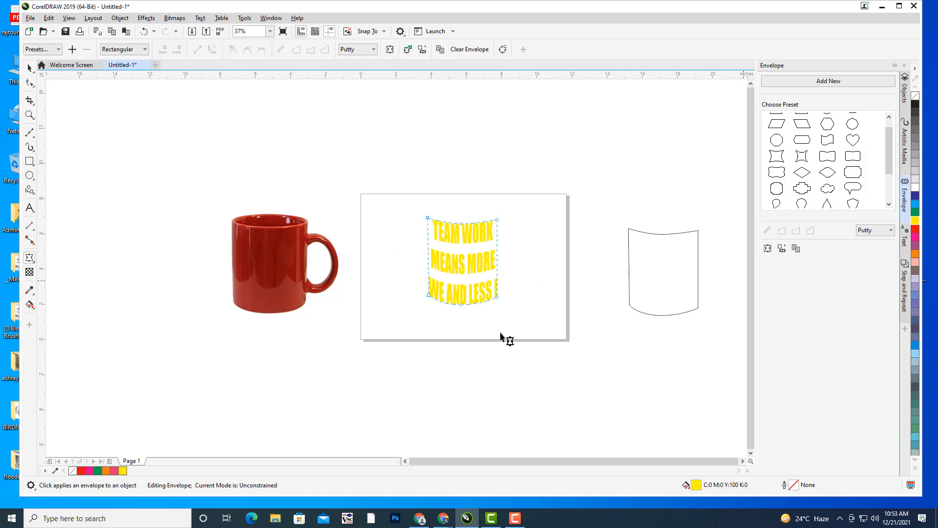
pyautogui.click(27, 69)
# - Move, shrink and widen the enveloped slogan to fit the red mug's body
pyautogui.moveTo(362, 265); pyautogui.dragTo(475, 221)
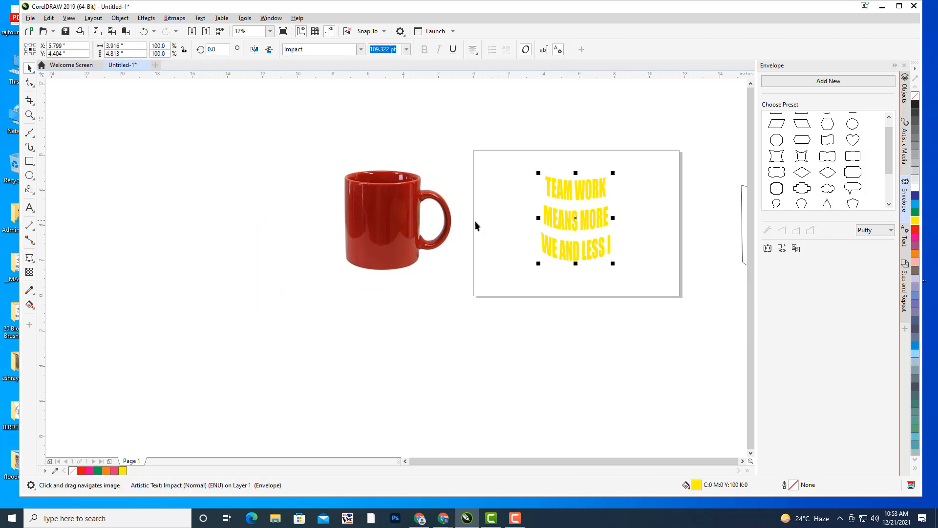
pyautogui.moveTo(577, 218); pyautogui.dragTo(428, 251)
pyautogui.scroll(2, 380, 225)
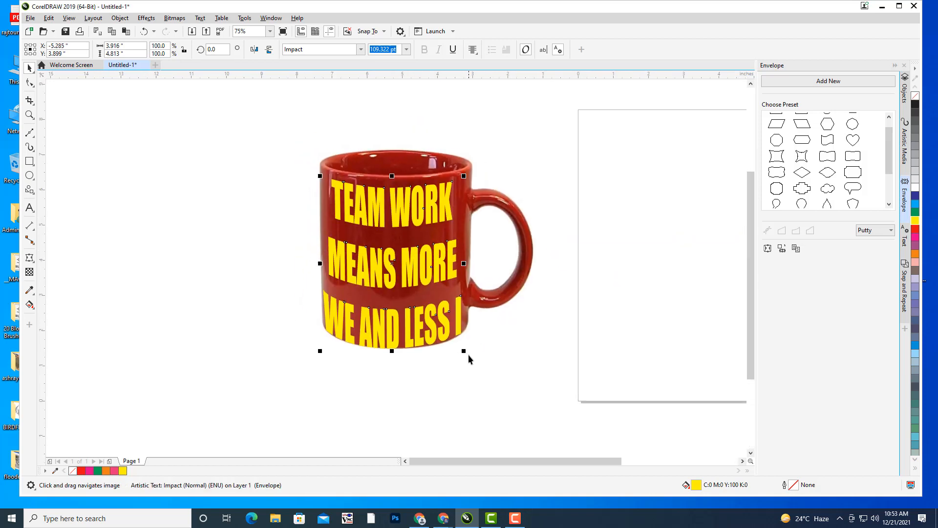
pyautogui.moveTo(464, 353); pyautogui.dragTo(461, 352)
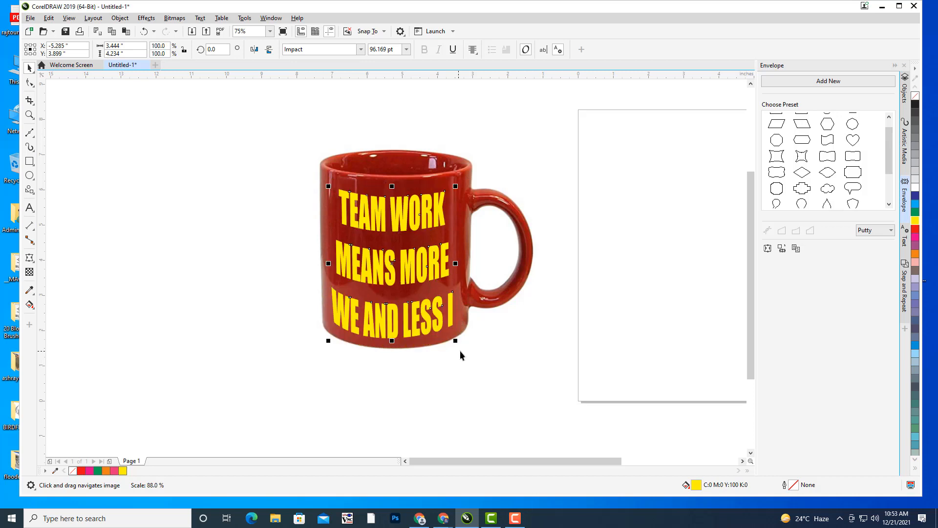
pyautogui.moveTo(391, 262); pyautogui.dragTo(392, 255)
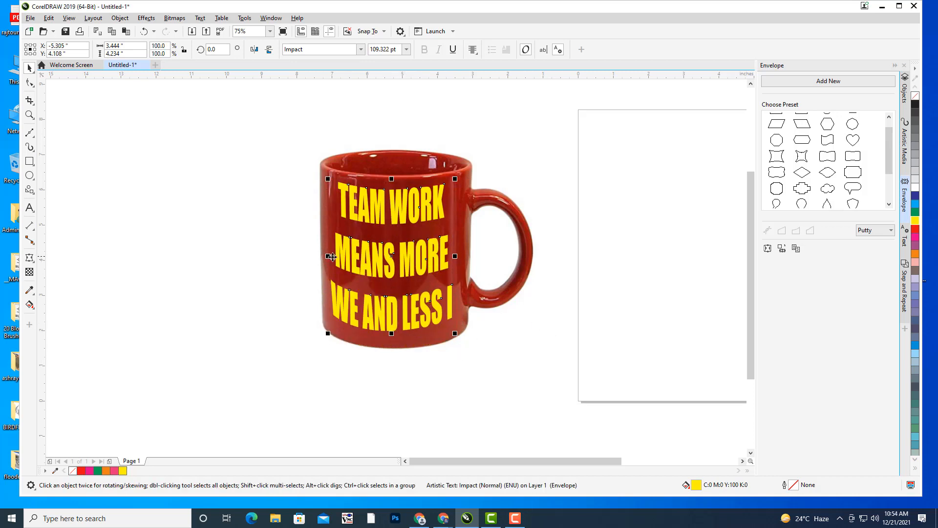
pyautogui.moveTo(328, 255); pyautogui.dragTo(315, 256)
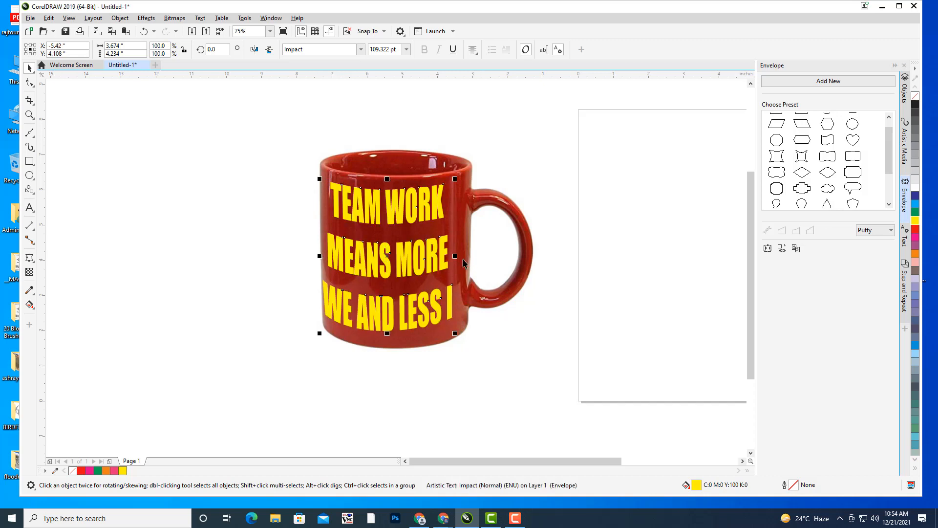
pyautogui.moveTo(461, 256); pyautogui.dragTo(462, 255)
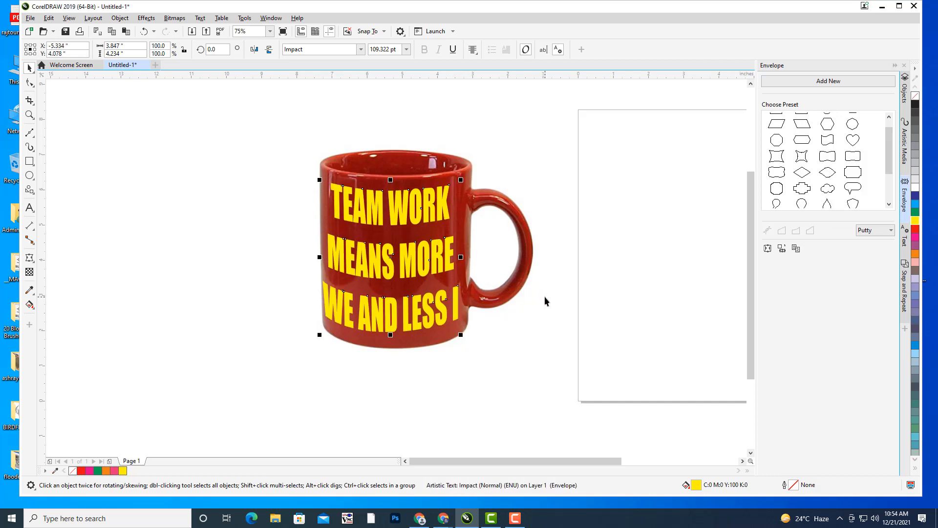
pyautogui.click(609, 330)
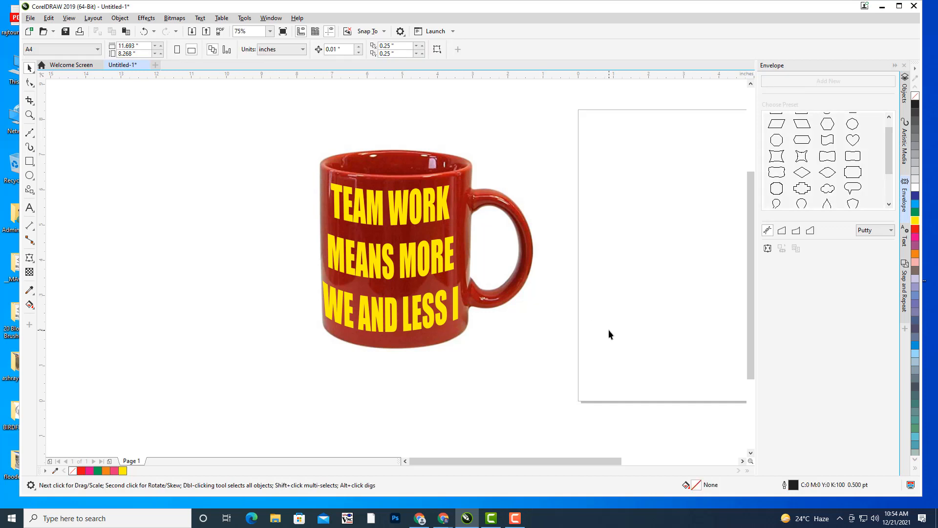
# - Delete the leftover traced curve
pyautogui.scroll(-3, 584, 258)
pyautogui.scroll(1, 544, 255)
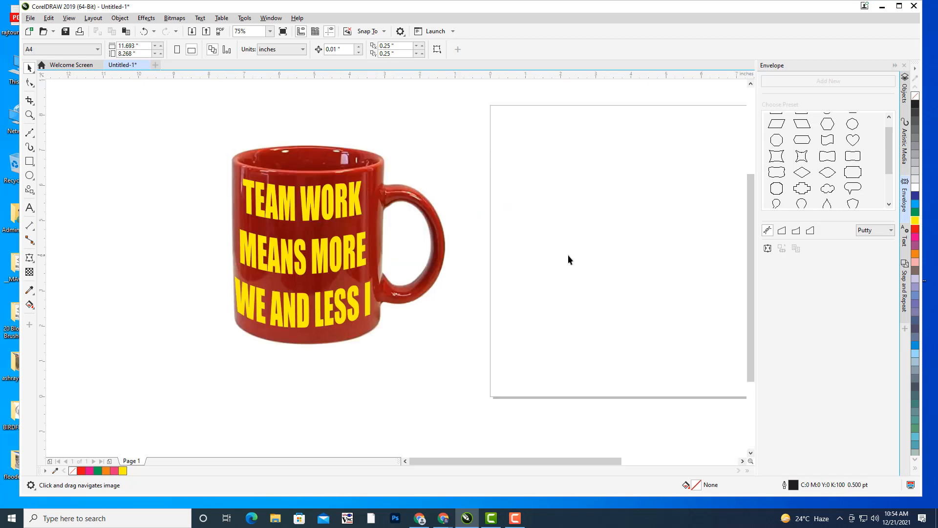
pyautogui.moveTo(607, 253); pyautogui.dragTo(421, 265)
pyautogui.scroll(-1, 433, 264)
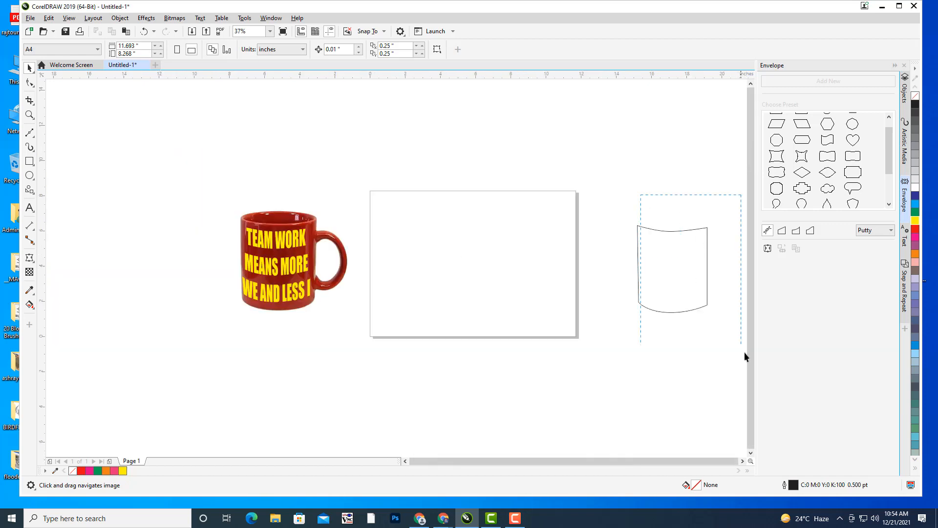
pyautogui.moveTo(744, 352); pyautogui.dragTo(729, 352)
pyautogui.click(694, 285)
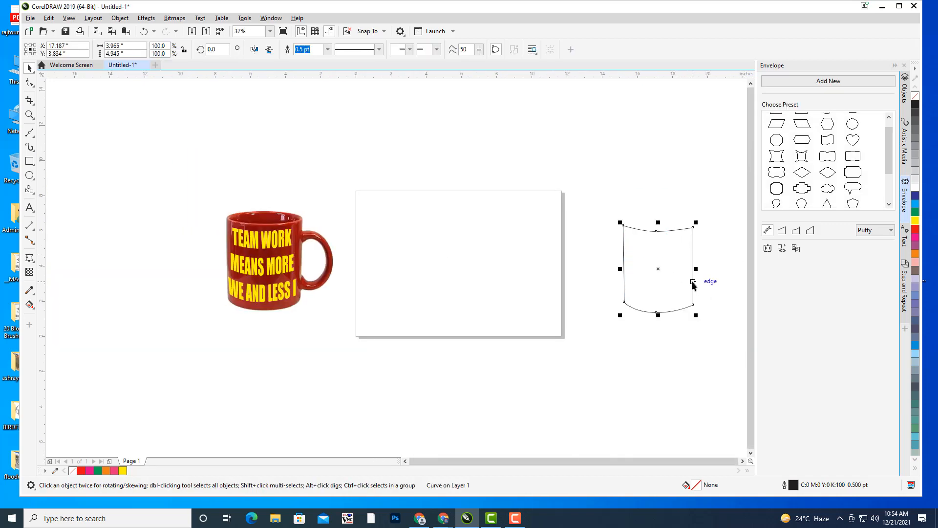
pyautogui.press('Delete')
# - Move the mug photo and its slogan together onto the page, nudged slightly up
pyautogui.moveTo(377, 371); pyautogui.dragTo(365, 368)
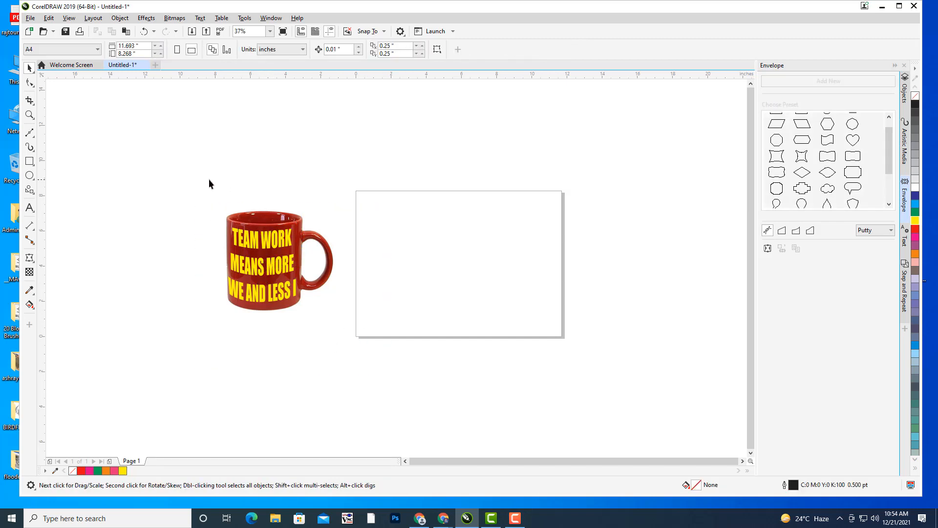
pyautogui.moveTo(210, 179); pyautogui.dragTo(374, 380)
pyautogui.moveTo(285, 276); pyautogui.dragTo(423, 263)
pyautogui.scroll(2, 513, 255)
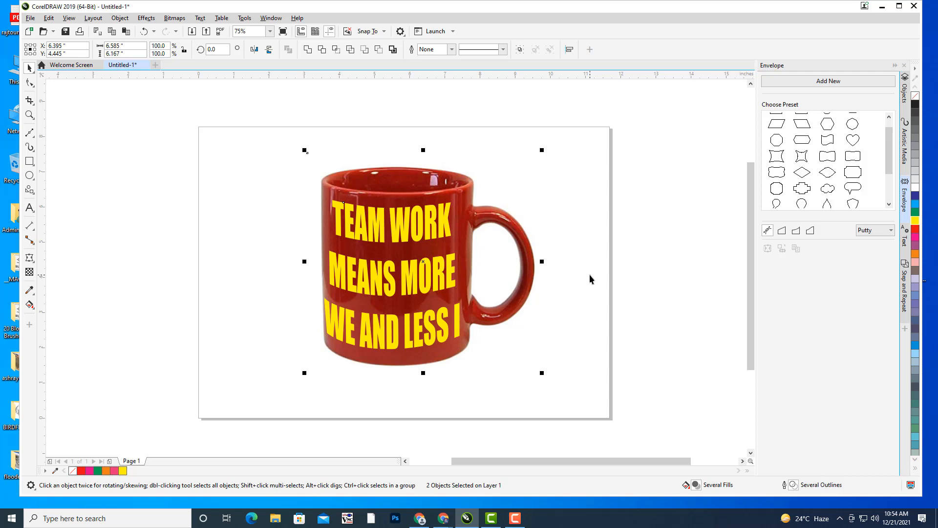
pyautogui.hotkey('ctrl', 'Up')
pyautogui.hotkey('ctrl', 'Up')
pyautogui.hotkey('ctrl', 'Up')
pyautogui.click(603, 272)
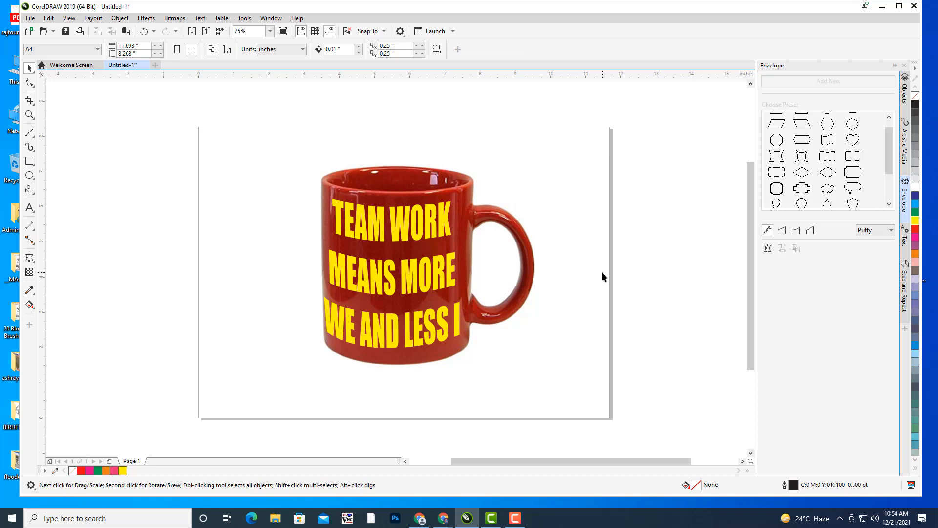
# - Pan and zoom to review the mug and slogan placed on the page
pyautogui.moveTo(605, 260); pyautogui.dragTo(649, 250)
pyautogui.scroll(-1, 601, 222)
pyautogui.scroll(1, 603, 218)
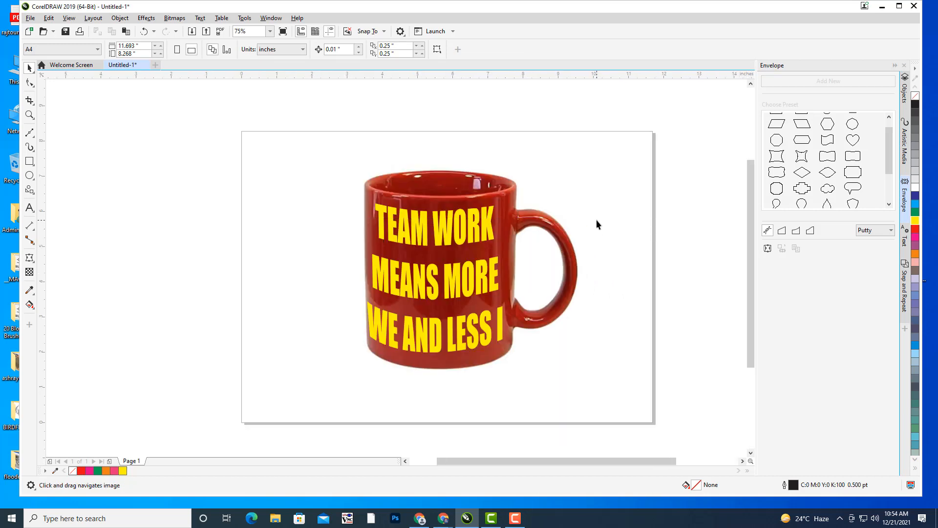
pyautogui.moveTo(597, 219); pyautogui.dragTo(601, 215)
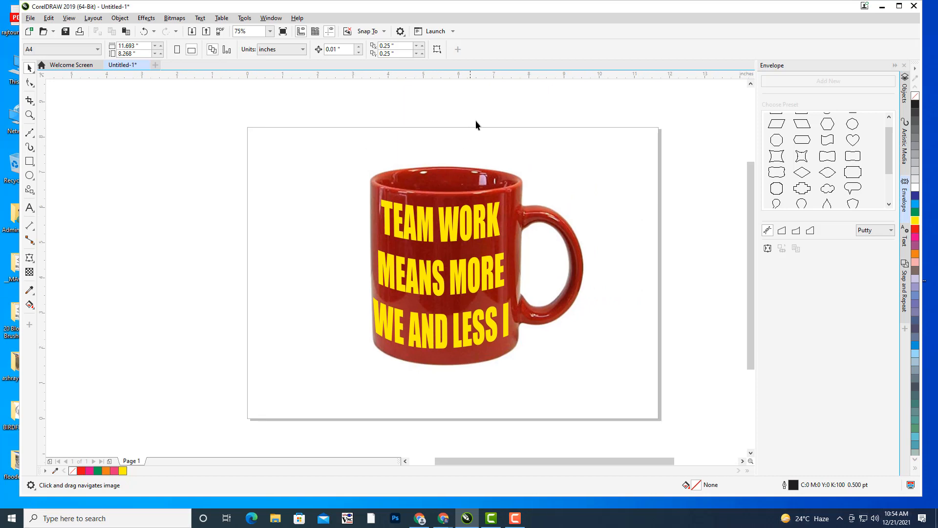
pyautogui.moveTo(476, 122); pyautogui.dragTo(541, 159)
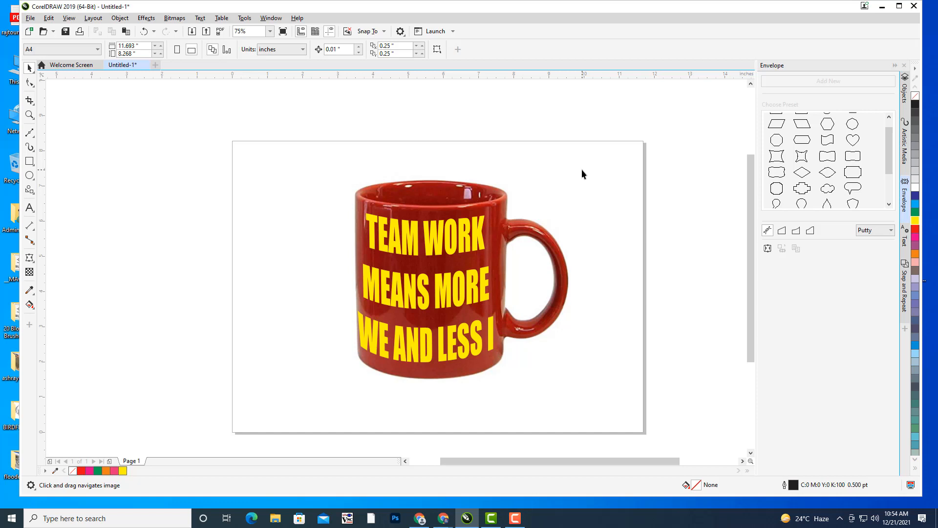
pyautogui.moveTo(353, 208); pyautogui.dragTo(391, 169)
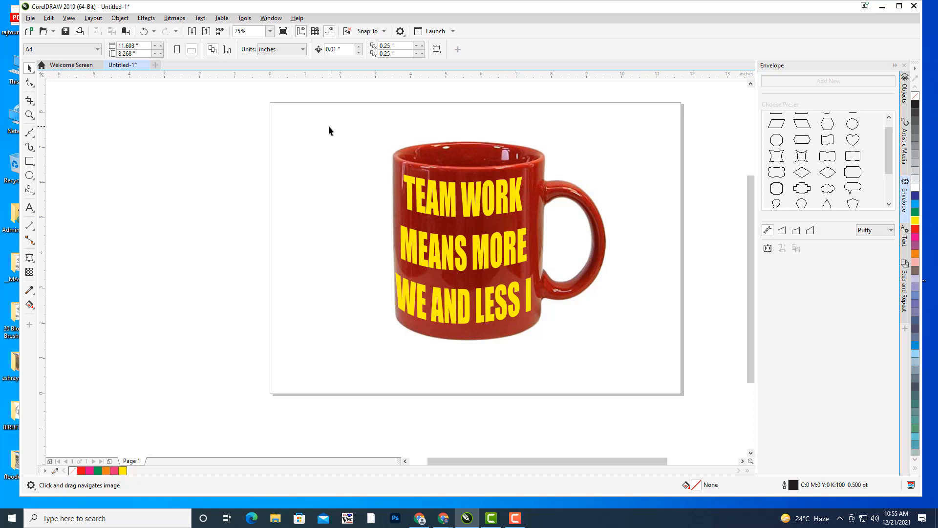
# - Delete the TEAM WORK mug picture and its yellow slogan, leaving the page blank
pyautogui.moveTo(463, 188); pyautogui.dragTo(507, 231)
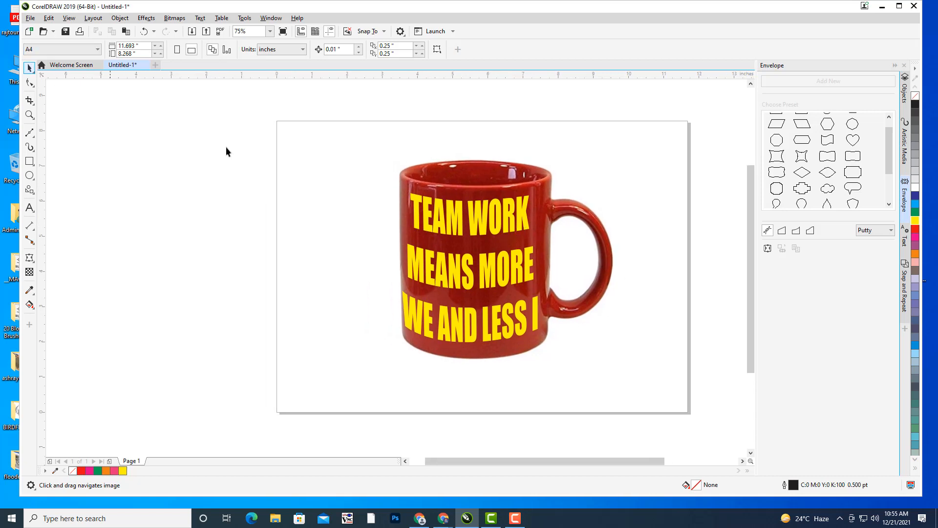
pyautogui.press('space')
pyautogui.moveTo(367, 137); pyautogui.dragTo(649, 392)
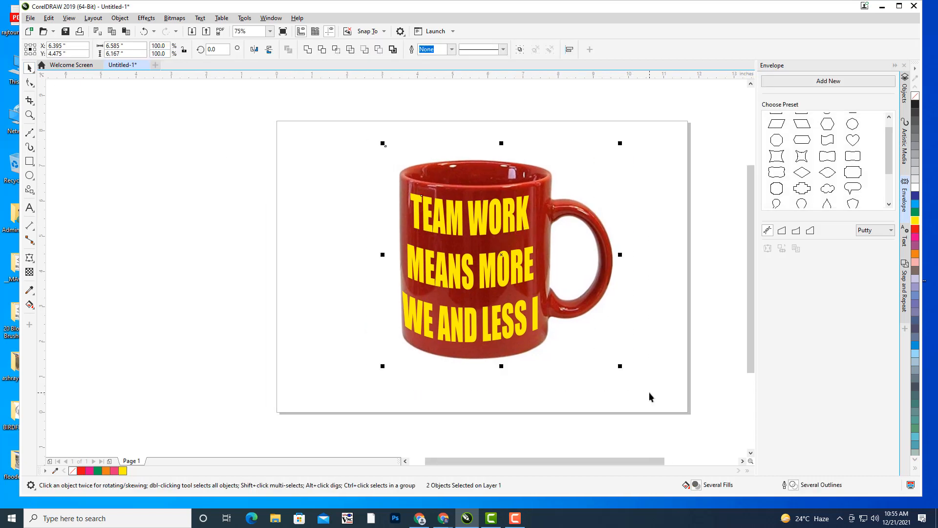
pyautogui.press('Delete')
pyautogui.press('h')
pyautogui.moveTo(452, 220); pyautogui.dragTo(400, 200)
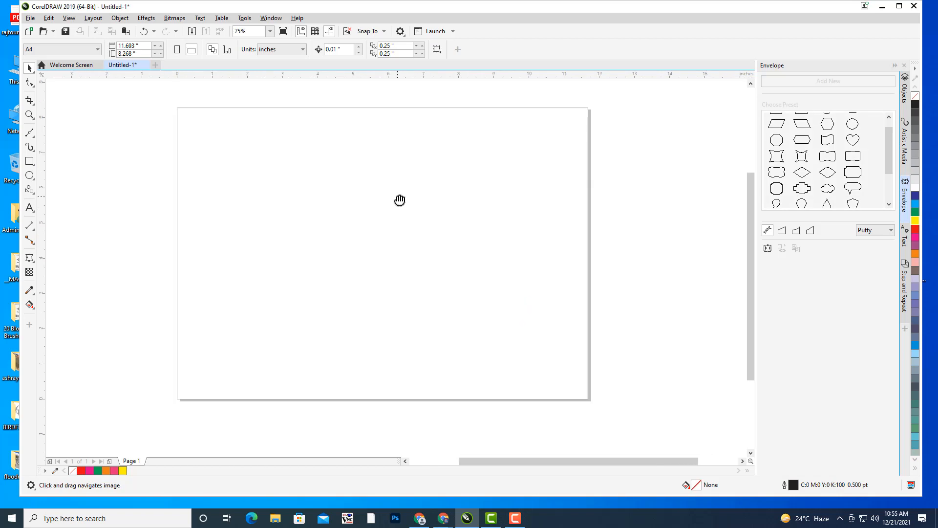
pyautogui.moveTo(455, 194); pyautogui.dragTo(487, 207)
pyautogui.click(29, 209)
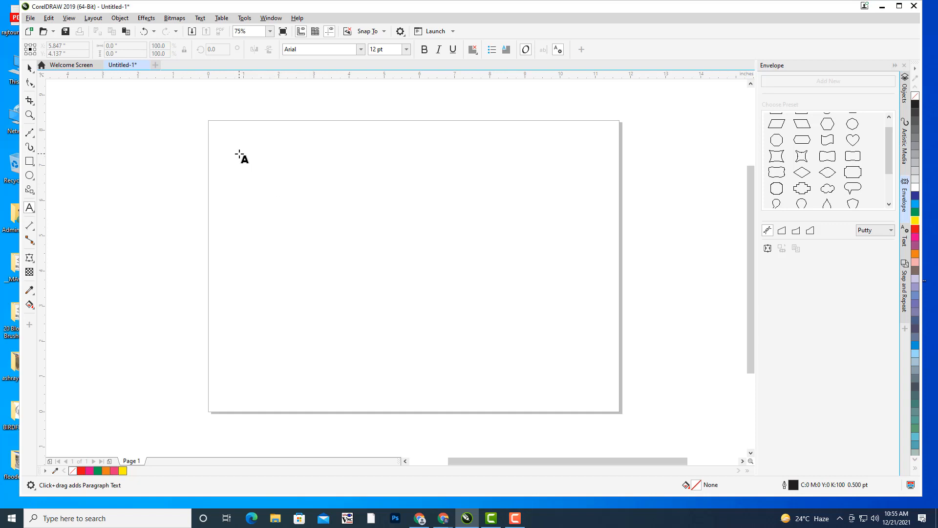
pyautogui.moveTo(240, 154); pyautogui.dragTo(551, 349)
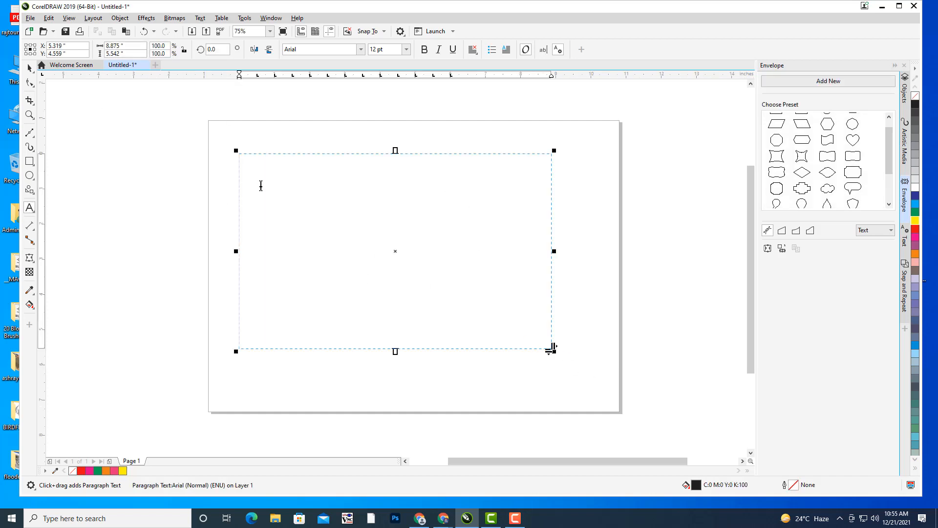
pyautogui.rightClick(276, 164)
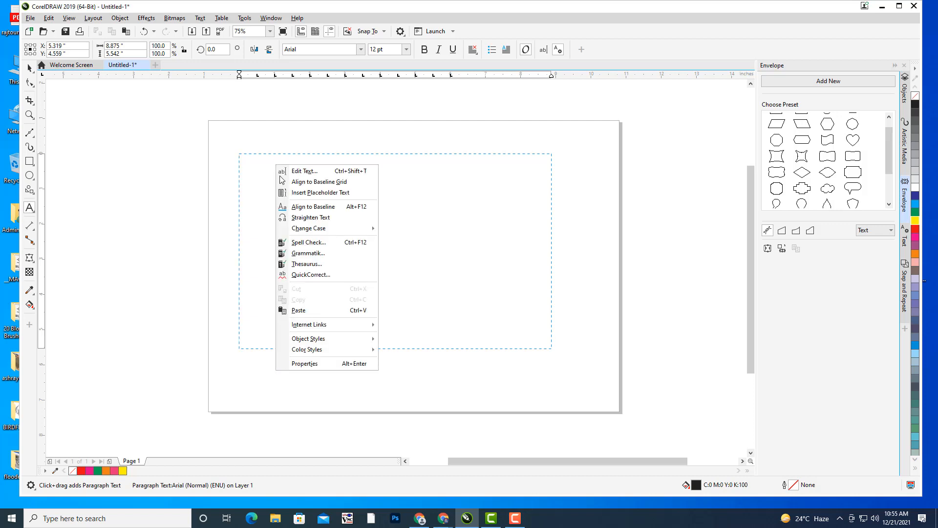
pyautogui.click(322, 193)
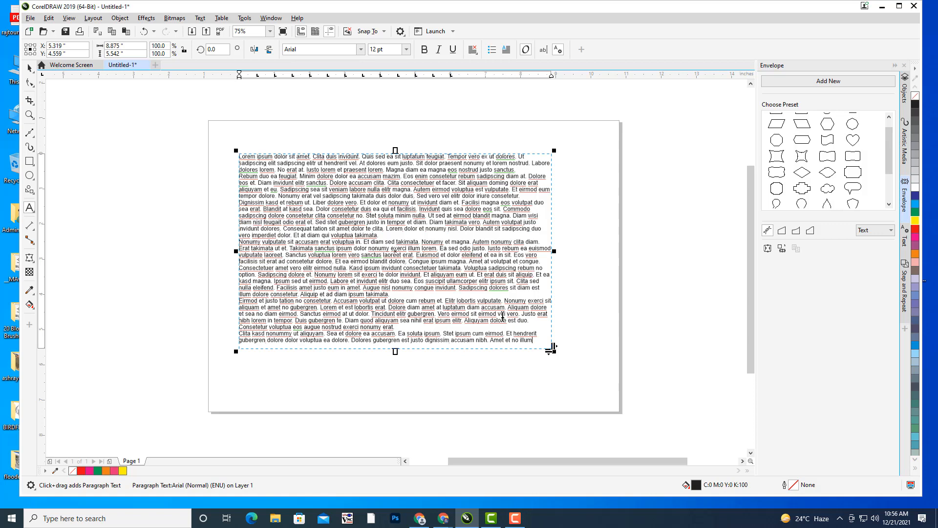
pyautogui.click(29, 67)
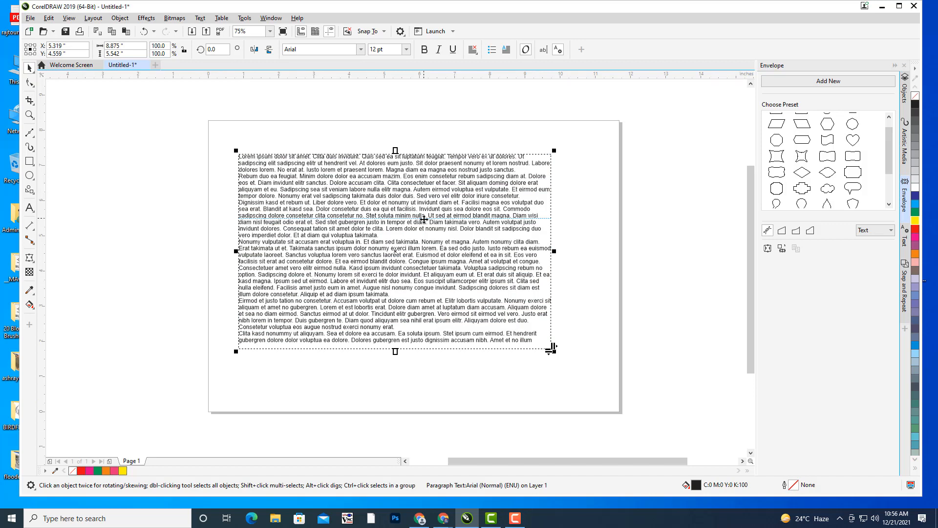
pyautogui.press('Delete')
pyautogui.moveTo(333, 192); pyautogui.dragTo(371, 211)
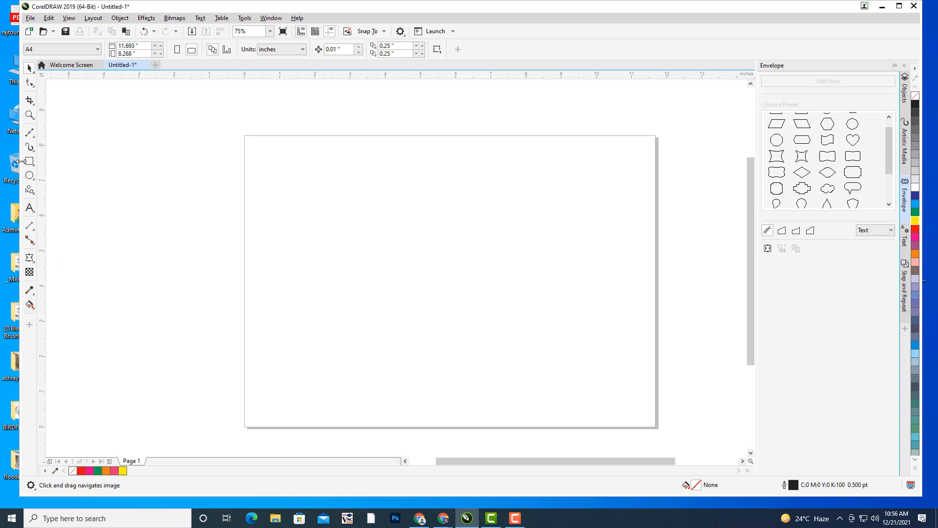
# - Draw a large heart from Common Shapes on the page and nudge it slightly left
pyautogui.click(29, 226)
pyautogui.click(31, 244)
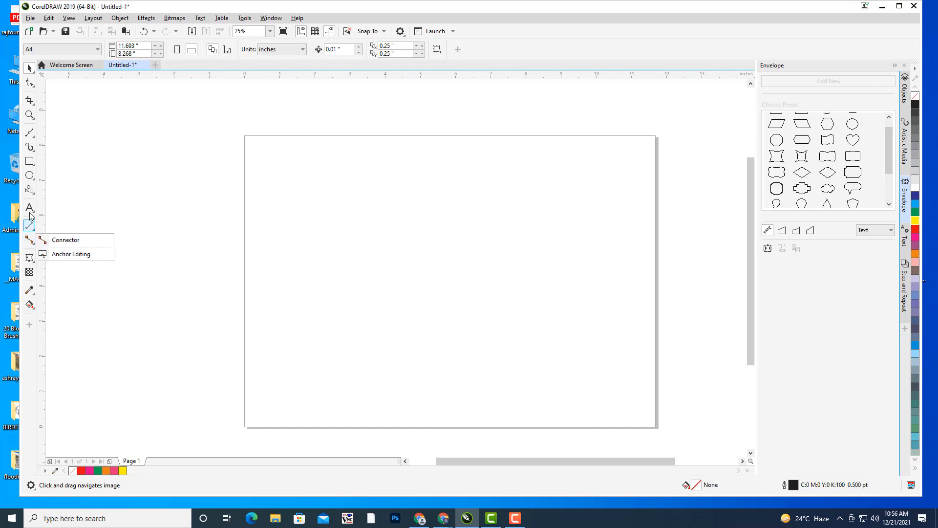
pyautogui.moveTo(31, 193)
pyautogui.click(68, 223)
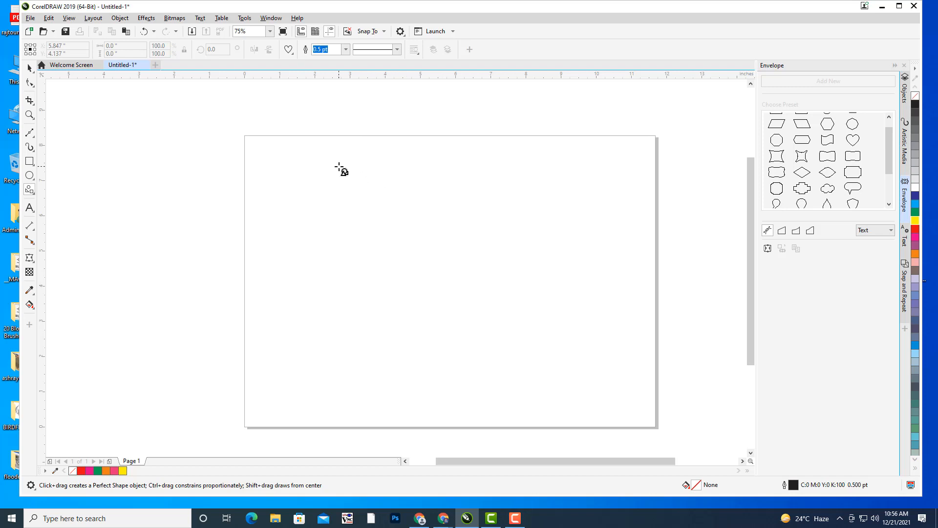
pyautogui.moveTo(335, 163); pyautogui.dragTo(580, 389)
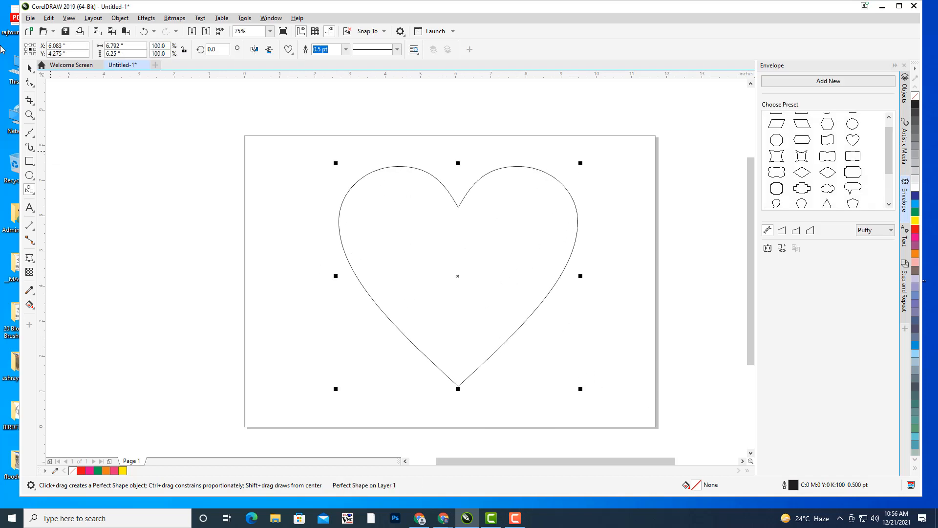
pyautogui.press('space')
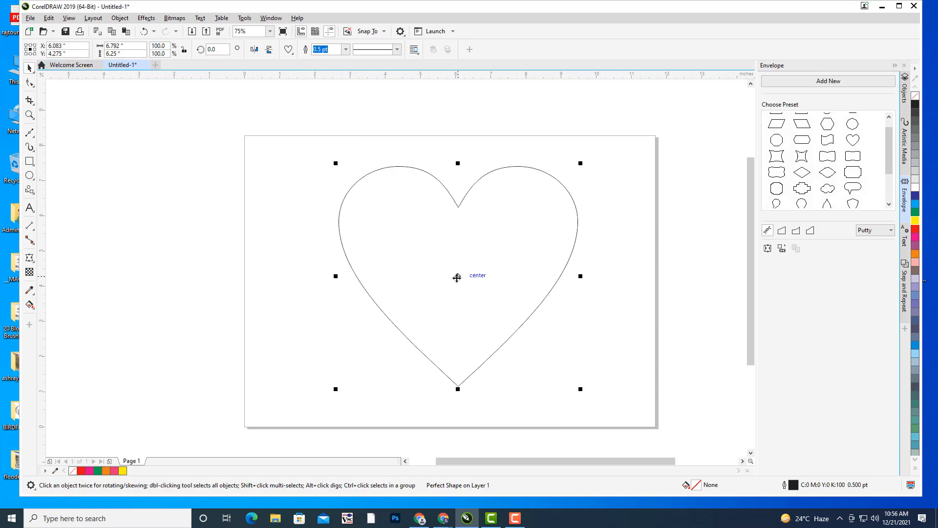
pyautogui.moveTo(457, 274)
pyautogui.mouseDown()
pyautogui.moveTo(442, 285)
pyautogui.moveTo(441, 275)
pyautogui.mouseUp()
pyautogui.click(30, 207)
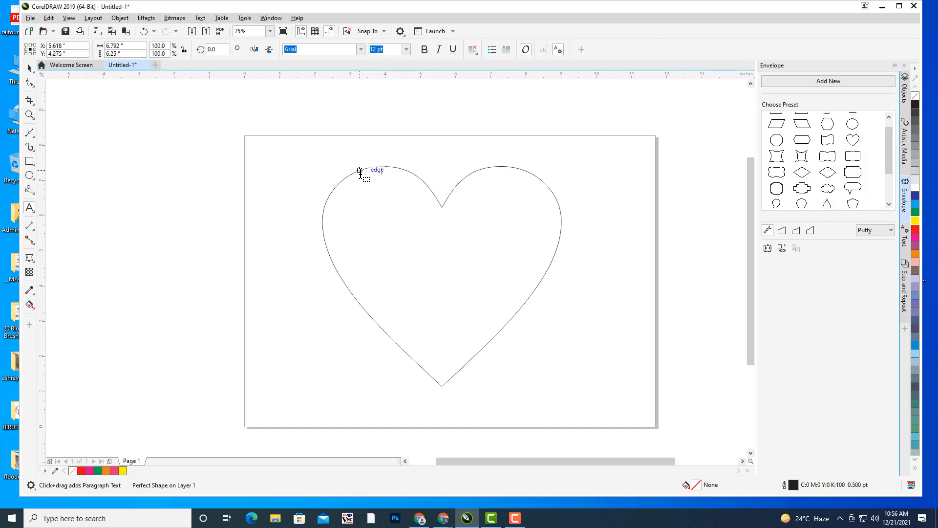
# - Turn the heart into a paragraph text frame filled with placeholder text
pyautogui.click(360, 172)
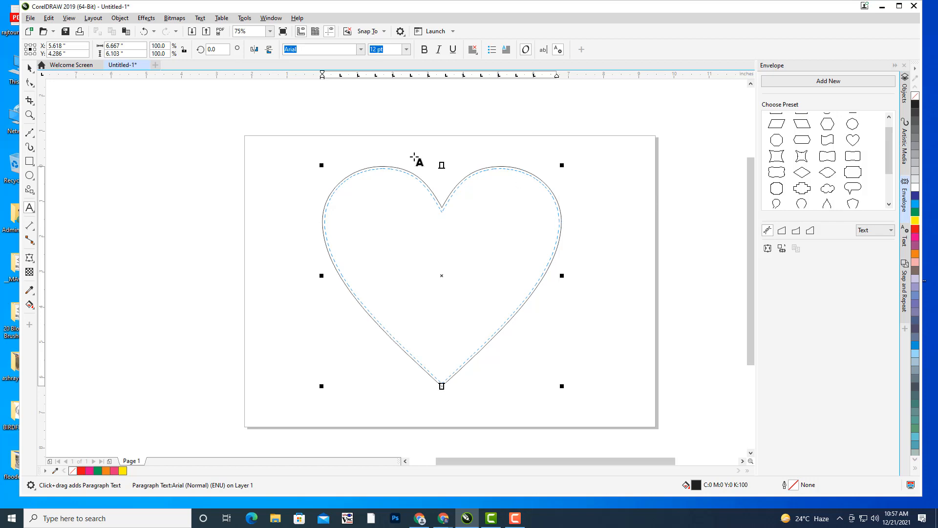
pyautogui.click(386, 167)
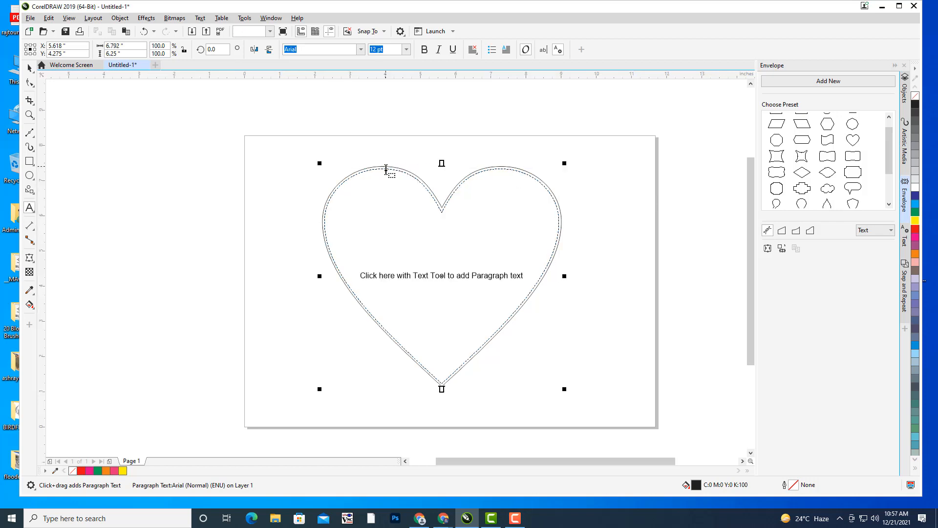
pyautogui.rightClick(387, 169)
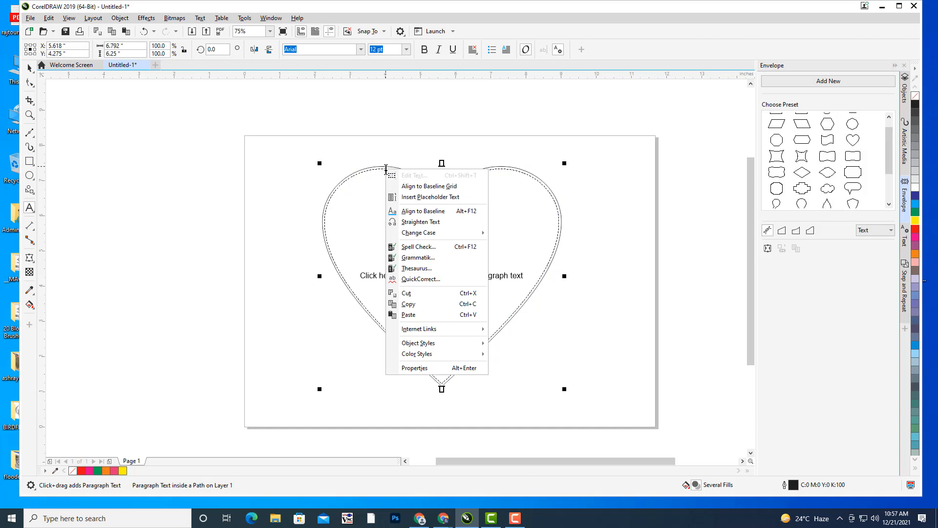
pyautogui.click(430, 197)
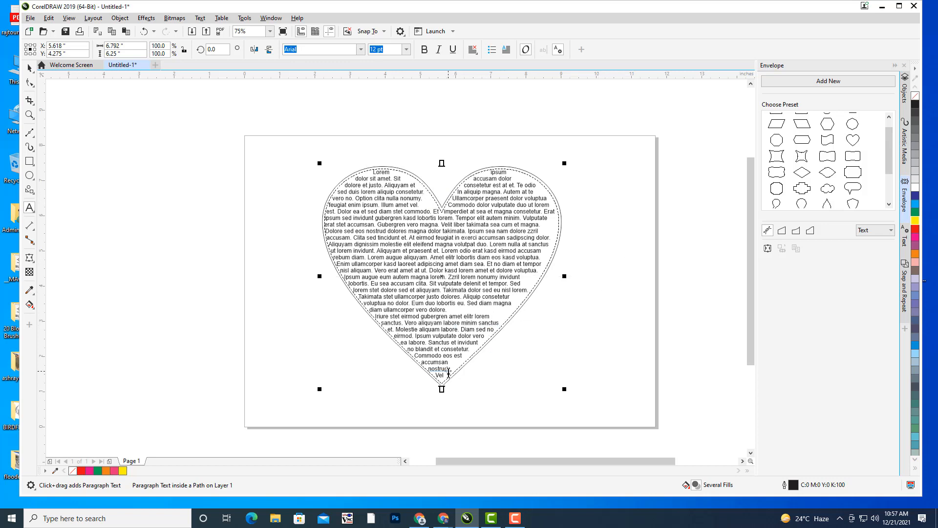
# - Center the heart's text and set it to Times New Roman 16 pt
pyautogui.moveTo(448, 373); pyautogui.dragTo(361, 171)
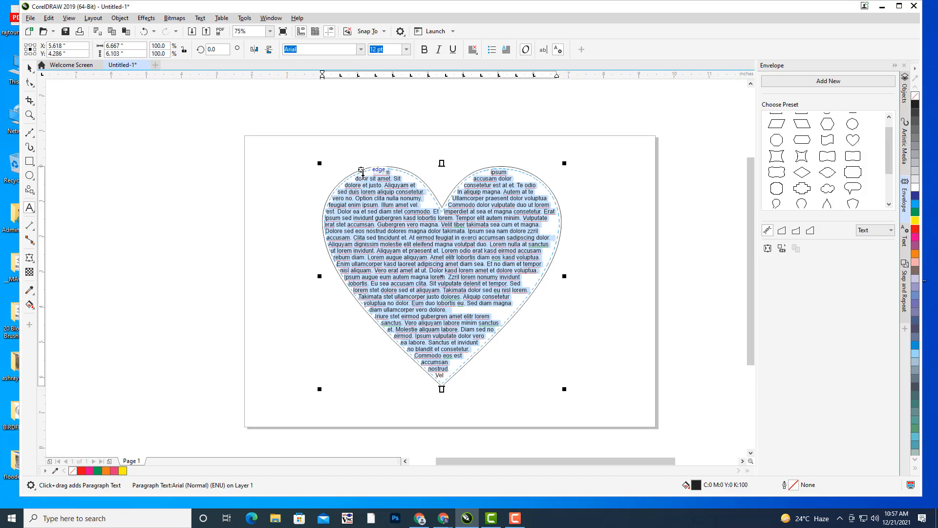
pyautogui.click(472, 51)
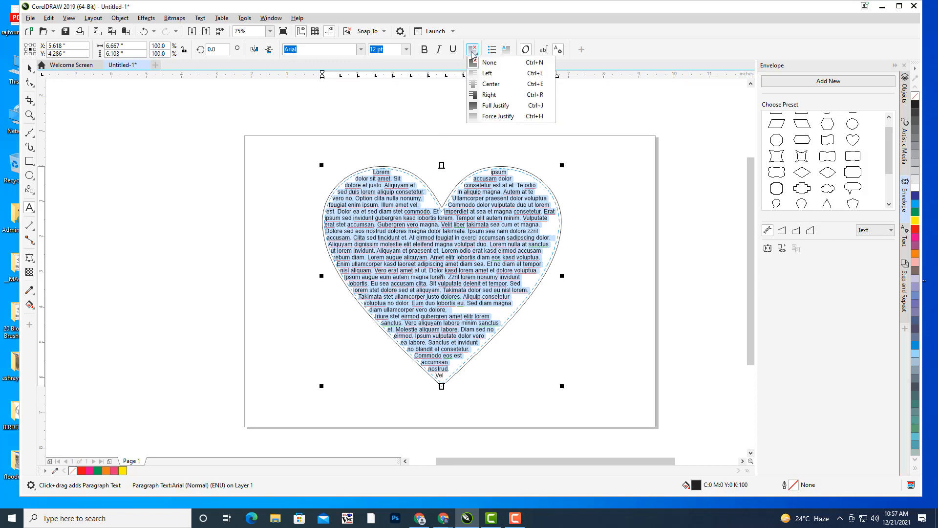
pyautogui.click(490, 84)
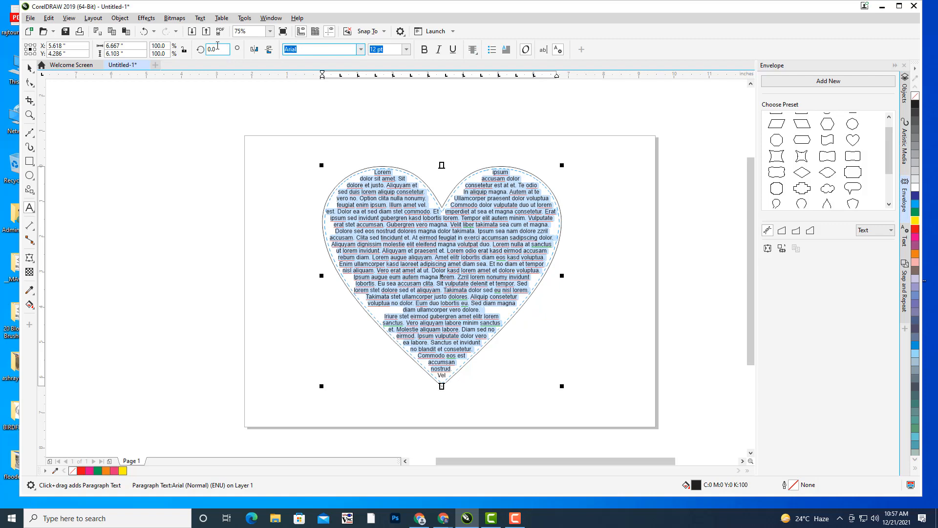
pyautogui.write('Times New Roman')
pyautogui.press('Return')
pyautogui.click(407, 51)
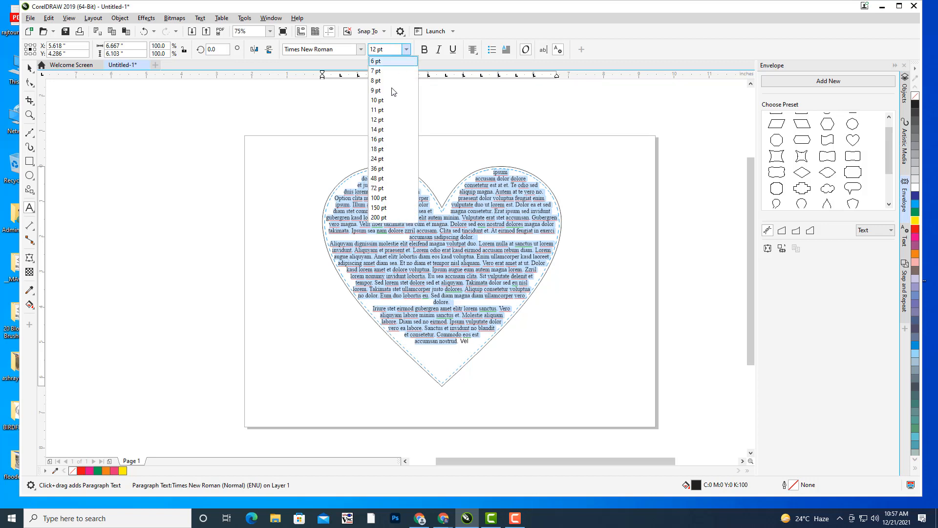
pyautogui.click(386, 141)
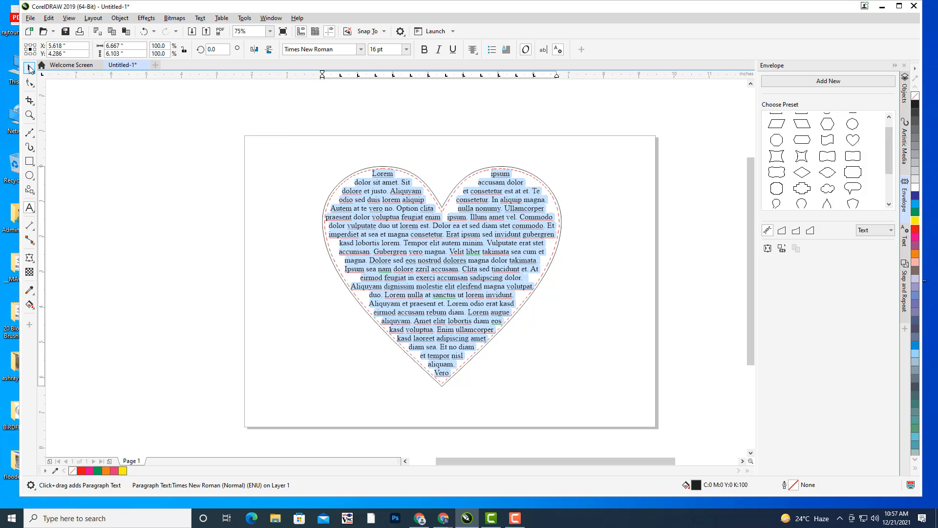
pyautogui.press('Escape')
pyautogui.press('Escape')
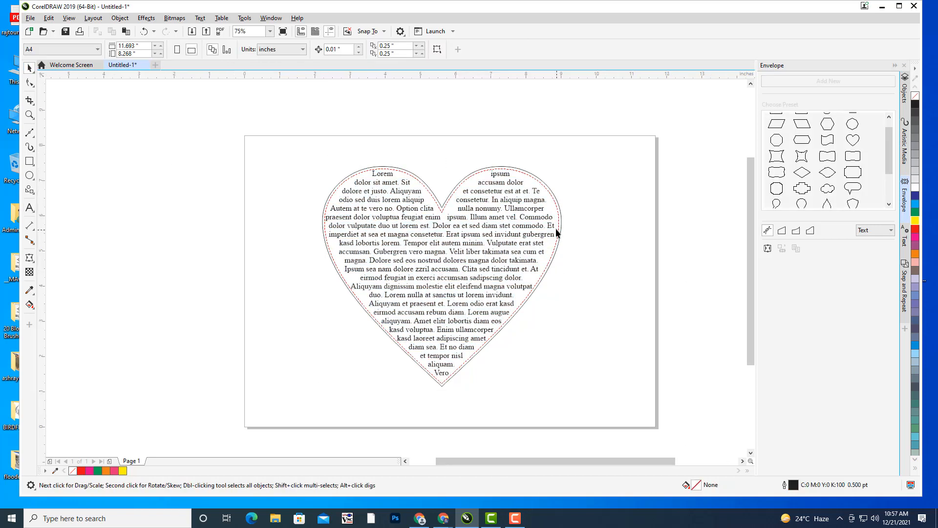
# - Convert the heart and its text to curves, then delete the heart outline
pyautogui.click(529, 214)
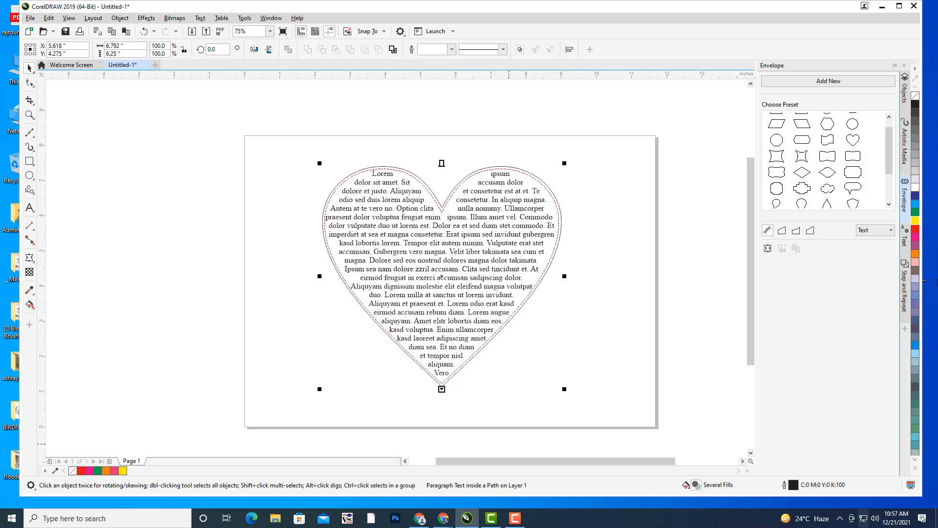
pyautogui.click(906, 94)
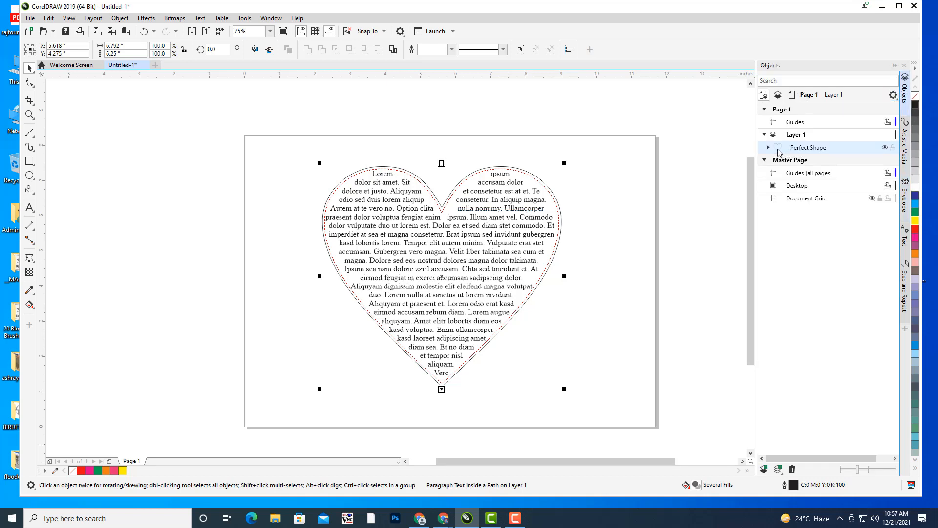
pyautogui.click(769, 147)
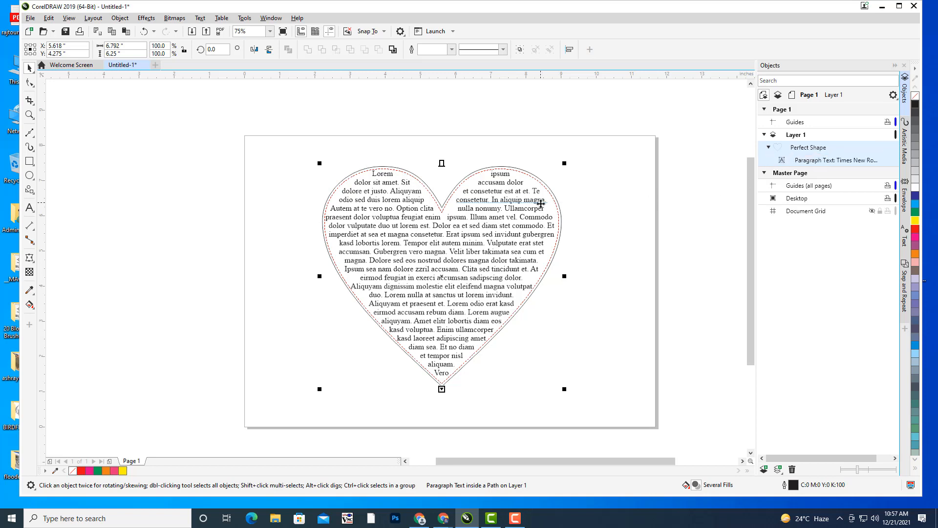
pyautogui.hotkey('ctrl', 'q')
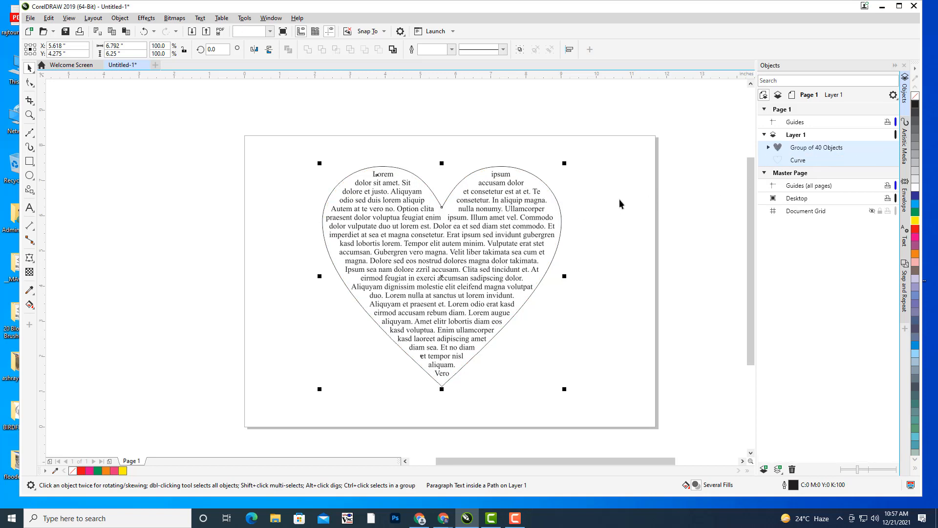
pyautogui.click(619, 198)
pyautogui.click(555, 197)
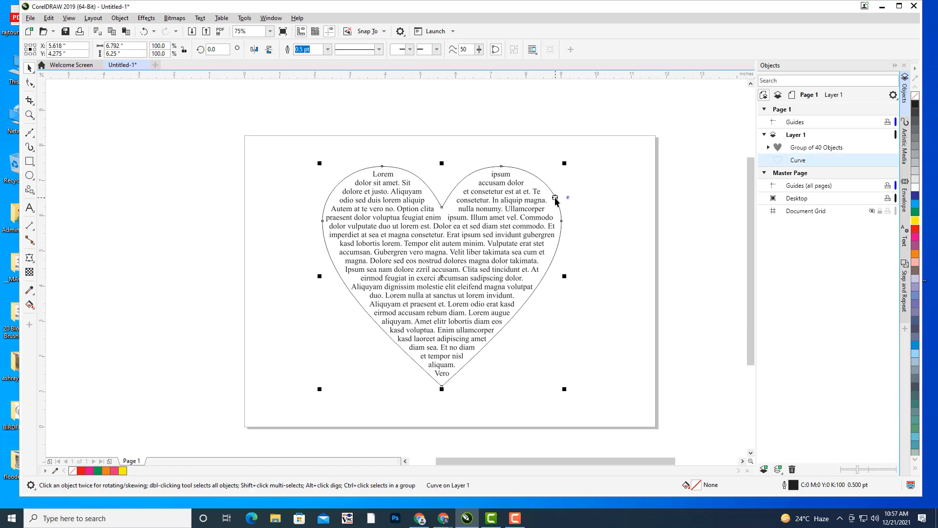
pyautogui.press('Delete')
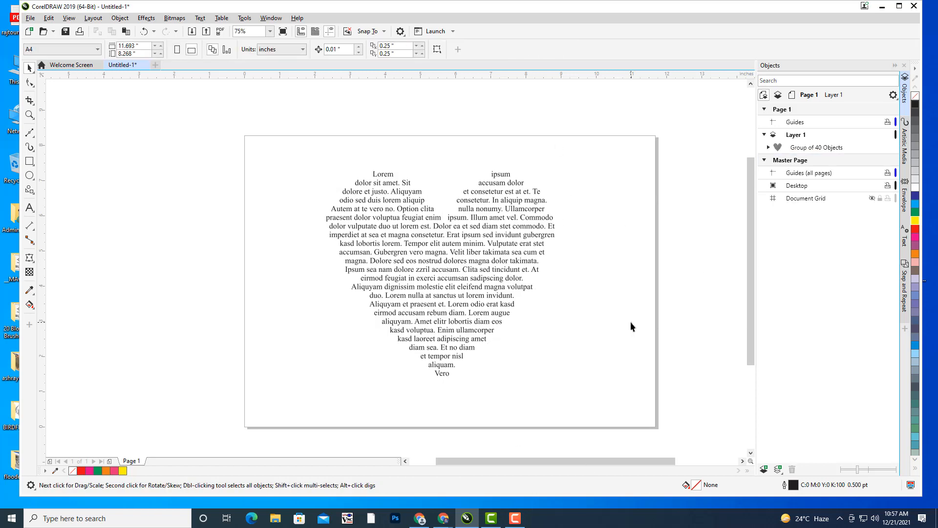
# - Move the heart-shaped text group off the page to the left
pyautogui.click(501, 244)
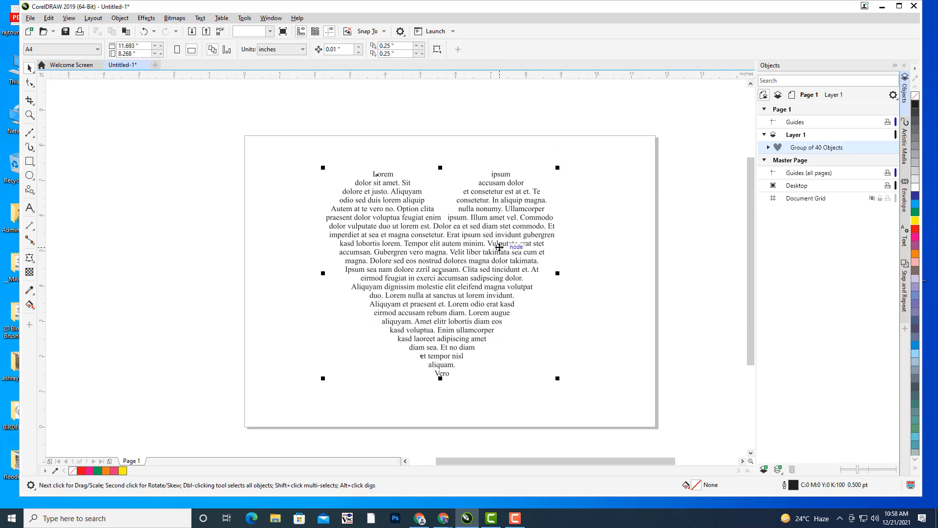
pyautogui.moveTo(501, 243); pyautogui.dragTo(137, 224)
pyautogui.click(464, 275)
# - Draw a five-pointed star outline across the page with the Star tool
pyautogui.moveTo(466, 275); pyautogui.dragTo(505, 270)
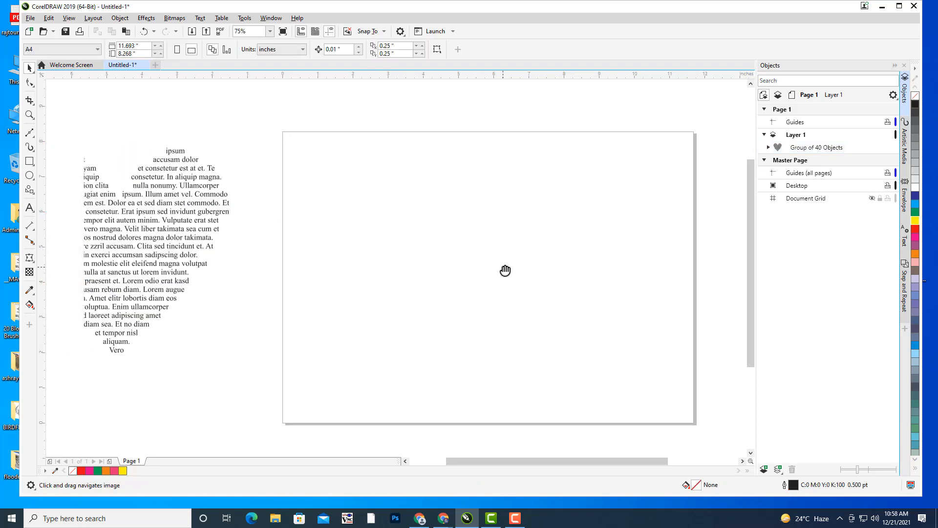
pyautogui.click(33, 190)
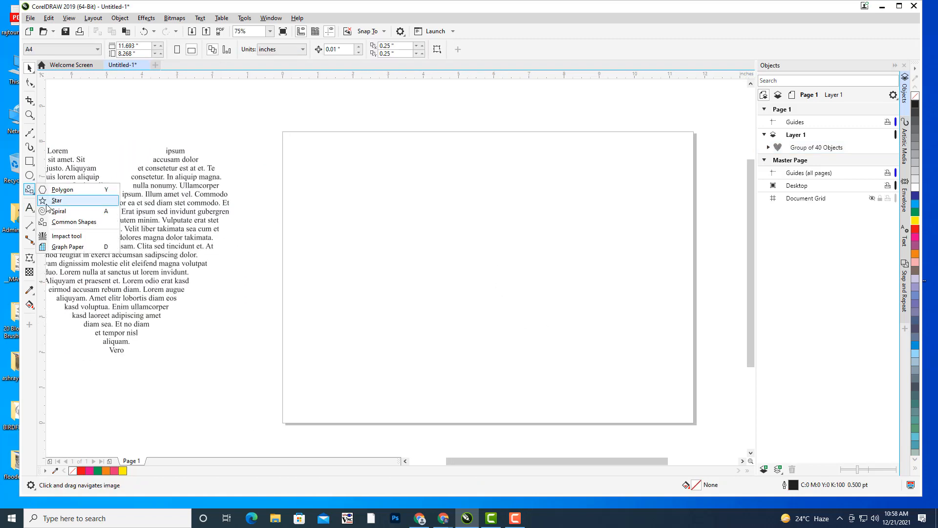
pyautogui.click(53, 203)
pyautogui.moveTo(487, 273); pyautogui.dragTo(463, 270)
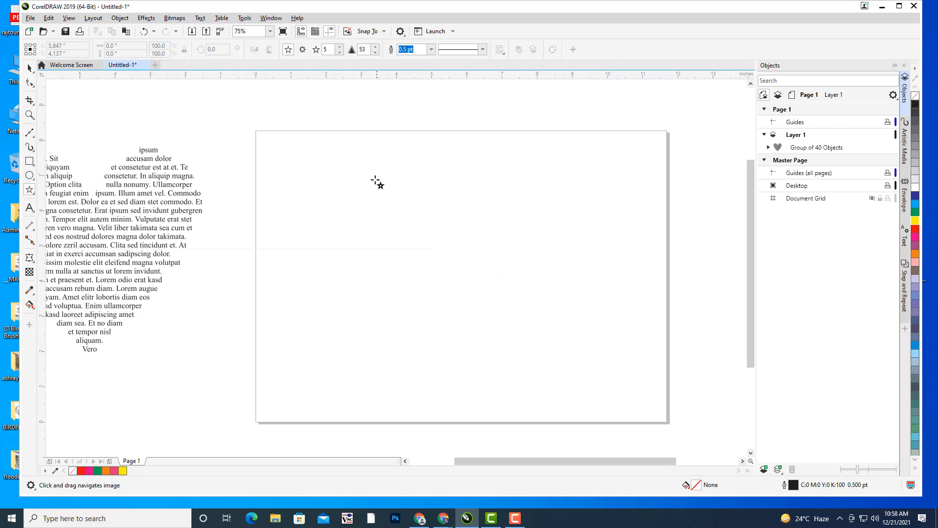
pyautogui.moveTo(377, 166); pyautogui.dragTo(617, 399)
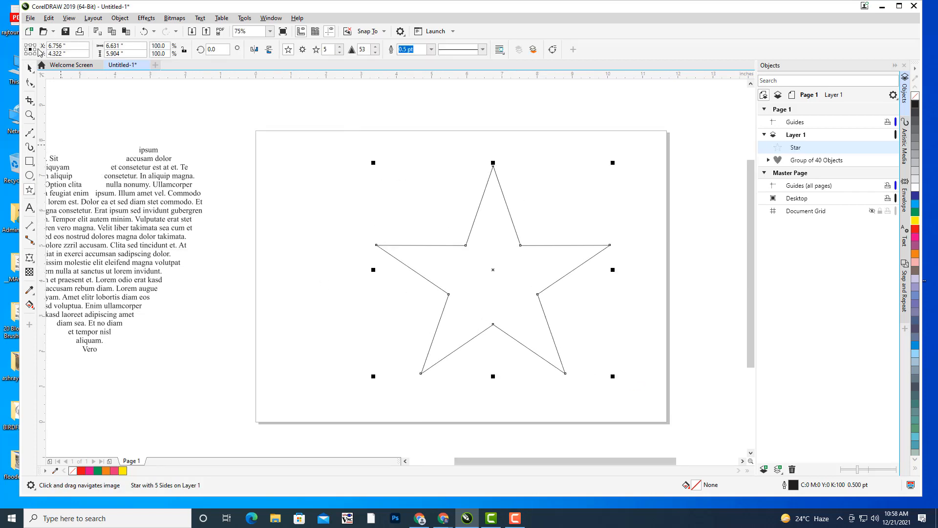
# - Enlarge the star to about 121% and move it down toward the page centre
pyautogui.click(30, 67)
pyautogui.moveTo(373, 162); pyautogui.dragTo(324, 118)
pyautogui.moveTo(471, 247); pyautogui.dragTo(470, 272)
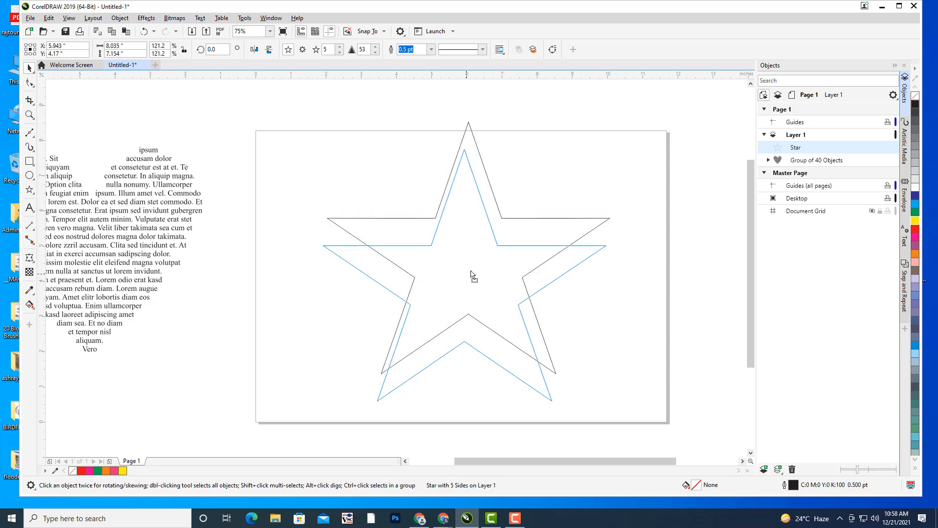
pyautogui.press('h')
pyautogui.moveTo(585, 281); pyautogui.dragTo(593, 283)
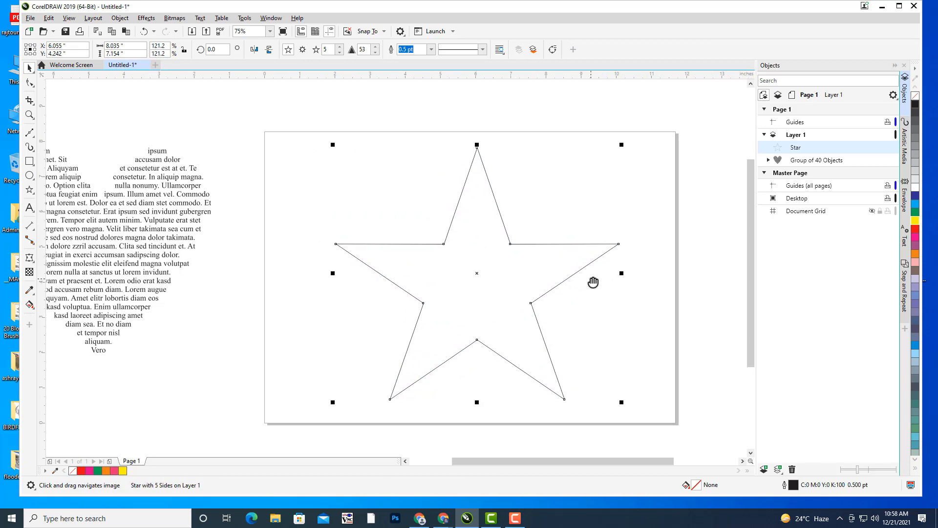
pyautogui.click(443, 518)
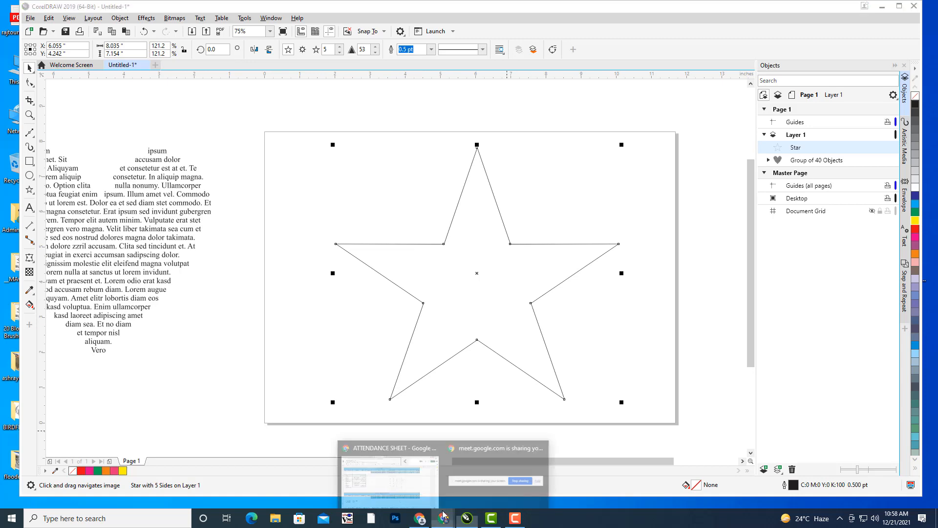
# - Search Google for 'STAR' and open the Star Wikipedia article
pyautogui.click(418, 488)
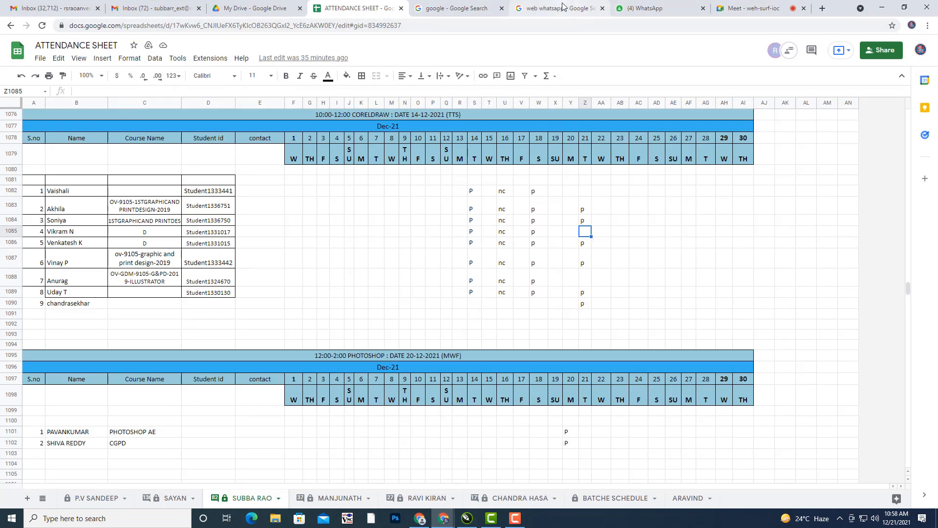
pyautogui.click(526, 5)
pyautogui.click(424, 6)
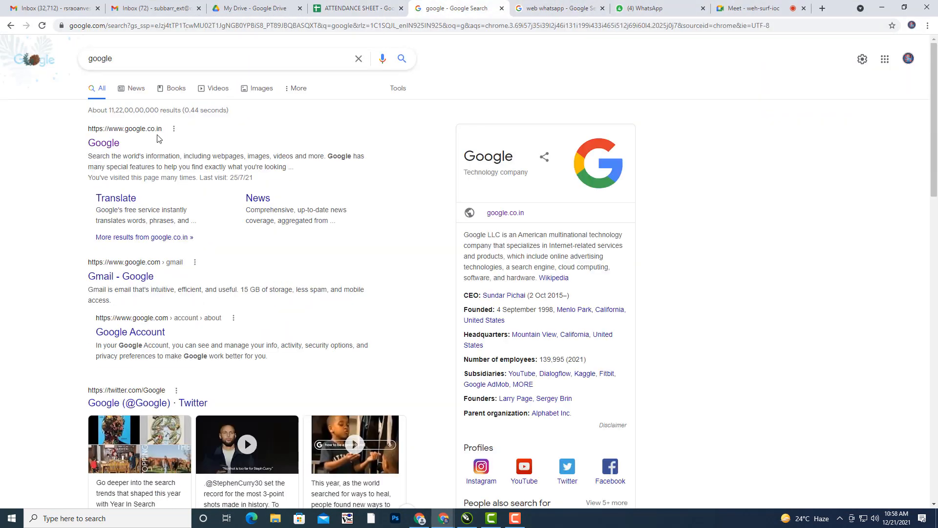
pyautogui.click(103, 143)
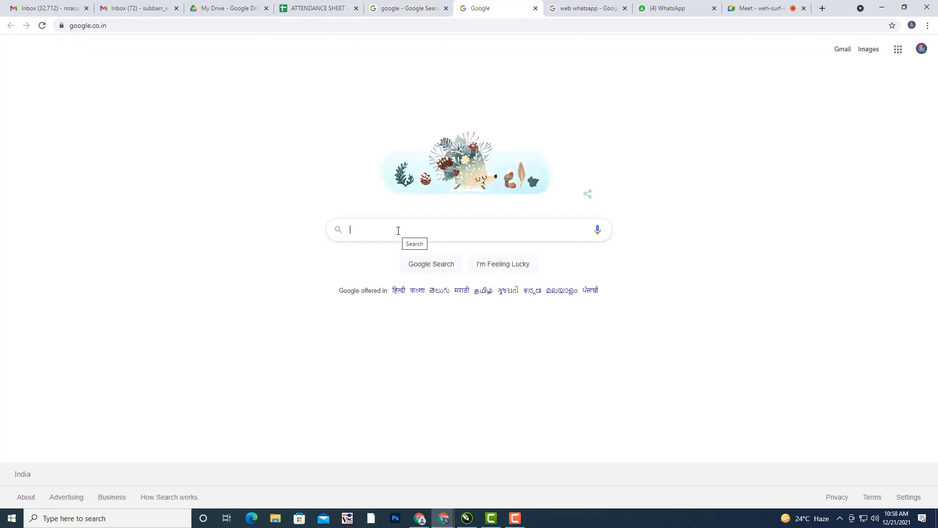
pyautogui.write('STAR')
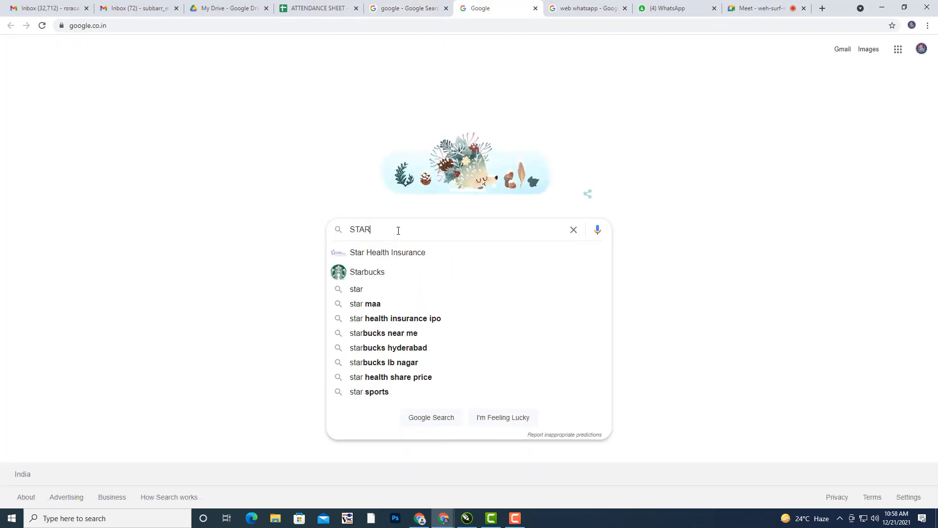
pyautogui.press('Return')
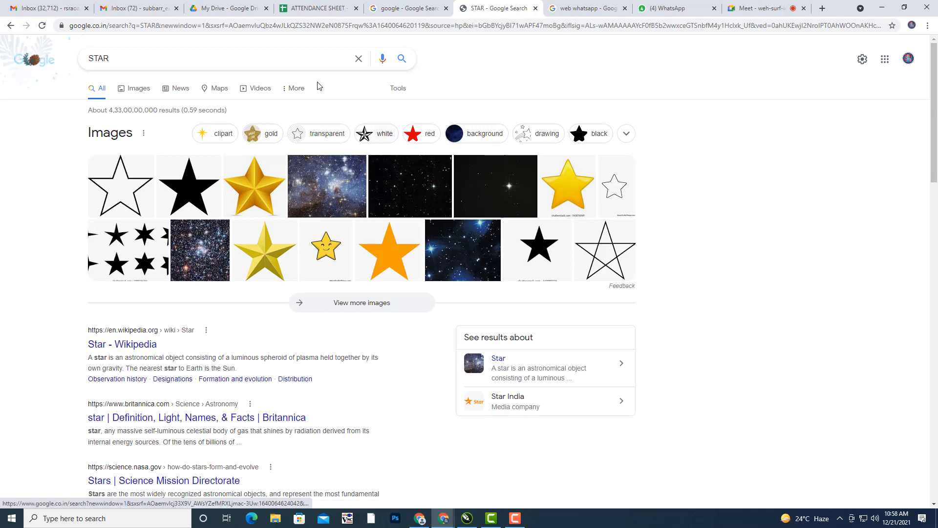
pyautogui.click(126, 344)
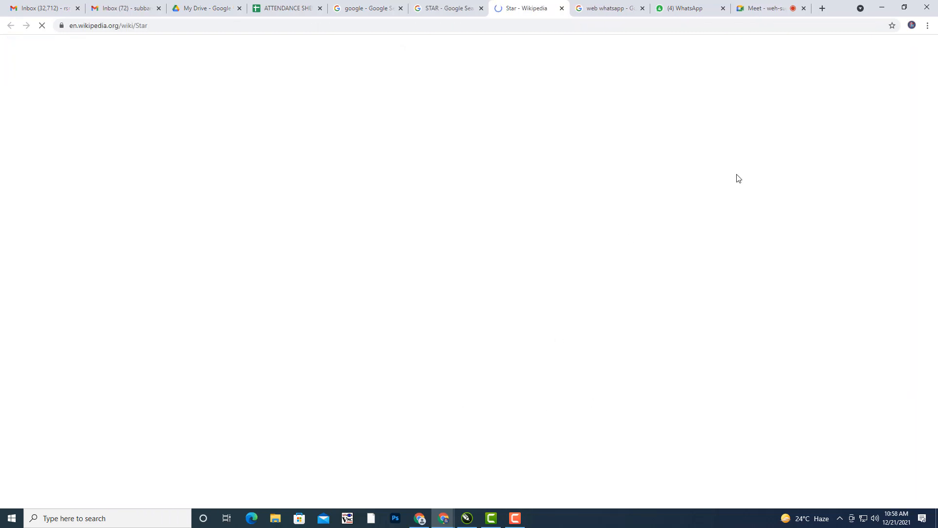
# - Select and copy a long passage of the article, then return to CorelDRAW
pyautogui.scroll(-15, 364, 274)
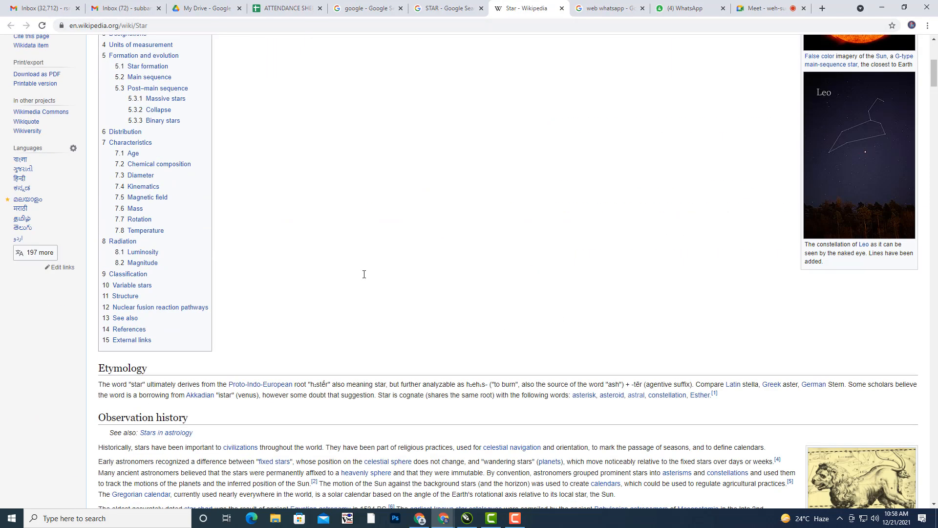
pyautogui.scroll(-2, 397, 288)
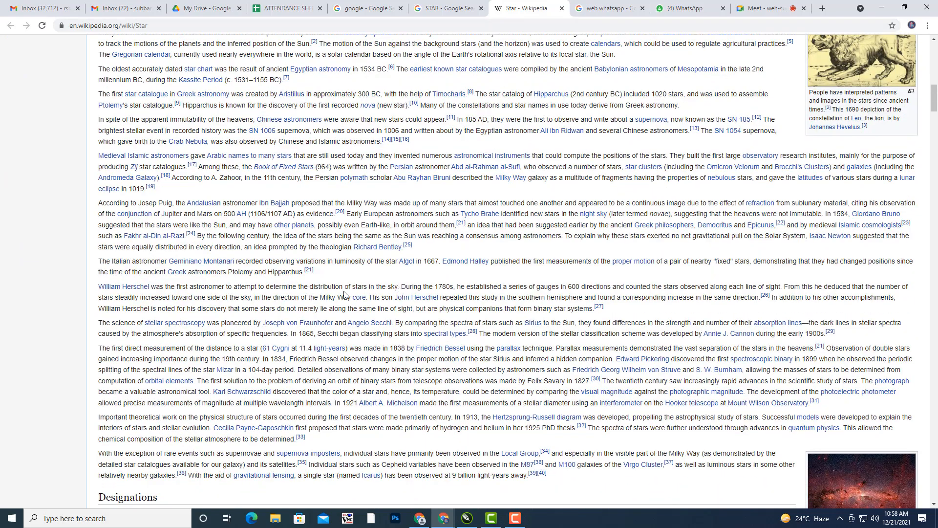
pyautogui.moveTo(101, 203); pyautogui.dragTo(540, 196)
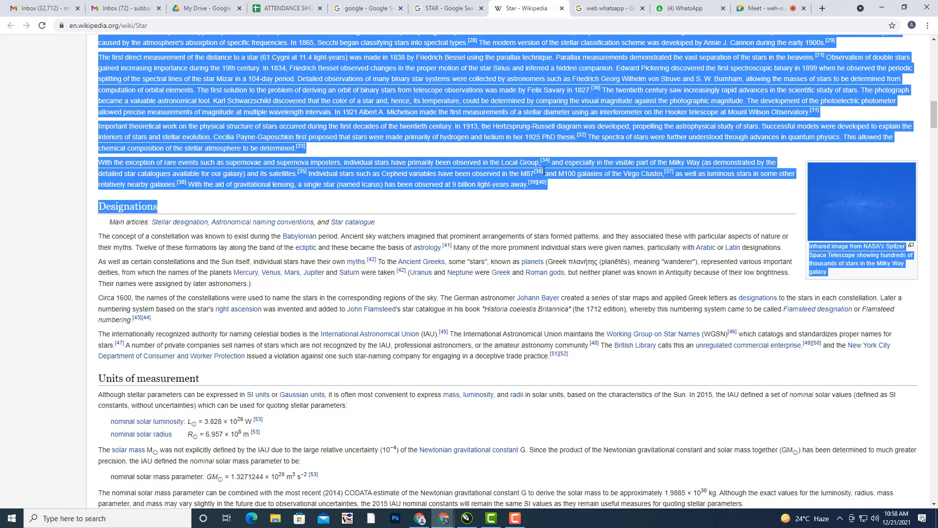
pyautogui.rightClick(521, 127)
pyautogui.click(545, 213)
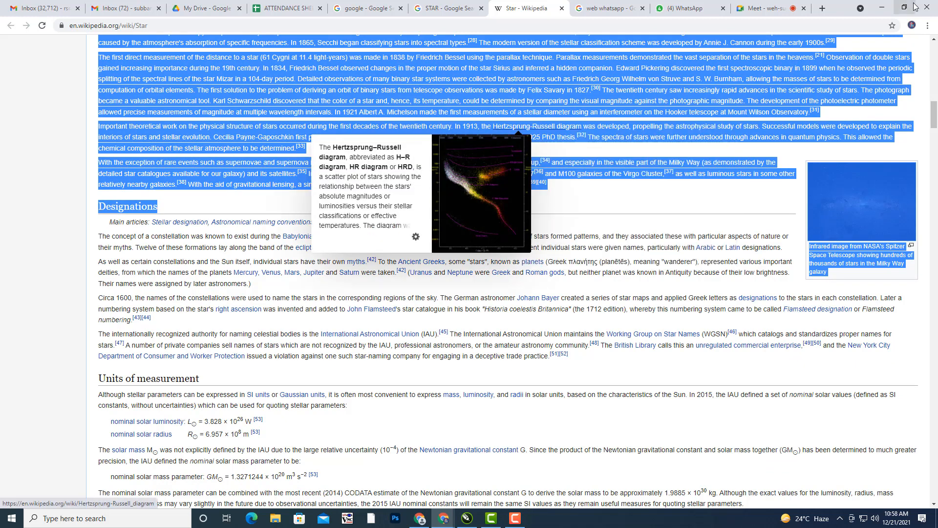
pyautogui.hotkey('alt', 'Tab')
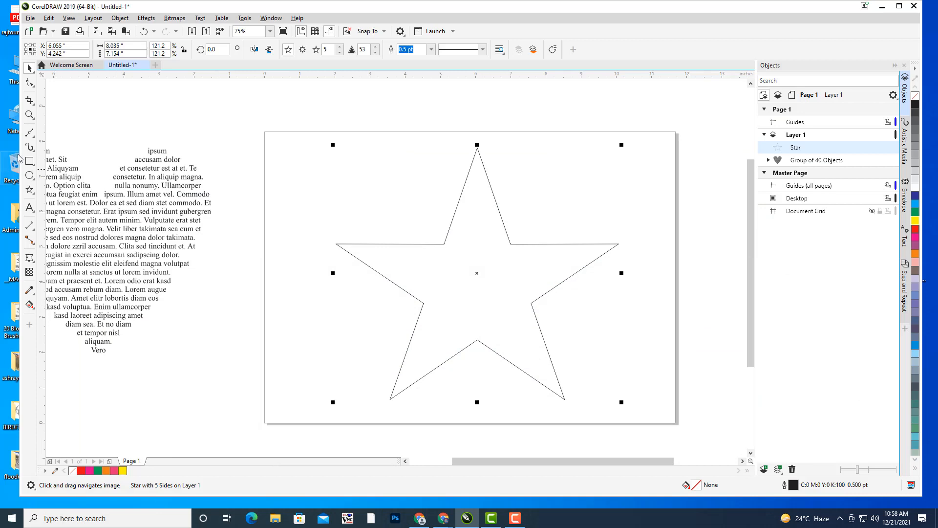
# - Paste the copied Wikipedia passage into the star as paragraph text and fully justify it
pyautogui.click(30, 208)
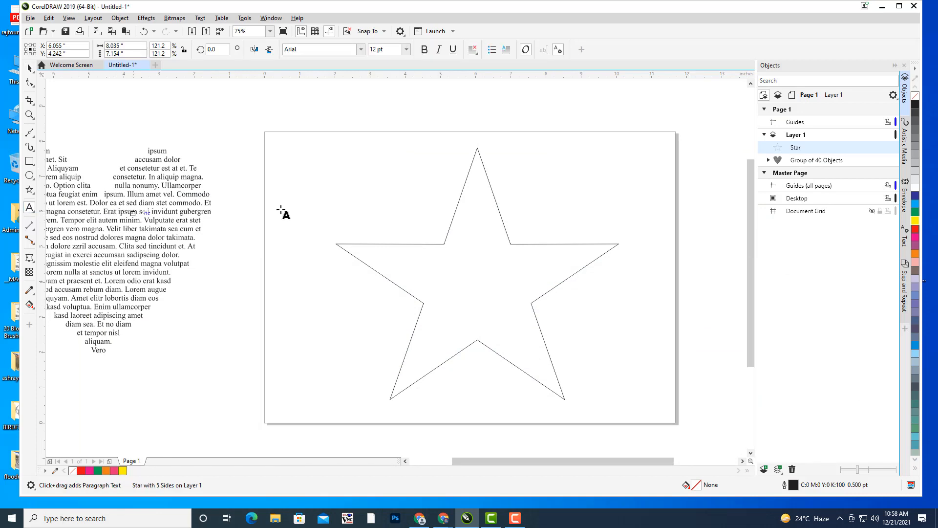
pyautogui.click(473, 172)
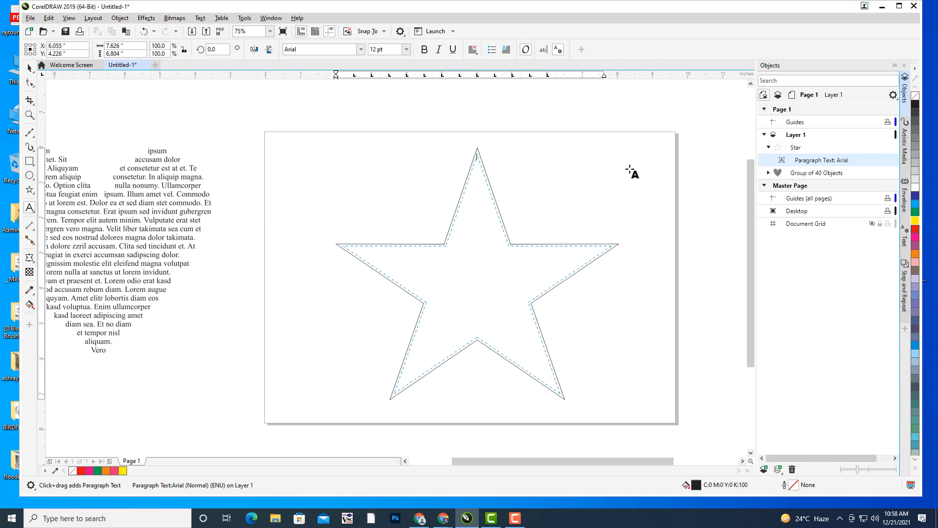
pyautogui.hotkey('ctrl', 'v')
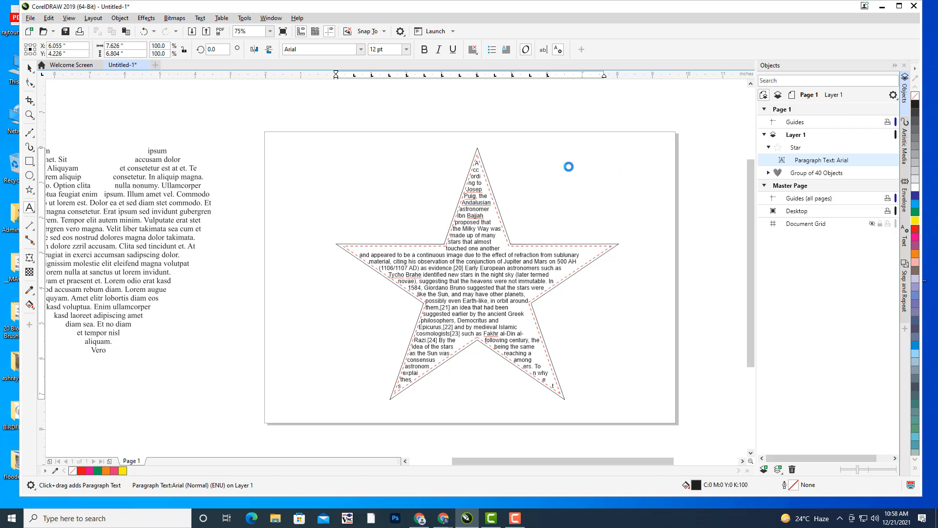
pyautogui.hotkey('ctrl', 'a')
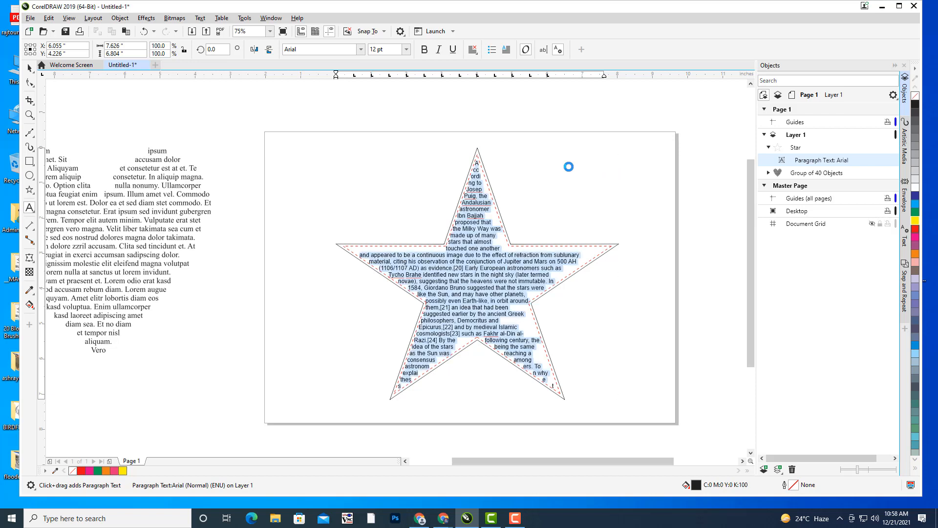
pyautogui.click(472, 49)
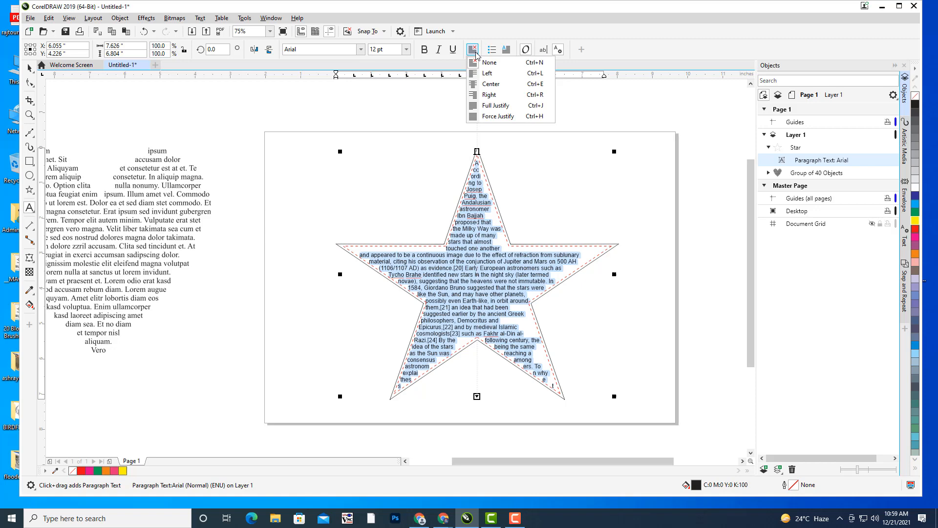
pyautogui.click(491, 107)
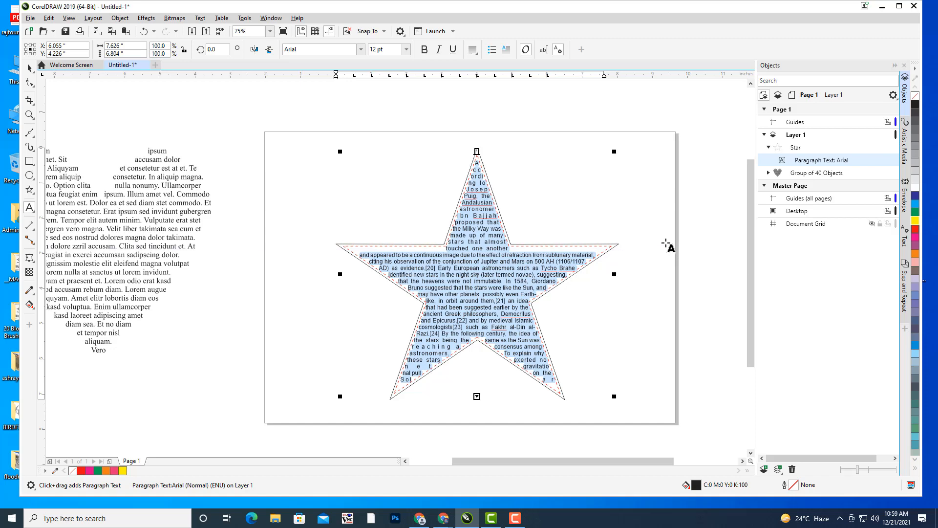
pyautogui.click(30, 68)
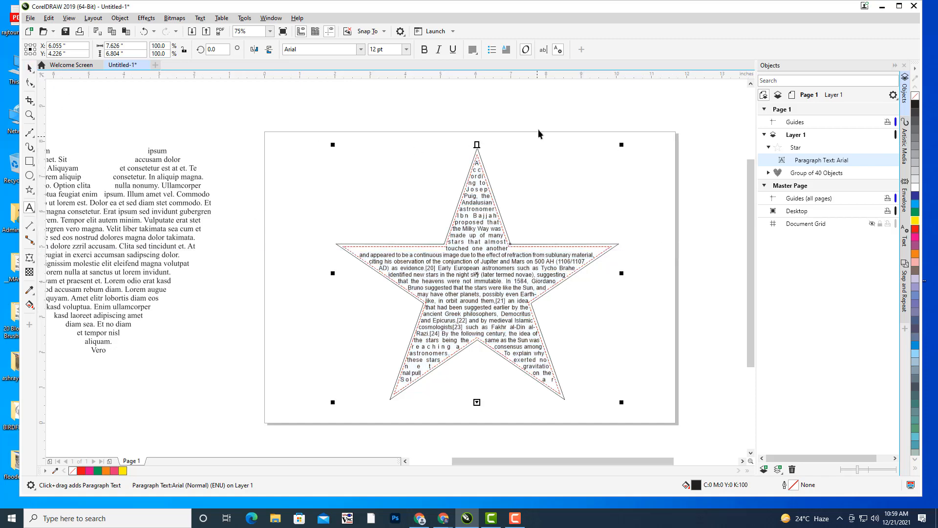
# - Colour the star's paragraph text red, undoing an accidental red fill on the star
pyautogui.click(501, 252)
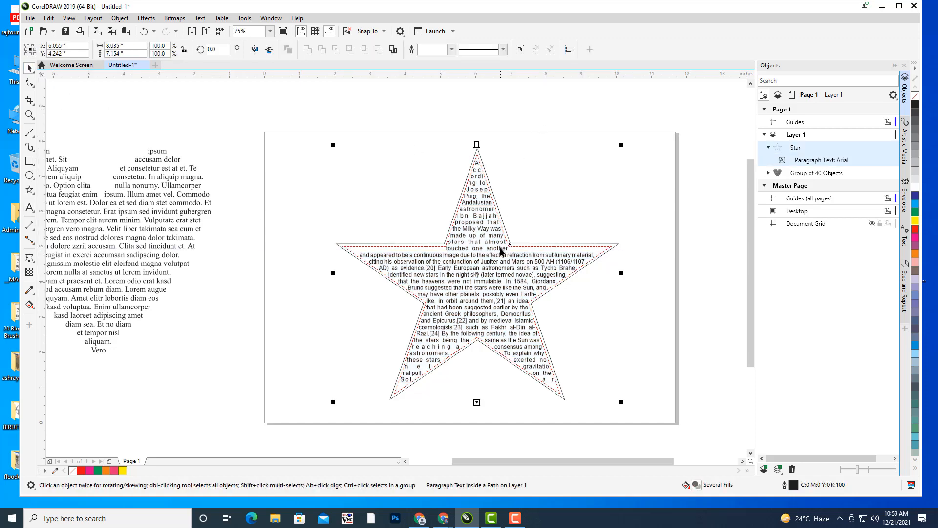
pyautogui.click(915, 232)
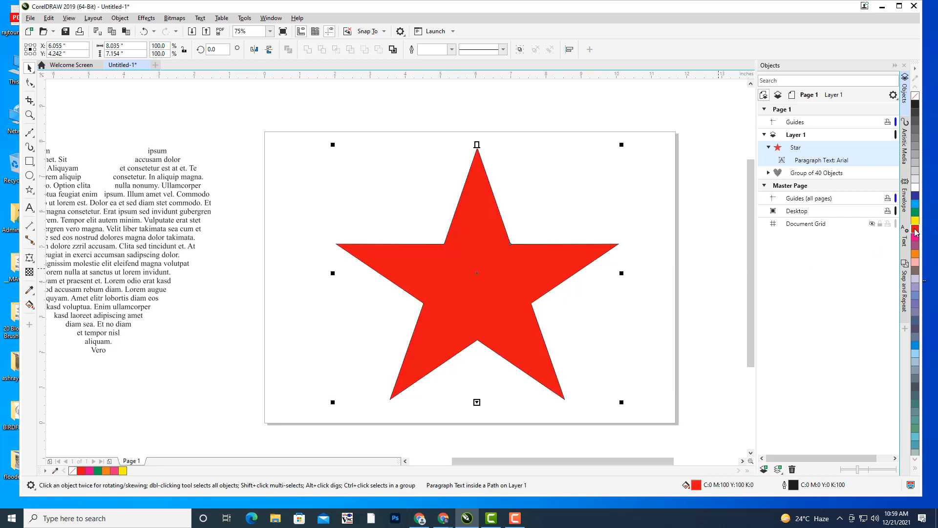
pyautogui.hotkey('ctrl', 'z')
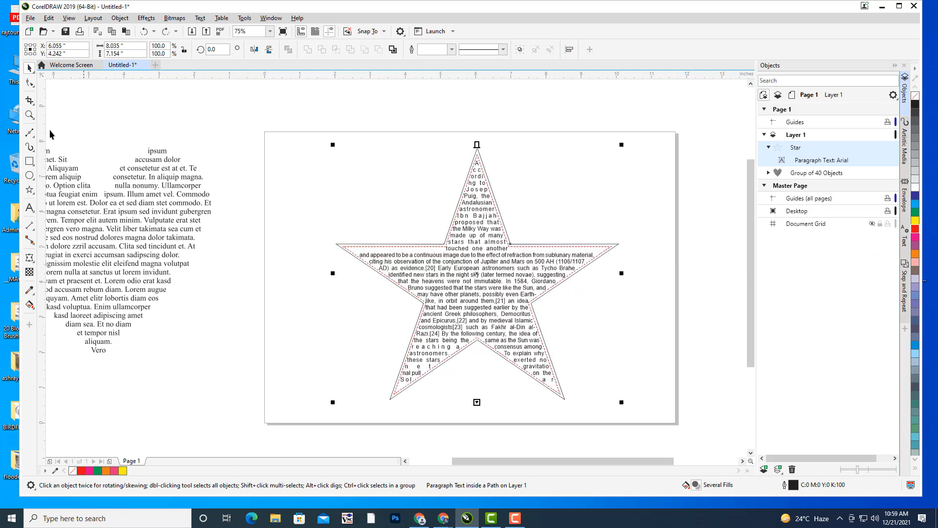
pyautogui.click(29, 208)
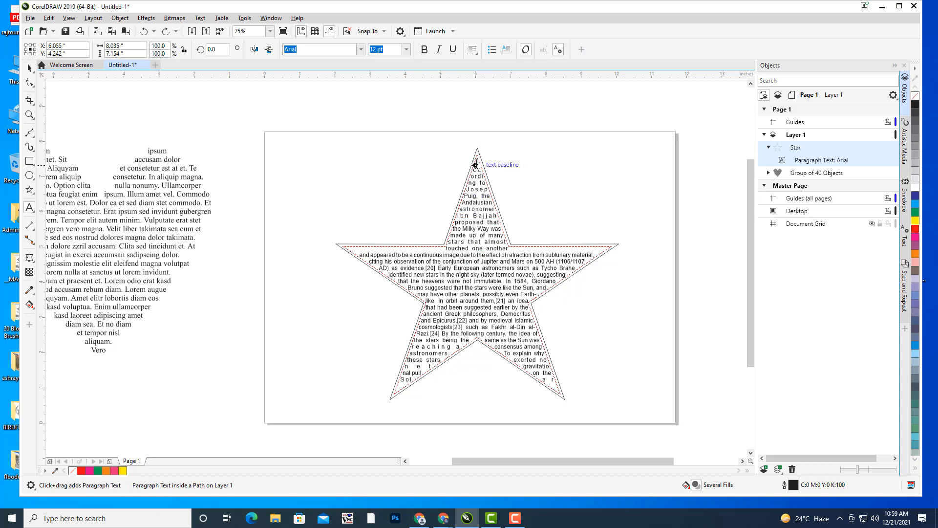
pyautogui.moveTo(477, 165); pyautogui.dragTo(576, 383)
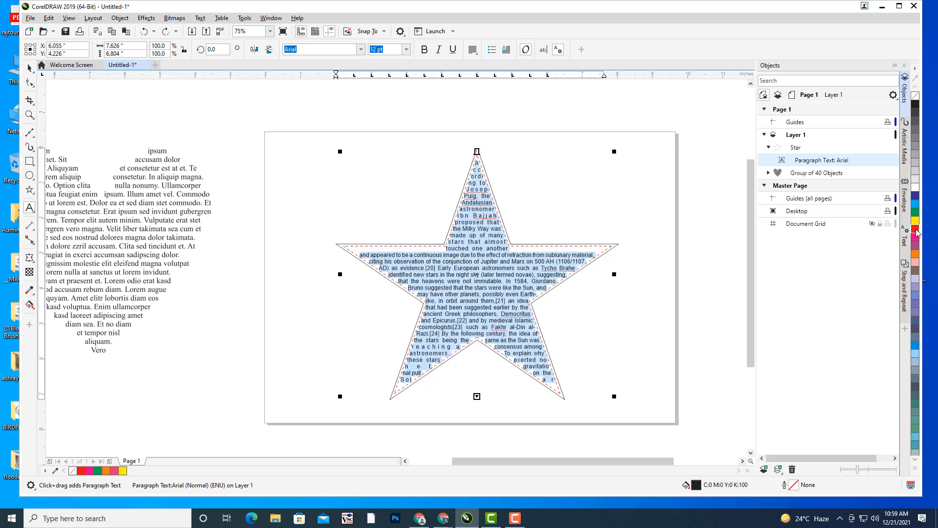
pyautogui.click(916, 230)
pyautogui.click(28, 68)
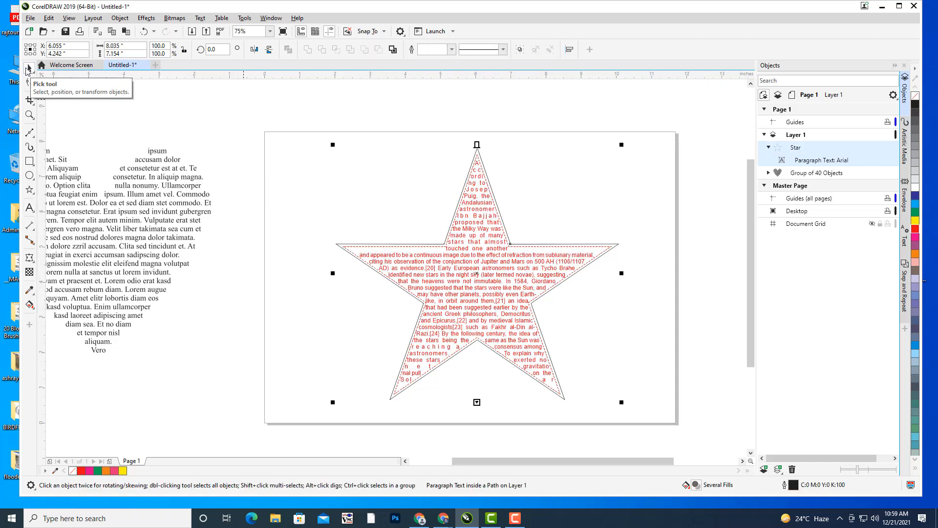
# - Convert the star text to curves with Ctrl+Q and delete the star outline
pyautogui.click(538, 107)
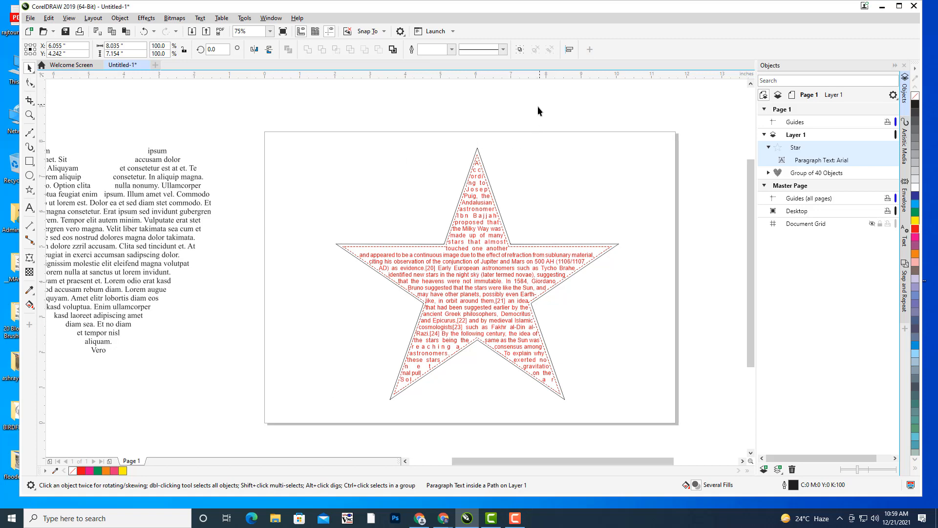
pyautogui.click(476, 206)
pyautogui.hotkey('ctrl', 'q')
pyautogui.click(600, 188)
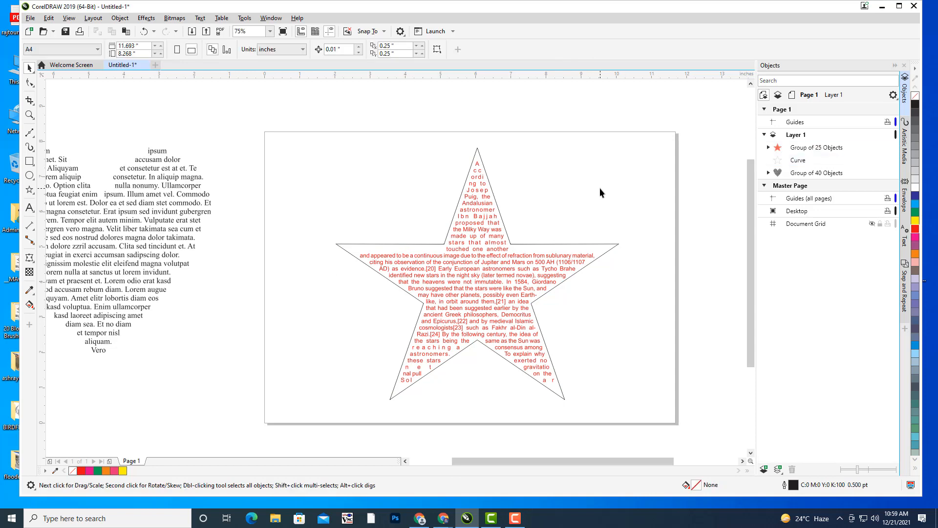
pyautogui.click(553, 243)
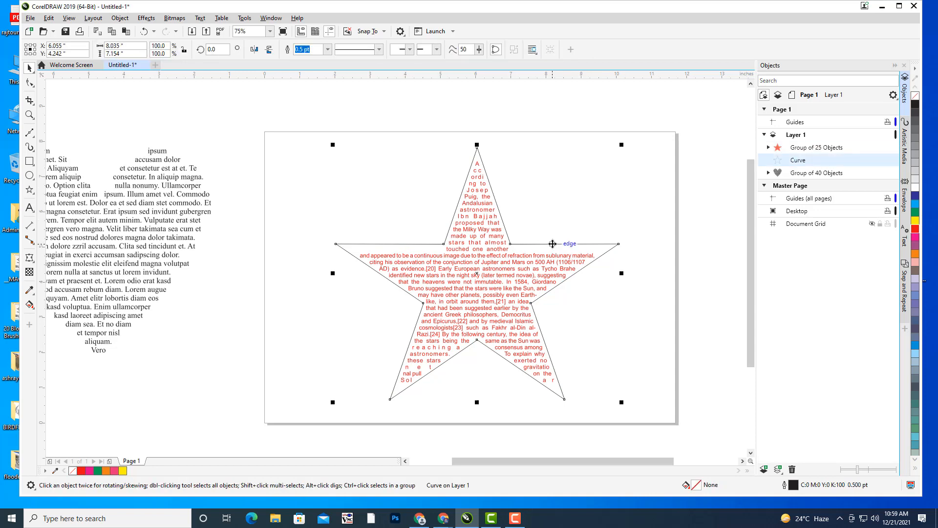
pyautogui.press('Delete')
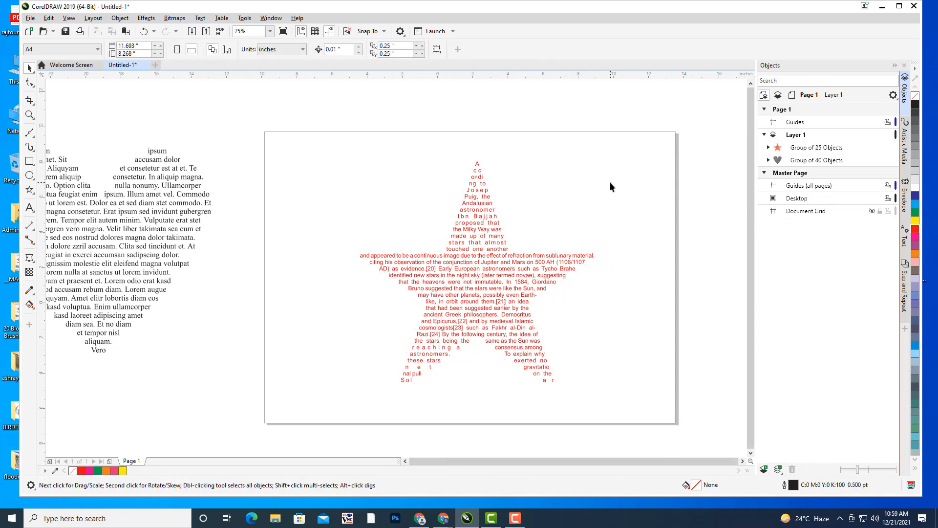
# - Move the red star-shaped text group off the page, left of the heart text
pyautogui.scroll(-2, 613, 186)
pyautogui.click(576, 242)
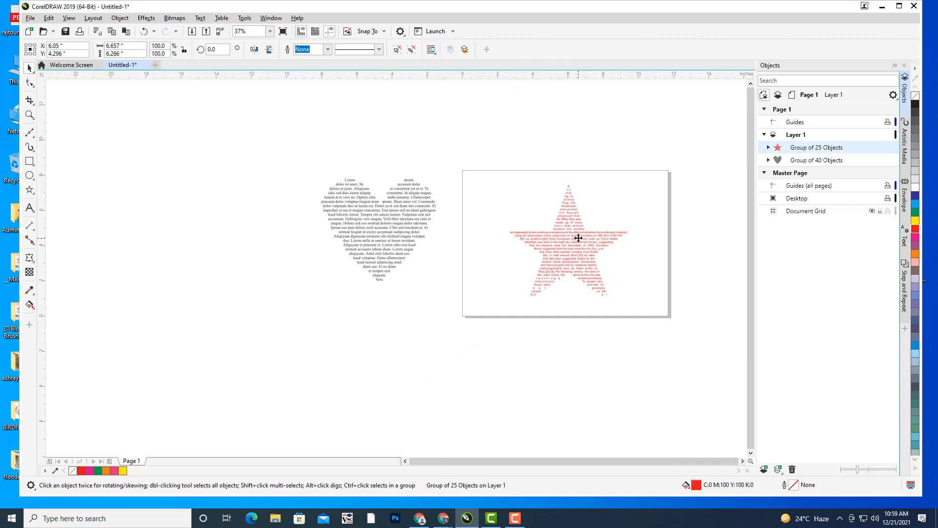
pyautogui.moveTo(575, 243); pyautogui.dragTo(264, 213)
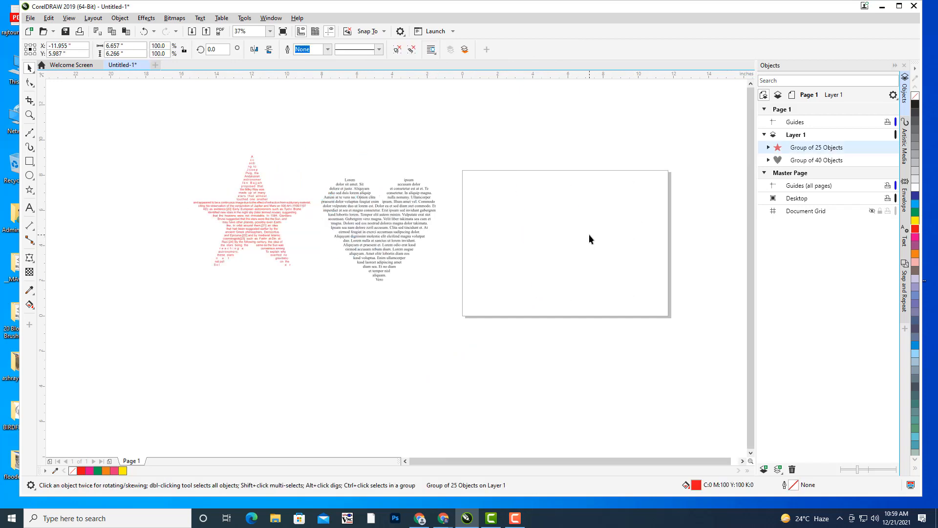
pyautogui.click(590, 235)
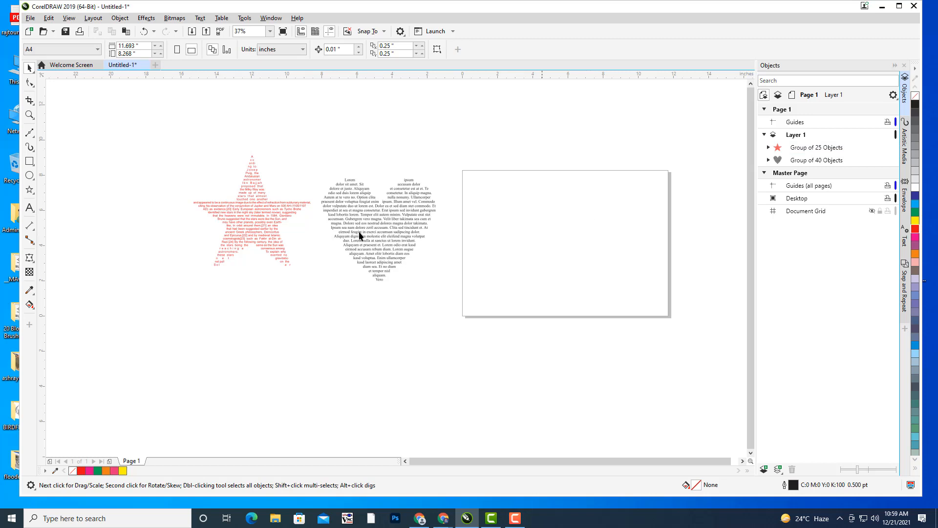
pyautogui.click(250, 230)
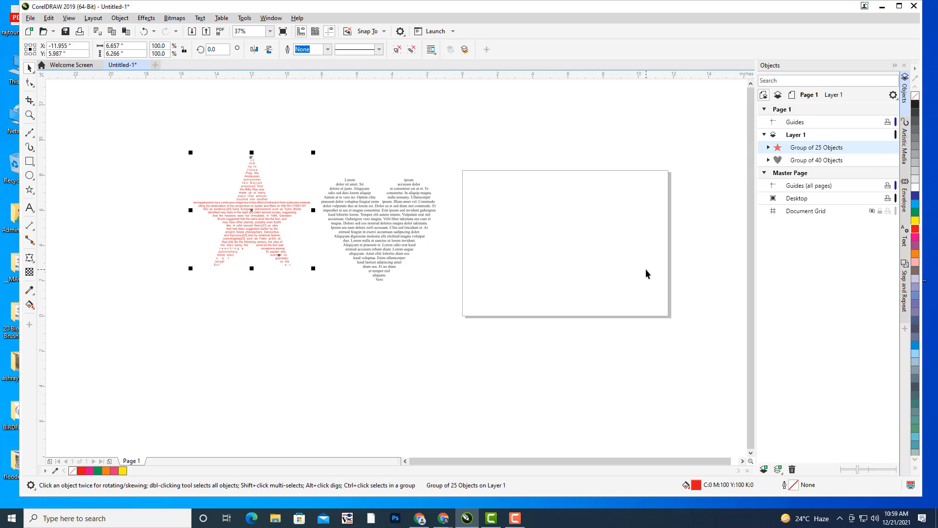
# - Pan the canvas to review both text shapes, then return to the Star Wikipedia browser window
pyautogui.moveTo(635, 244); pyautogui.dragTo(599, 248)
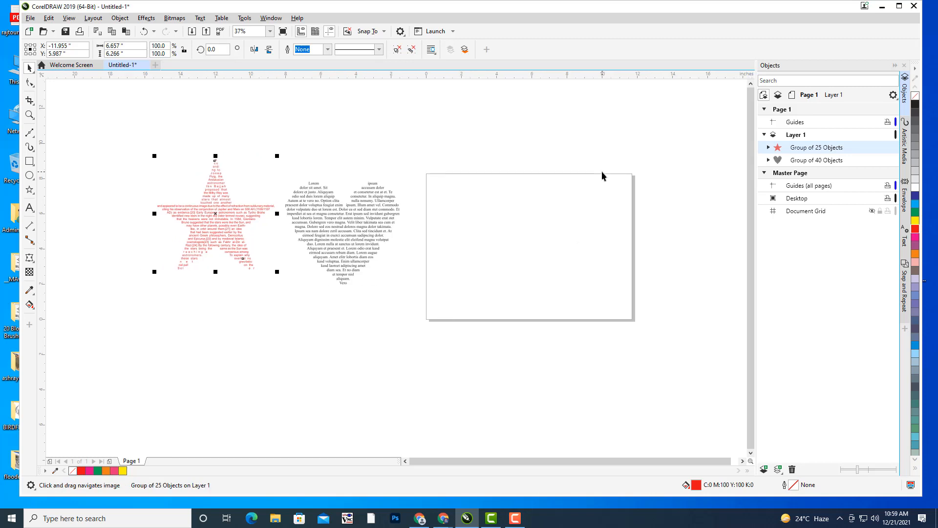
pyautogui.moveTo(603, 176); pyautogui.dragTo(593, 177)
pyautogui.moveTo(428, 242); pyautogui.dragTo(462, 255)
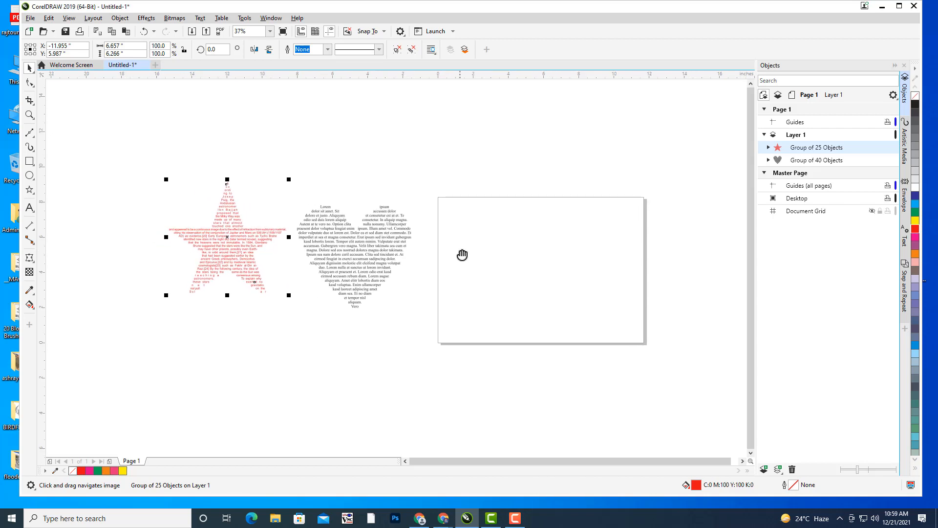
pyautogui.moveTo(347, 240); pyautogui.dragTo(337, 239)
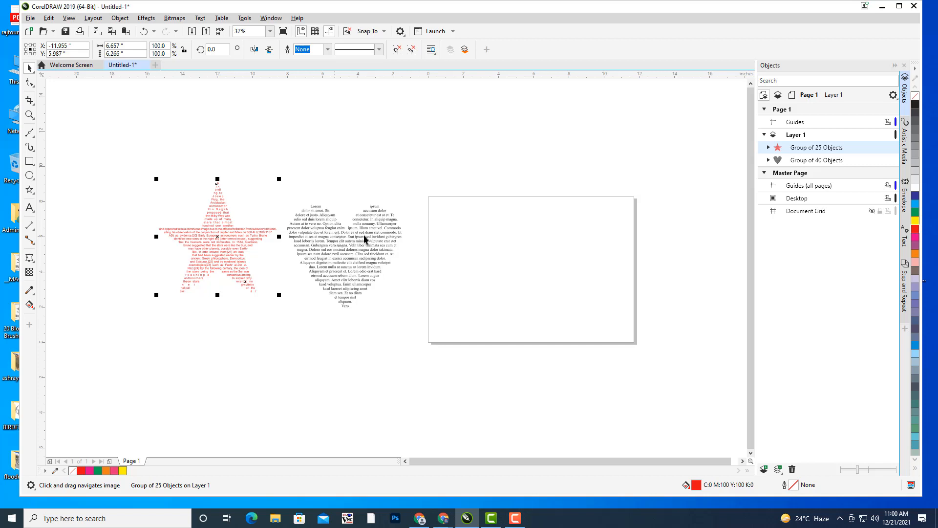
pyautogui.moveTo(340, 224); pyautogui.dragTo(324, 224)
pyautogui.moveTo(409, 237)
pyautogui.mouseDown()
pyautogui.moveTo(387, 243)
pyautogui.moveTo(419, 237)
pyautogui.mouseUp()
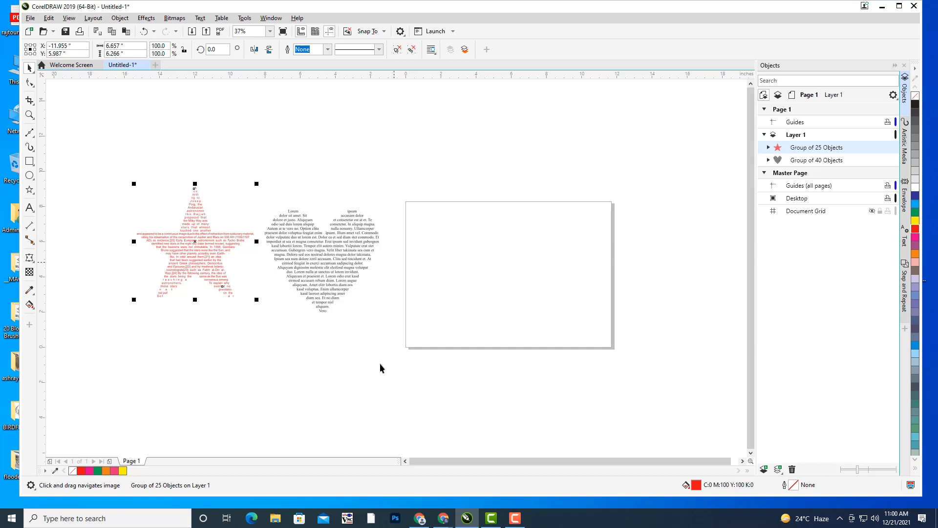
pyautogui.click(443, 519)
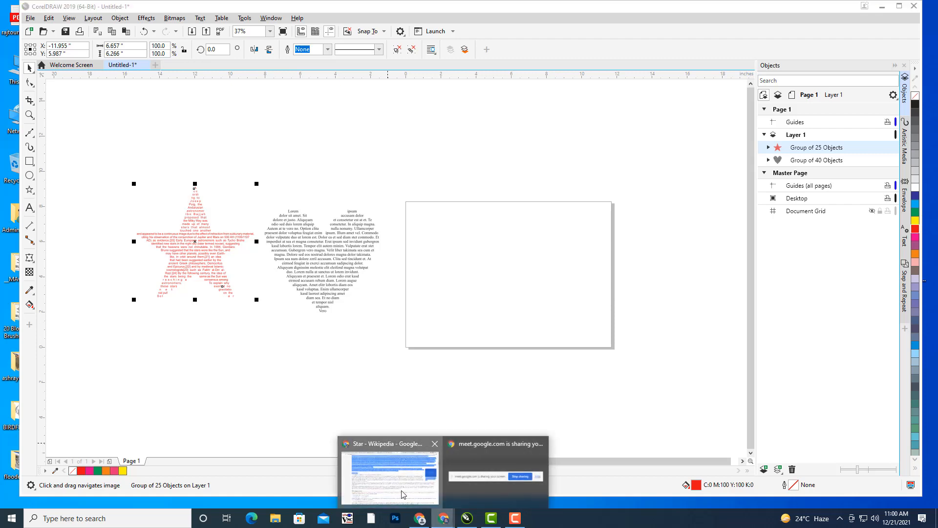
pyautogui.click(390, 474)
# - Search Google Images for 'BUTTERFLY CLIPART' in a new tab
pyautogui.click(822, 9)
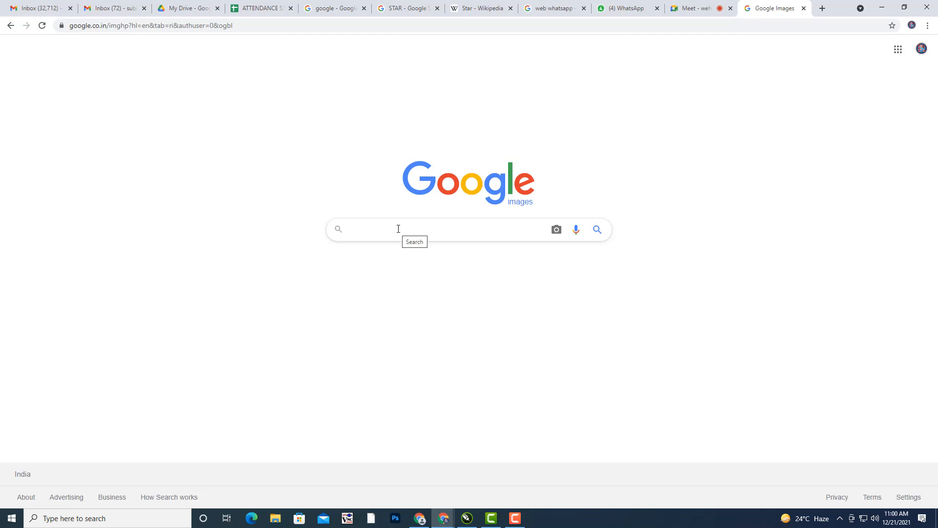
pyautogui.write('BUTTER')
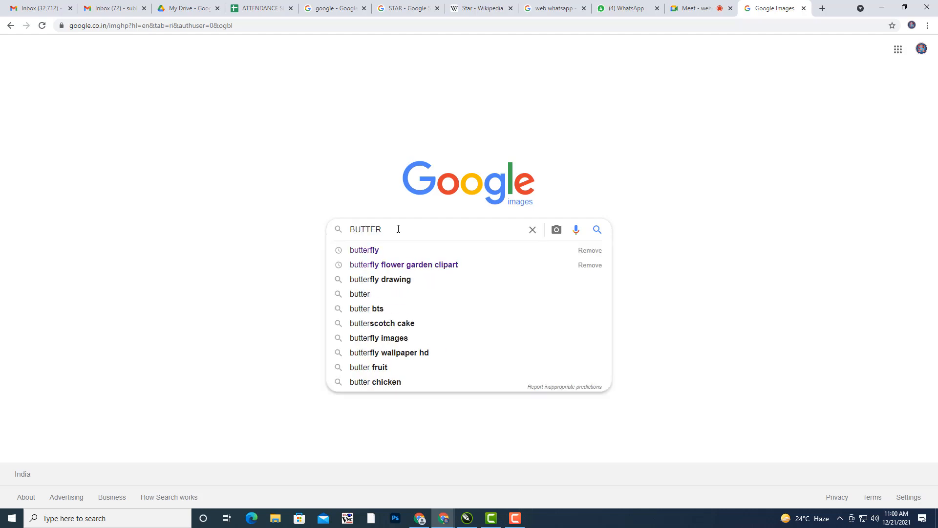
pyautogui.write('FLY C')
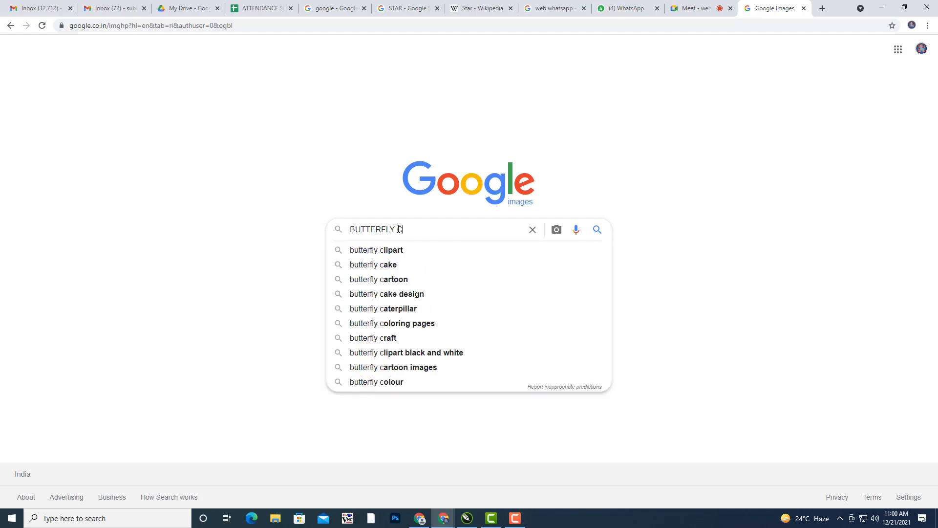
pyautogui.write('LIPART')
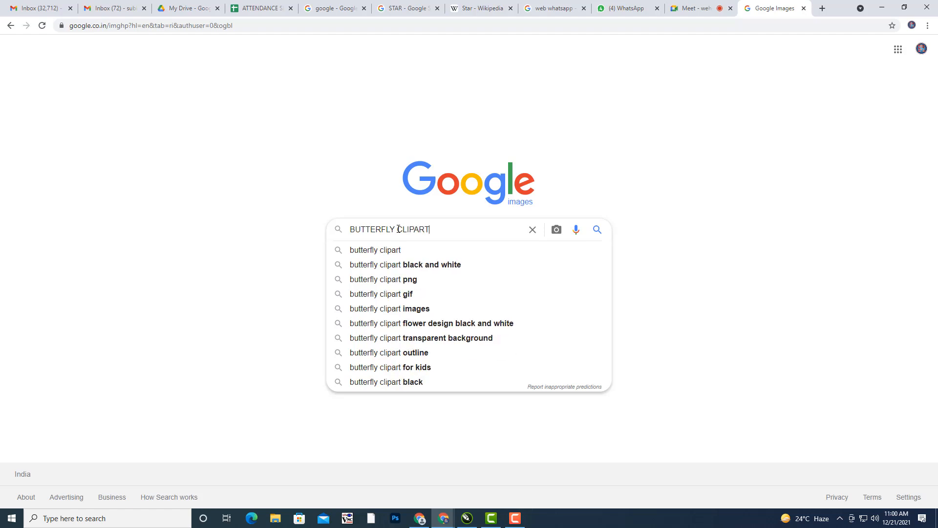
pyautogui.press('Return')
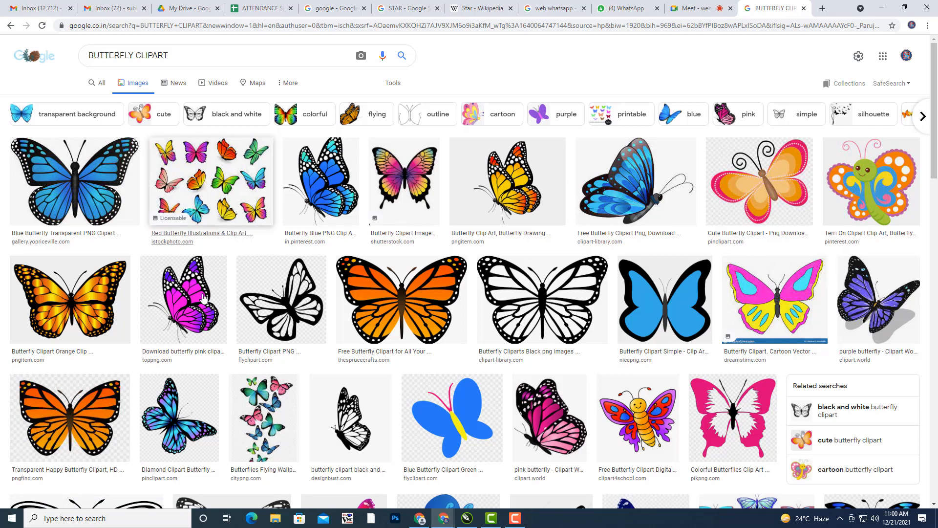
# - Open the black-and-white outline butterfly clipart in its own new tab
pyautogui.click(408, 320)
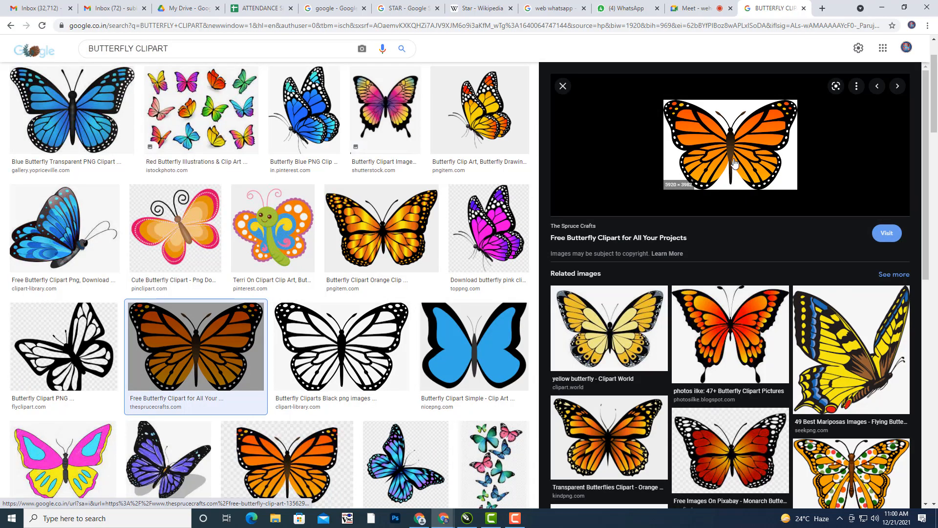
pyautogui.click(352, 355)
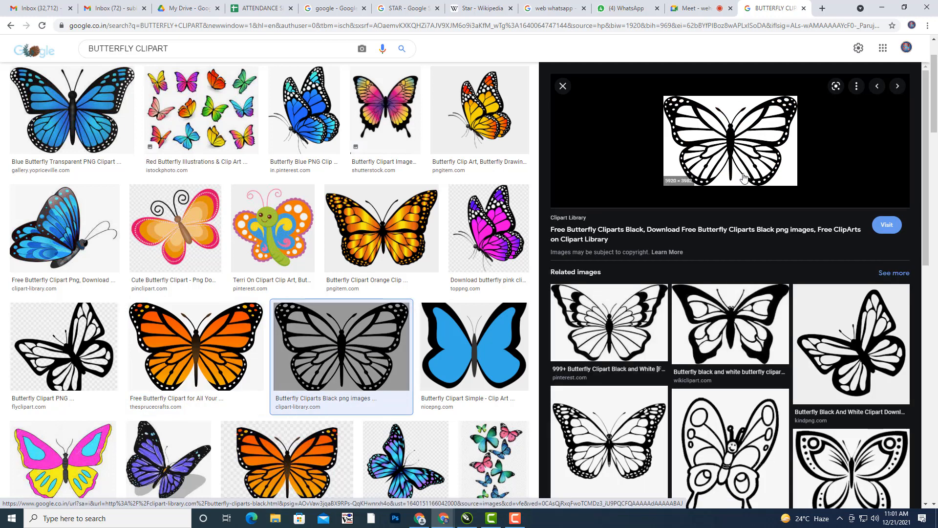
pyautogui.rightClick(710, 168)
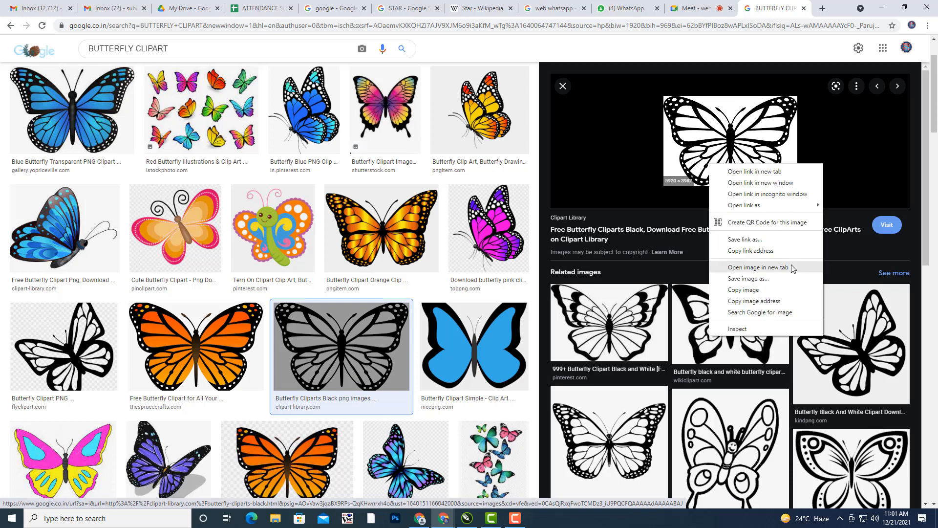
pyautogui.click(750, 267)
# - Use Save image as on the butterfly image, choose the Desktop folder, and name it BUTTERFLY
pyautogui.click(783, 6)
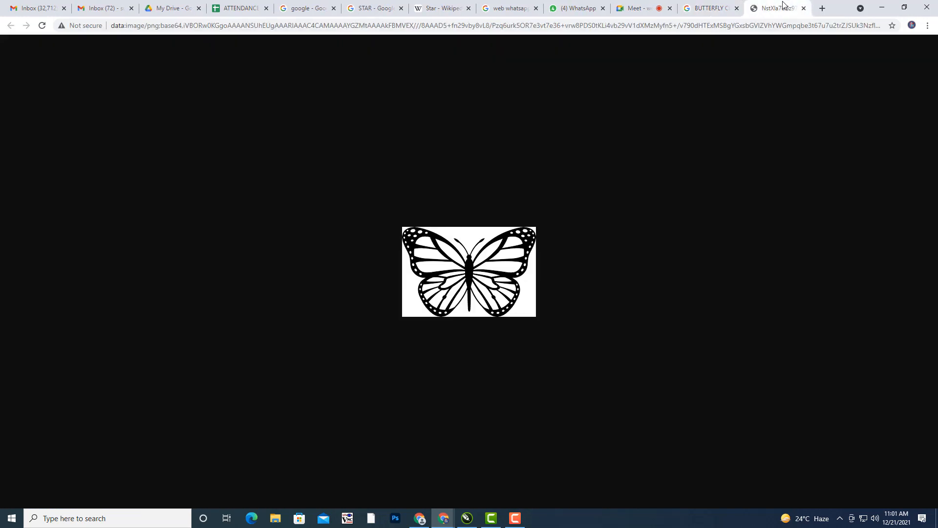
pyautogui.rightClick(473, 260)
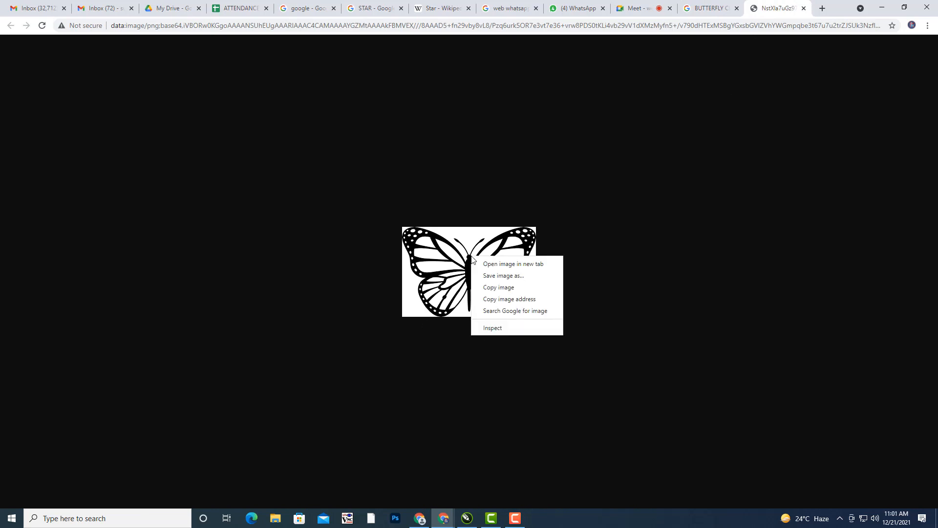
pyautogui.click(511, 281)
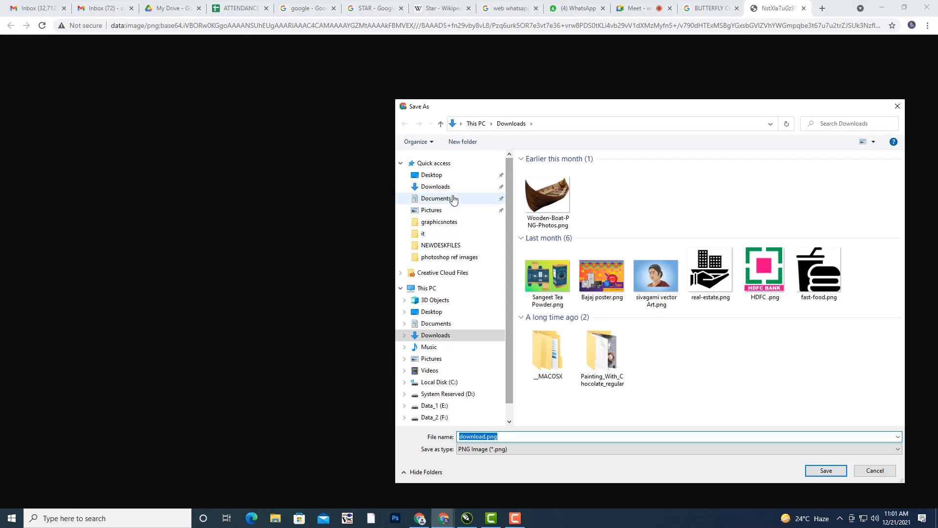
pyautogui.click(431, 175)
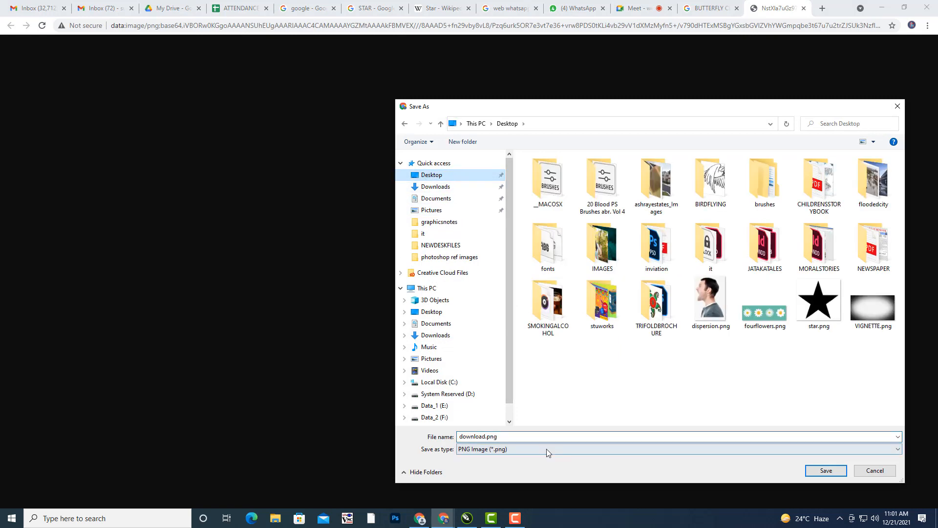
pyautogui.click(532, 436)
pyautogui.write('B')
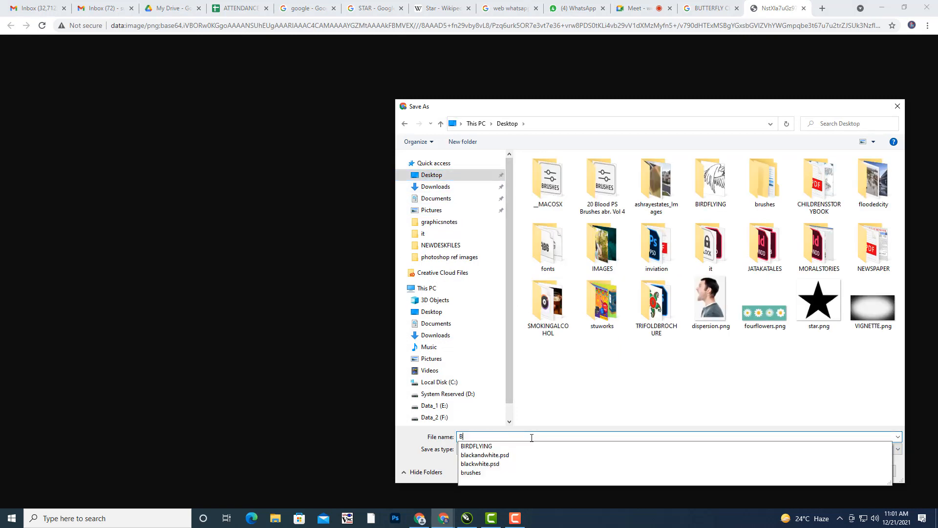
pyautogui.write('UTTERFLY')
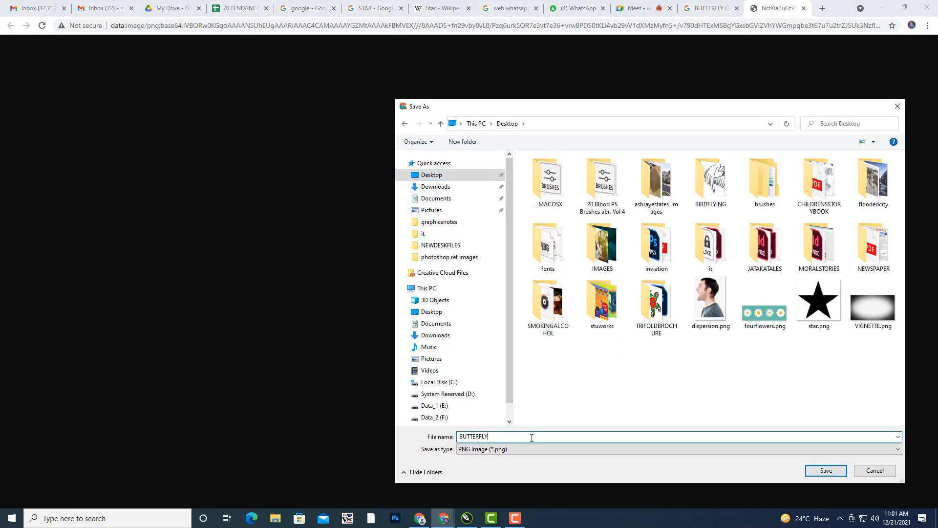
pyautogui.click(837, 474)
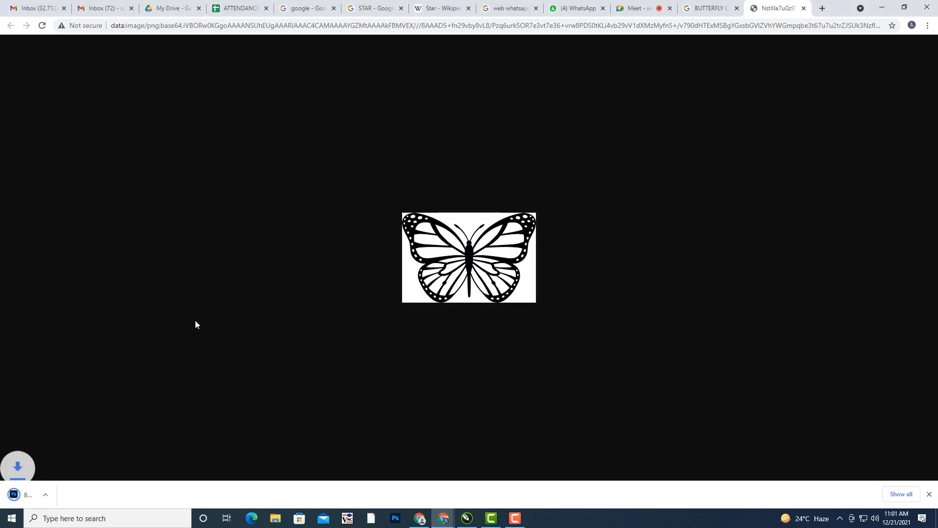
pyautogui.click(107, 497)
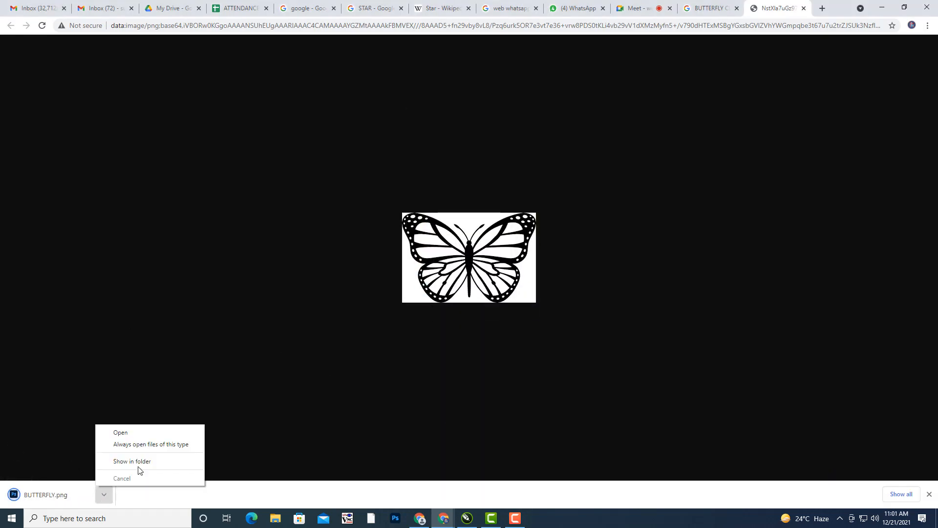
# - Show the downloaded BUTTERFLY.png in its Desktop folder and bring up its context menu
pyautogui.click(140, 462)
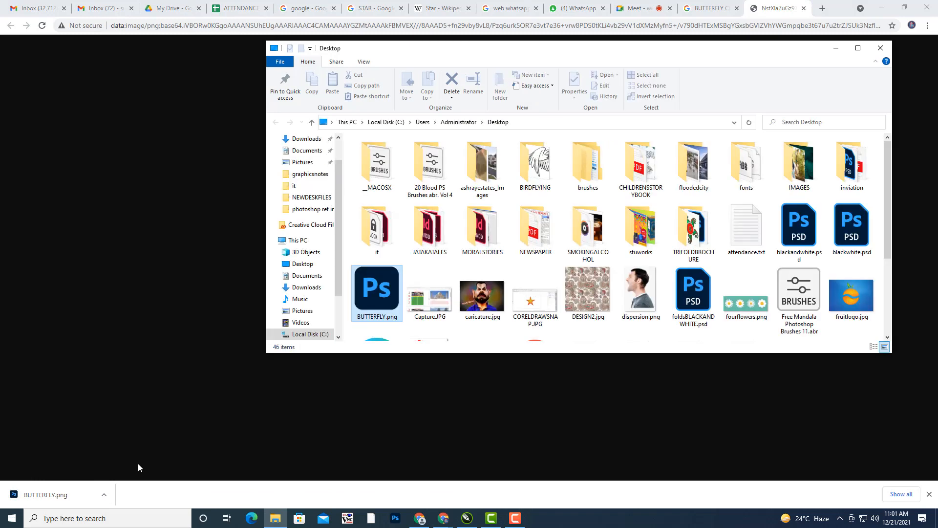
pyautogui.rightClick(377, 284)
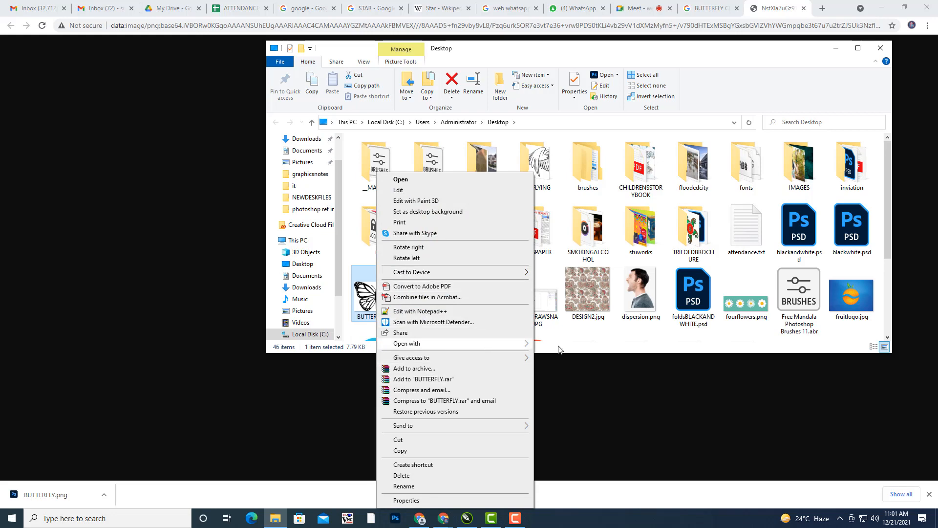
# - Open BUTTERFLY.png with CorelDRAW, enlarge the bitmap to 133.2% (5.07 in wide), and open Trace Bitmap
pyautogui.moveTo(525, 343)
pyautogui.click(589, 367)
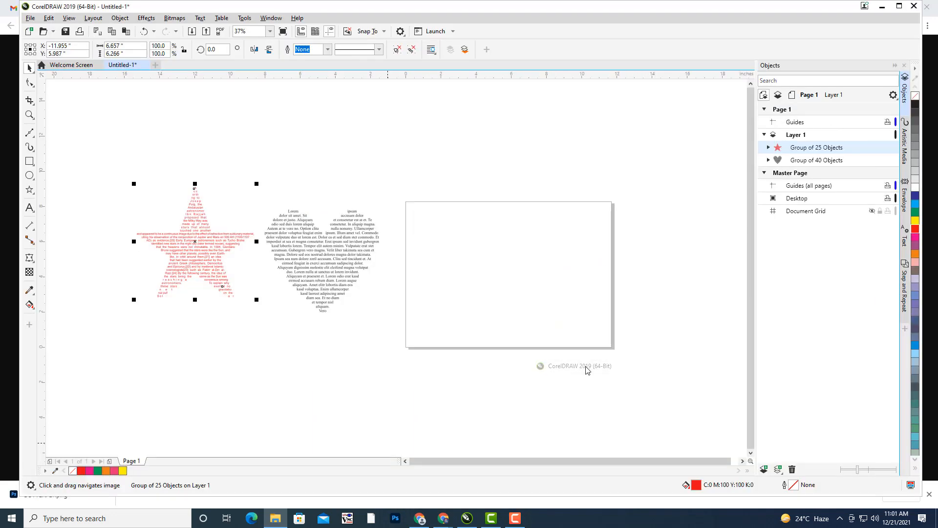
pyautogui.click(429, 285)
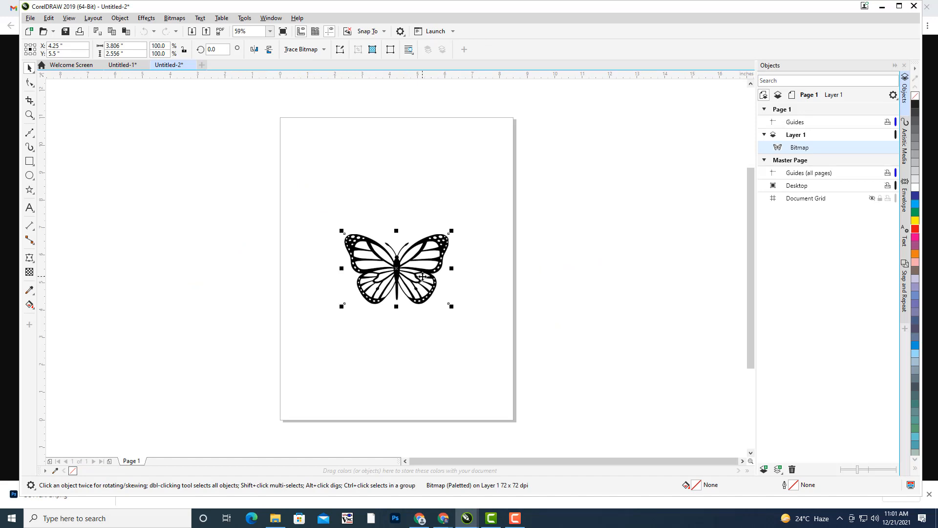
pyautogui.moveTo(451, 230); pyautogui.dragTo(469, 218)
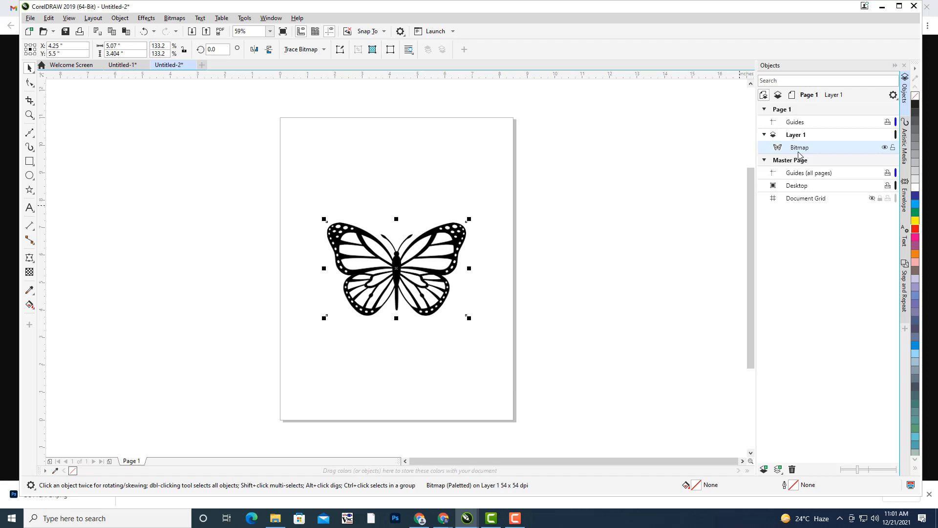
pyautogui.click(322, 50)
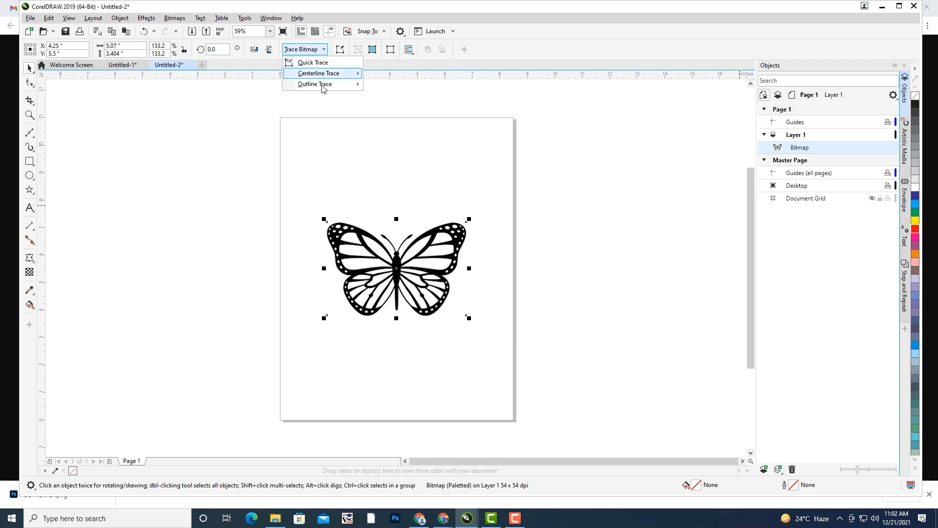
# - Outline-trace the butterfly as Clipart with detail 100, removing colour from the entire image
pyautogui.moveTo(322, 88)
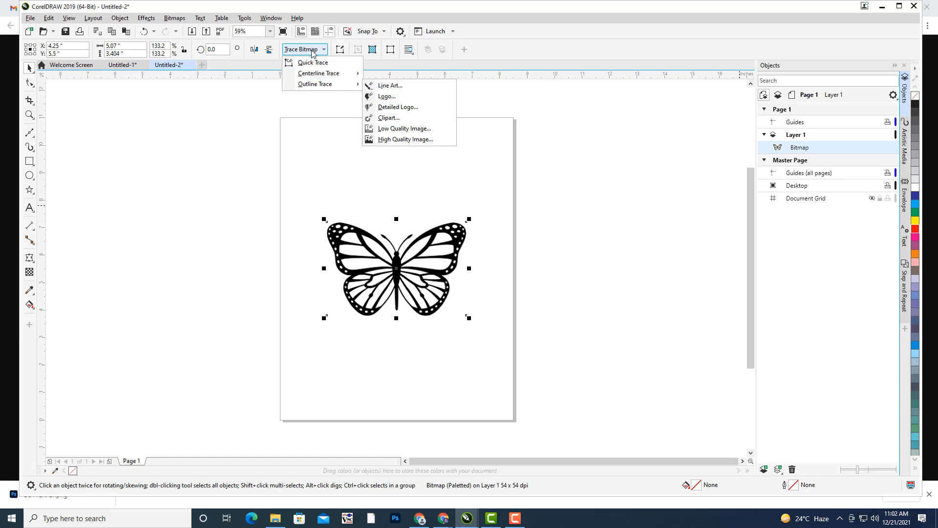
pyautogui.click(413, 122)
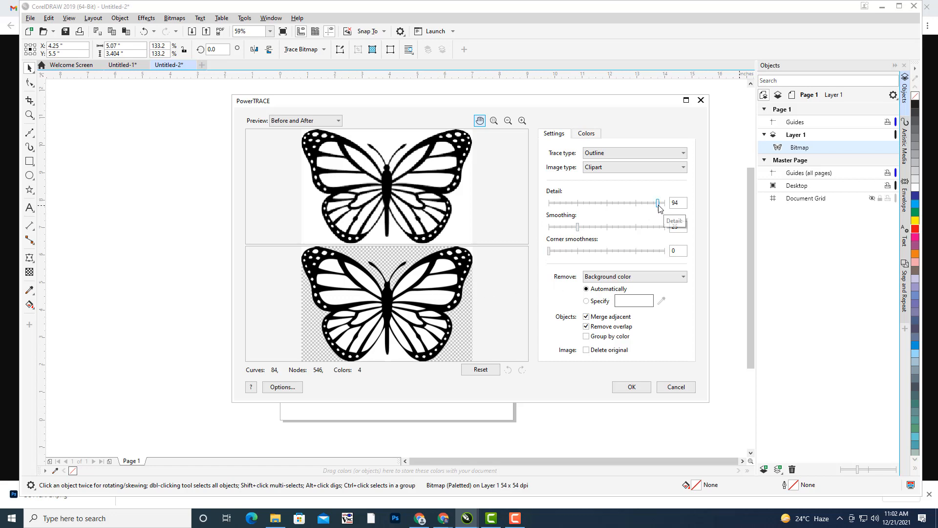
pyautogui.moveTo(658, 203)
pyautogui.mouseDown()
pyautogui.moveTo(582, 209)
pyautogui.moveTo(663, 215)
pyautogui.mouseUp()
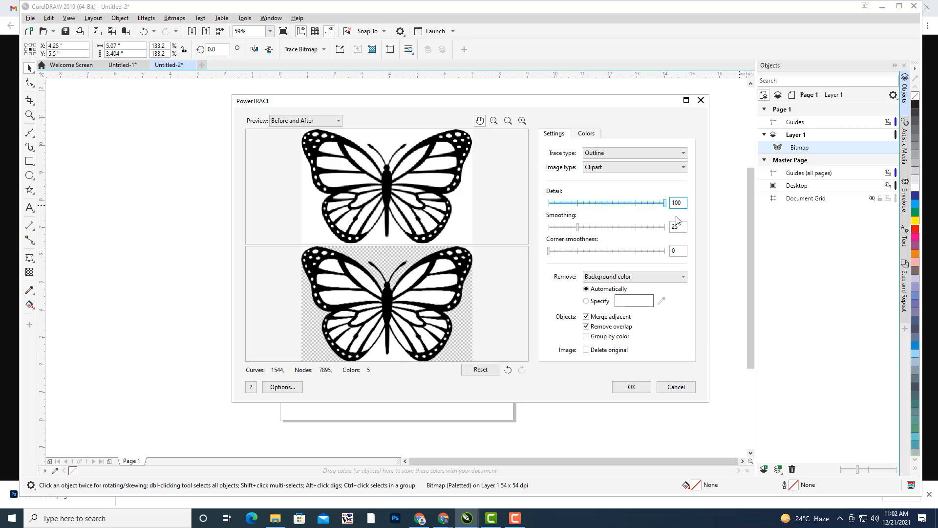
pyautogui.click(618, 155)
pyautogui.click(617, 154)
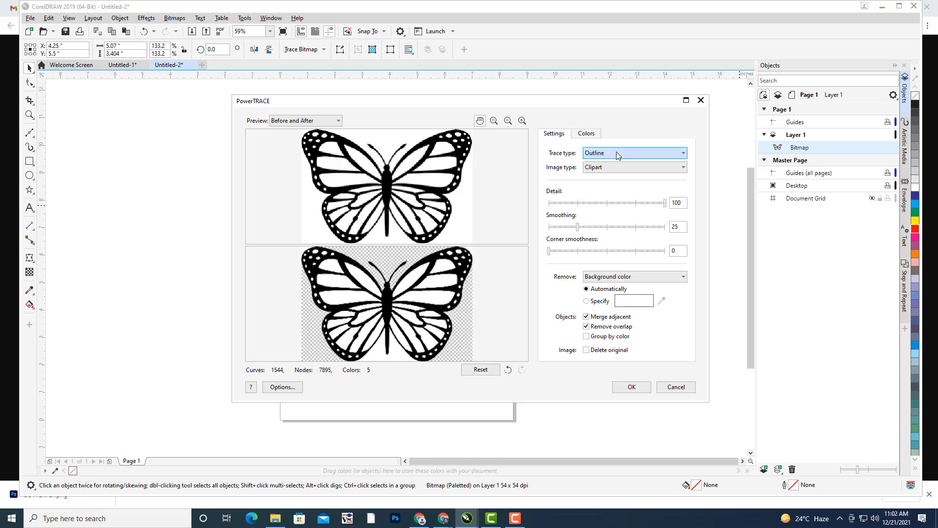
pyautogui.click(605, 169)
pyautogui.click(606, 169)
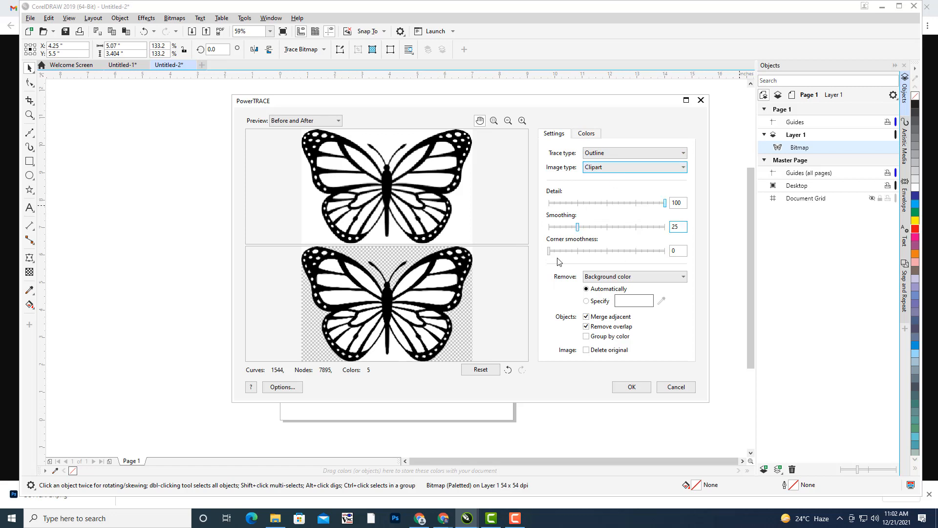
pyautogui.click(619, 277)
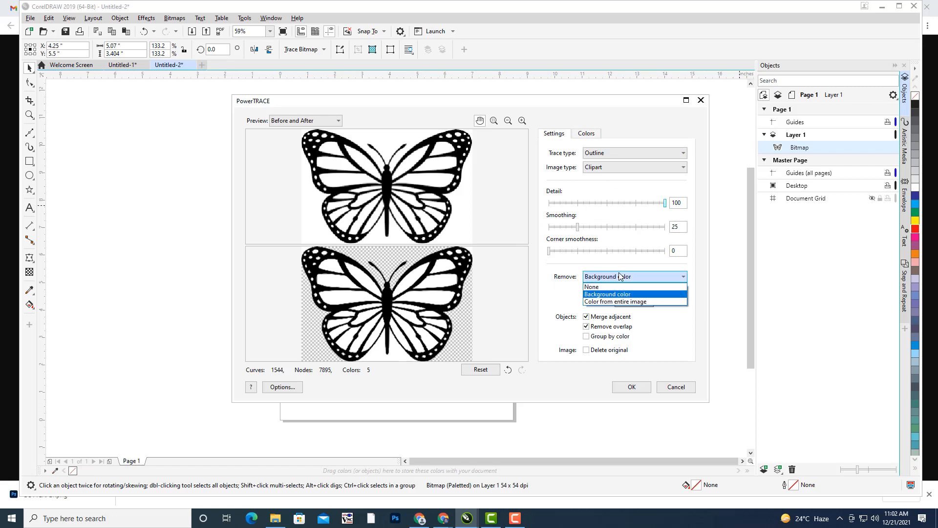
pyautogui.click(616, 301)
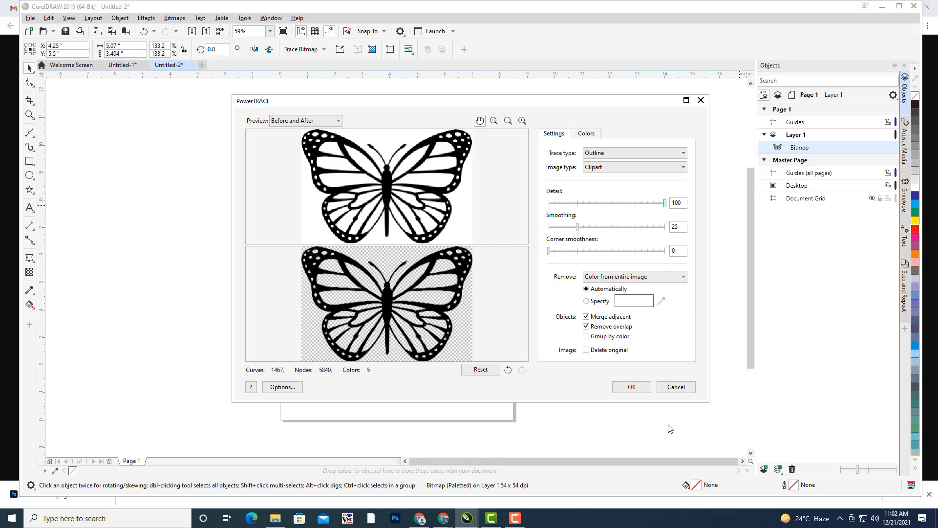
pyautogui.click(632, 388)
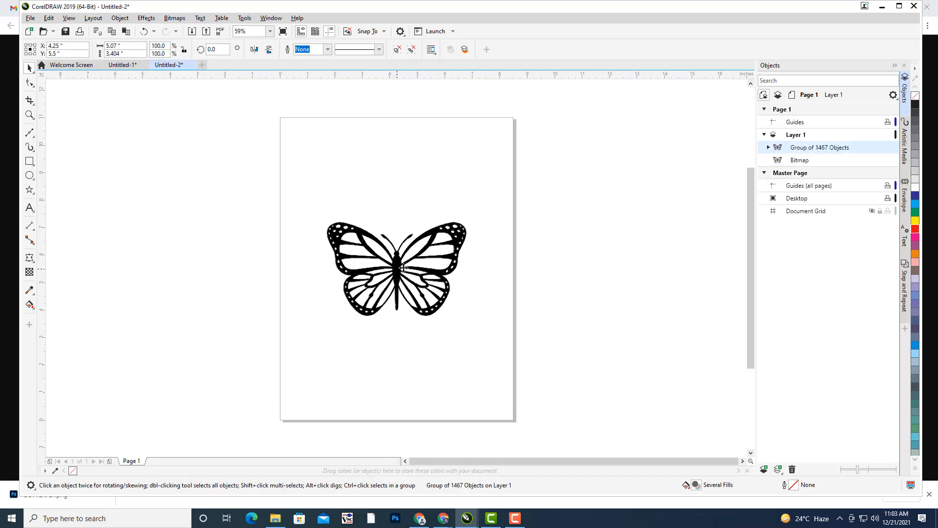
# - Move the traced butterfly off-page, fill it red, ungroup it, and create a boundary around its curves
pyautogui.moveTo(397, 270); pyautogui.dragTo(600, 272)
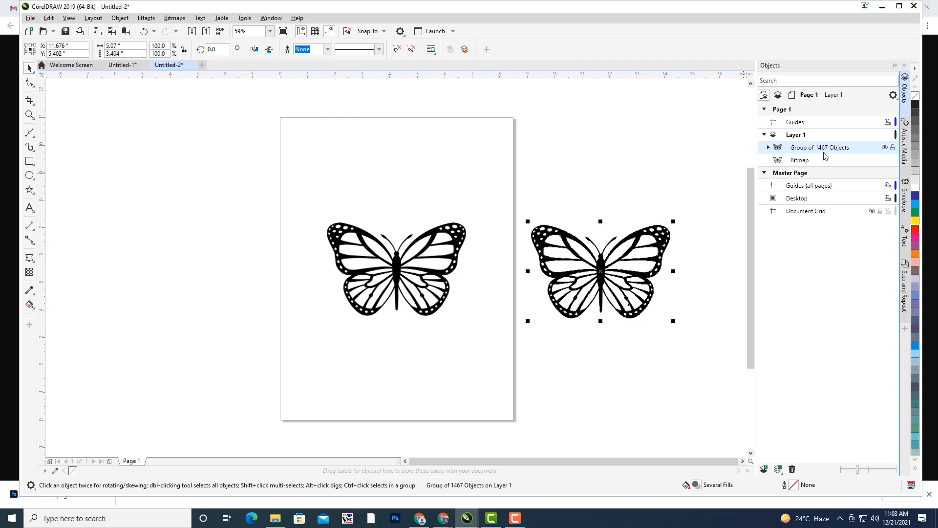
pyautogui.click(916, 229)
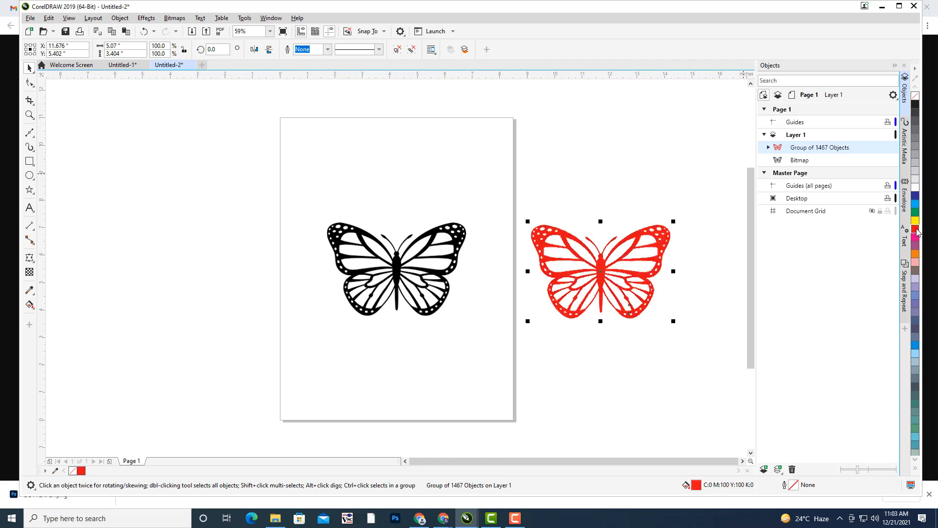
pyautogui.rightClick(813, 148)
pyautogui.click(840, 166)
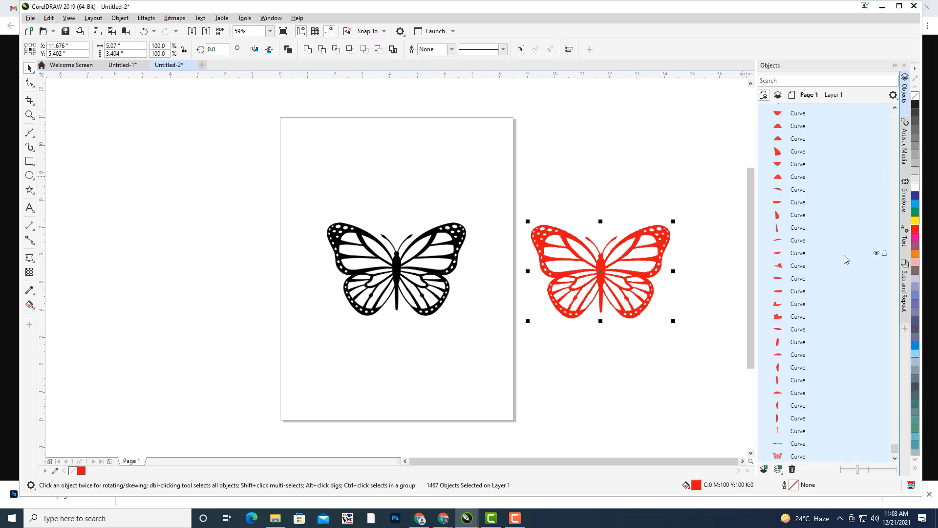
pyautogui.scroll(6, 845, 255)
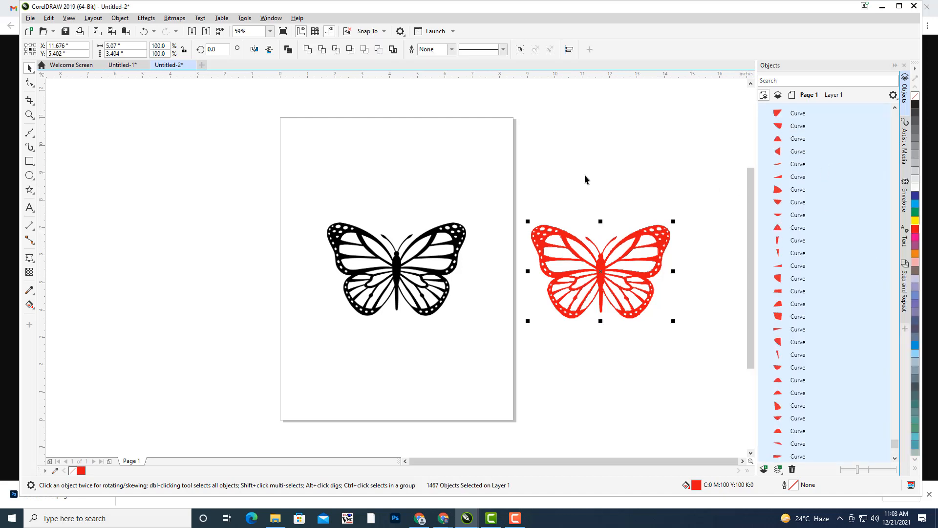
pyautogui.click(550, 188)
pyautogui.moveTo(678, 333); pyautogui.dragTo(723, 374)
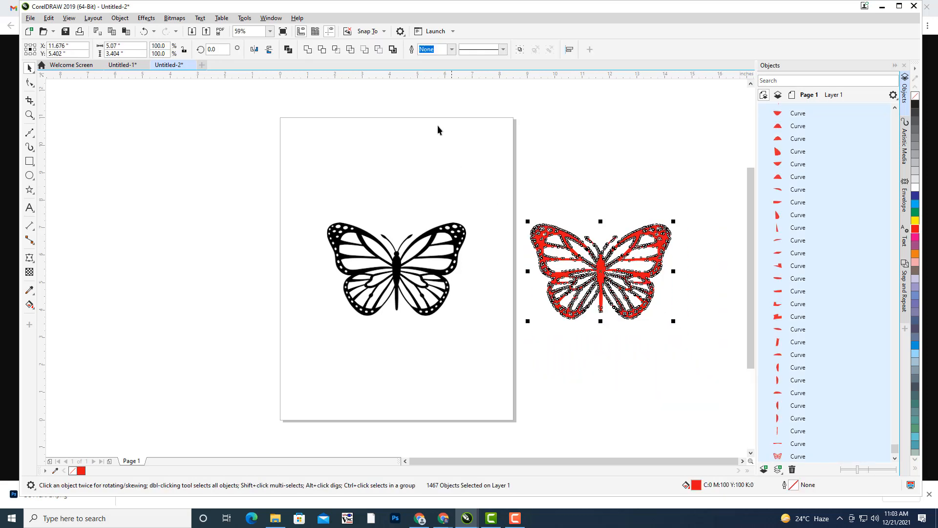
pyautogui.click(392, 49)
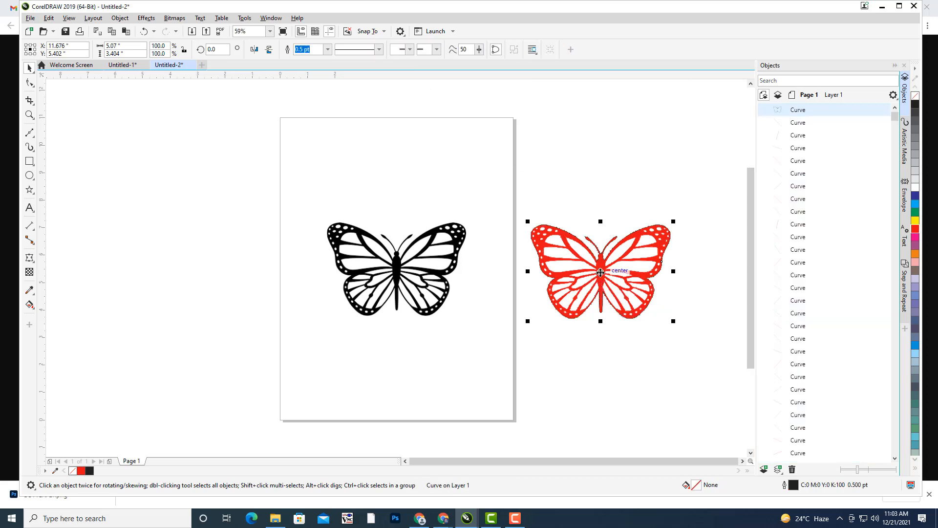
# - Move the boundary shape left, fill it dark blue, and delete the black bitmap and red trace
pyautogui.moveTo(591, 276); pyautogui.dragTo(163, 254)
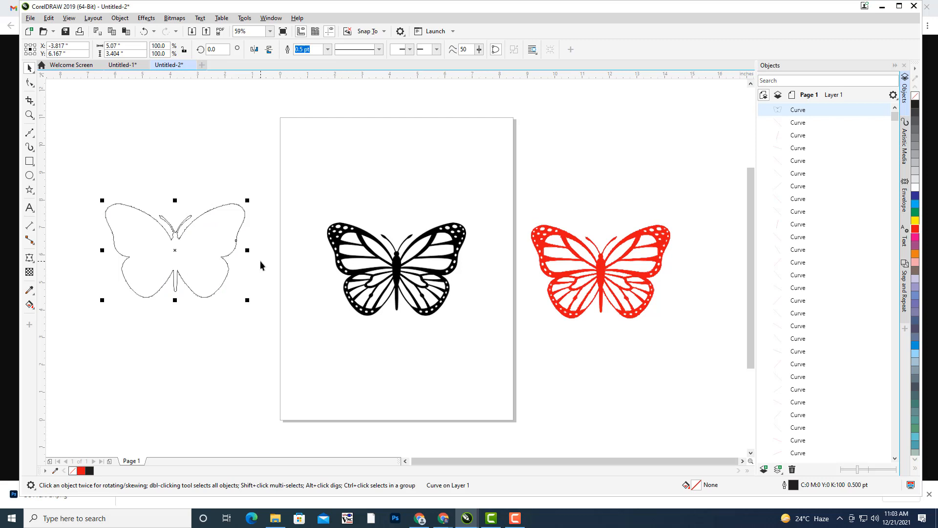
pyautogui.click(916, 195)
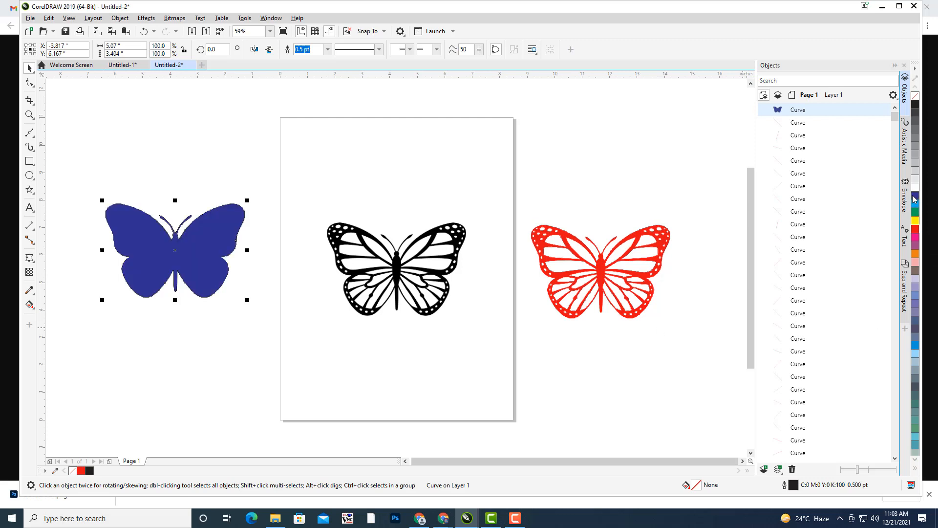
pyautogui.click(328, 207)
pyautogui.moveTo(693, 378); pyautogui.dragTo(714, 398)
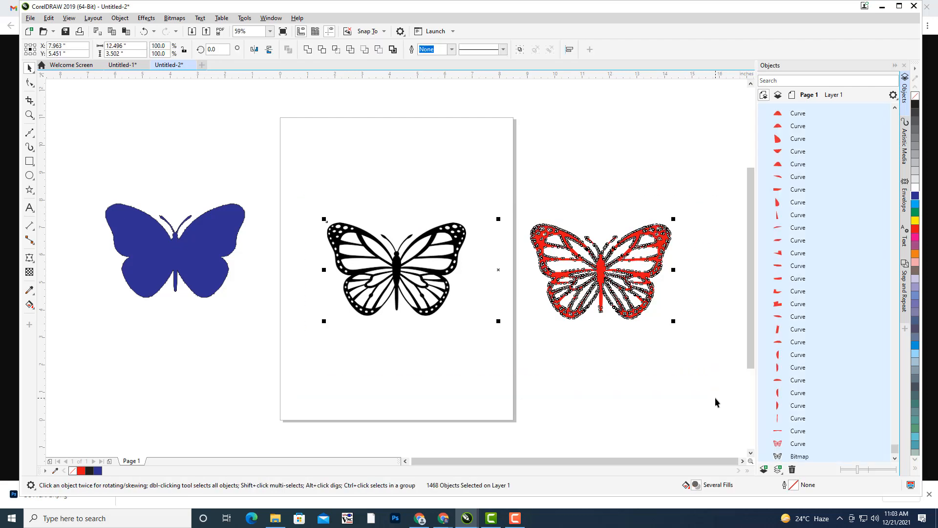
pyautogui.press('Delete')
pyautogui.click(203, 245)
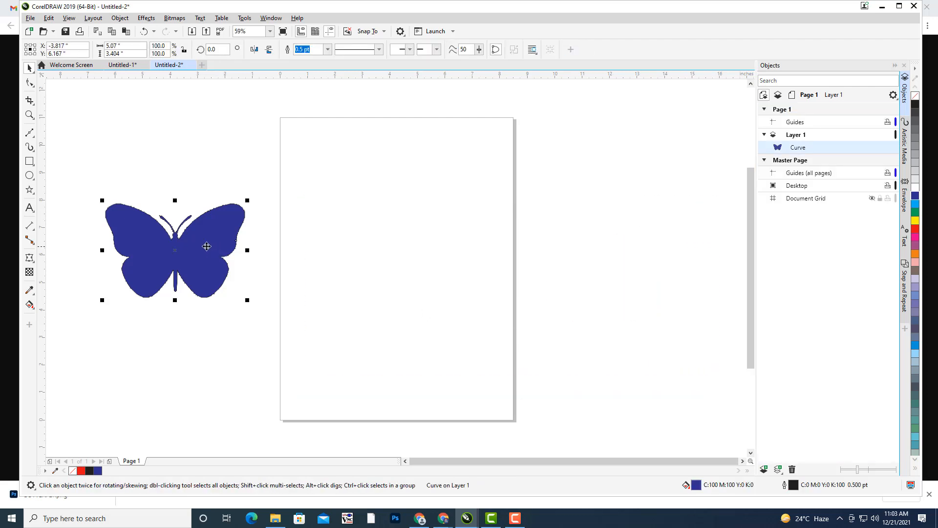
# - Centre the blue butterfly on the page, remove its fill, and enlarge it to 112.1% (5.683 × 3.817 in)
pyautogui.moveTo(176, 249); pyautogui.dragTo(422, 249)
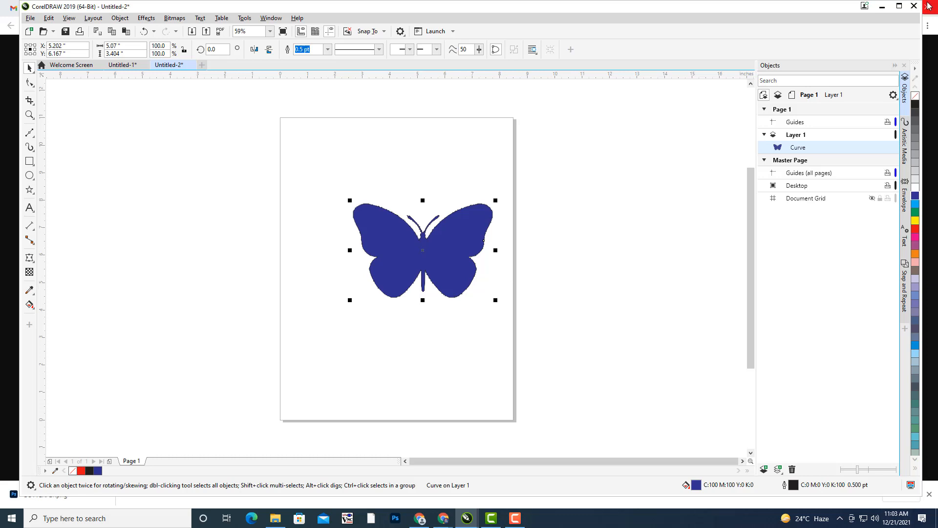
pyautogui.click(915, 95)
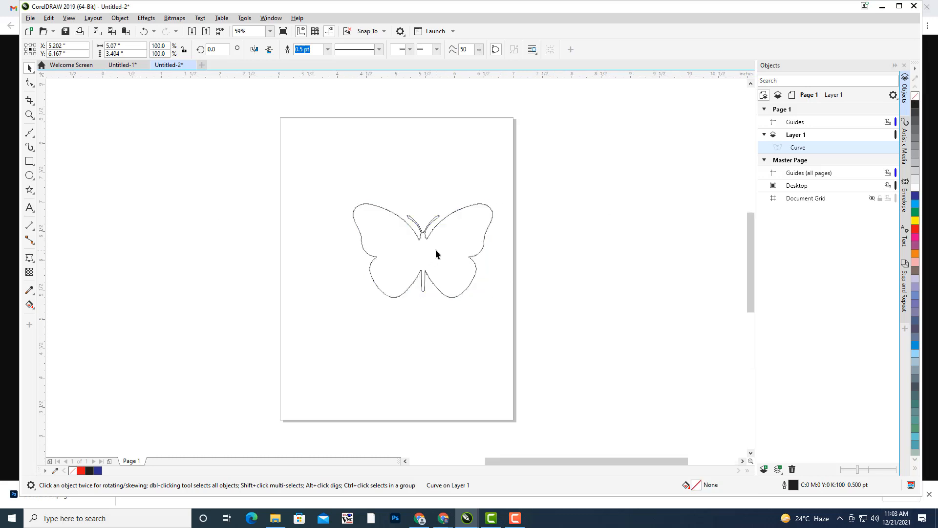
pyautogui.scroll(3, 435, 249)
pyautogui.moveTo(410, 251); pyautogui.dragTo(336, 279)
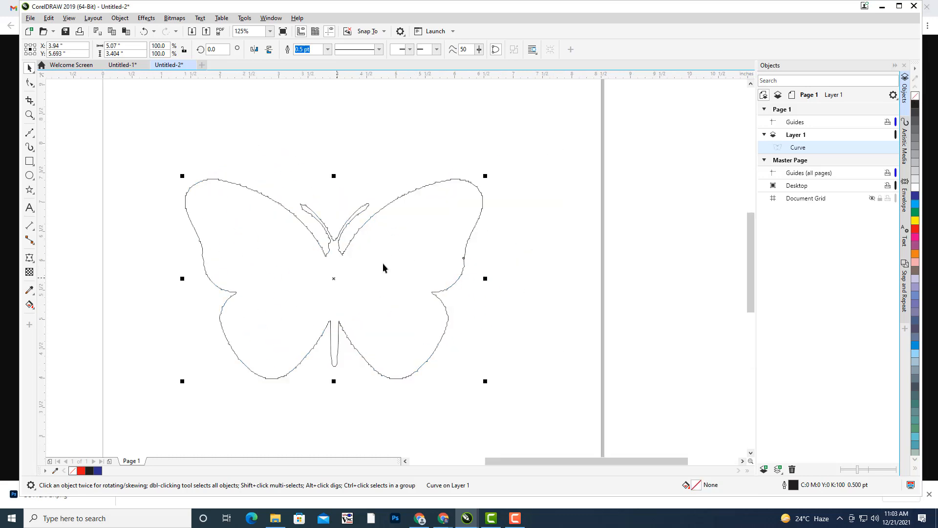
pyautogui.moveTo(489, 176); pyautogui.dragTo(503, 159)
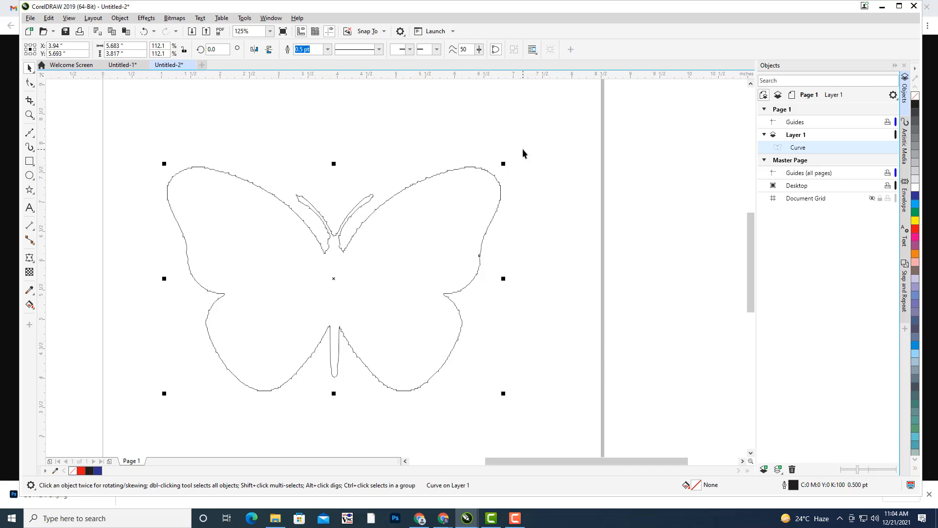
pyautogui.moveTo(379, 219); pyautogui.dragTo(425, 212)
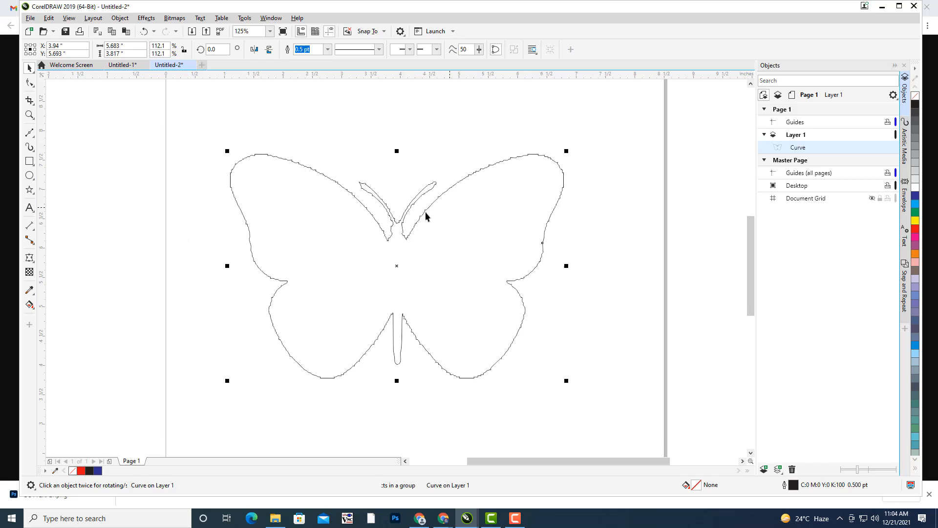
pyautogui.click(647, 235)
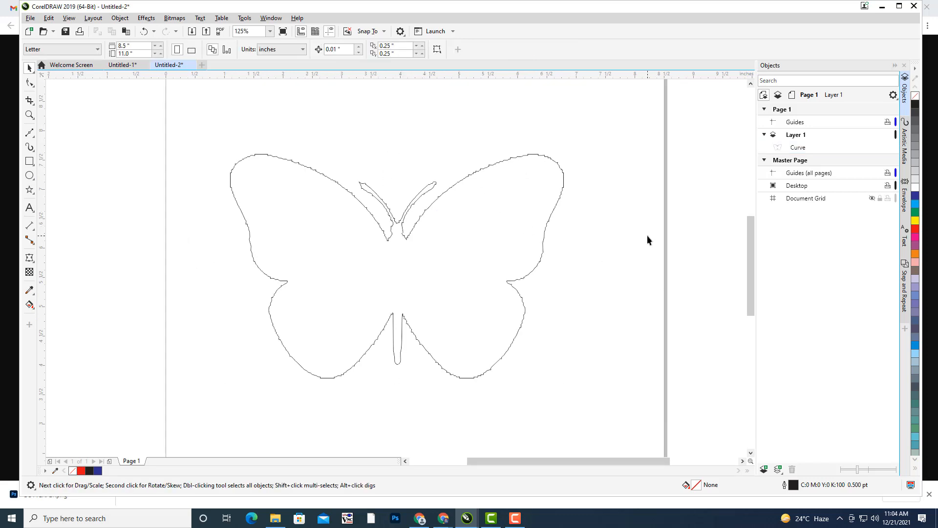
# - Place a paragraph text frame fitted inside the butterfly outline
pyautogui.click(30, 209)
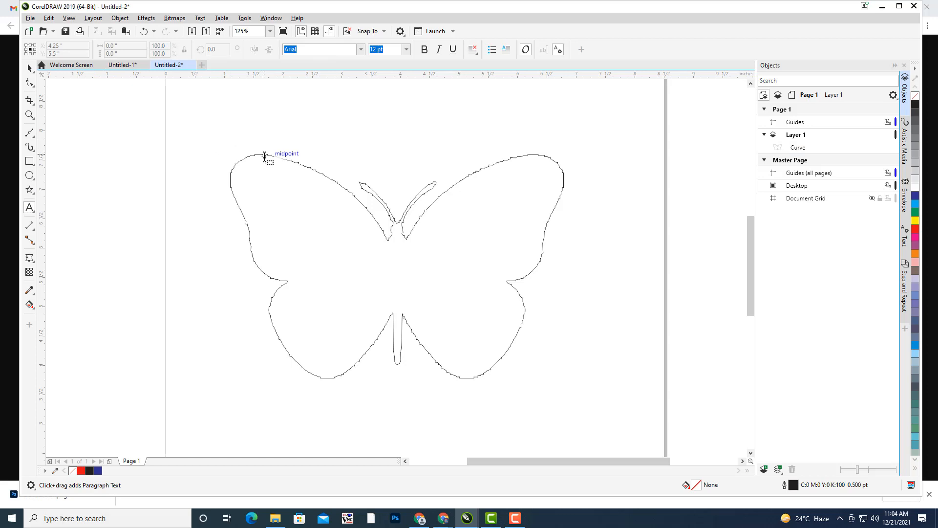
pyautogui.click(264, 156)
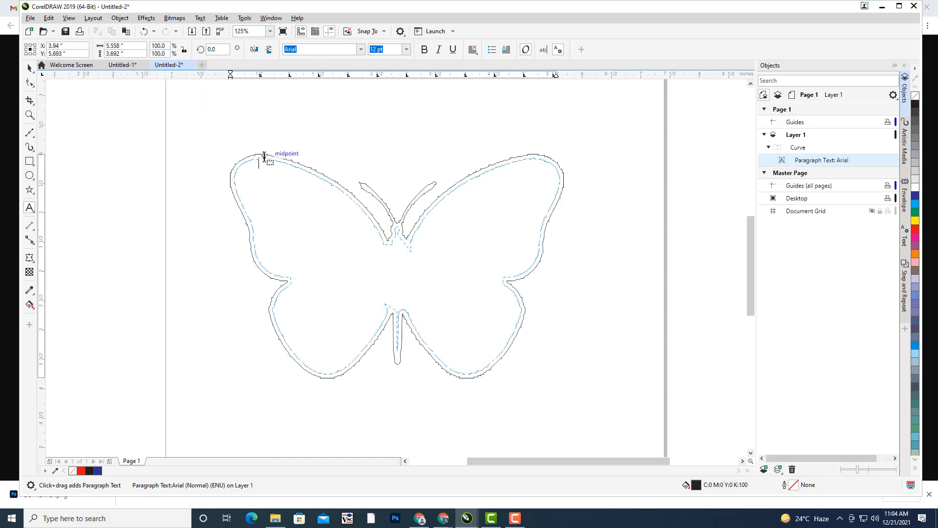
pyautogui.click(678, 264)
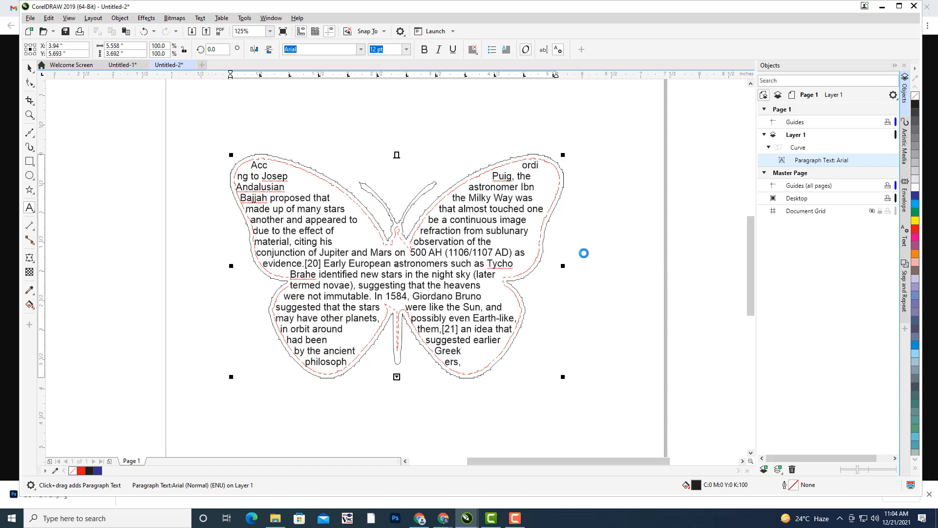
# - Set all the butterfly text to 10 pt with full justification
pyautogui.hotkey('ctrl', 'a')
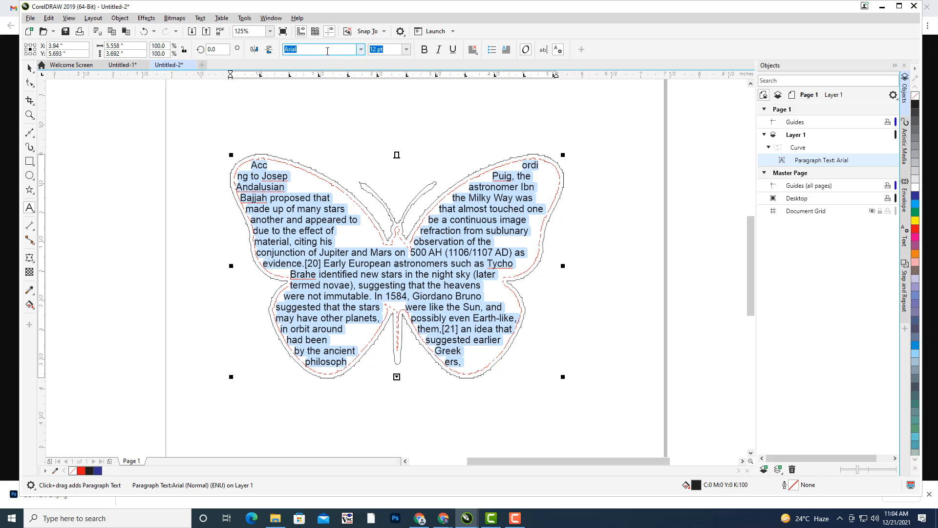
pyautogui.click(407, 49)
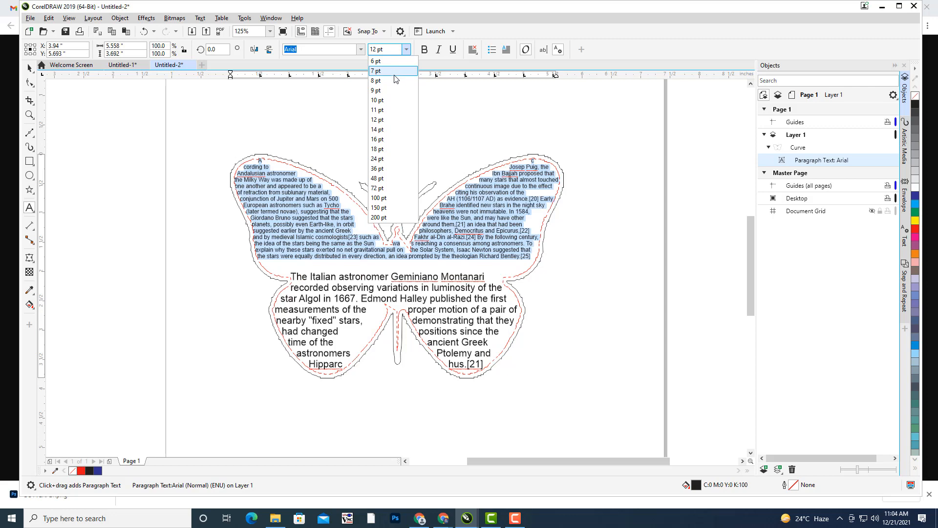
pyautogui.click(393, 100)
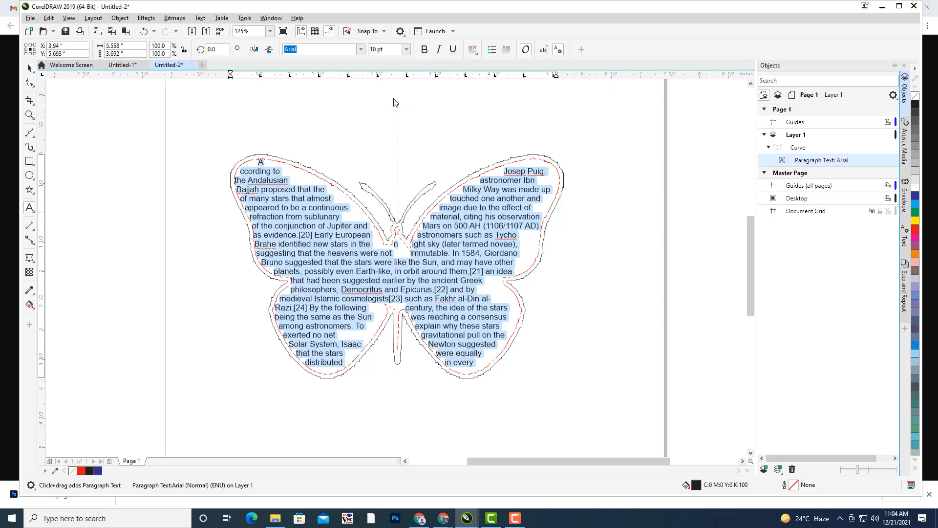
pyautogui.click(473, 50)
pyautogui.click(494, 106)
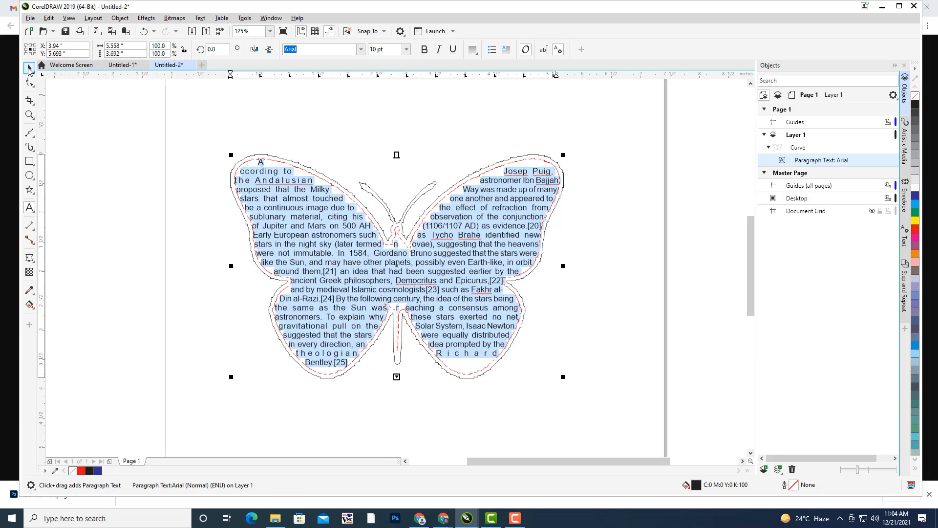
pyautogui.click(468, 155)
# - Select the butterfly with its fitted text and convert the text to curves with Ctrl+Q
pyautogui.press('space')
pyautogui.click(520, 170)
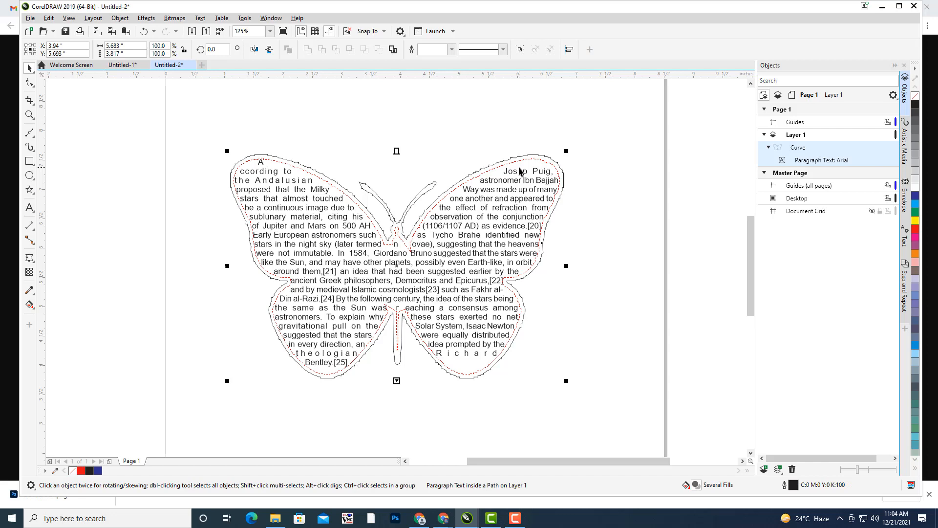
pyautogui.hotkey('ctrl', 'q')
pyautogui.click(547, 157)
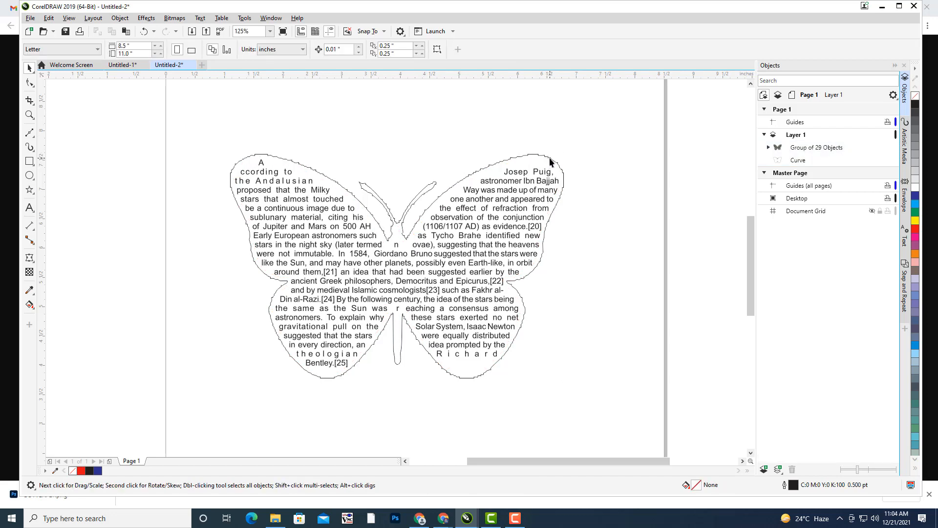
# - Delete the butterfly outline curve, leaving only the butterfly-shaped text group
pyautogui.click(549, 162)
pyautogui.press('Delete')
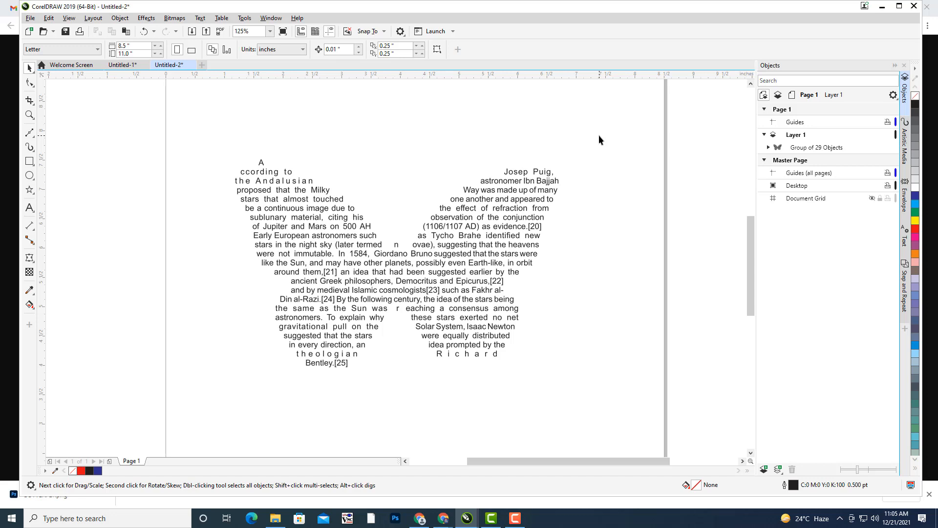
pyautogui.click(122, 67)
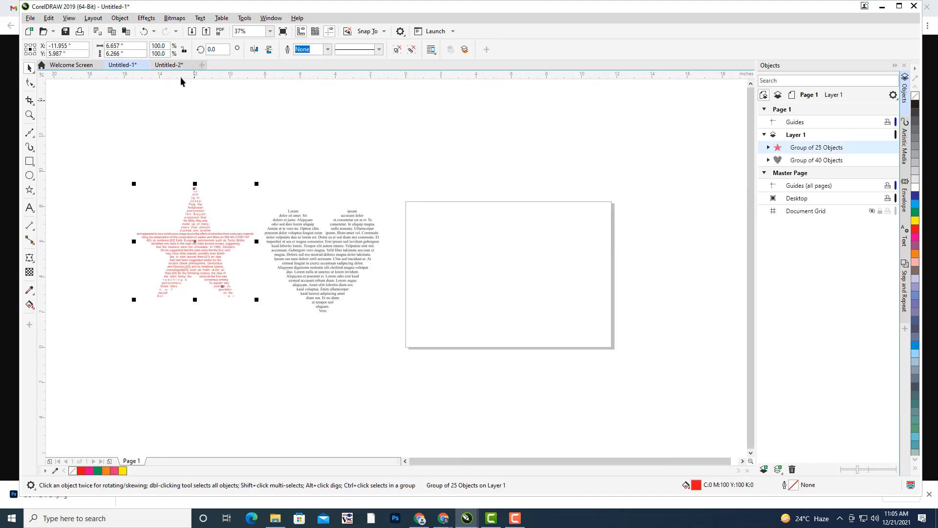
pyautogui.click(161, 67)
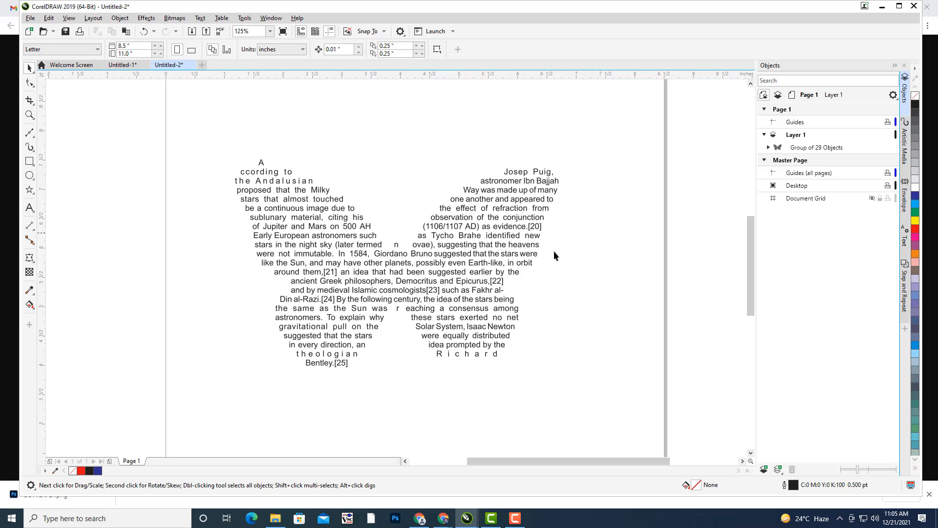
# - Select the converted butterfly text group and delete it, leaving Untitled-2 blank
pyautogui.click(472, 280)
pyautogui.moveTo(397, 275); pyautogui.dragTo(404, 292)
pyautogui.click(566, 283)
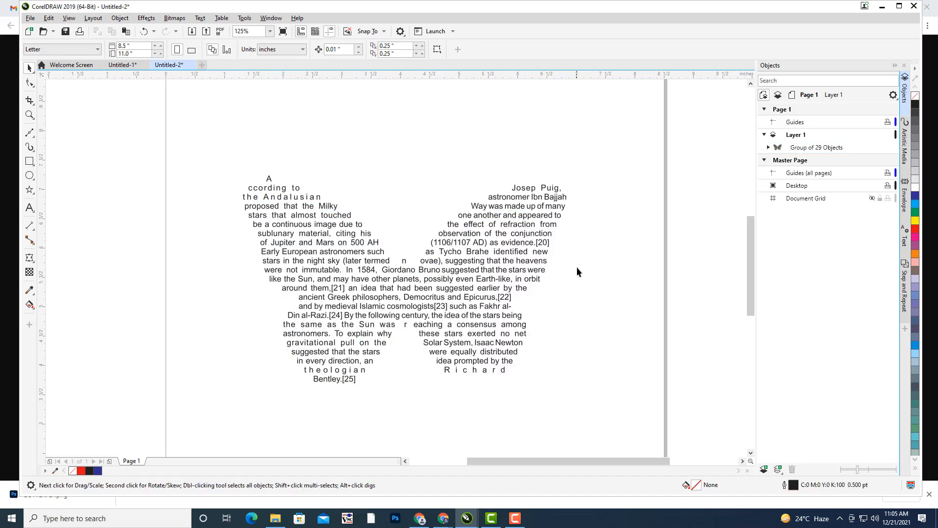
pyautogui.click(508, 243)
pyautogui.press('Delete')
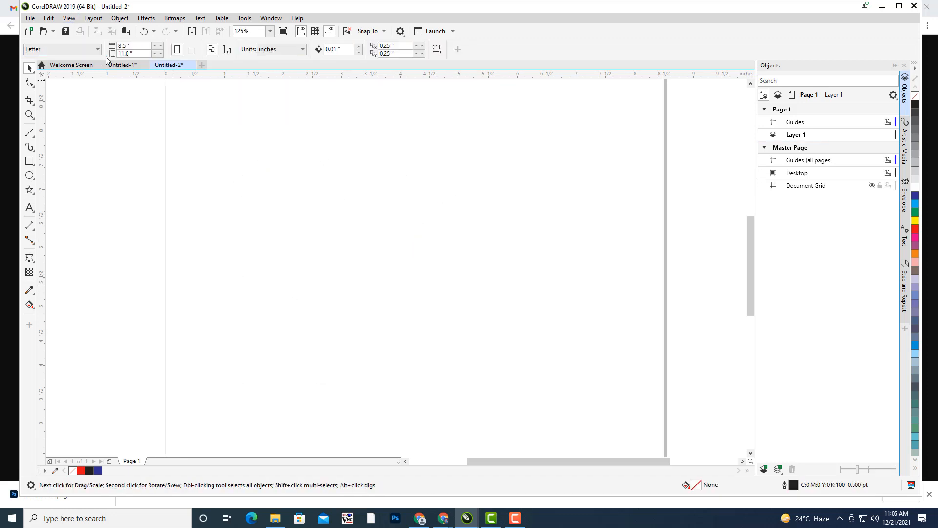
# - In Untitled-1, delete the heart-shaped and star-shaped text groups
pyautogui.click(115, 68)
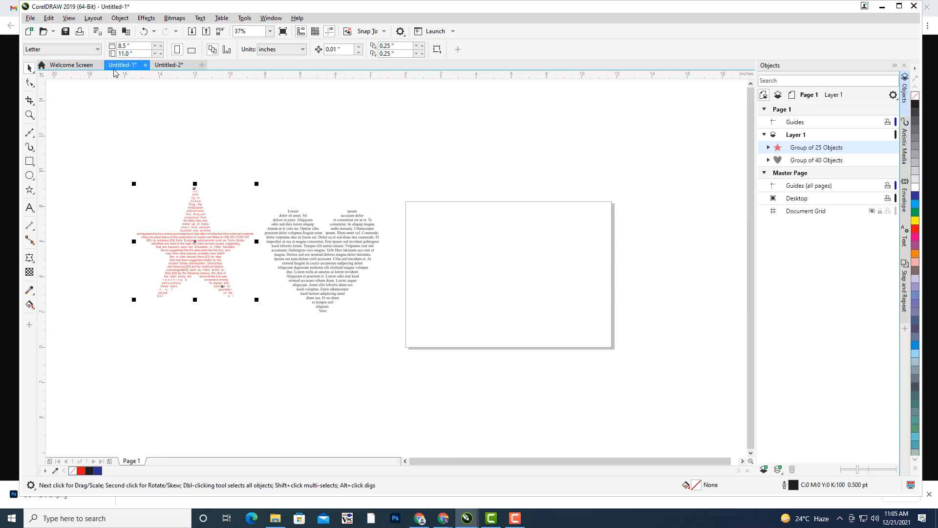
pyautogui.click(310, 251)
pyautogui.press('Delete')
pyautogui.click(216, 245)
pyautogui.press('Delete')
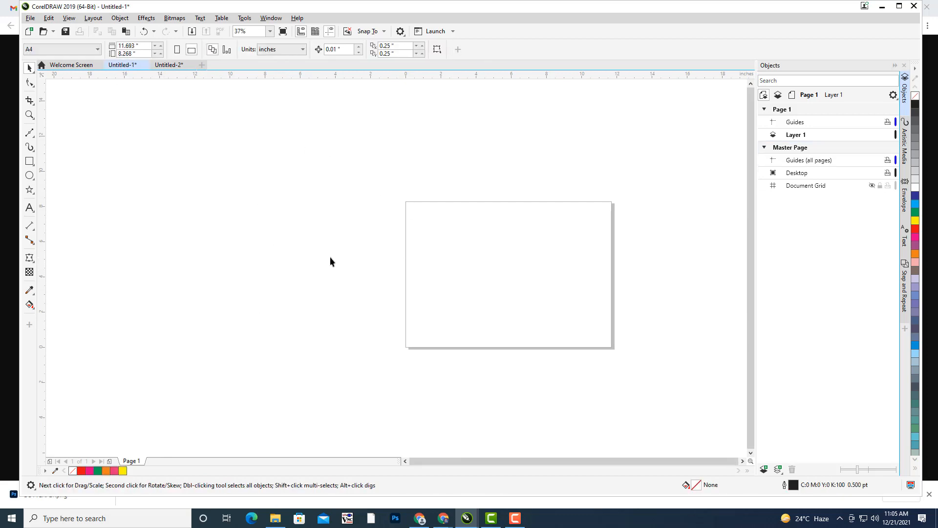
# - Set the empty page size to Business Card, 3.5 × 2.0 inches
pyautogui.moveTo(519, 232); pyautogui.dragTo(478, 167)
pyautogui.scroll(1, 386, 156)
pyautogui.click(515, 518)
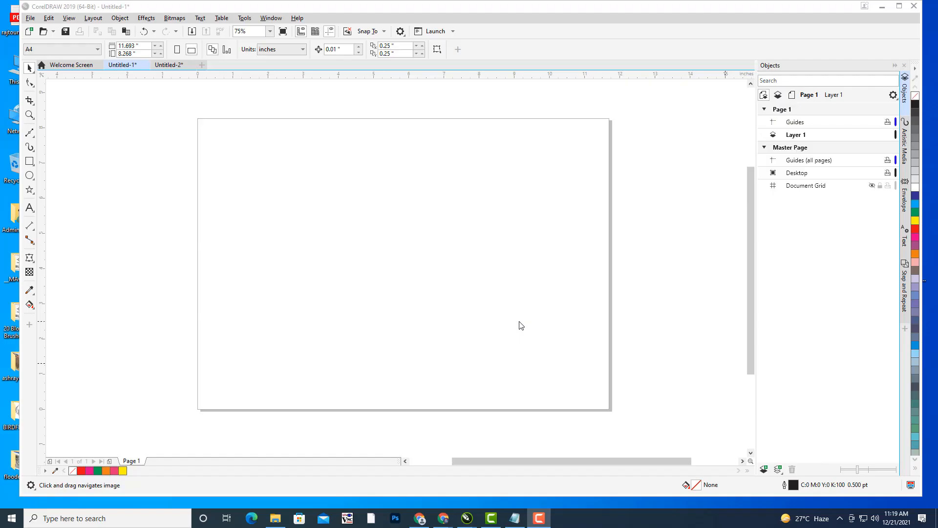
pyautogui.hscroll(-2, 520, 324)
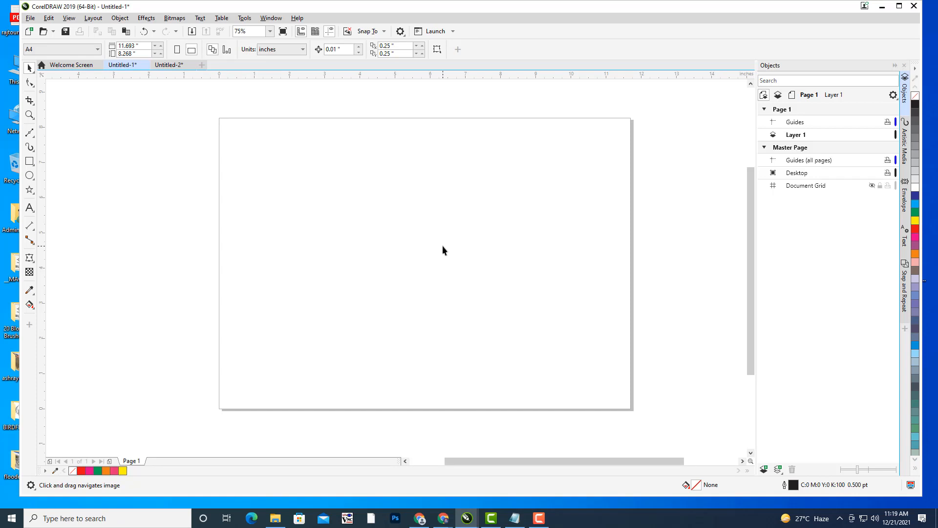
pyautogui.click(62, 49)
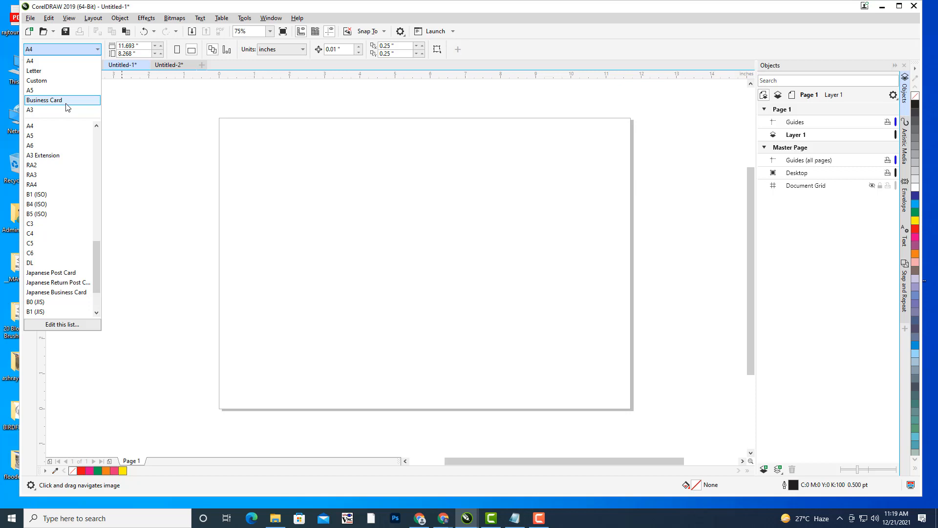
pyautogui.click(67, 101)
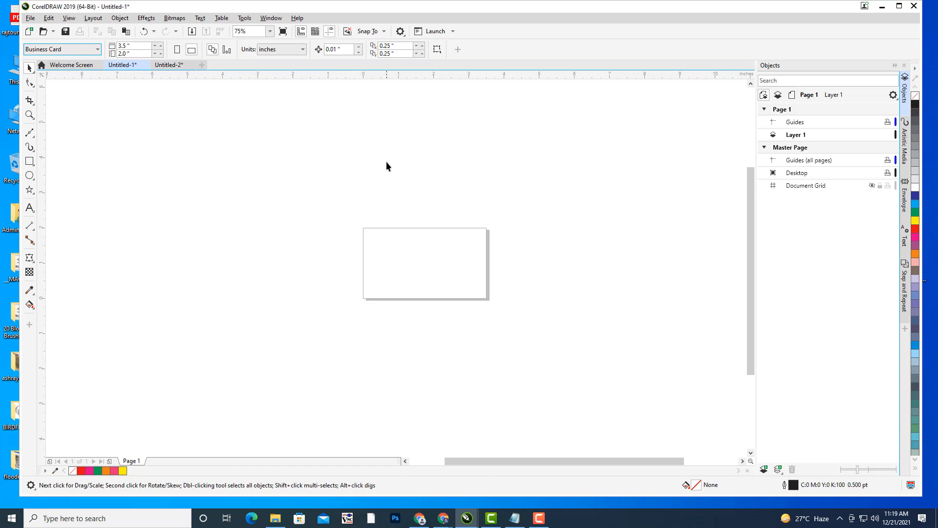
# - Zoom in on the card and rename Layer 1 to BACKGROUND in the Objects docker
pyautogui.scroll(4, 459, 216)
pyautogui.scroll(-1, 576, 146)
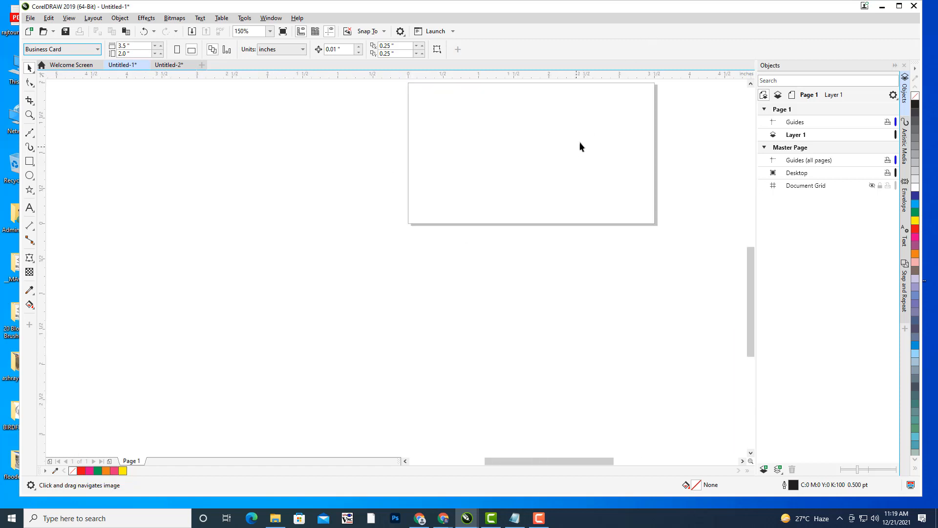
pyautogui.moveTo(578, 146); pyautogui.dragTo(490, 237)
pyautogui.scroll(1, 520, 200)
pyautogui.moveTo(524, 205); pyautogui.dragTo(562, 191)
pyautogui.click(798, 138)
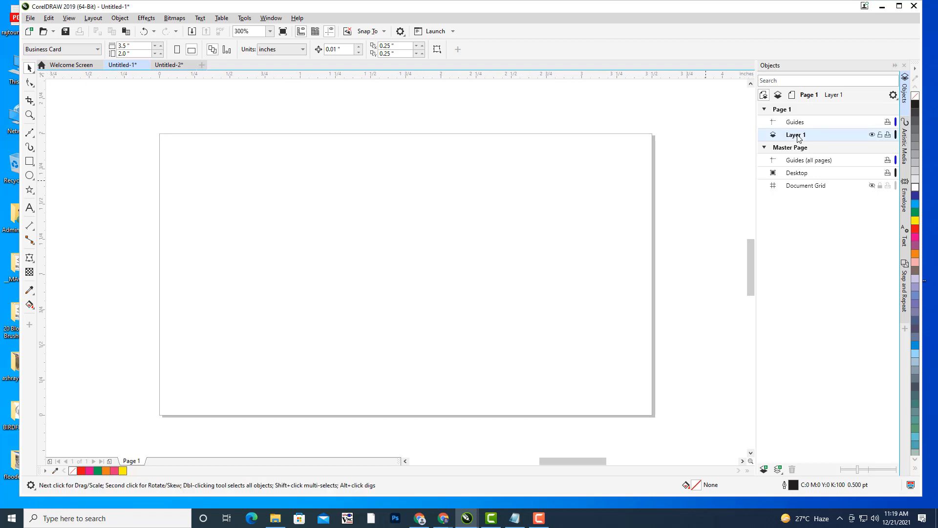
pyautogui.rightClick(799, 139)
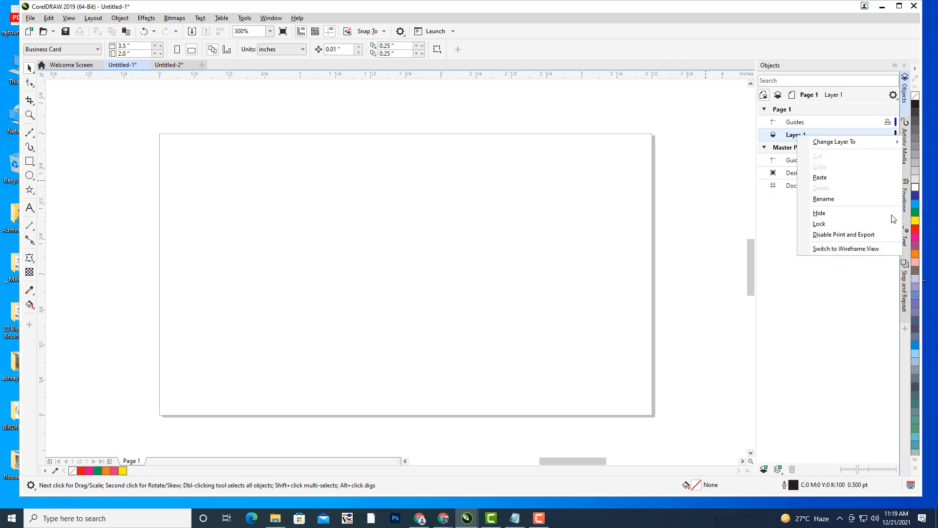
pyautogui.click(832, 198)
pyautogui.write('BACKGROUND')
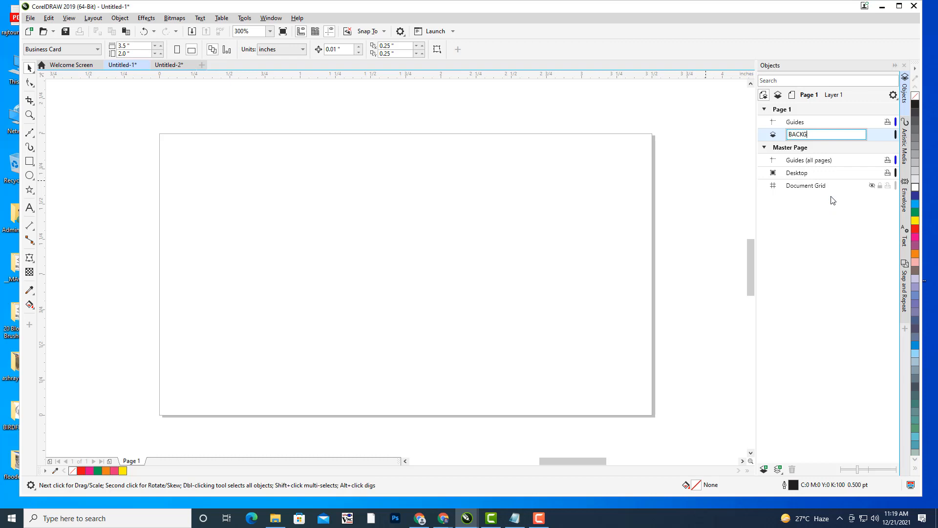
pyautogui.press('Return')
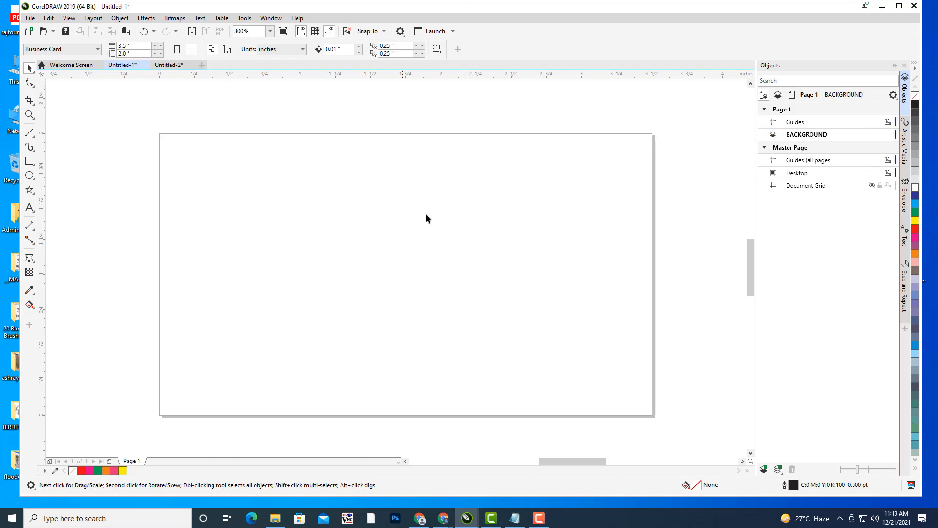
pyautogui.moveTo(452, 190); pyautogui.dragTo(462, 194)
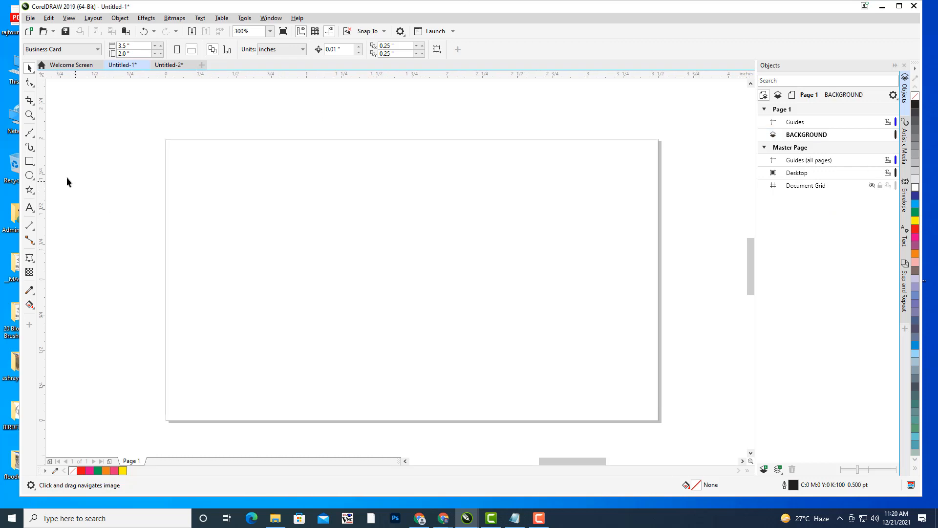
# - Create a page-sized rectangle filled green with no outline
pyautogui.doubleClick(29, 161)
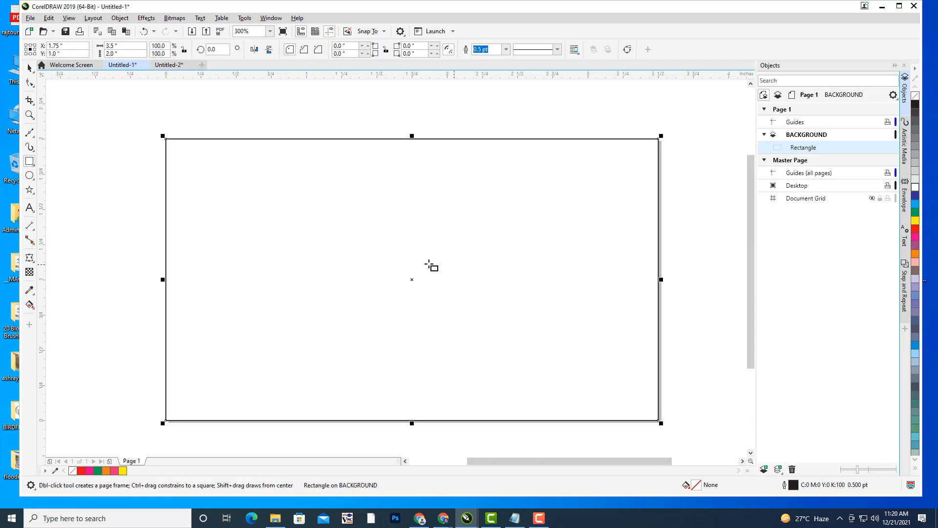
pyautogui.click(28, 69)
pyautogui.click(116, 98)
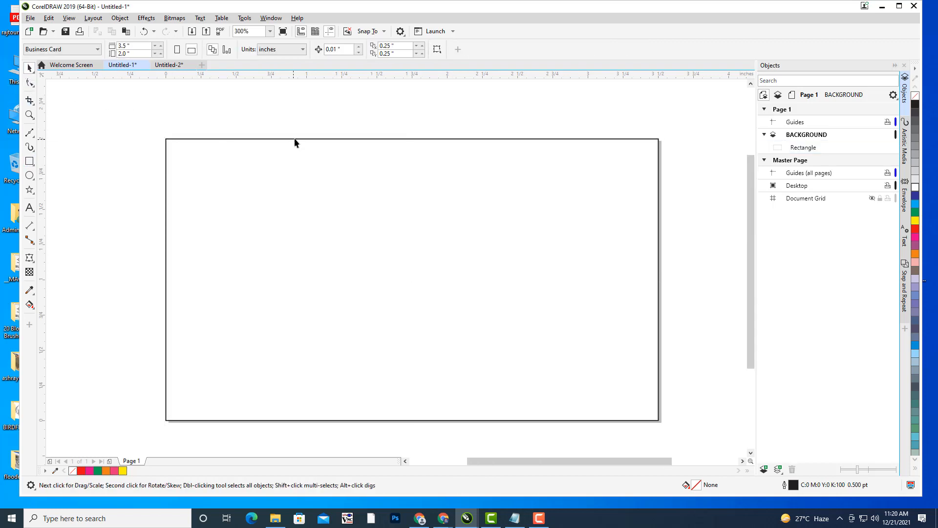
pyautogui.click(295, 140)
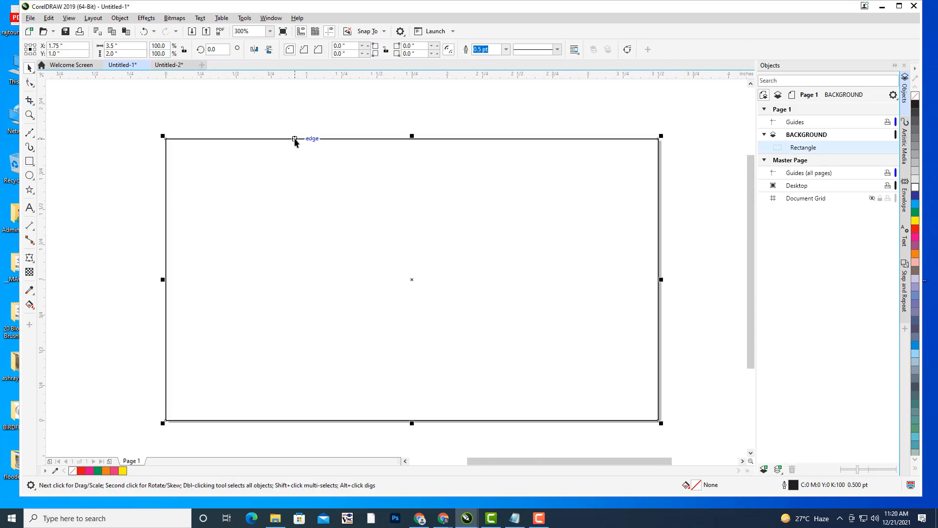
pyautogui.click(916, 212)
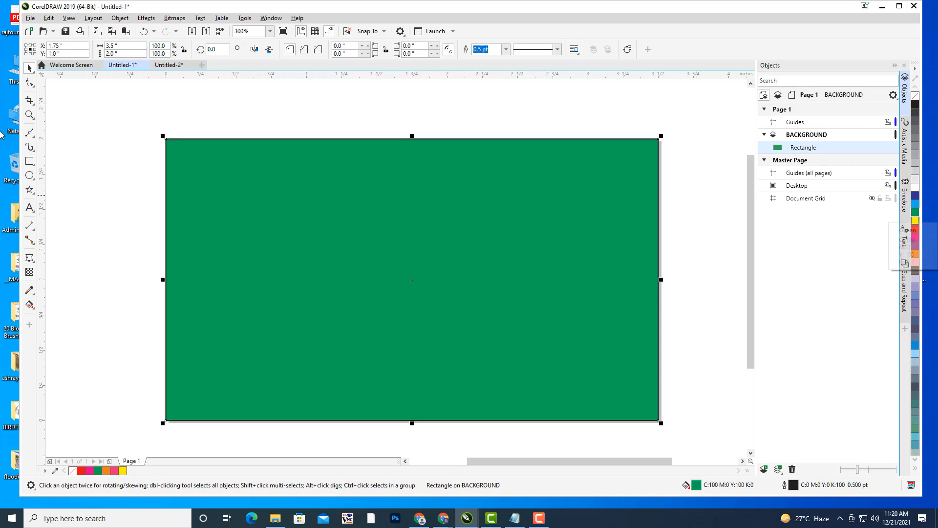
pyautogui.click(177, 90)
pyautogui.click(309, 183)
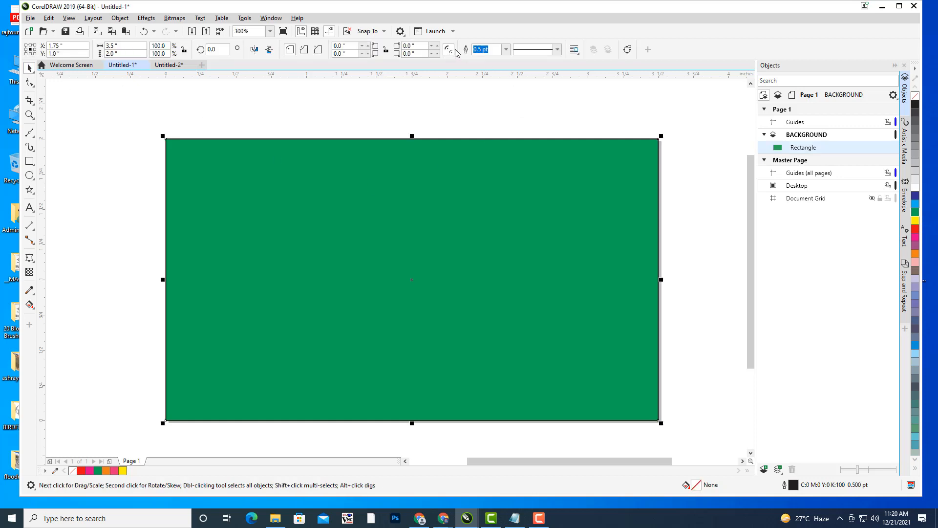
pyautogui.click(506, 49)
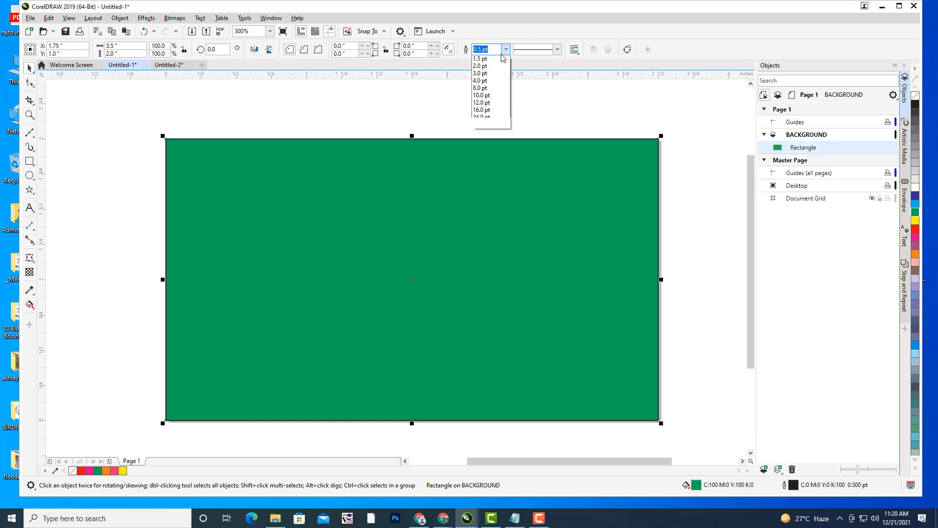
pyautogui.click(465, 117)
pyautogui.click(502, 231)
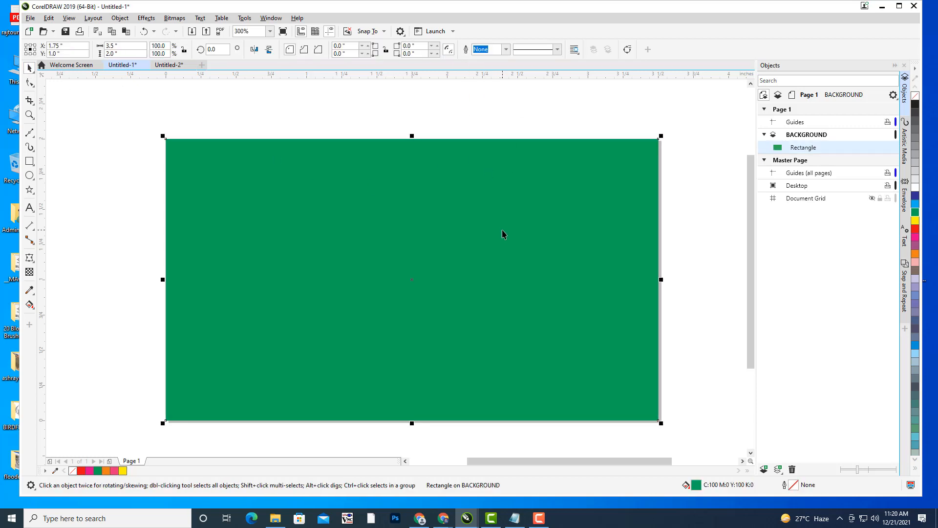
# - Apply the green gradient preset as an elliptical, reversed fill so the centre is light
pyautogui.press('F11')
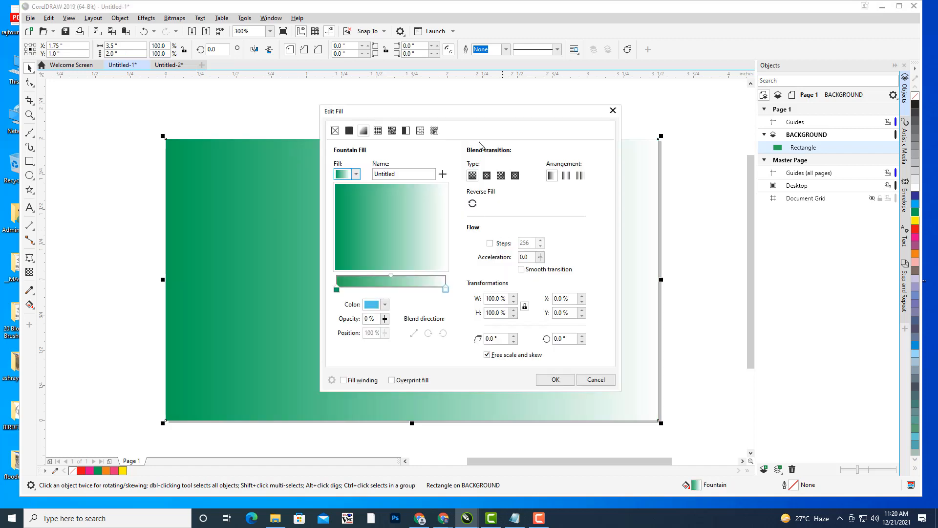
pyautogui.moveTo(448, 118); pyautogui.dragTo(579, 72)
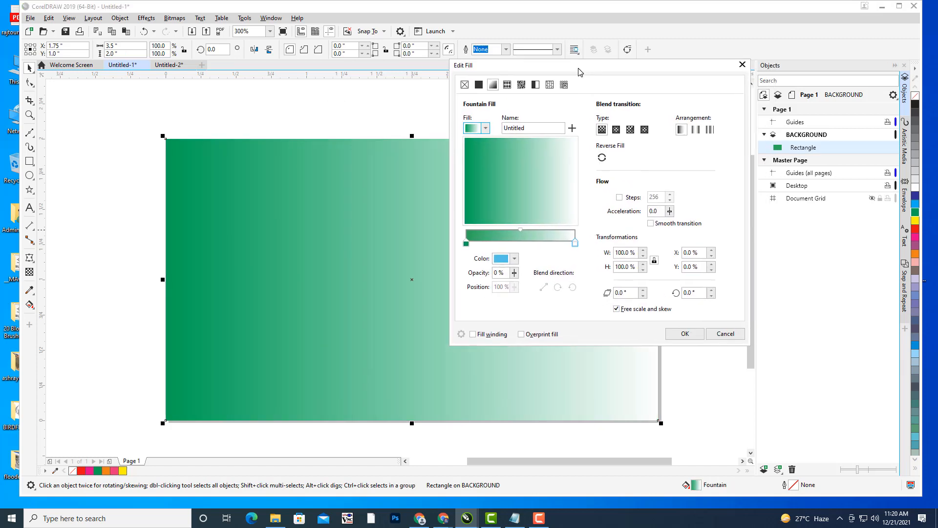
pyautogui.click(486, 130)
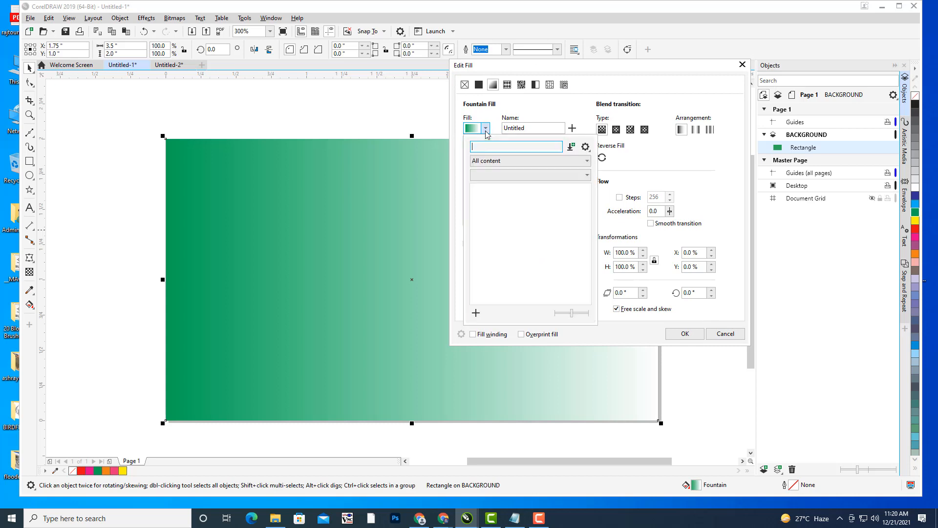
pyautogui.click(545, 218)
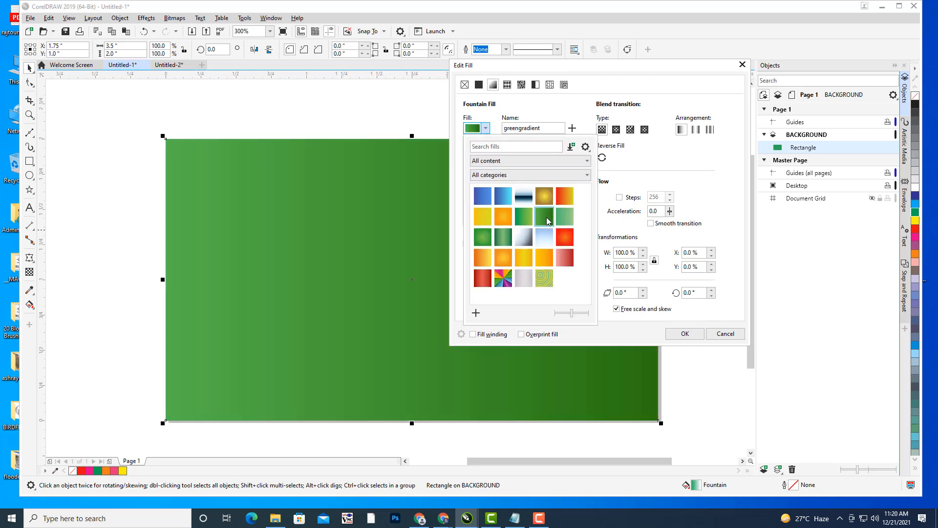
pyautogui.click(618, 133)
pyautogui.click(617, 133)
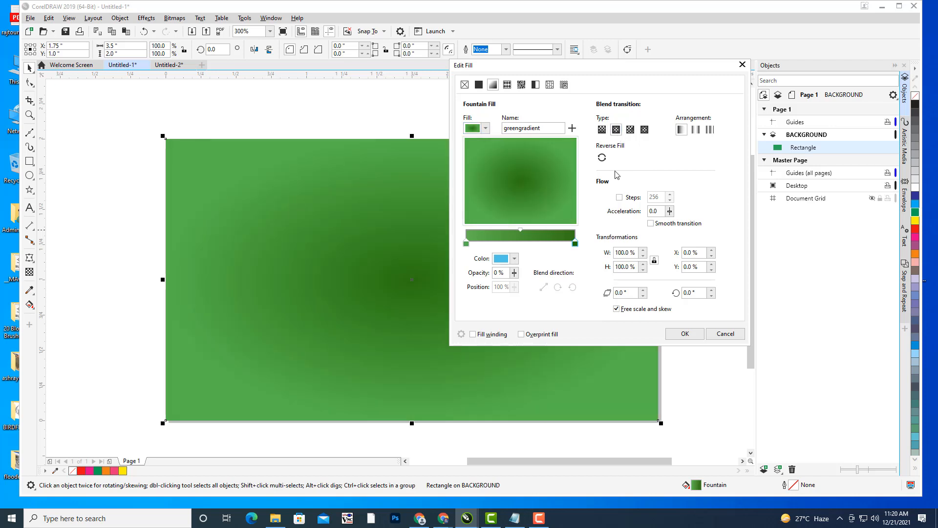
pyautogui.click(602, 157)
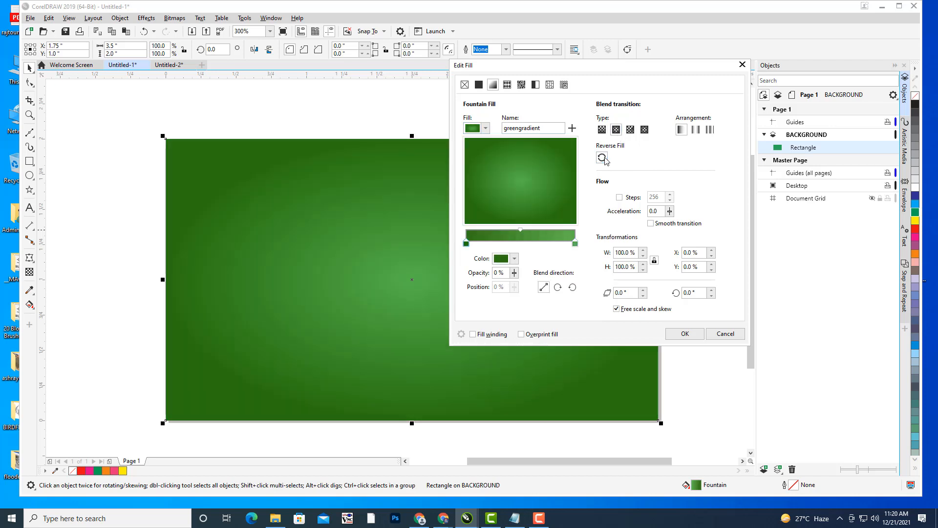
pyautogui.click(685, 333)
pyautogui.click(454, 117)
pyautogui.moveTo(208, 282); pyautogui.dragTo(222, 278)
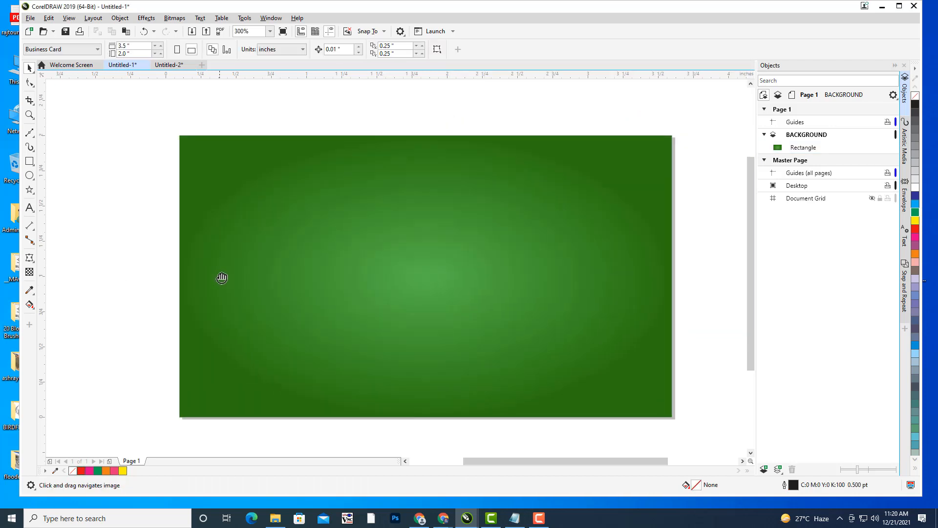
# - Add a page-sized red rectangle above the green one and remove its outline
pyautogui.moveTo(285, 148); pyautogui.dragTo(282, 150)
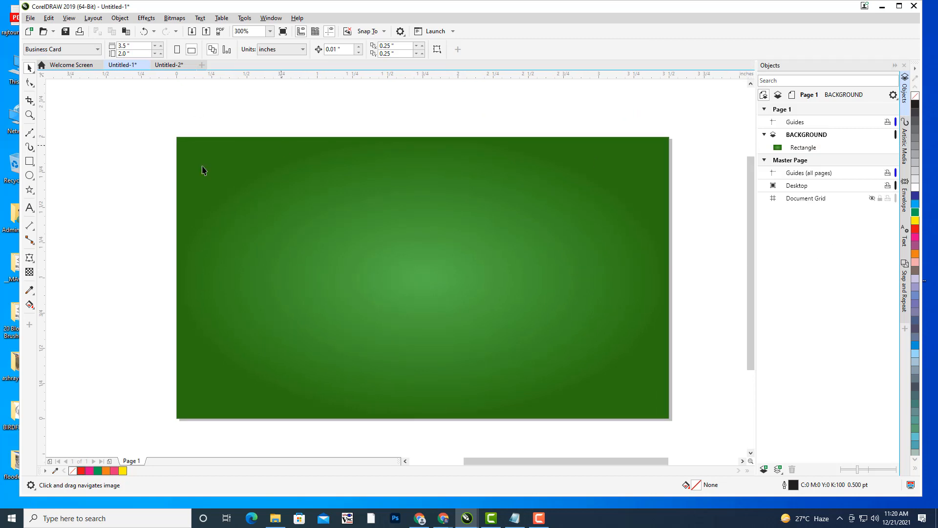
pyautogui.doubleClick(31, 164)
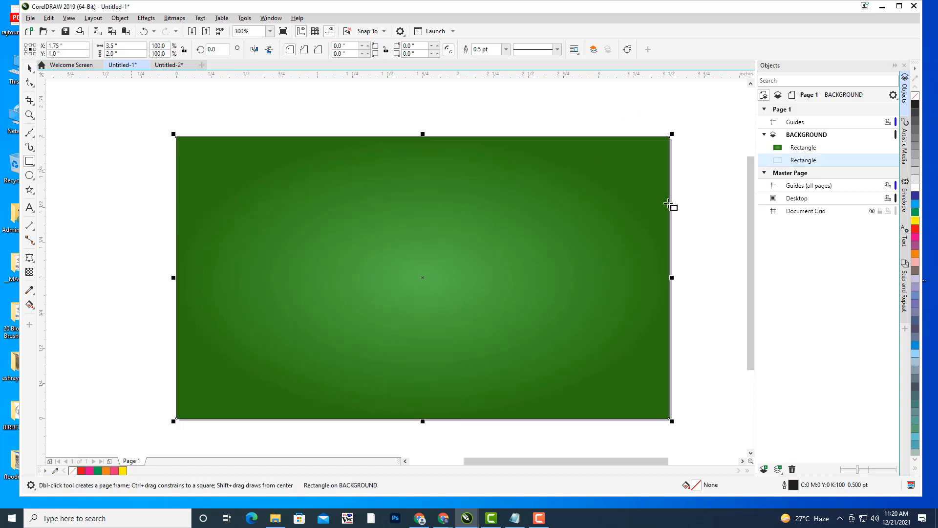
pyautogui.click(916, 230)
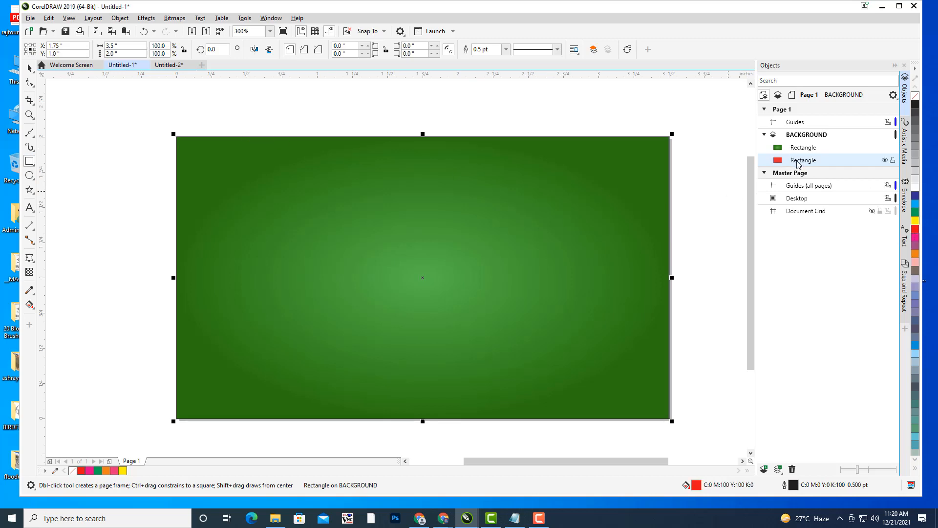
pyautogui.moveTo(799, 148); pyautogui.dragTo(805, 146)
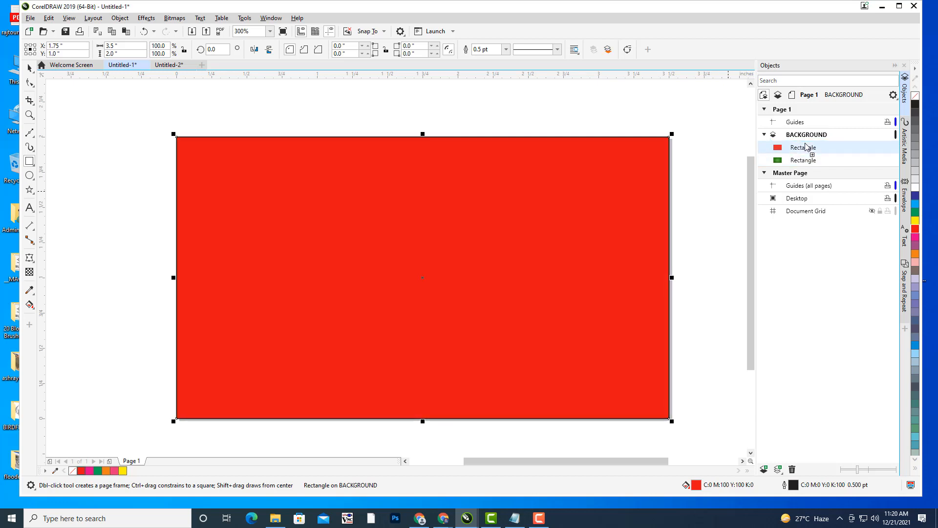
pyautogui.press('space')
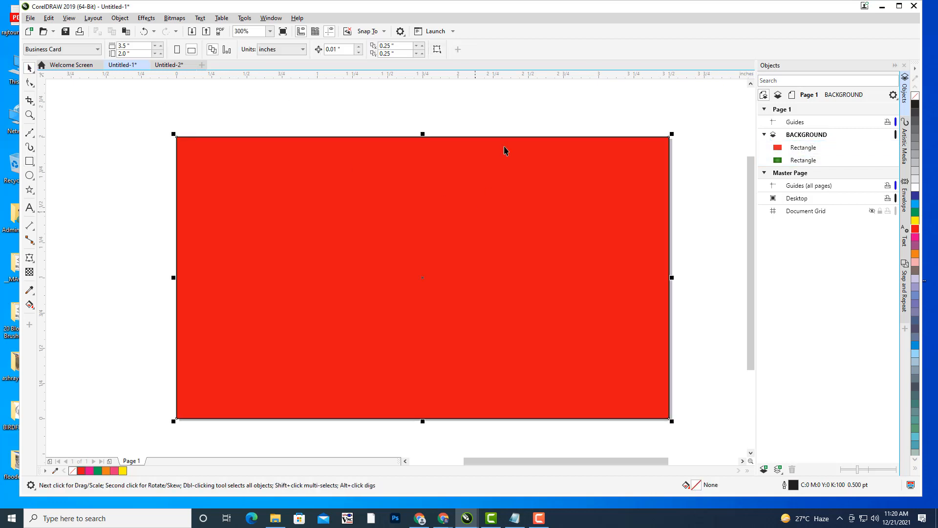
pyautogui.click(506, 49)
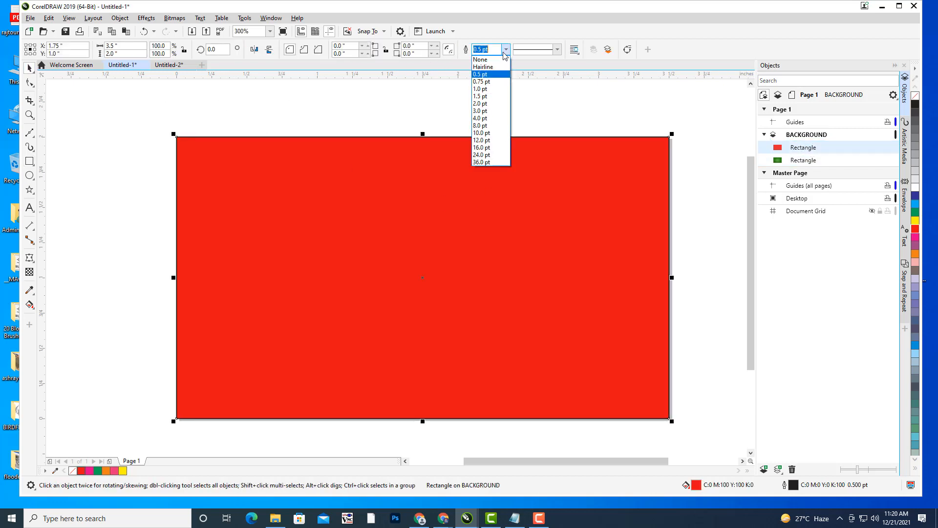
pyautogui.click(494, 62)
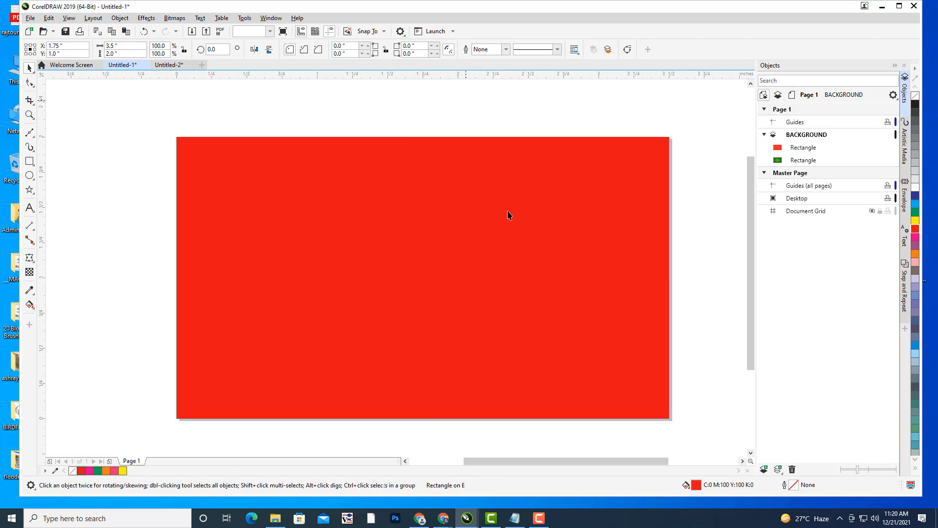
# - Convert the red rectangle to curves with Ctrl+Q
pyautogui.press('h')
pyautogui.moveTo(516, 210); pyautogui.dragTo(522, 206)
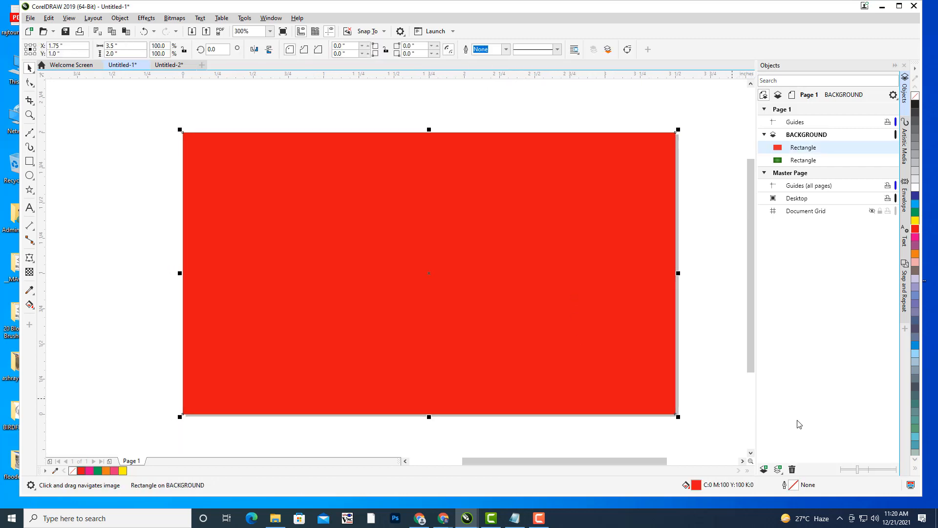
pyautogui.click(452, 124)
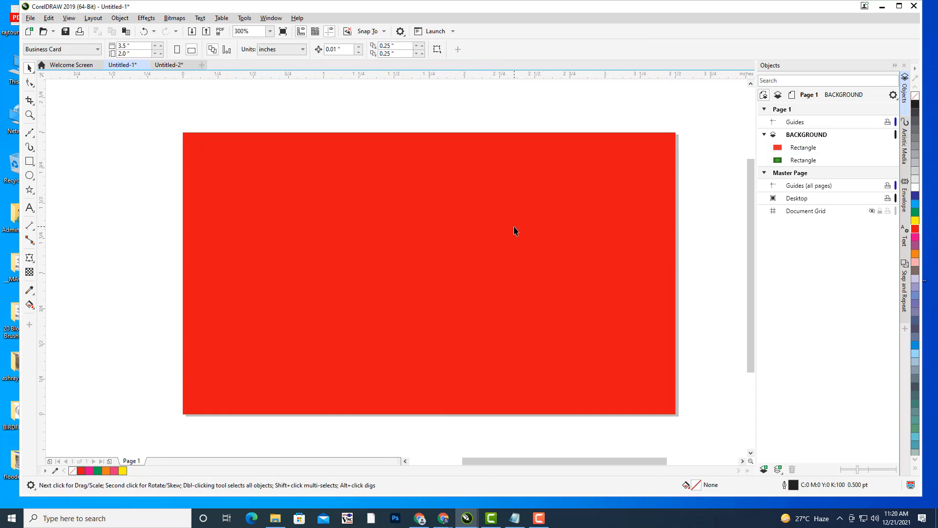
pyautogui.click(515, 230)
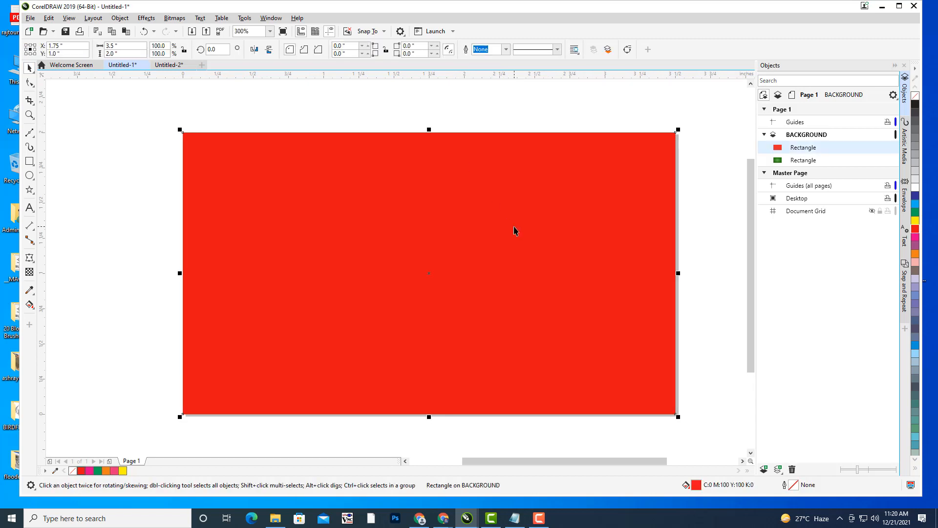
pyautogui.hotkey('ctrl', 'q')
pyautogui.click(484, 109)
pyautogui.click(529, 276)
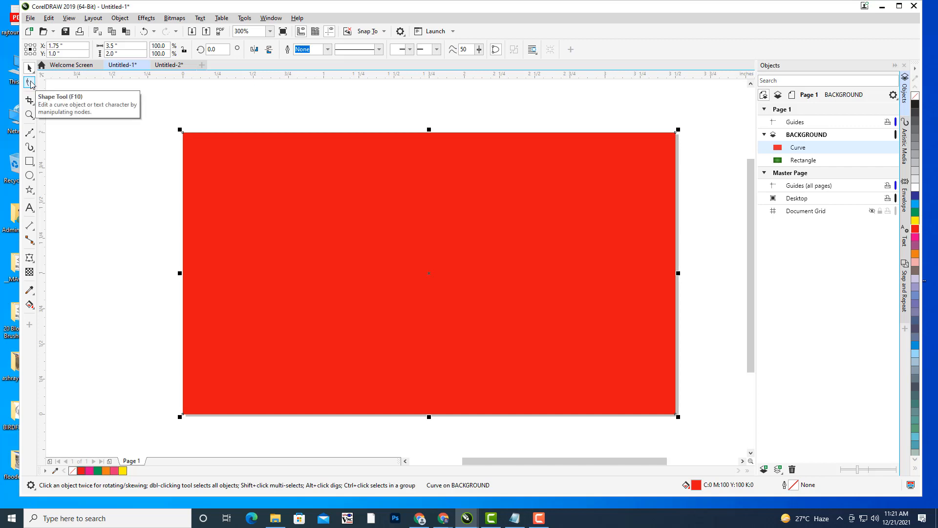
# - Delete the red curve's bottom-right node to make a diagonal triangle, then reselect it
pyautogui.click(29, 84)
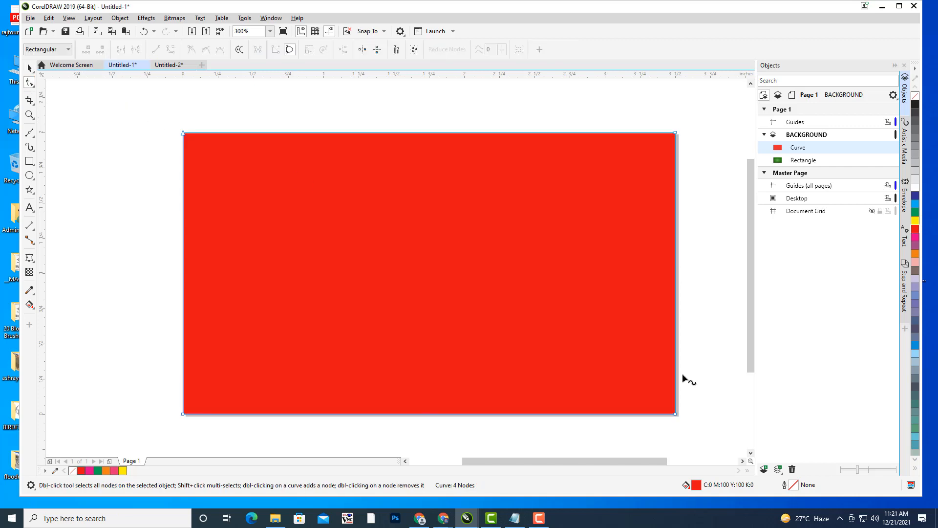
pyautogui.doubleClick(676, 414)
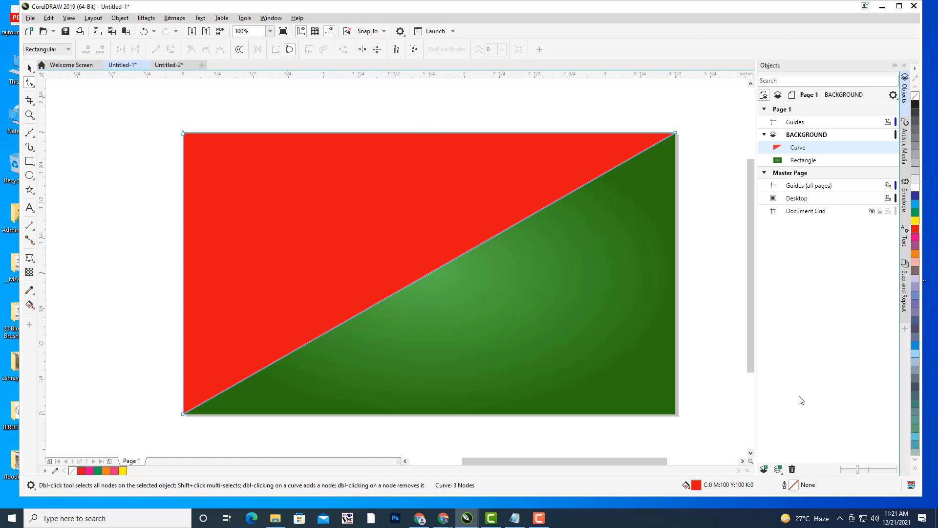
pyautogui.click(29, 67)
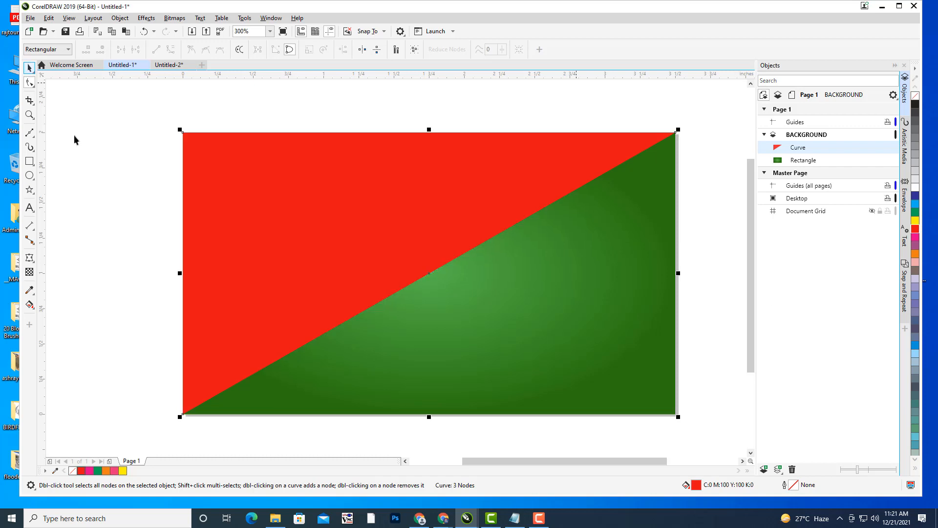
pyautogui.click(364, 186)
pyautogui.scroll(3, 386, 202)
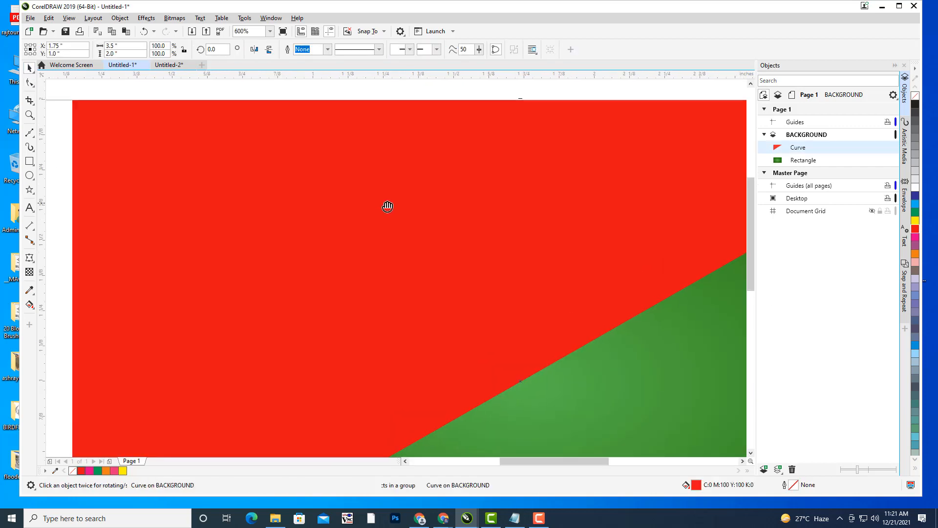
pyautogui.scroll(-3, 384, 193)
pyautogui.click(435, 148)
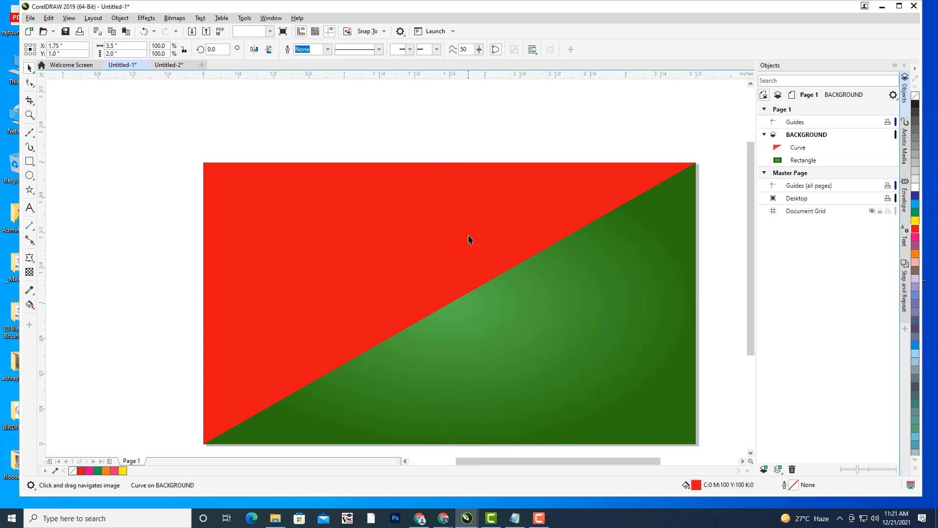
pyautogui.moveTo(469, 239); pyautogui.dragTo(460, 217)
pyautogui.click(367, 227)
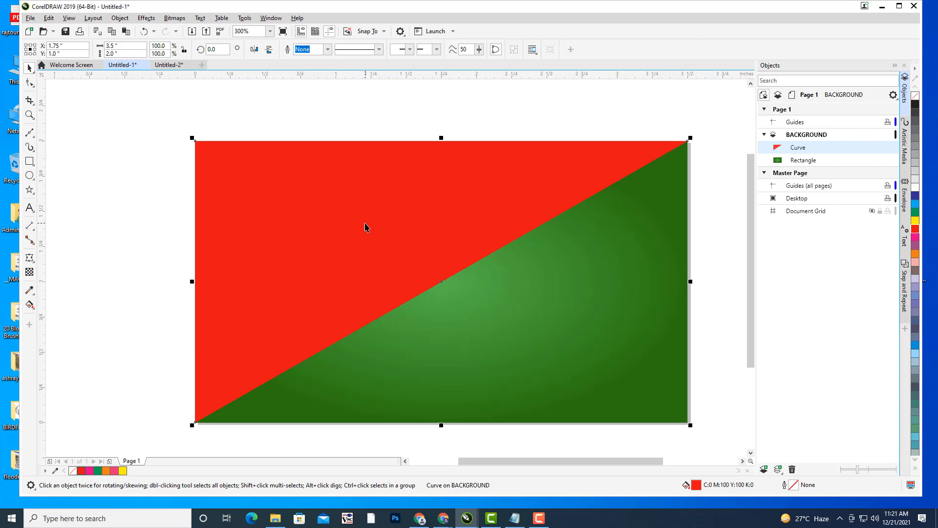
# - In the fountain fill editor, set the gradient's start colour to orange
pyautogui.press('F11')
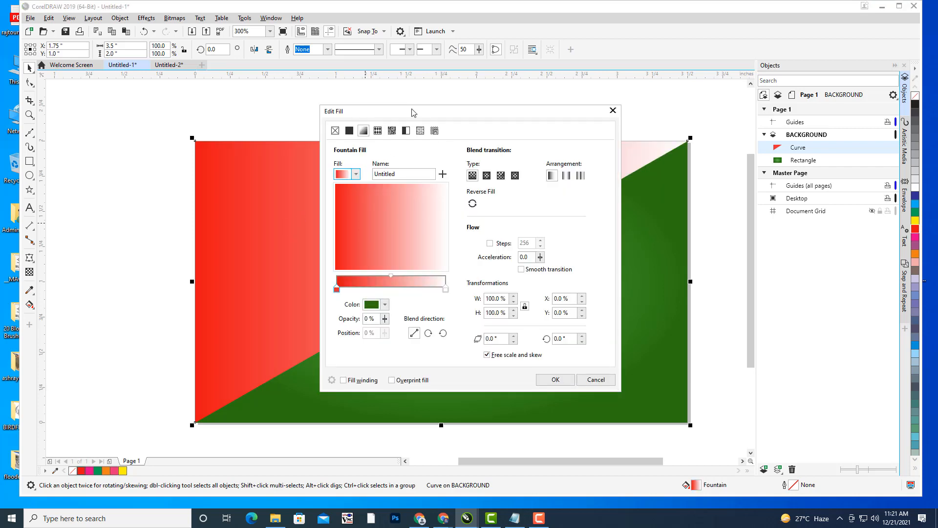
pyautogui.moveTo(412, 112); pyautogui.dragTo(579, 96)
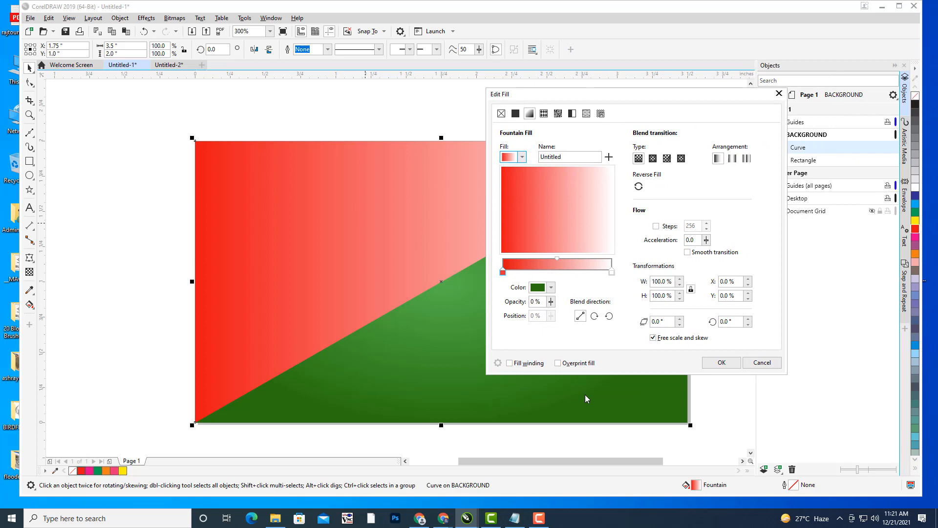
pyautogui.click(503, 272)
pyautogui.click(551, 288)
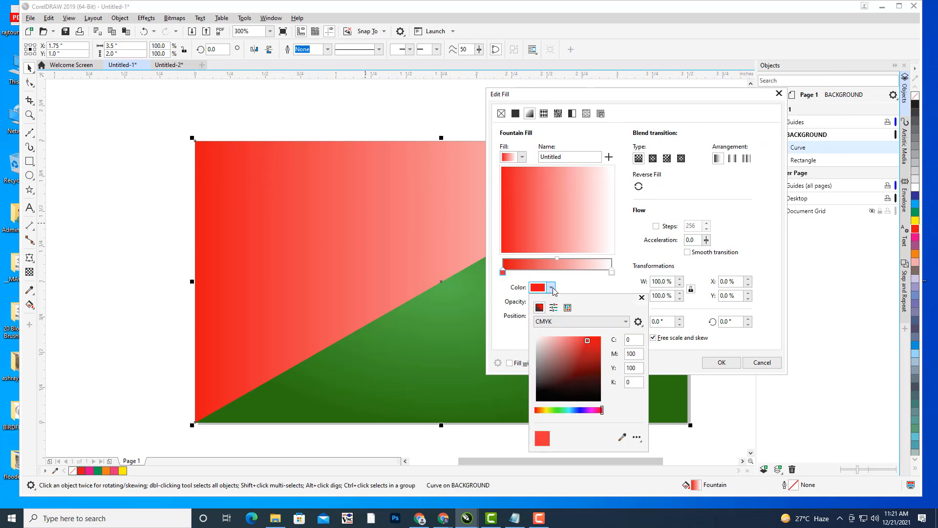
pyautogui.click(543, 410)
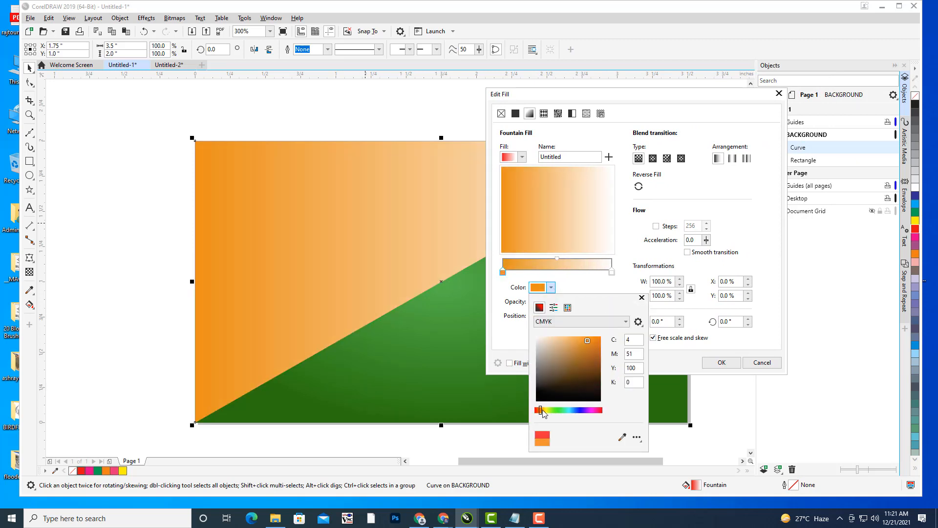
pyautogui.click(613, 274)
# - Set the end colour to pale yellow, make the gradient elliptical and apply it
pyautogui.click(613, 272)
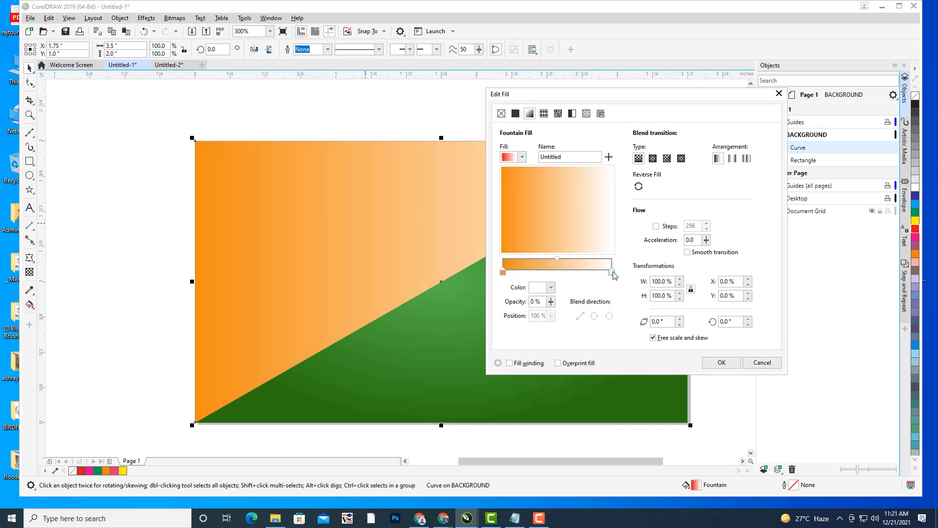
pyautogui.click(551, 289)
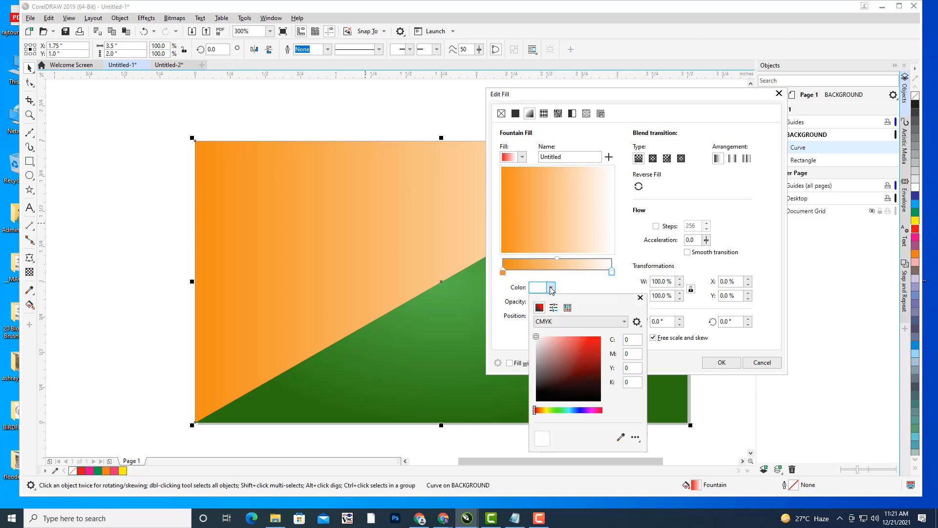
pyautogui.click(543, 411)
pyautogui.click(565, 339)
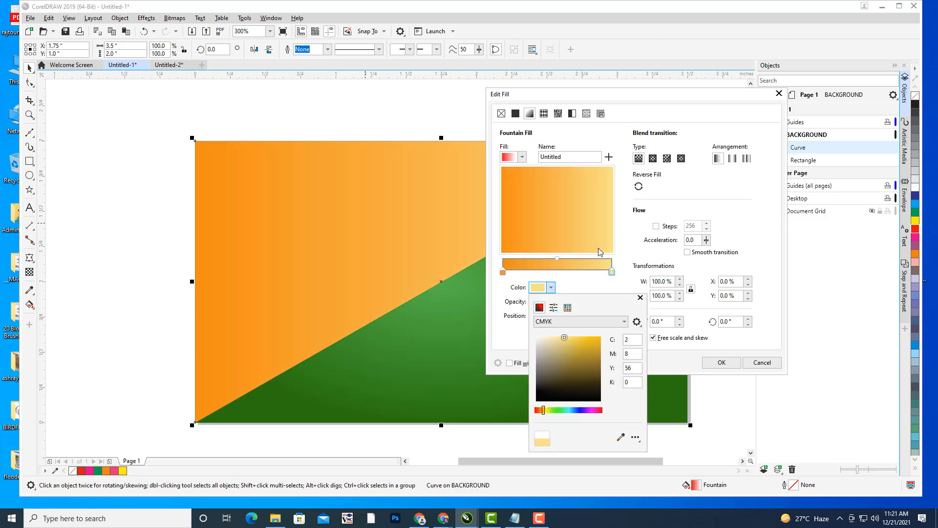
pyautogui.click(661, 181)
pyautogui.click(653, 159)
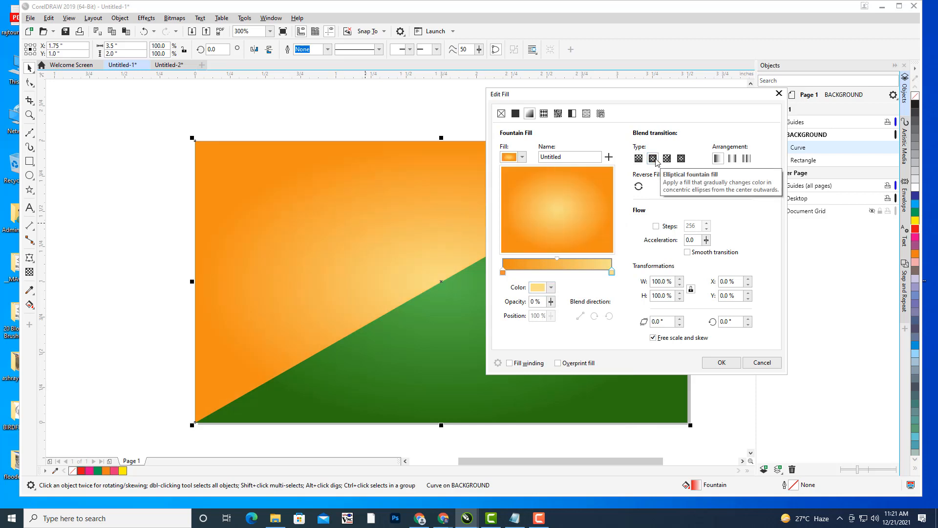
pyautogui.click(721, 362)
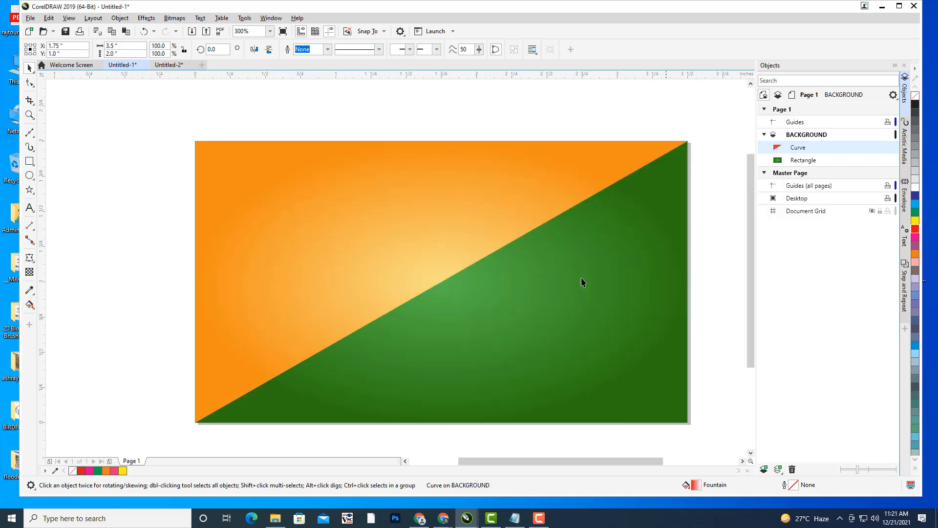
pyautogui.click(473, 101)
pyautogui.click(365, 189)
pyautogui.moveTo(390, 192); pyautogui.dragTo(401, 189)
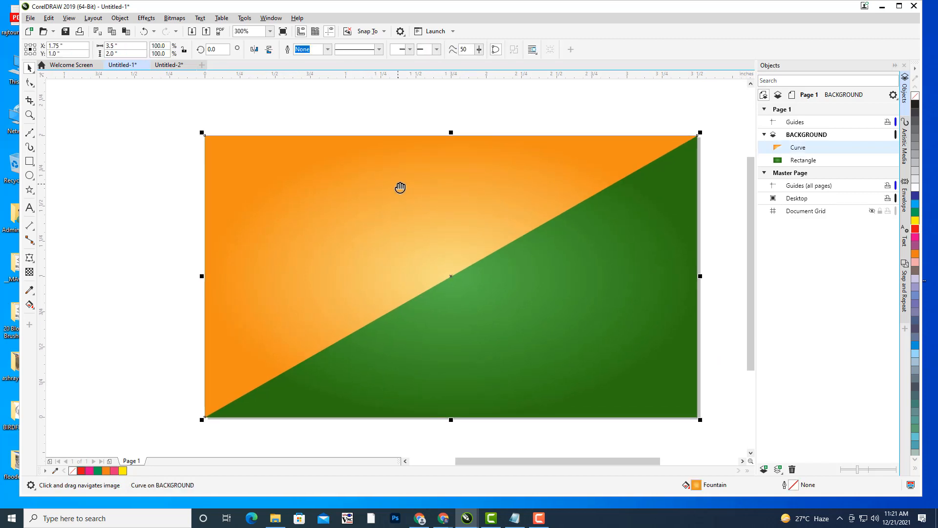
# - Undo a trial transparency, then cast a drop shadow from the orange triangle across the card
pyautogui.click(29, 272)
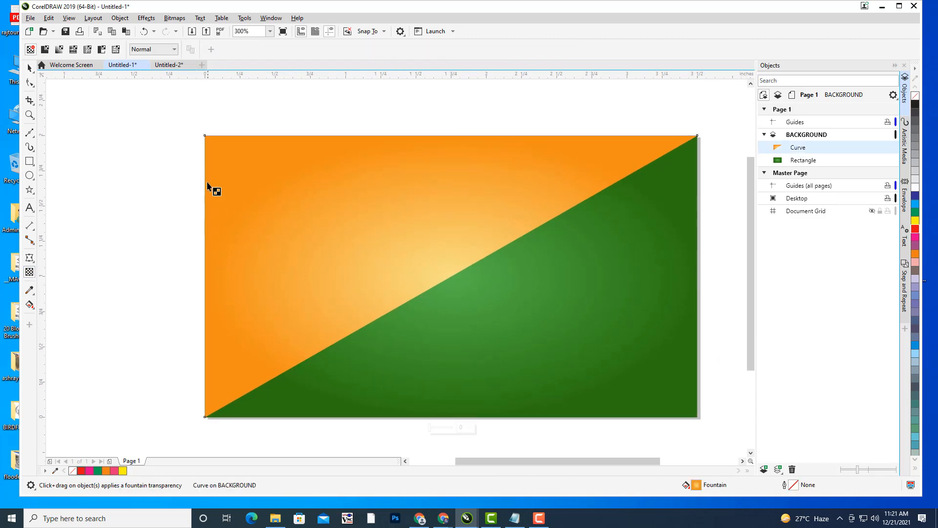
pyautogui.moveTo(206, 174); pyautogui.dragTo(460, 310)
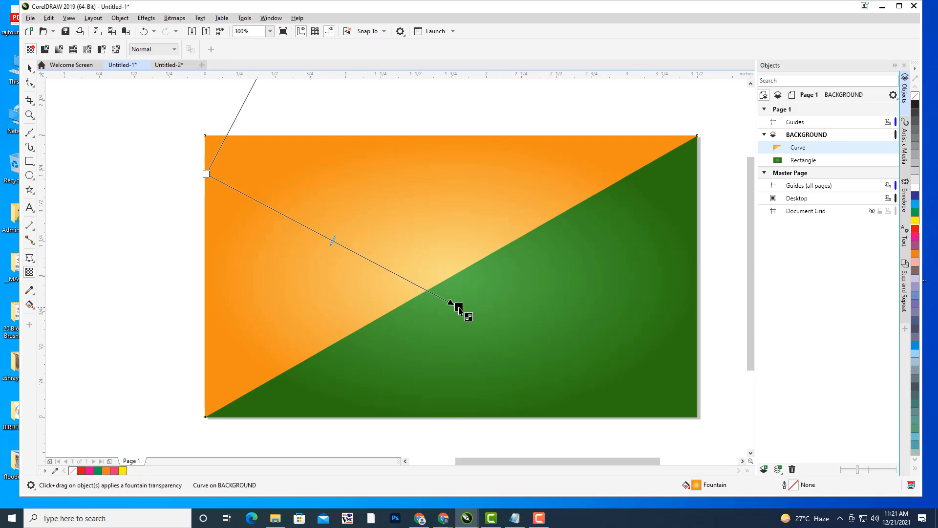
pyautogui.hotkey('ctrl', 'z')
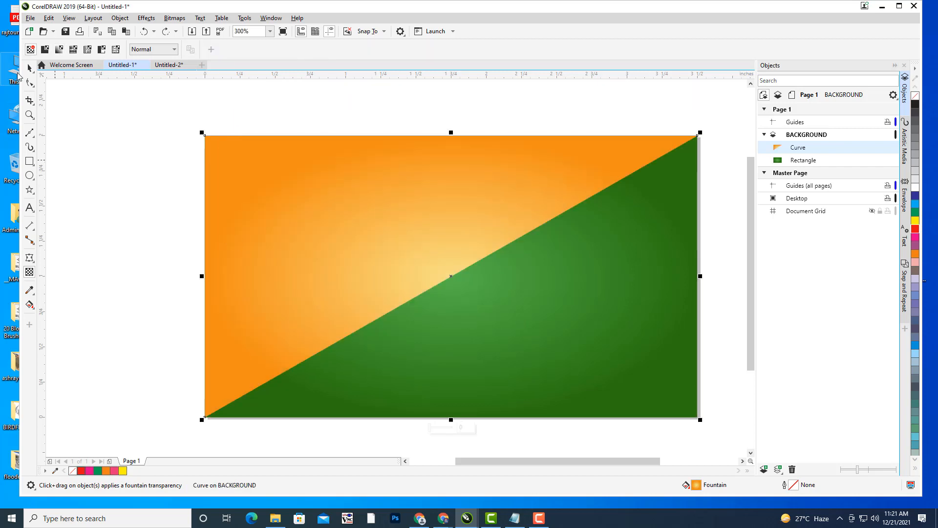
pyautogui.click(27, 69)
pyautogui.click(115, 170)
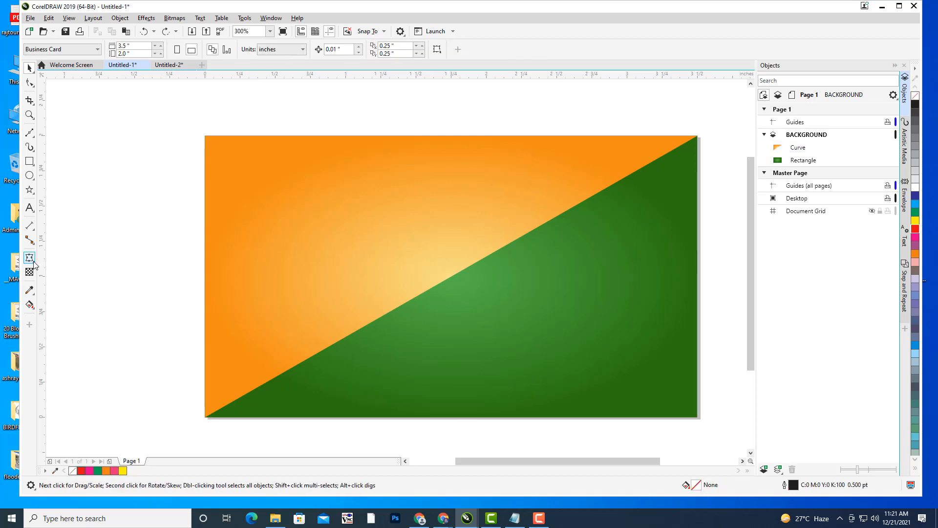
pyautogui.click(32, 261)
pyautogui.click(44, 259)
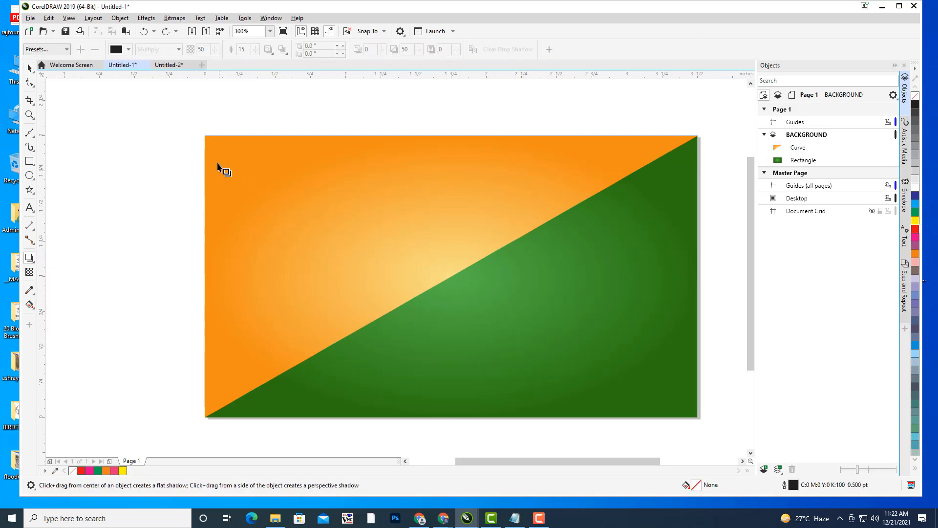
pyautogui.click(413, 257)
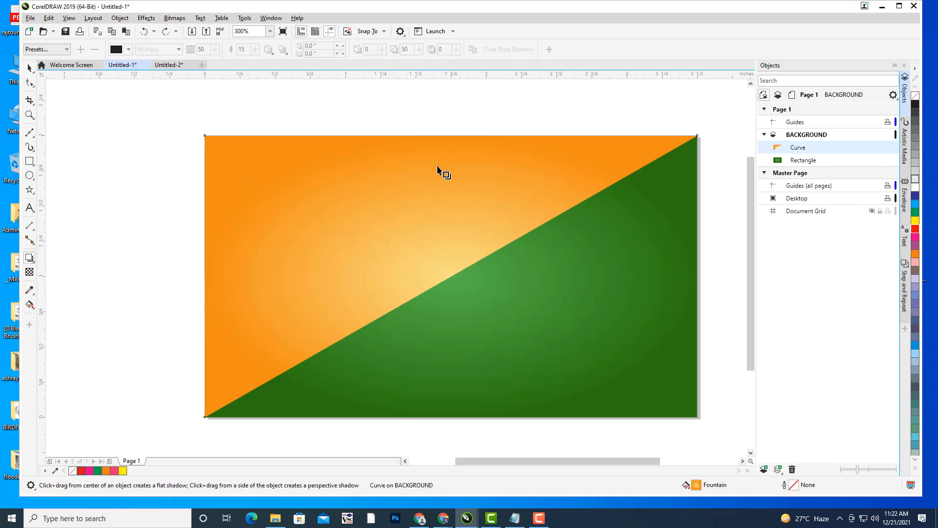
pyautogui.moveTo(218, 255); pyautogui.dragTo(702, 281)
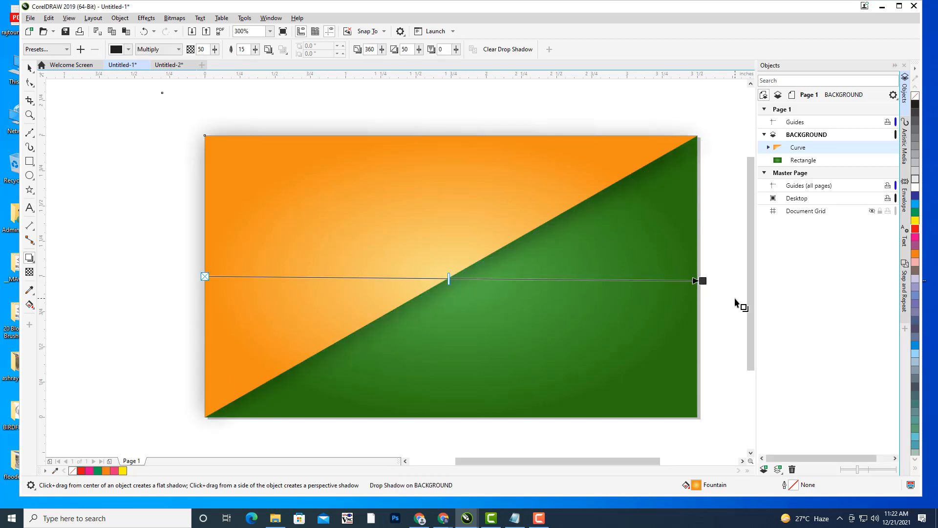
pyautogui.moveTo(701, 279); pyautogui.dragTo(698, 276)
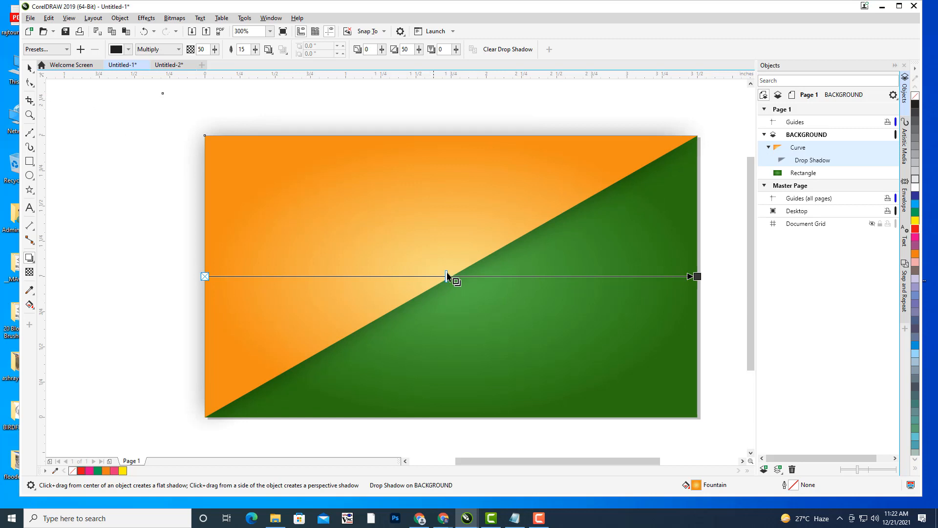
pyautogui.moveTo(697, 276); pyautogui.dragTo(676, 278)
# - Fine-tune the shadow's angle and reduce its feathering to 6
pyautogui.click(29, 68)
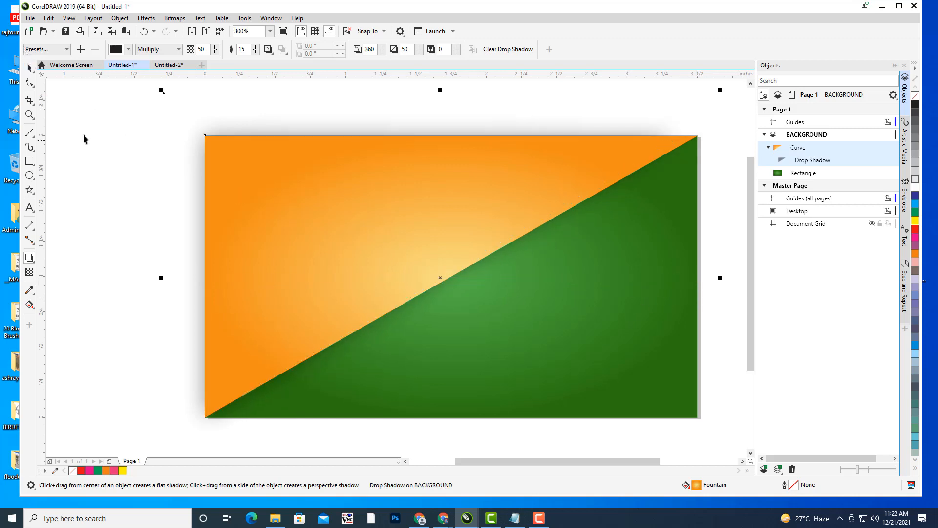
pyautogui.click(83, 134)
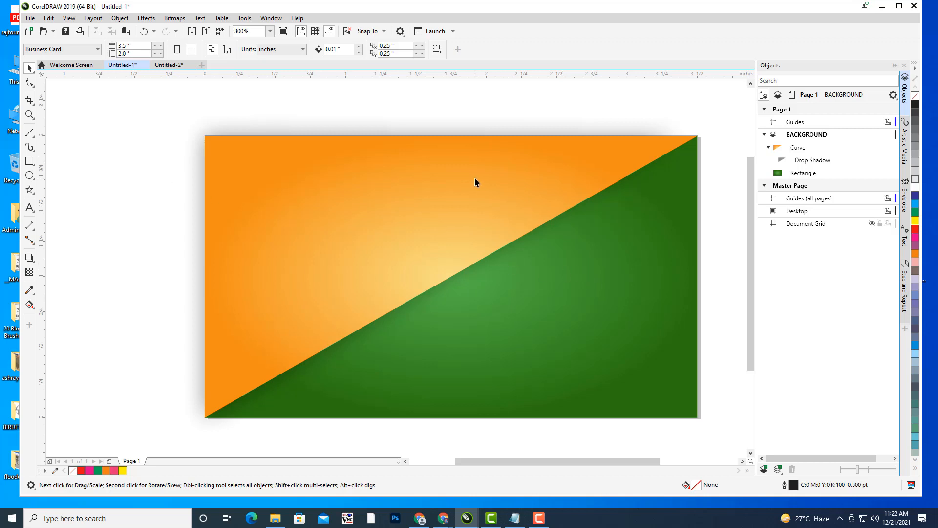
pyautogui.click(229, 255)
pyautogui.click(29, 257)
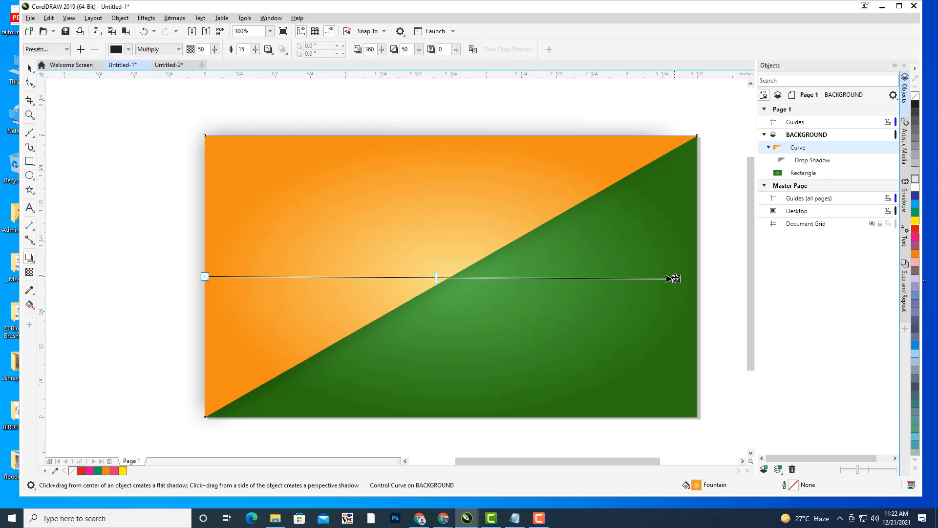
pyautogui.moveTo(676, 279); pyautogui.dragTo(699, 284)
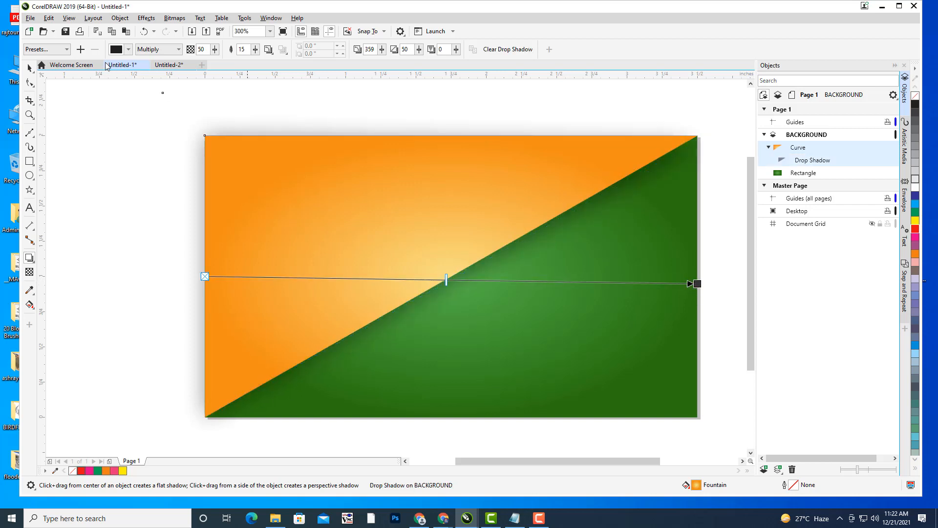
pyautogui.moveTo(257, 55); pyautogui.dragTo(249, 64)
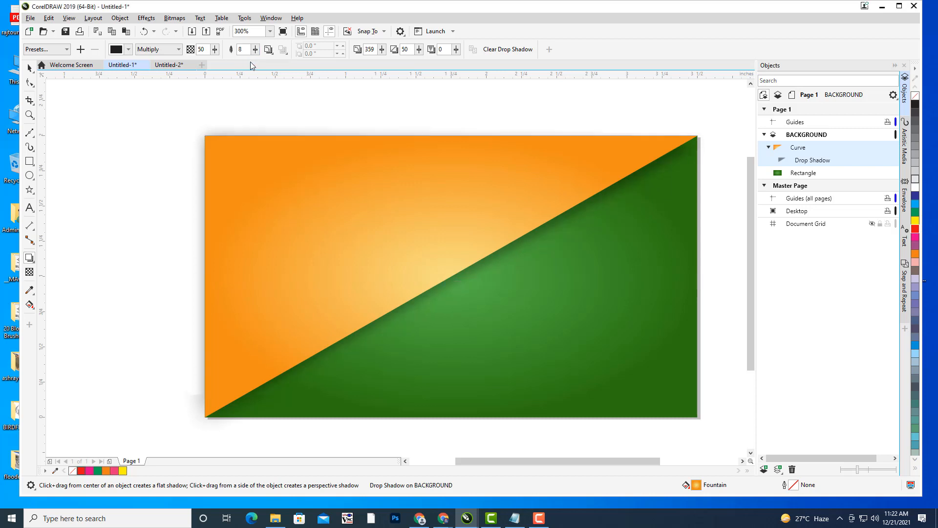
pyautogui.click(255, 51)
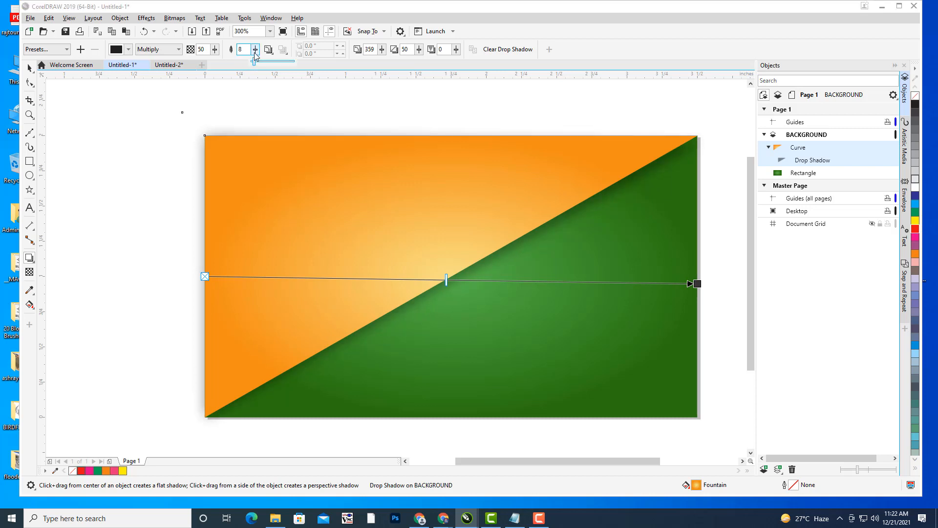
pyautogui.moveTo(255, 64); pyautogui.dragTo(253, 64)
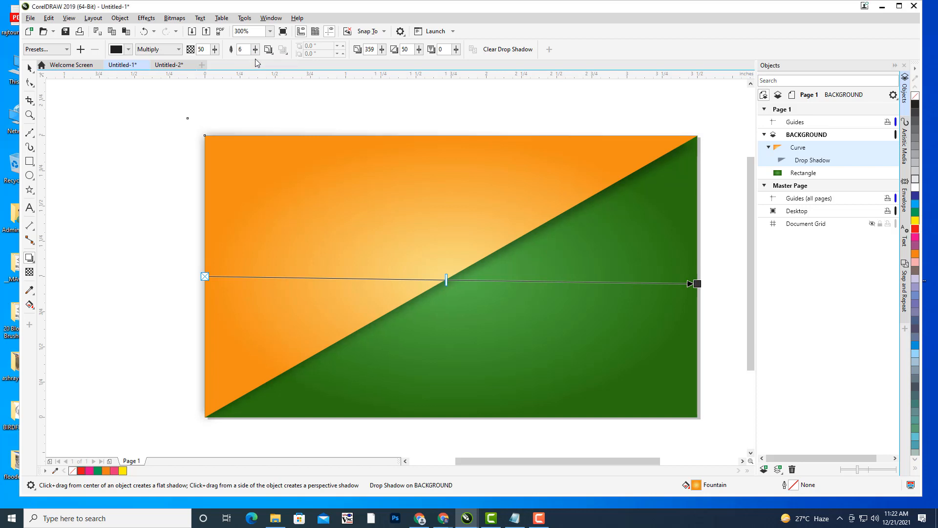
pyautogui.click(29, 67)
pyautogui.click(126, 192)
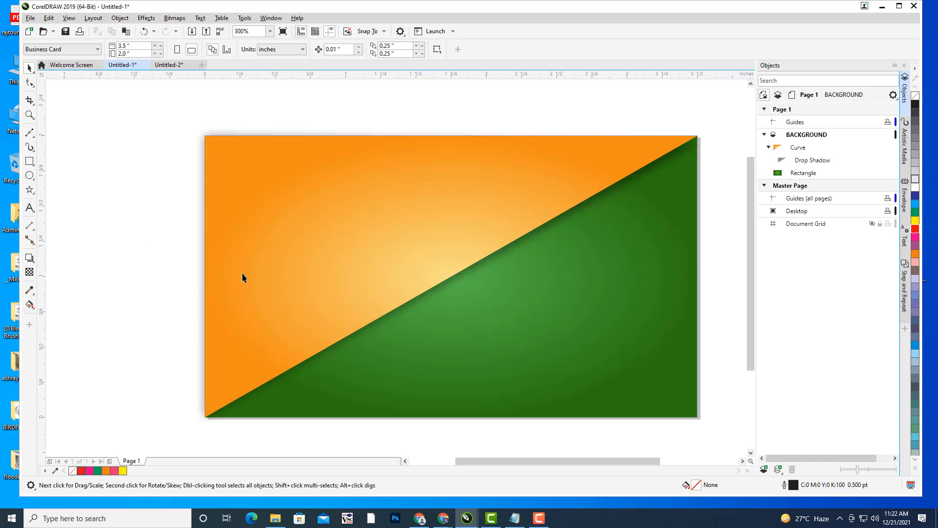
pyautogui.scroll(-1, 242, 277)
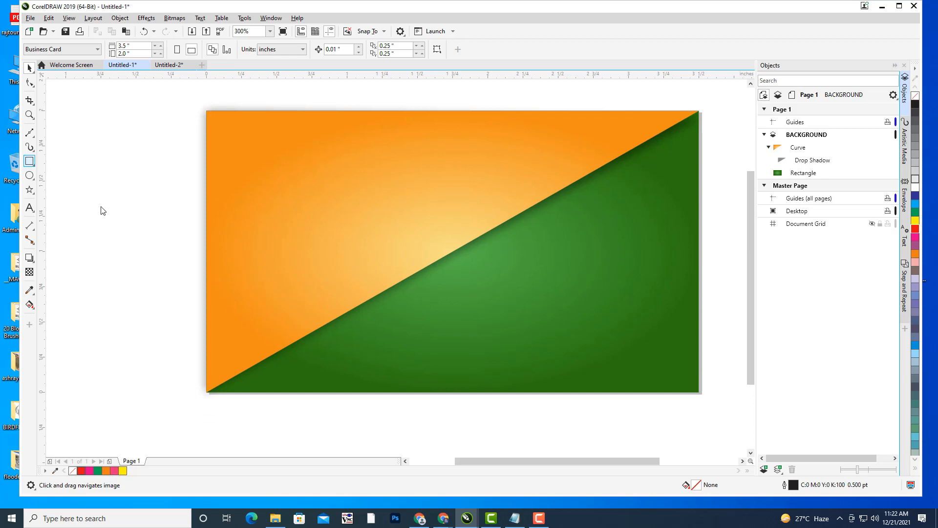
# - Draw a rectangle over the card's lower-left area, fill it yellow and remove its outline
pyautogui.moveTo(208, 289); pyautogui.dragTo(482, 392)
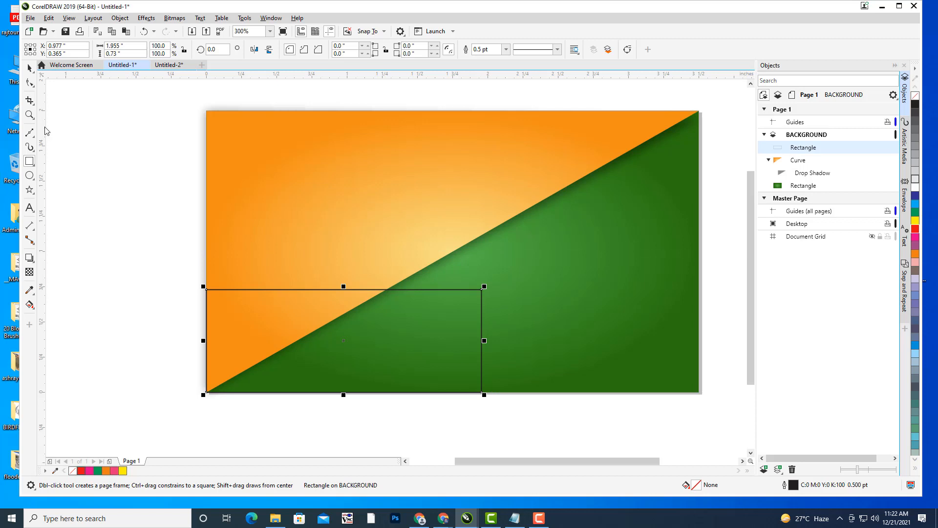
pyautogui.click(29, 68)
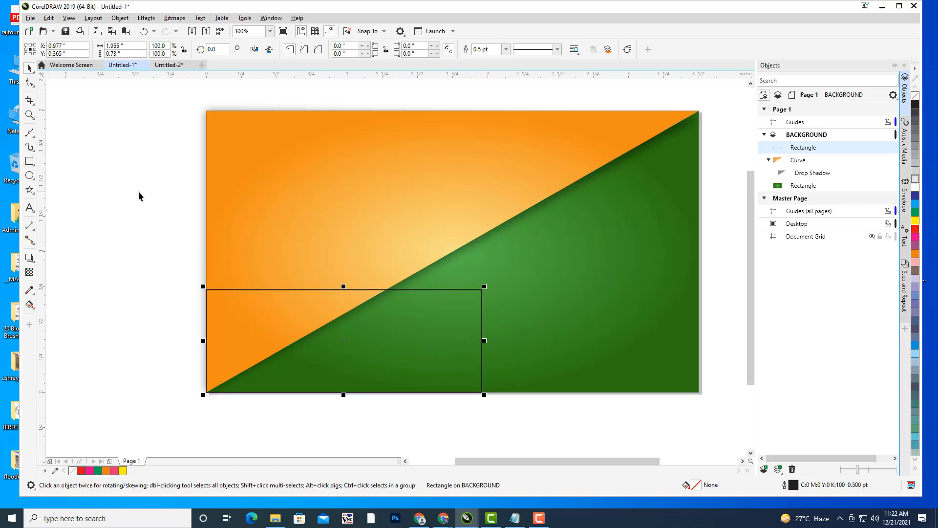
pyautogui.click(139, 196)
pyautogui.click(481, 315)
pyautogui.click(95, 165)
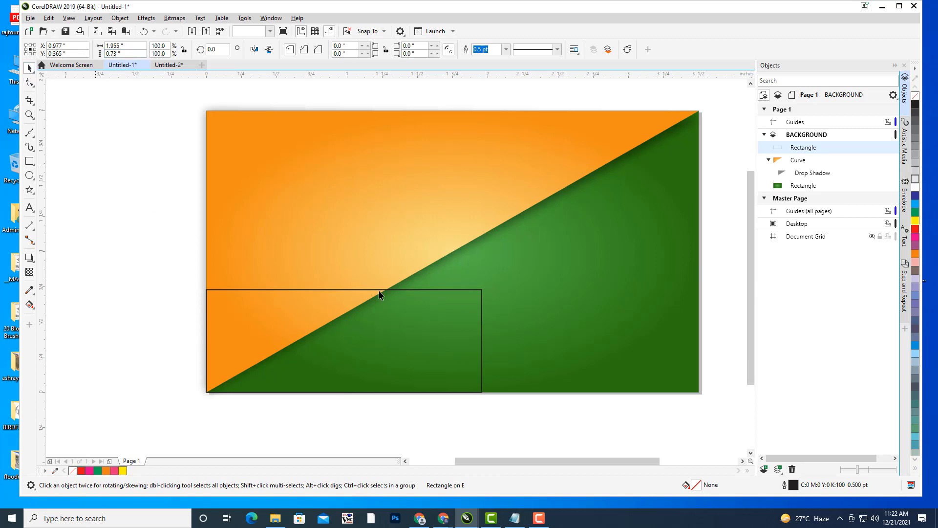
pyautogui.click(482, 296)
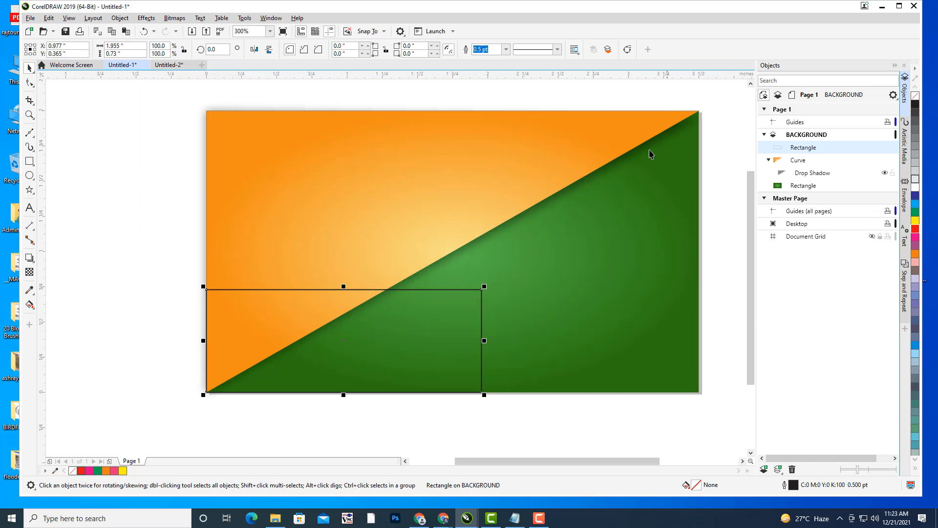
pyautogui.click(916, 220)
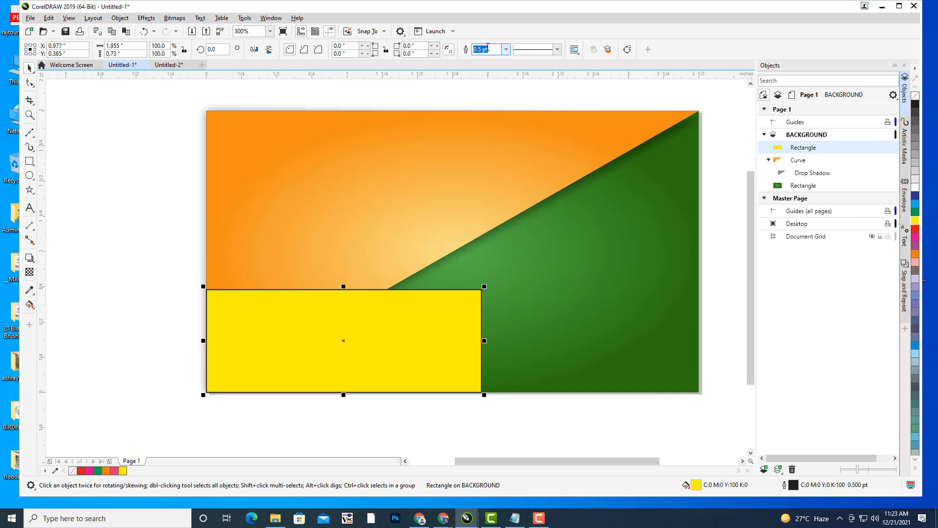
pyautogui.click(507, 50)
pyautogui.click(484, 58)
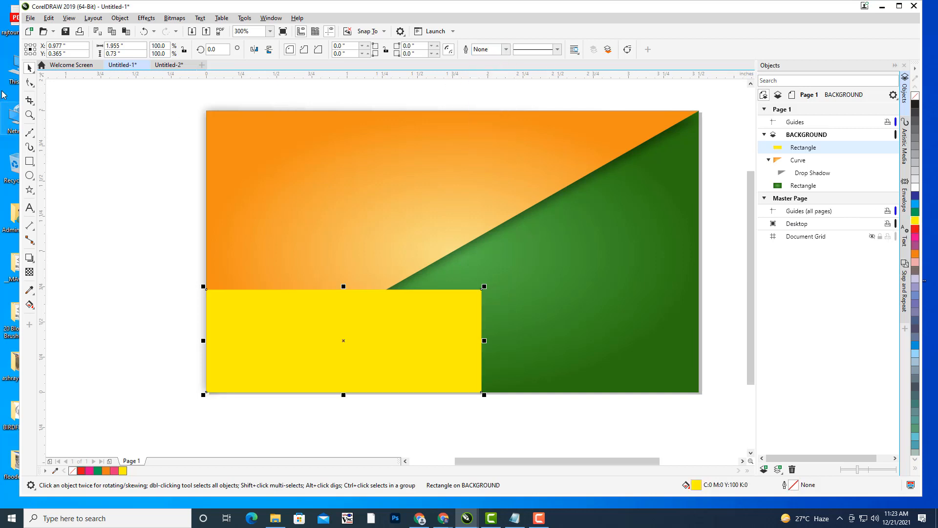
pyautogui.click(140, 215)
pyautogui.click(440, 353)
pyautogui.press('F11')
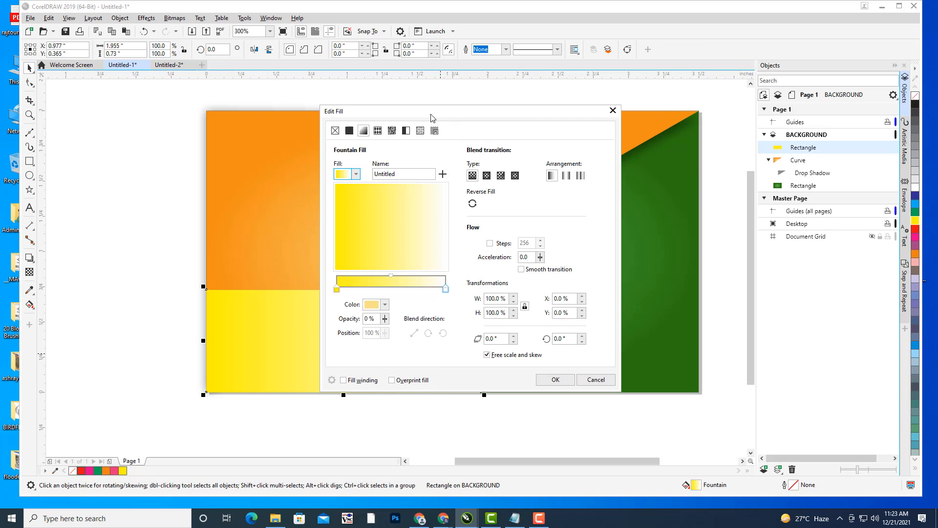
# - Set the gradient's start colour by sampling the triangle's orange
pyautogui.moveTo(431, 117); pyautogui.dragTo(658, 39)
pyautogui.click(537, 216)
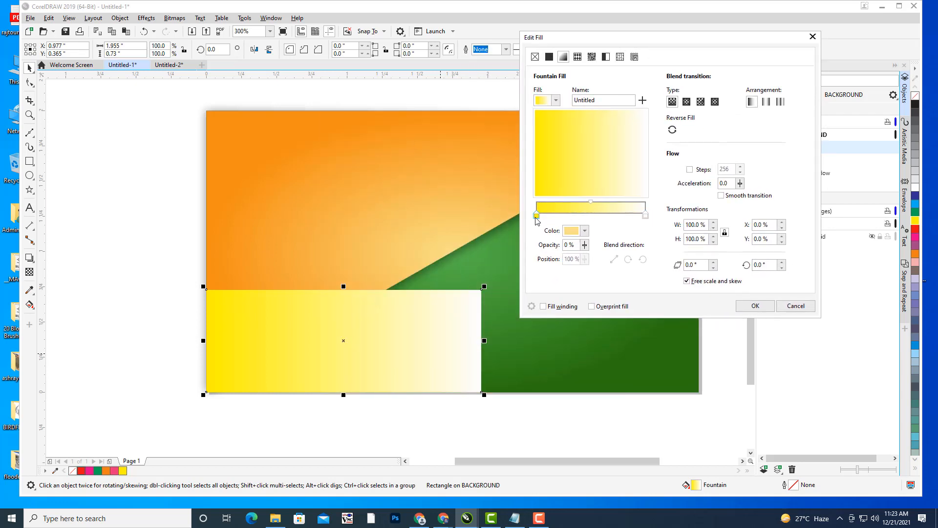
pyautogui.click(585, 231)
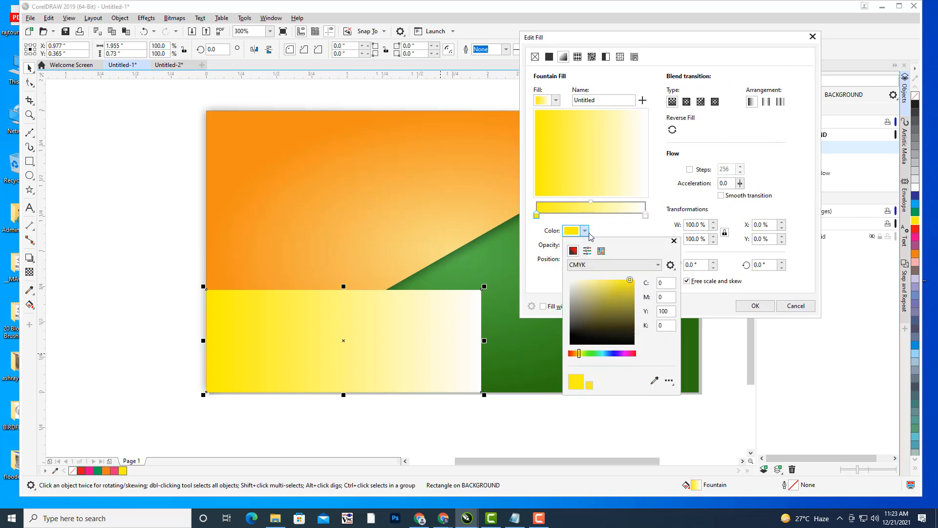
pyautogui.click(655, 380)
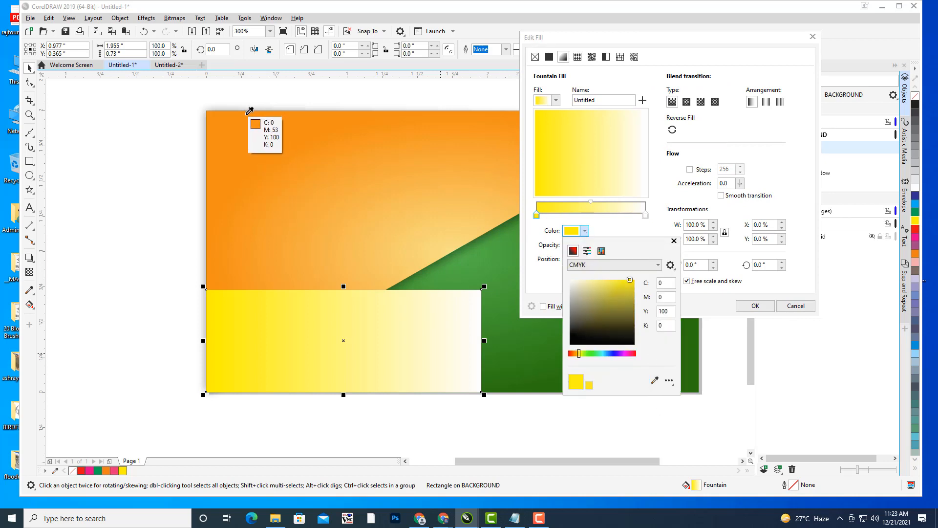
pyautogui.click(249, 111)
# - Sample the triangle's light yellow glow as end colour and apply an elliptical fountain fill
pyautogui.click(646, 216)
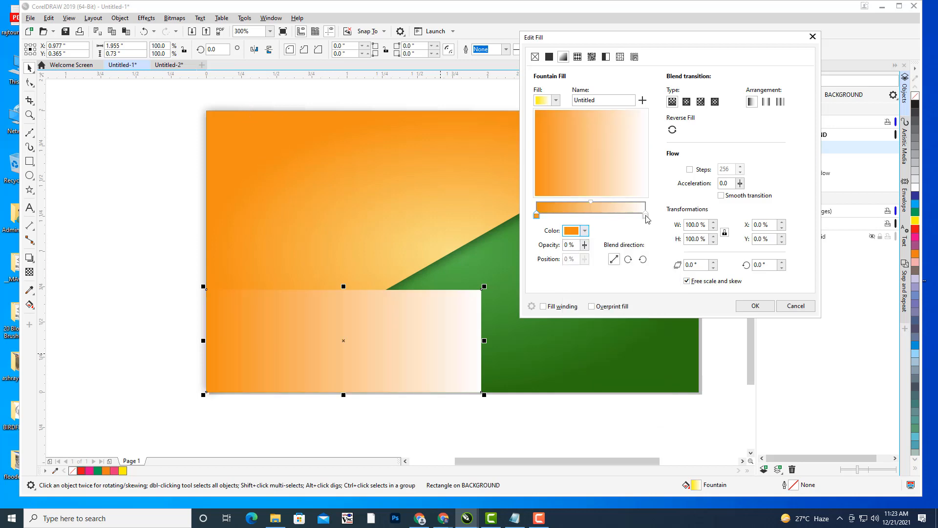
pyautogui.moveTo(649, 38); pyautogui.dragTo(738, 39)
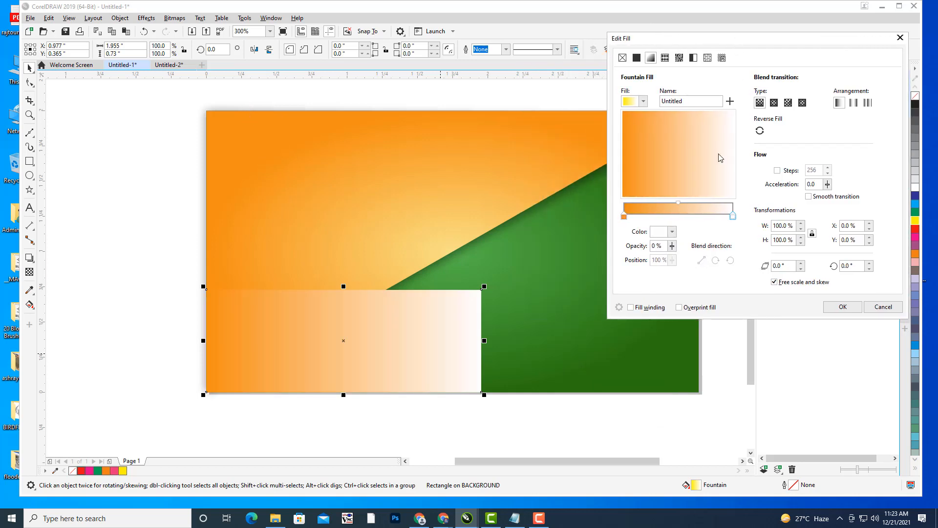
pyautogui.moveTo(703, 42); pyautogui.dragTo(737, 32)
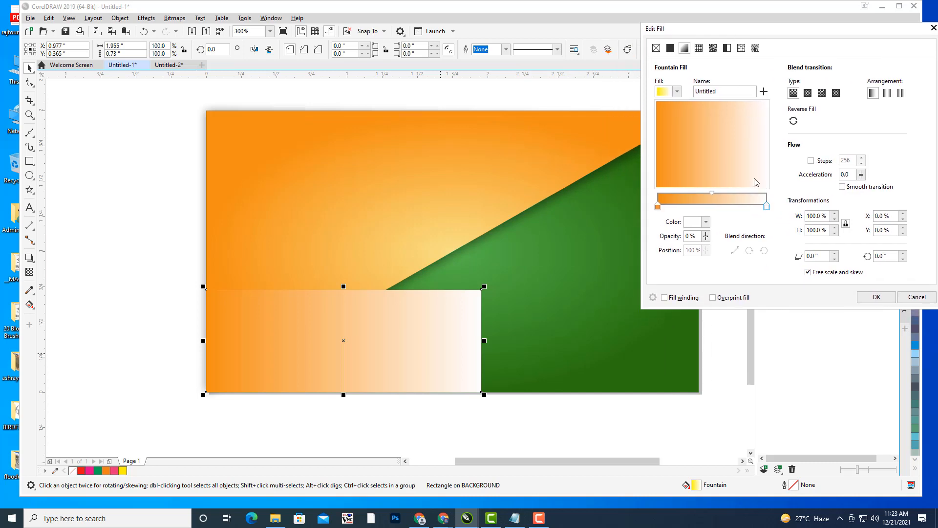
pyautogui.click(706, 222)
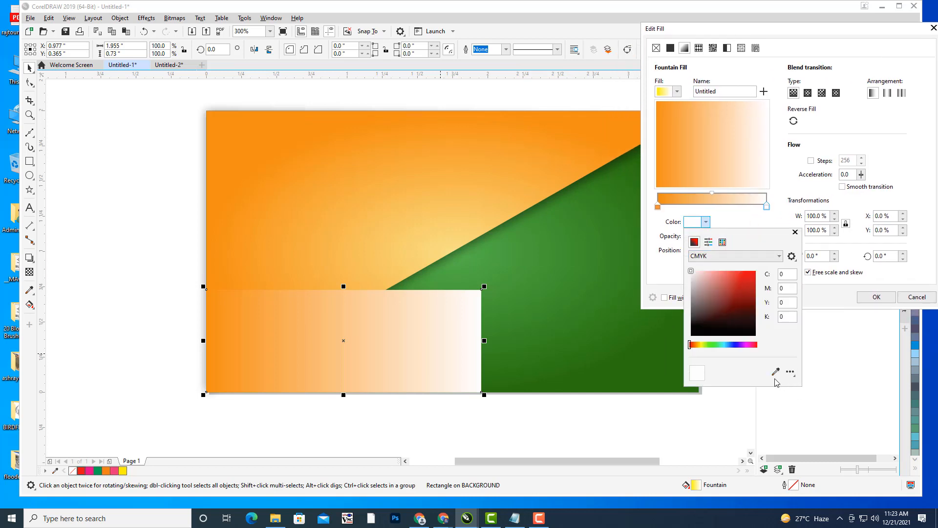
pyautogui.click(775, 372)
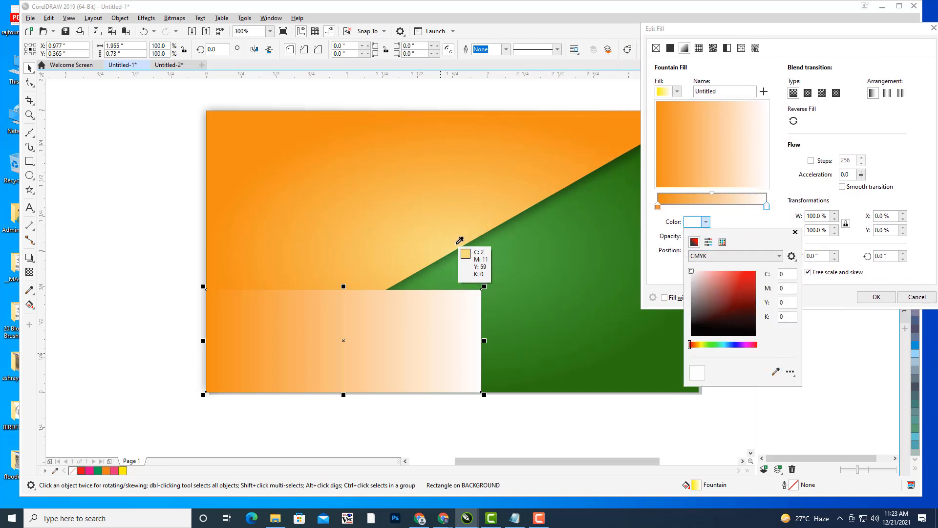
pyautogui.click(456, 245)
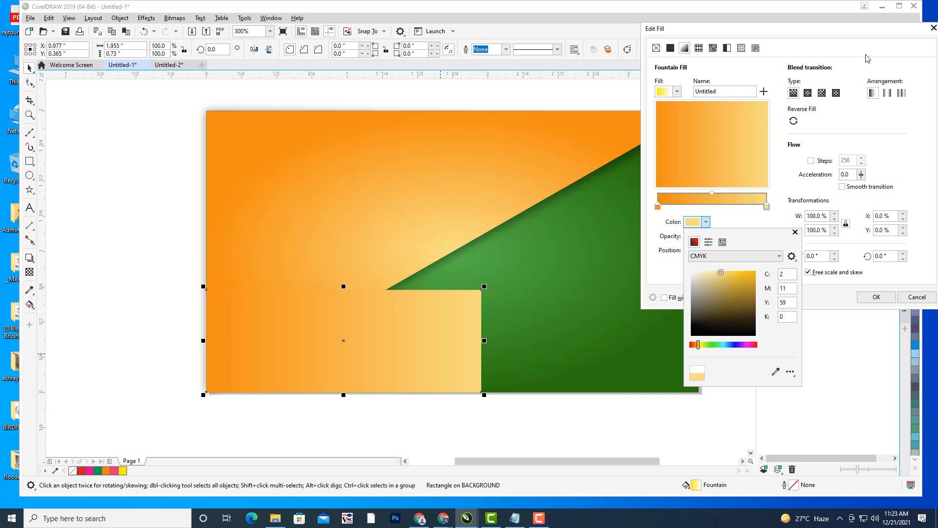
pyautogui.click(807, 94)
pyautogui.click(808, 94)
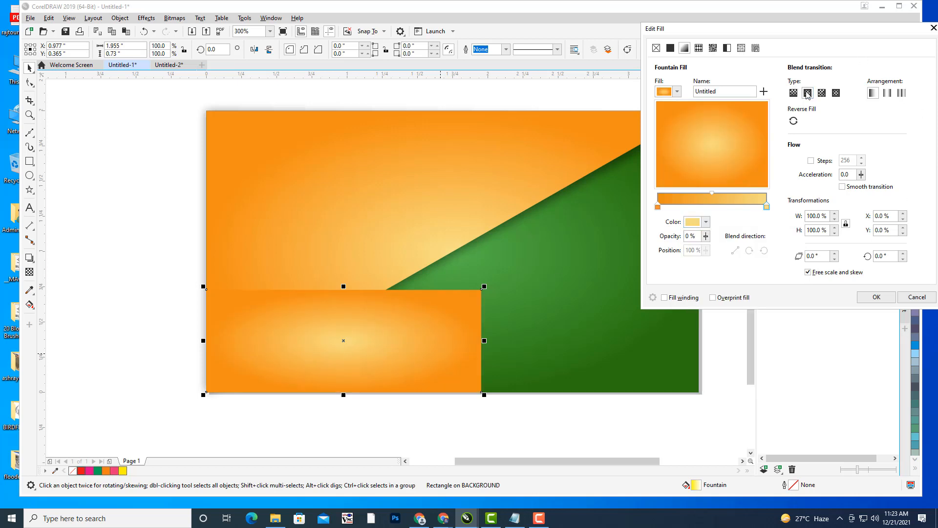
pyautogui.click(877, 296)
pyautogui.click(347, 93)
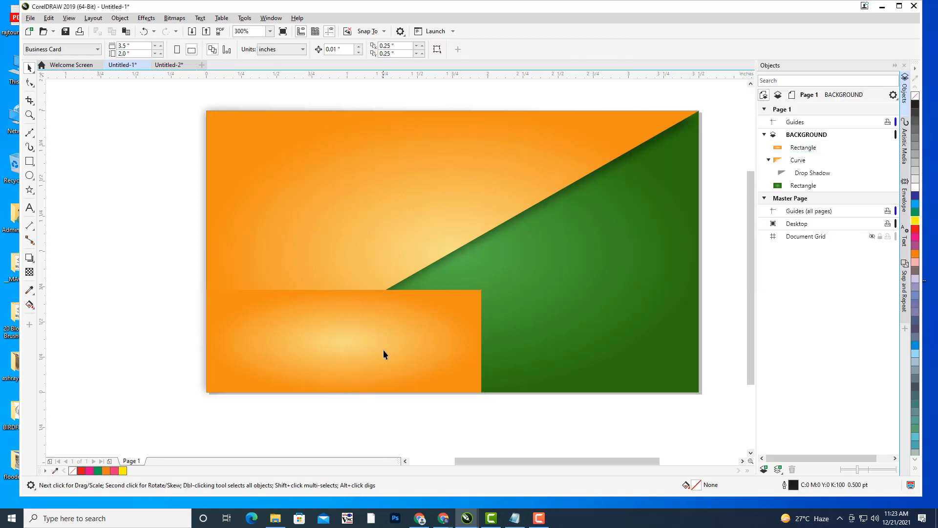
pyautogui.click(384, 353)
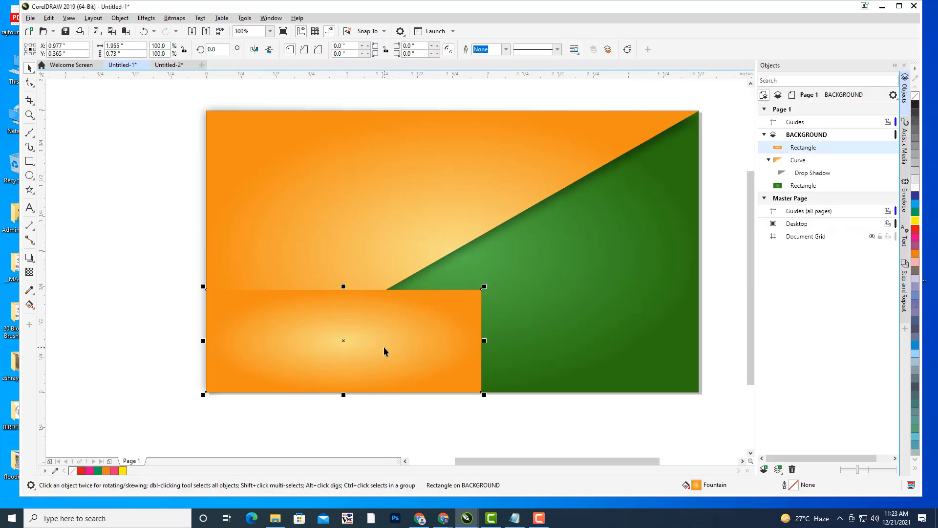
# - Convert the lower rectangle to curves and delete its top-right node to form a triangle
pyautogui.click(29, 82)
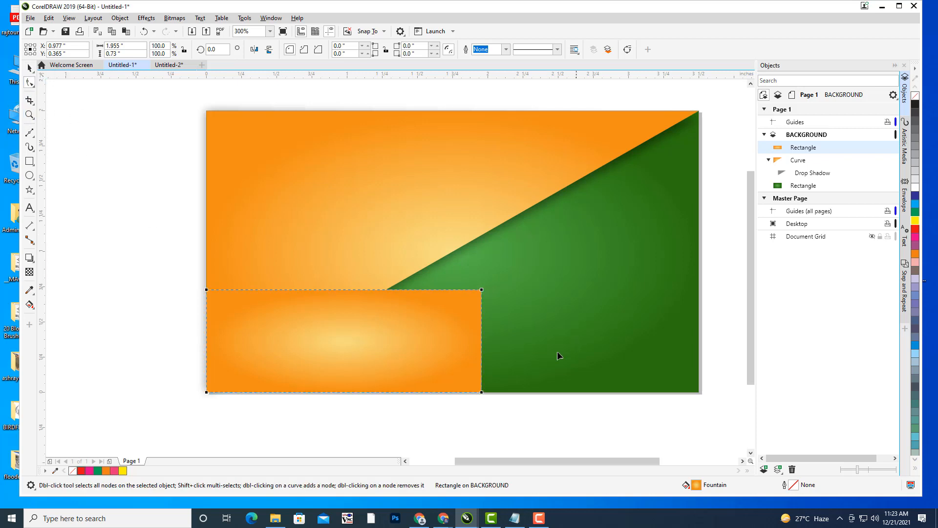
pyautogui.click(30, 68)
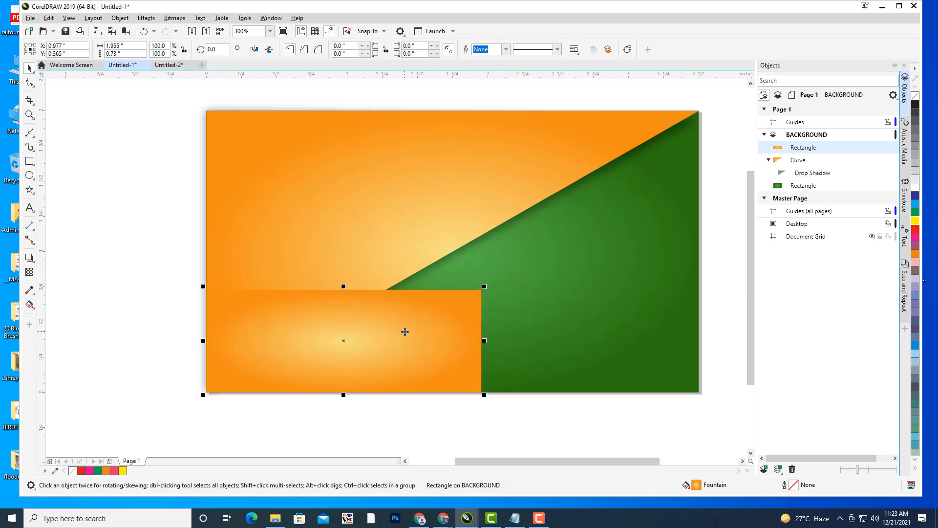
pyautogui.hotkey('ctrl', 'q')
pyautogui.click(29, 82)
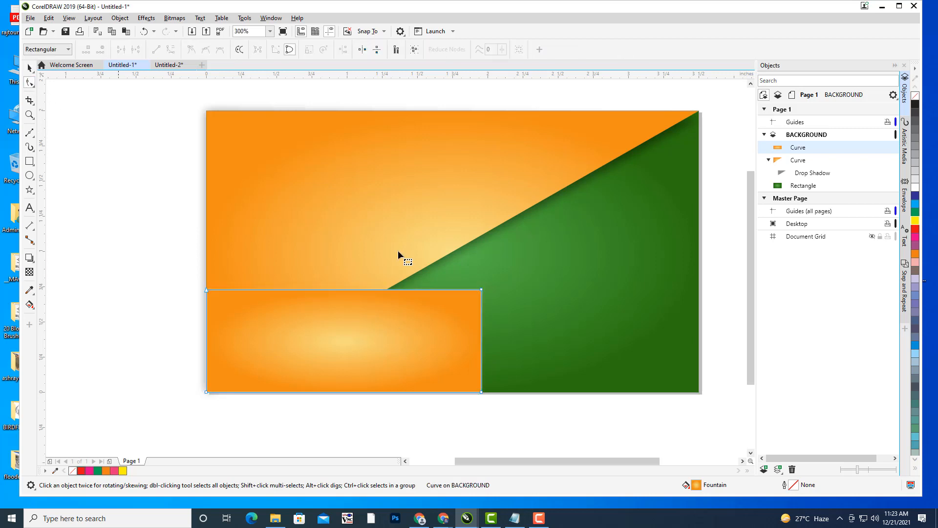
pyautogui.doubleClick(481, 289)
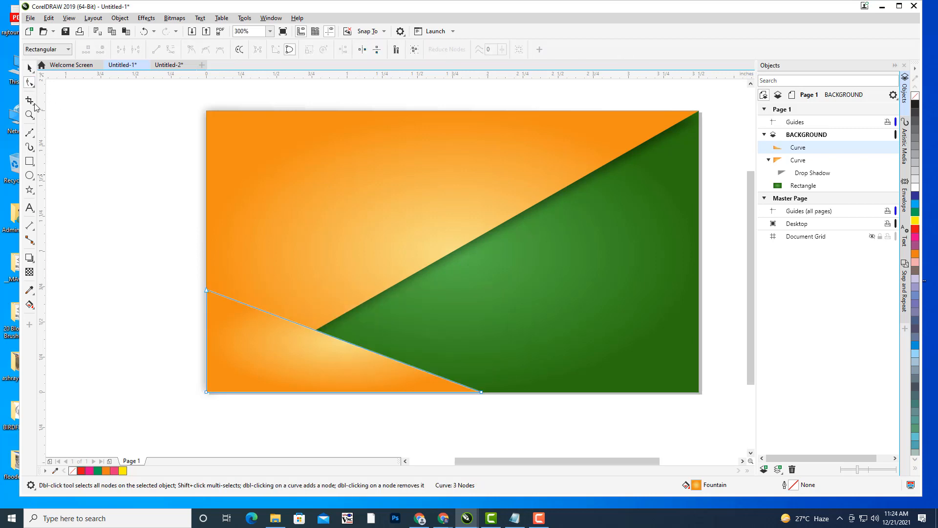
pyautogui.click(29, 68)
pyautogui.click(132, 219)
pyautogui.click(318, 364)
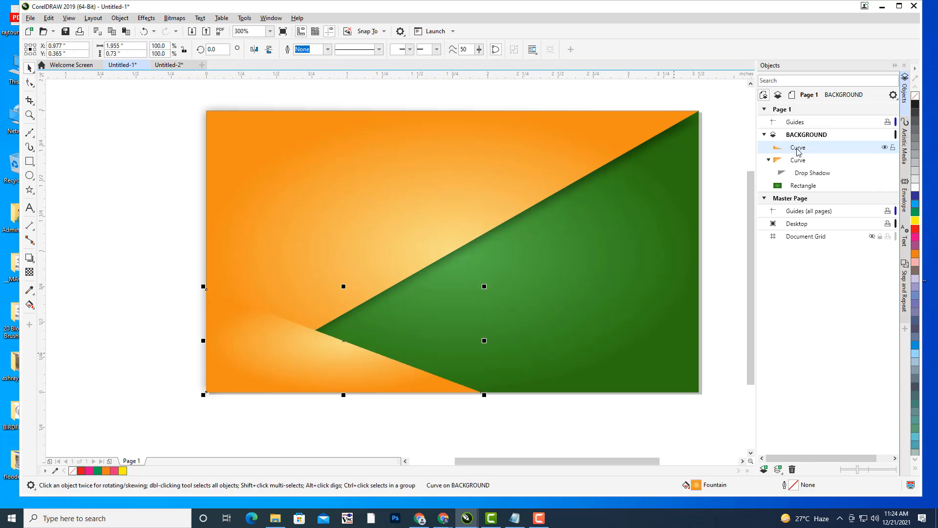
# - Move the new triangle behind the shadowed triangle in the Objects panel
pyautogui.moveTo(798, 150); pyautogui.dragTo(804, 188)
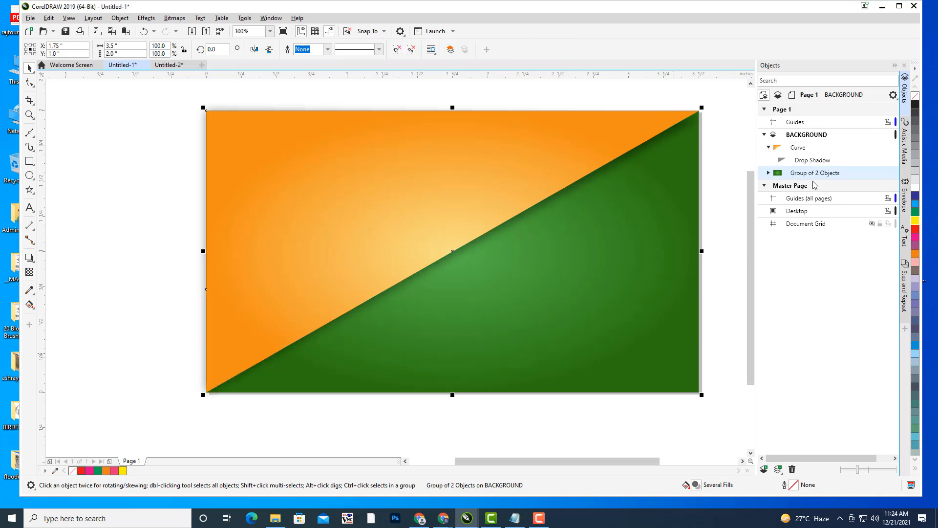
pyautogui.hotkey('ctrl', 'z')
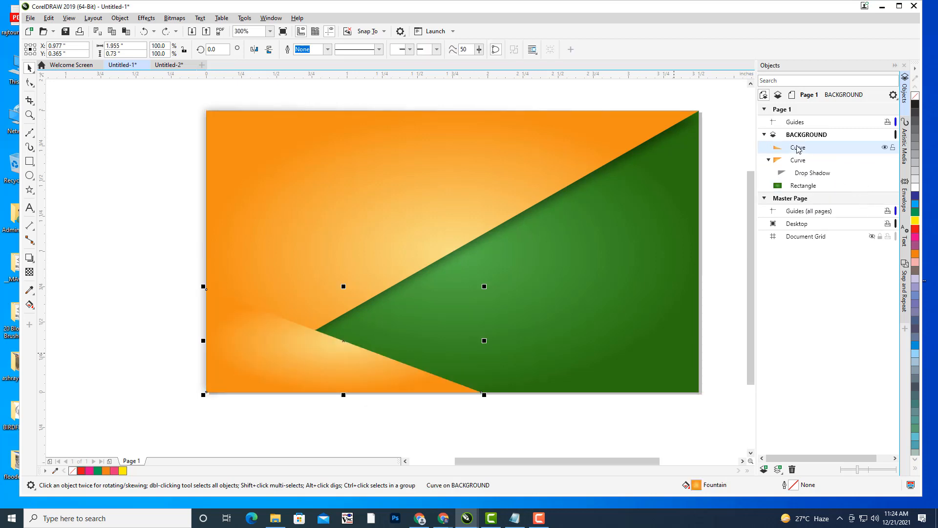
pyautogui.click(768, 160)
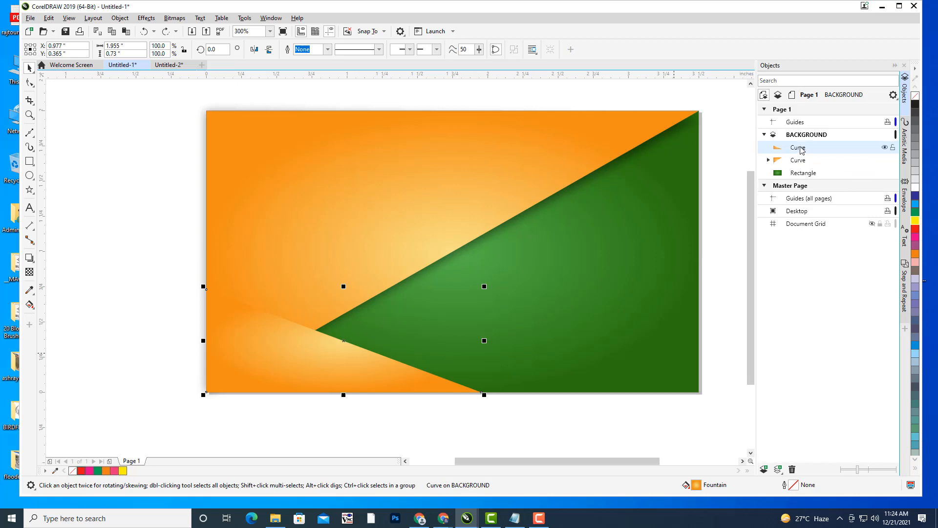
pyautogui.moveTo(802, 148); pyautogui.dragTo(804, 172)
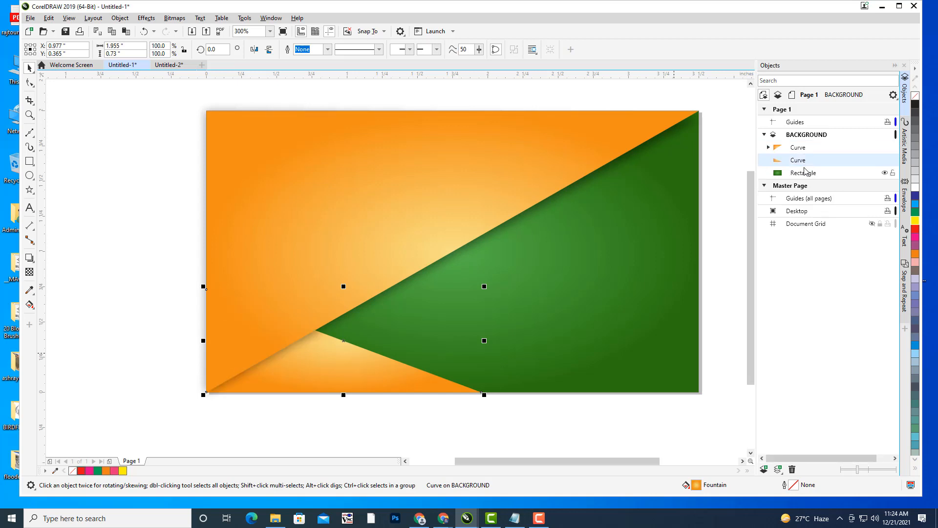
# - Raise the new triangle's left corner up the card's left edge
pyautogui.click(30, 82)
pyautogui.moveTo(206, 289); pyautogui.dragTo(207, 204)
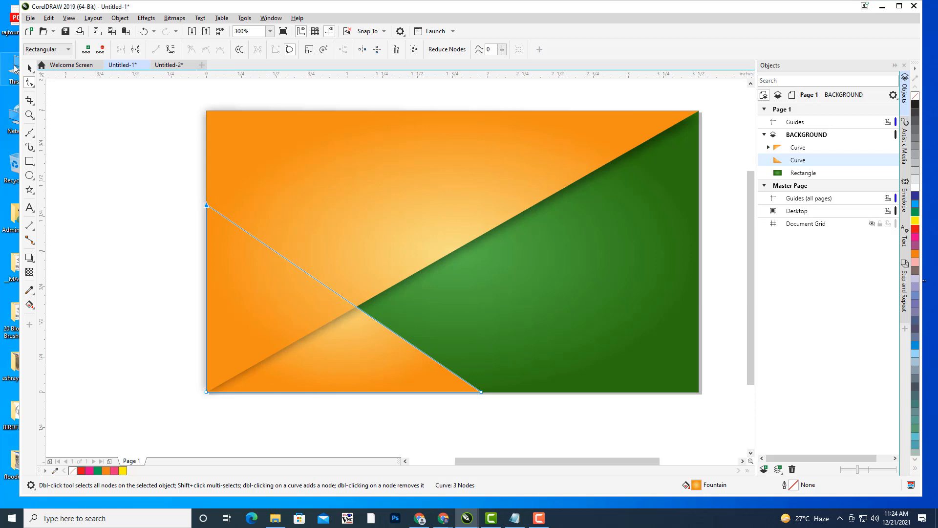
pyautogui.press('space')
pyautogui.click(101, 205)
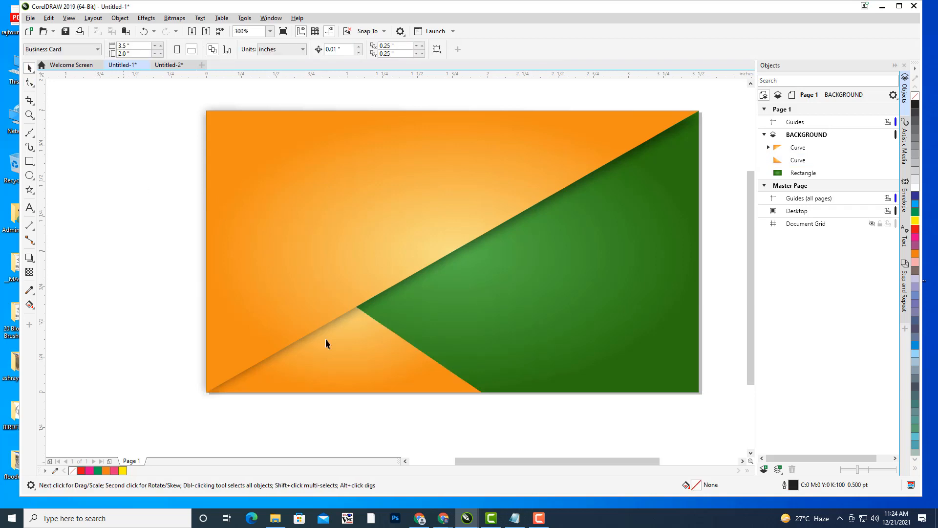
pyautogui.click(409, 370)
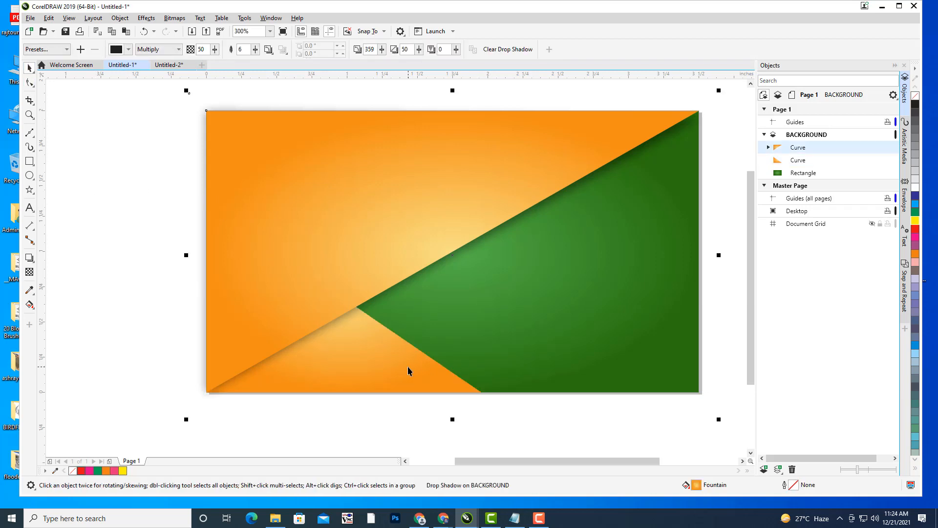
# - Try a perspective change on the first triangle's shadow, then undo it back to the original
pyautogui.click(30, 258)
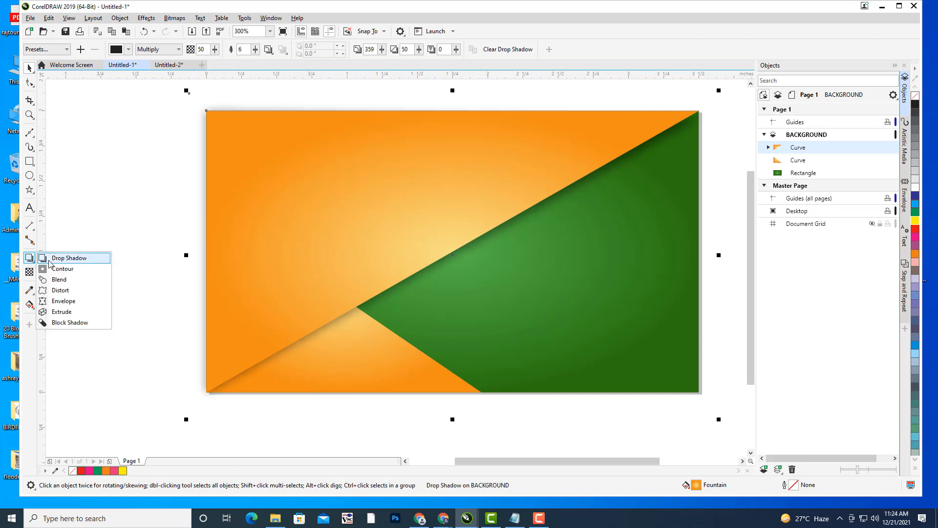
pyautogui.click(56, 258)
pyautogui.moveTo(324, 380); pyautogui.dragTo(453, 247)
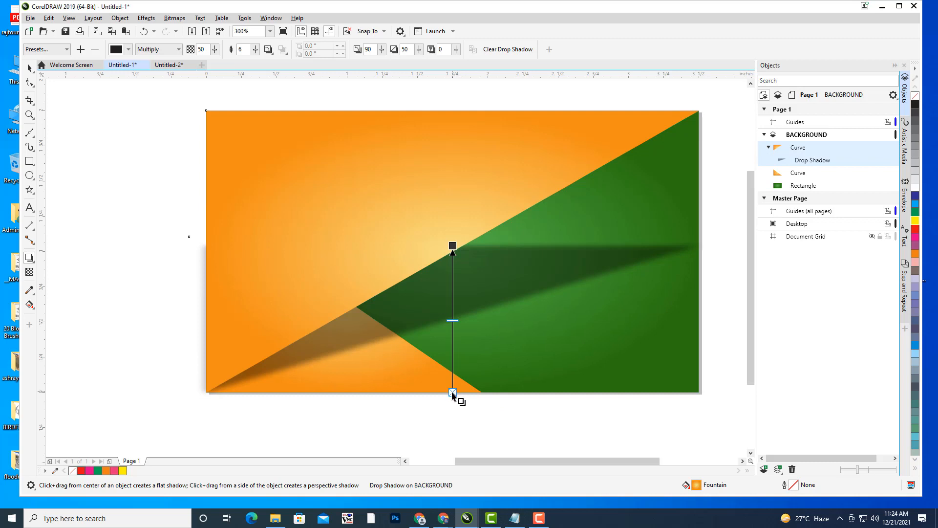
pyautogui.moveTo(452, 245); pyautogui.dragTo(454, 454)
pyautogui.hotkey('ctrl', 'z')
pyautogui.click(29, 69)
pyautogui.hotkey('ctrl', 'z')
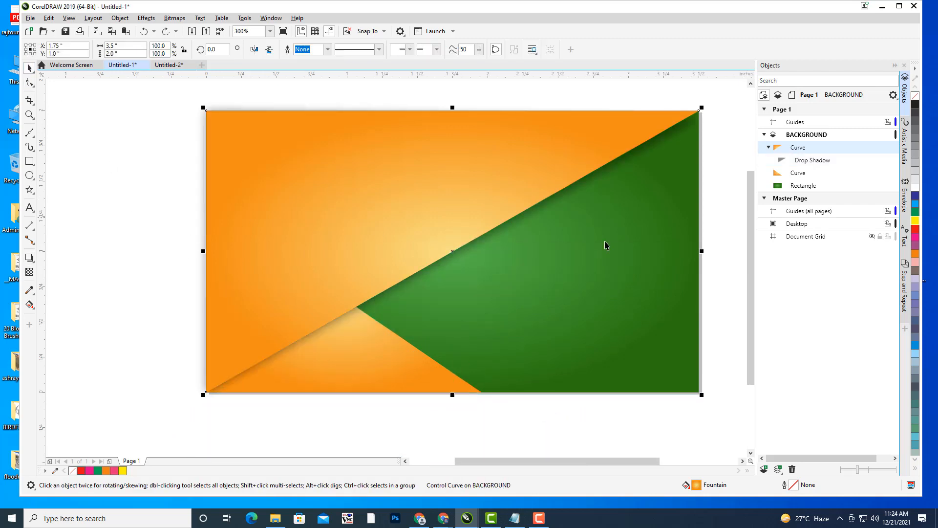
# - Cast a drop shadow up-right from the lower triangle's diagonal edge
pyautogui.click(769, 147)
pyautogui.click(795, 164)
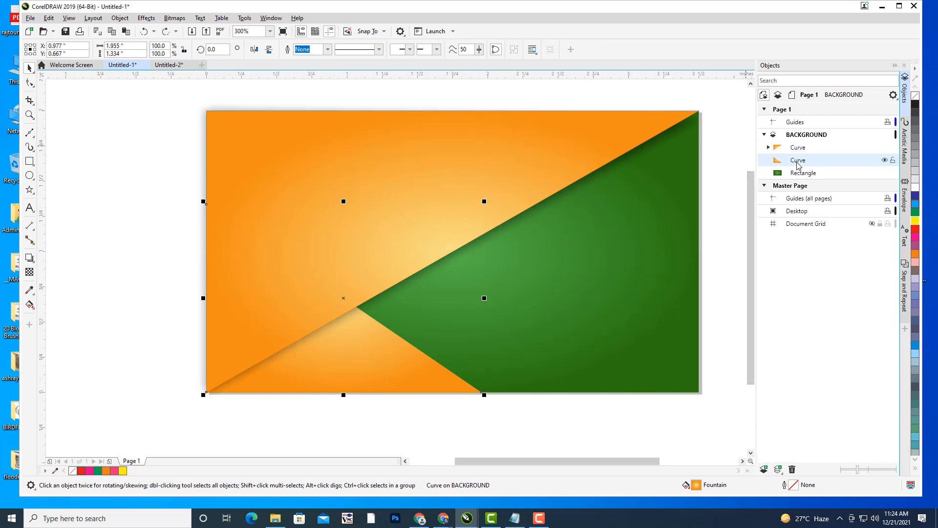
pyautogui.click(30, 258)
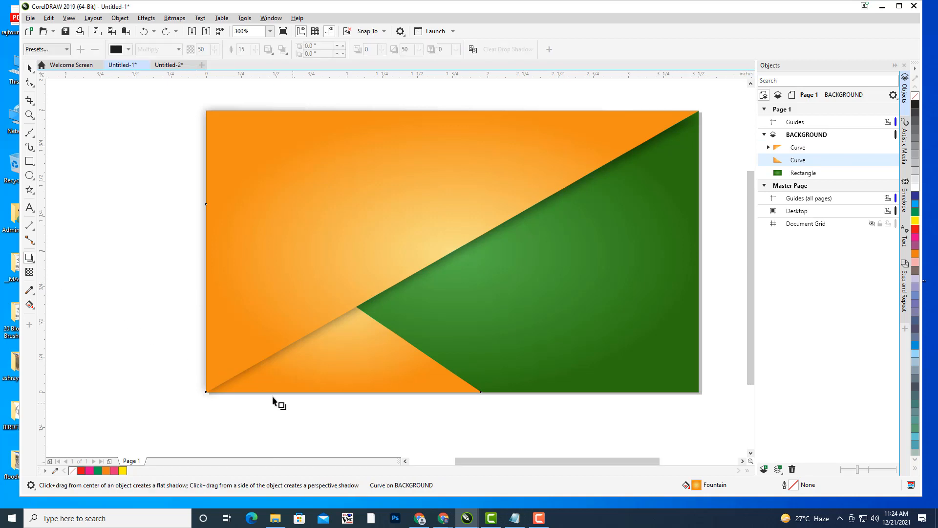
pyautogui.moveTo(272, 391); pyautogui.dragTo(459, 275)
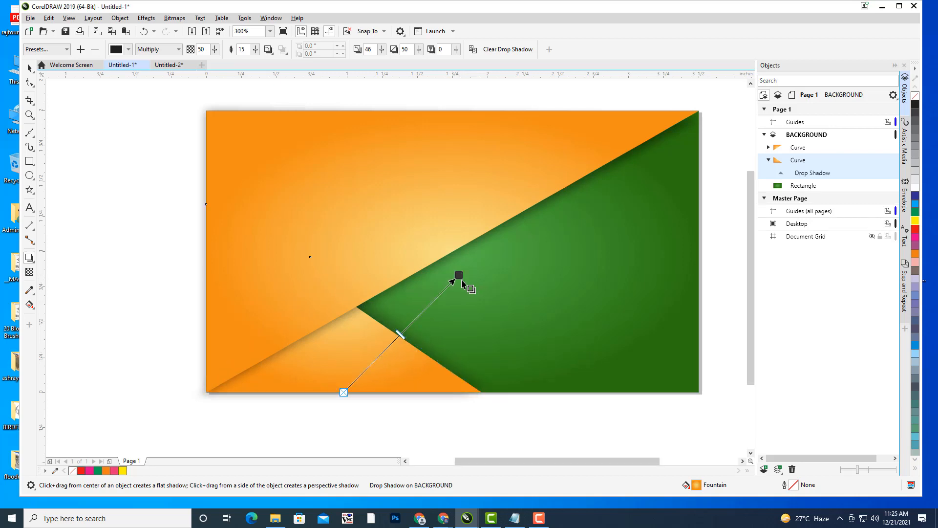
pyautogui.click(29, 68)
pyautogui.click(86, 225)
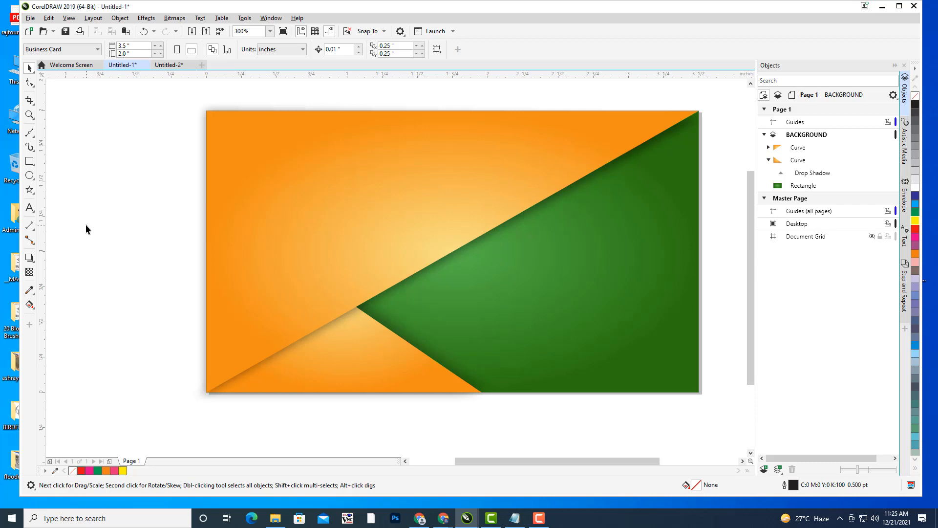
# - Draw a full-width band across the card's middle, fill it magenta and remove its outline
pyautogui.scroll(-2, 421, 232)
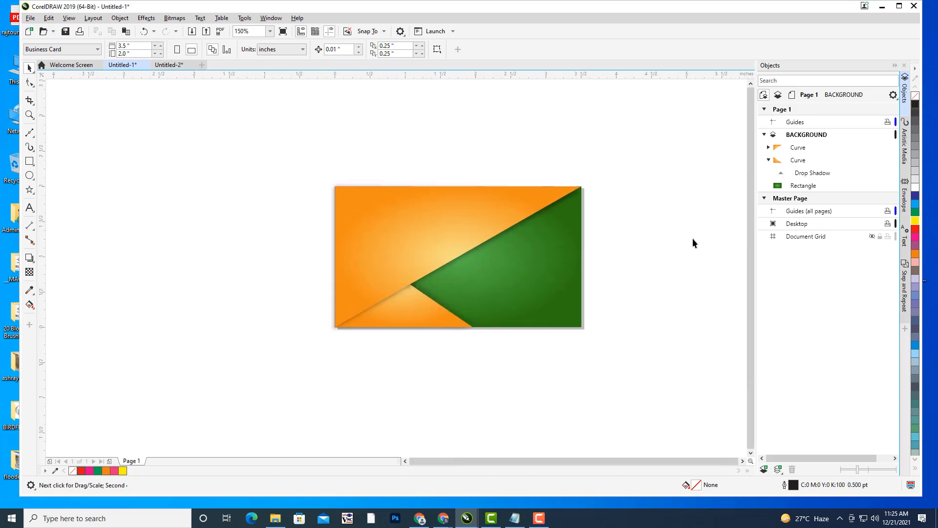
pyautogui.moveTo(681, 210); pyautogui.dragTo(670, 211)
pyautogui.moveTo(633, 244); pyautogui.dragTo(635, 245)
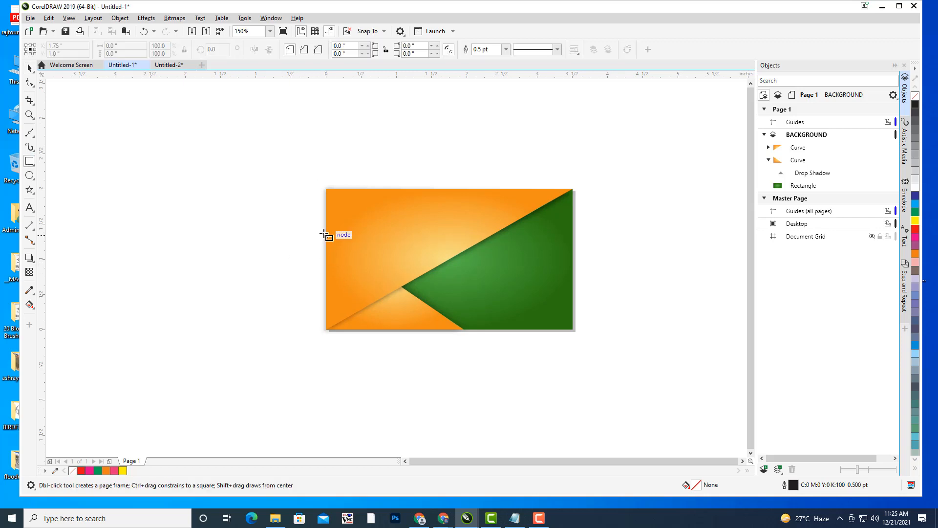
pyautogui.moveTo(326, 235)
pyautogui.mouseDown()
pyautogui.moveTo(568, 285)
pyautogui.moveTo(578, 296)
pyautogui.mouseUp()
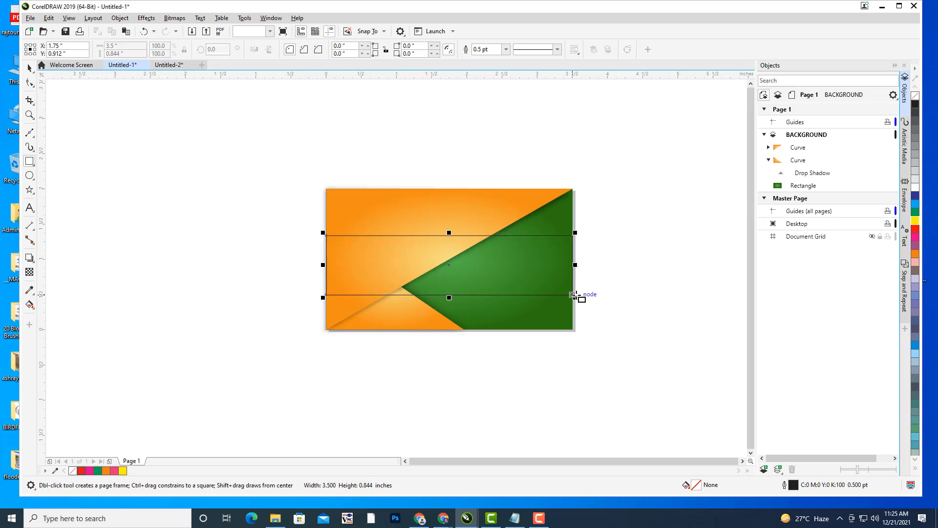
pyautogui.click(919, 238)
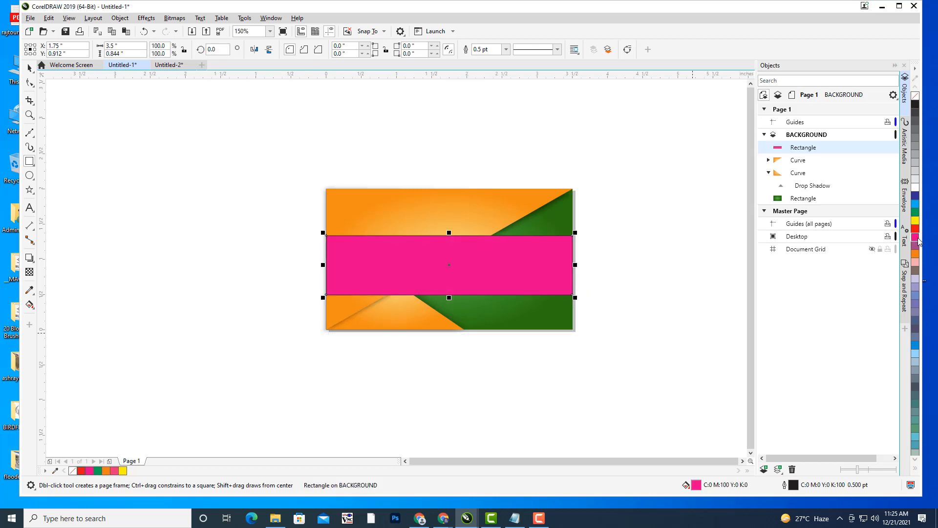
pyautogui.click(506, 49)
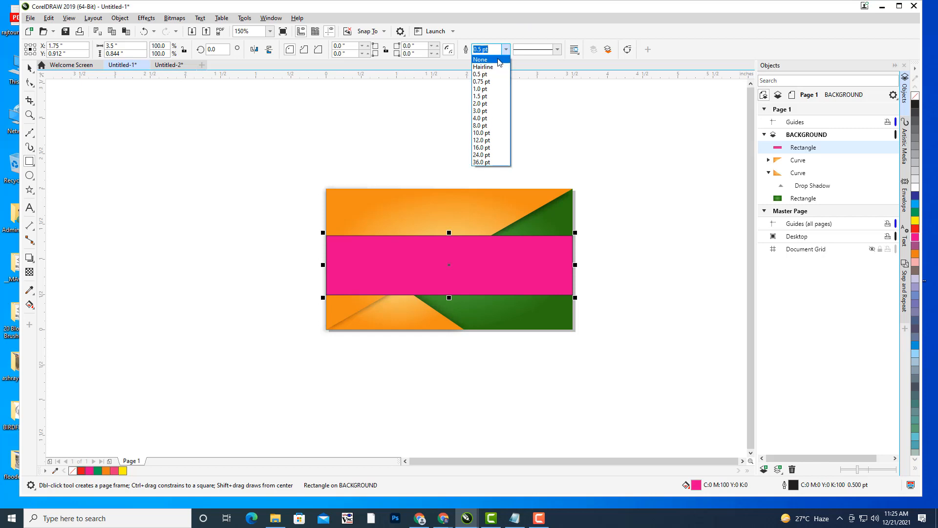
pyautogui.click(481, 59)
# - Move the pink band below both orange triangle curves in the Objects docker, then reselect it
pyautogui.click(29, 68)
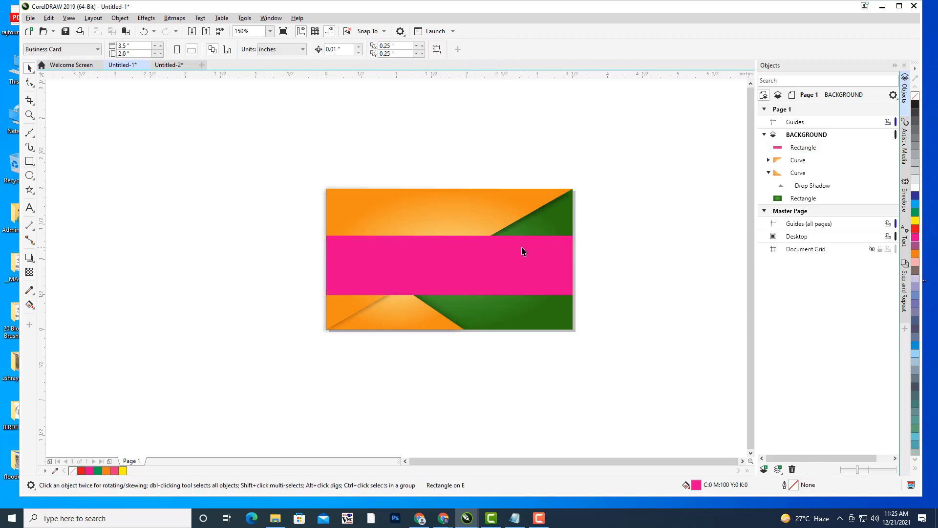
pyautogui.click(768, 172)
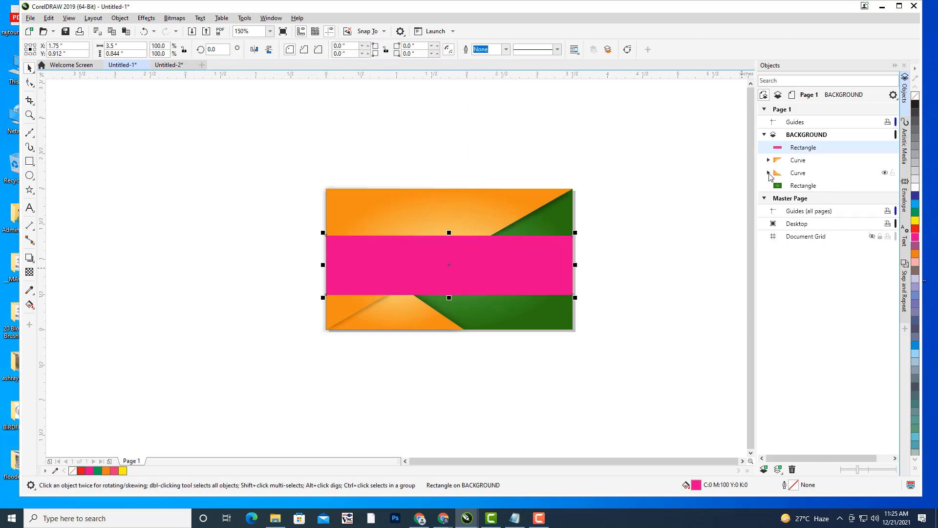
pyautogui.moveTo(805, 149); pyautogui.dragTo(805, 183)
pyautogui.click(637, 216)
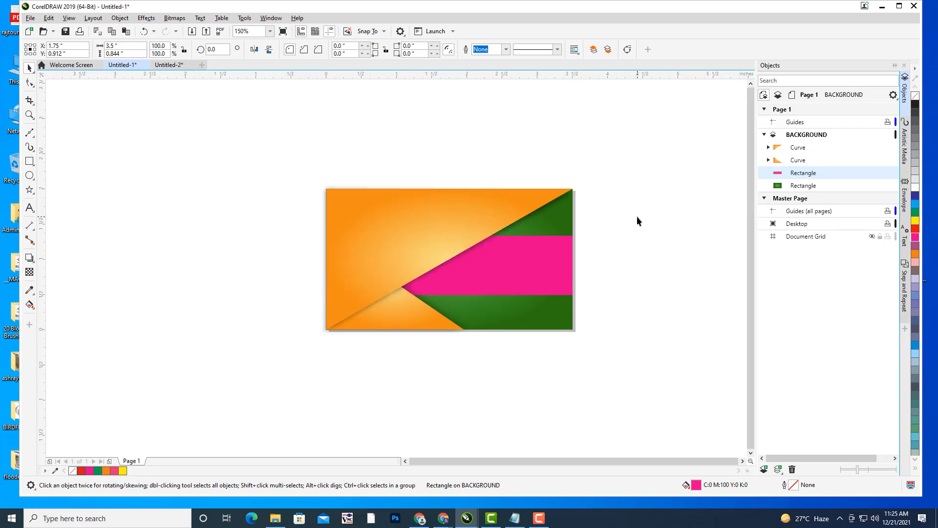
pyautogui.click(544, 273)
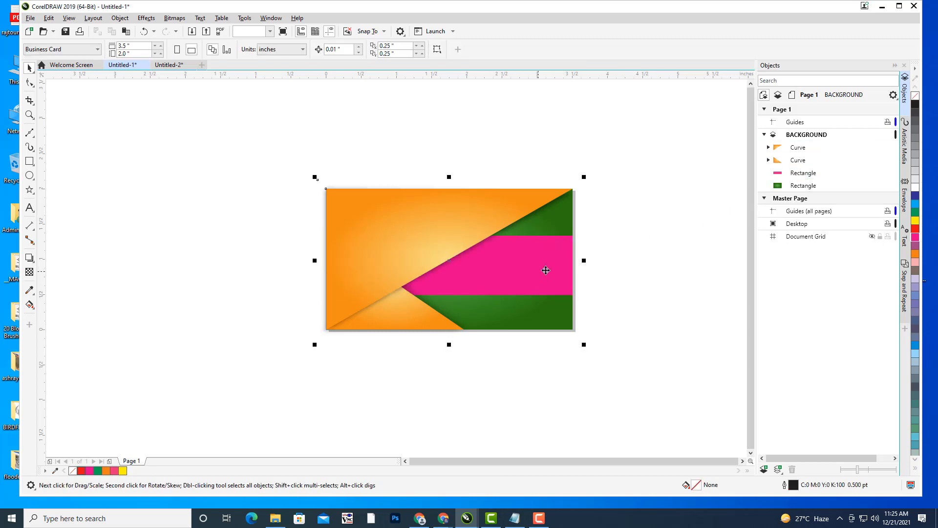
pyautogui.click(812, 175)
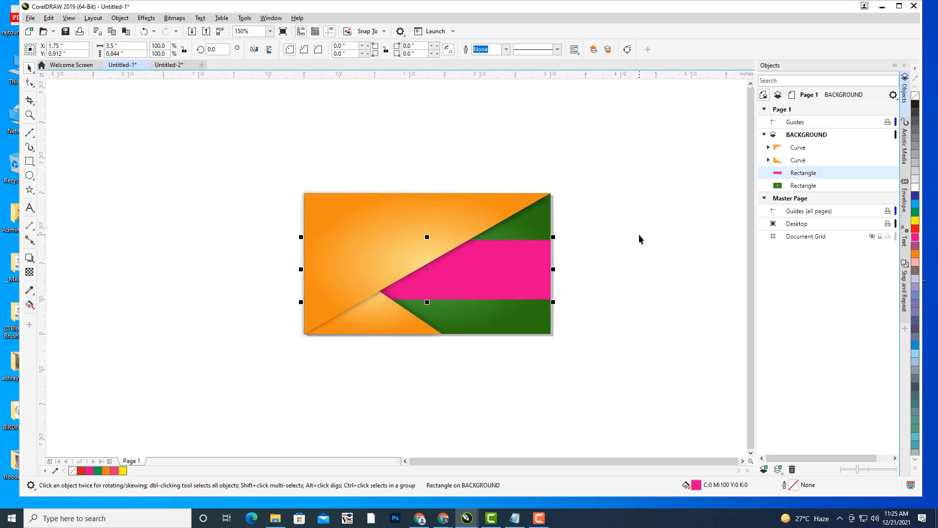
pyautogui.moveTo(638, 237); pyautogui.dragTo(617, 252)
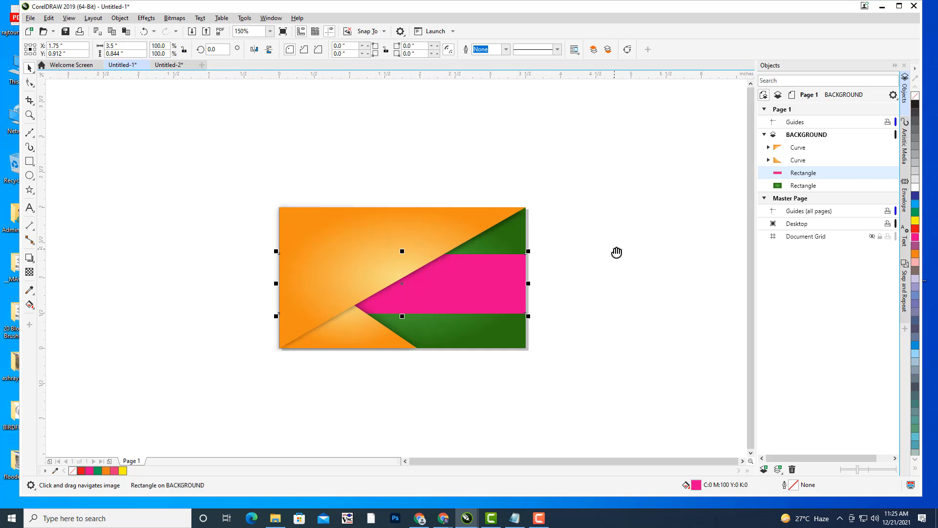
pyautogui.press('F11')
# - In the fountain fill settings, set the gradient's end colour to a purple tone
pyautogui.moveTo(434, 111); pyautogui.dragTo(683, 47)
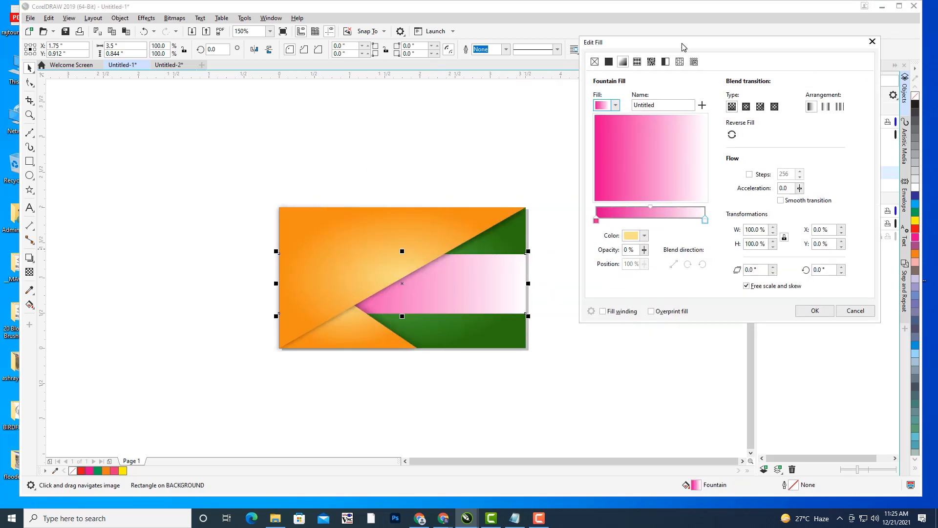
pyautogui.click(596, 221)
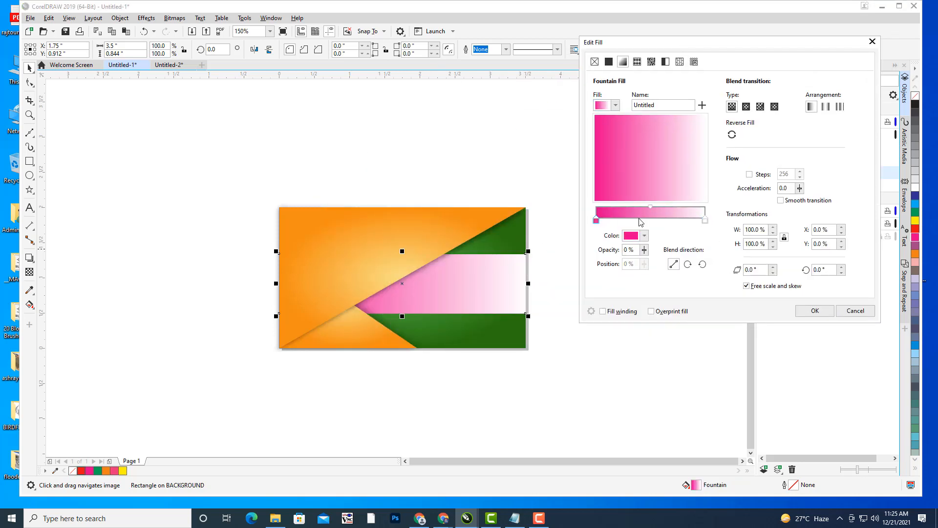
pyautogui.click(705, 221)
pyautogui.click(645, 236)
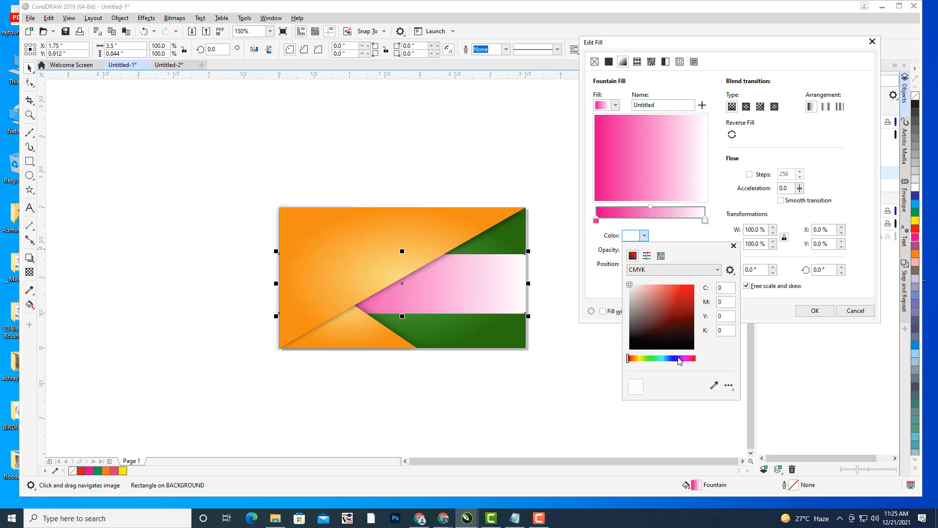
pyautogui.click(684, 359)
pyautogui.click(672, 287)
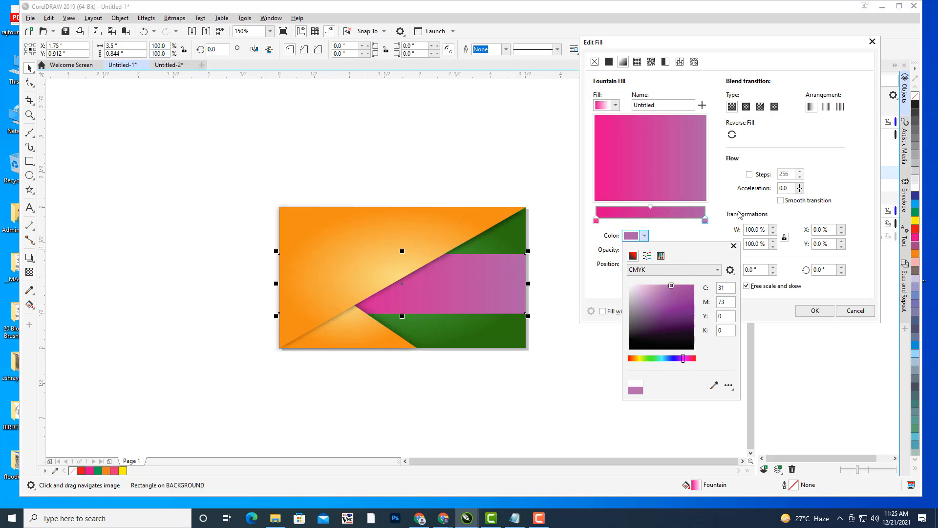
# - Change the gradient's start colour from hot pink to pure red
pyautogui.click(597, 221)
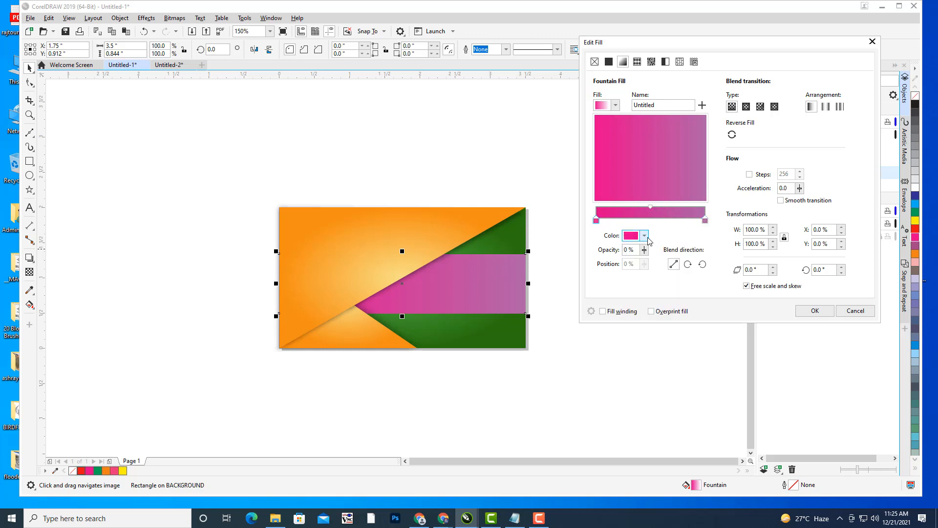
pyautogui.click(645, 236)
pyautogui.click(649, 285)
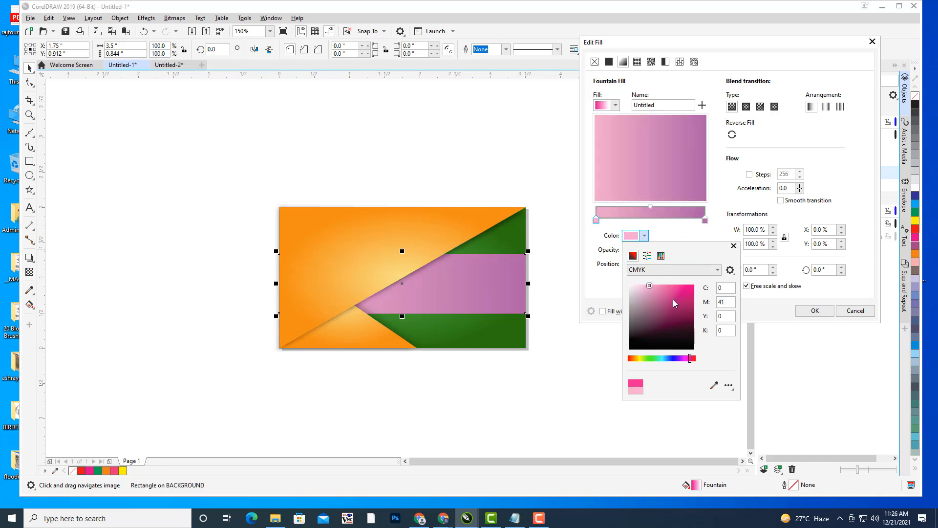
pyautogui.click(686, 286)
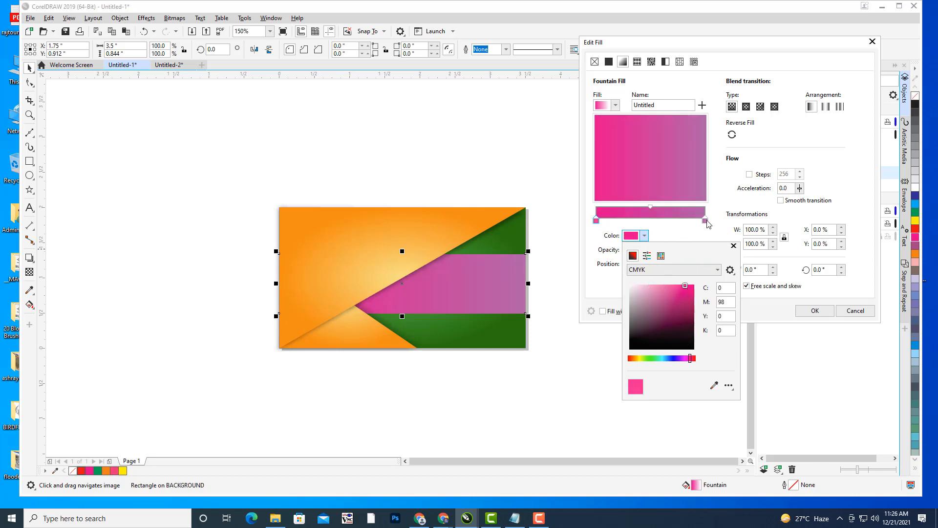
pyautogui.click(707, 224)
pyautogui.click(645, 237)
pyautogui.click(631, 358)
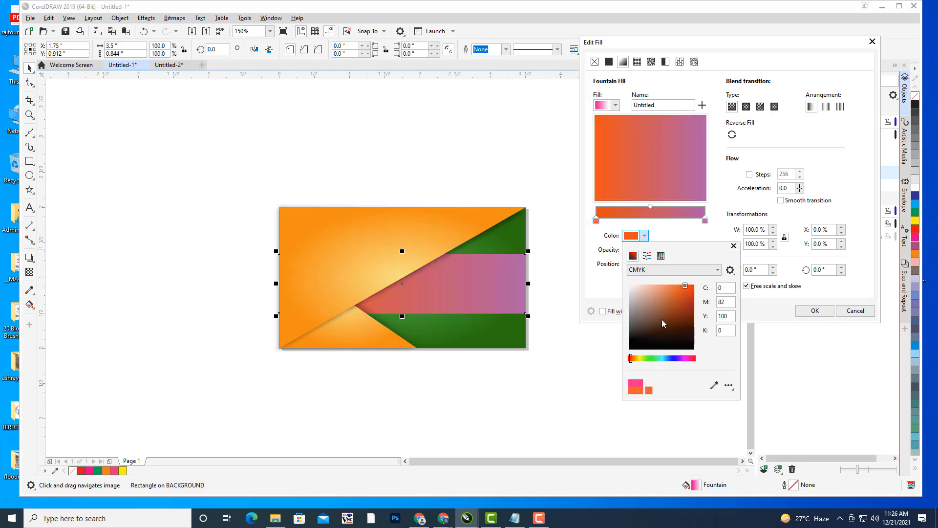
pyautogui.click(693, 285)
pyautogui.moveTo(632, 360); pyautogui.dragTo(621, 362)
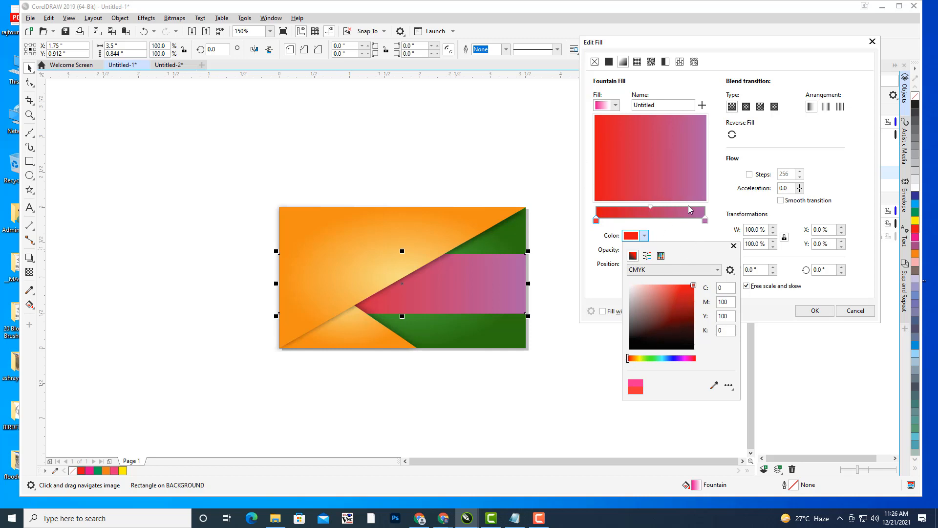
pyautogui.click(707, 222)
# - Set the end colour to a strong pink and switch the gradient to elliptical
pyautogui.click(706, 221)
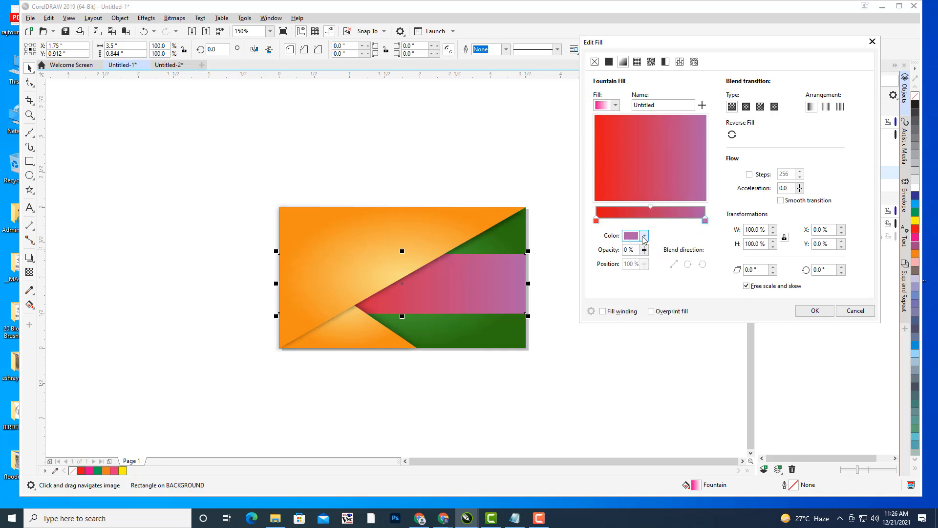
pyautogui.click(644, 236)
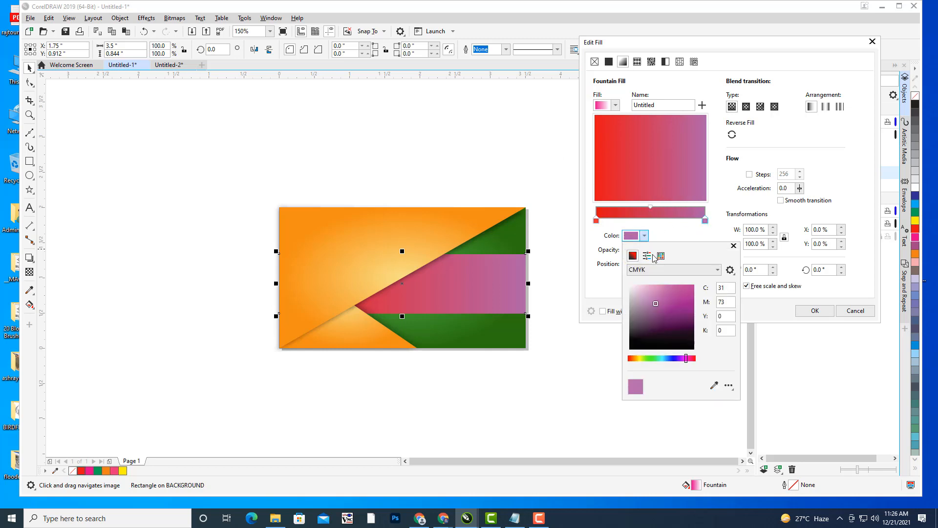
pyautogui.click(682, 358)
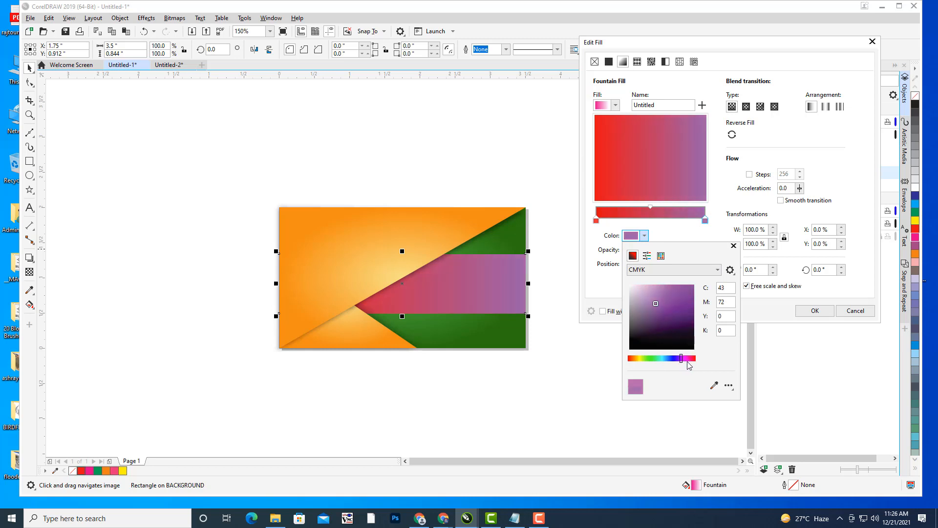
pyautogui.click(689, 359)
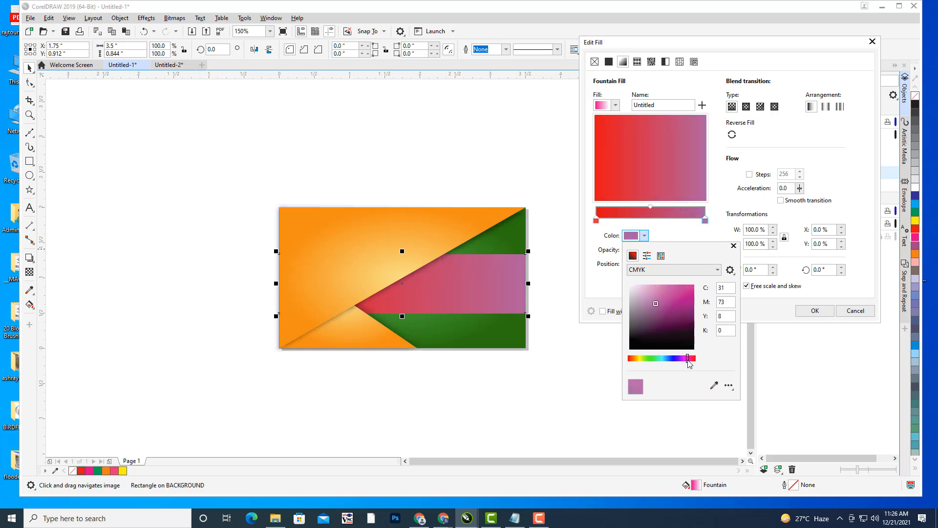
pyautogui.click(690, 288)
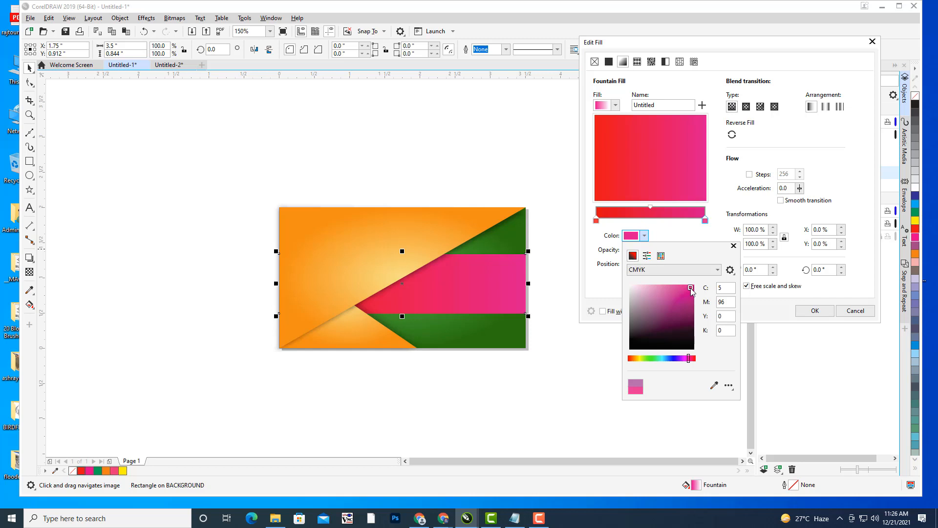
pyautogui.click(748, 108)
pyautogui.click(746, 107)
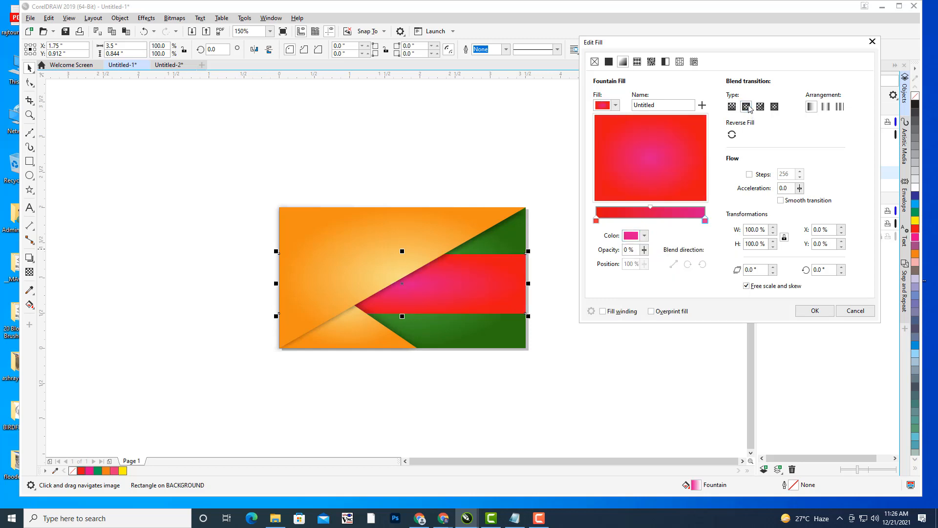
# - Lighten the end colour to a softer pink and apply the fountain fill
pyautogui.moveTo(672, 44); pyautogui.dragTo(648, 47)
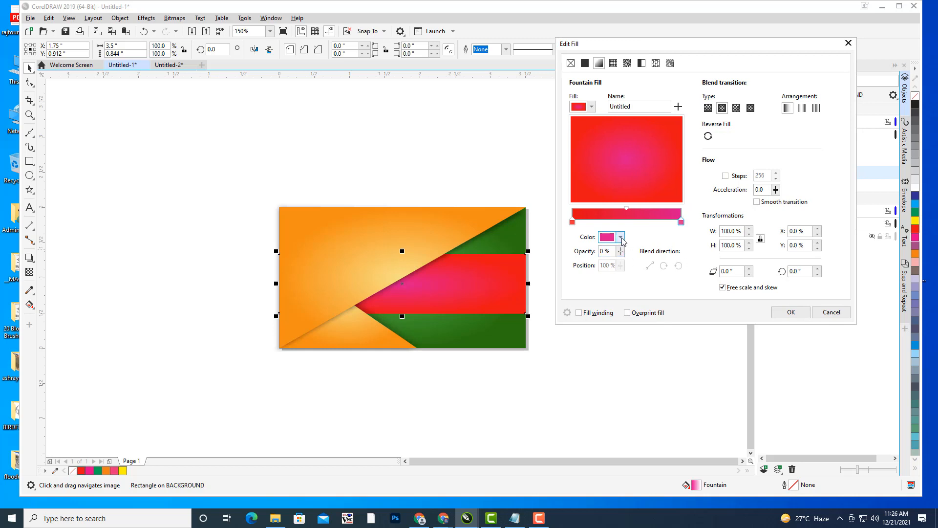
pyautogui.click(621, 238)
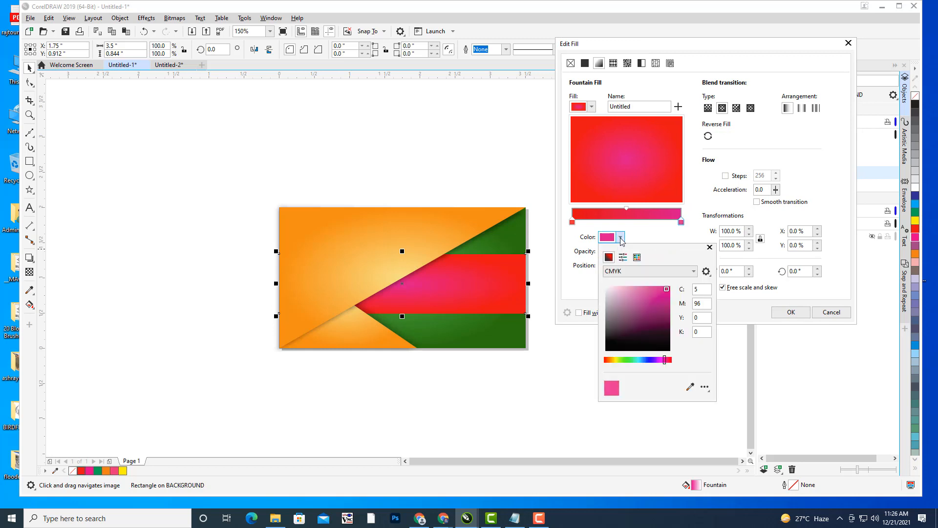
pyautogui.click(631, 290)
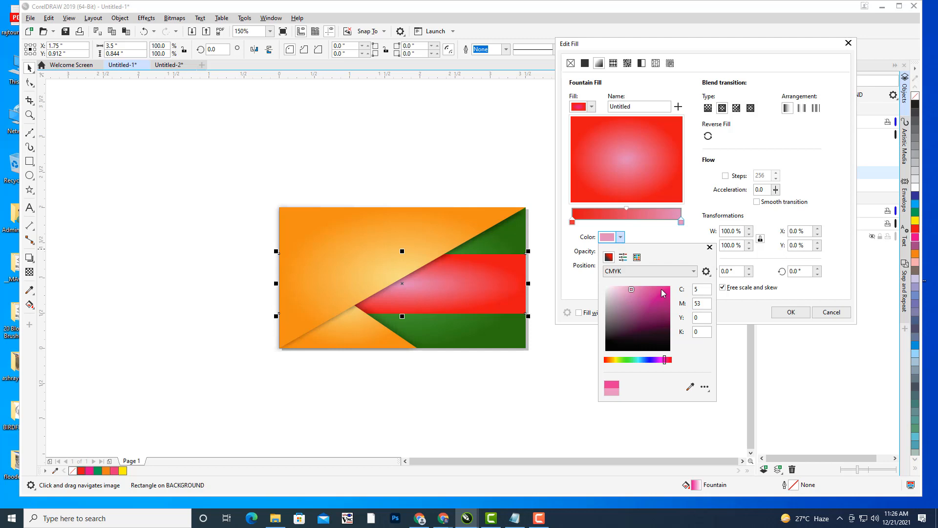
pyautogui.click(740, 143)
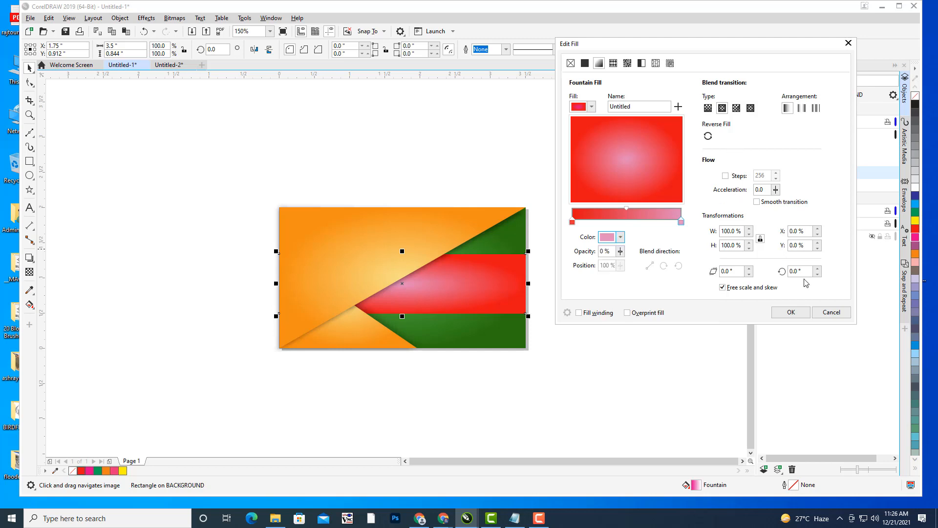
pyautogui.click(791, 311)
# - With the Interactive Fill tool, stretch the radial gradient taller and pull its right reach inward
pyautogui.click(482, 287)
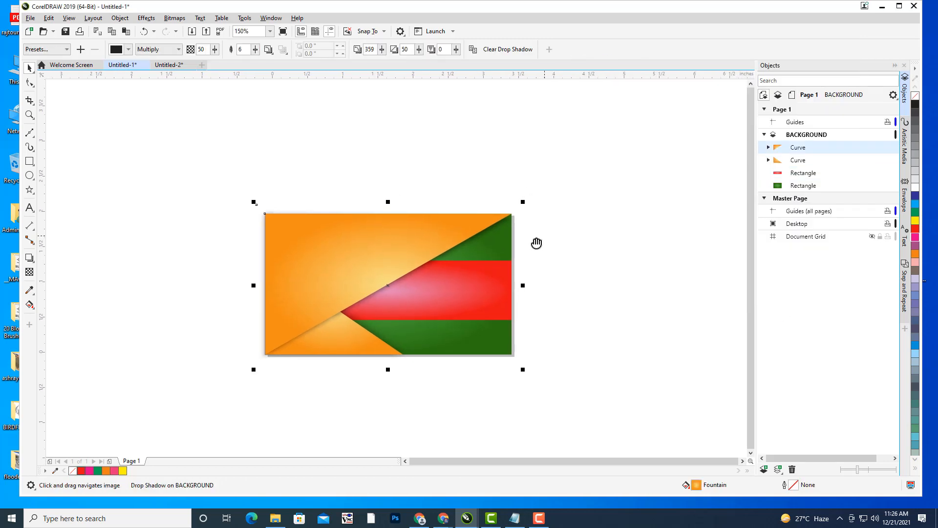
pyautogui.click(802, 176)
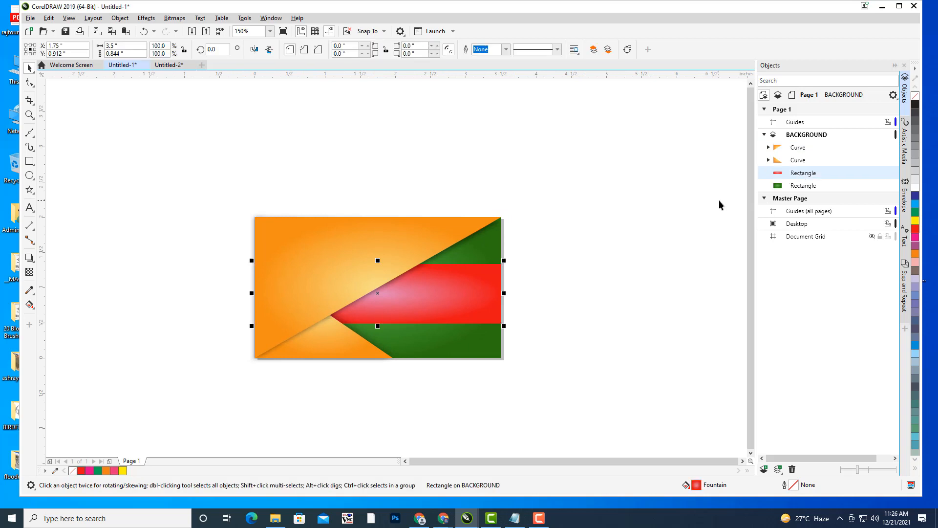
pyautogui.press('g')
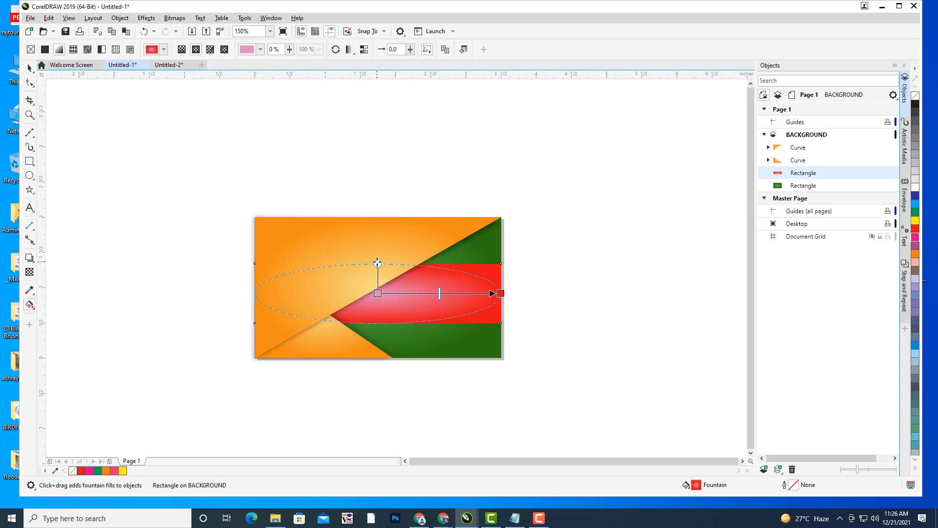
pyautogui.moveTo(378, 264); pyautogui.dragTo(381, 200)
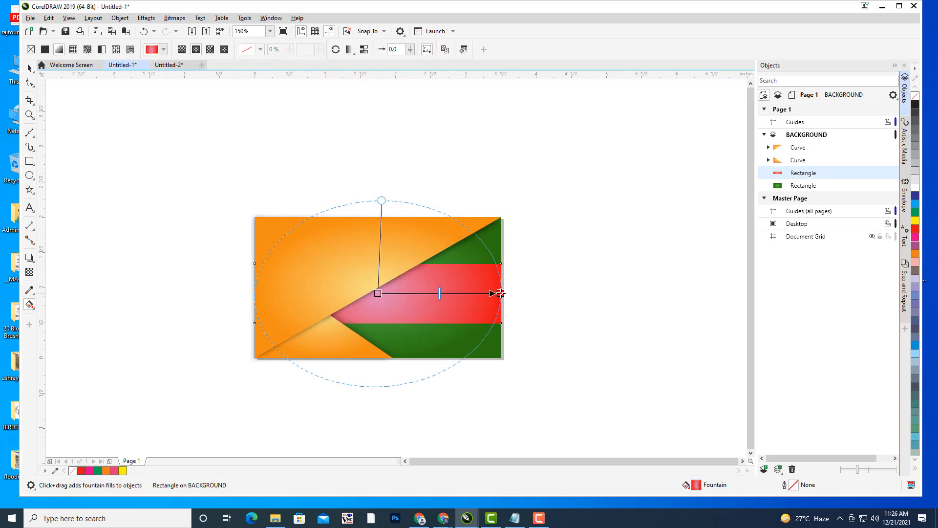
pyautogui.moveTo(499, 293)
pyautogui.mouseDown()
pyautogui.moveTo(467, 290)
pyautogui.moveTo(486, 292)
pyautogui.mouseUp()
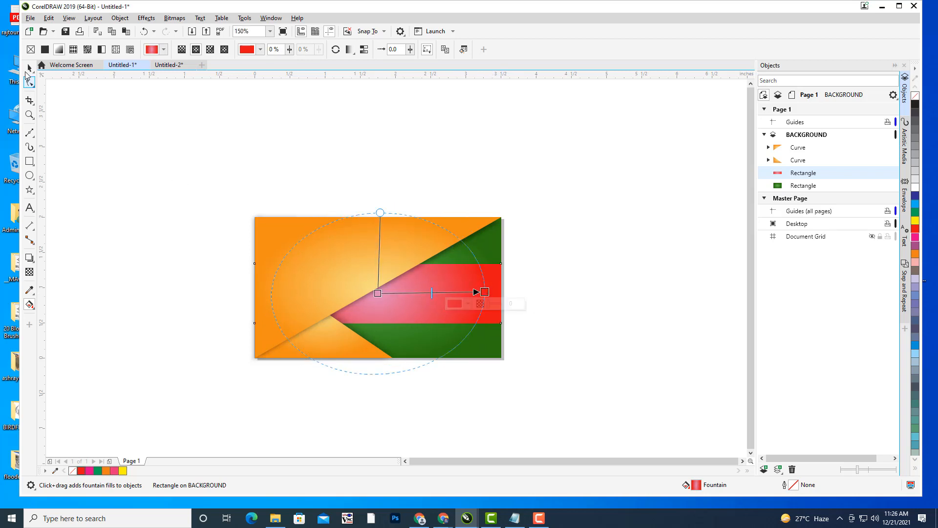
pyautogui.click(29, 68)
pyautogui.click(548, 175)
pyautogui.moveTo(551, 177); pyautogui.dragTo(574, 176)
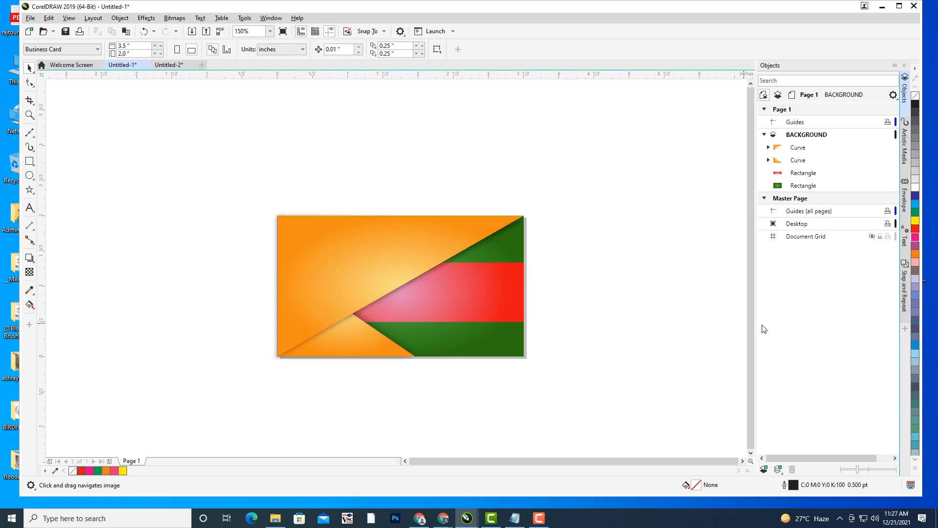
# - Collapse and lock the BACKGROUND layer, then add a new Layer 1 above it
pyautogui.moveTo(549, 243); pyautogui.dragTo(570, 215)
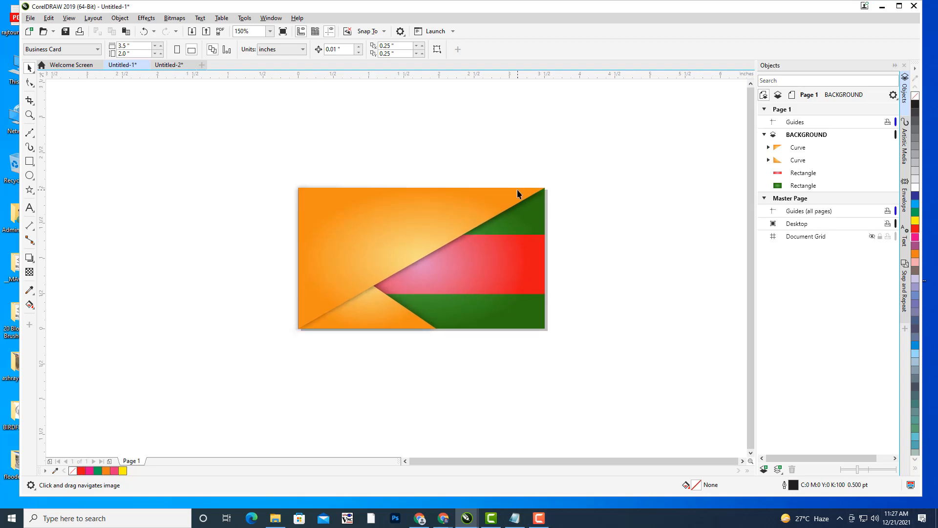
pyautogui.scroll(1, 517, 192)
pyautogui.moveTo(561, 153); pyautogui.dragTo(553, 164)
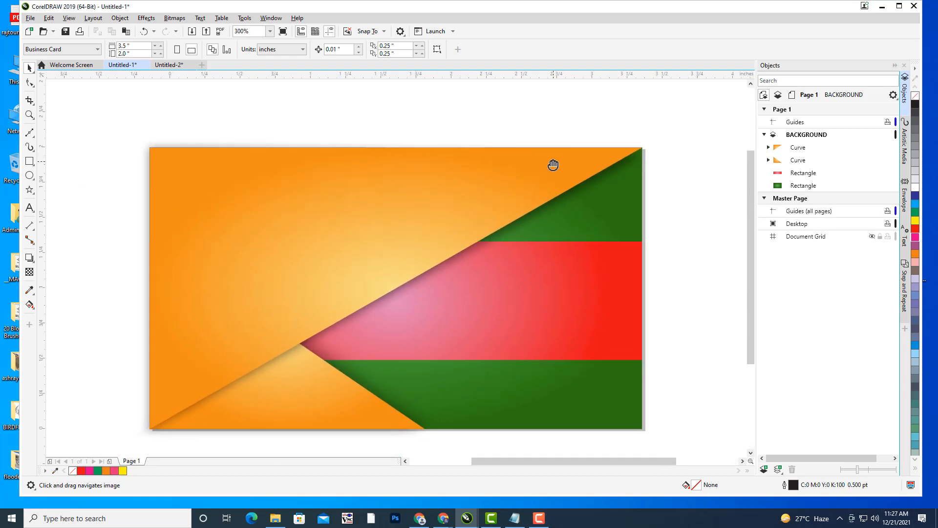
pyautogui.scroll(-1, 552, 163)
pyautogui.click(764, 135)
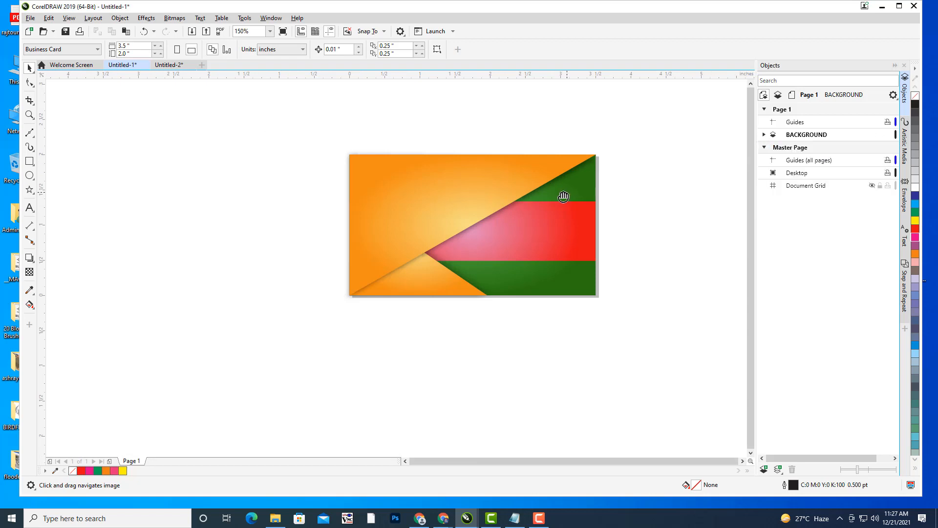
pyautogui.moveTo(508, 189); pyautogui.dragTo(481, 205)
pyautogui.scroll(1, 395, 223)
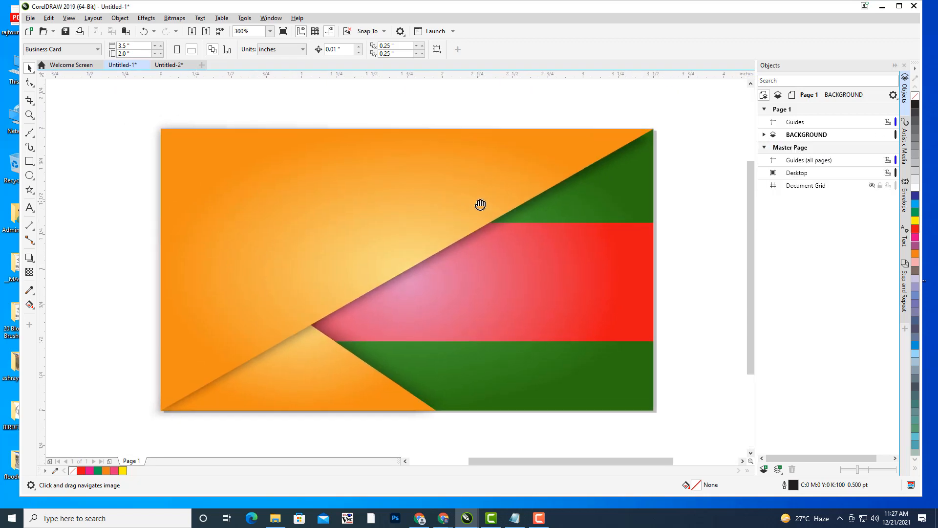
pyautogui.click(804, 137)
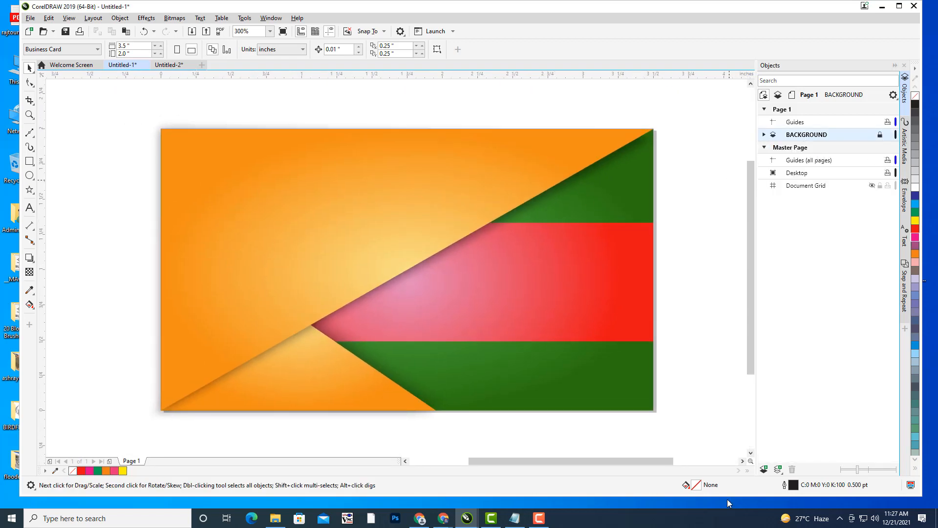
pyautogui.click(765, 471)
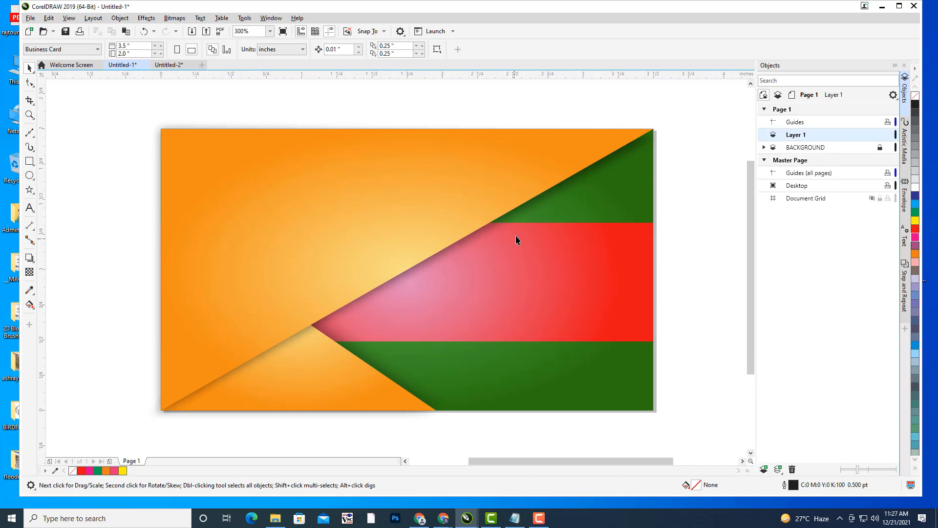
pyautogui.moveTo(517, 239)
pyautogui.mouseDown()
pyautogui.moveTo(487, 248)
pyautogui.moveTo(509, 244)
pyautogui.mouseUp()
pyautogui.moveTo(466, 216); pyautogui.dragTo(526, 205)
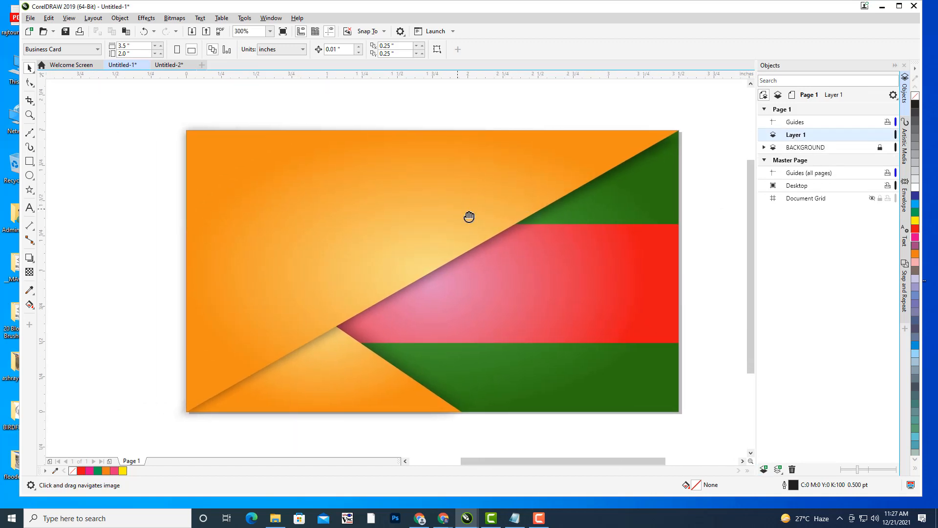
pyautogui.moveTo(469, 218); pyautogui.dragTo(484, 226)
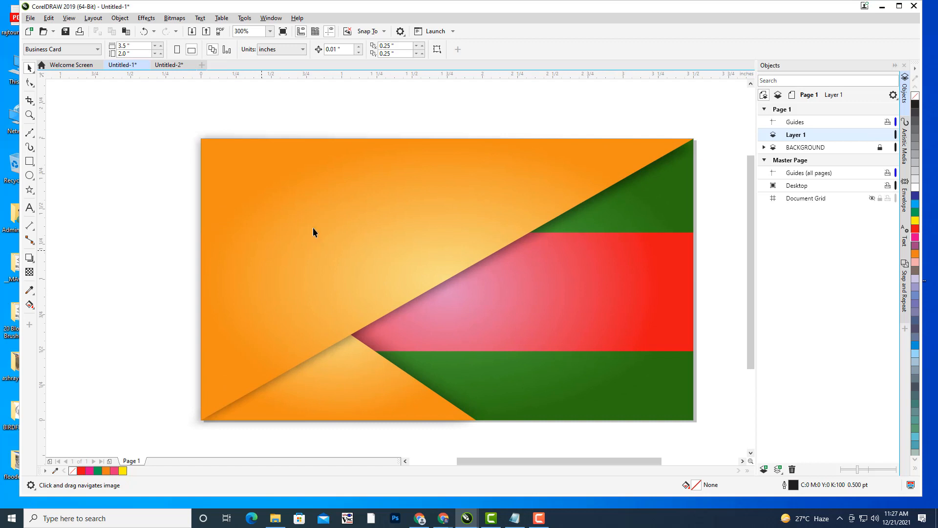
pyautogui.moveTo(349, 210); pyautogui.dragTo(262, 229)
pyautogui.scroll(-1, 474, 198)
pyautogui.moveTo(523, 207); pyautogui.dragTo(442, 223)
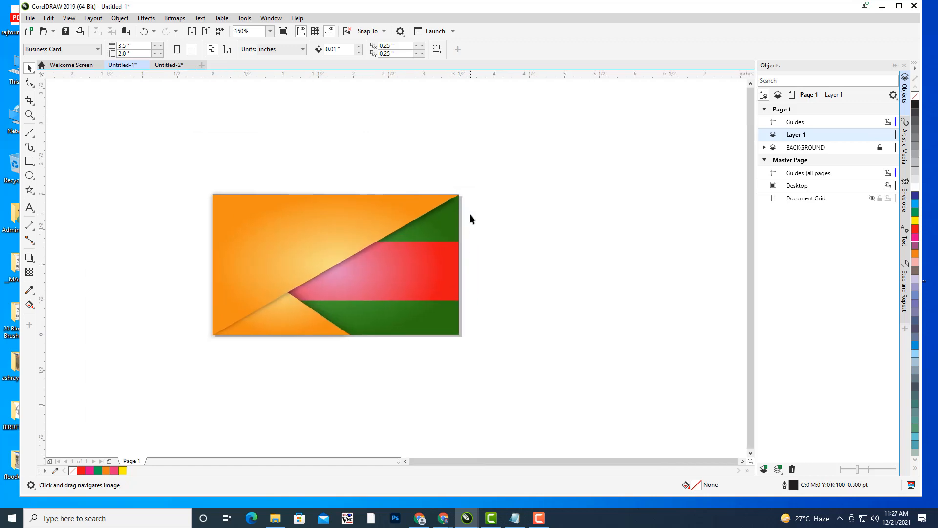
pyautogui.moveTo(465, 213); pyautogui.dragTo(538, 177)
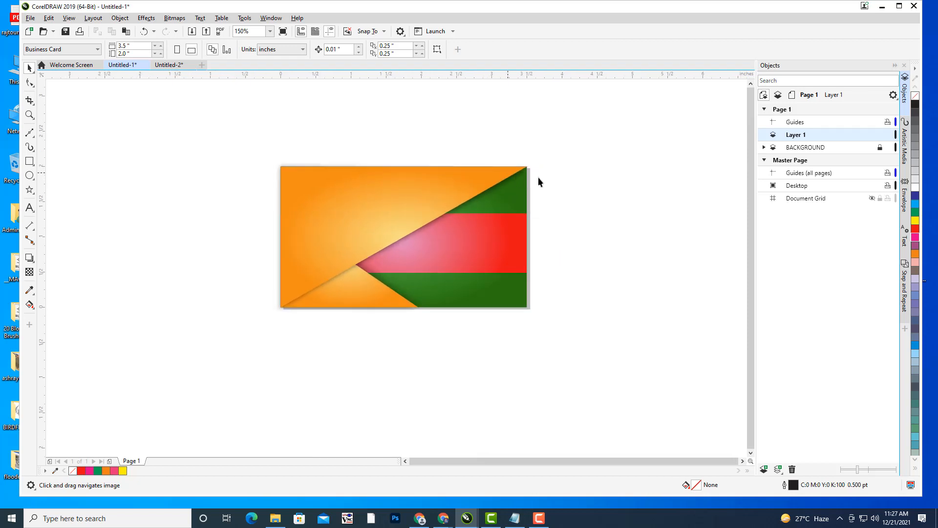
pyautogui.moveTo(646, 184); pyautogui.dragTo(631, 205)
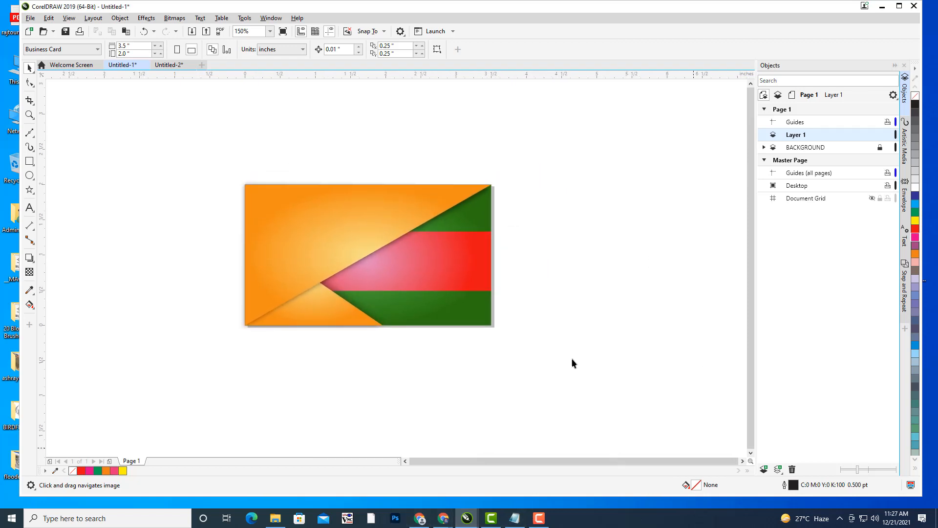
pyautogui.moveTo(577, 248); pyautogui.dragTo(588, 255)
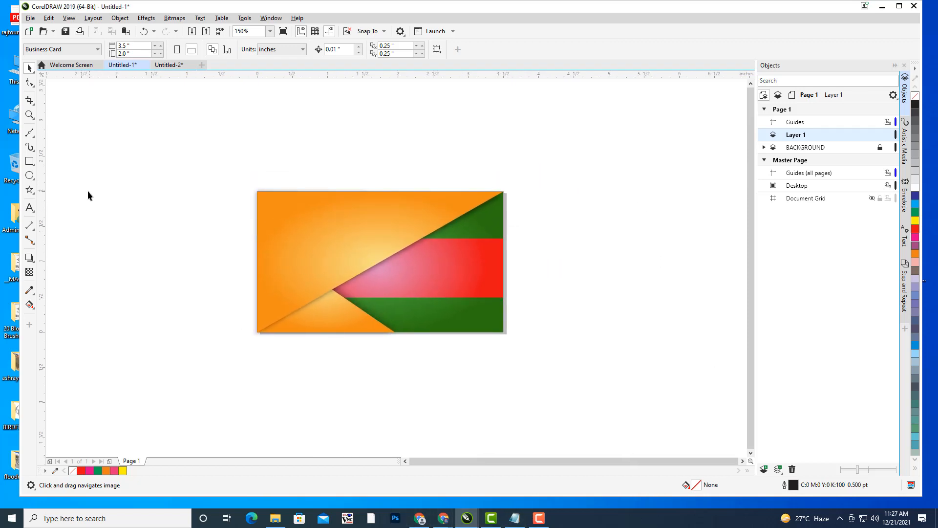
pyautogui.click(29, 213)
pyautogui.hscroll(3, 525, 230)
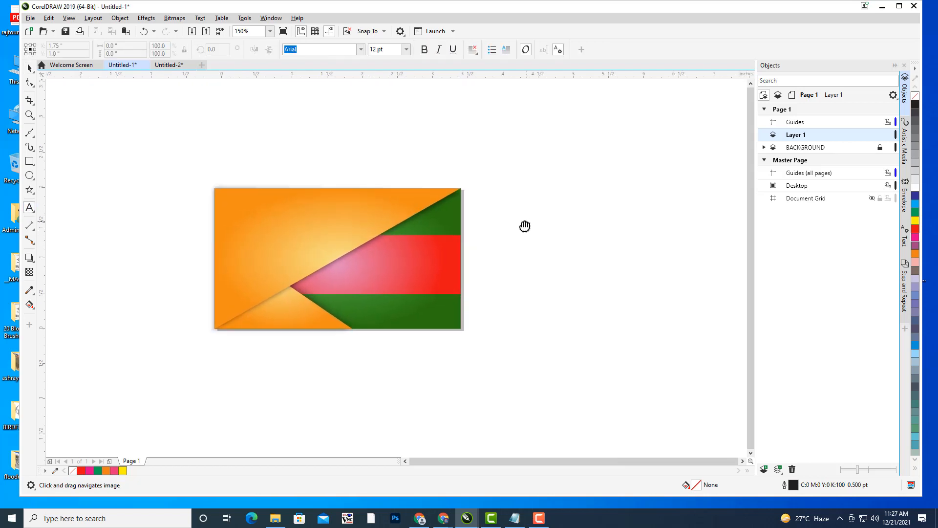
pyautogui.moveTo(525, 226); pyautogui.dragTo(553, 237)
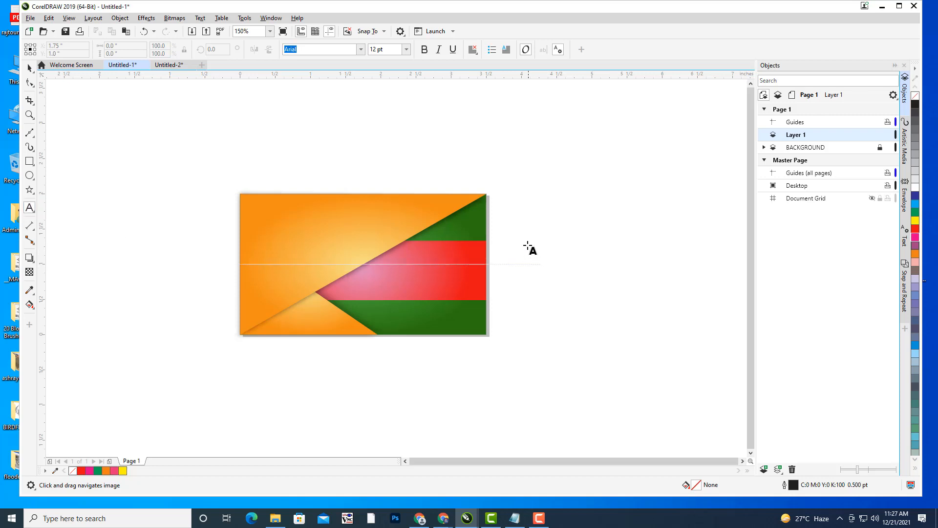
# - Draw a circle right of the card and turn it into an arc ending at 180°
pyautogui.click(30, 175)
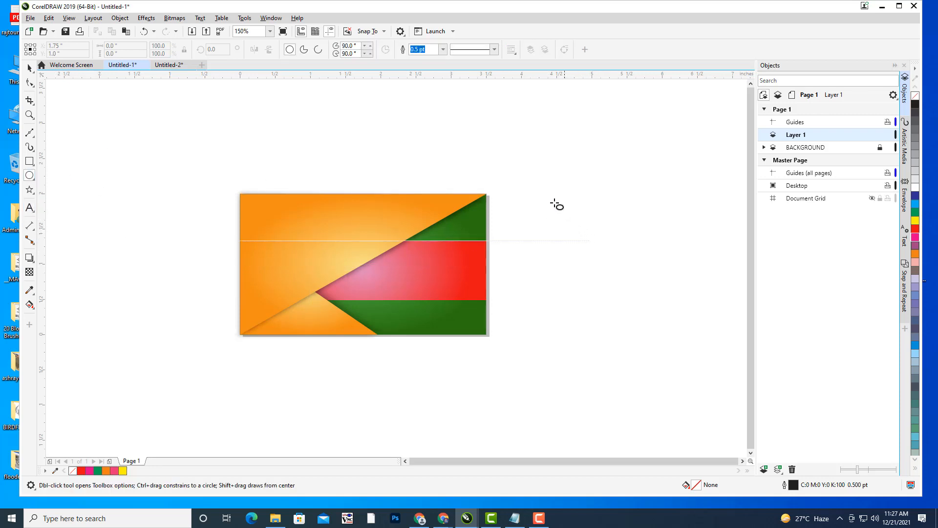
pyautogui.moveTo(553, 200); pyautogui.dragTo(653, 298)
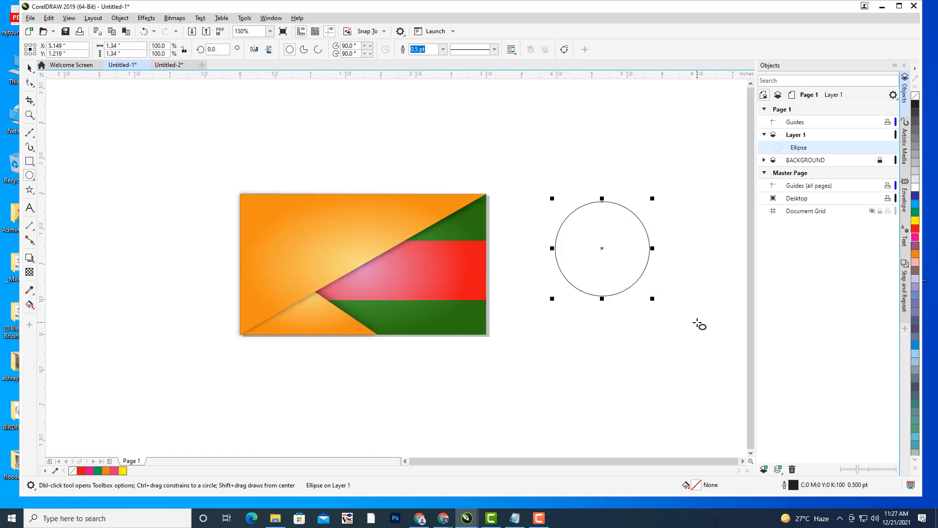
pyautogui.click(30, 67)
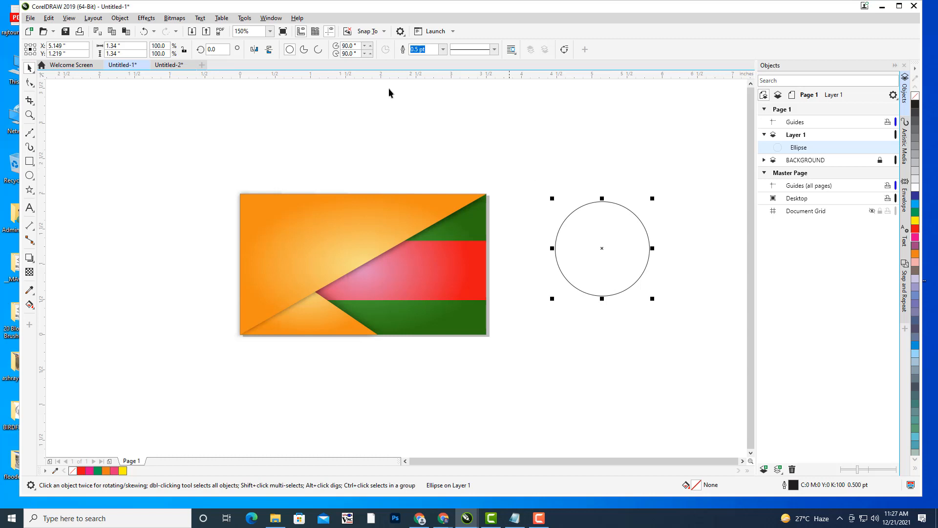
pyautogui.click(318, 50)
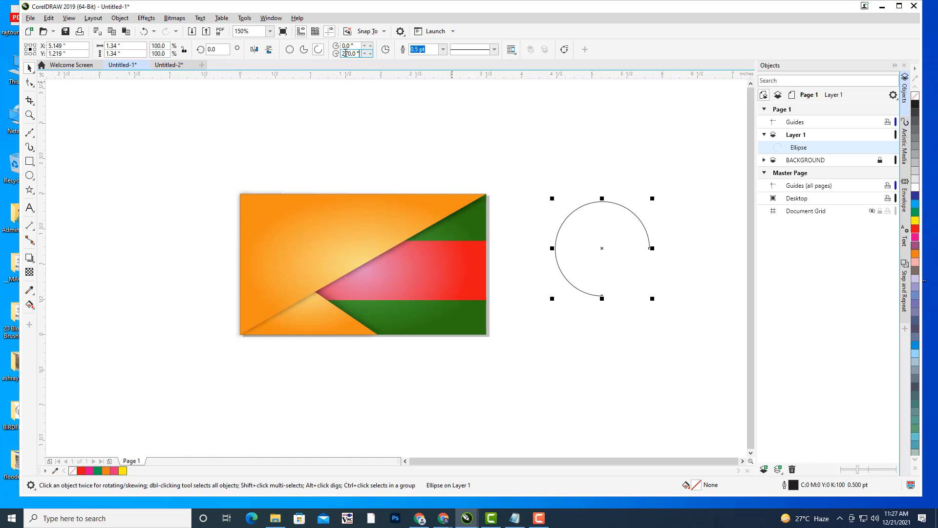
pyautogui.doubleClick(345, 53)
pyautogui.write('18')
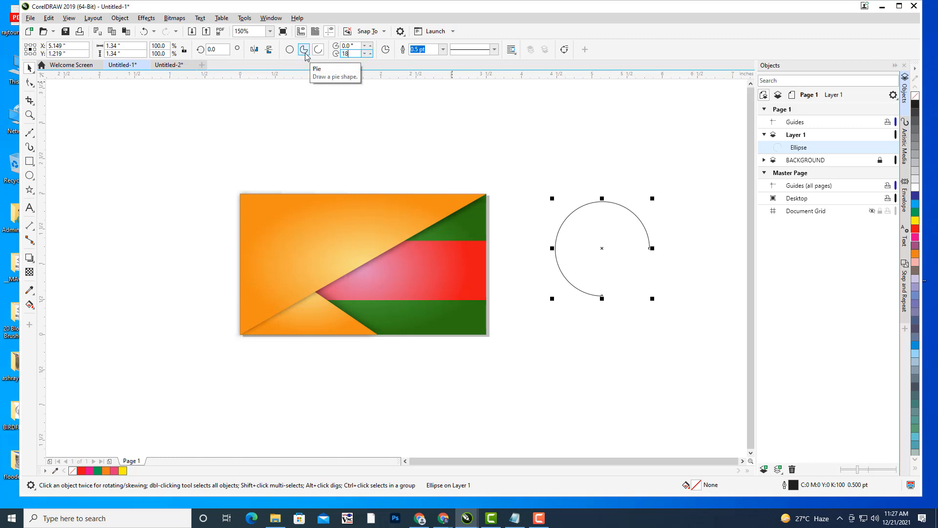
pyautogui.write('0')
pyautogui.press('Return')
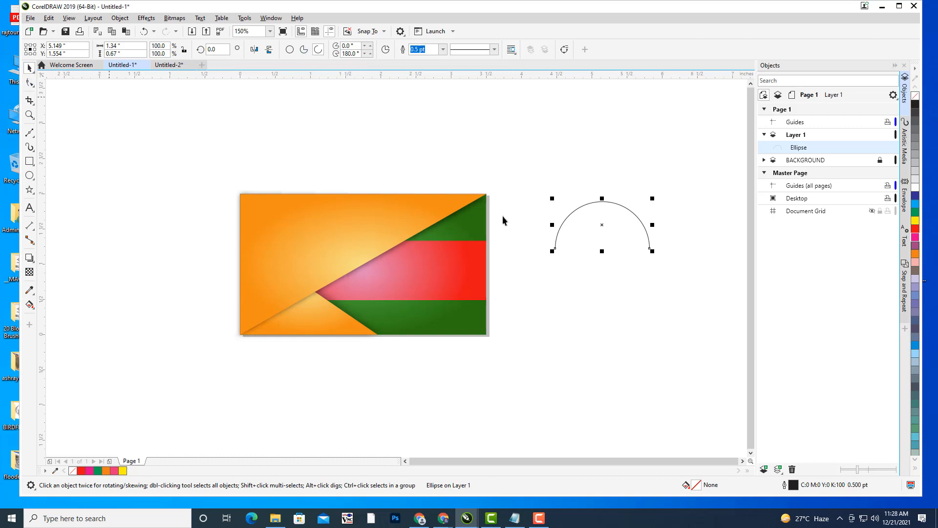
# - Enlarge the half-circle arc and move it up and to the right
pyautogui.moveTo(652, 198); pyautogui.dragTo(674, 181)
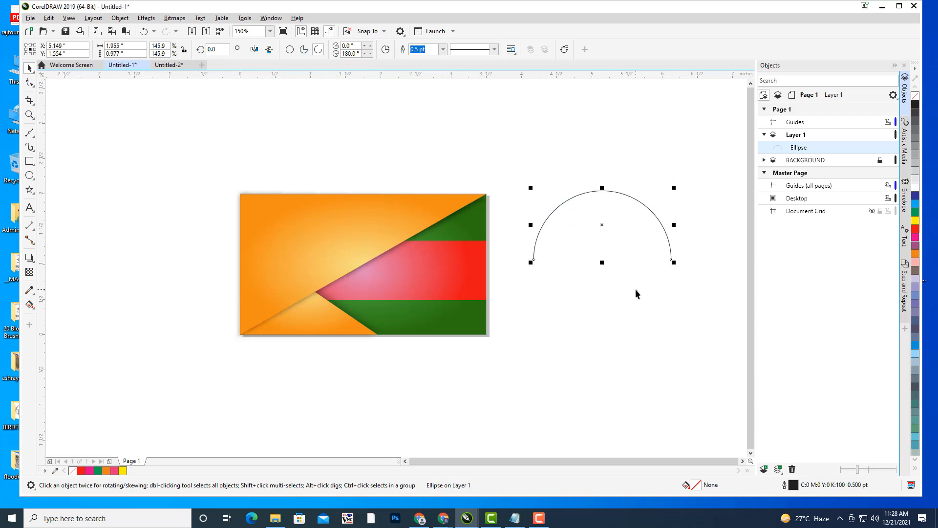
pyautogui.click(634, 288)
pyautogui.moveTo(623, 280); pyautogui.dragTo(543, 291)
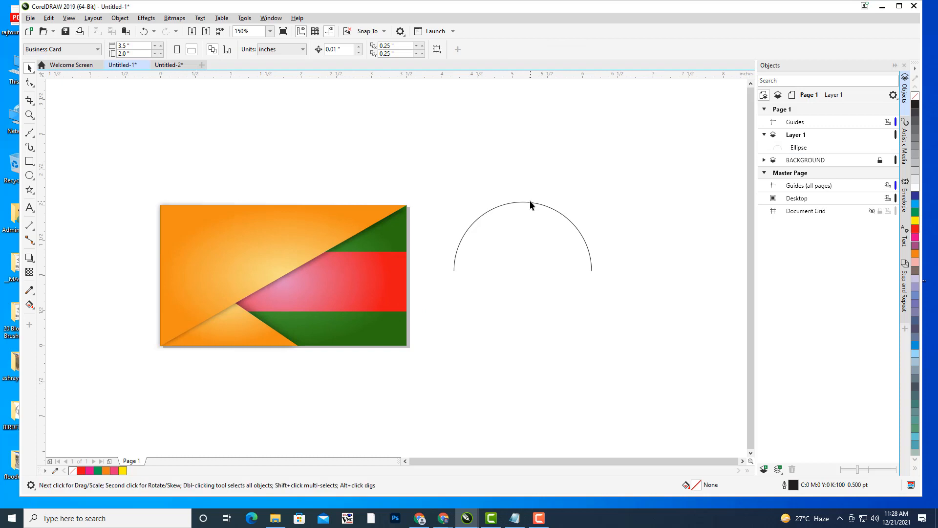
pyautogui.click(530, 202)
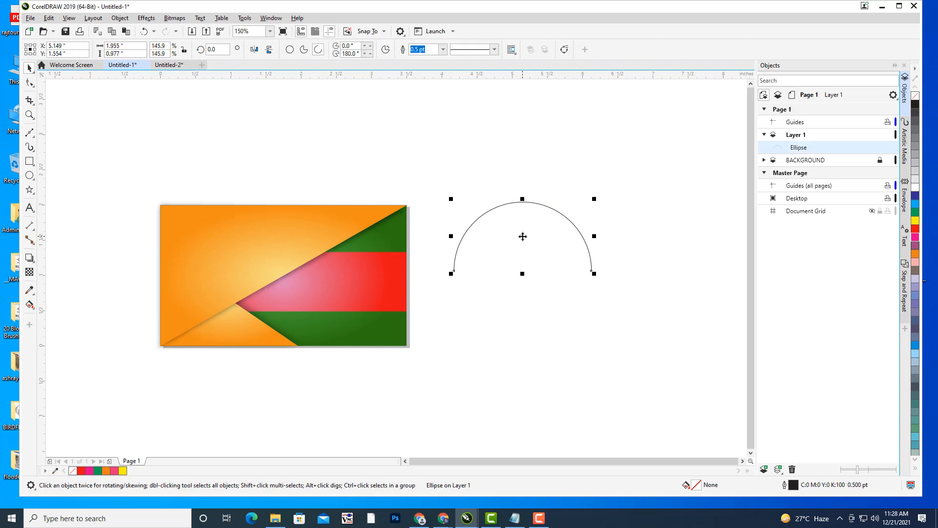
pyautogui.moveTo(522, 236); pyautogui.dragTo(568, 219)
pyautogui.click(130, 204)
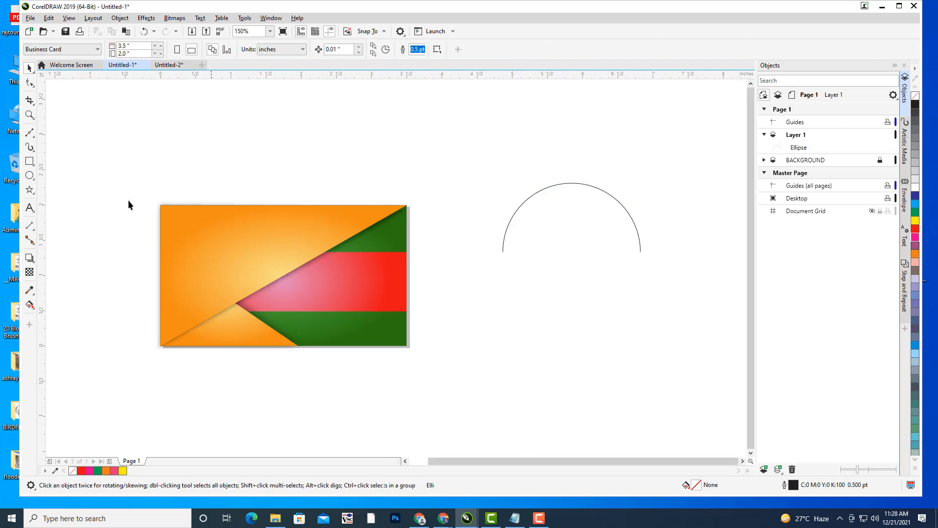
# - Type the heading 'ANIMATION TRAINING CENTER' above the arc
pyautogui.click(30, 208)
pyautogui.click(473, 153)
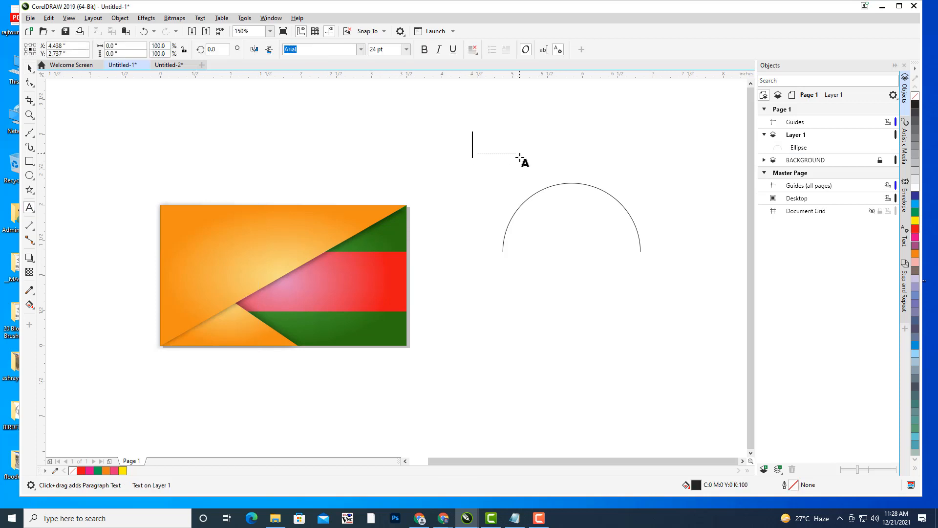
pyautogui.write('ANIMATI')
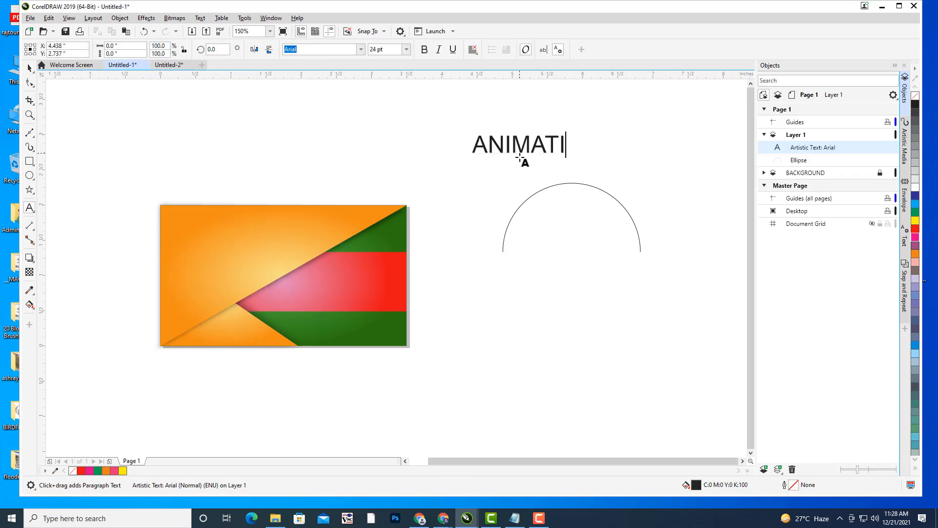
pyautogui.write('ON TRAINING')
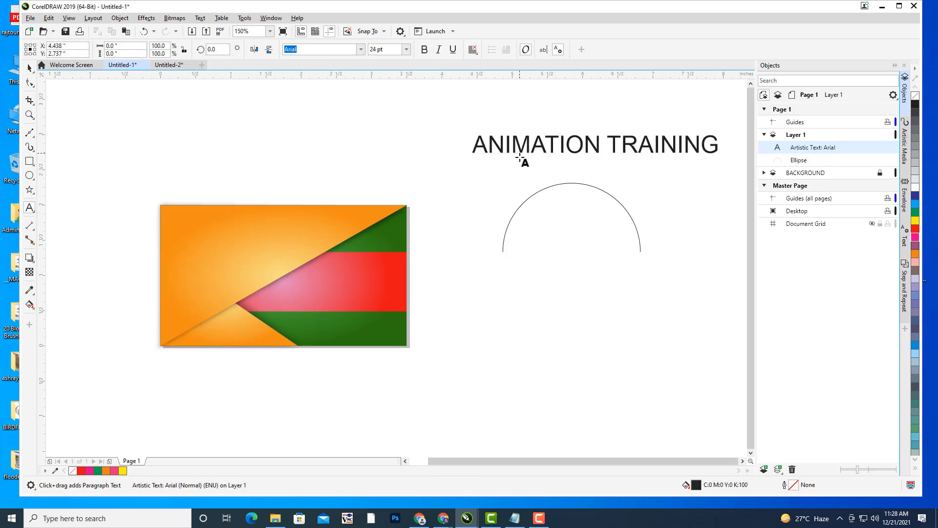
pyautogui.write(' CENTER')
pyautogui.press('Escape')
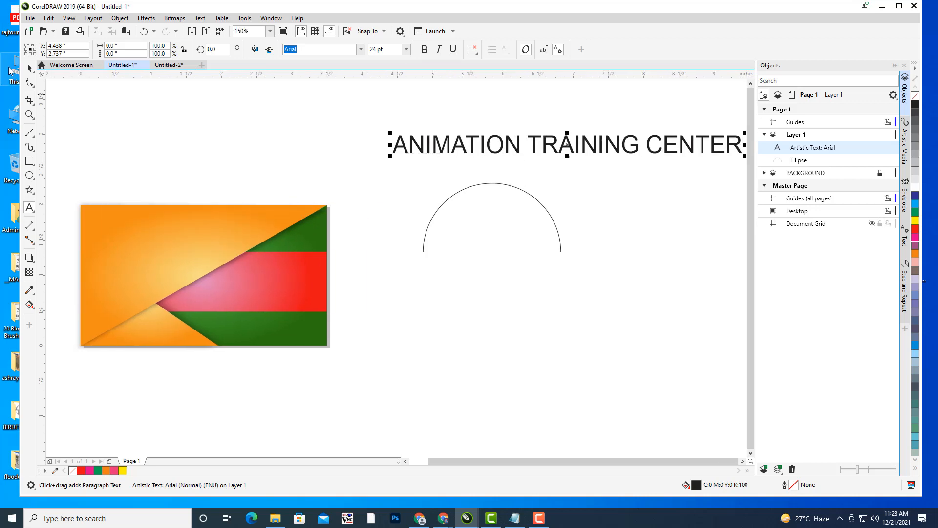
# - Shrink the heading to about 73%, position it, make it bold, and select it with the arc
pyautogui.click(28, 68)
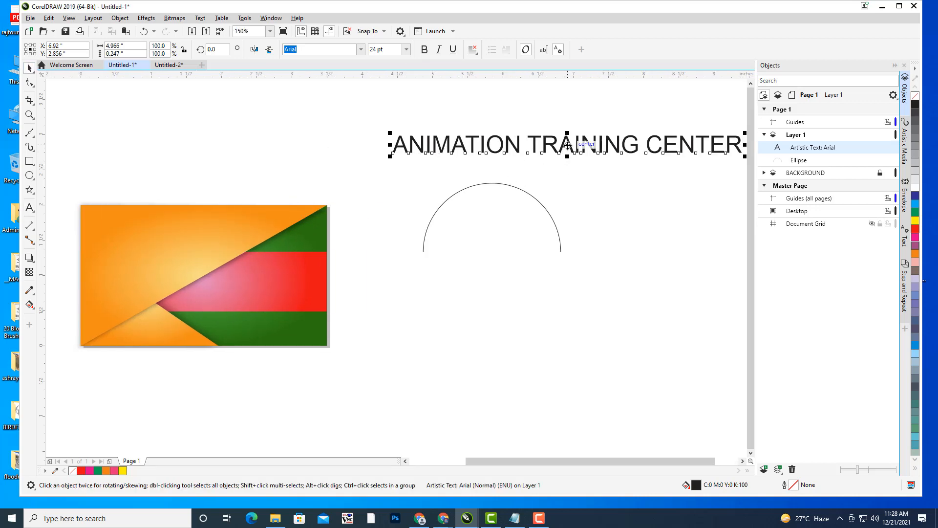
pyautogui.moveTo(439, 155); pyautogui.dragTo(342, 157)
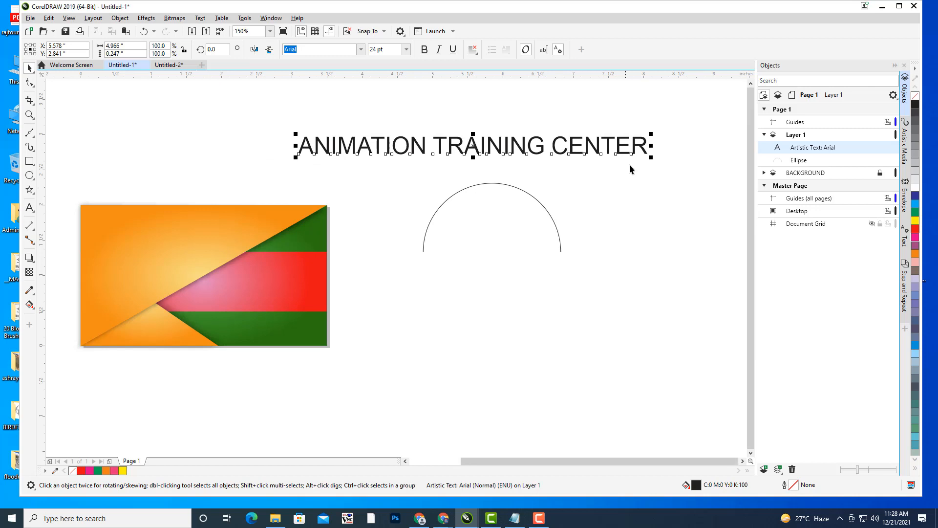
pyautogui.moveTo(653, 135)
pyautogui.mouseDown()
pyautogui.moveTo(618, 143)
pyautogui.moveTo(638, 136)
pyautogui.mouseUp()
pyautogui.moveTo(566, 170); pyautogui.dragTo(579, 175)
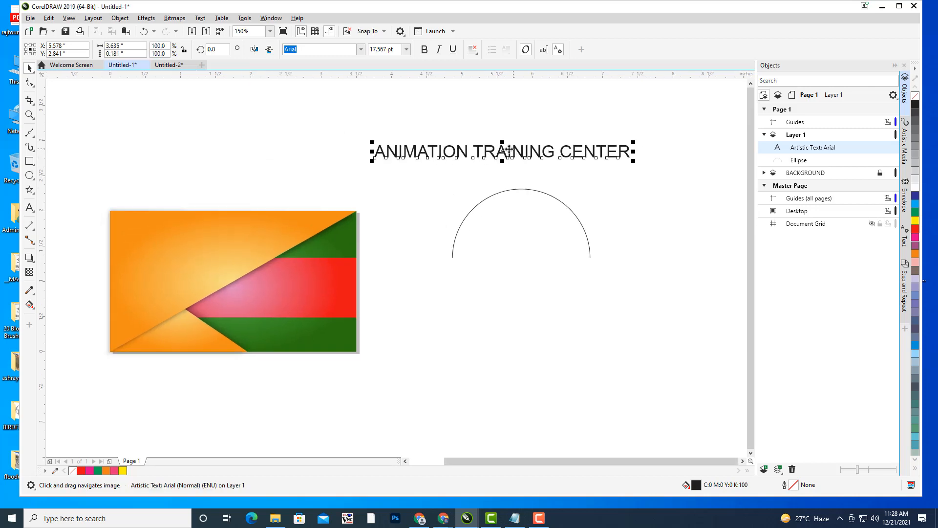
pyautogui.moveTo(502, 151); pyautogui.dragTo(513, 152)
pyautogui.click(425, 50)
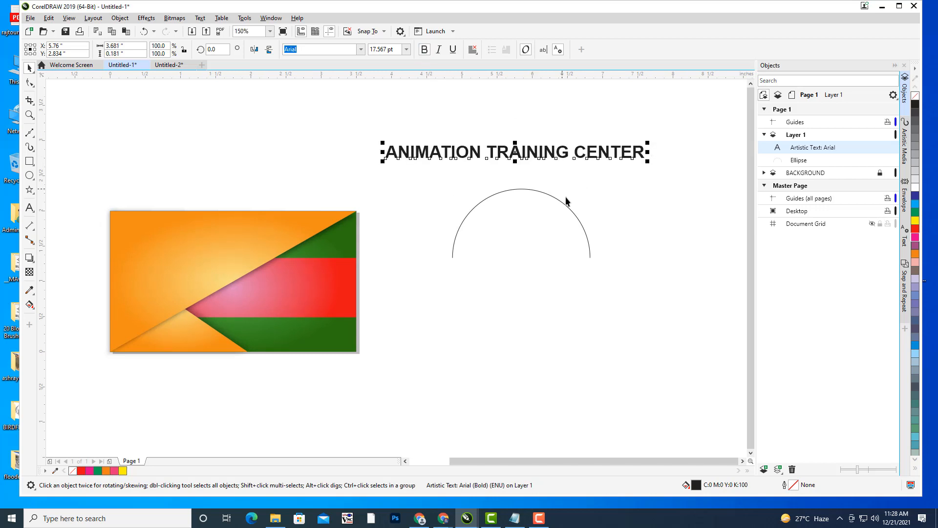
pyautogui.keyDown('shift'); pyautogui.click(517, 191); pyautogui.keyUp('shift')
# - Fit the heading text to the arc and set its font to Impact
pyautogui.click(199, 18)
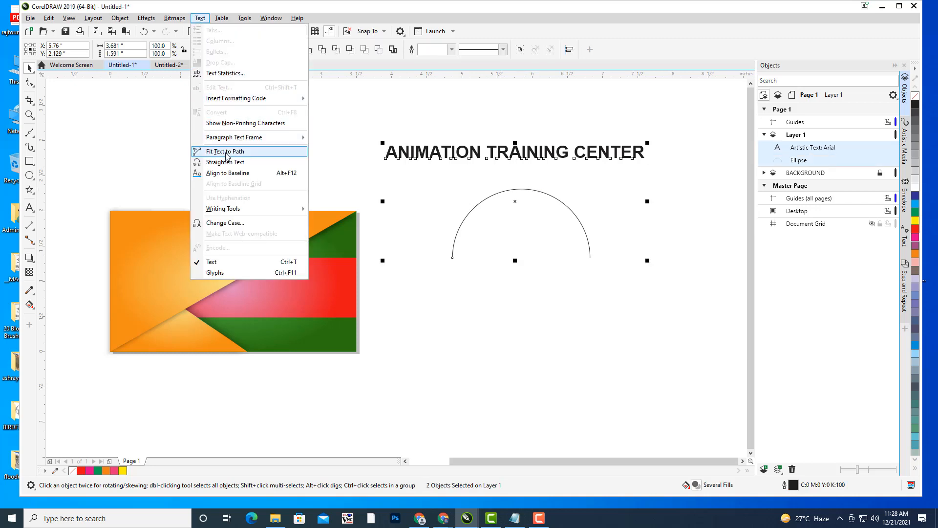
pyautogui.click(227, 152)
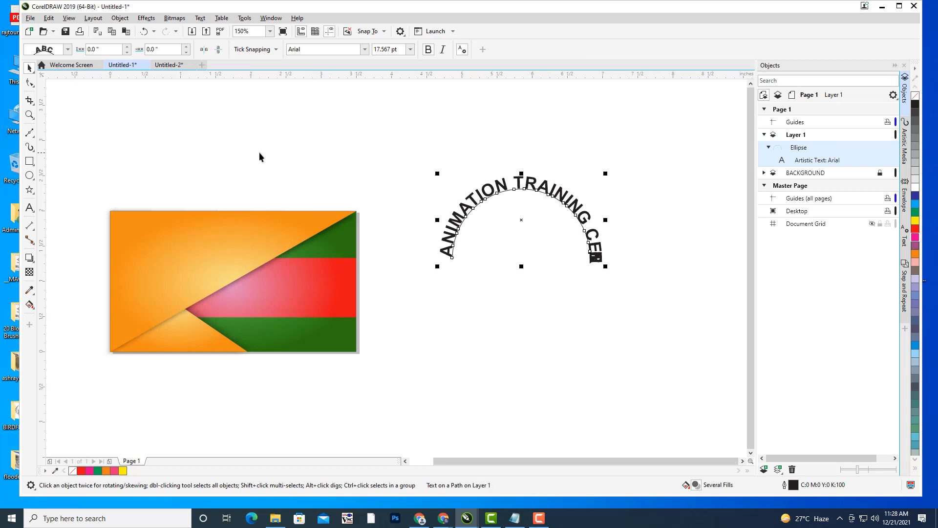
pyautogui.click(313, 48)
pyautogui.write('Impact')
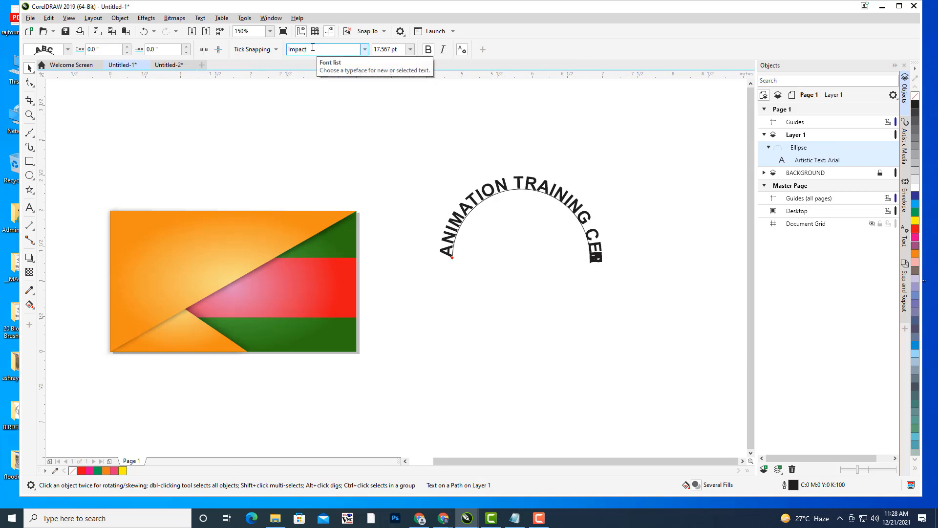
pyautogui.press('Return')
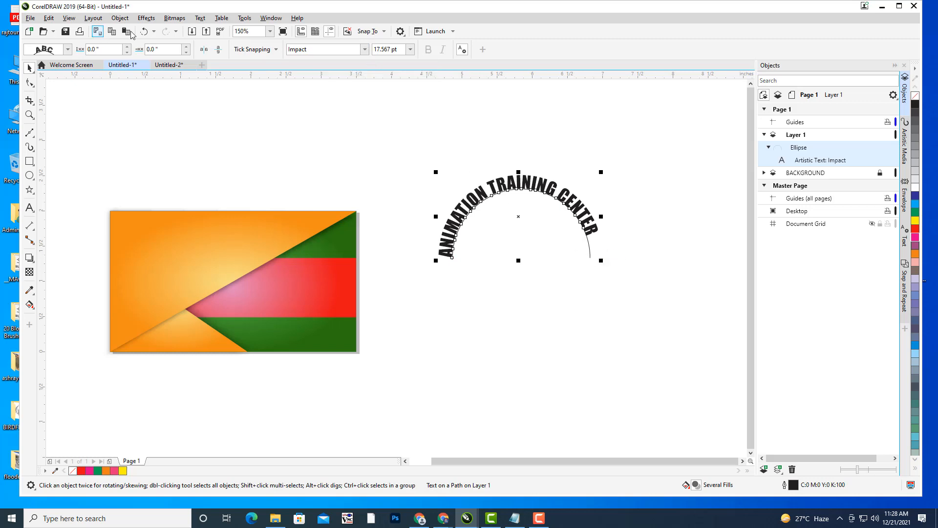
# - Slide the curved text along the arc to a 0.15" offset
pyautogui.click(185, 45)
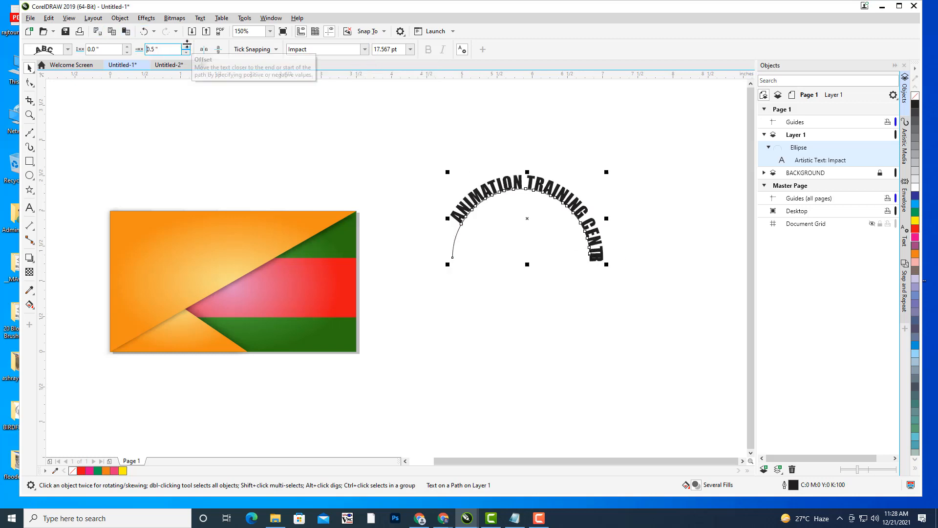
pyautogui.click(186, 46)
pyautogui.click(186, 47)
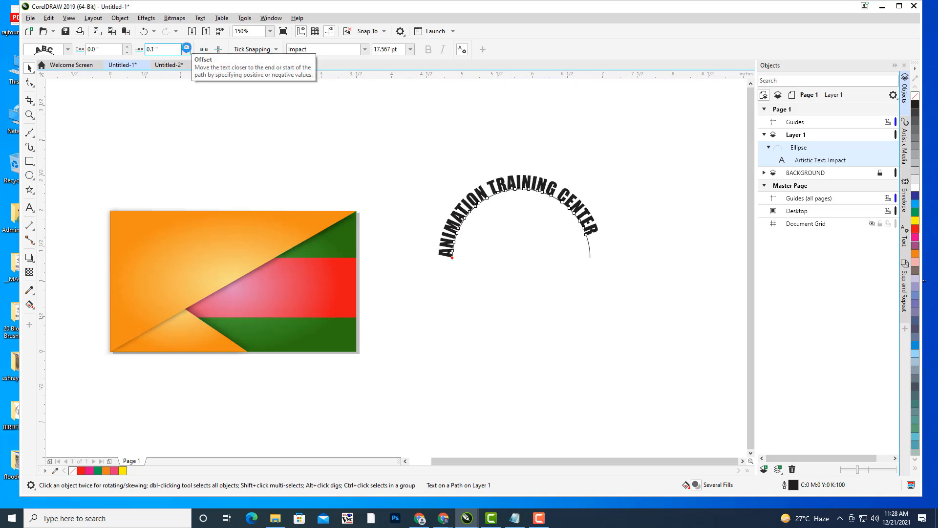
pyautogui.click(186, 47)
pyautogui.click(187, 46)
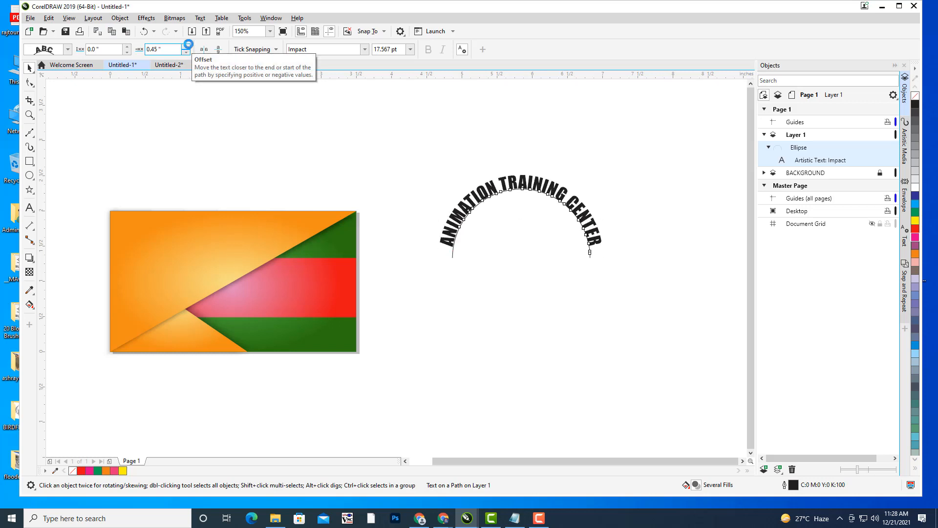
pyautogui.click(186, 51)
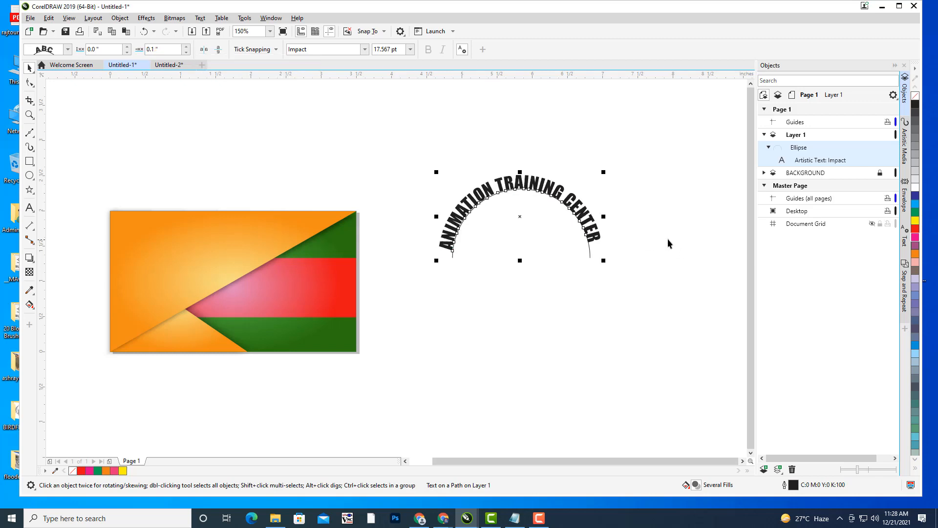
pyautogui.click(186, 47)
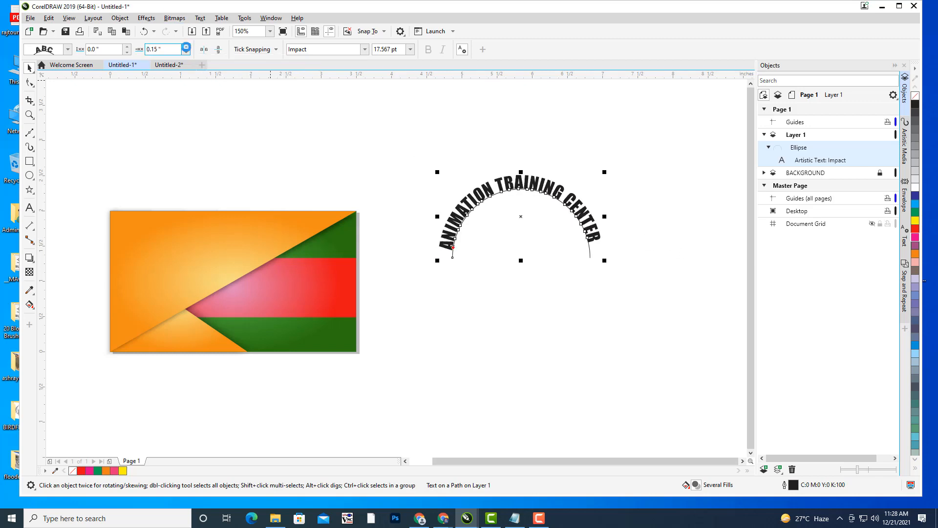
pyautogui.click(617, 146)
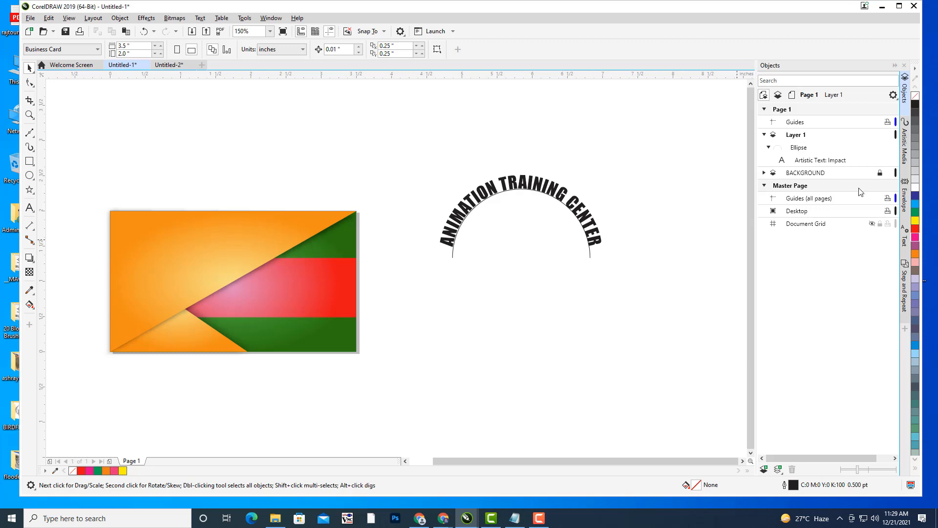
# - Convert the curved heading and arc into curves
pyautogui.click(807, 160)
pyautogui.rightClick(807, 162)
pyautogui.click(826, 162)
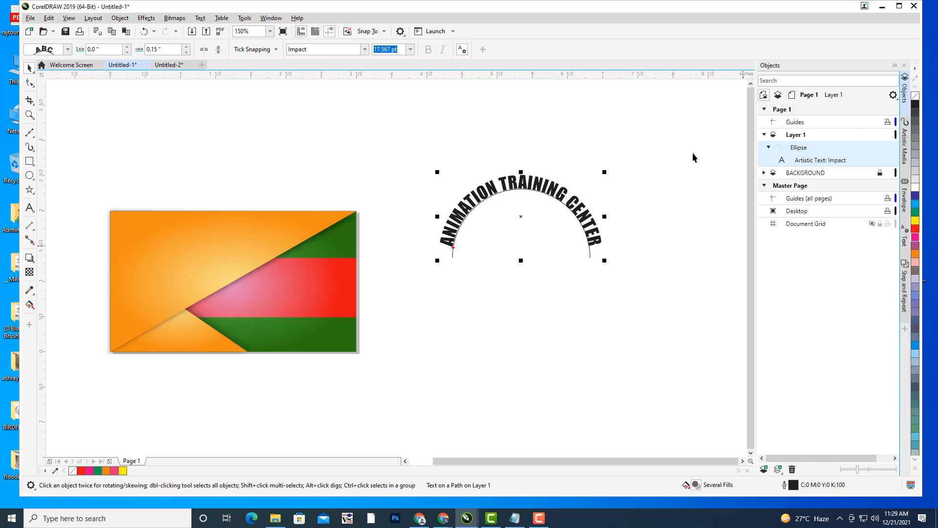
pyautogui.click(596, 253)
# - Shrink the arc to about 81% and position it just below the text
pyautogui.click(590, 257)
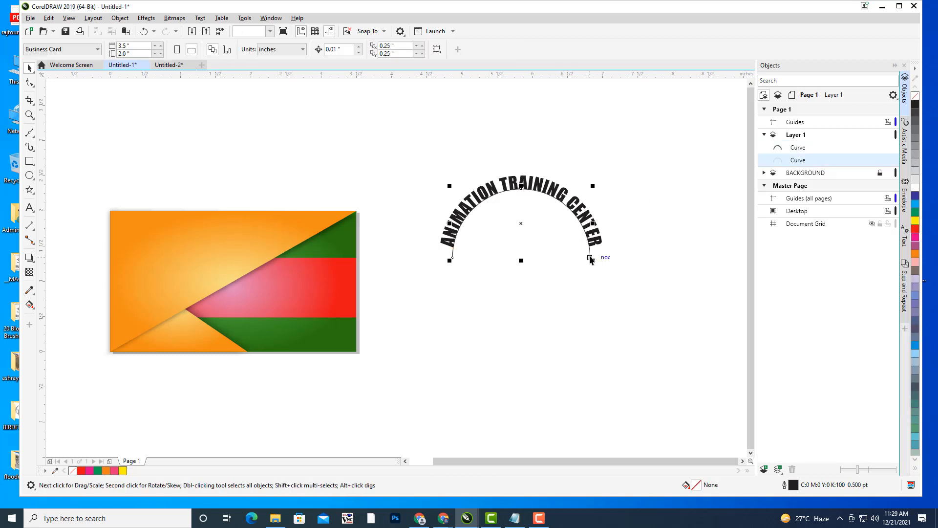
pyautogui.moveTo(520, 223); pyautogui.dragTo(521, 237)
pyautogui.moveTo(593, 200); pyautogui.dragTo(580, 206)
pyautogui.moveTo(519, 236); pyautogui.dragTo(520, 228)
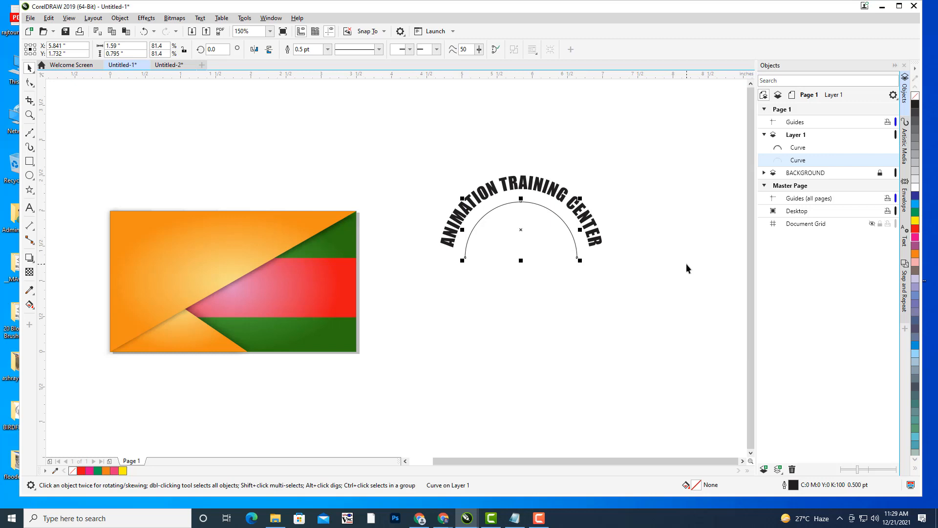
# - Duplicate the arc, mirror it vertically, move it below, and enlarge it to about 133%
pyautogui.press('+')
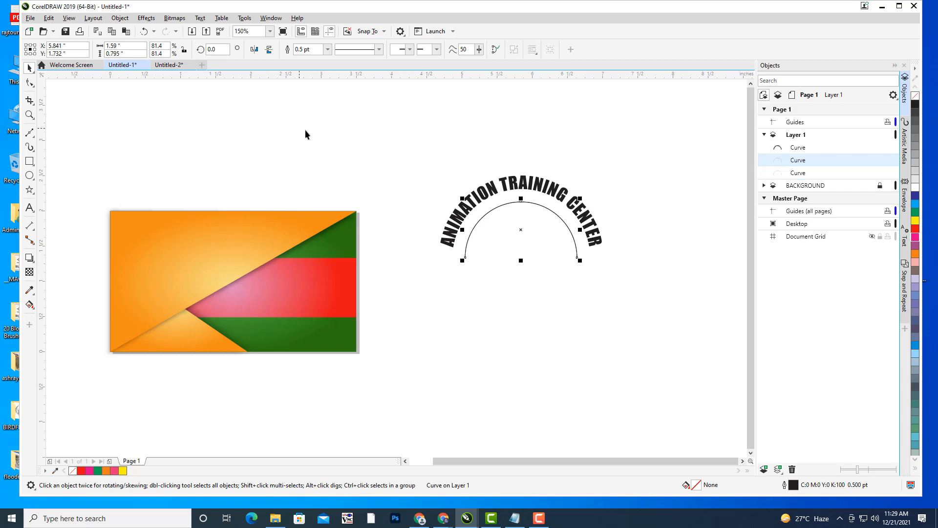
pyautogui.moveTo(530, 164); pyautogui.dragTo(540, 166)
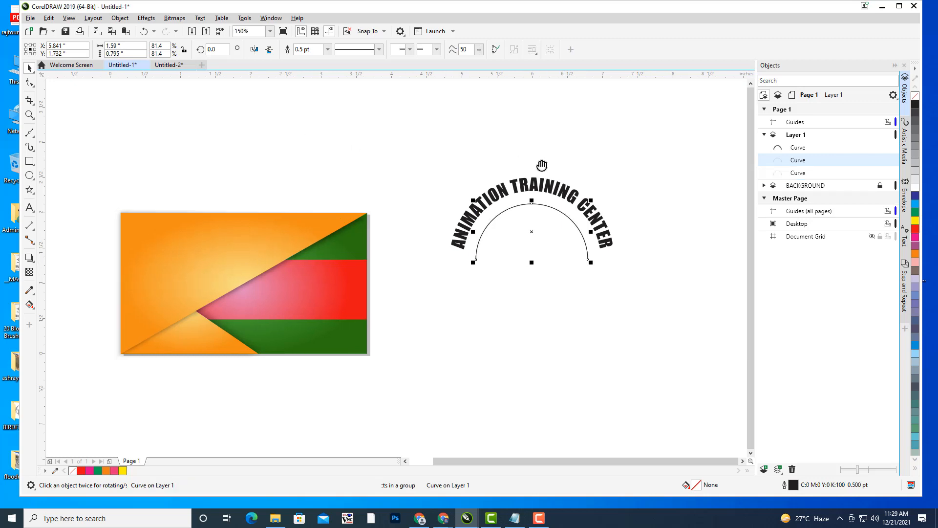
pyautogui.click(269, 49)
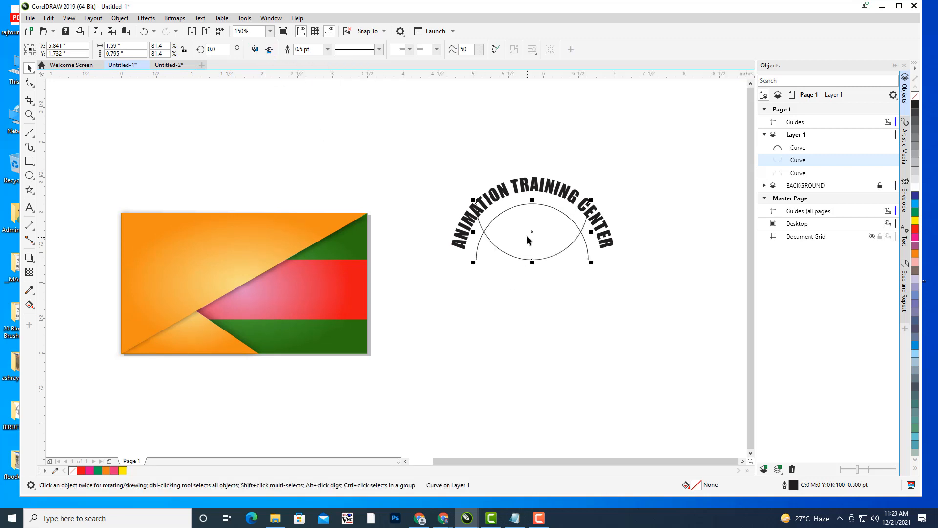
pyautogui.moveTo(529, 238); pyautogui.dragTo(533, 301)
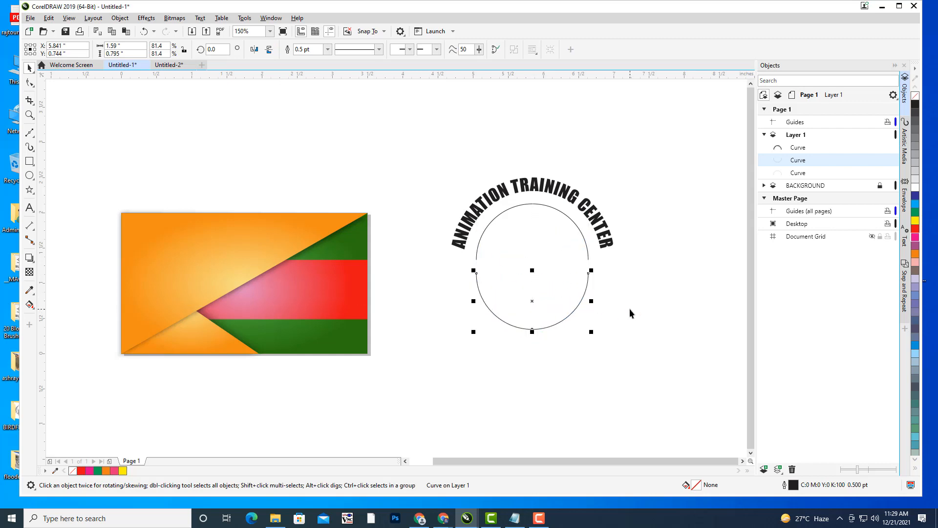
pyautogui.moveTo(591, 271); pyautogui.dragTo(612, 252)
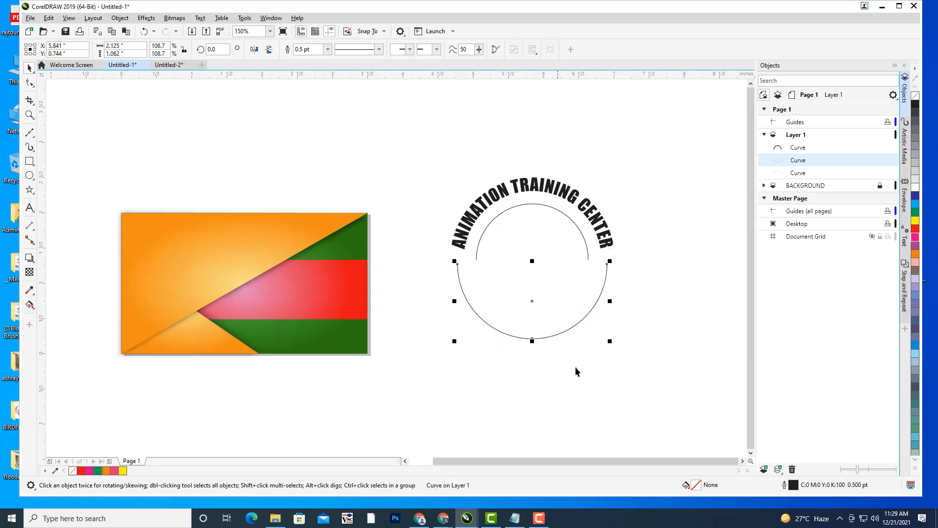
pyautogui.click(633, 262)
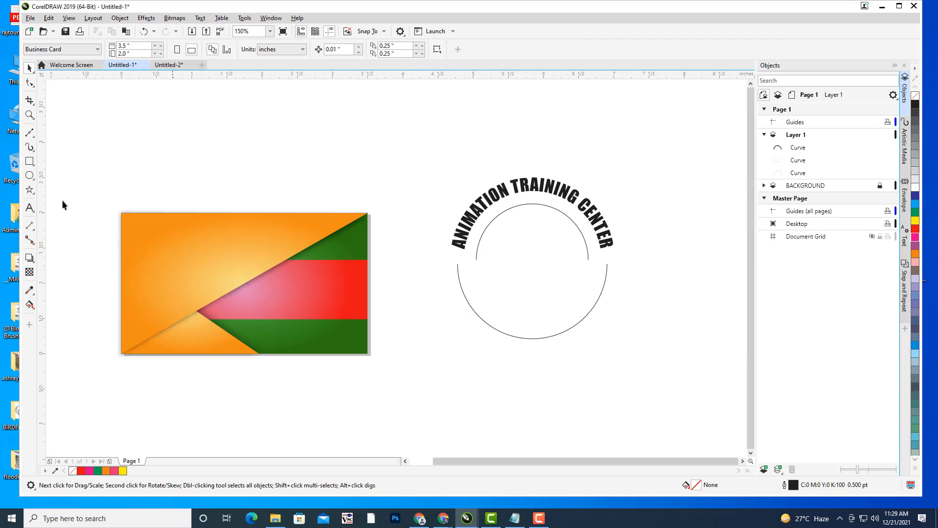
# - Type 'HYDERABAD TELANGANA' as a new text line above the circle
pyautogui.click(30, 207)
pyautogui.click(476, 147)
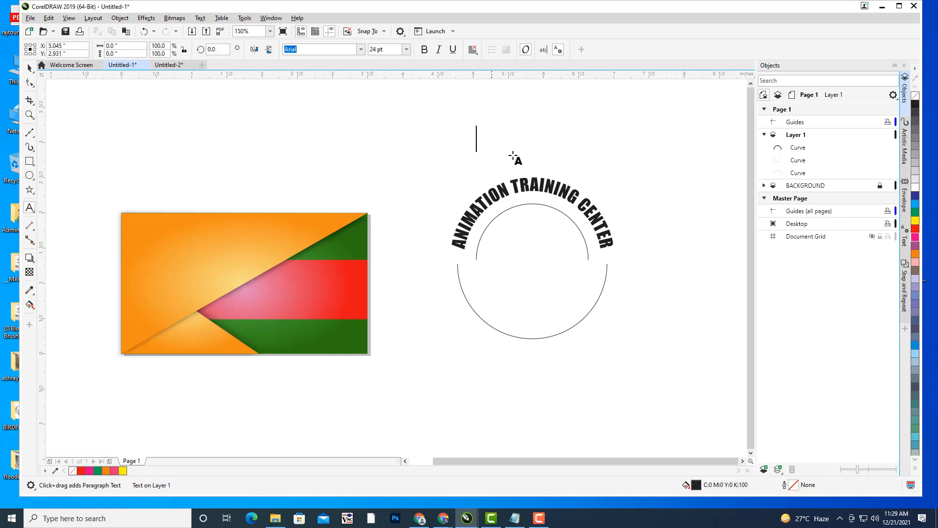
pyautogui.write('HYDE')
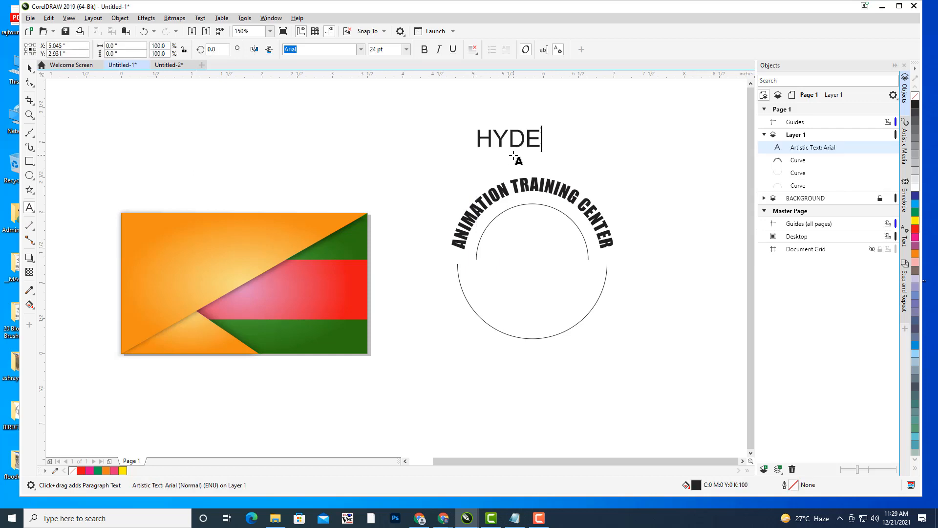
pyautogui.write('RABAD TELANGN')
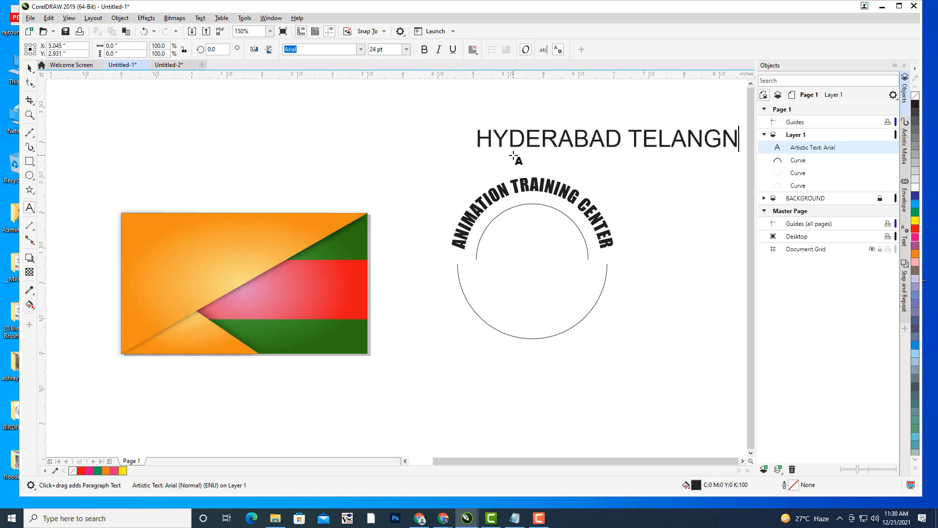
pyautogui.press('BackSpace')
pyautogui.write('ANA')
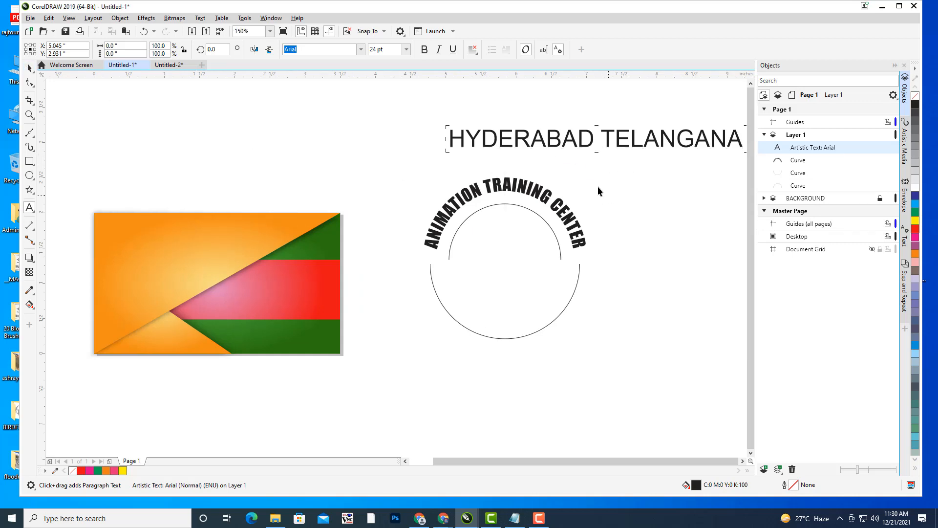
pyautogui.hotkey('ctrl', 'space')
# - Shrink the HYDERABAD TELANGANA text to about 78% and set it in Impact
pyautogui.moveTo(596, 138); pyautogui.dragTo(504, 129)
pyautogui.moveTo(655, 118); pyautogui.dragTo(640, 119)
pyautogui.click(652, 168)
pyautogui.moveTo(578, 172); pyautogui.dragTo(585, 175)
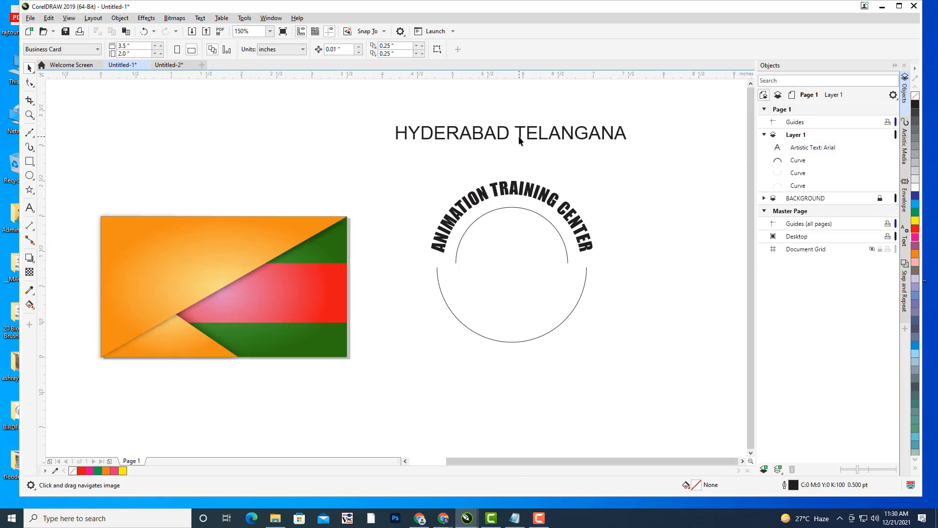
pyautogui.click(519, 141)
pyautogui.click(312, 48)
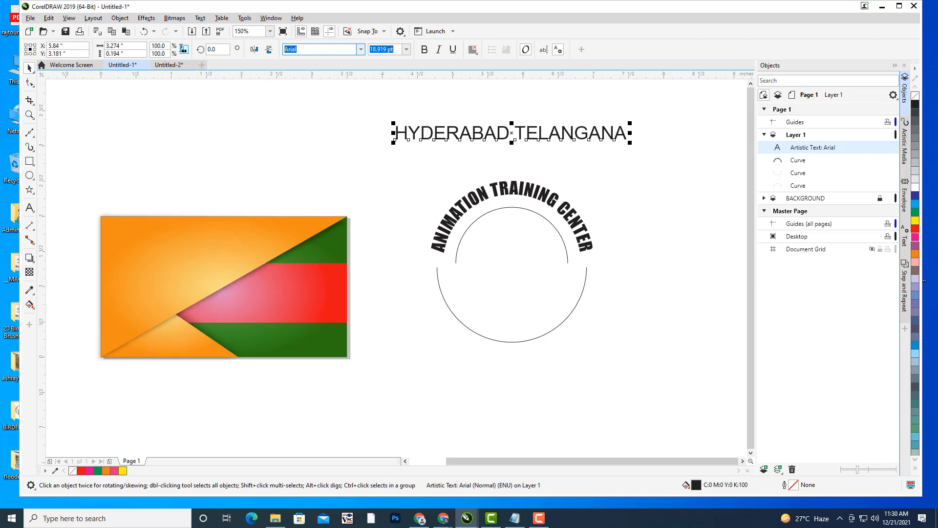
pyautogui.press('BackSpace')
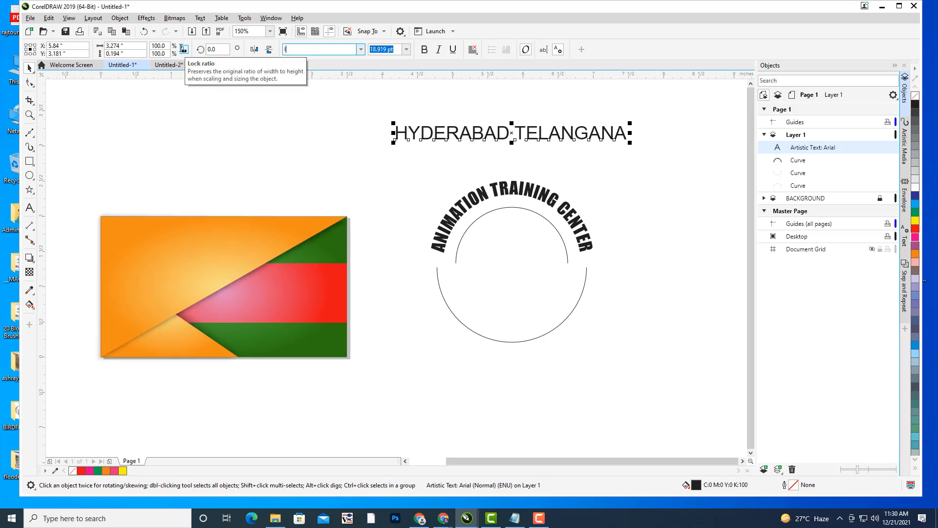
pyautogui.write('ImA')
pyautogui.press('Return')
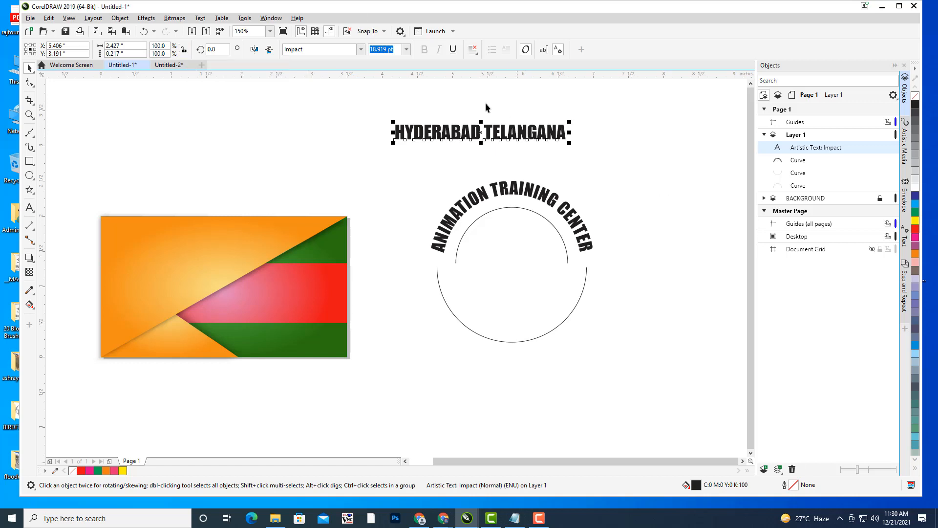
# - Enlarge the text about 130%, centre it over the badge, and select it with the circle
pyautogui.moveTo(570, 142); pyautogui.dragTo(597, 147)
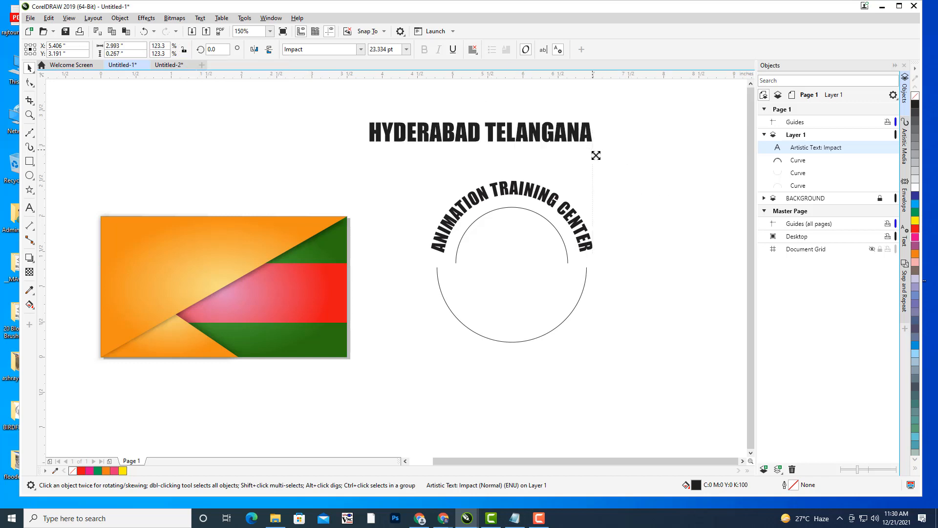
pyautogui.moveTo(489, 132); pyautogui.dragTo(512, 137)
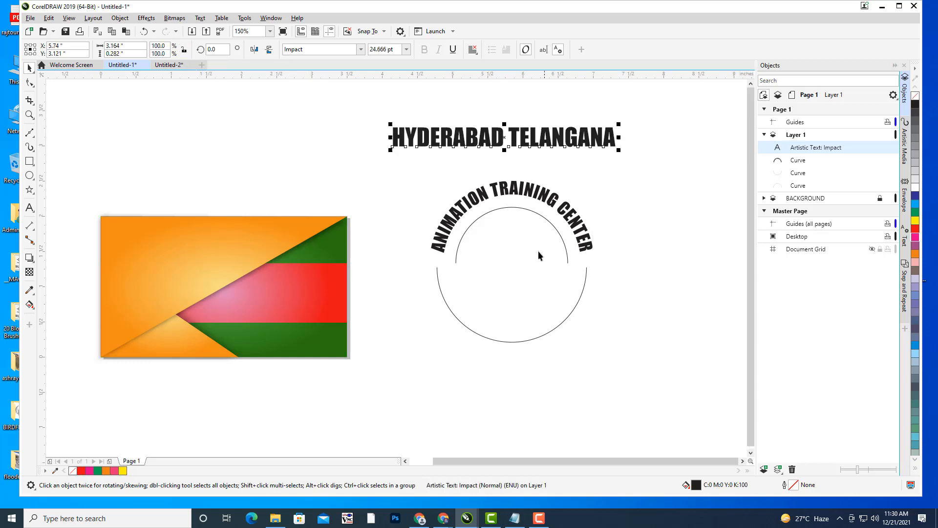
pyautogui.moveTo(619, 124); pyautogui.dragTo(622, 121)
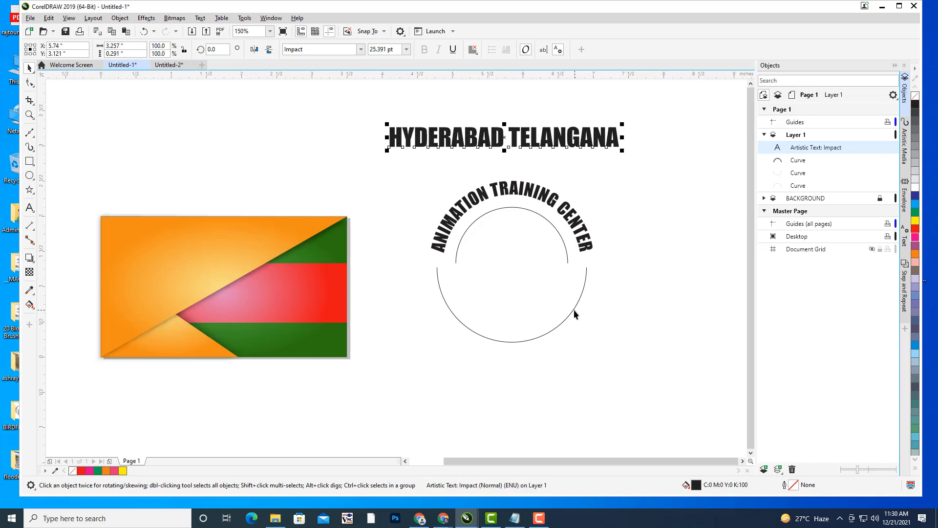
pyautogui.keyDown('shift'); pyautogui.click(573, 310); pyautogui.keyUp('shift')
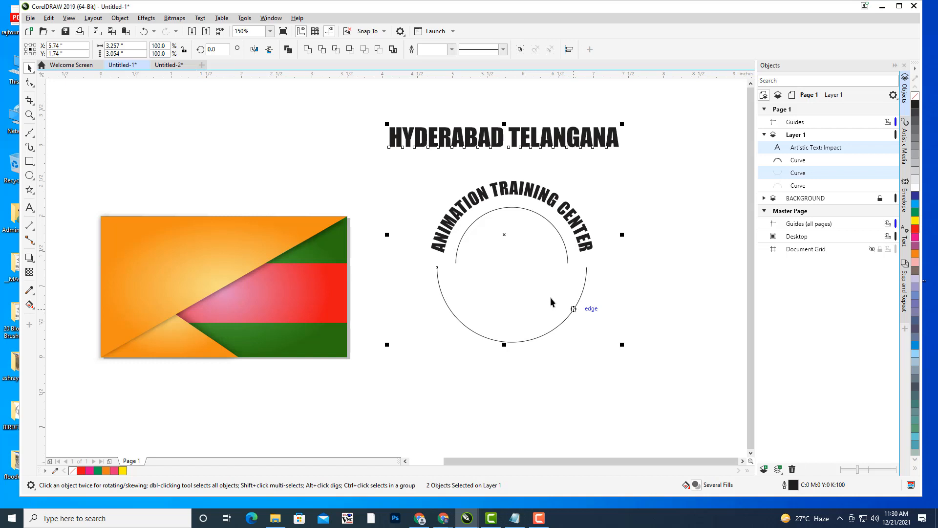
# - Fit HYDERABAD TELANGANA onto the circle's path
pyautogui.click(201, 18)
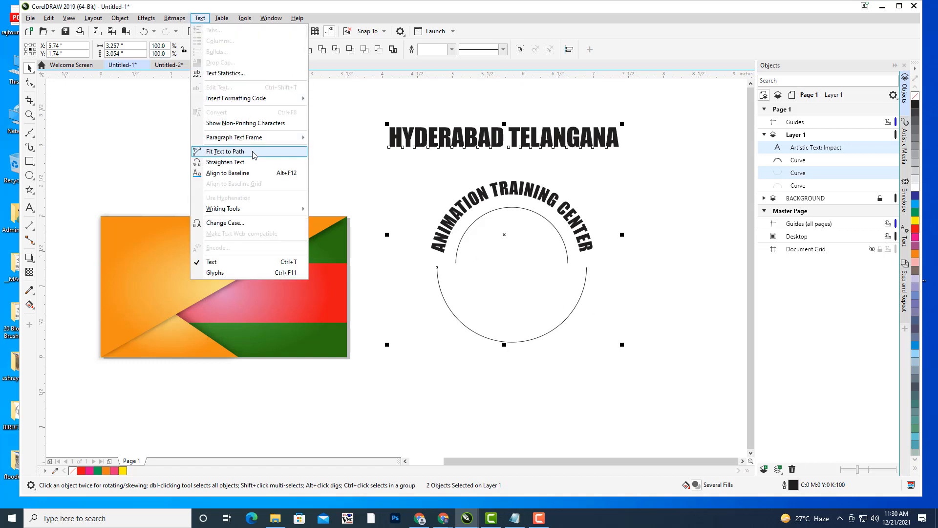
pyautogui.click(225, 151)
pyautogui.click(439, 315)
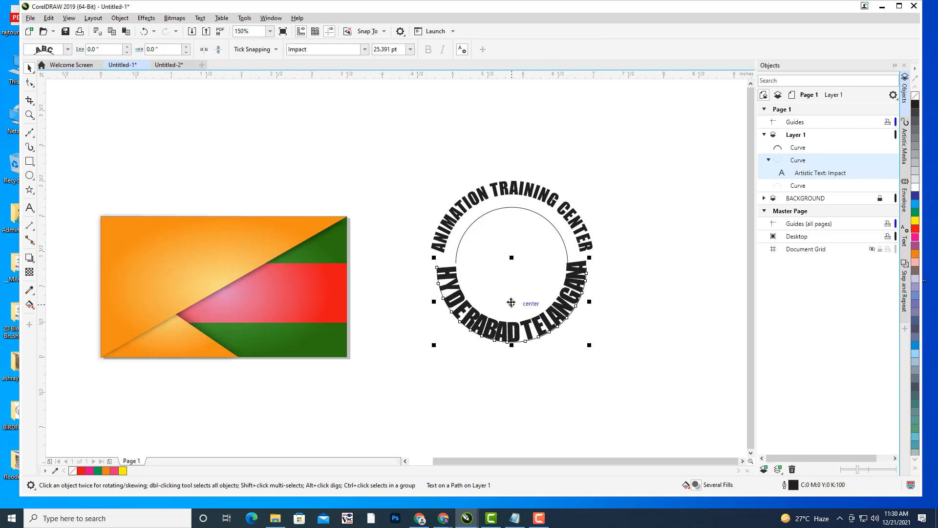
pyautogui.moveTo(511, 304); pyautogui.dragTo(522, 320)
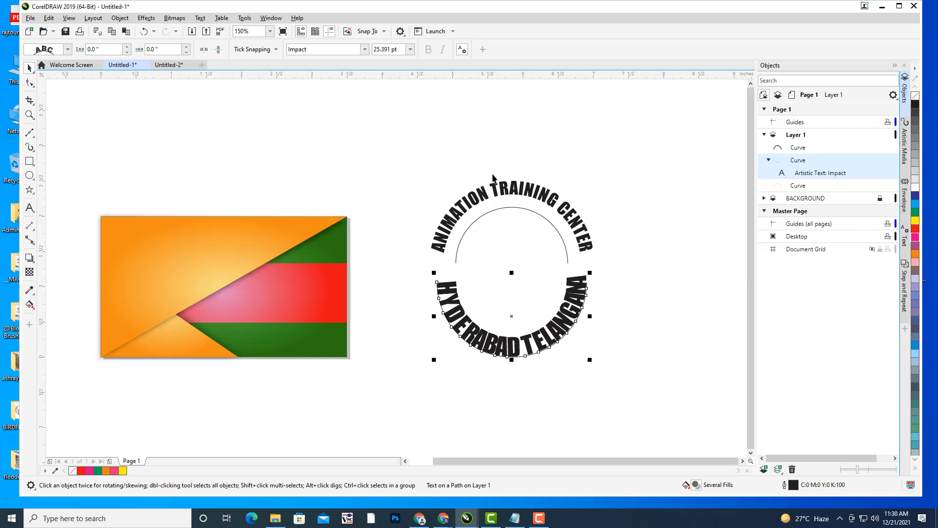
# - Reselect the text on the path and set its size to 20 pt
pyautogui.click(511, 188)
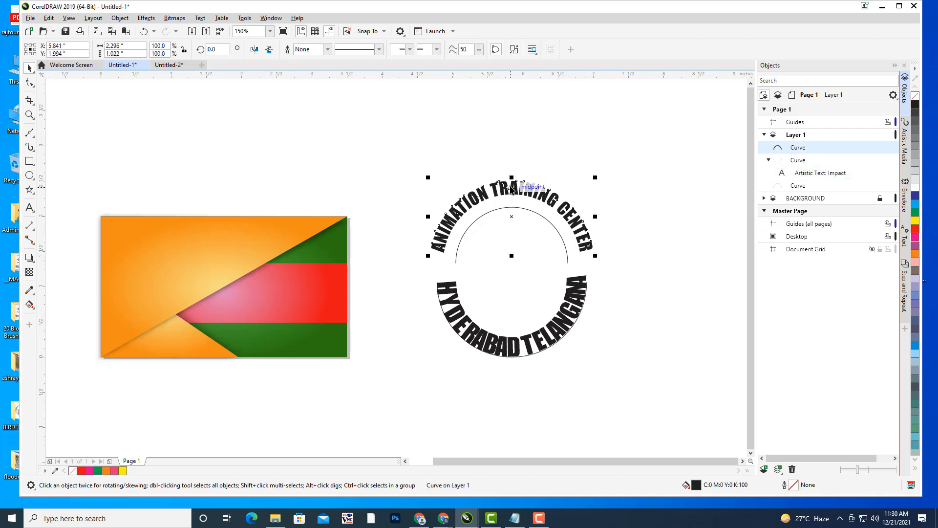
pyautogui.click(578, 317)
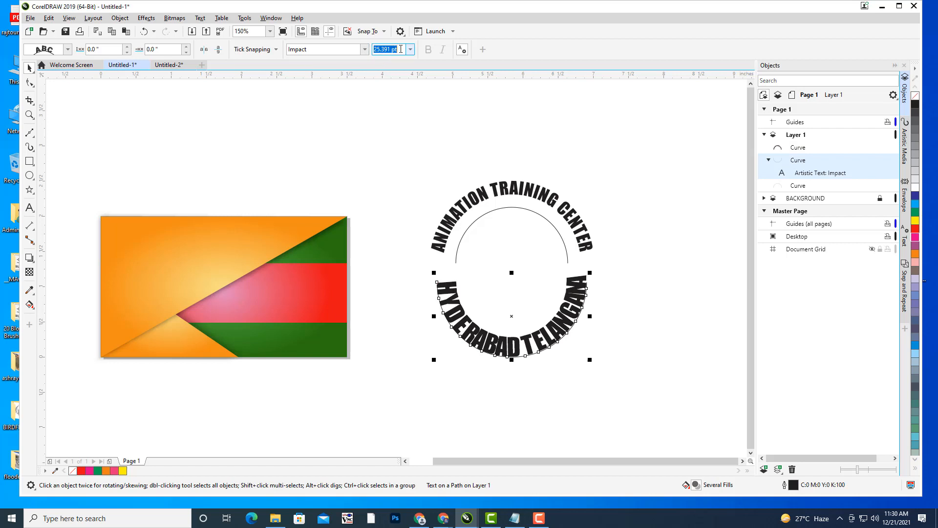
pyautogui.write('20')
pyautogui.press('Return')
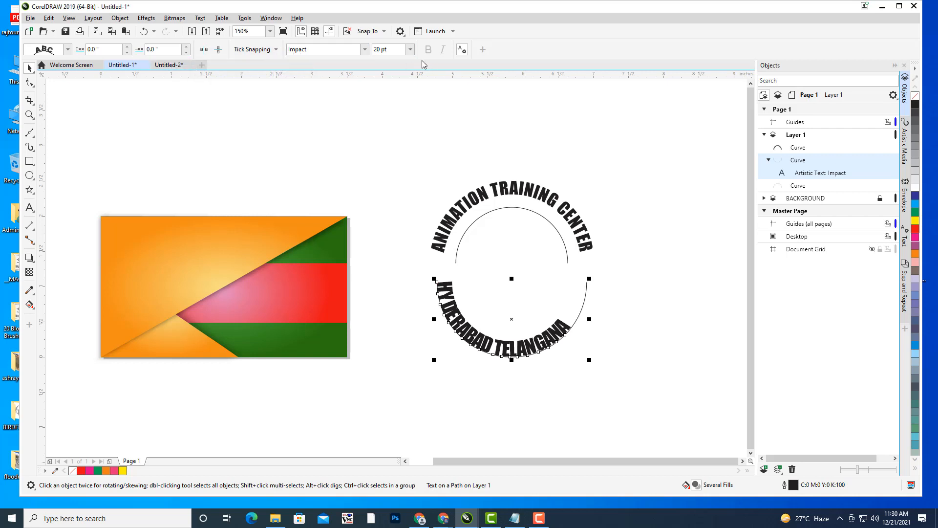
# - Set the curved text to 18 pt and slide it around the circle
pyautogui.click(389, 49)
pyautogui.write('18')
pyautogui.press('Return')
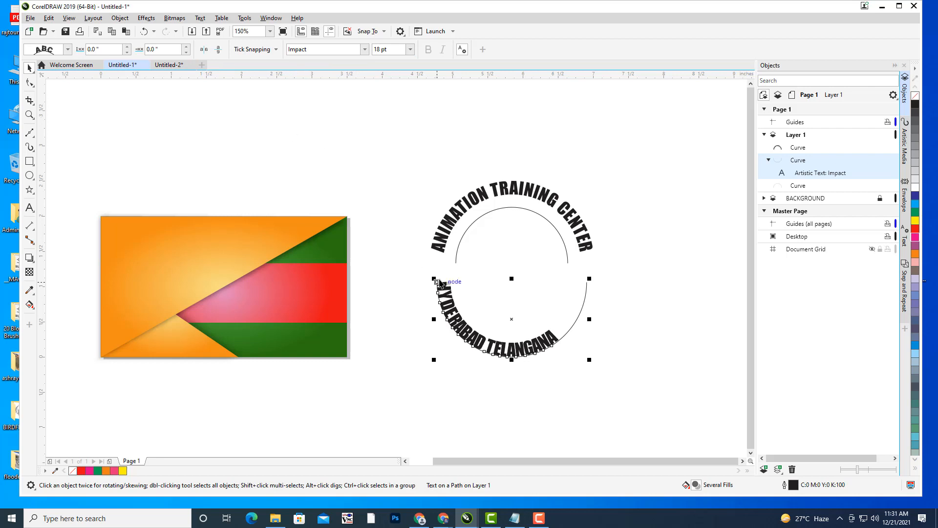
pyautogui.click(186, 47)
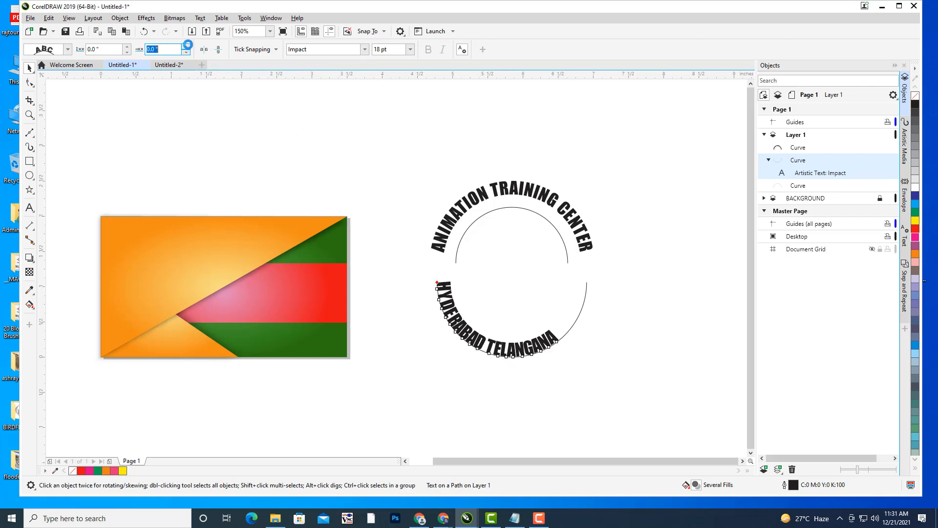
pyautogui.click(186, 47)
pyautogui.click(187, 47)
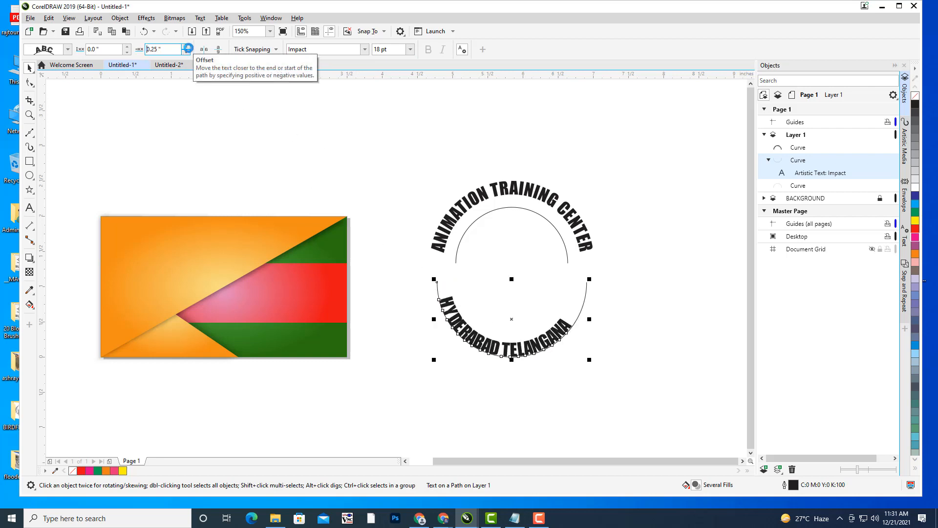
pyautogui.click(188, 46)
pyautogui.click(188, 47)
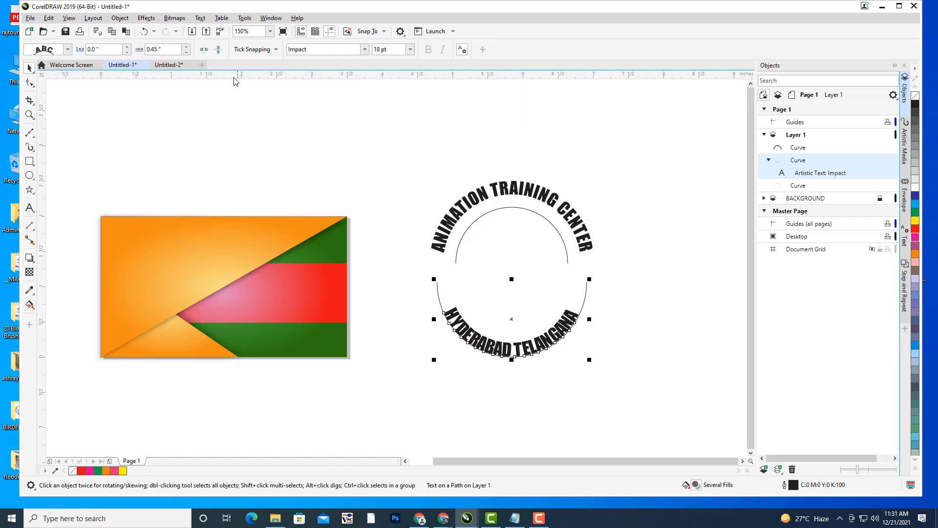
# - Set the text's offset to 0.75" and distance from path to -0.2"
pyautogui.click(128, 49)
pyautogui.moveTo(129, 49); pyautogui.dragTo(155, 49)
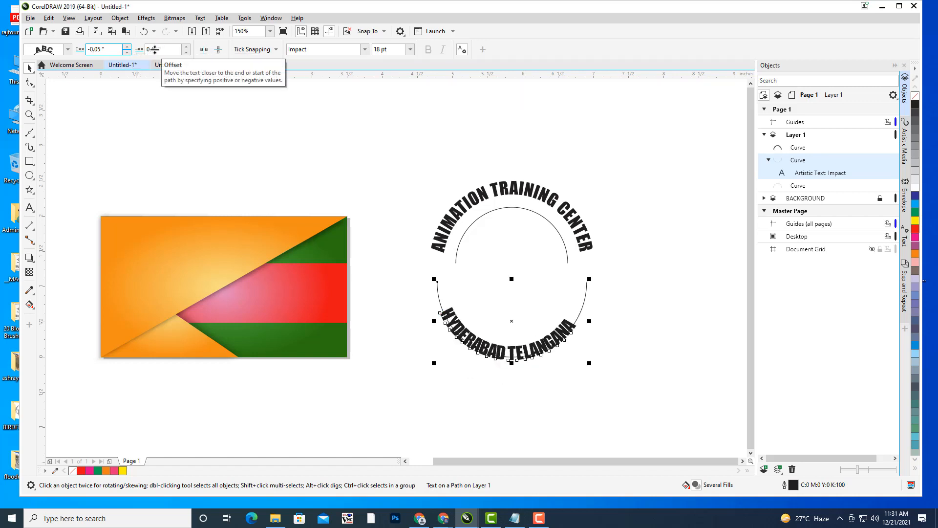
pyautogui.scroll(-2, 151, 50)
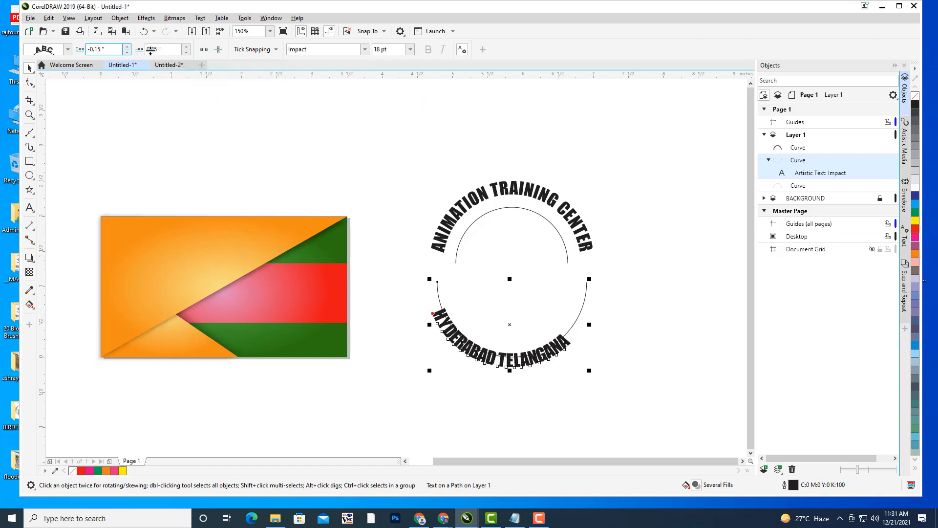
pyautogui.click(150, 50)
pyautogui.moveTo(186, 49); pyautogui.dragTo(187, 47)
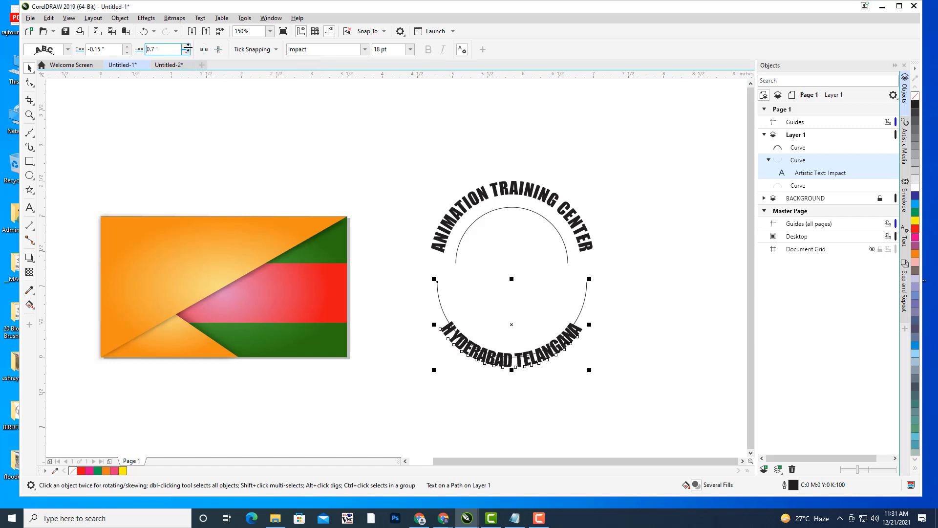
pyautogui.click(127, 47)
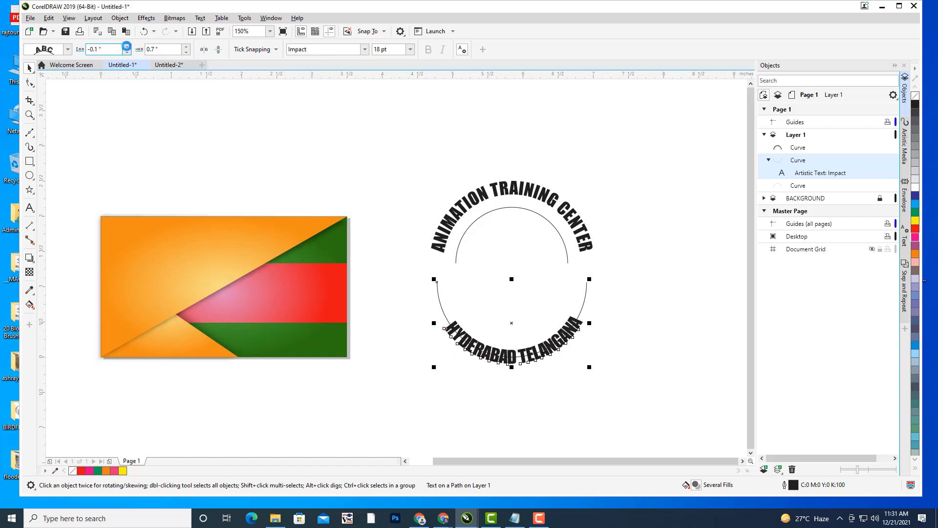
pyautogui.click(127, 47)
pyautogui.click(127, 51)
pyautogui.click(127, 52)
pyautogui.click(127, 51)
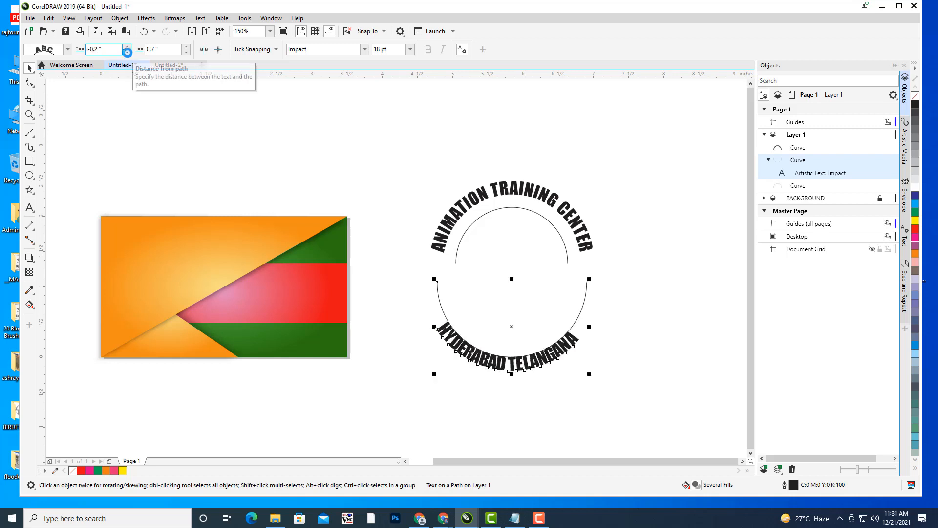
pyautogui.click(186, 47)
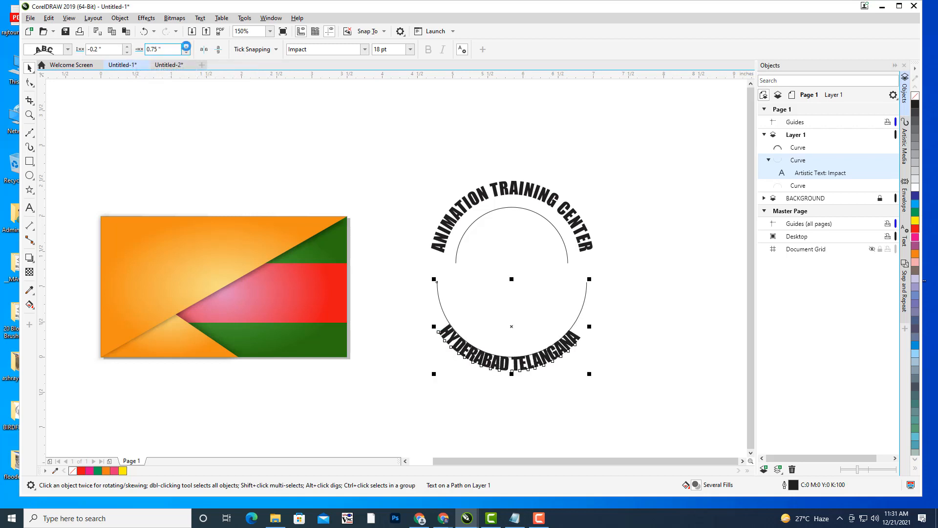
pyautogui.click(591, 144)
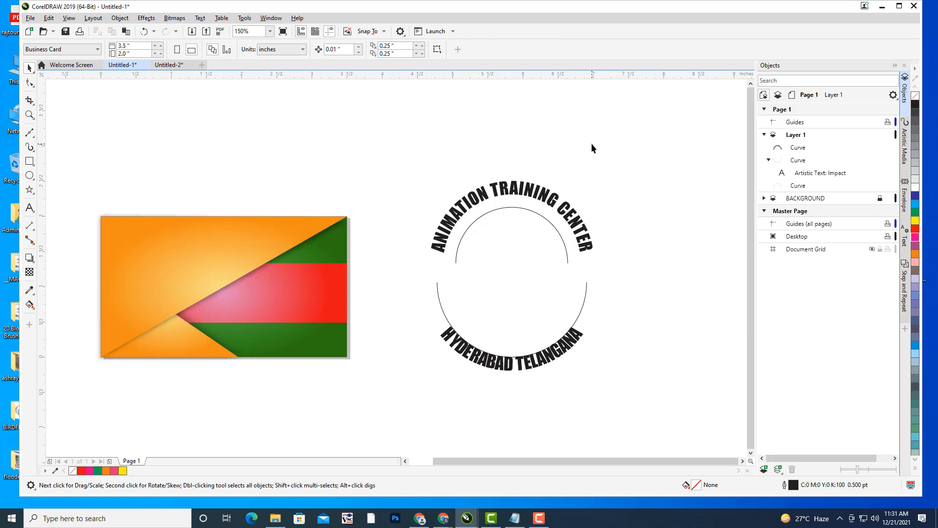
# - Convert the curved text to curves and delete the lower guide circle
pyautogui.click(804, 171)
pyautogui.rightClick(804, 171)
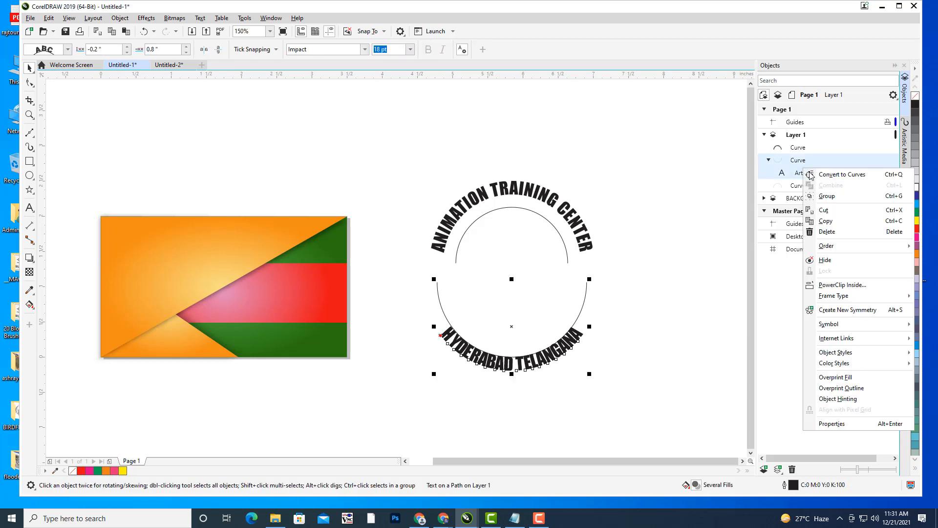
pyautogui.click(826, 176)
pyautogui.click(585, 291)
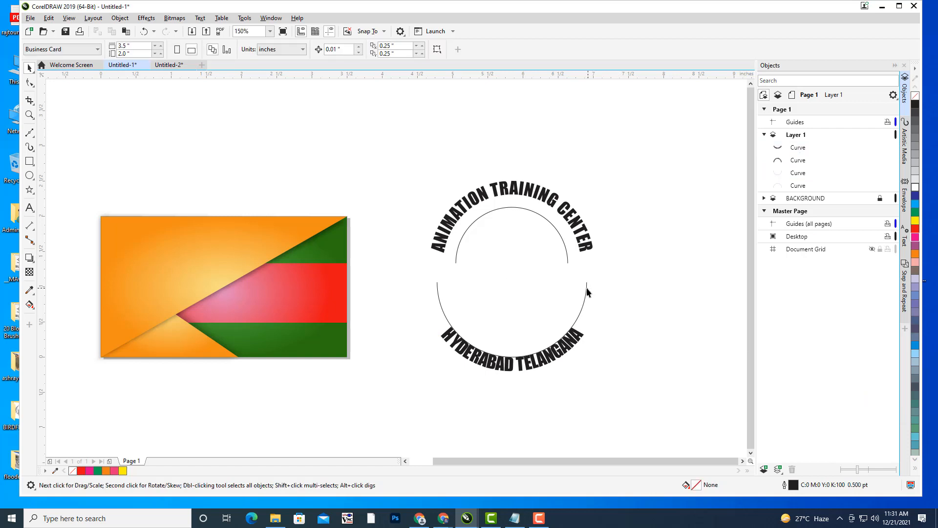
pyautogui.click(587, 288)
pyautogui.press('Delete')
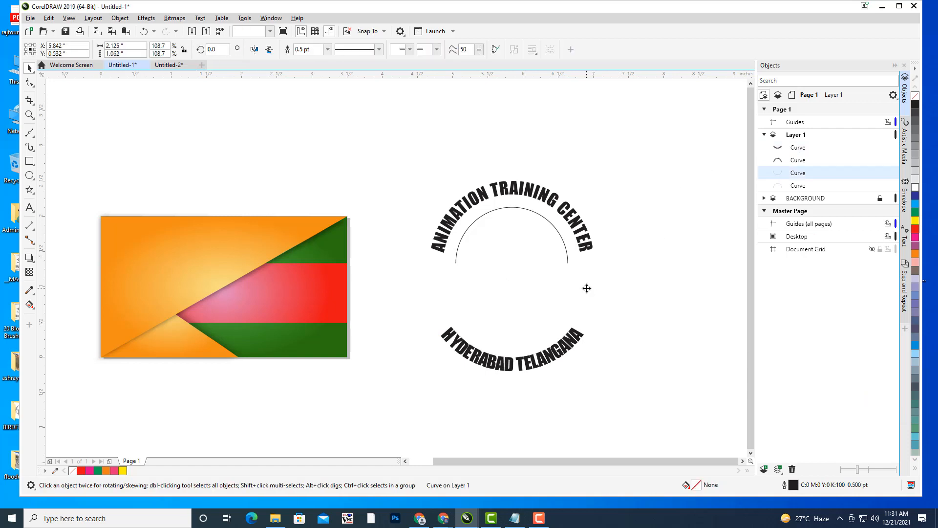
pyautogui.click(559, 352)
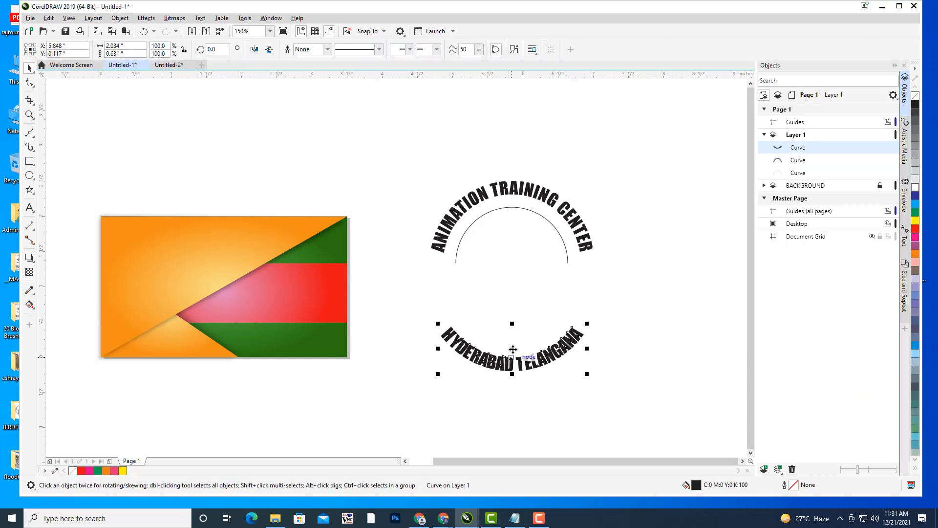
# - Drag the HYDERABAD TELANGANA curves up closer to the upper arc
pyautogui.moveTo(509, 357); pyautogui.dragTo(516, 328)
pyautogui.click(621, 271)
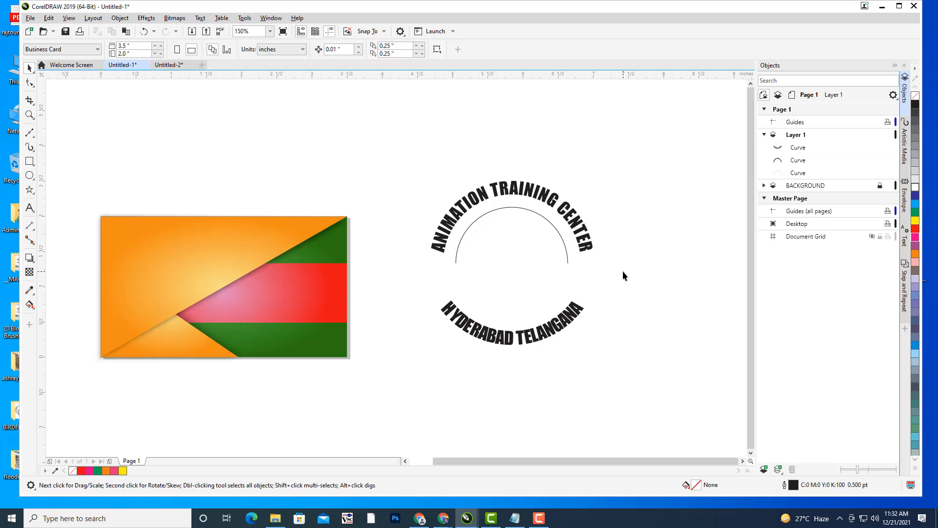
pyautogui.click(565, 245)
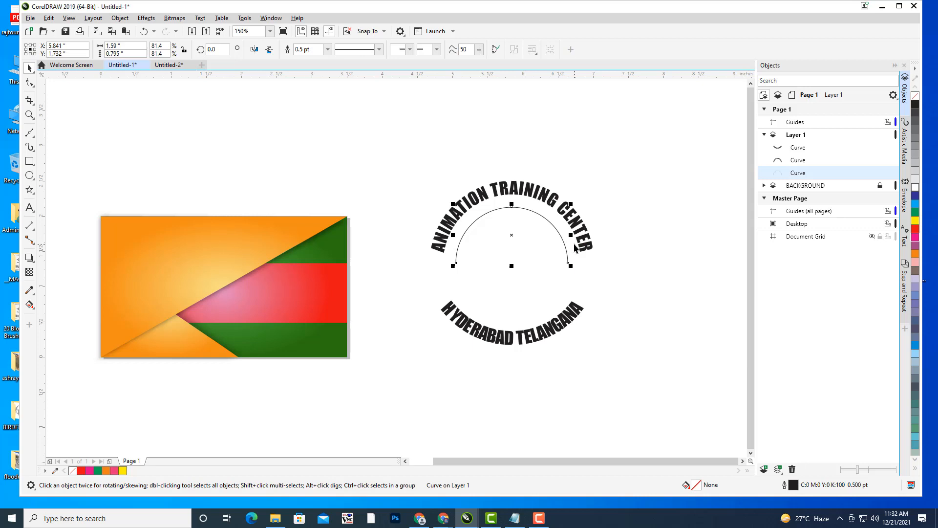
pyautogui.click(597, 244)
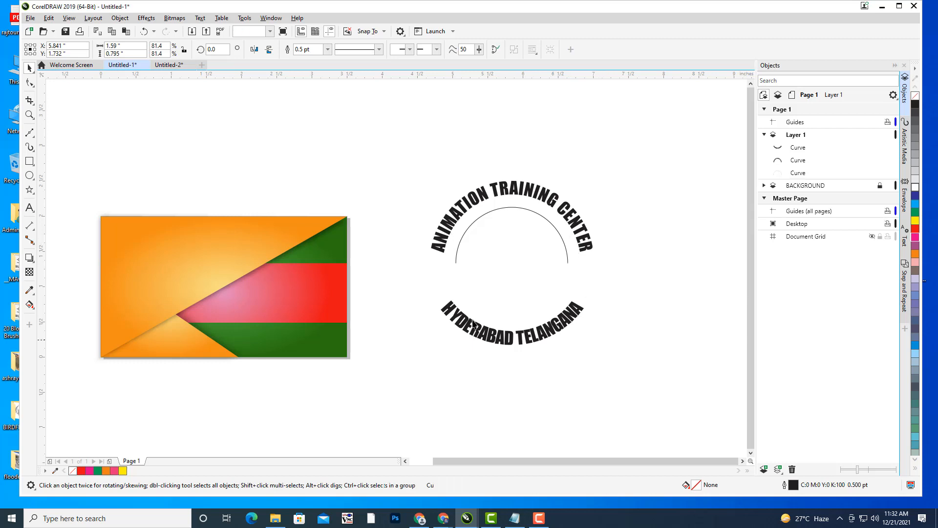
pyautogui.moveTo(122, 266); pyautogui.dragTo(131, 271)
pyautogui.click(29, 208)
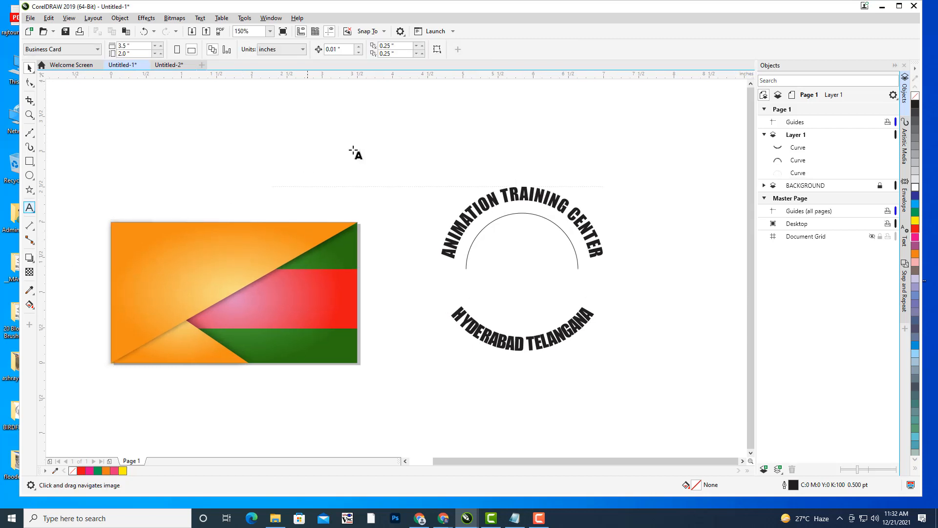
# - Type 'ATC' and set it in the Impact font
pyautogui.click(366, 145)
pyautogui.write('ATC')
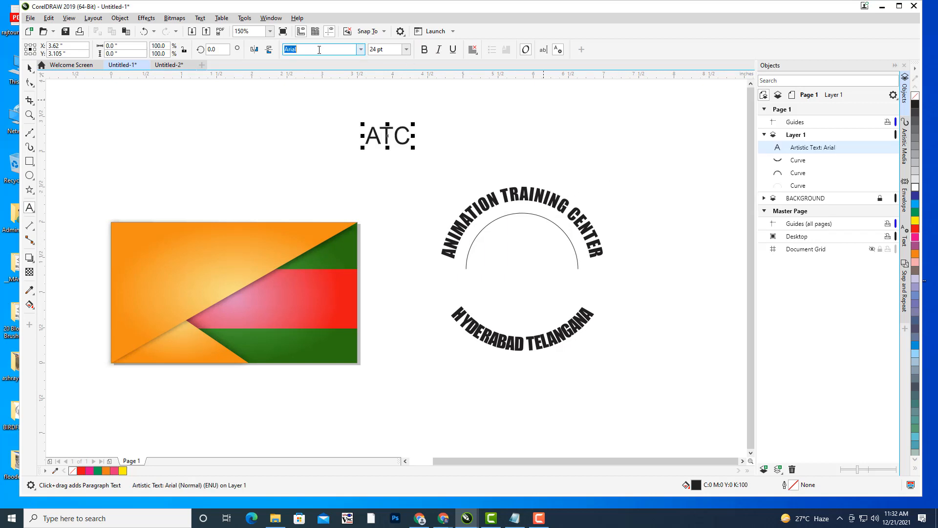
pyautogui.write('Impact')
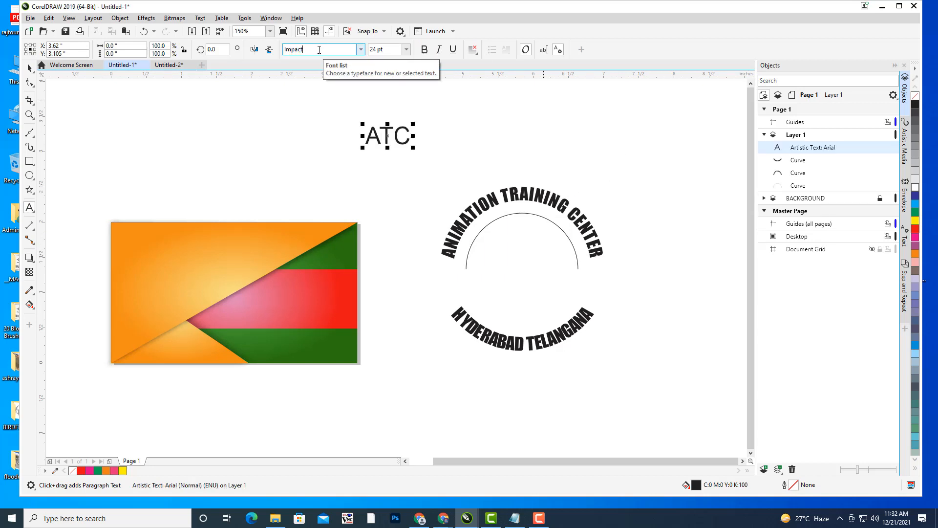
pyautogui.press('Return')
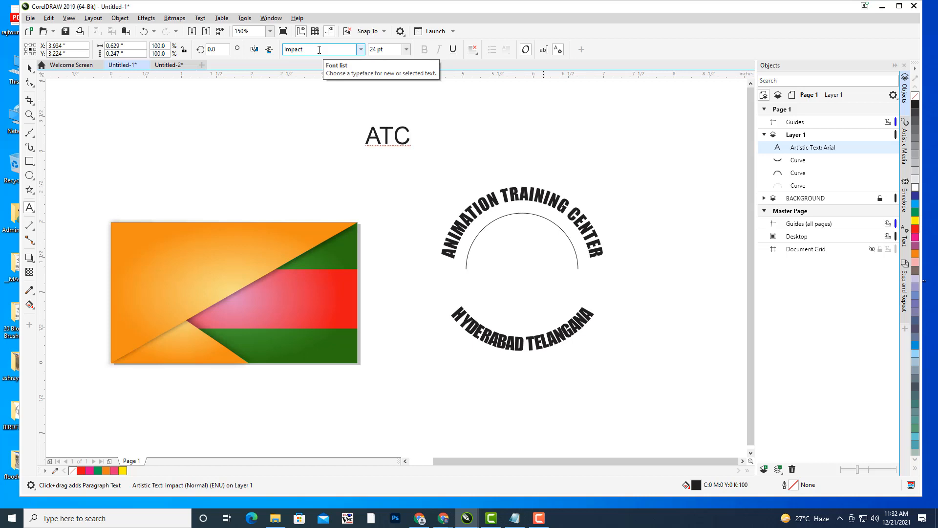
pyautogui.click(408, 138)
pyautogui.moveTo(408, 138); pyautogui.dragTo(356, 98)
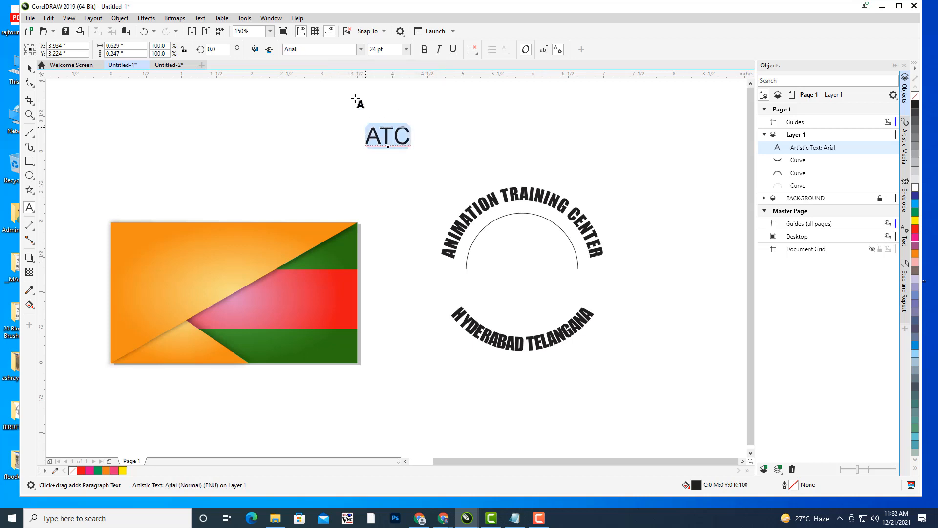
pyautogui.write('Informal Roman')
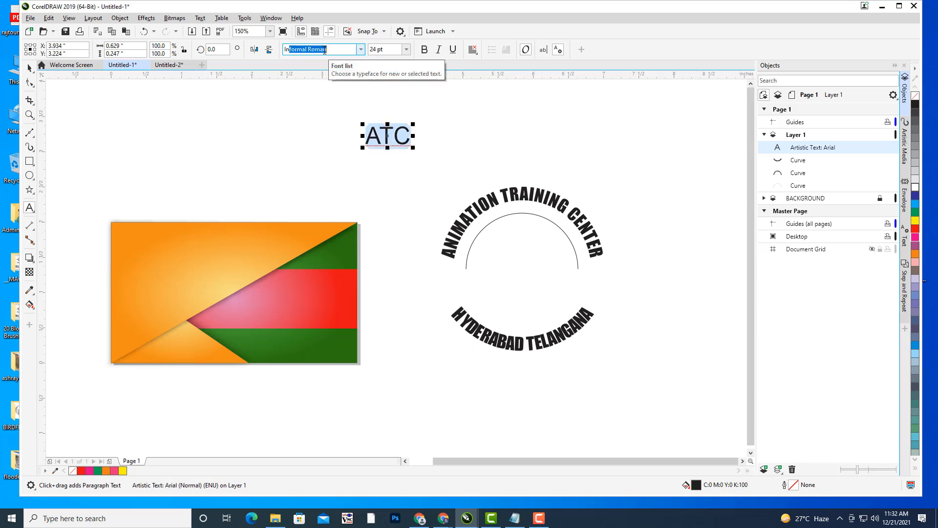
pyautogui.press('Delete')
pyautogui.write('mpact')
pyautogui.press('Return')
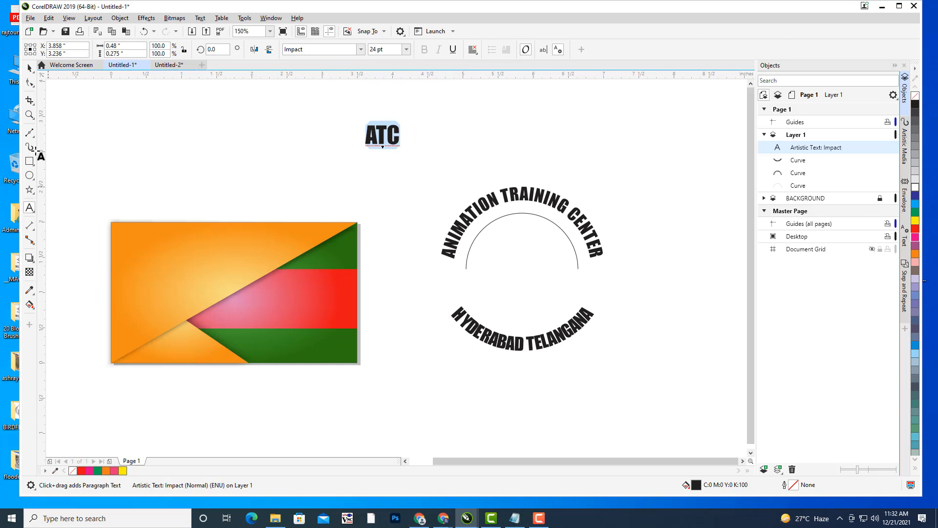
# - Centre ATC inside the ring, delete the thin inner arc, and draw a rectangle above the logo
pyautogui.click(30, 68)
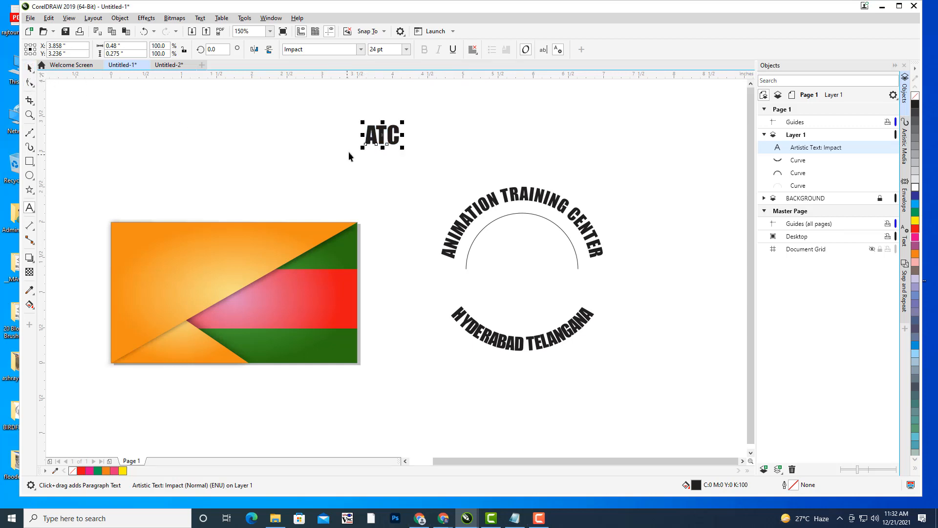
pyautogui.moveTo(378, 136); pyautogui.dragTo(576, 239)
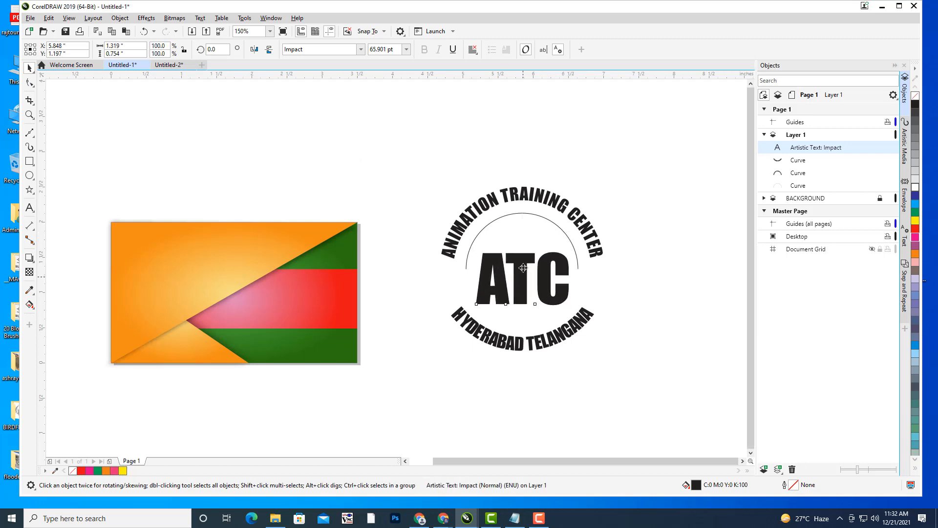
pyautogui.moveTo(523, 268); pyautogui.dragTo(523, 258)
pyautogui.click(542, 220)
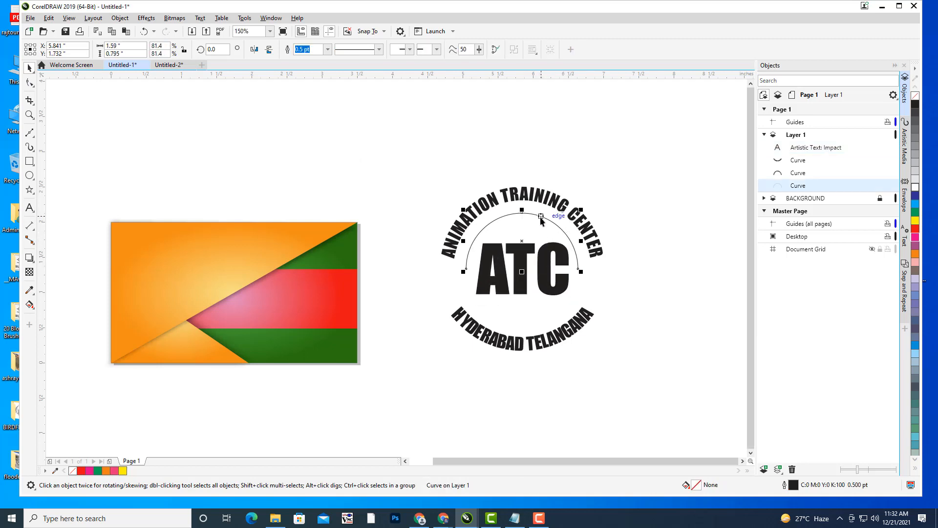
pyautogui.press('Delete')
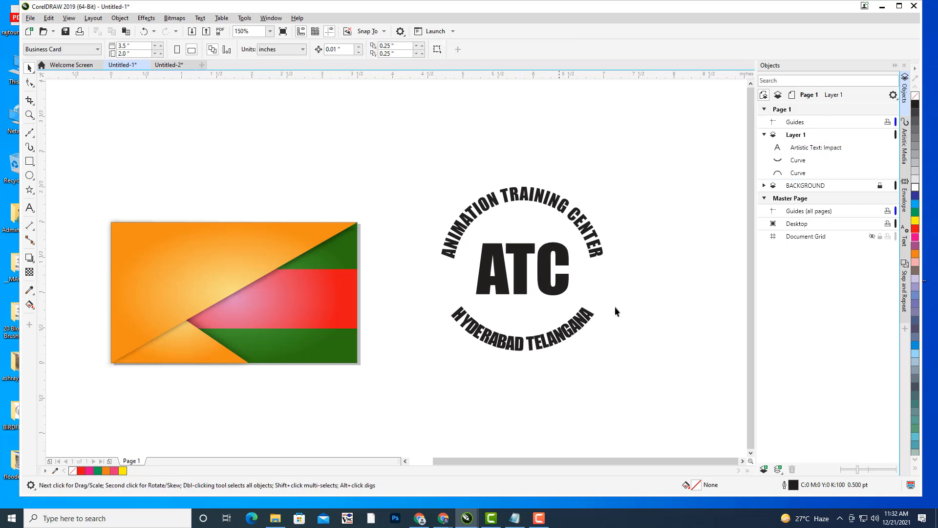
pyautogui.click(543, 280)
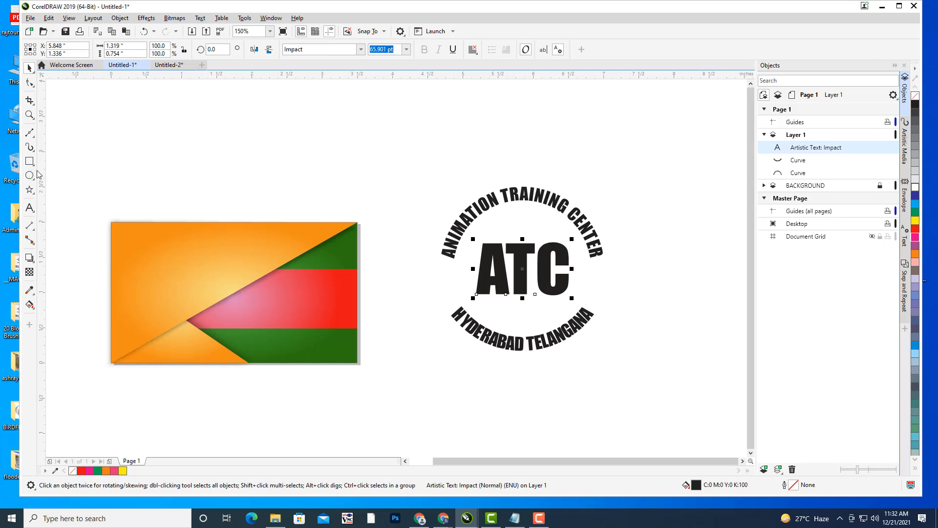
pyautogui.moveTo(371, 101); pyautogui.dragTo(471, 154)
# - Shift the rectangle slightly left and down, then convert it to curves with Ctrl+Q
pyautogui.click(29, 68)
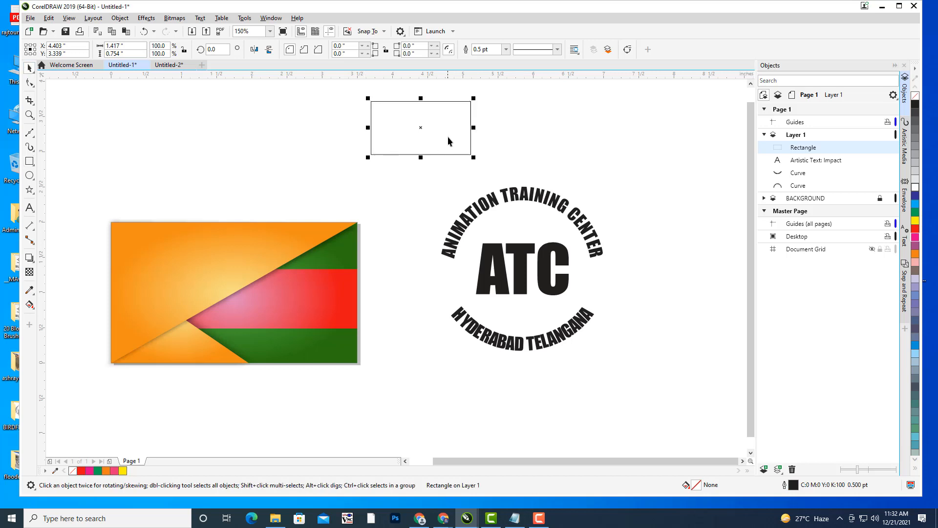
pyautogui.moveTo(421, 133); pyautogui.dragTo(402, 142)
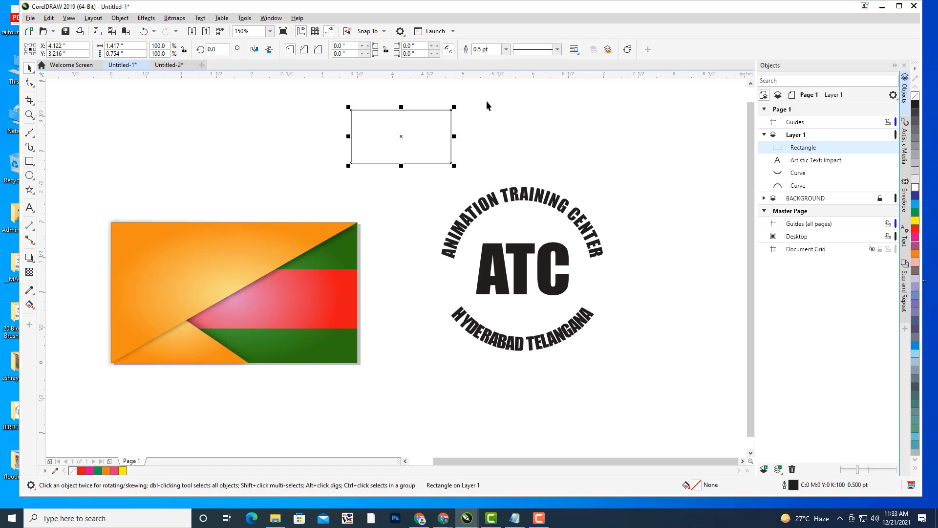
pyautogui.click(394, 123)
pyautogui.click(398, 110)
pyautogui.hotkey('ctrl', 'q')
# - Add middle nodes on the top and bottom edges and pull them out into points
pyautogui.click(30, 83)
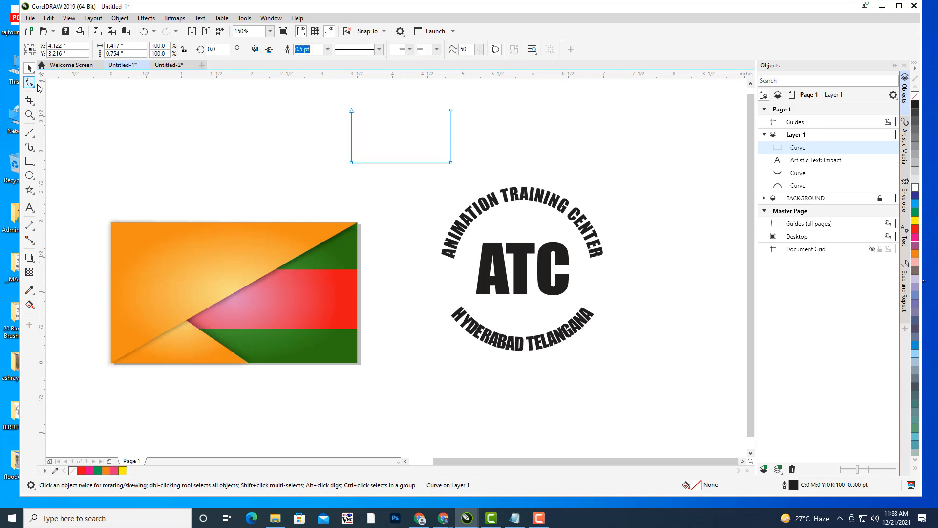
pyautogui.doubleClick(397, 109)
pyautogui.moveTo(400, 111); pyautogui.dragTo(398, 99)
pyautogui.doubleClick(400, 162)
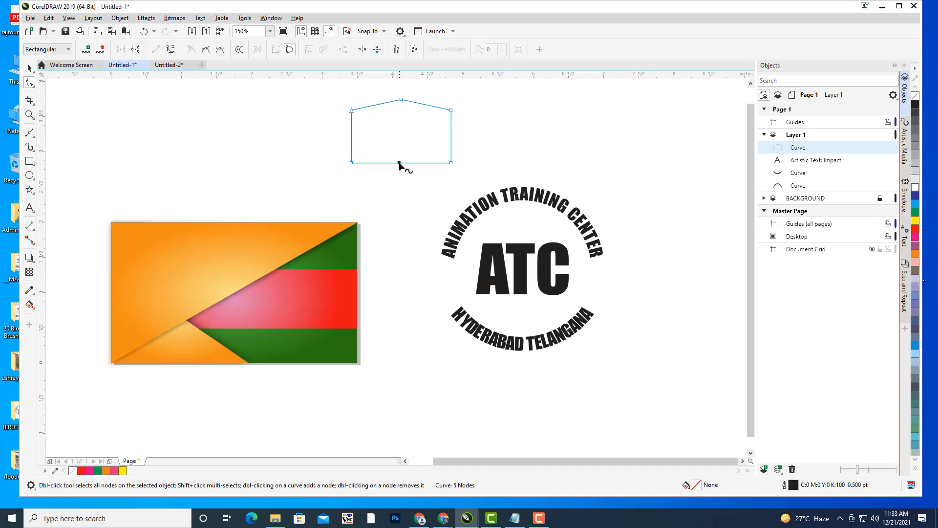
pyautogui.moveTo(399, 162); pyautogui.dragTo(401, 174)
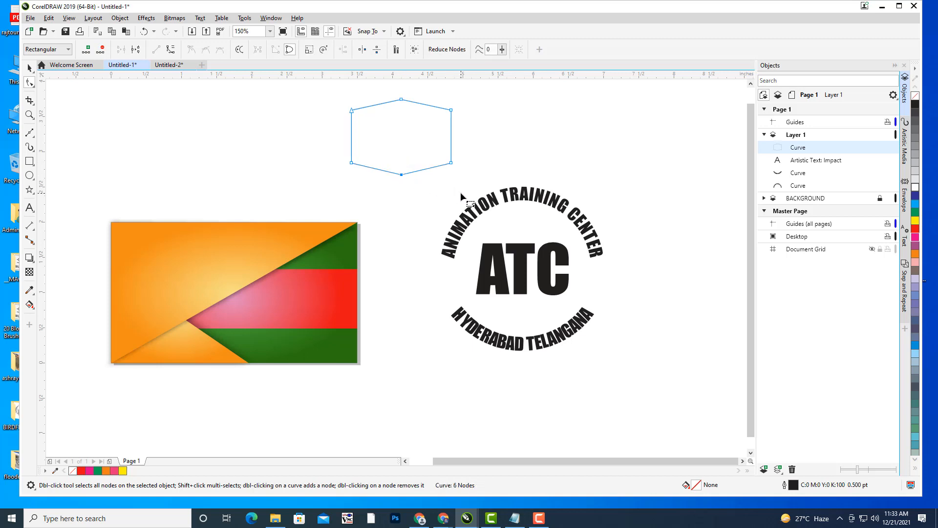
# - Lower the top corner nodes and raise the bottom ones to even out the hexagon
pyautogui.moveTo(351, 110); pyautogui.dragTo(351, 117)
pyautogui.moveTo(451, 110); pyautogui.dragTo(451, 115)
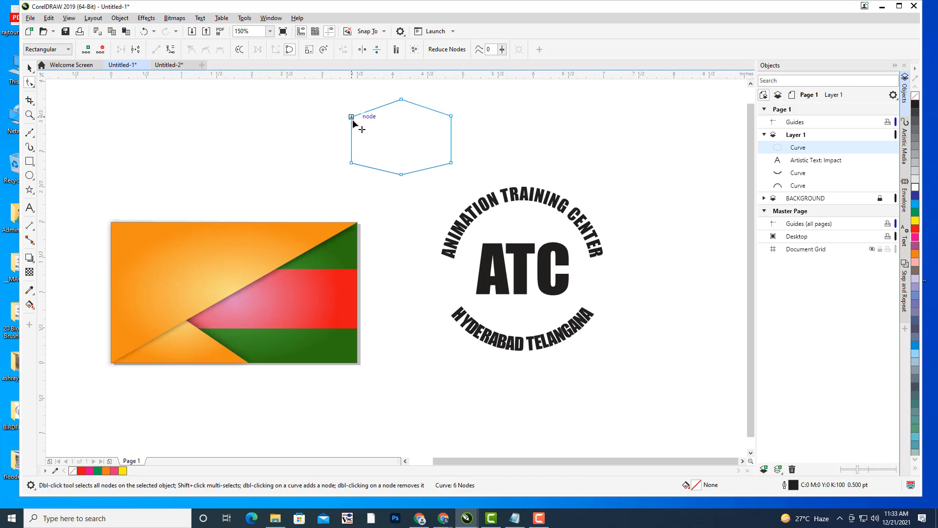
pyautogui.moveTo(352, 117); pyautogui.dragTo(352, 120)
pyautogui.moveTo(352, 162); pyautogui.dragTo(352, 157)
pyautogui.moveTo(452, 162); pyautogui.dragTo(450, 153)
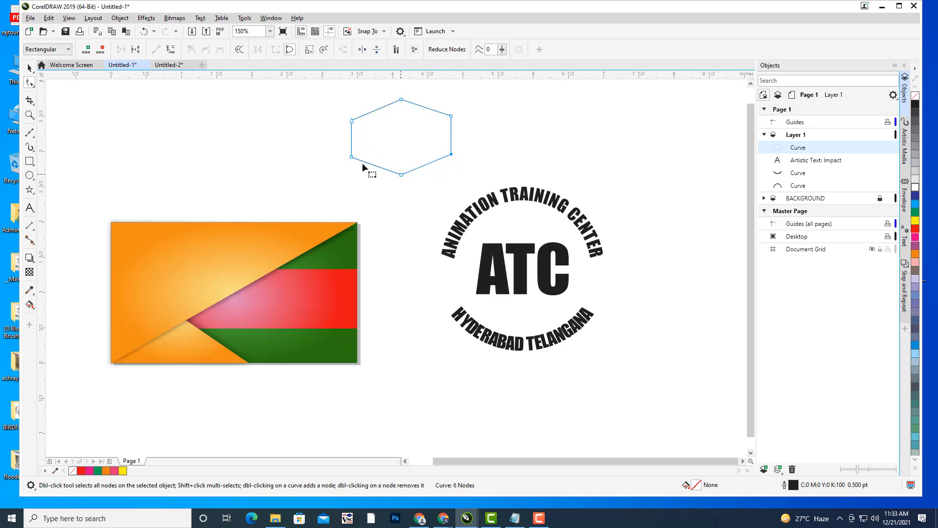
pyautogui.moveTo(350, 160); pyautogui.dragTo(353, 156)
pyautogui.click(28, 68)
pyautogui.click(375, 155)
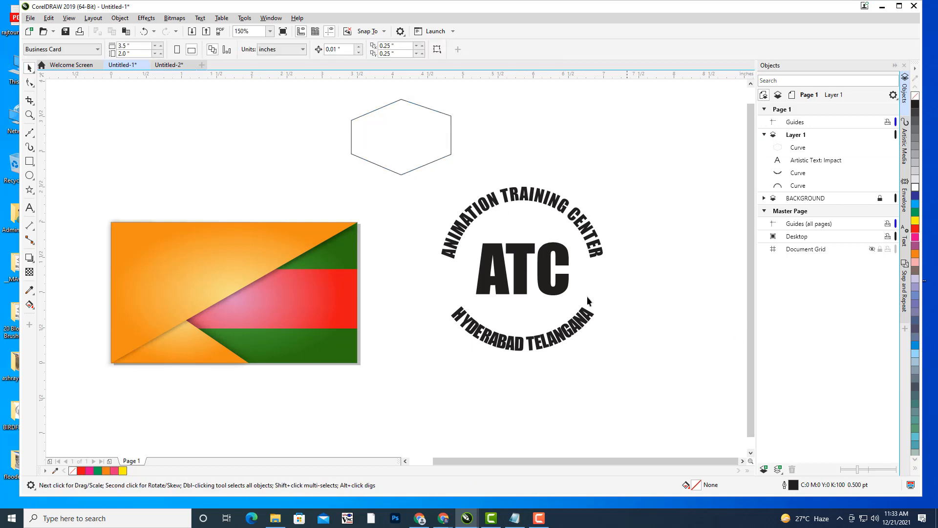
pyautogui.click(547, 277)
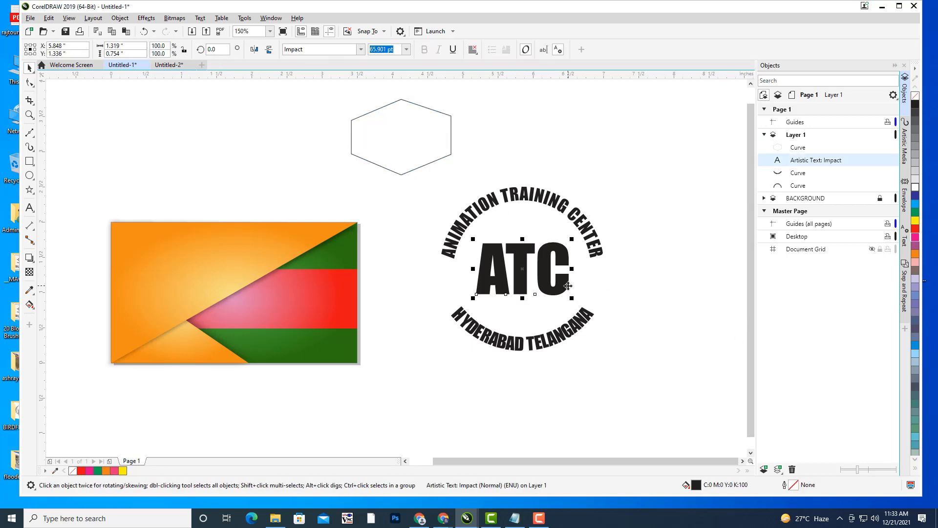
# - Warp the ATC letters with an envelope created from the hexagon shape
pyautogui.click(905, 197)
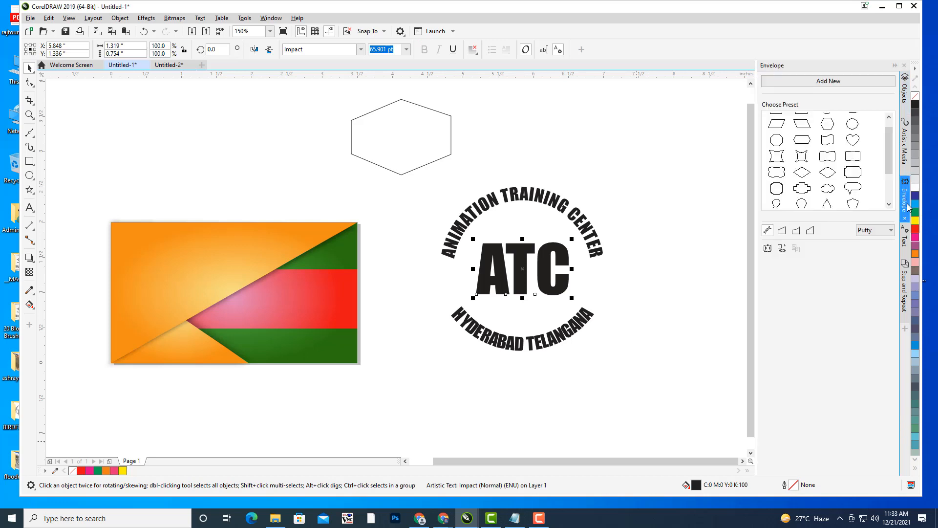
pyautogui.click(782, 250)
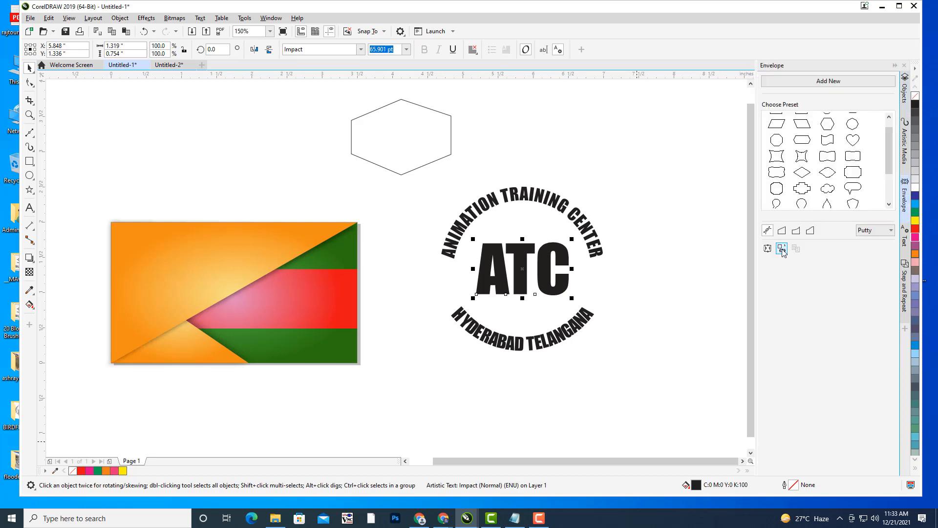
pyautogui.click(350, 136)
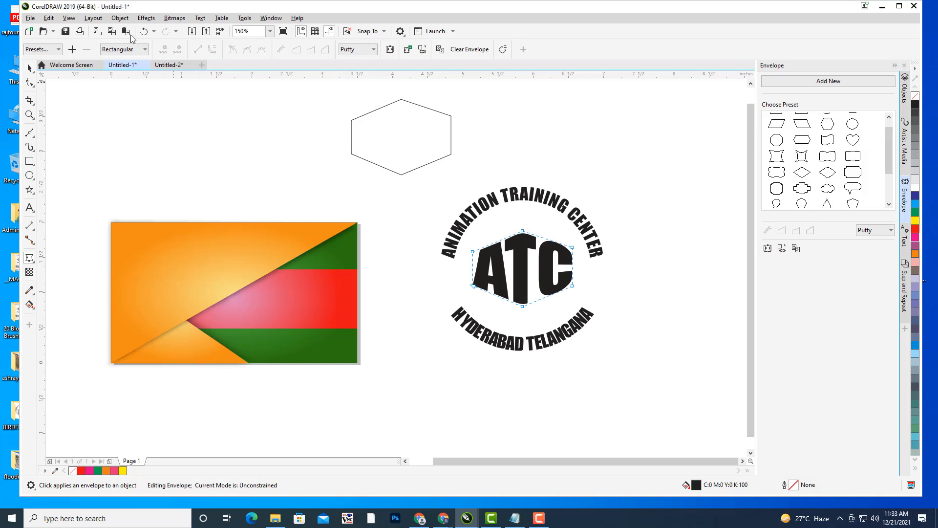
pyautogui.click(29, 68)
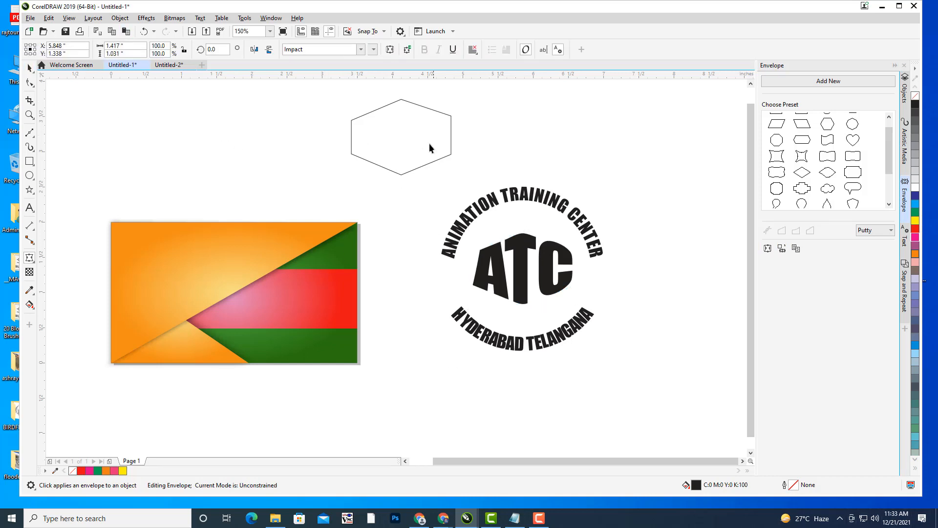
# - Delete the hexagon, leaving the enveloped ATC lettering in the logo
pyautogui.click(440, 112)
pyautogui.click(441, 112)
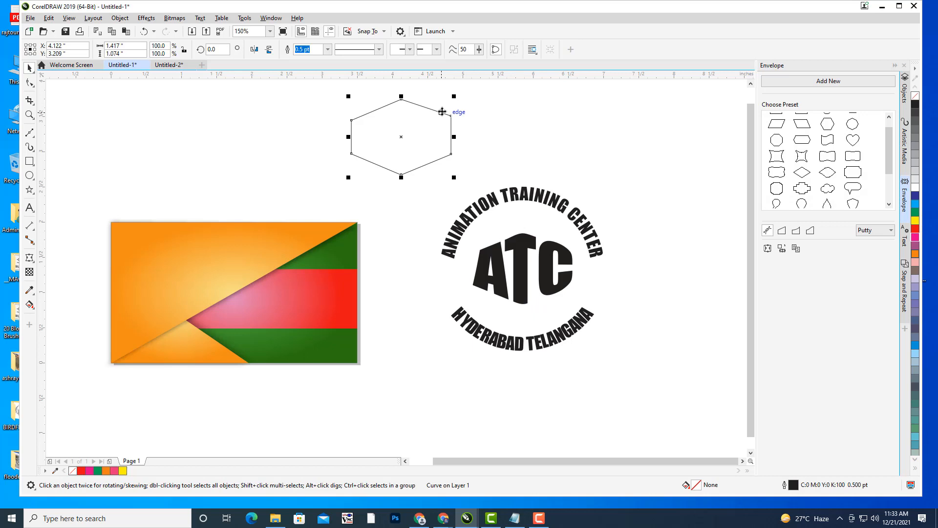
pyautogui.press('Delete')
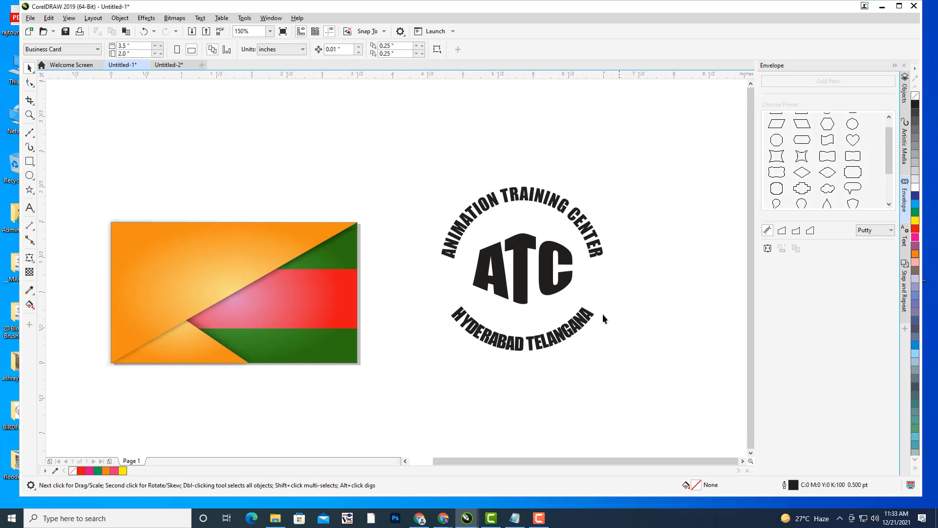
pyautogui.click(542, 201)
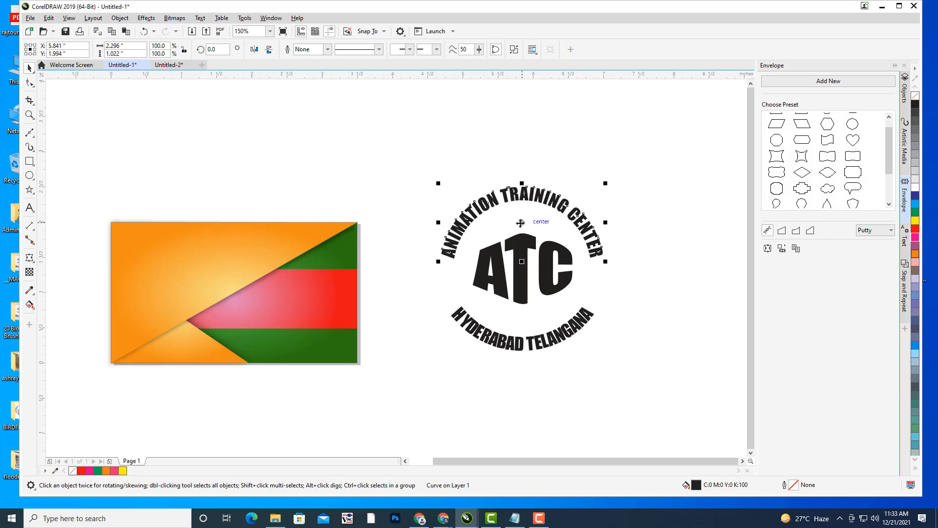
pyautogui.moveTo(522, 221); pyautogui.dragTo(522, 221)
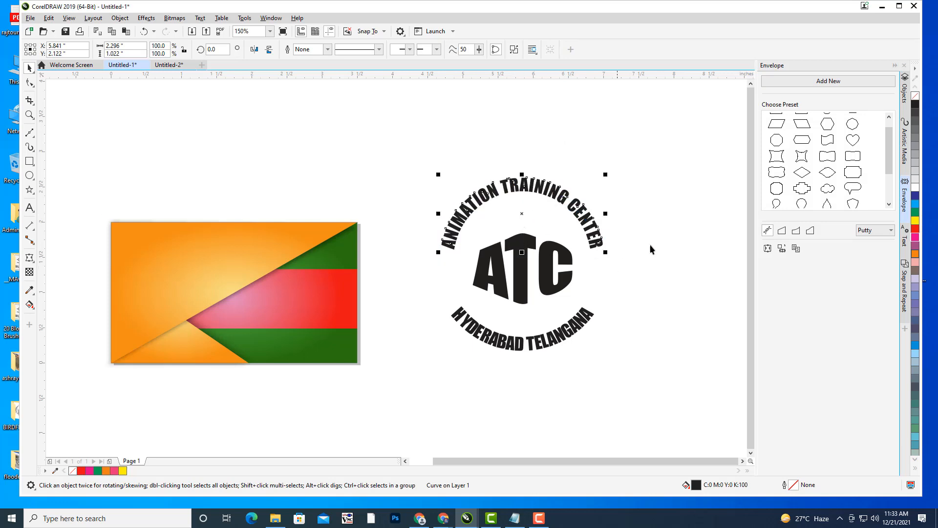
pyautogui.click(685, 253)
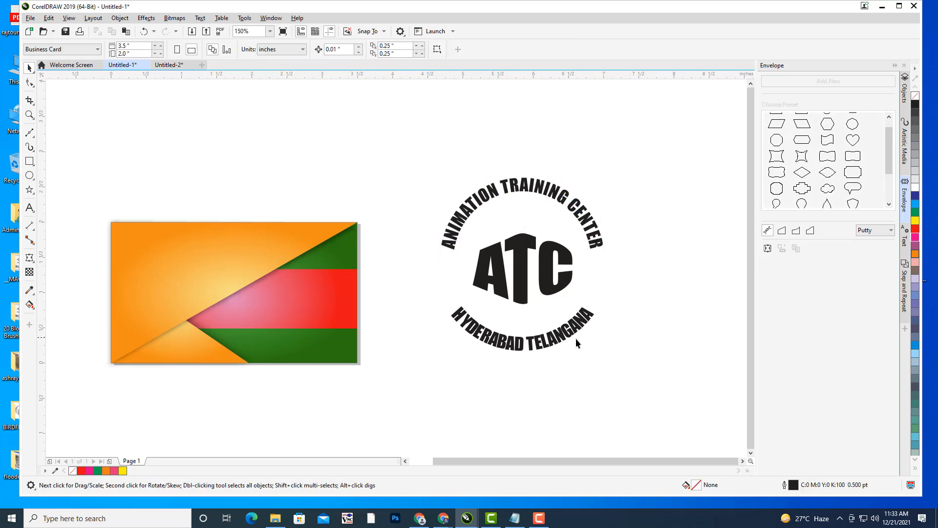
pyautogui.click(30, 175)
# - Draw a new circle and centre it over the logo's ATC letters
pyautogui.moveTo(350, 109)
pyautogui.mouseDown()
pyautogui.moveTo(383, 145)
pyautogui.moveTo(423, 218)
pyautogui.mouseUp()
pyautogui.click(29, 67)
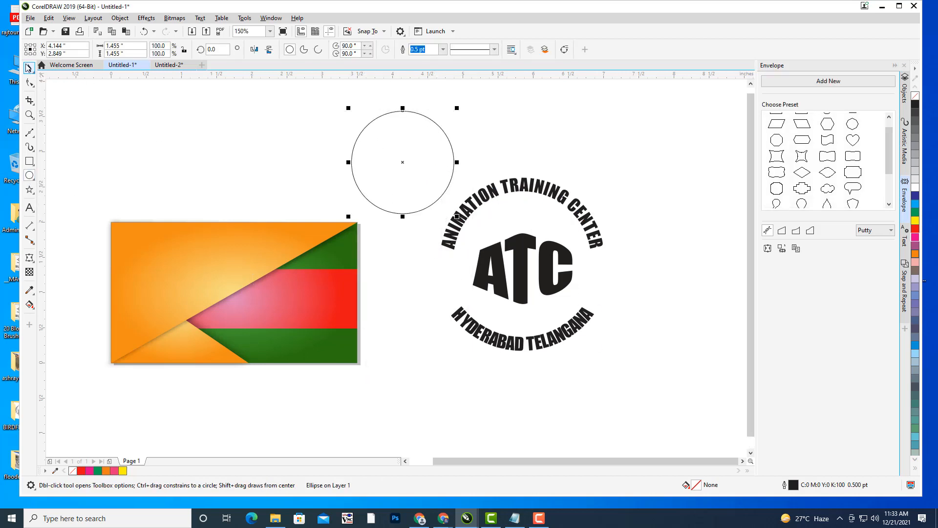
pyautogui.moveTo(403, 163); pyautogui.dragTo(523, 268)
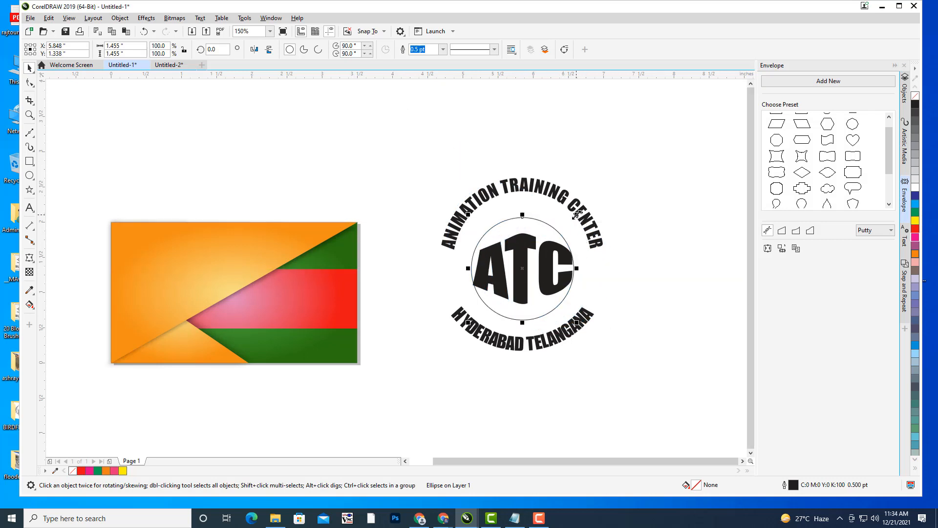
pyautogui.moveTo(576, 215); pyautogui.dragTo(595, 195)
pyautogui.hotkey('ctrl', 'z')
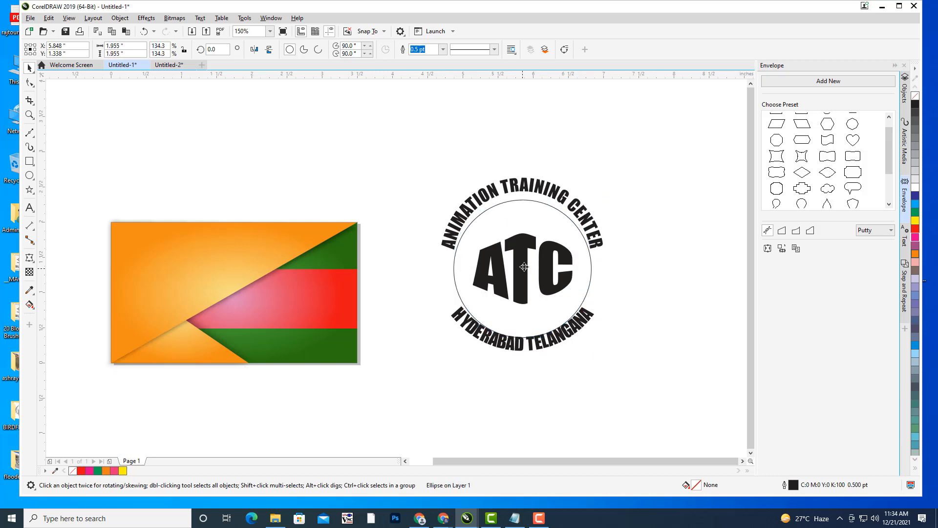
pyautogui.moveTo(522, 269); pyautogui.dragTo(525, 259)
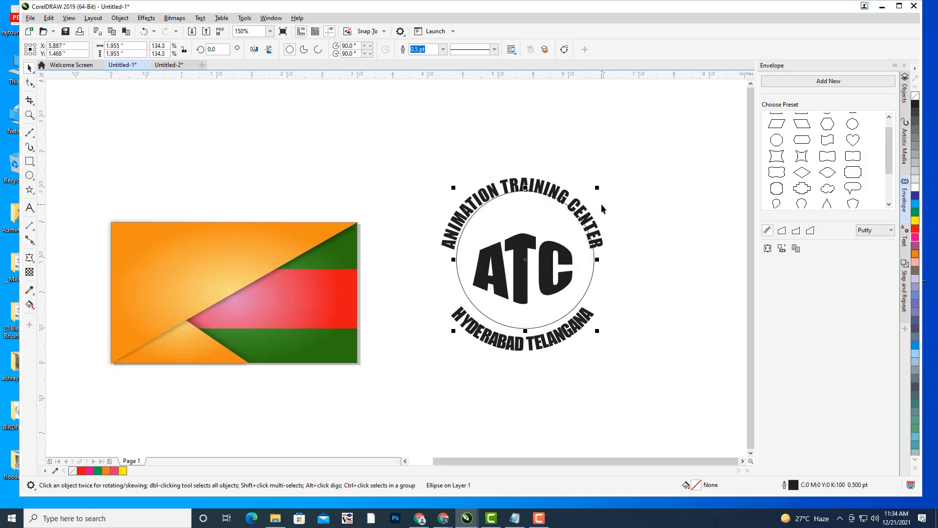
pyautogui.press('Right')
pyautogui.press('Right')
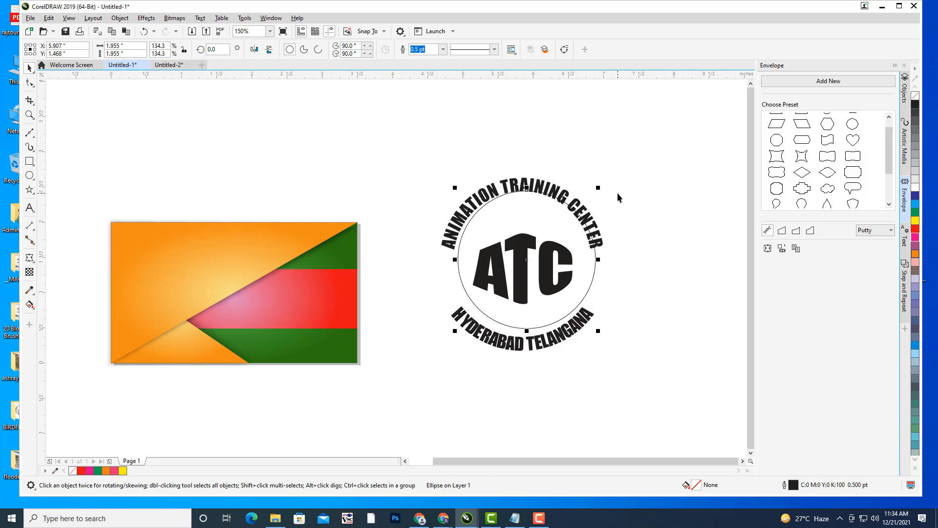
pyautogui.hotkey('ctrl', 'z')
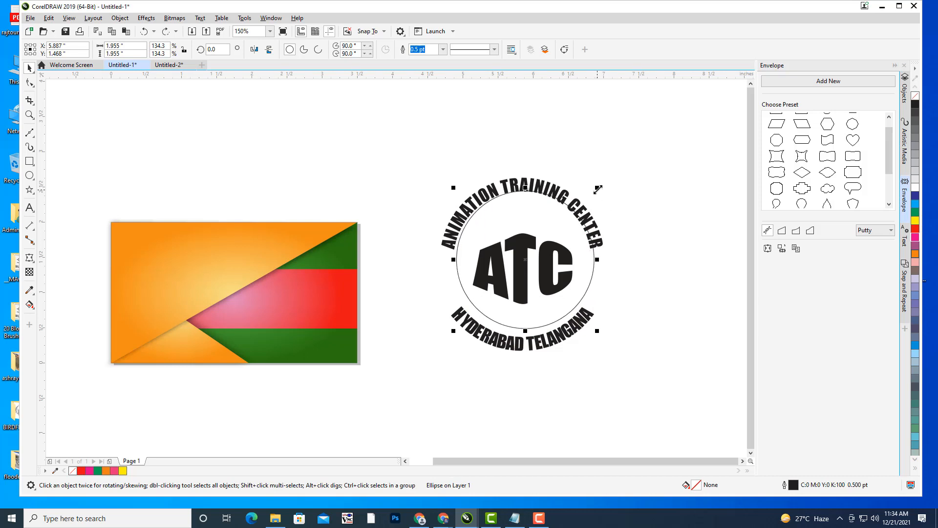
# - Resize the circle to fit inside the curved lettering, enlarging it about 10 percent
pyautogui.moveTo(599, 189); pyautogui.dragTo(589, 196)
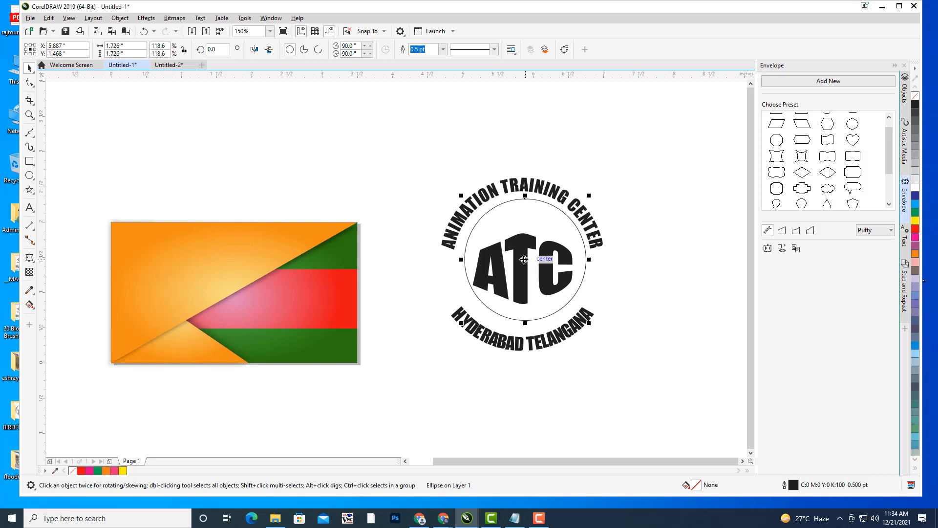
pyautogui.moveTo(523, 259); pyautogui.dragTo(520, 261)
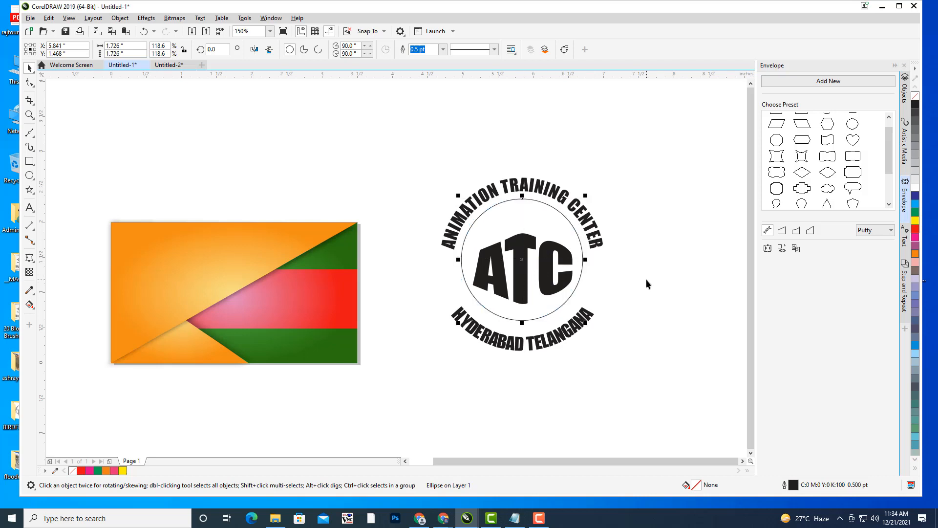
pyautogui.press('Left')
pyautogui.press('Down')
pyautogui.press('Down')
pyautogui.press('Down')
pyautogui.press('Down')
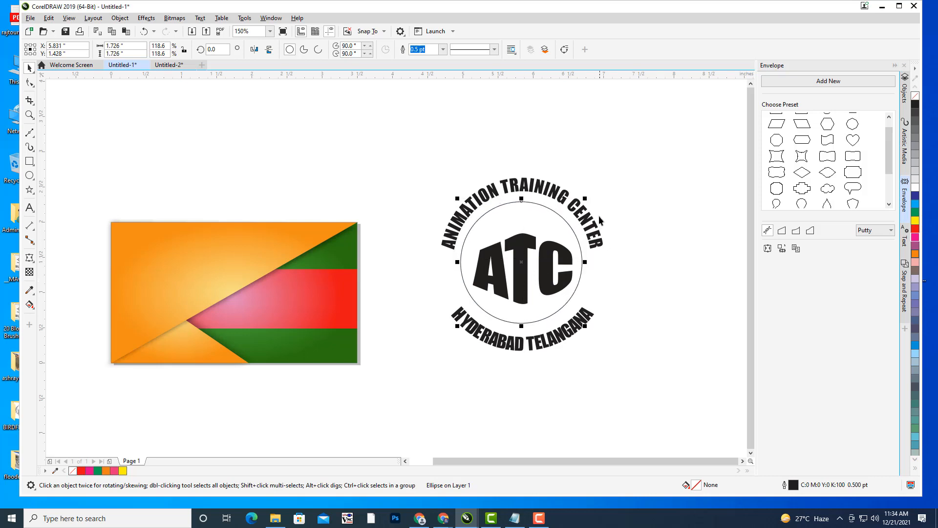
pyautogui.moveTo(588, 198); pyautogui.dragTo(588, 195)
pyautogui.click(621, 191)
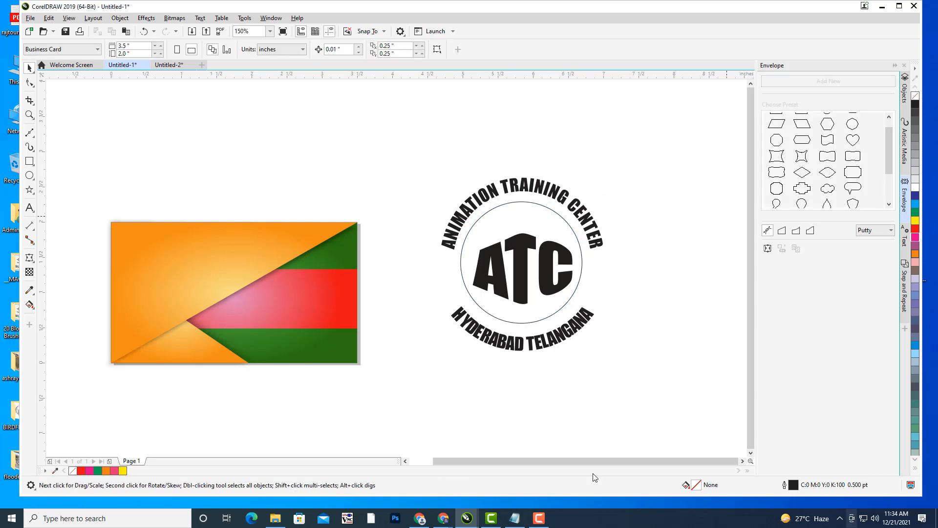
# - Enlarge the logo's inner circle slightly and recentre it with arrow-key nudges
pyautogui.click(561, 308)
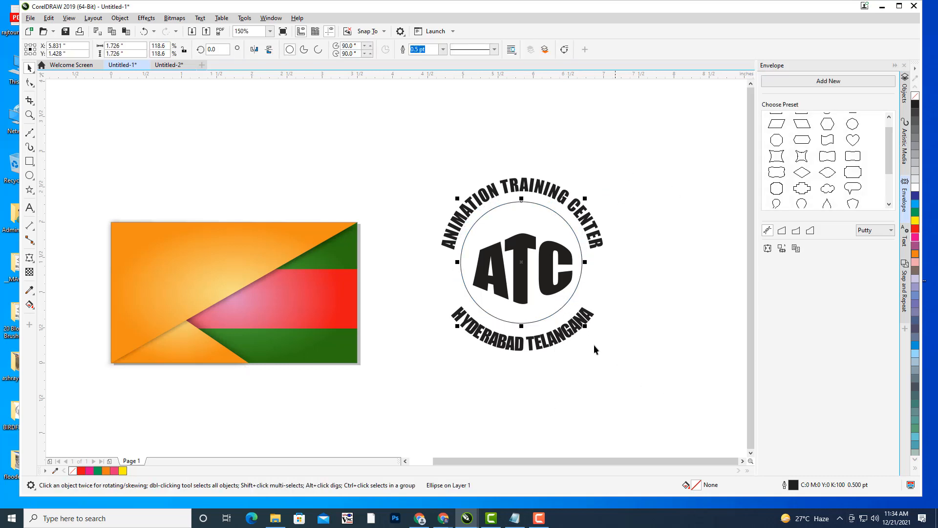
pyautogui.scroll(2, 593, 338)
pyautogui.moveTo(575, 311); pyautogui.dragTo(586, 323)
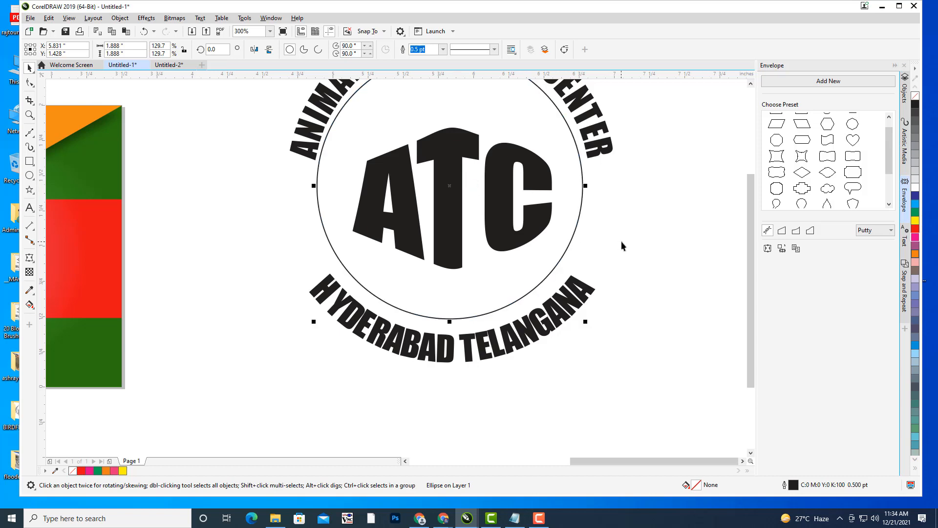
pyautogui.press('Down')
pyautogui.press('Down')
pyautogui.press('Down')
pyautogui.press('Up')
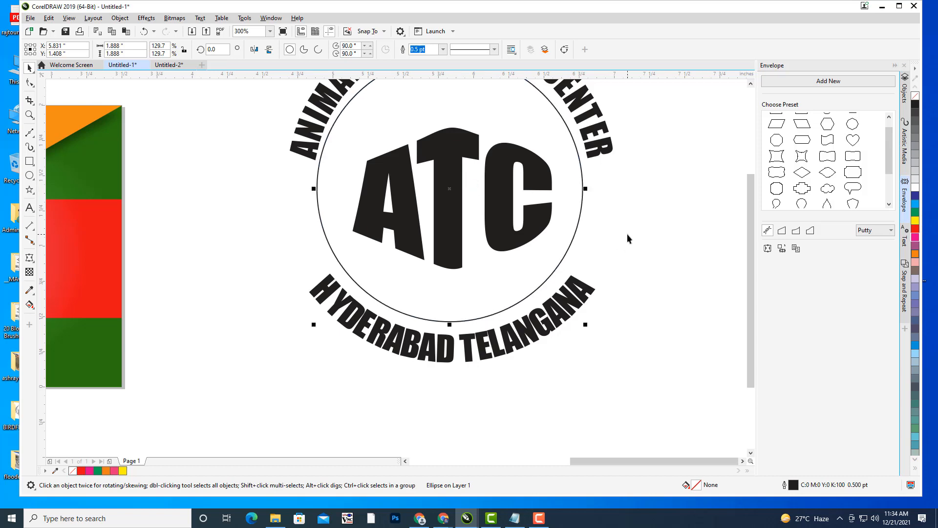
pyautogui.press('Right')
pyautogui.click(628, 235)
pyautogui.scroll(-1, 658, 198)
pyautogui.moveTo(658, 188); pyautogui.dragTo(616, 204)
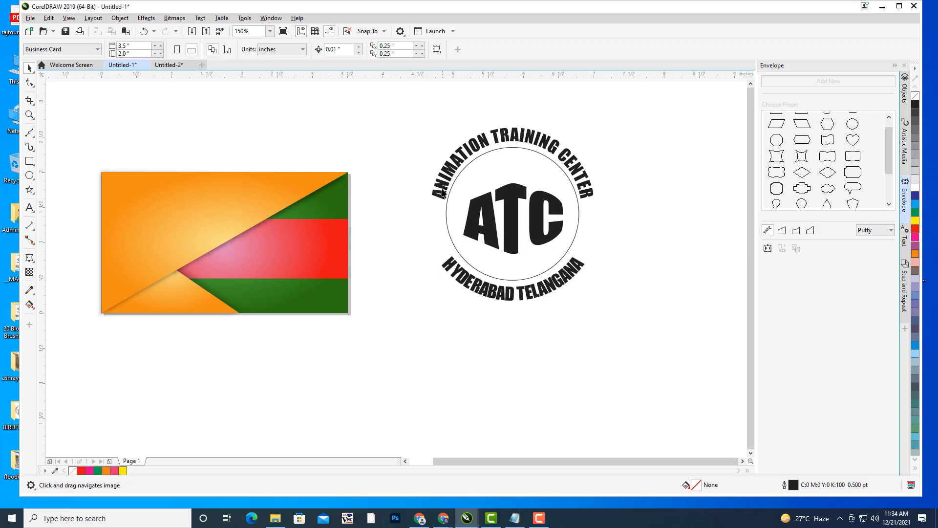
# - Enlarge the ATC lettering slightly and raise it inside the circle
pyautogui.click(520, 218)
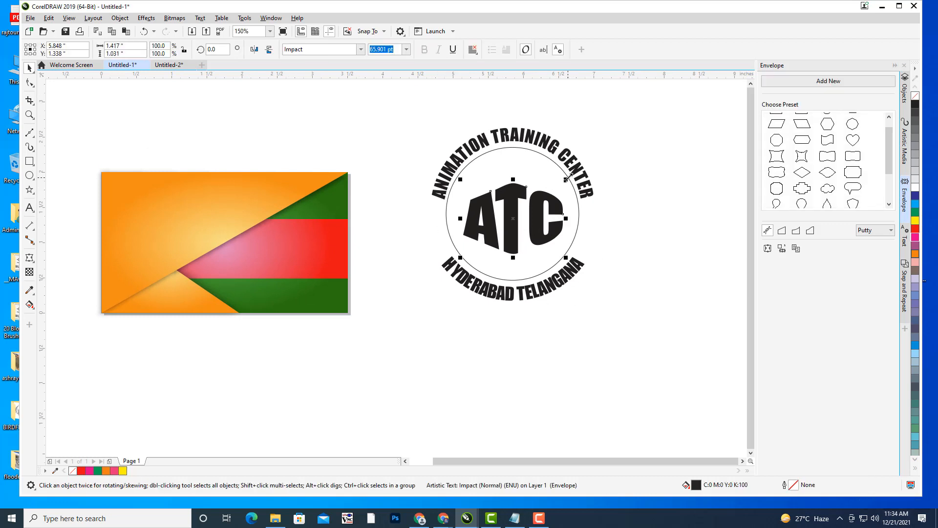
pyautogui.moveTo(563, 179); pyautogui.dragTo(571, 172)
pyautogui.moveTo(517, 200); pyautogui.dragTo(518, 198)
pyautogui.click(629, 191)
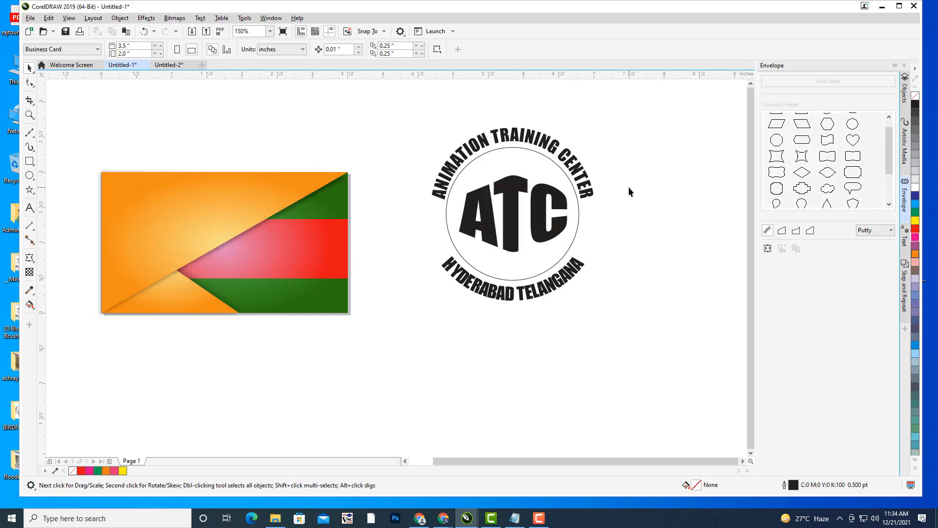
pyautogui.moveTo(586, 194); pyautogui.dragTo(509, 205)
# - Set the inner circle's outline width to 1.5 pt
pyautogui.click(501, 213)
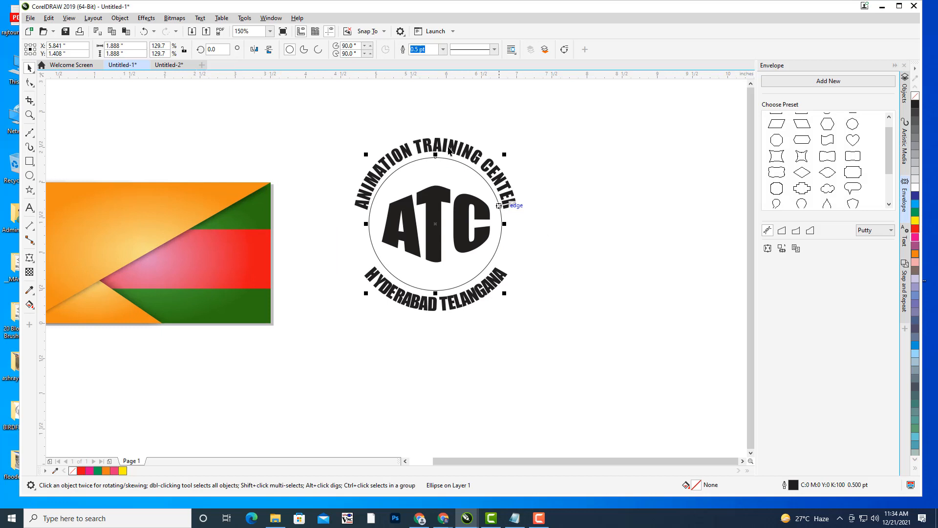
pyautogui.click(442, 49)
pyautogui.click(423, 96)
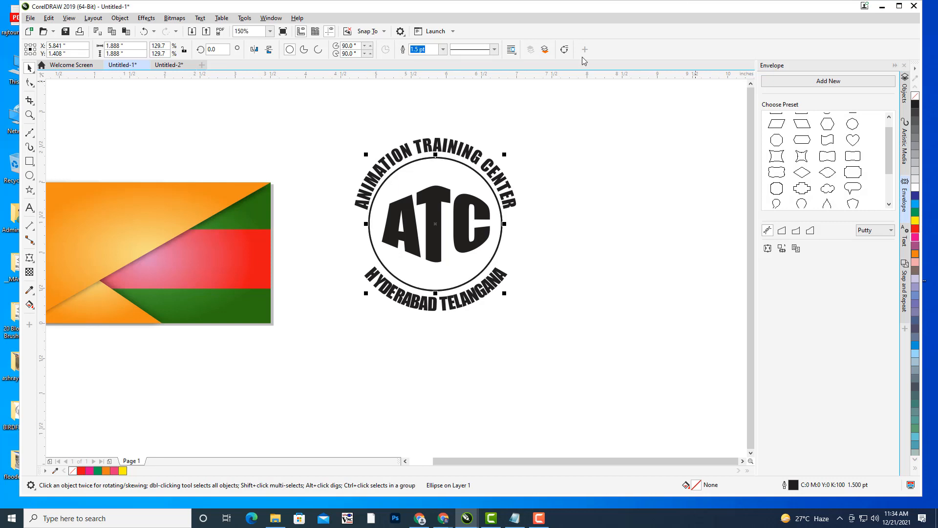
# - Add a larger ring copy around the circle, enclosing the curved texts
pyautogui.moveTo(505, 155); pyautogui.dragTo(532, 124)
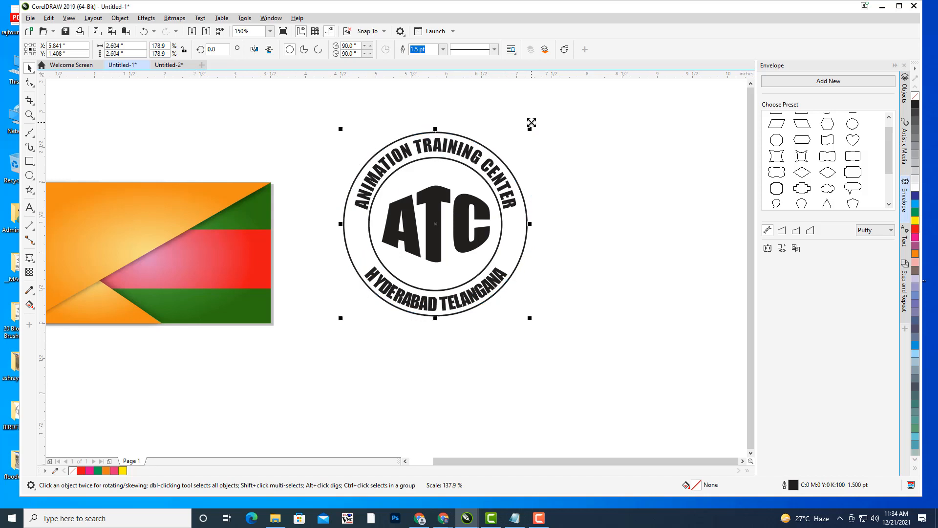
pyautogui.click(605, 179)
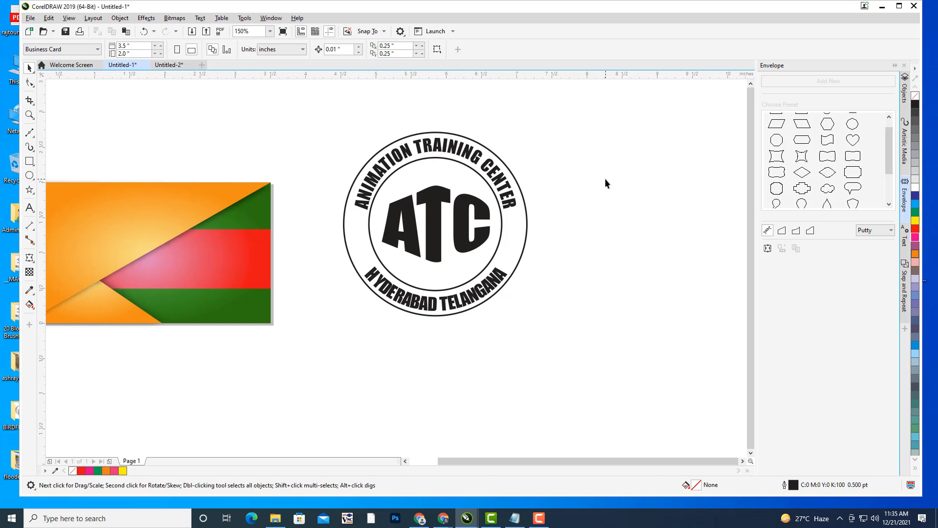
pyautogui.moveTo(547, 196); pyautogui.dragTo(589, 185)
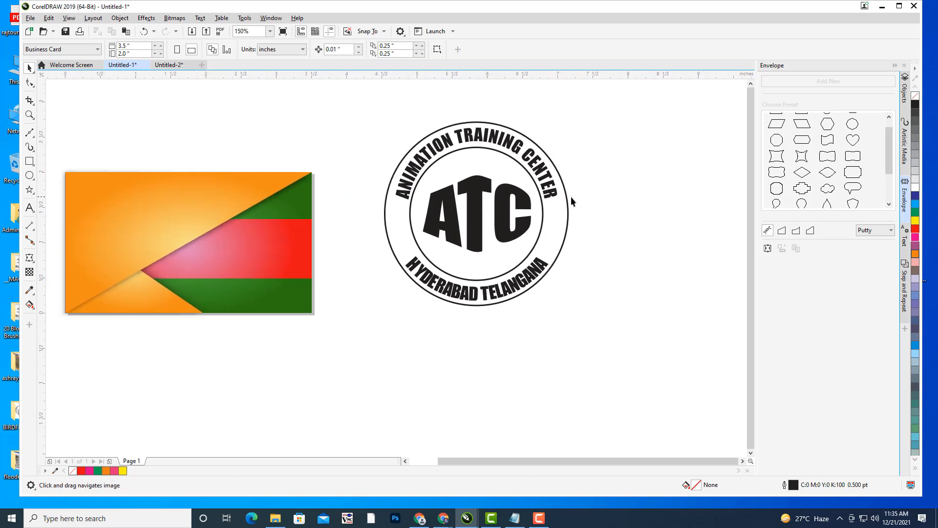
pyautogui.moveTo(594, 225); pyautogui.dragTo(601, 227)
pyautogui.click(30, 190)
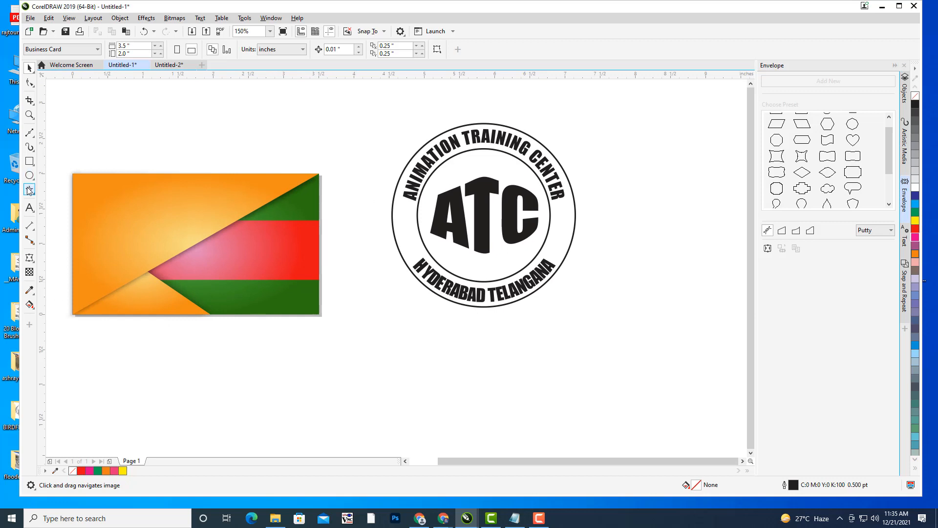
# - Draw a small black-filled star to the right of the ATC letters
pyautogui.scroll(2, 607, 215)
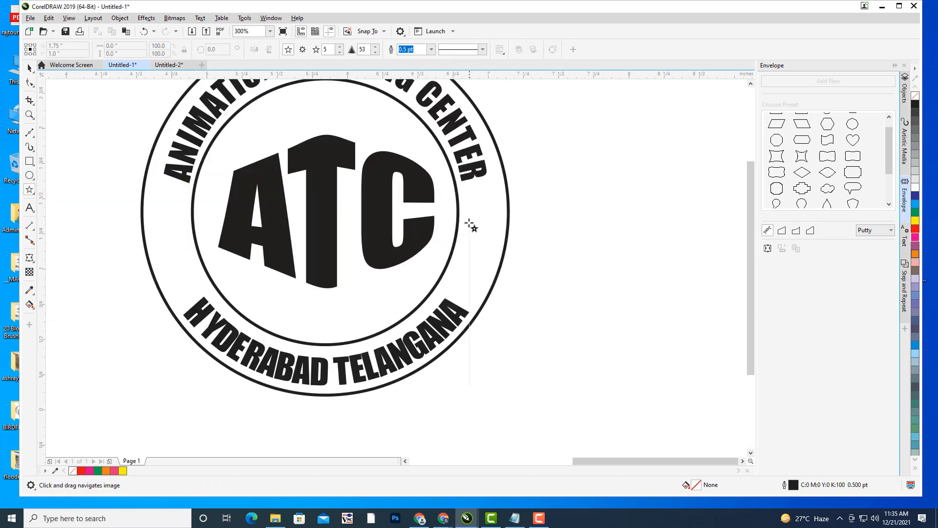
pyautogui.moveTo(468, 212); pyautogui.dragTo(501, 210)
pyautogui.click(28, 70)
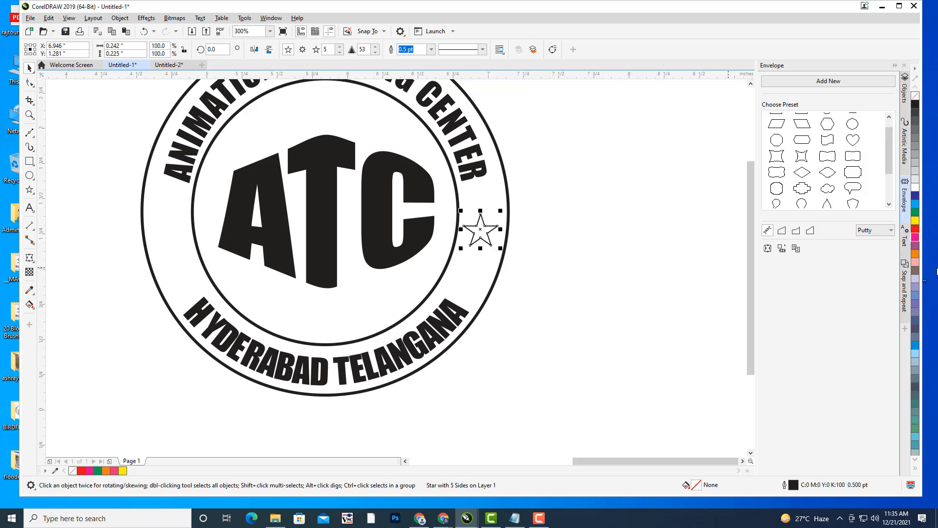
pyautogui.click(915, 104)
pyautogui.click(482, 260)
# - Duplicate the star and place the copy on the ring's left side
pyautogui.click(483, 236)
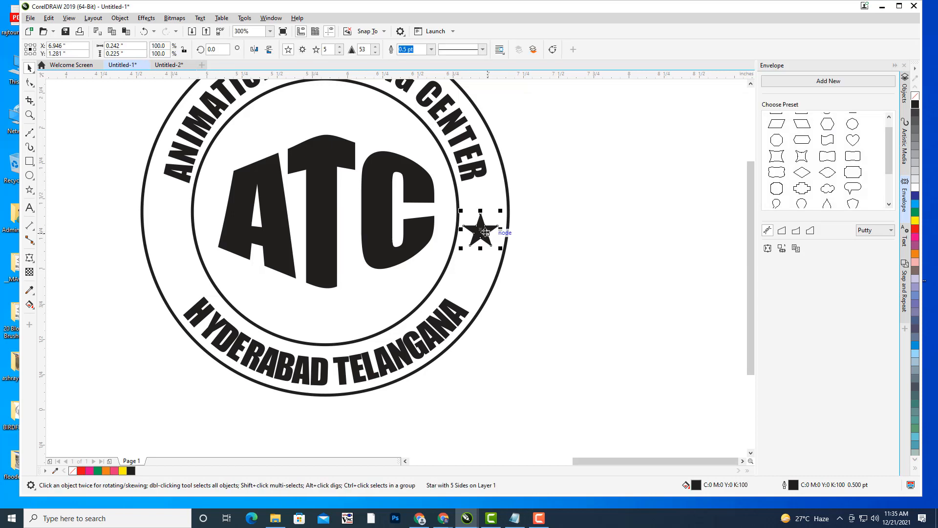
pyautogui.hotkey('ctrl', 'd')
pyautogui.moveTo(524, 195); pyautogui.dragTo(165, 228)
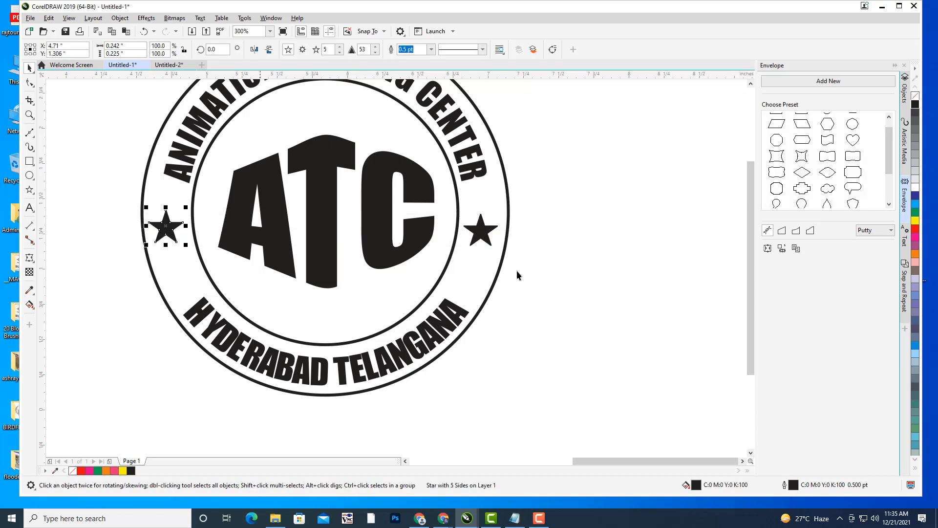
pyautogui.click(580, 216)
pyautogui.scroll(-1, 588, 213)
pyautogui.moveTo(601, 203); pyautogui.dragTo(604, 247)
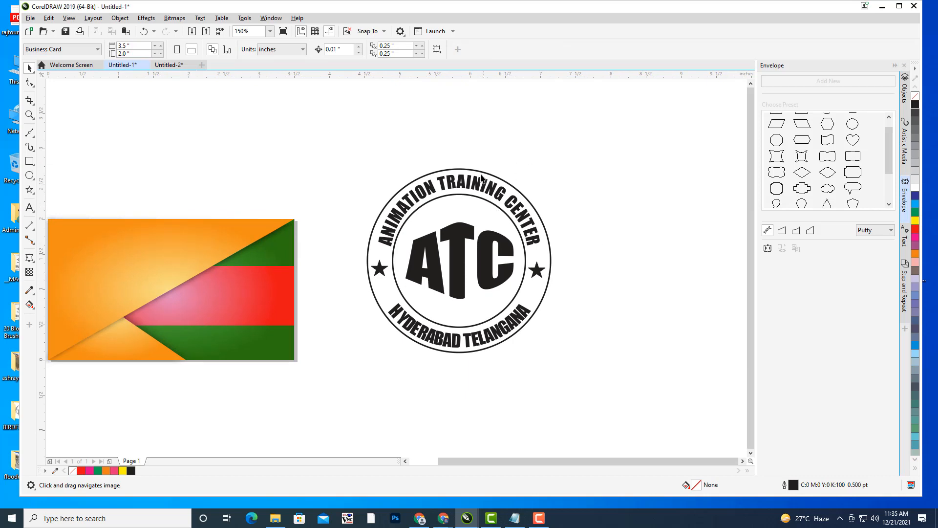
pyautogui.click(452, 185)
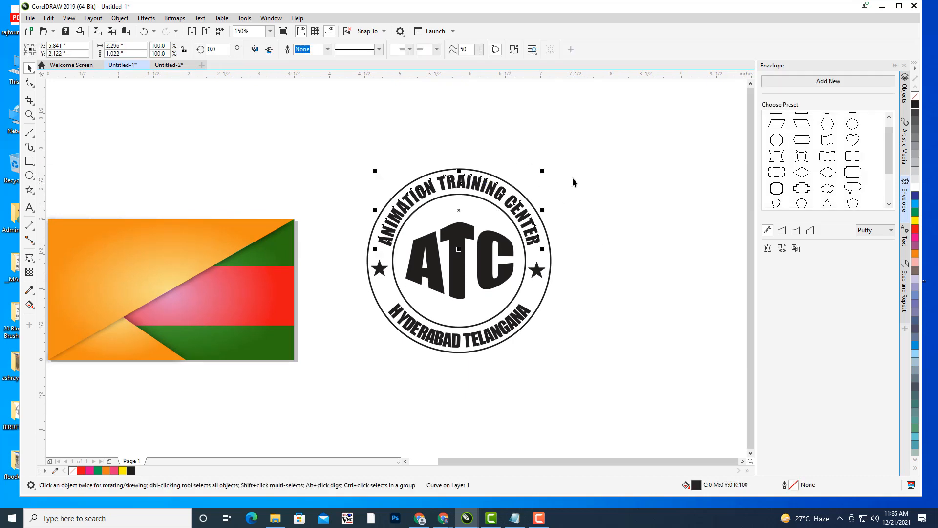
pyautogui.press('Left')
pyautogui.press('Right')
pyautogui.press('Left')
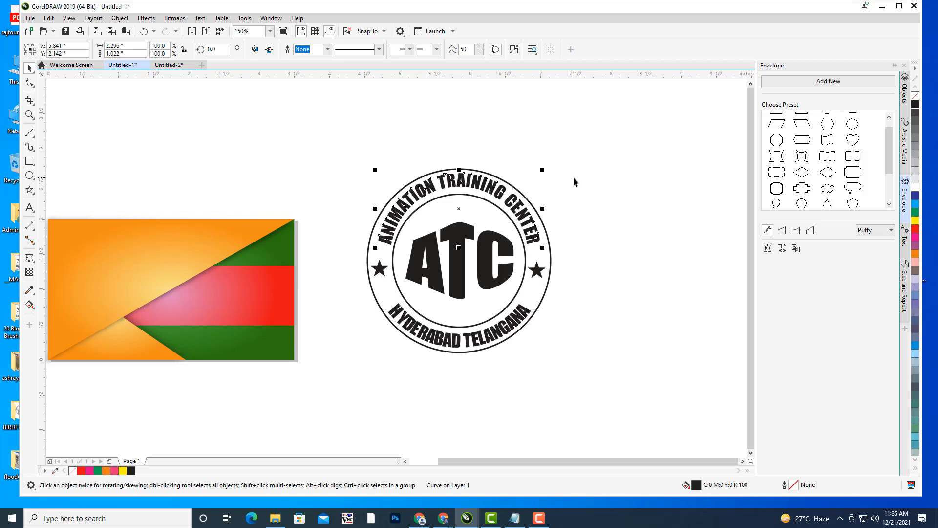
pyautogui.press('Right')
pyautogui.press('Left')
pyautogui.click(562, 178)
pyautogui.scroll(-1, 563, 174)
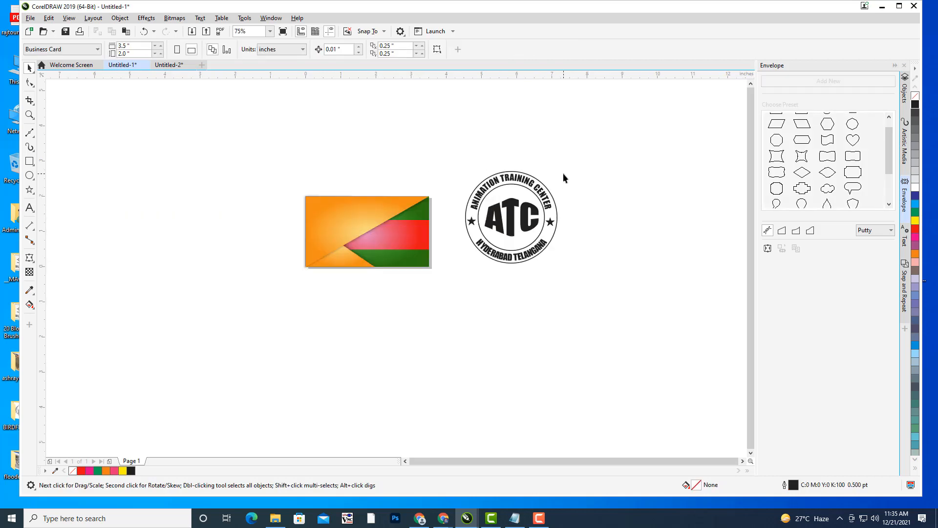
pyautogui.moveTo(586, 176); pyautogui.dragTo(593, 205)
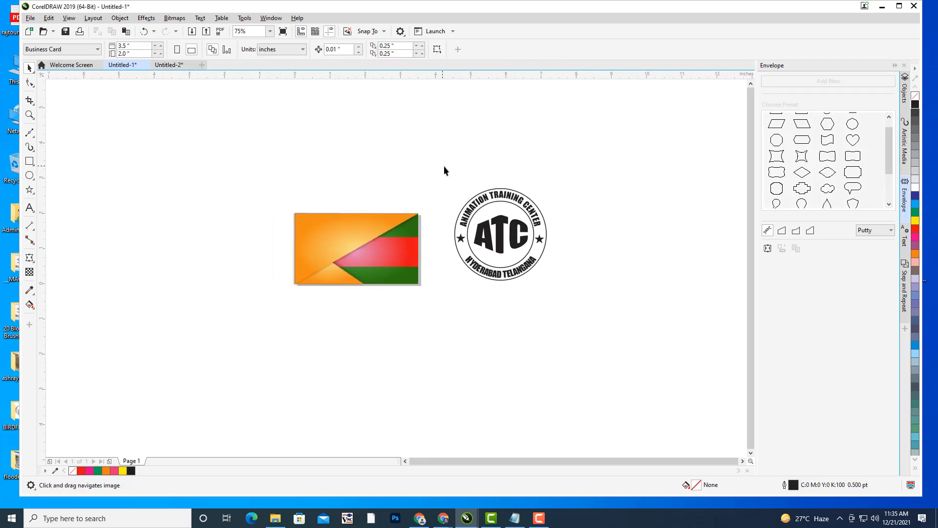
pyautogui.moveTo(639, 363); pyautogui.dragTo(640, 364)
pyautogui.moveTo(635, 251); pyautogui.dragTo(596, 260)
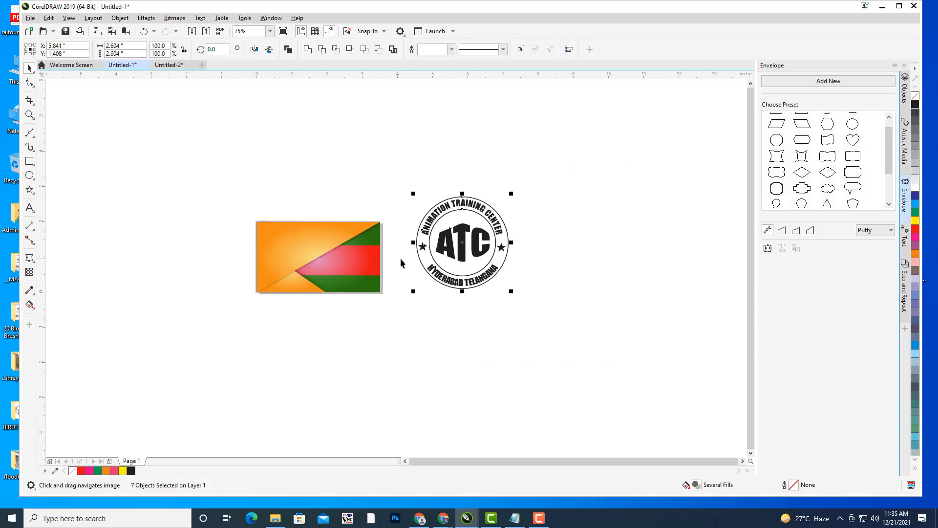
pyautogui.moveTo(403, 264)
pyautogui.mouseDown()
pyautogui.moveTo(521, 264)
pyautogui.moveTo(398, 259)
pyautogui.mouseUp()
pyautogui.scroll(1, 478, 252)
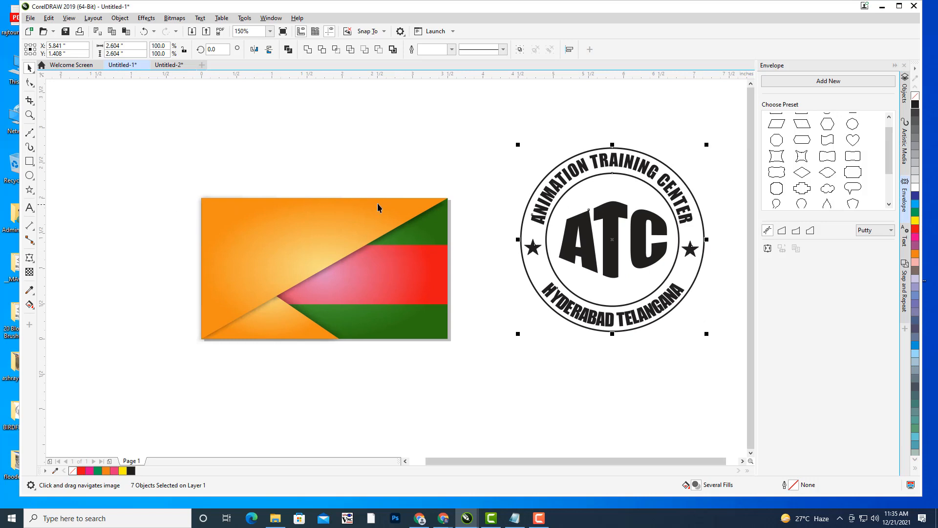
pyautogui.moveTo(379, 207); pyautogui.dragTo(287, 211)
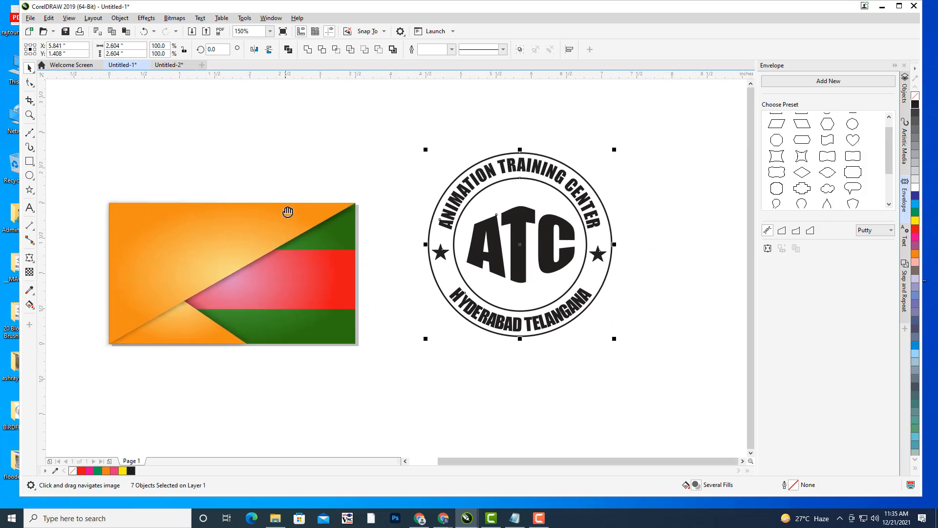
pyautogui.click(916, 198)
pyautogui.hotkey('ctrl', 'z')
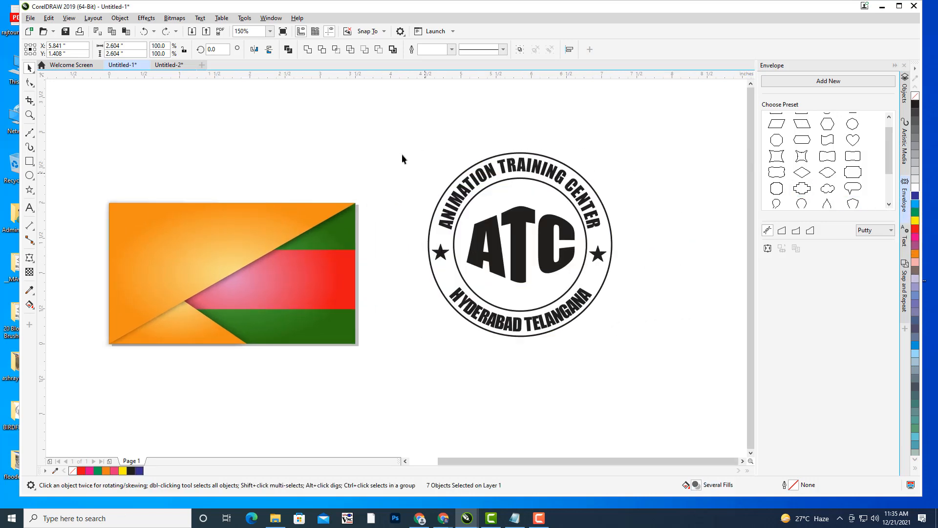
pyautogui.moveTo(400, 135); pyautogui.dragTo(668, 378)
# - Convert the logo's outer ring outline into a filled object
pyautogui.click(613, 230)
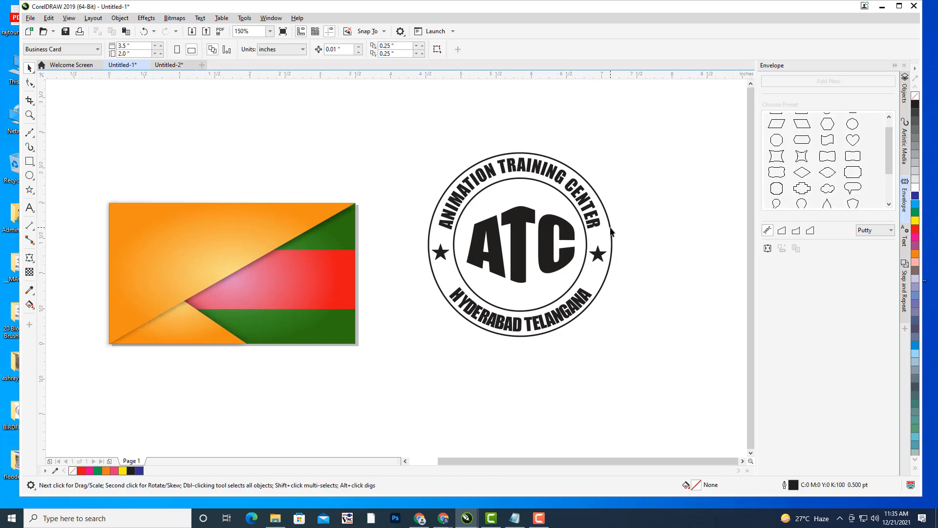
pyautogui.click(611, 231)
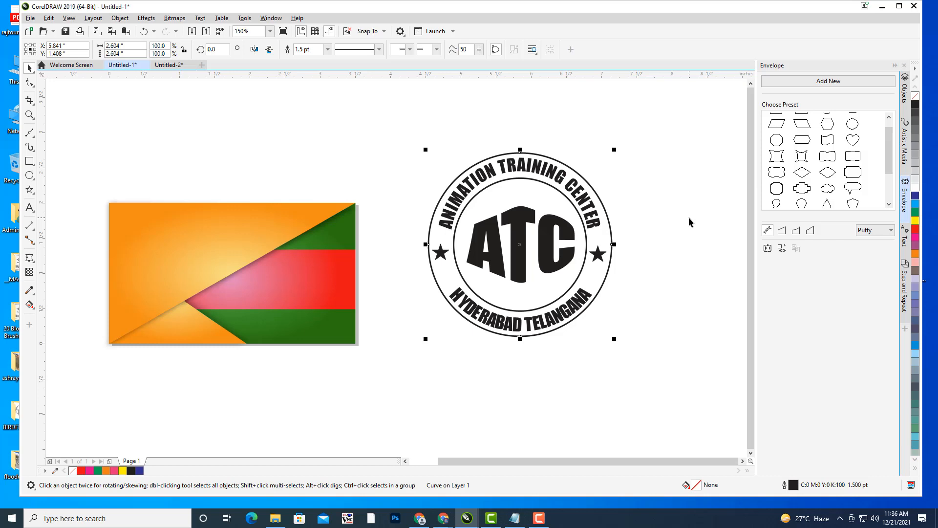
pyautogui.click(607, 211)
pyautogui.click(606, 213)
pyautogui.click(120, 18)
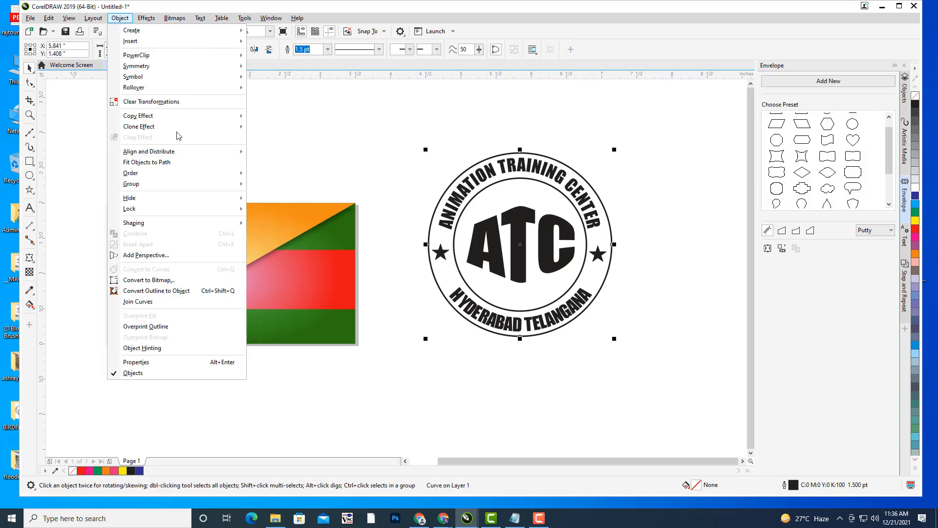
pyautogui.click(181, 290)
# - Convert the inner ring's outline into a filled object as well
pyautogui.click(635, 142)
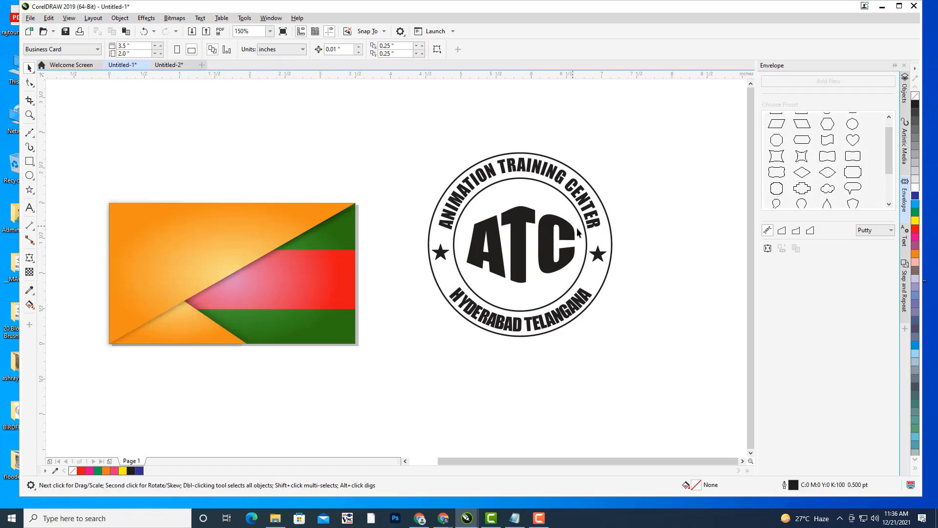
pyautogui.click(586, 237)
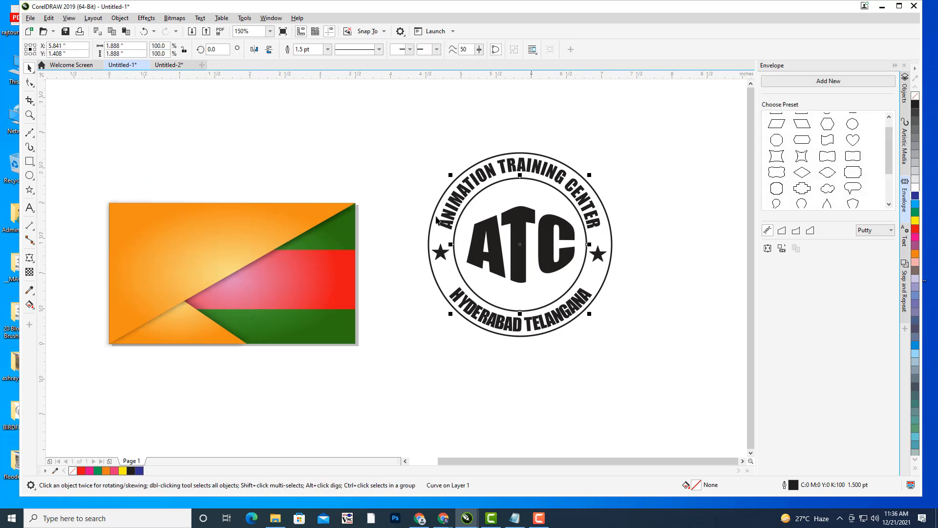
pyautogui.click(126, 20)
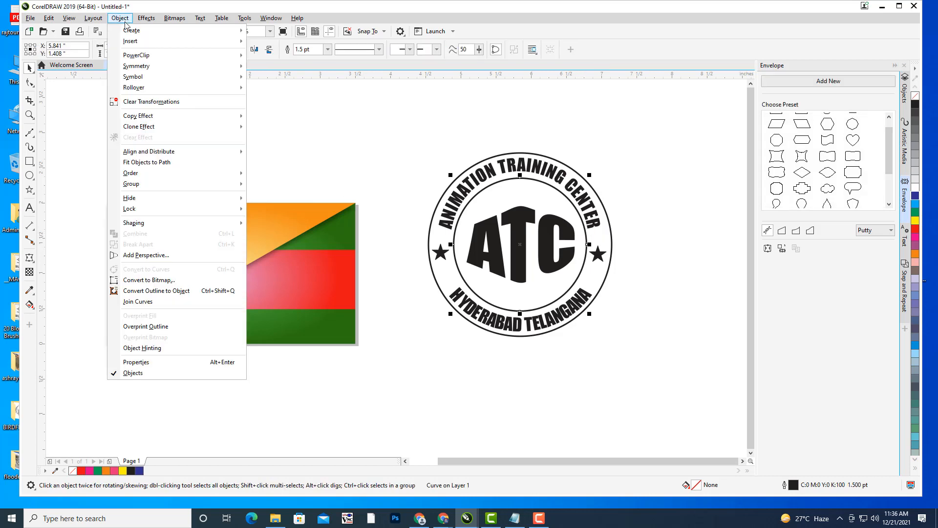
pyautogui.click(197, 292)
pyautogui.click(406, 109)
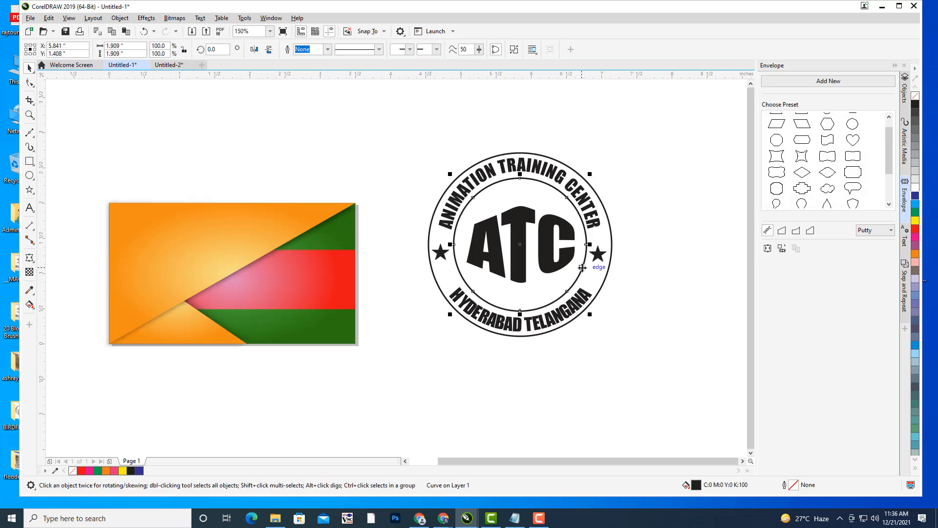
# - Fill both the right and left stars dark blue
pyautogui.click(599, 255)
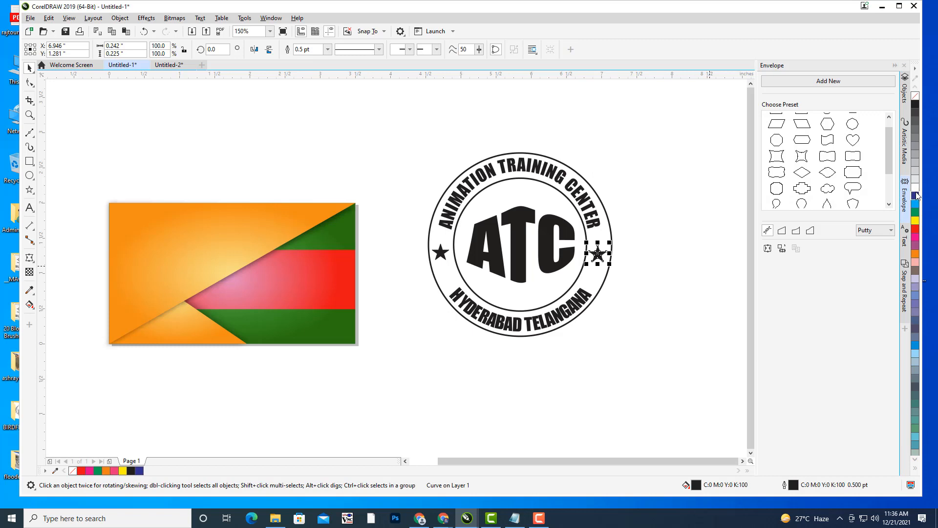
pyautogui.click(915, 195)
pyautogui.click(442, 253)
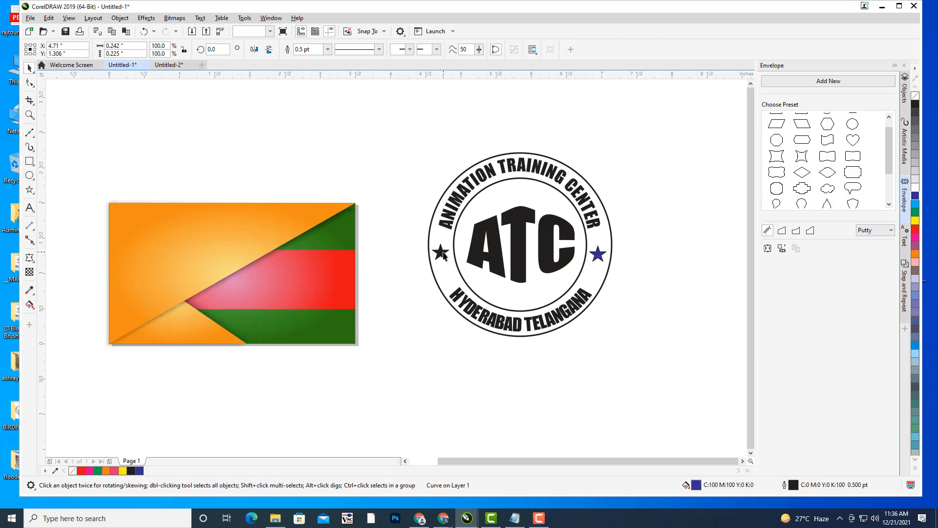
pyautogui.click(915, 195)
# - Colour the ANIMATION TRAINING CENTER text, ATC letters and outer ring dark blue
pyautogui.click(464, 193)
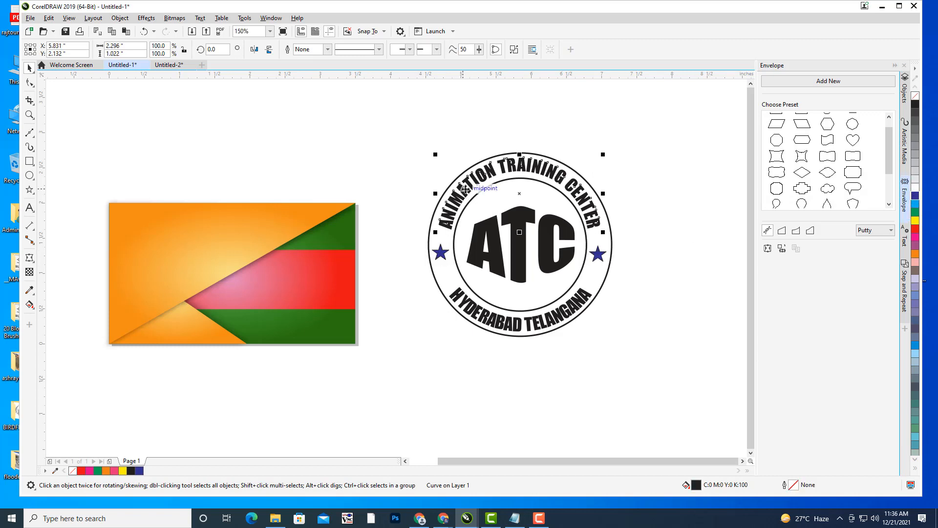
pyautogui.click(915, 195)
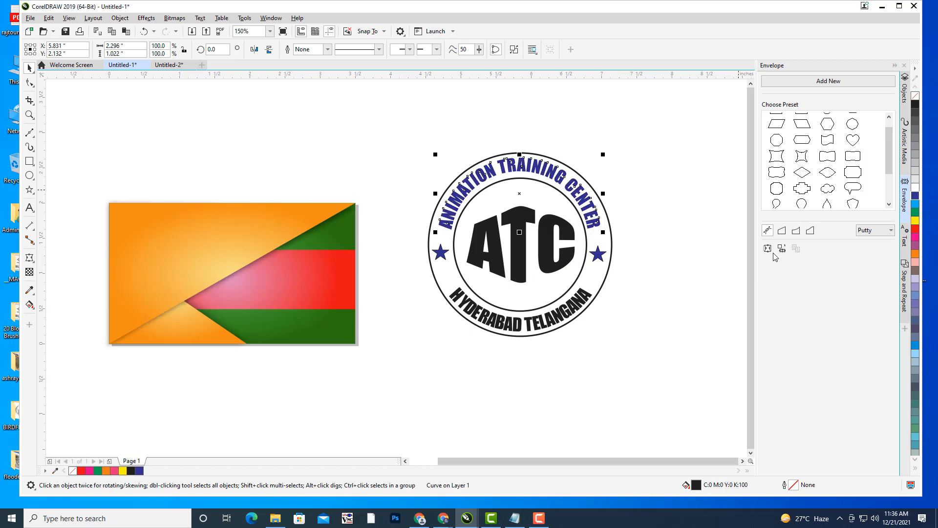
pyautogui.click(527, 215)
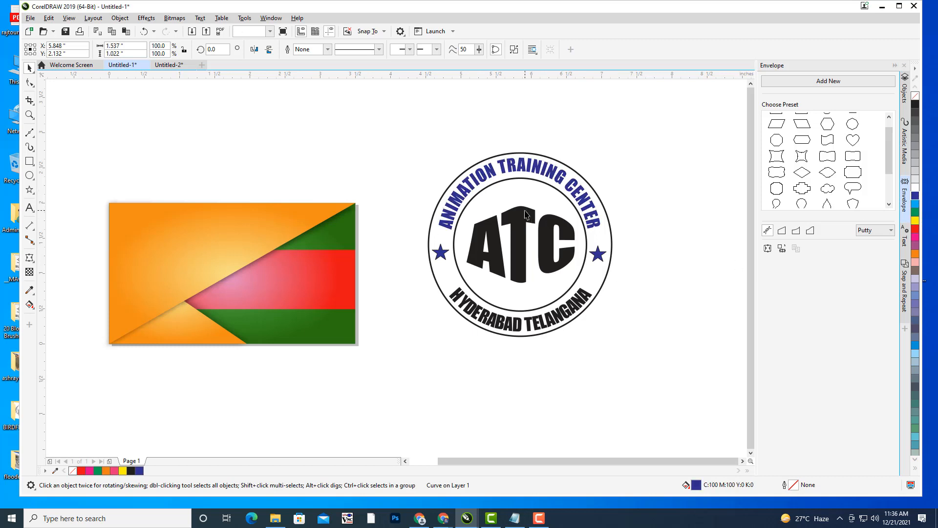
pyautogui.click(915, 195)
pyautogui.click(616, 232)
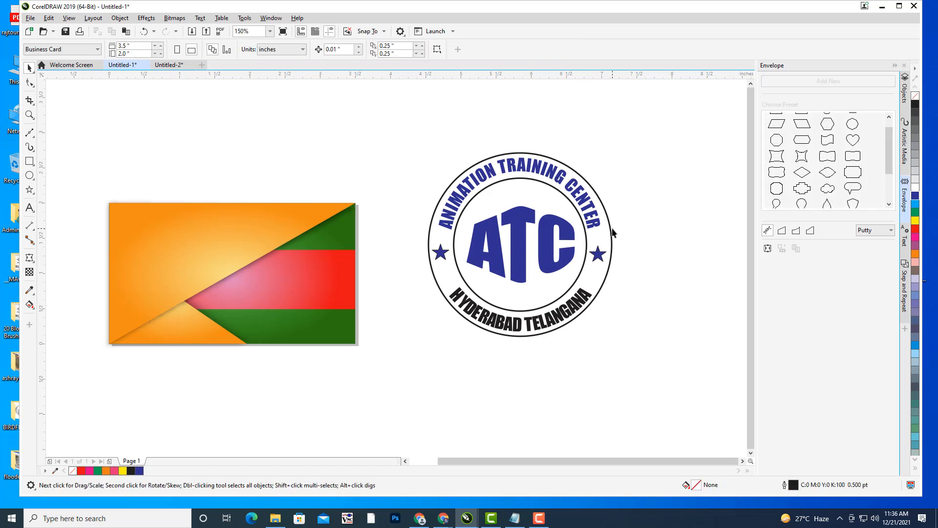
pyautogui.click(612, 233)
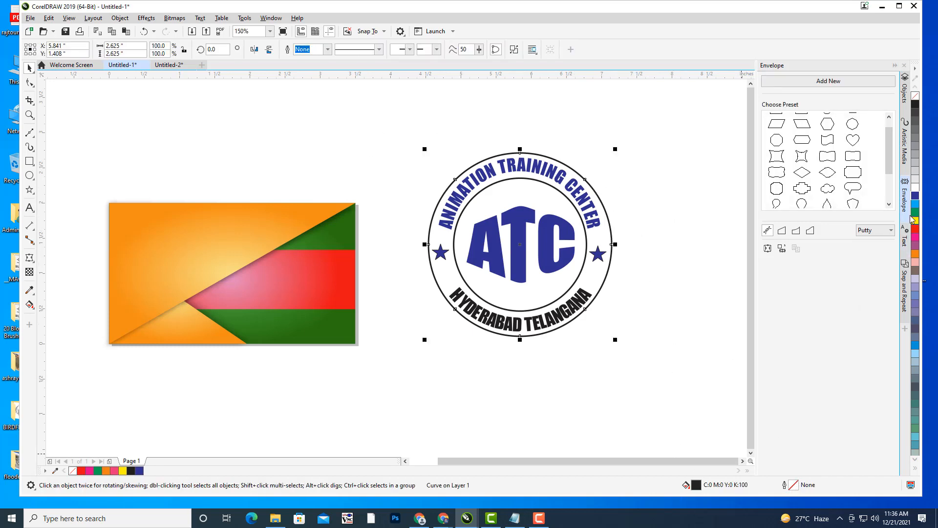
pyautogui.click(915, 196)
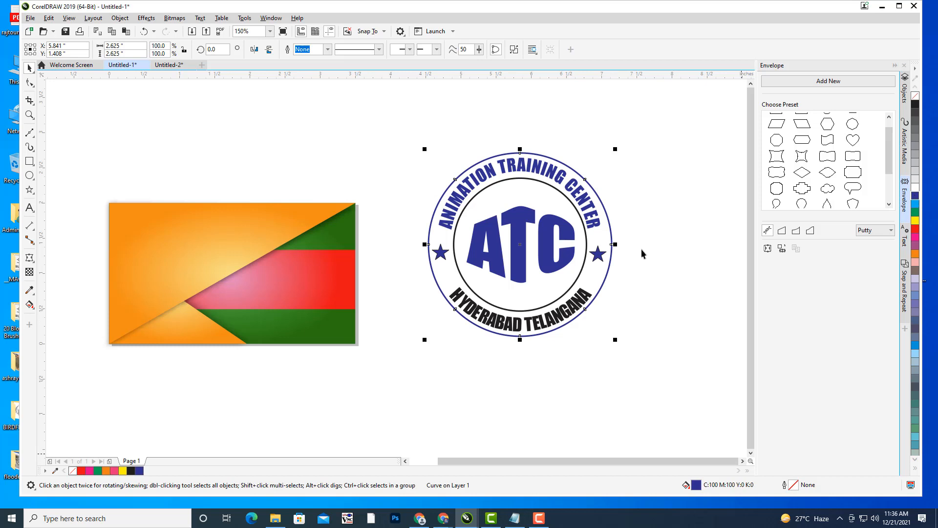
# - Colour the HYDERABAD TELANGANA text dark blue and group the badge's seven parts
pyautogui.click(583, 275)
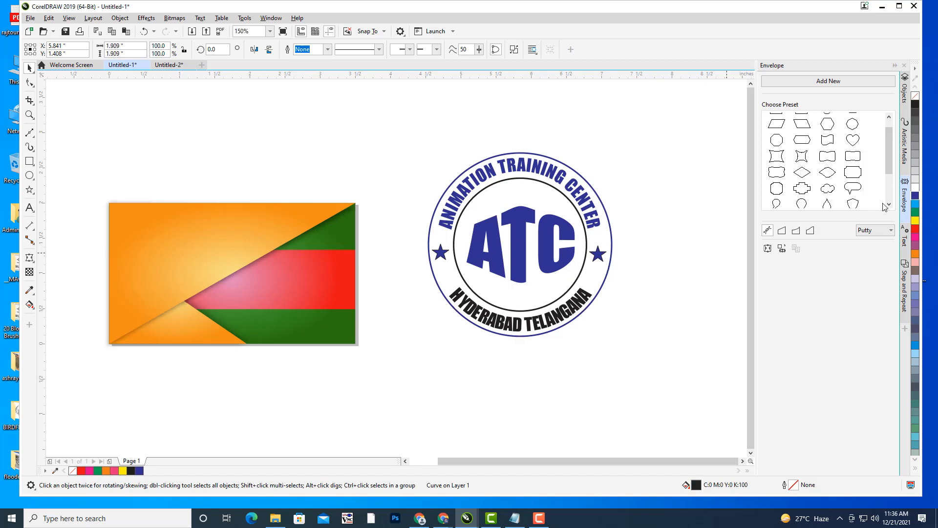
pyautogui.click(668, 186)
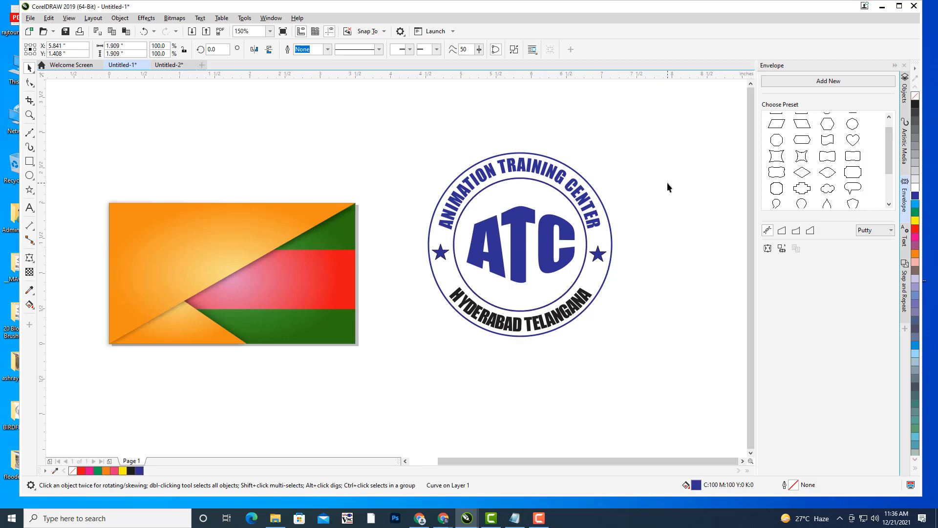
pyautogui.click(537, 322)
pyautogui.click(915, 196)
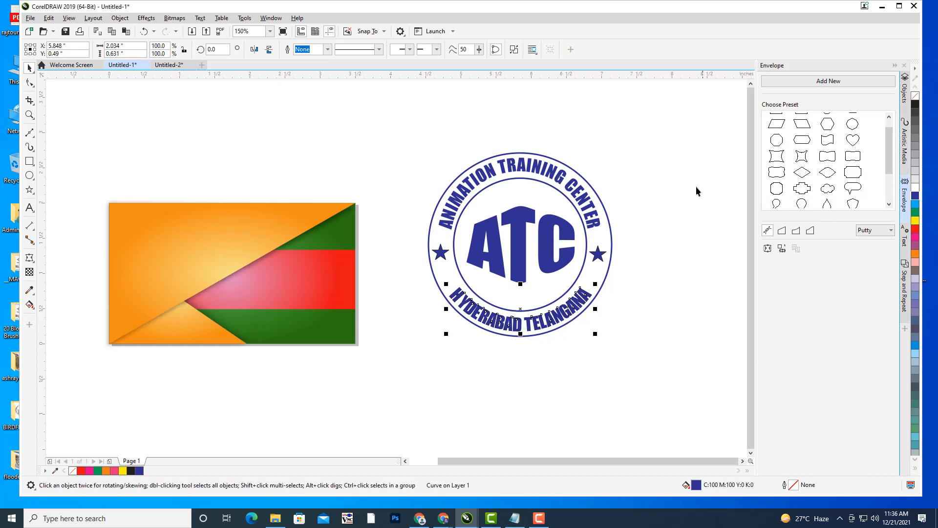
pyautogui.click(364, 278)
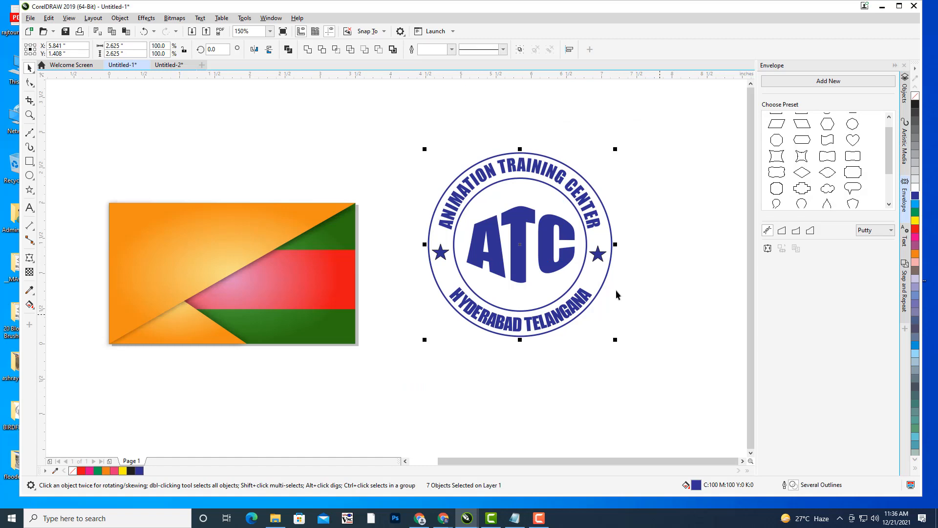
pyautogui.hotkey('ctrl', 'g')
# - Move the badge onto the card and shrink it to a third near the top-left corner
pyautogui.moveTo(618, 279); pyautogui.dragTo(659, 287)
pyautogui.moveTo(557, 239); pyautogui.dragTo(194, 245)
pyautogui.moveTo(288, 165); pyautogui.dragTo(310, 217)
pyautogui.moveTo(426, 206); pyautogui.dragTo(531, 191)
pyautogui.moveTo(381, 241); pyautogui.dragTo(369, 226)
# - Shrink the badge to about 0.44 inches, tuck it into the corner, then enlarge to 0.53
pyautogui.scroll(1, 390, 198)
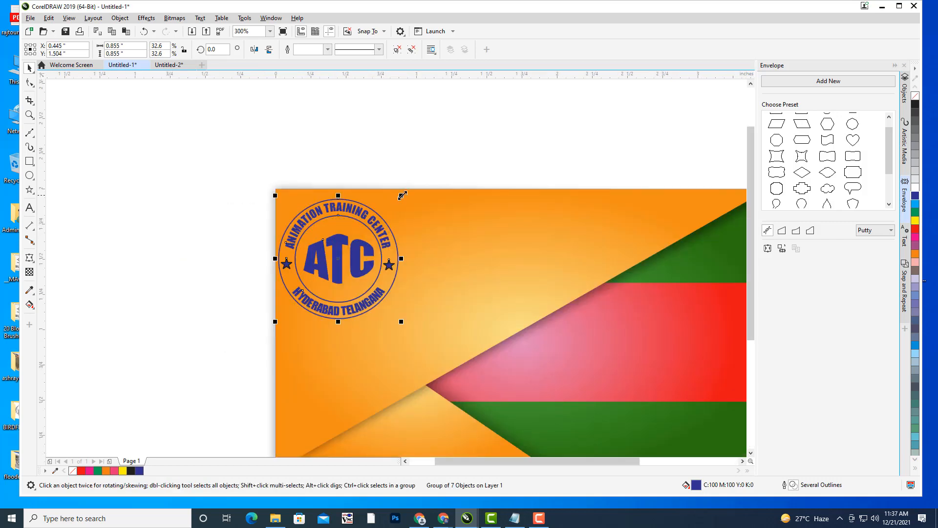
pyautogui.moveTo(402, 195); pyautogui.dragTo(373, 225)
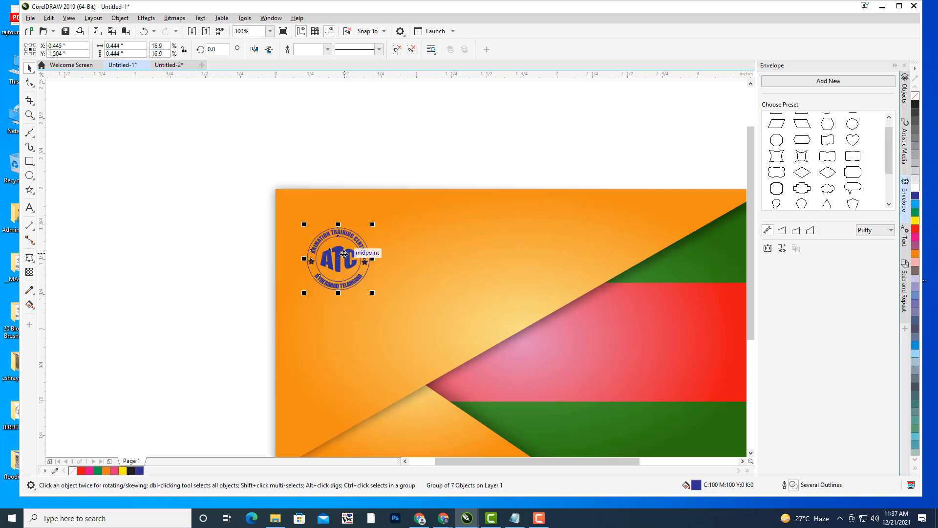
pyautogui.moveTo(344, 254); pyautogui.dragTo(335, 232)
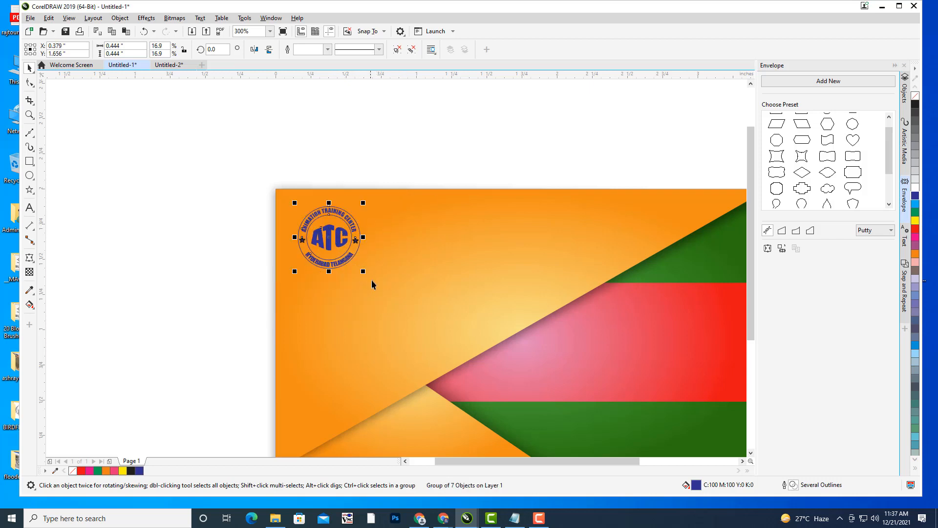
pyautogui.moveTo(364, 272); pyautogui.dragTo(370, 276)
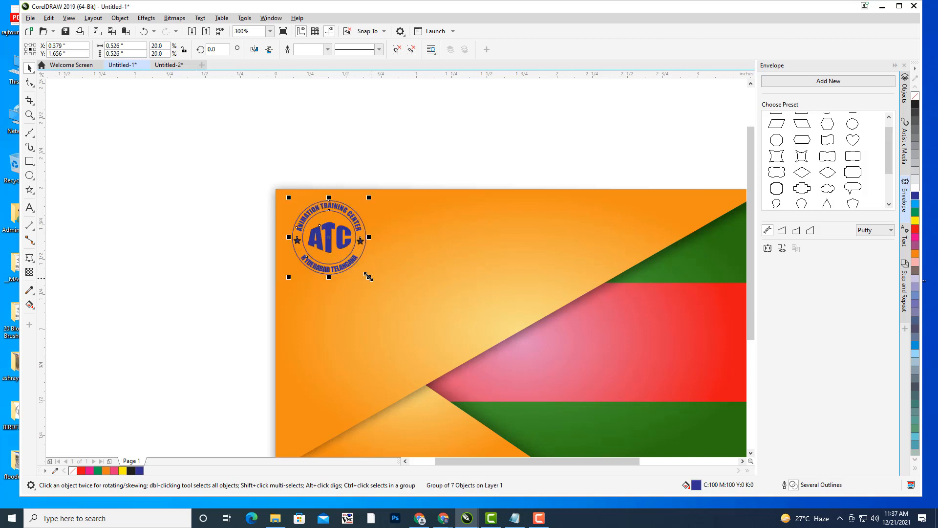
pyautogui.click(382, 142)
pyautogui.scroll(-1, 448, 195)
pyautogui.moveTo(447, 200); pyautogui.dragTo(402, 205)
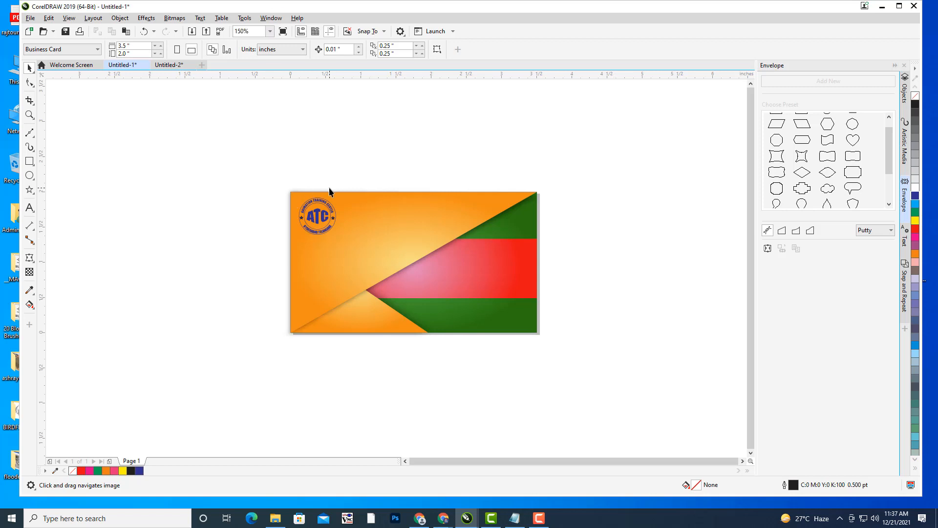
# - Enlarge the grouped badge to about 0.61 inches in the card's top-left corner
pyautogui.scroll(1, 329, 189)
pyautogui.click(330, 231)
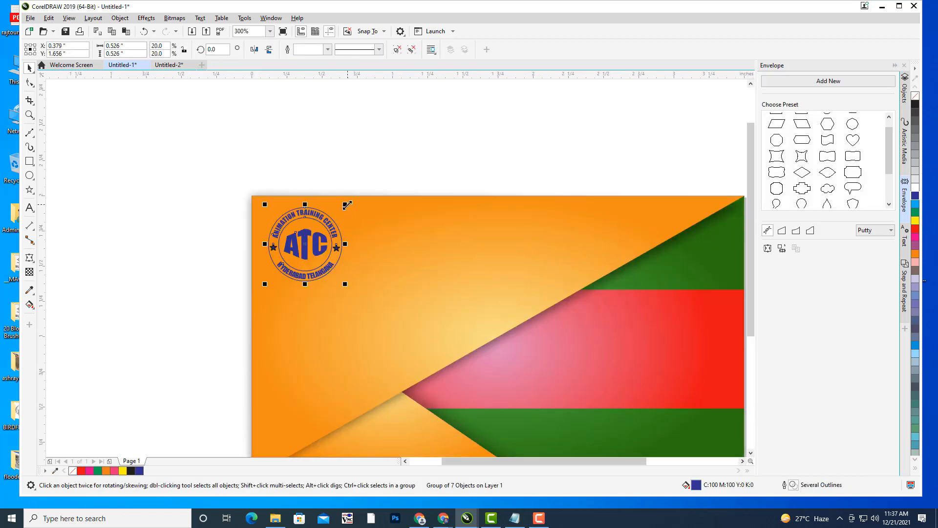
pyautogui.moveTo(347, 204); pyautogui.dragTo(352, 197)
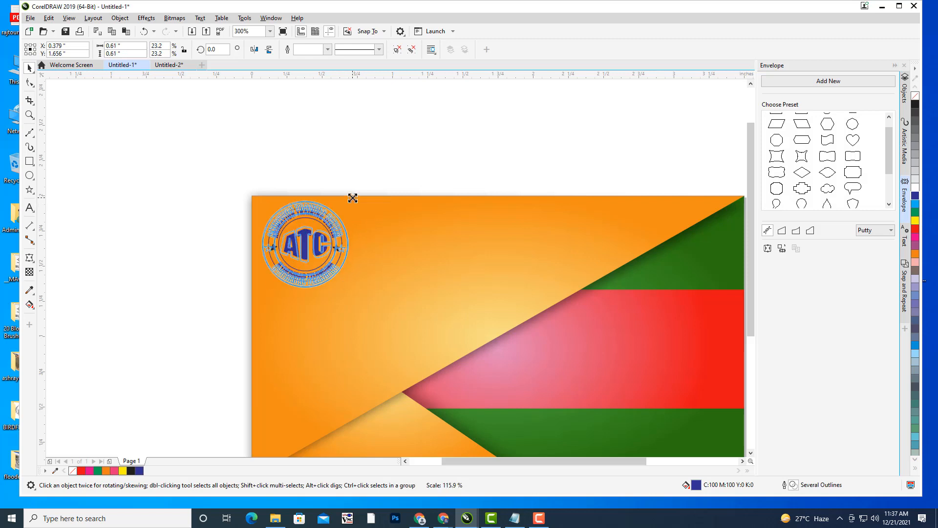
pyautogui.moveTo(352, 198); pyautogui.dragTo(353, 197)
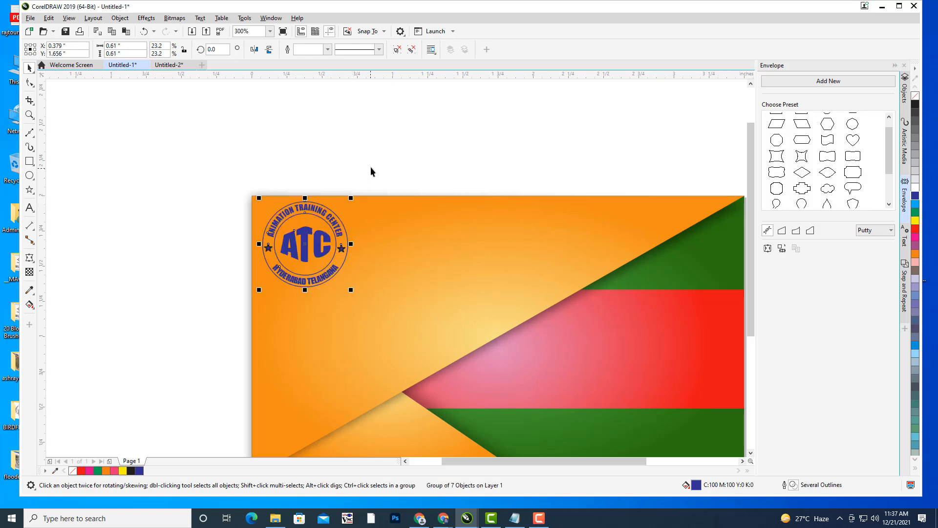
pyautogui.click(372, 166)
pyautogui.scroll(-1, 440, 167)
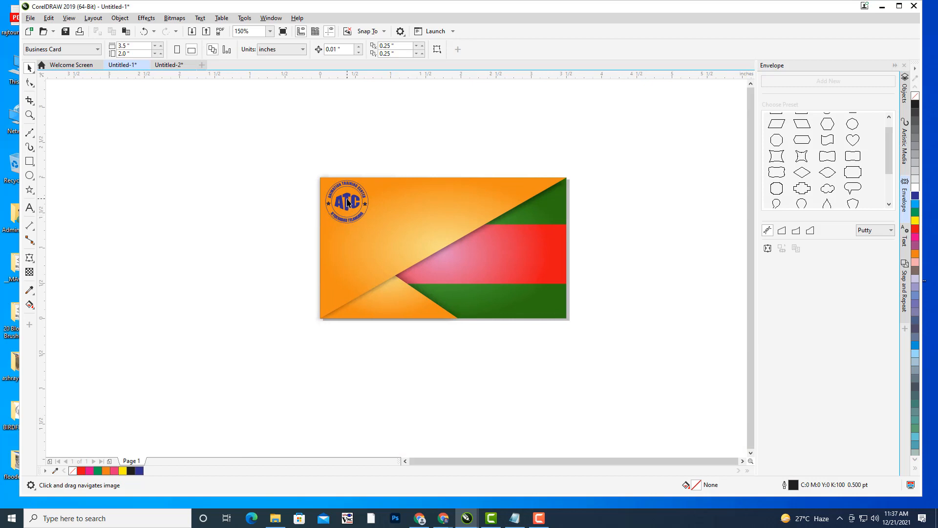
pyautogui.click(348, 203)
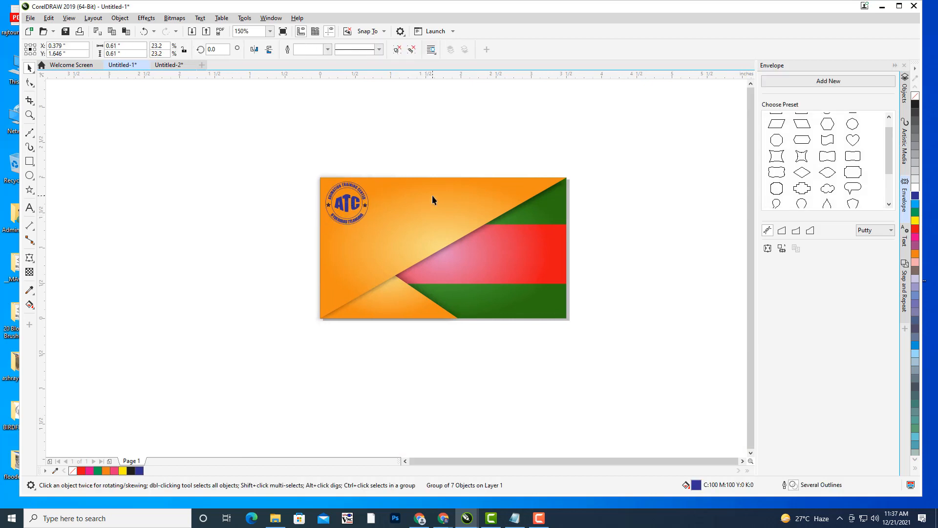
pyautogui.click(424, 154)
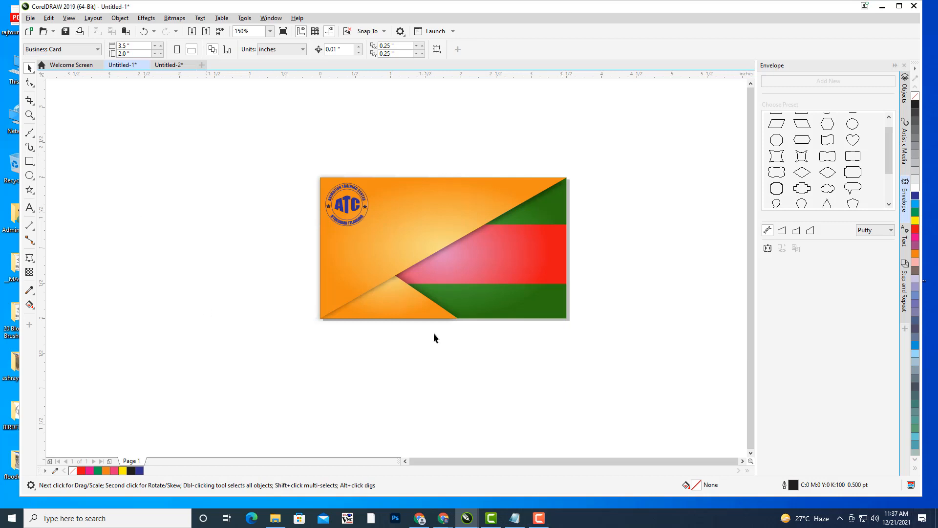
pyautogui.scroll(2, 467, 210)
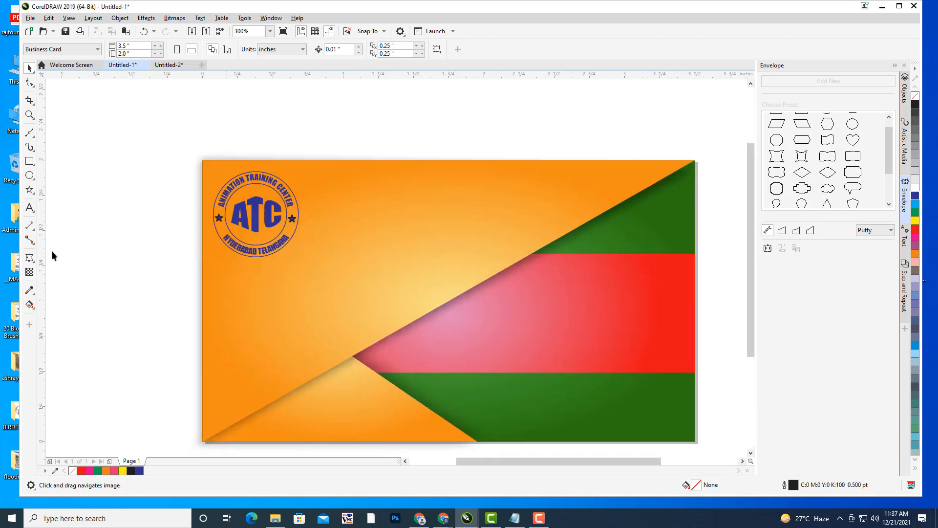
# - Type the heading 'ANIMATION TRAINING CENTER' near the card's top edge
pyautogui.click(30, 208)
pyautogui.click(340, 202)
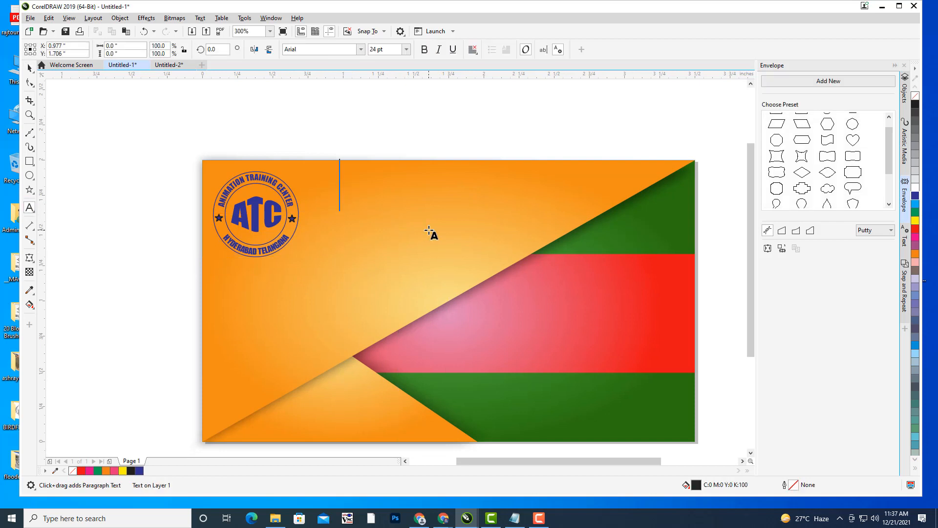
pyautogui.write('ANIMATIO')
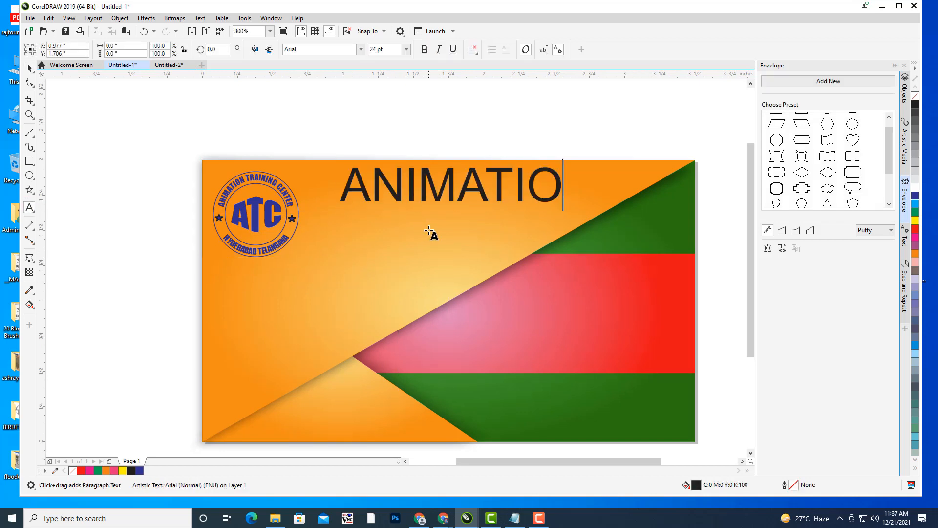
pyautogui.write('N TRAINING')
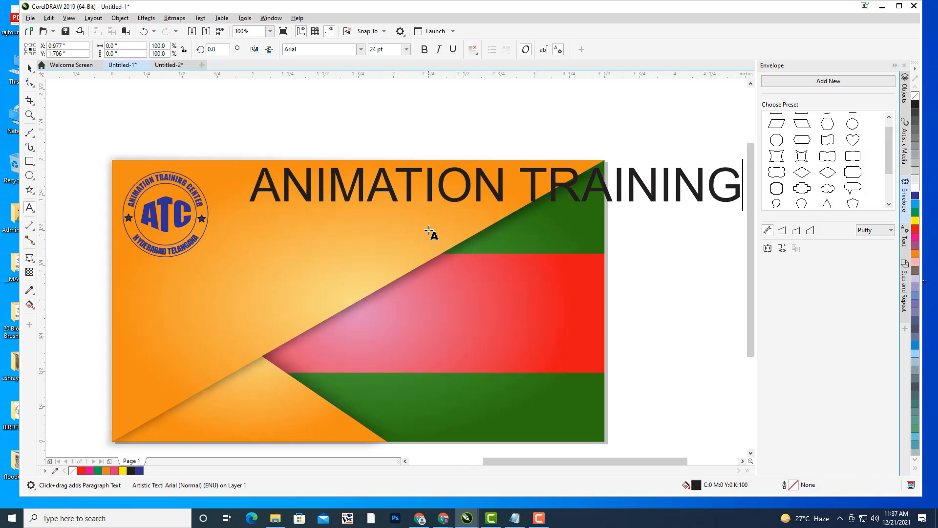
pyautogui.write(' CE')
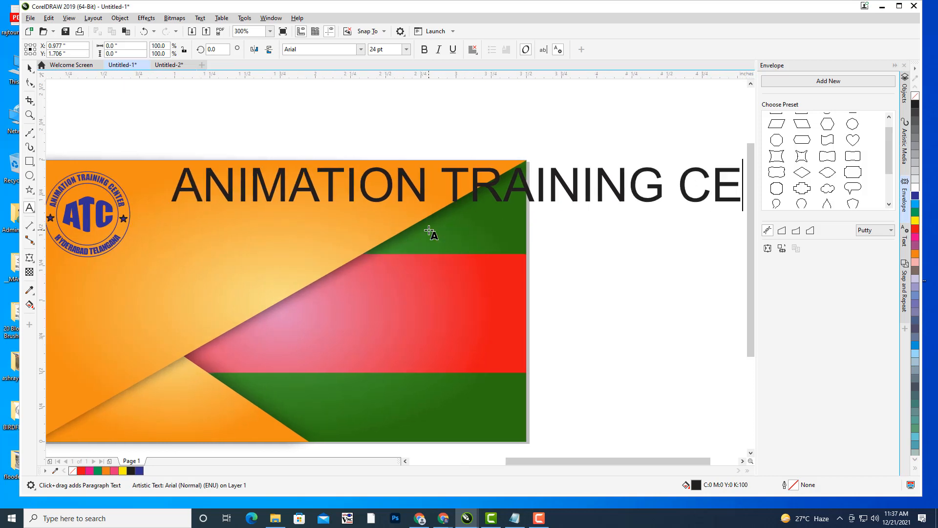
pyautogui.write('NTER')
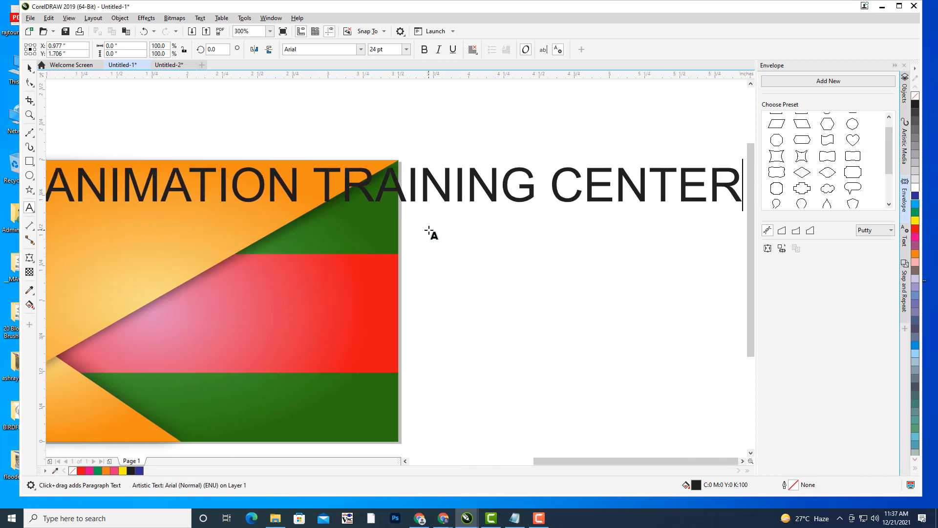
pyautogui.scroll(-1, 413, 176)
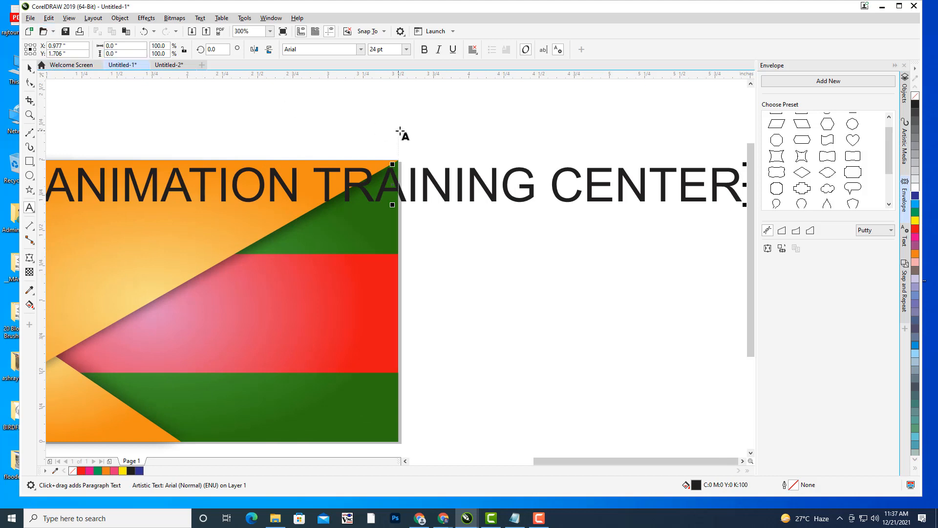
pyautogui.scroll(-2, 403, 134)
pyautogui.scroll(1, 419, 139)
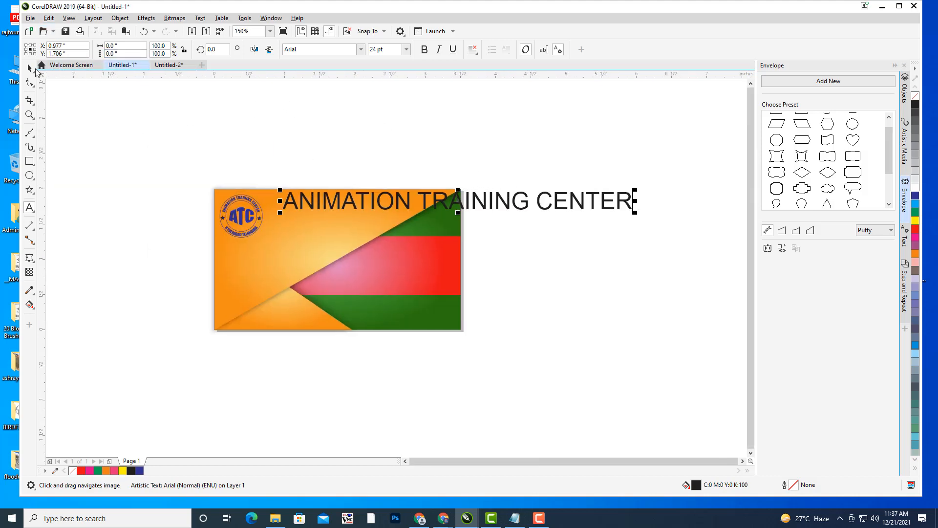
pyautogui.hotkey('ctrl', 'space')
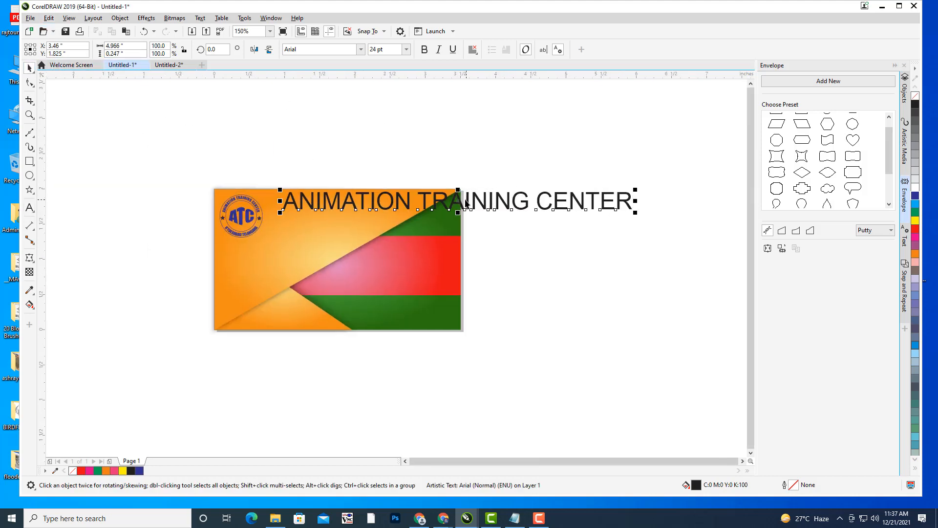
# - Move the heading onto the card and set its font to Impact
pyautogui.moveTo(456, 201); pyautogui.dragTo(409, 215)
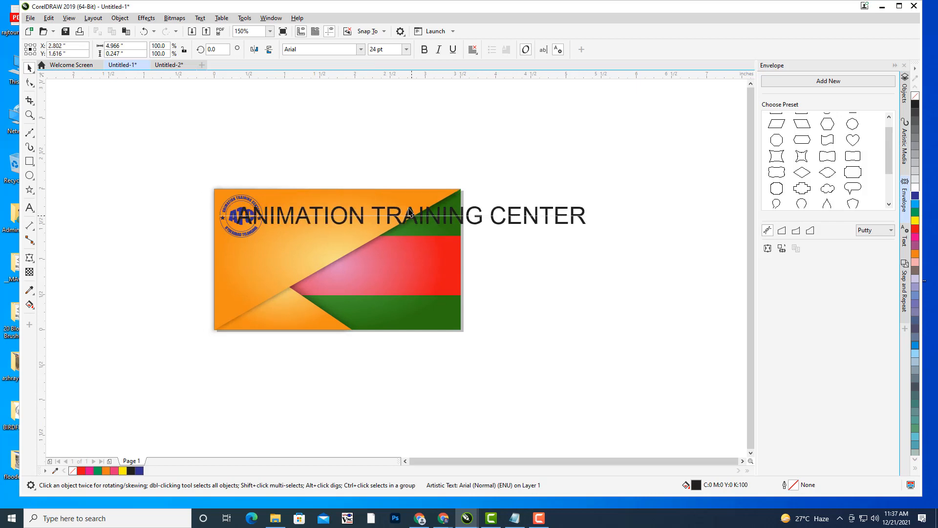
pyautogui.write('Impact')
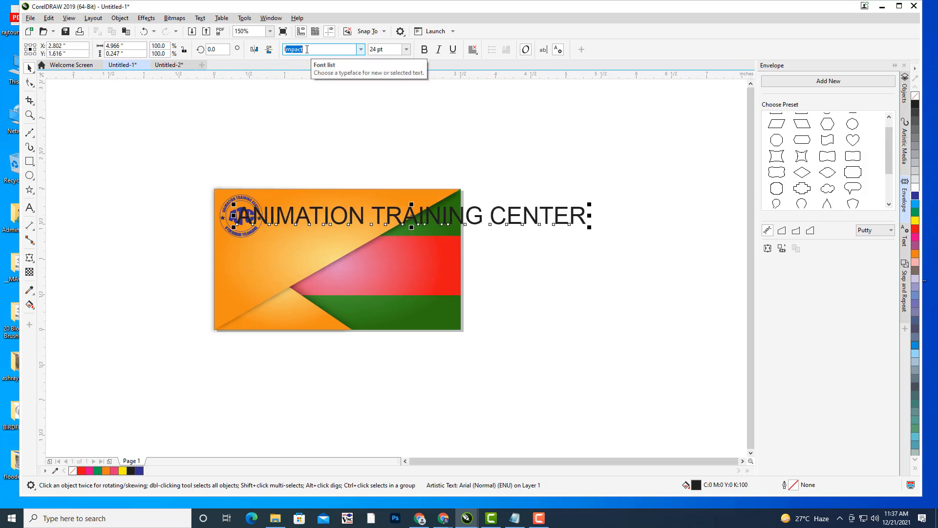
pyautogui.press('Return')
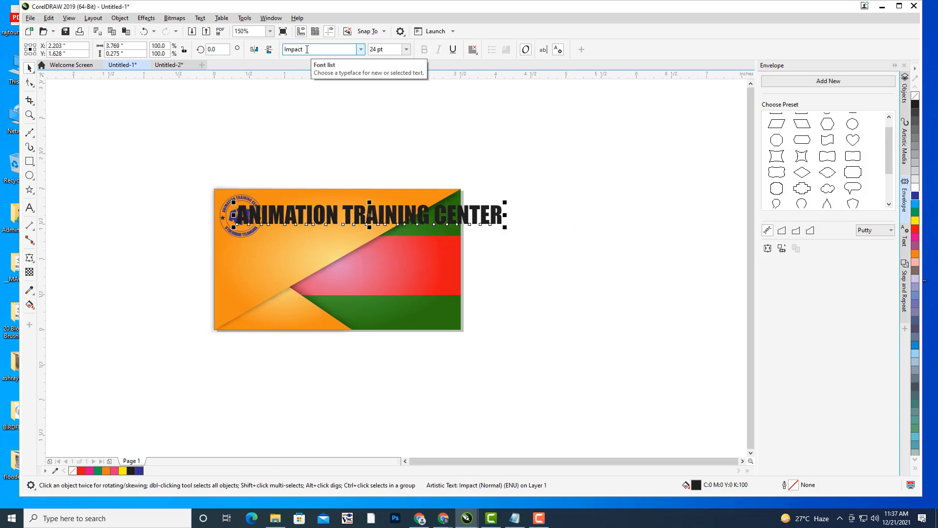
# - Scale the heading down to about 75% and place it beside the ATC logo
pyautogui.moveTo(488, 272); pyautogui.dragTo(566, 265)
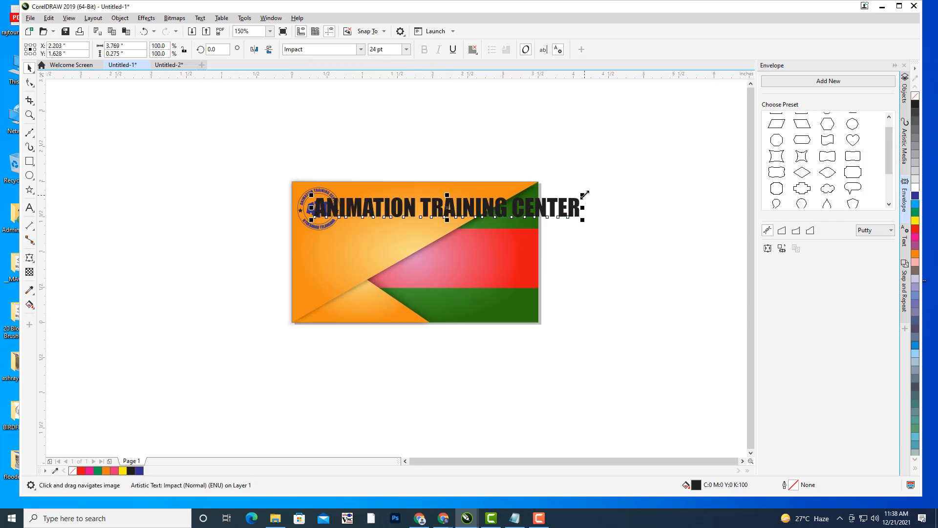
pyautogui.moveTo(585, 195); pyautogui.dragTo(614, 238)
pyautogui.moveTo(486, 230); pyautogui.dragTo(430, 248)
pyautogui.scroll(2, 471, 201)
pyautogui.moveTo(575, 230); pyautogui.dragTo(535, 238)
pyautogui.moveTo(460, 244); pyautogui.dragTo(424, 243)
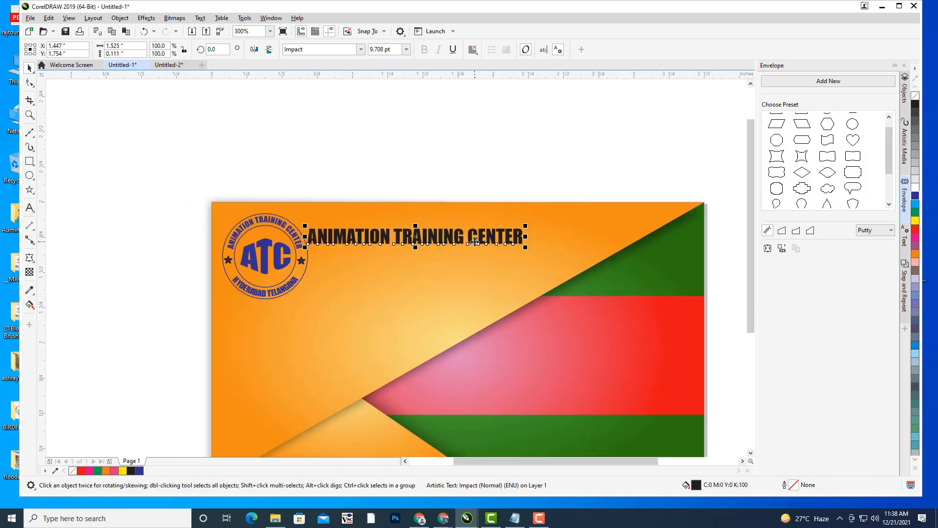
# - Make the heading white, shrink it to about 81% and nudge it toward the logo
pyautogui.click(916, 189)
pyautogui.click(398, 235)
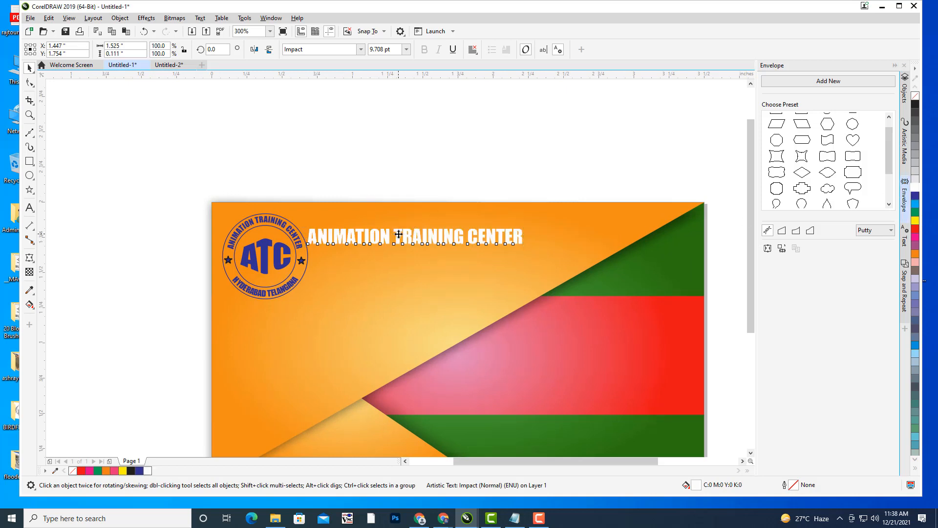
pyautogui.click(420, 180)
pyautogui.click(404, 233)
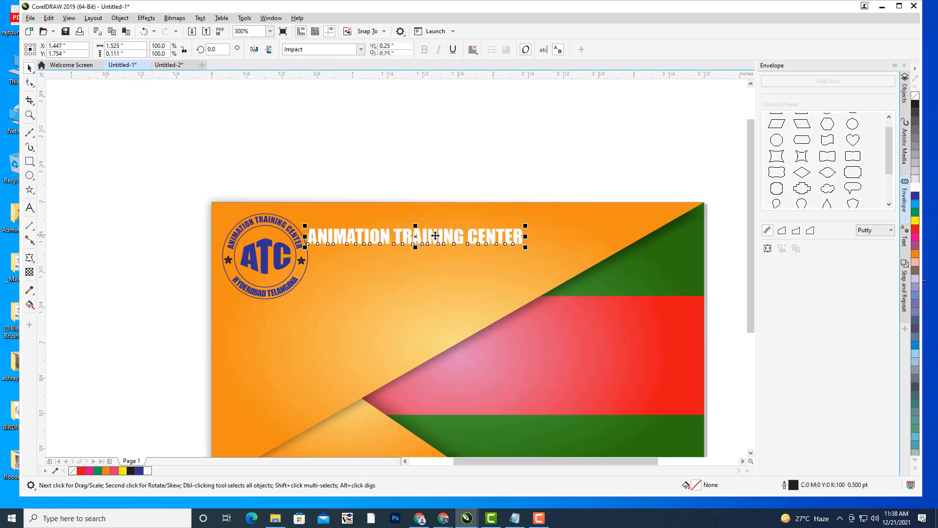
pyautogui.moveTo(526, 223); pyautogui.dragTo(515, 225)
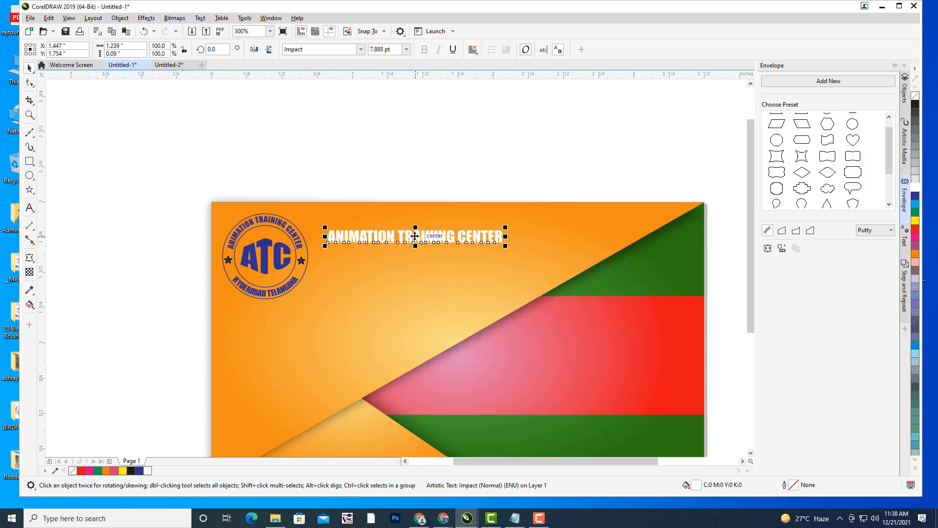
pyautogui.moveTo(415, 239); pyautogui.dragTo(400, 240)
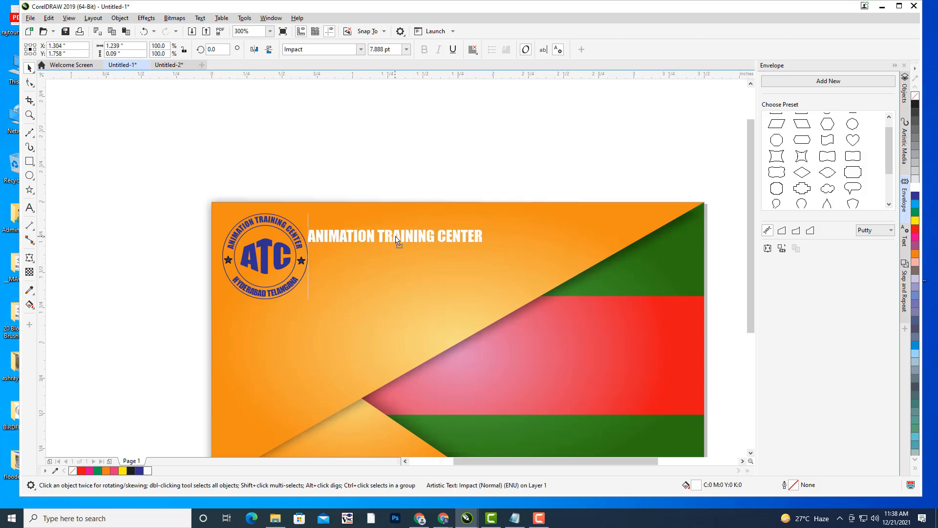
pyautogui.click(410, 181)
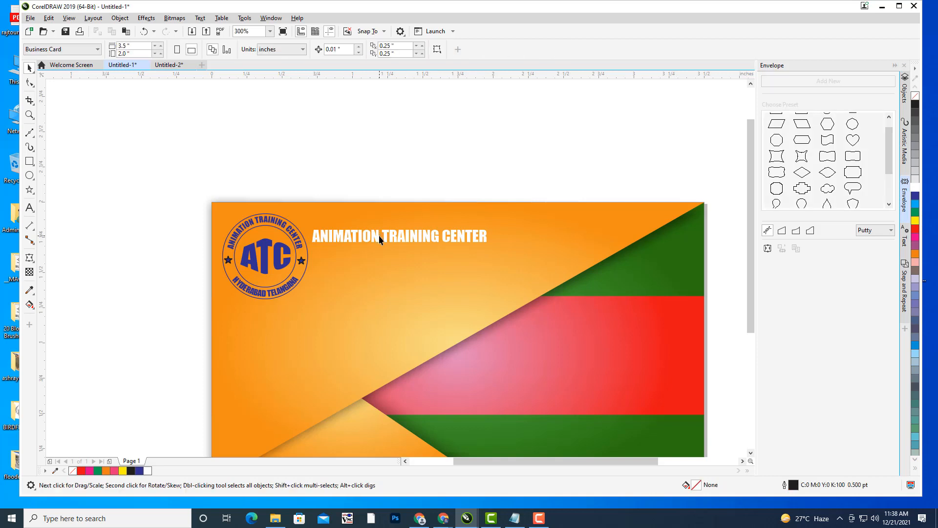
pyautogui.click(348, 241)
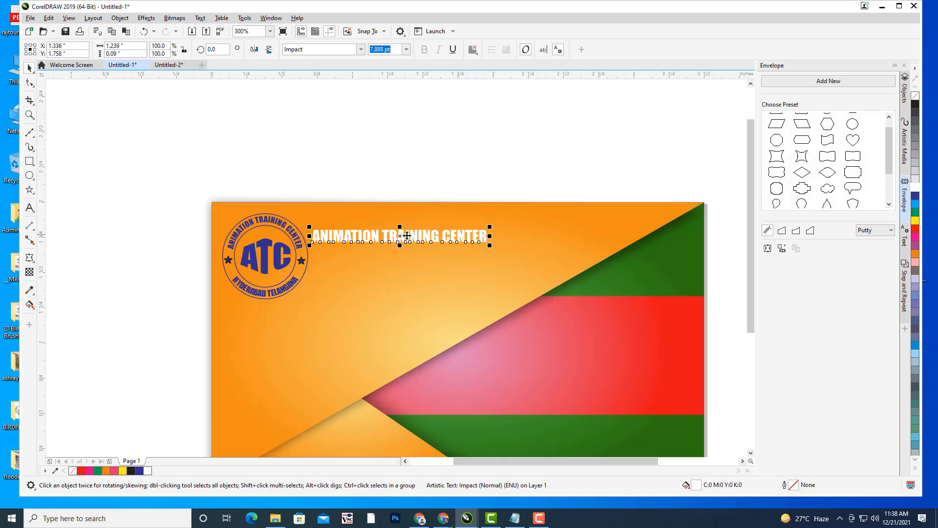
pyautogui.click(32, 139)
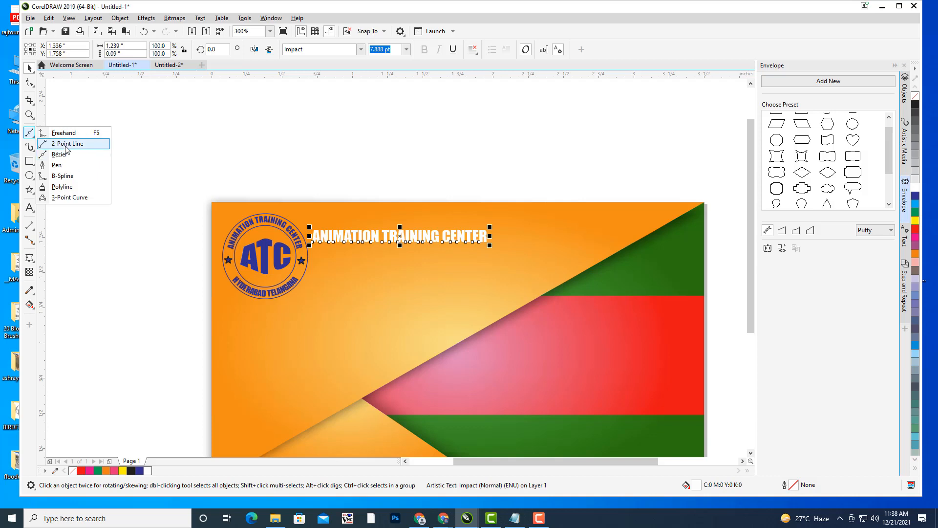
# - Draw a straight 2-point line under the ANIMATION TRAINING CENTER heading
pyautogui.click(66, 145)
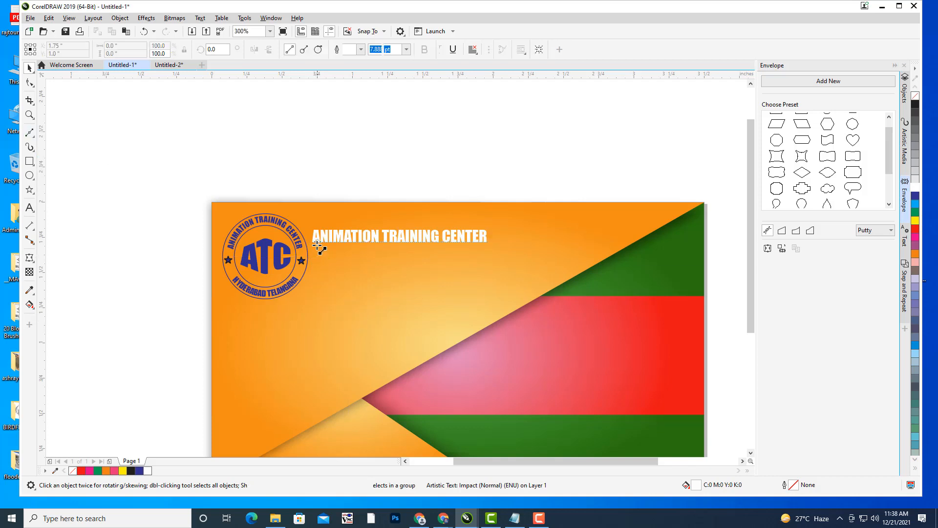
pyautogui.moveTo(315, 252); pyautogui.dragTo(489, 251)
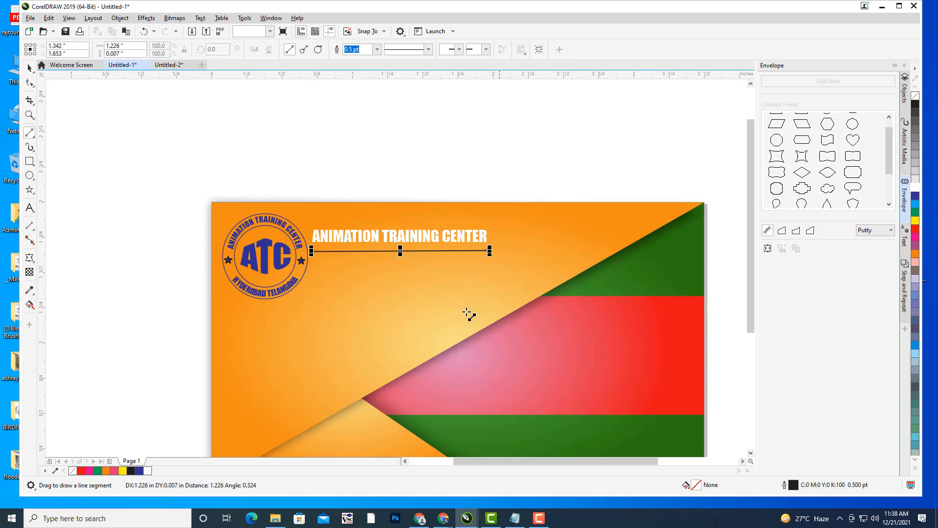
pyautogui.click(30, 68)
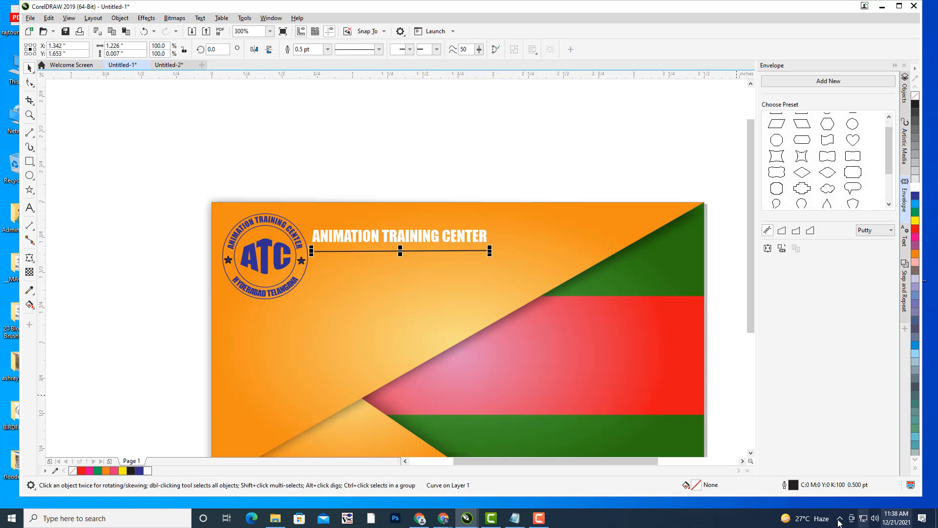
# - Give the line a near-white outline colour and 0.5 pt width
pyautogui.doubleClick(794, 486)
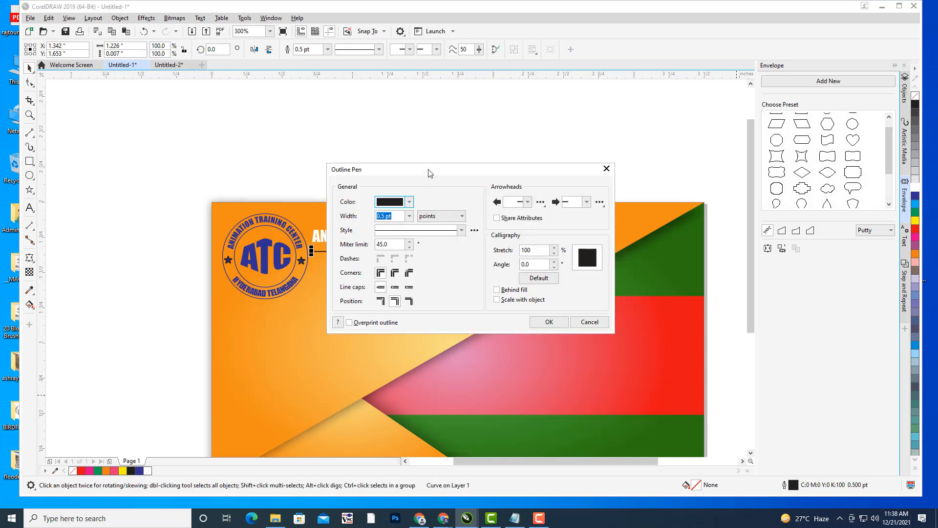
pyautogui.moveTo(430, 173); pyautogui.dragTo(638, 136)
pyautogui.click(621, 147)
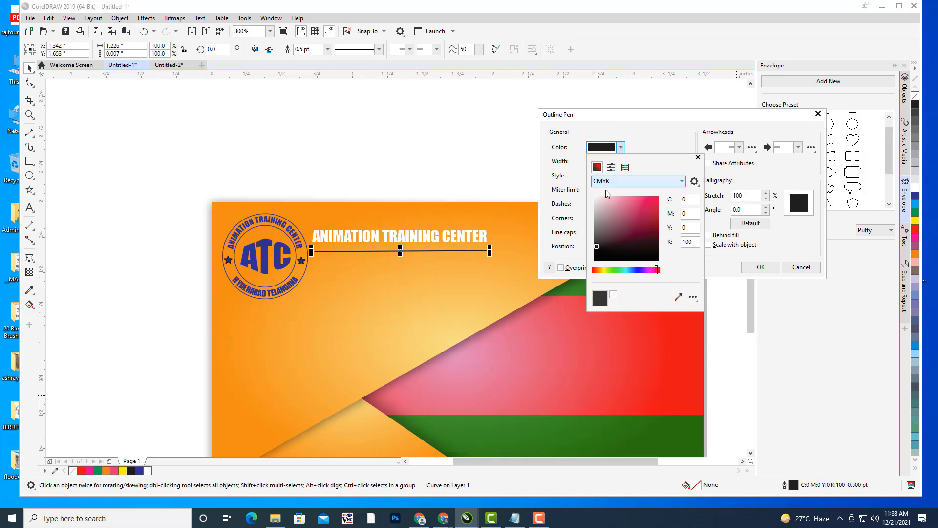
pyautogui.click(596, 198)
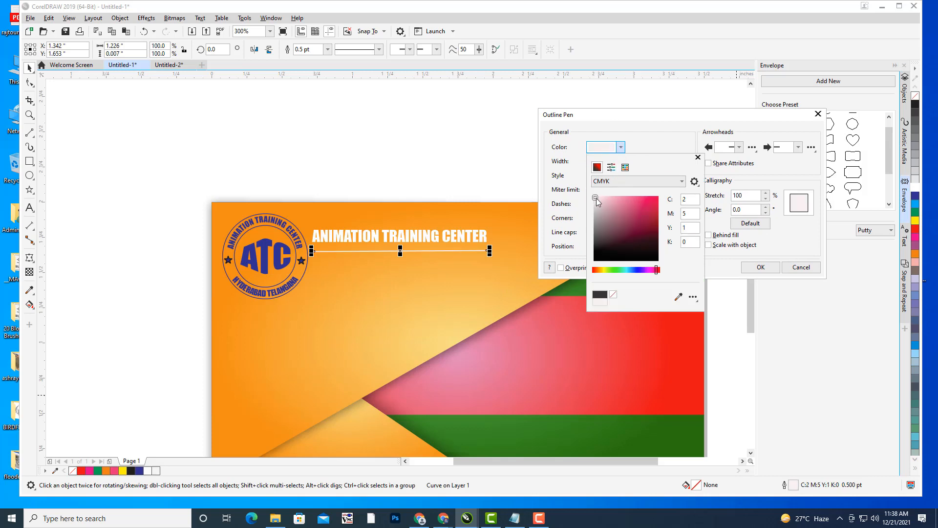
pyautogui.click(761, 269)
pyautogui.click(620, 161)
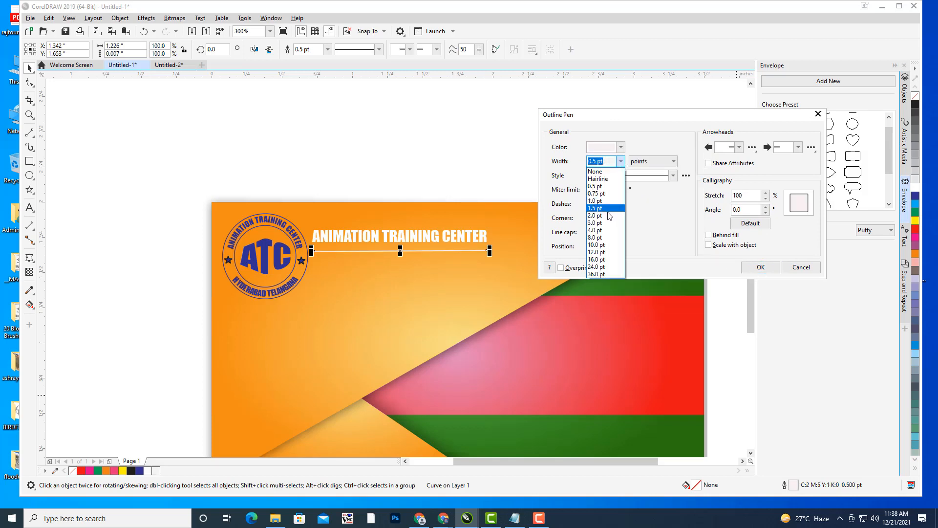
pyautogui.click(608, 217)
pyautogui.click(621, 161)
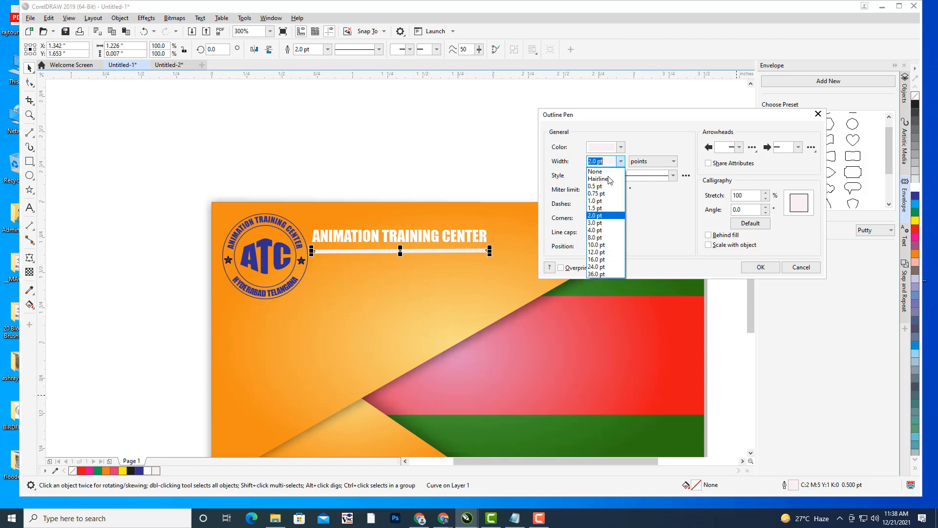
pyautogui.click(607, 184)
pyautogui.click(621, 162)
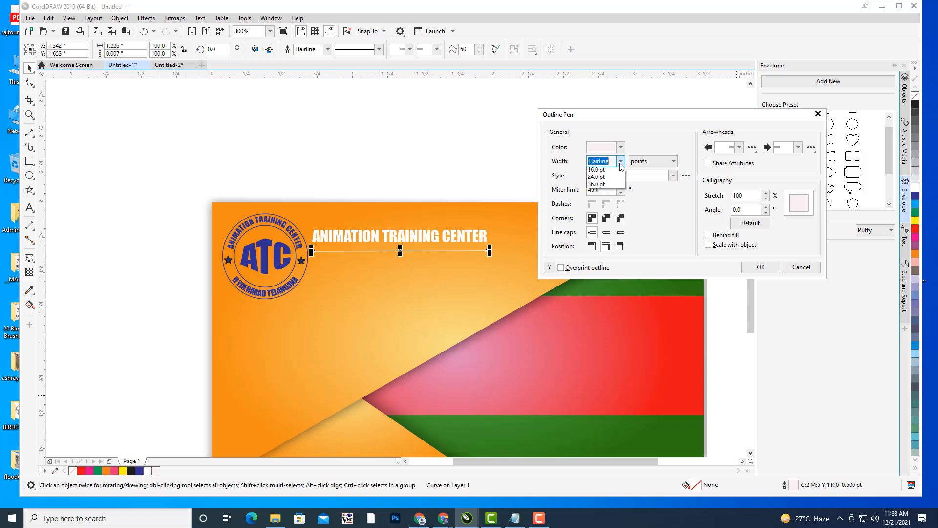
pyautogui.click(611, 196)
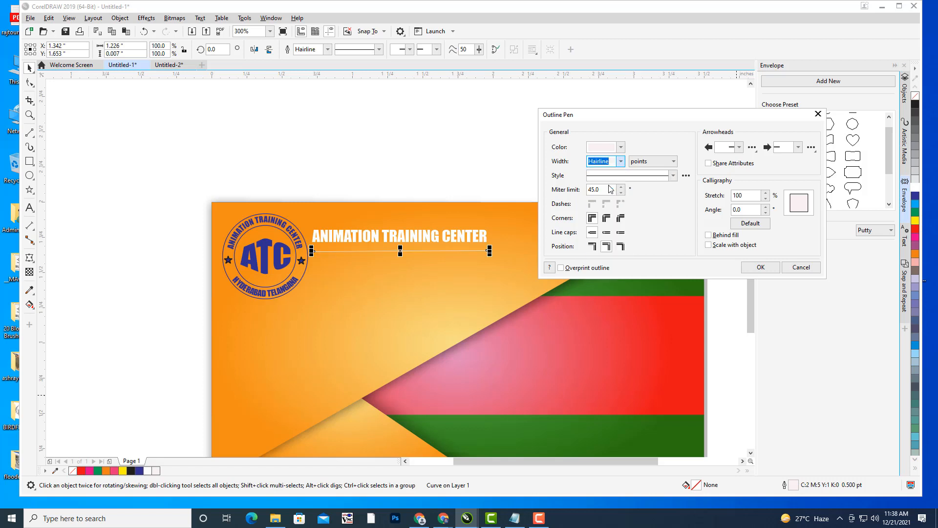
pyautogui.click(761, 266)
# - Nudge the underline up slightly to sit just beneath the heading
pyautogui.click(472, 143)
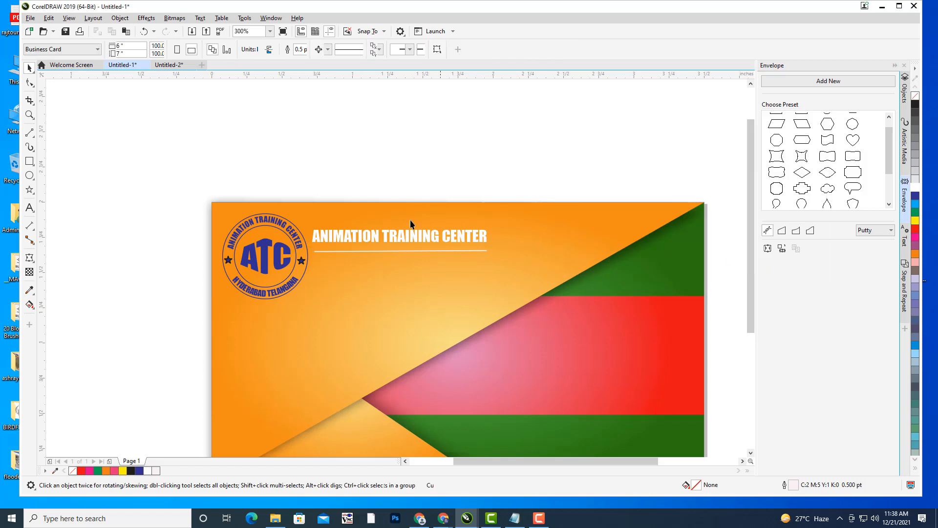
pyautogui.click(376, 250)
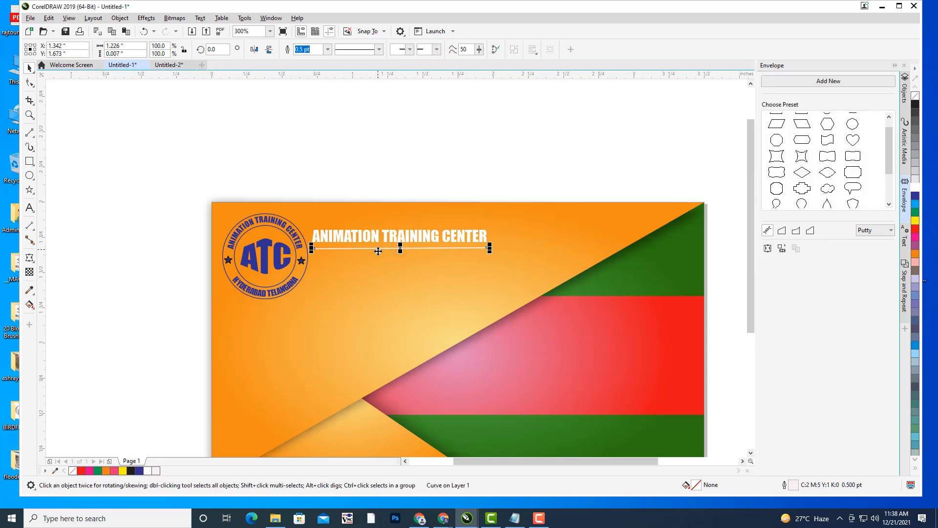
pyautogui.press('Up')
pyautogui.click(452, 150)
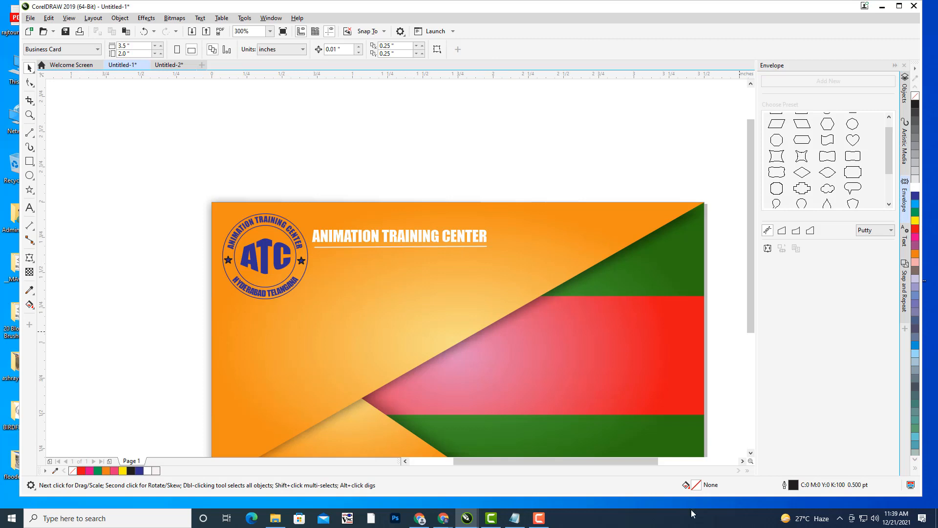
pyautogui.scroll(-2, 440, 192)
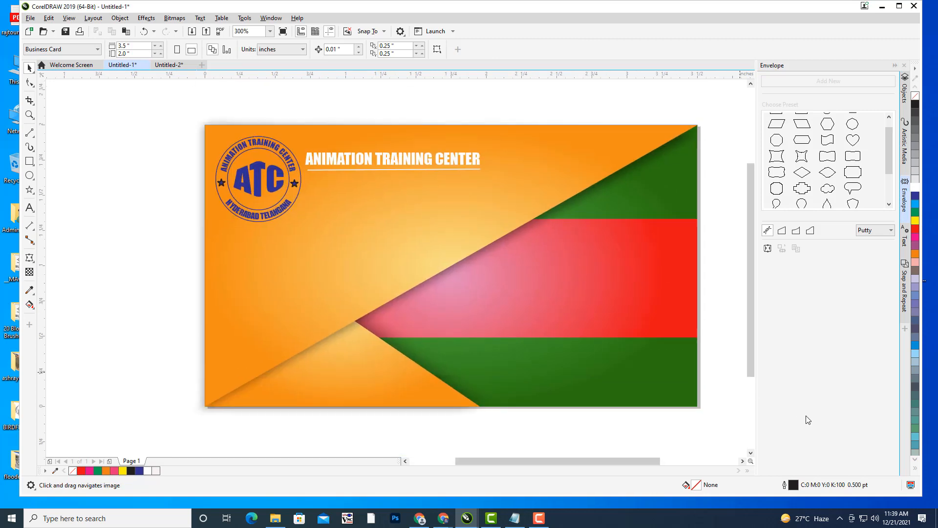
# - Add 'HYDERABAD TELANGANA' text under the heading, scaled down to about 8.8 pt
pyautogui.click(29, 208)
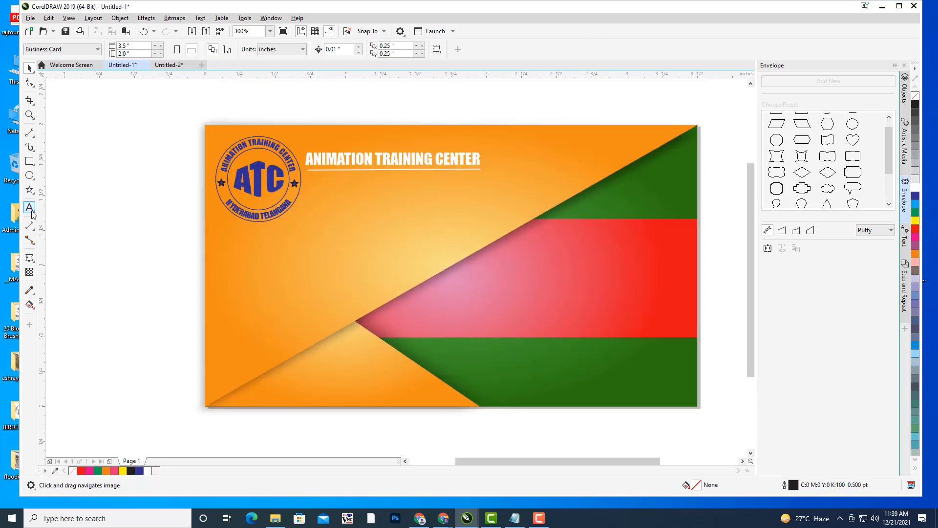
pyautogui.click(333, 207)
pyautogui.write('H')
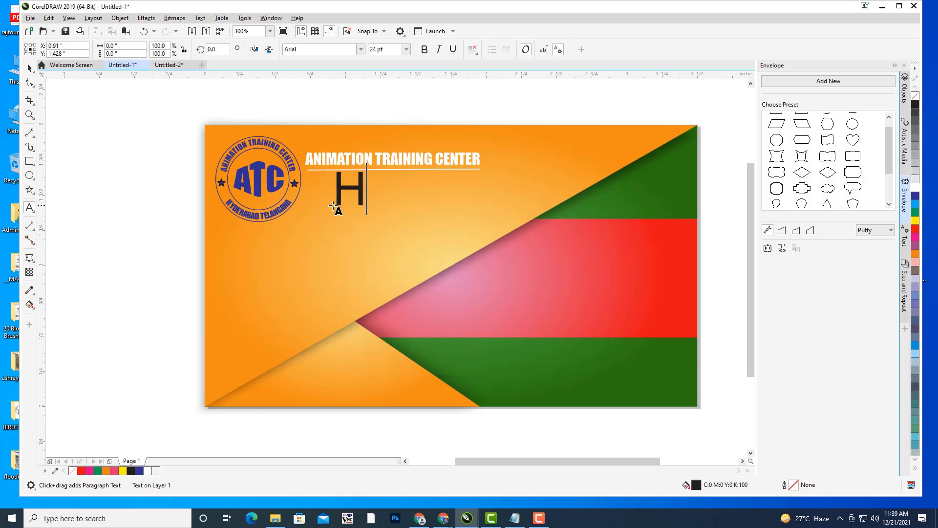
pyautogui.write('YDERABAD TELANGANA')
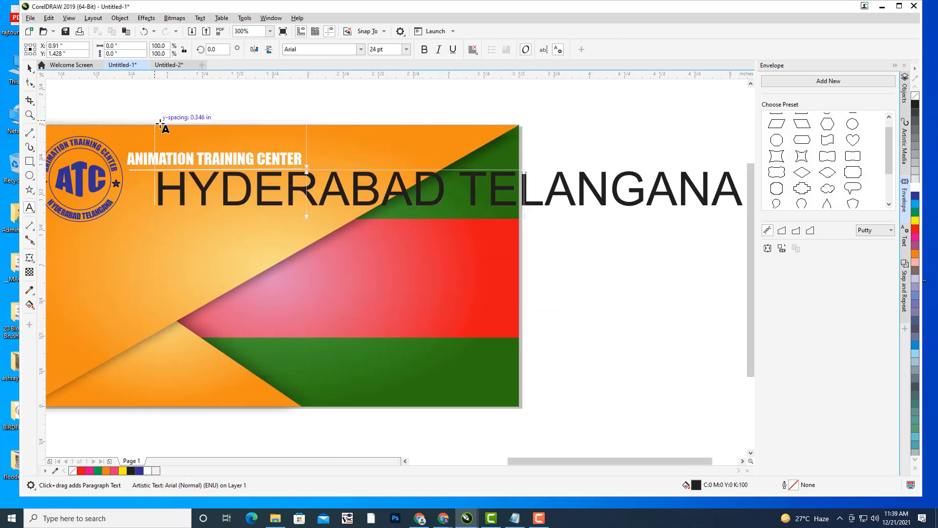
pyautogui.press('Escape')
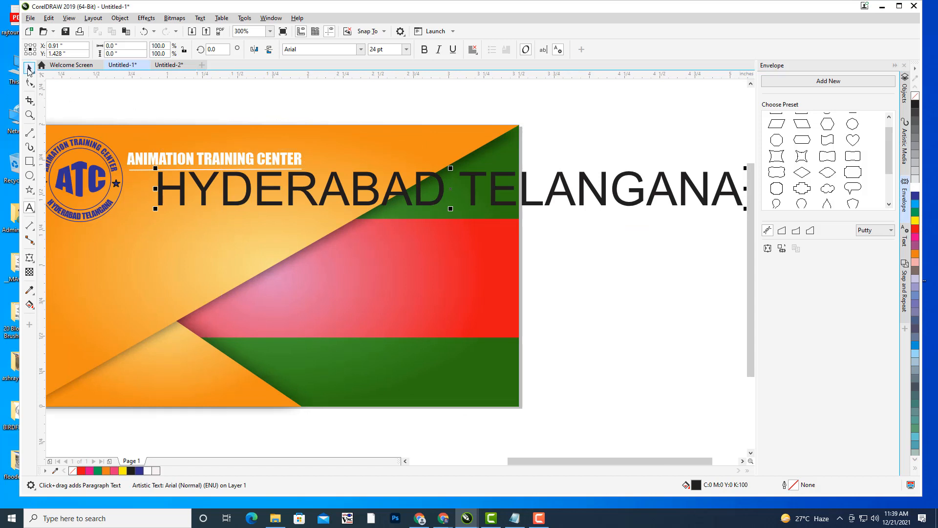
pyautogui.moveTo(462, 203); pyautogui.dragTo(345, 261)
pyautogui.moveTo(630, 226); pyautogui.dragTo(648, 272)
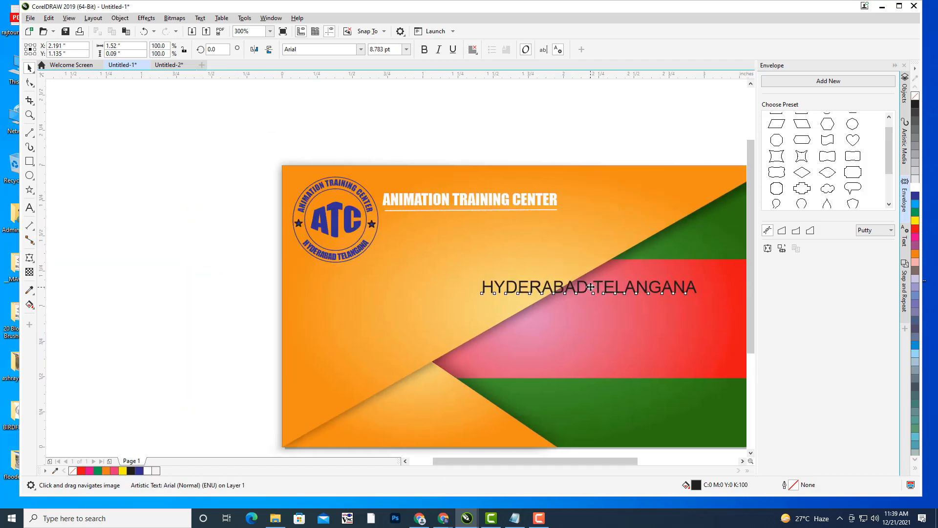
pyautogui.moveTo(591, 288); pyautogui.dragTo(493, 225)
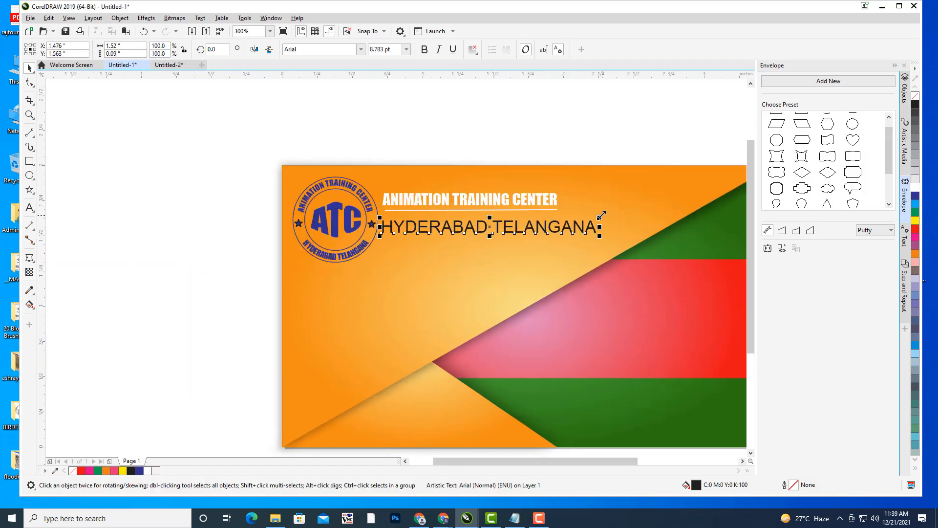
pyautogui.moveTo(601, 215)
pyautogui.mouseDown()
pyautogui.moveTo(587, 213)
pyautogui.moveTo(597, 216)
pyautogui.mouseUp()
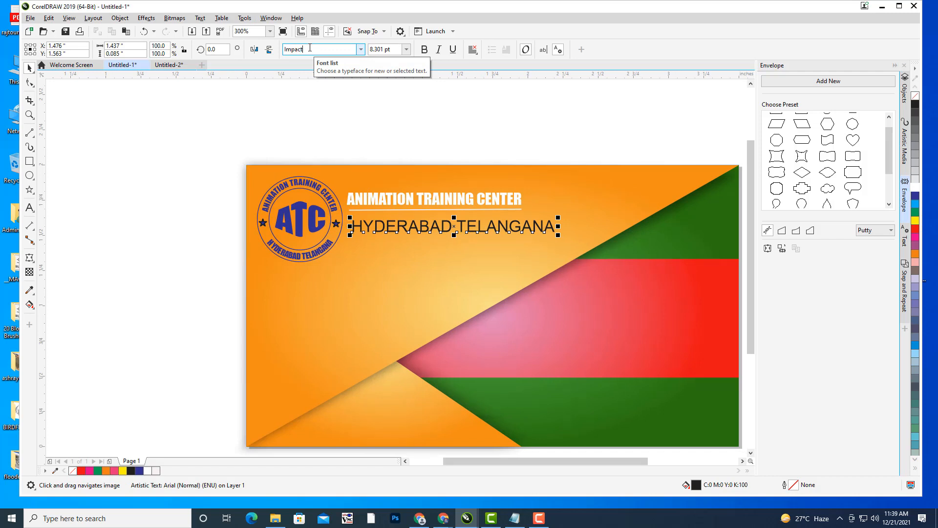
# - Make the subtitle white Impact, move it down, and add a comma after HYDERABAD
pyautogui.press('Return')
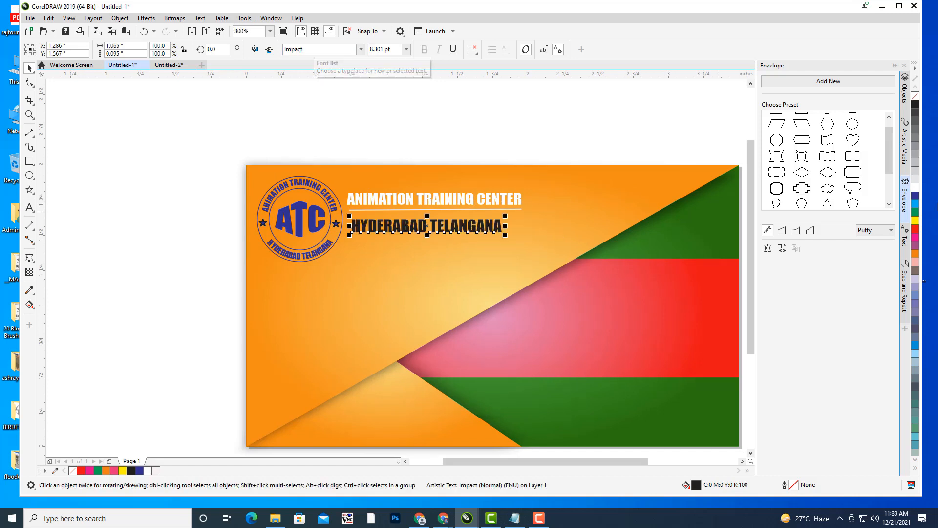
pyautogui.click(916, 189)
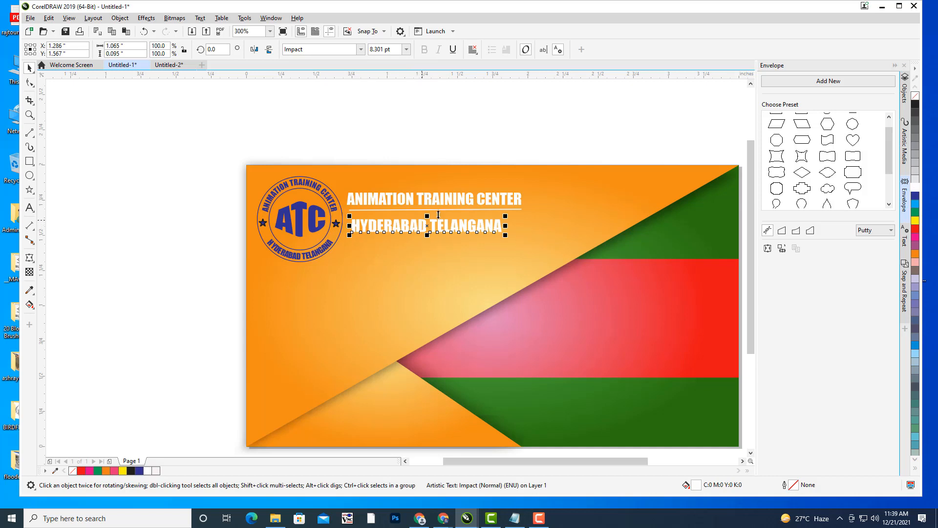
pyautogui.scroll(2, 438, 215)
pyautogui.moveTo(415, 224)
pyautogui.mouseDown()
pyautogui.moveTo(418, 235)
pyautogui.moveTo(410, 230)
pyautogui.mouseUp()
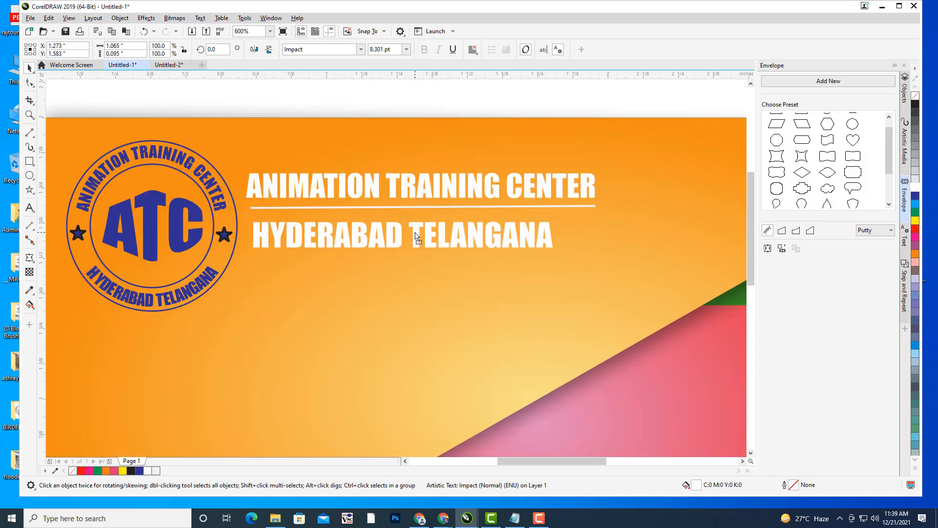
pyautogui.click(30, 208)
pyautogui.click(400, 241)
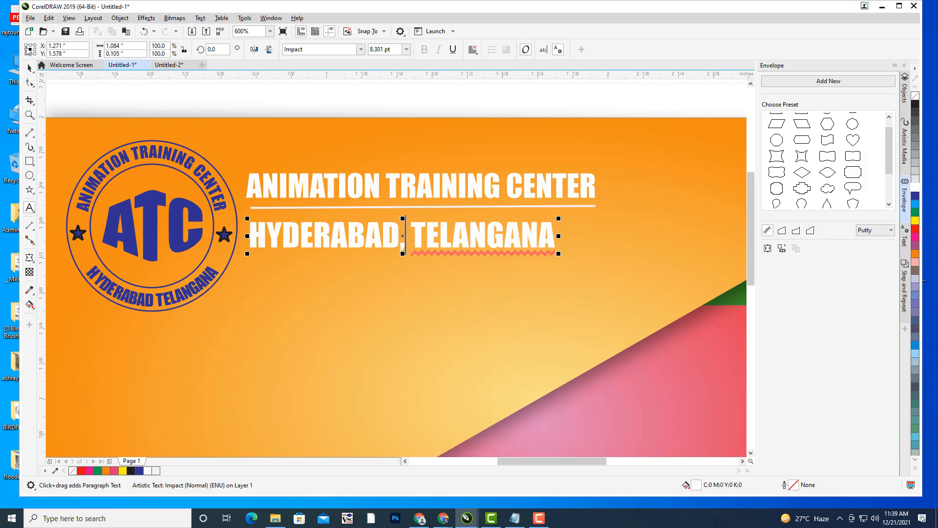
# - Scale the subtitle to about 86% and align it left under the heading's underline
pyautogui.click(29, 68)
pyautogui.moveTo(559, 218); pyautogui.dragTo(543, 221)
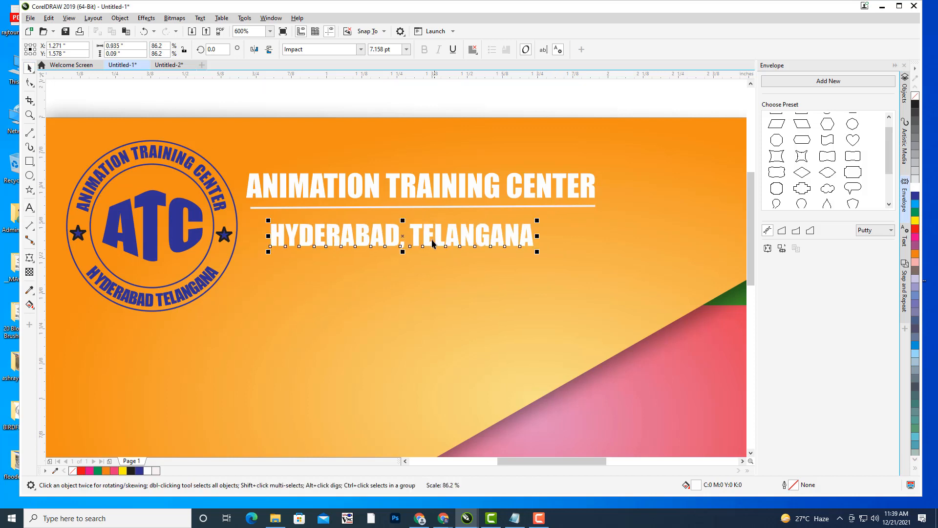
pyautogui.moveTo(425, 235); pyautogui.dragTo(405, 229)
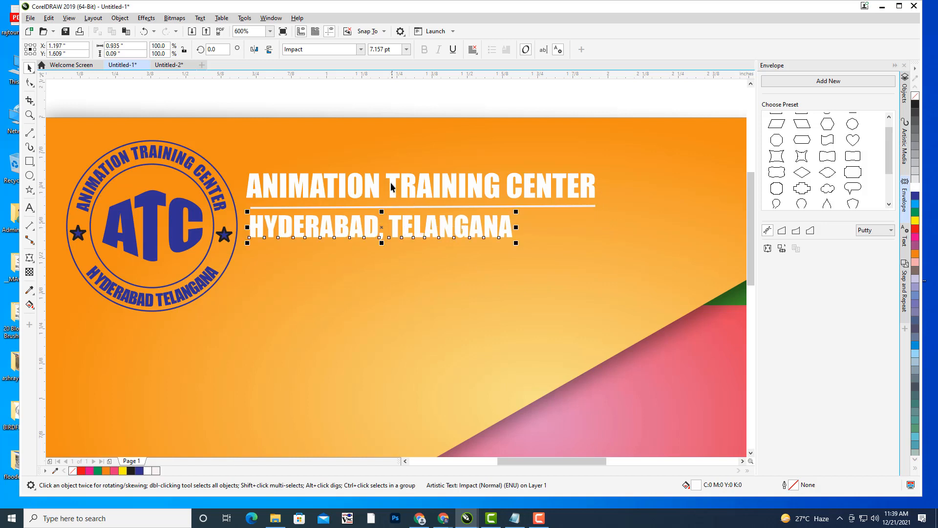
pyautogui.click(392, 186)
pyautogui.click(399, 182)
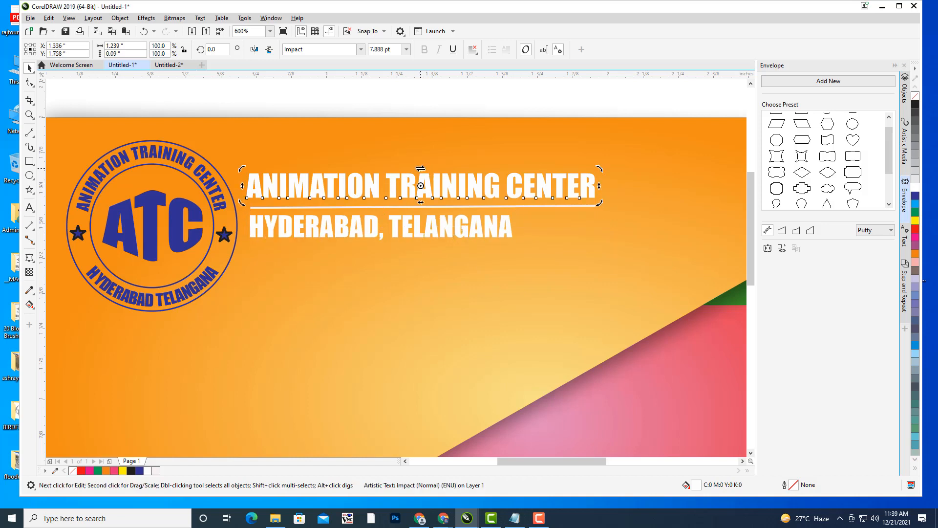
# - Skew the heading and the HYDERABAD, TELANGANA subtitle to slant right
pyautogui.moveTo(420, 169); pyautogui.dragTo(429, 169)
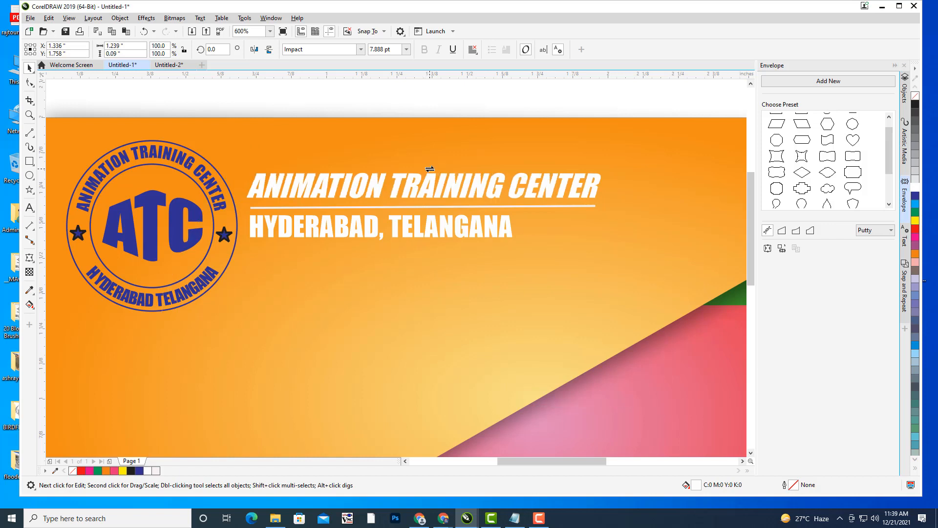
pyautogui.press('Escape')
pyautogui.click(368, 232)
pyautogui.click(369, 225)
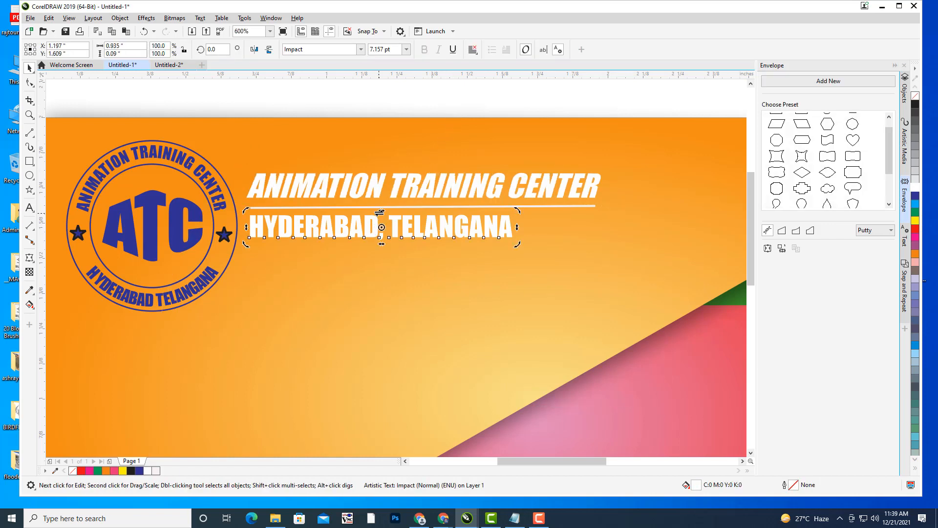
pyautogui.moveTo(381, 212); pyautogui.dragTo(391, 213)
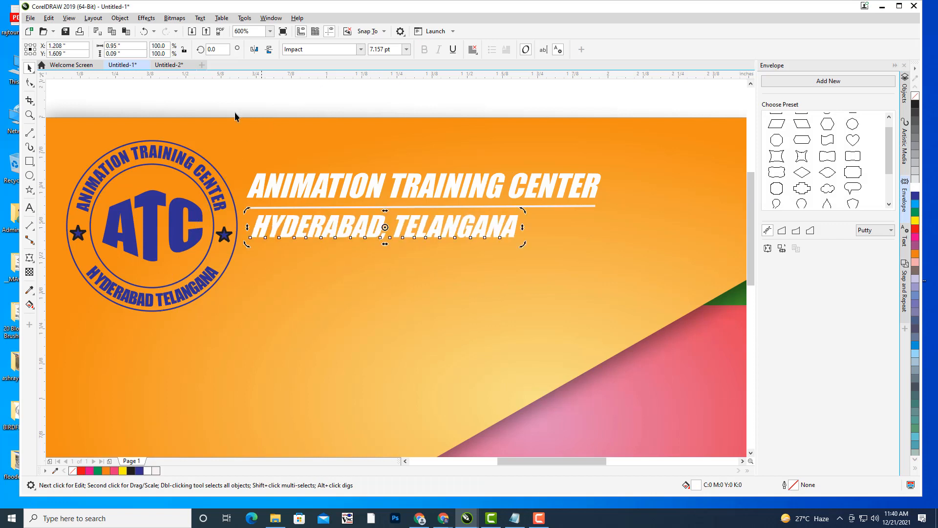
pyautogui.press('Escape')
# - Nudge the slanted subtitle left to align with the heading, then view the whole card
pyautogui.click(318, 235)
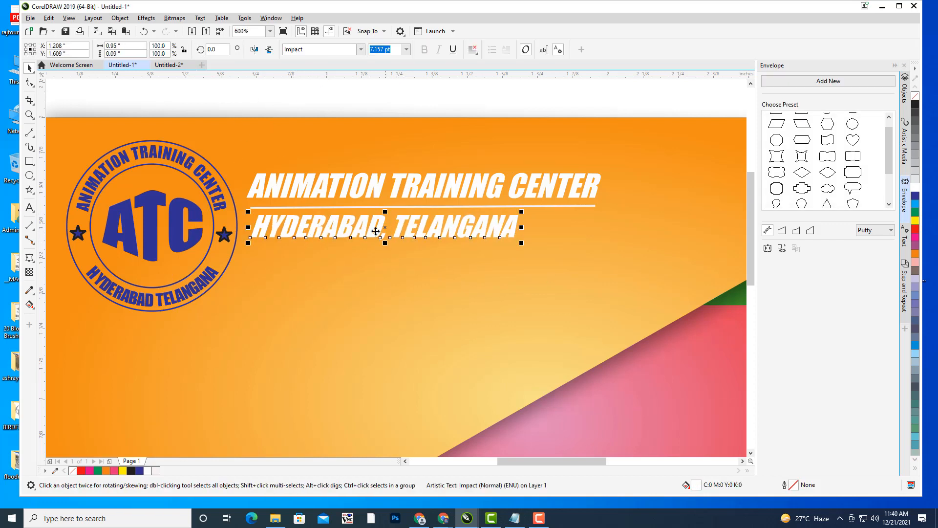
pyautogui.moveTo(383, 230); pyautogui.dragTo(377, 228)
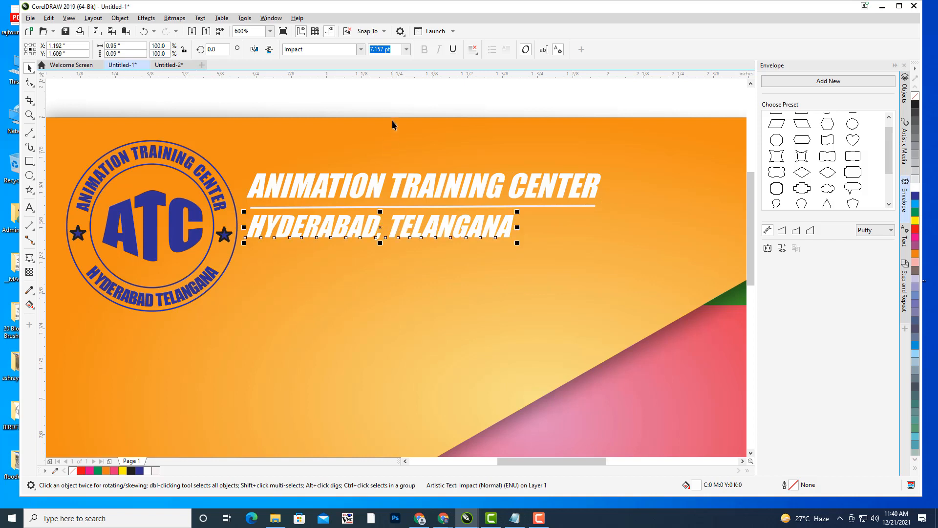
pyautogui.click(426, 111)
pyautogui.scroll(-1, 545, 169)
pyautogui.scroll(-1, 545, 168)
pyautogui.moveTo(563, 132); pyautogui.dragTo(449, 131)
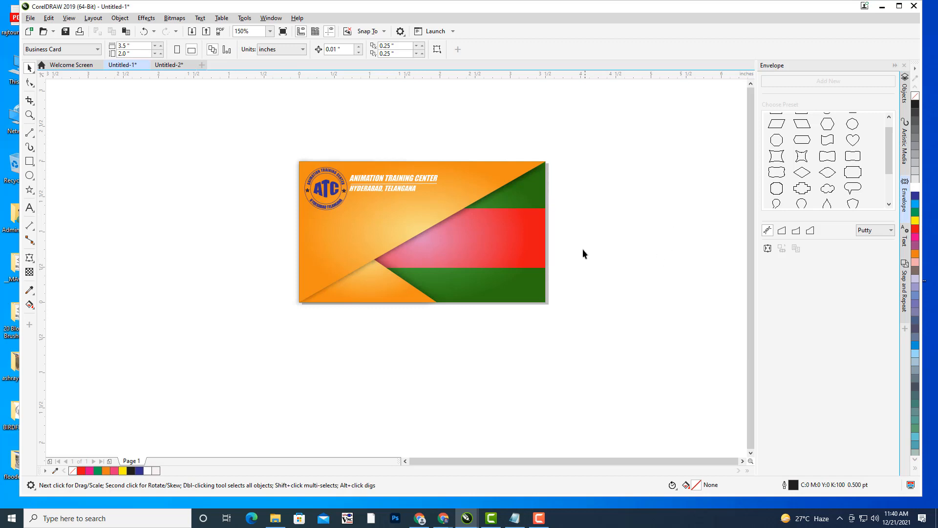
pyautogui.scroll(1, 480, 231)
pyautogui.moveTo(555, 237); pyautogui.dragTo(516, 247)
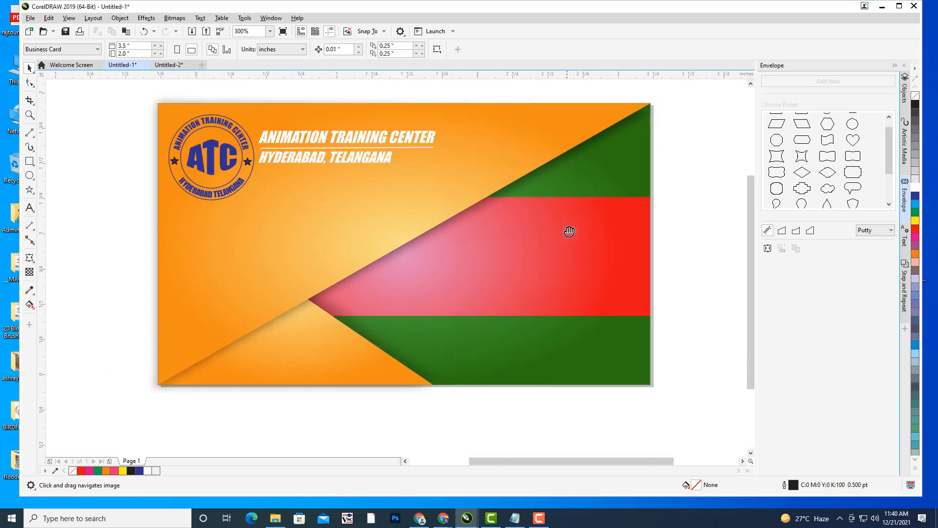
pyautogui.moveTo(577, 242)
pyautogui.mouseDown()
pyautogui.moveTo(564, 237)
pyautogui.moveTo(589, 237)
pyautogui.mouseUp()
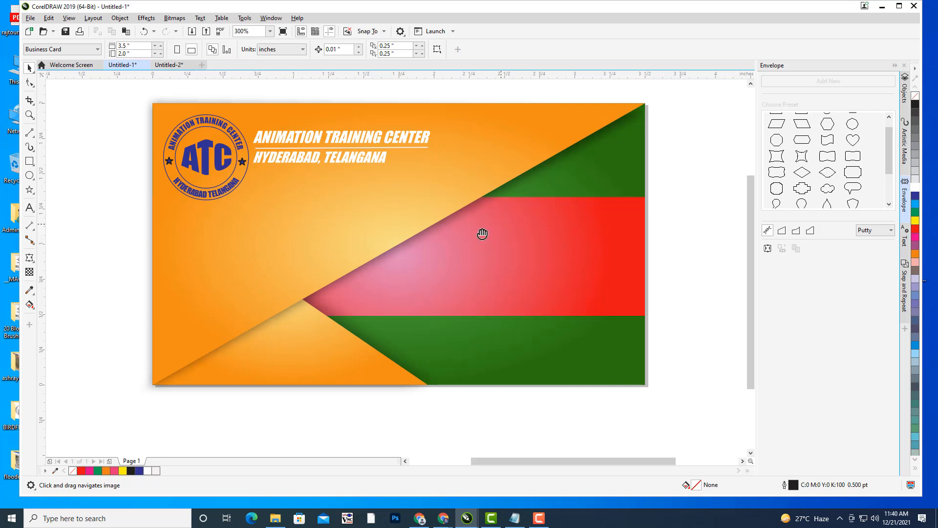
pyautogui.moveTo(482, 235); pyautogui.dragTo(504, 251)
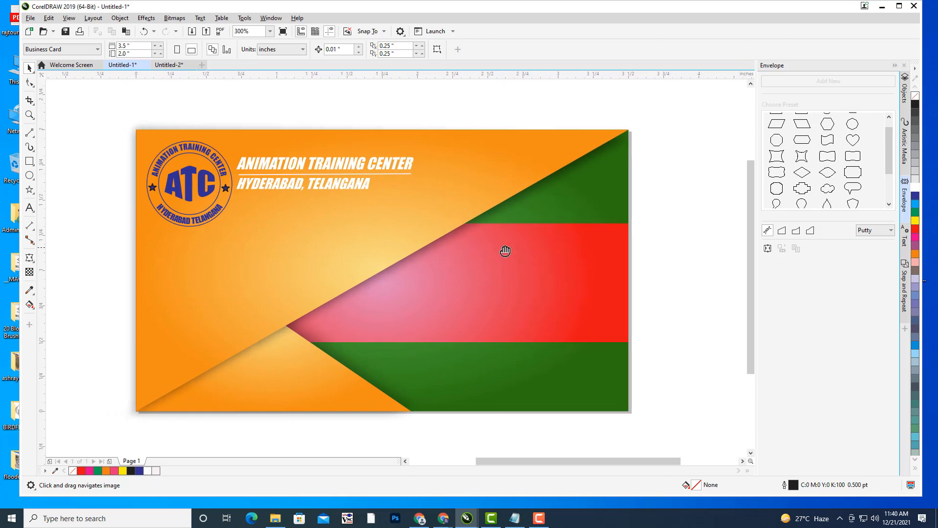
pyautogui.moveTo(464, 280)
pyautogui.mouseDown()
pyautogui.moveTo(452, 210)
pyautogui.moveTo(477, 273)
pyautogui.mouseUp()
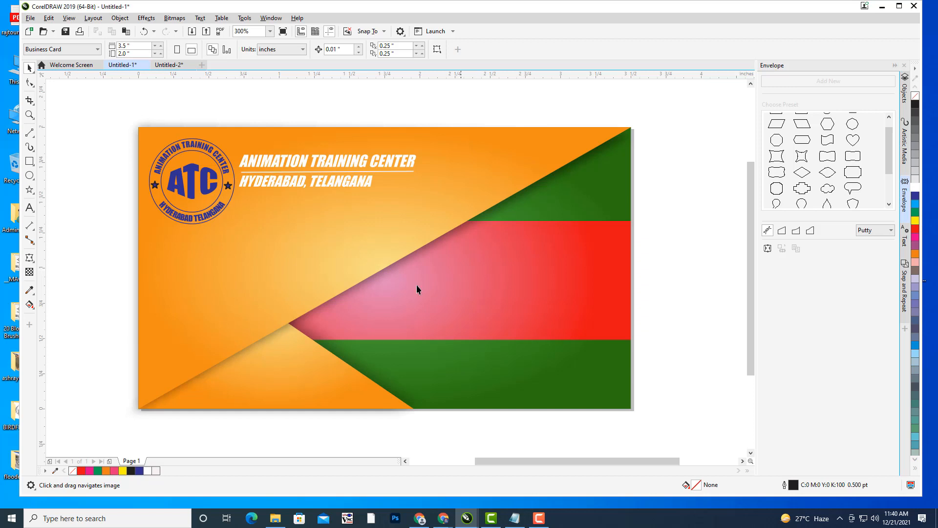
pyautogui.moveTo(404, 290); pyautogui.dragTo(438, 284)
pyautogui.moveTo(581, 281); pyautogui.dragTo(559, 285)
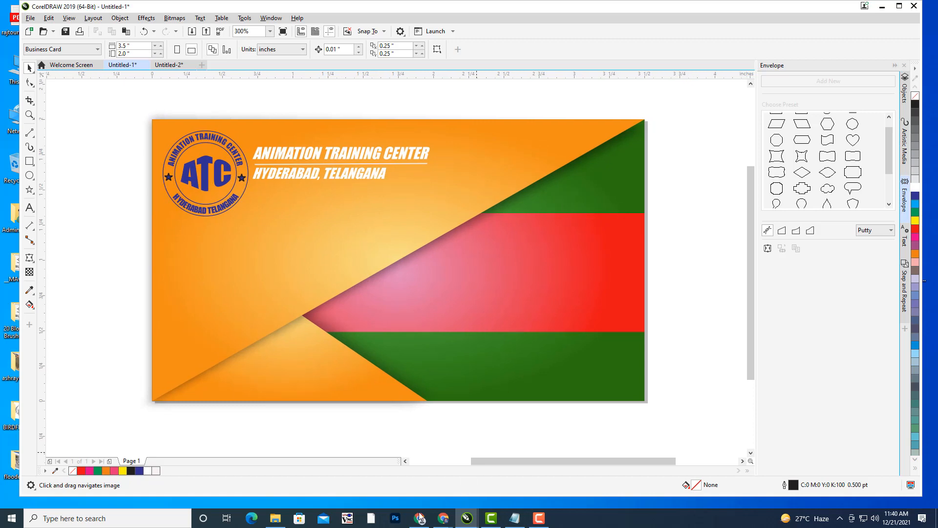
pyautogui.click(442, 519)
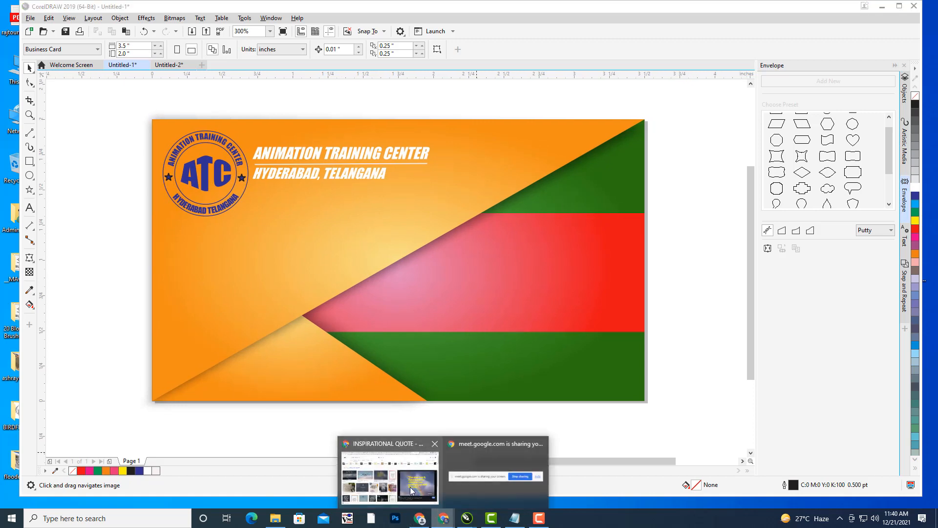
# - Switch to Chrome and load ICONFINDER.COM in a new tab
pyautogui.click(390, 472)
pyautogui.click(823, 9)
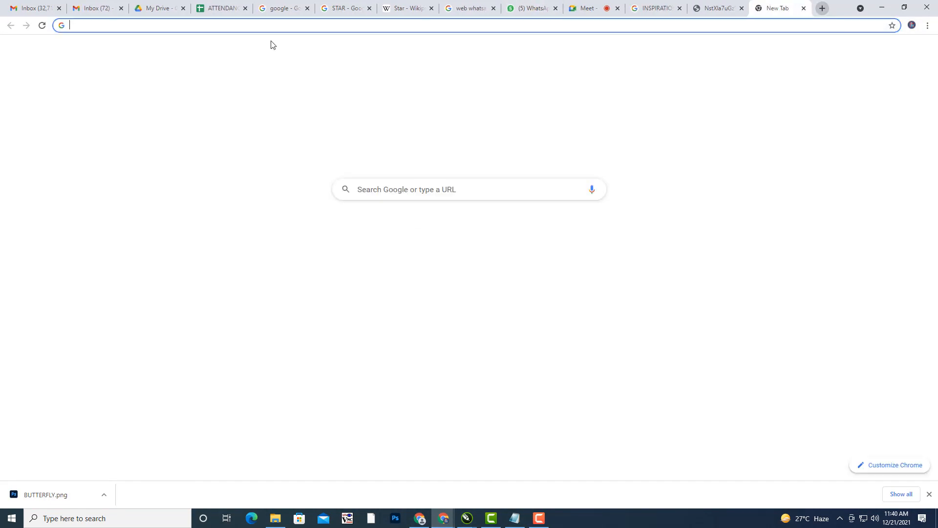
pyautogui.write('ICO')
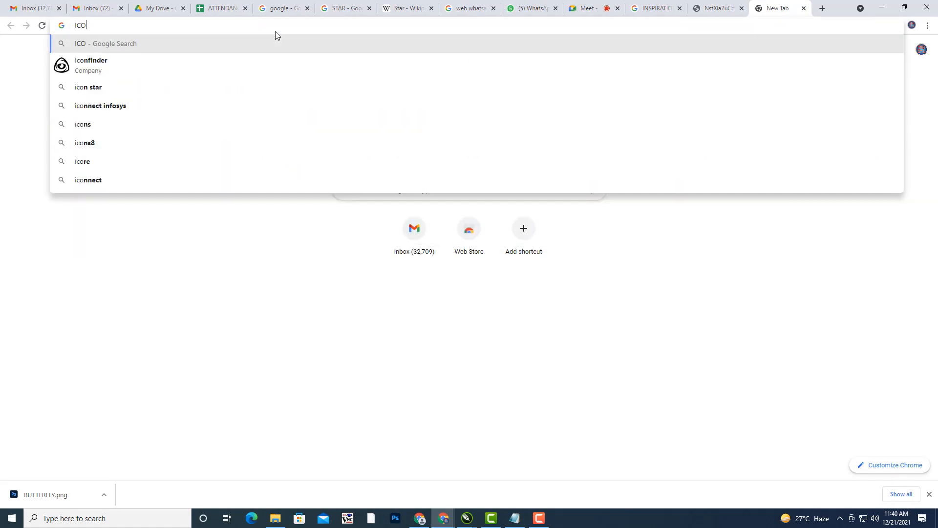
pyautogui.write('NFIND')
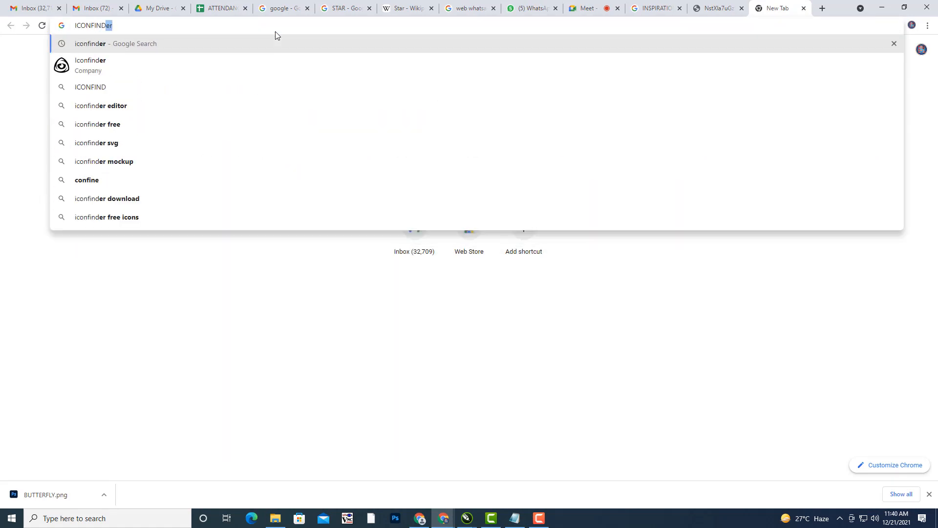
pyautogui.write('ER.COM')
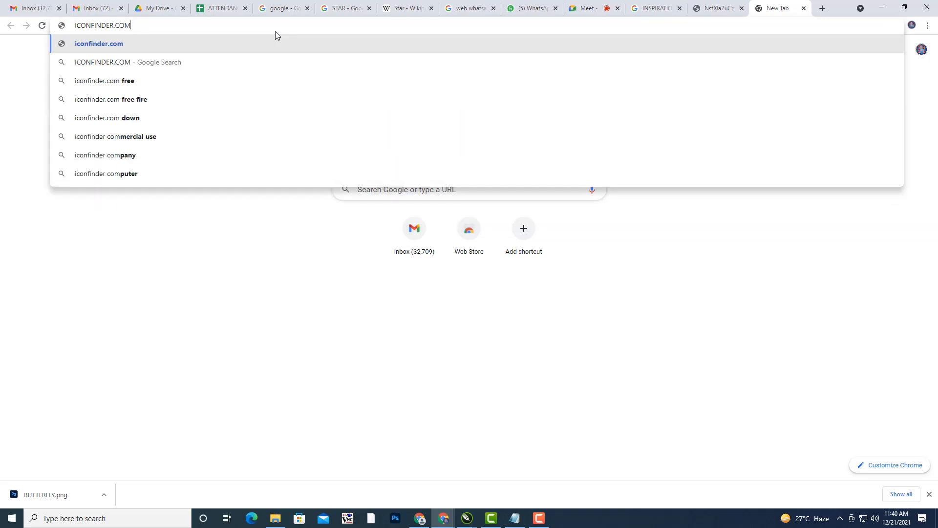
pyautogui.press('Return')
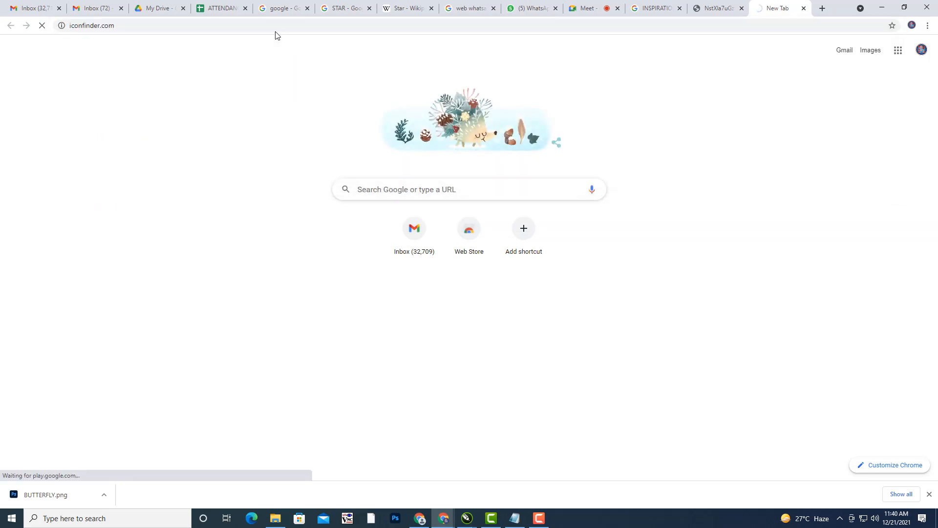
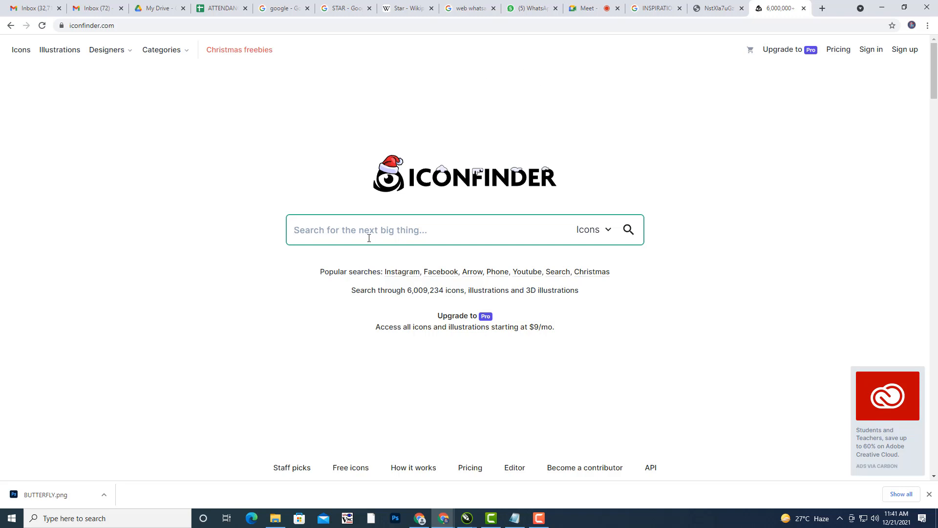
# - Search Iconfinder for PHONE icons and filter the results to free ones
pyautogui.write('PHONE')
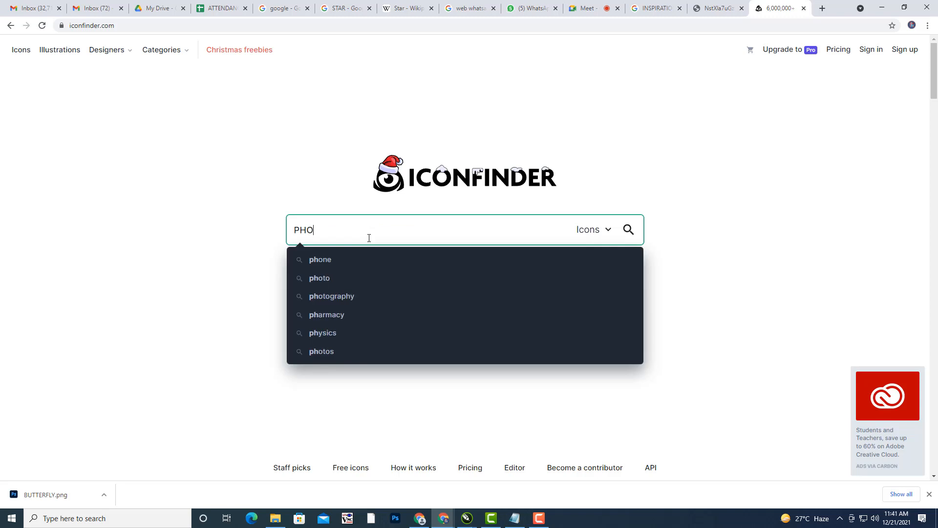
pyautogui.press('Return')
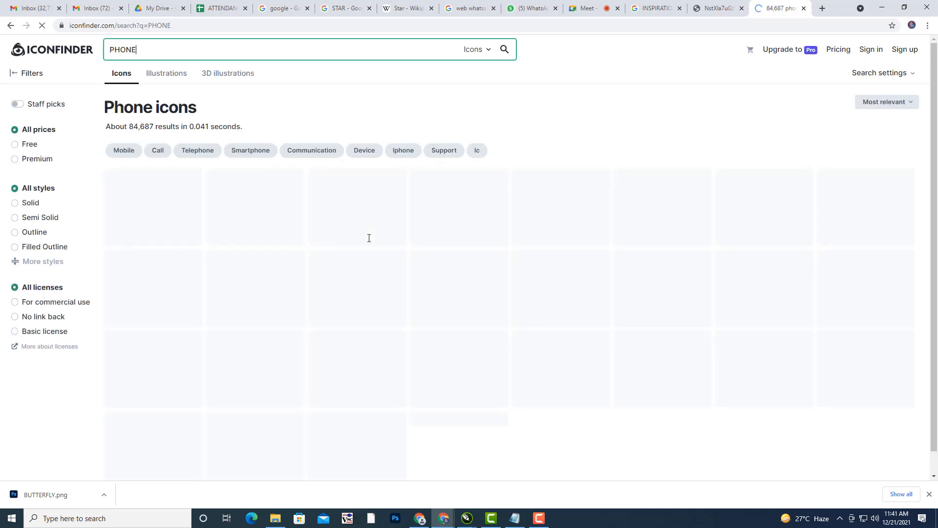
pyautogui.click(15, 145)
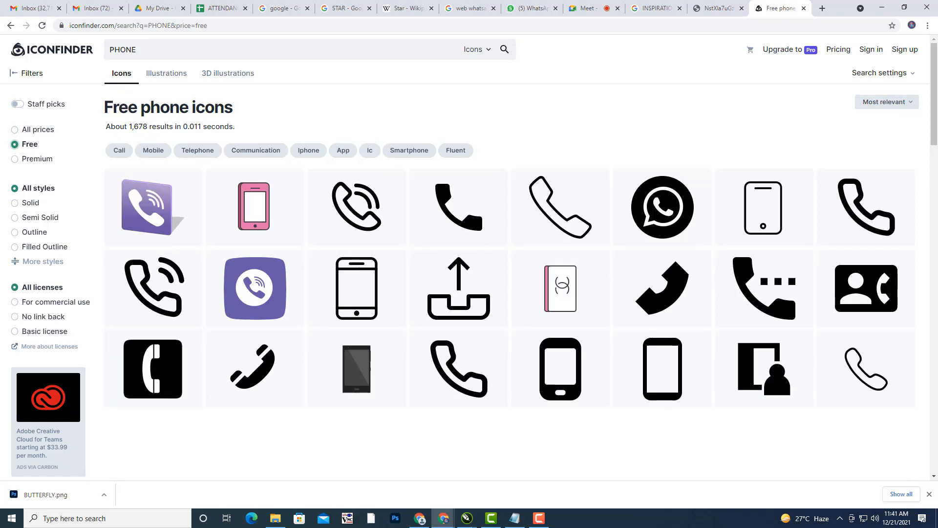
pyautogui.scroll(-2, 645, 382)
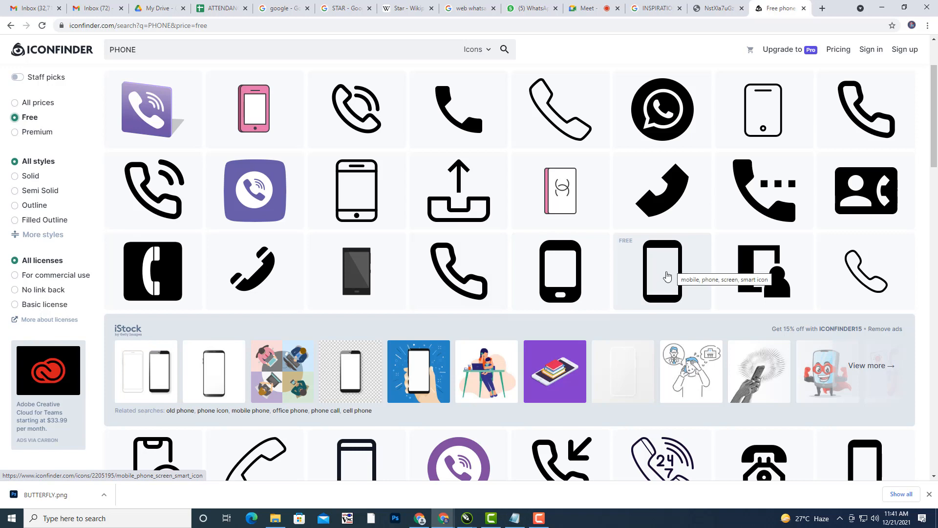
# - Download the solid black mobile phone icon in SVG format
pyautogui.click(668, 275)
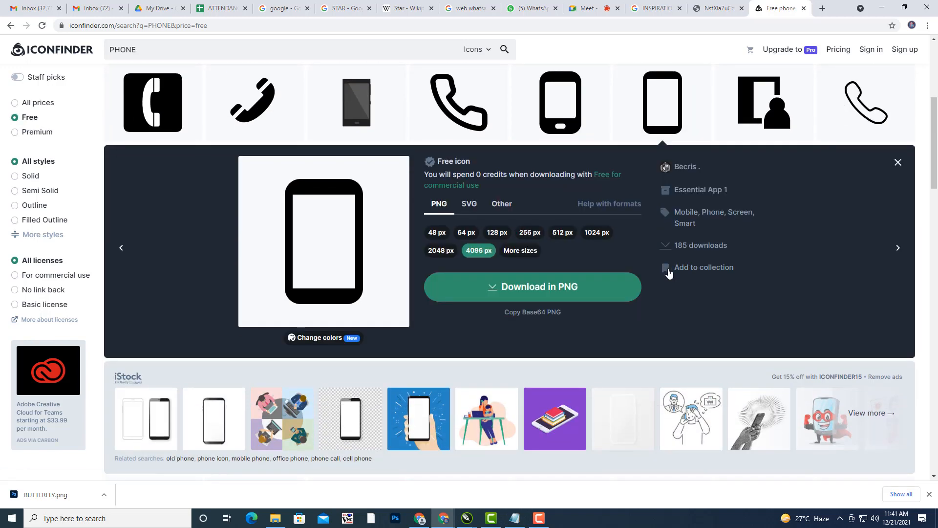
pyautogui.click(470, 205)
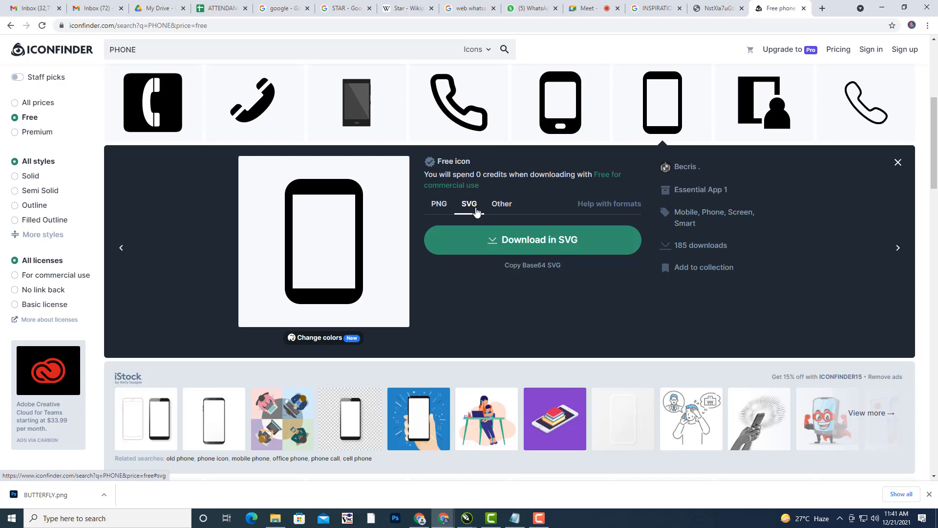
pyautogui.click(535, 244)
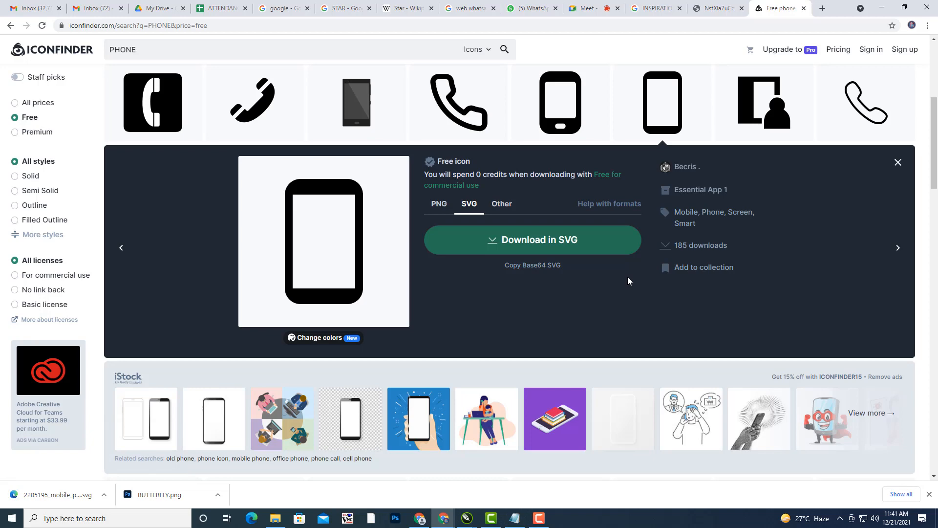
pyautogui.scroll(3, 341, 236)
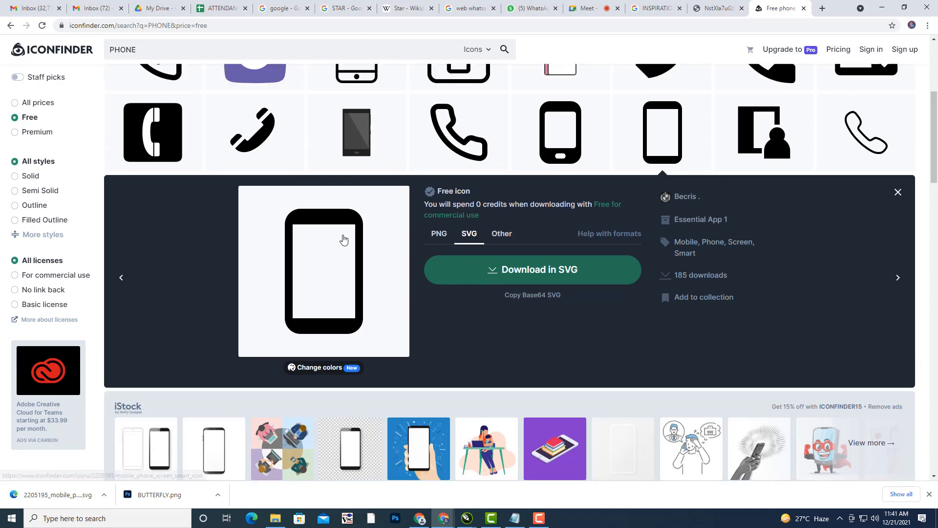
pyautogui.scroll(-2, 509, 258)
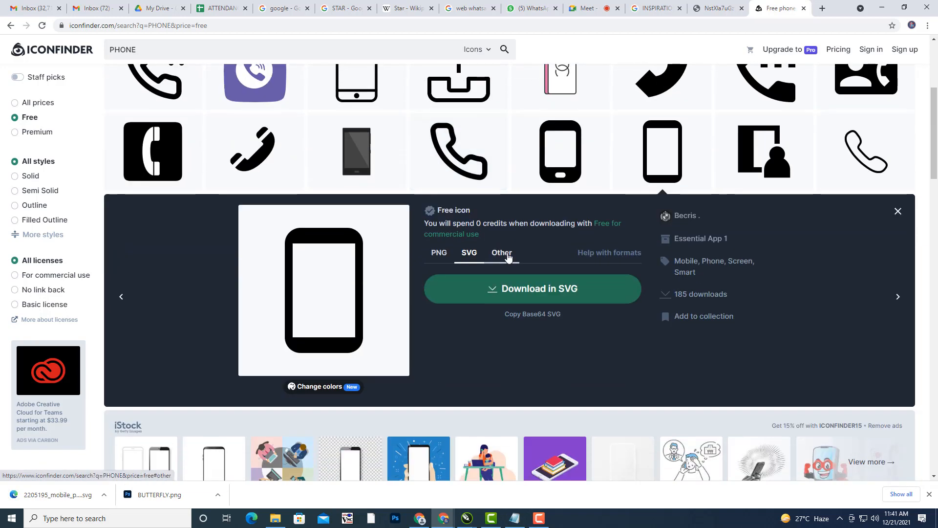
pyautogui.scroll(5, 136, 225)
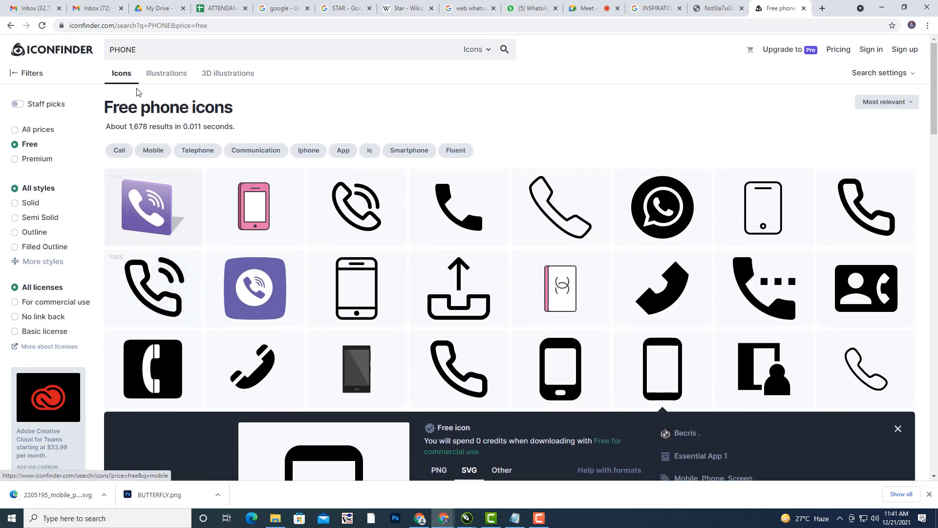
pyautogui.click(175, 47)
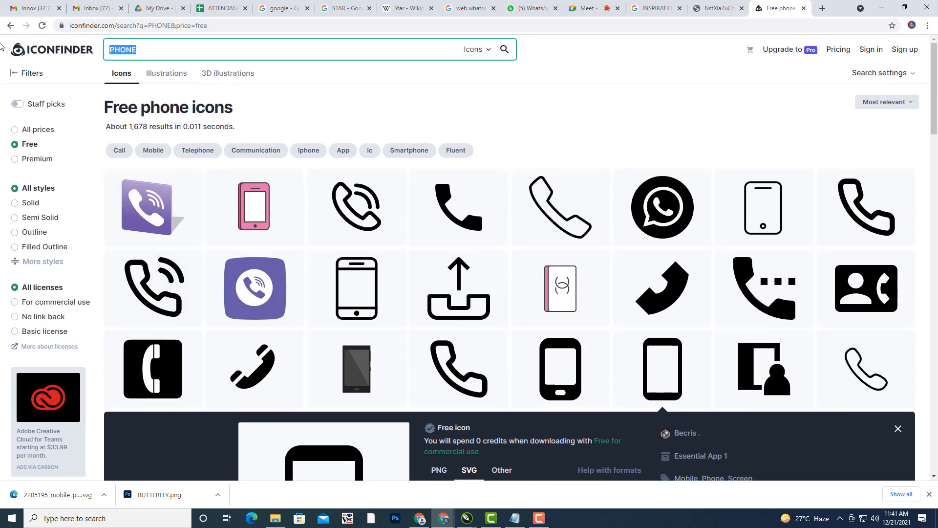
# - Replace the search with EMAIL and browse the free email icon results
pyautogui.write('EN')
pyautogui.press('BackSpace')
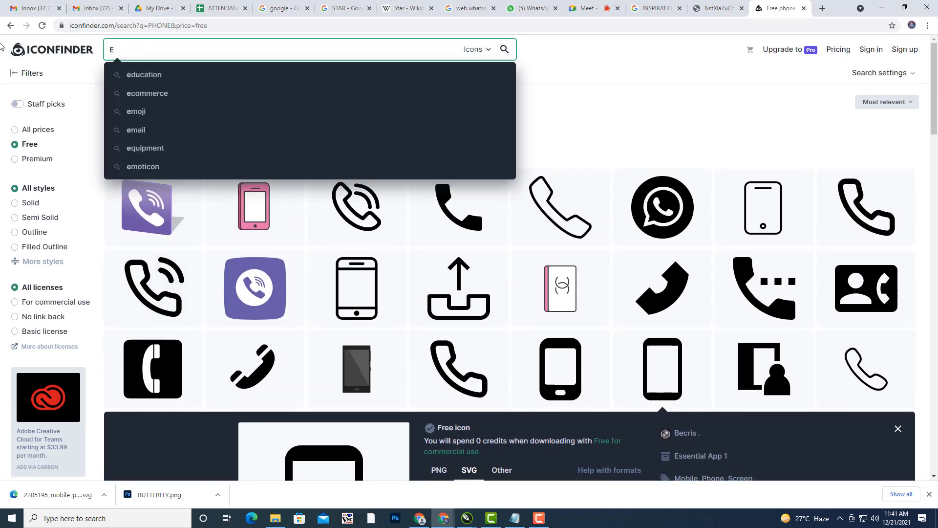
pyautogui.write('MAIL')
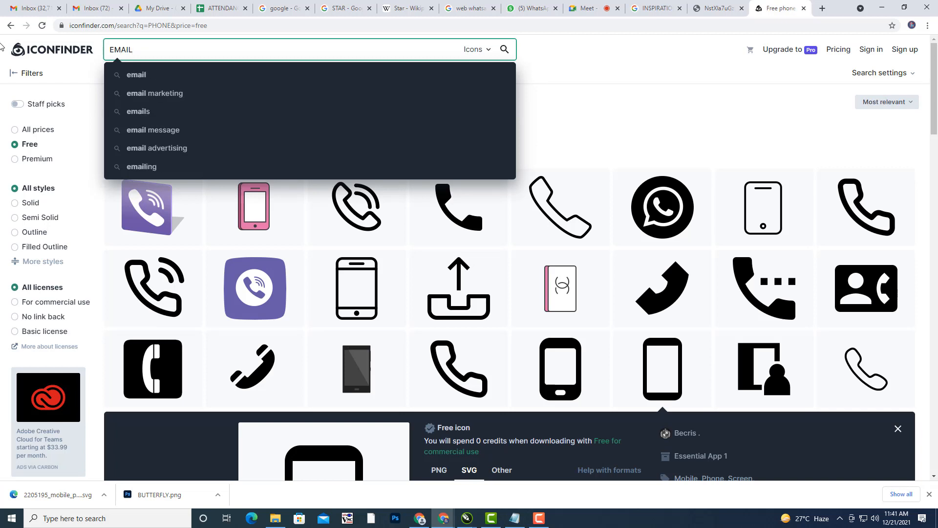
pyautogui.press('Return')
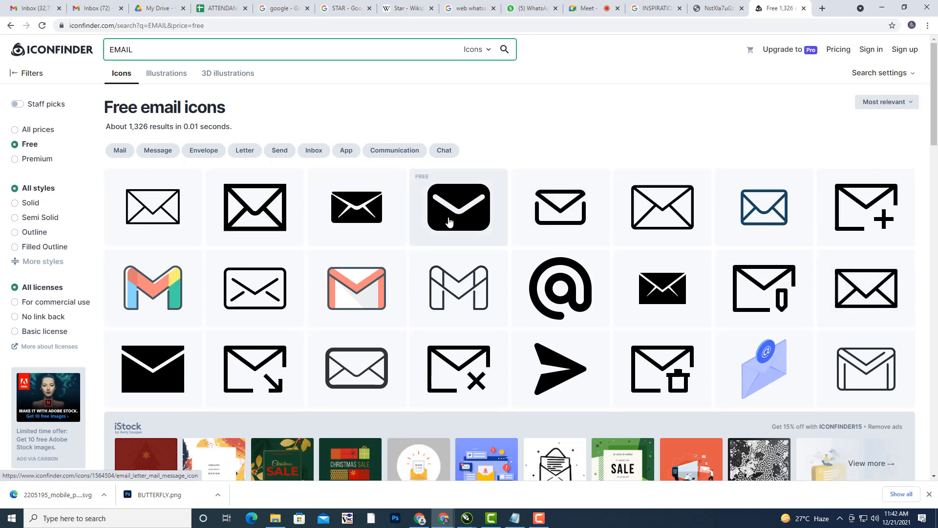
pyautogui.scroll(-1, 460, 214)
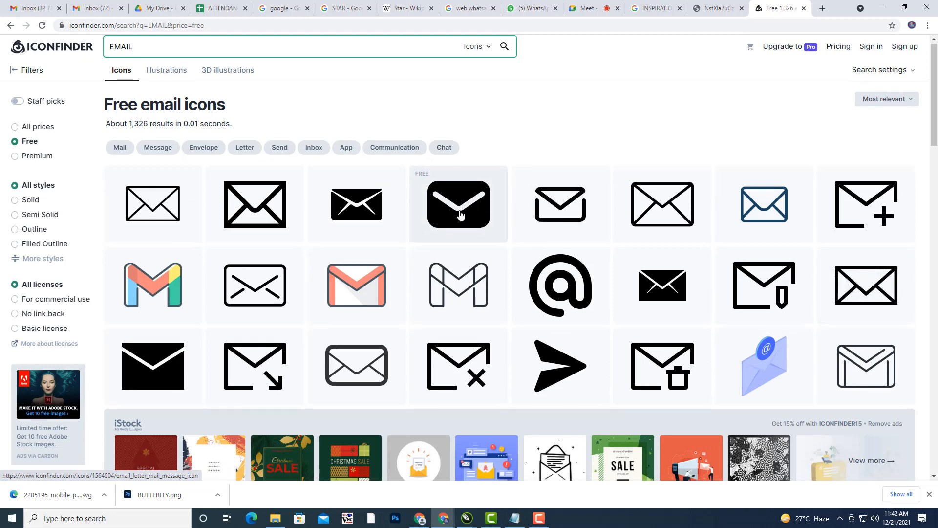
pyautogui.scroll(-2, 460, 214)
# - Download the solid black envelope icon as an SVG file
pyautogui.click(167, 249)
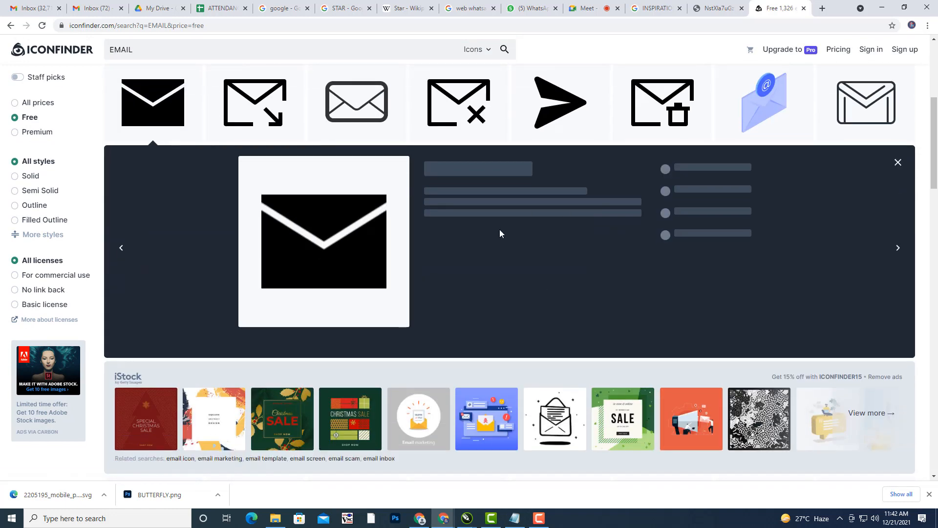
pyautogui.scroll(1, 501, 276)
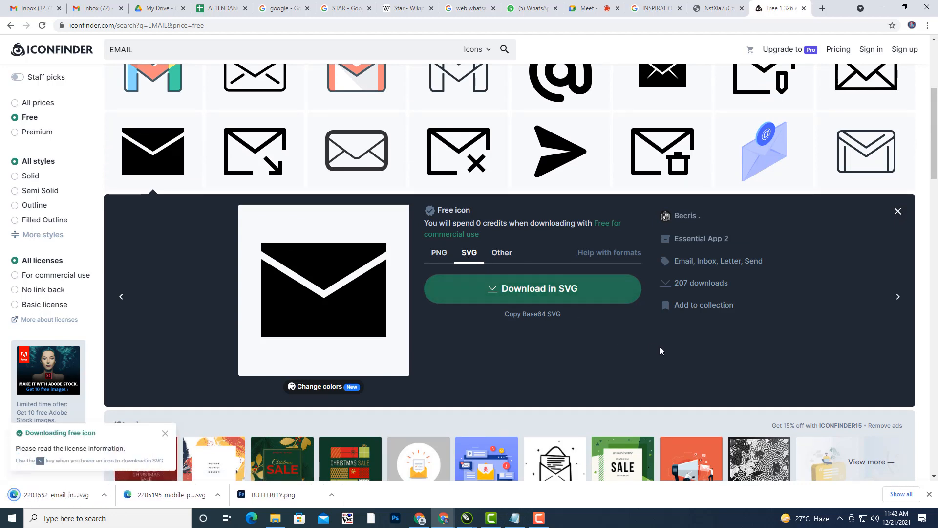
pyautogui.scroll(3, 578, 275)
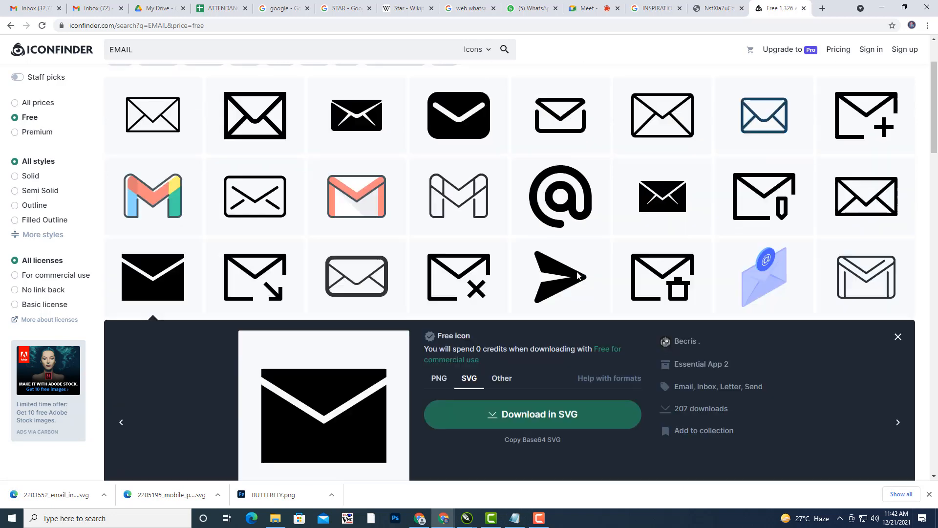
pyautogui.scroll(2, 578, 275)
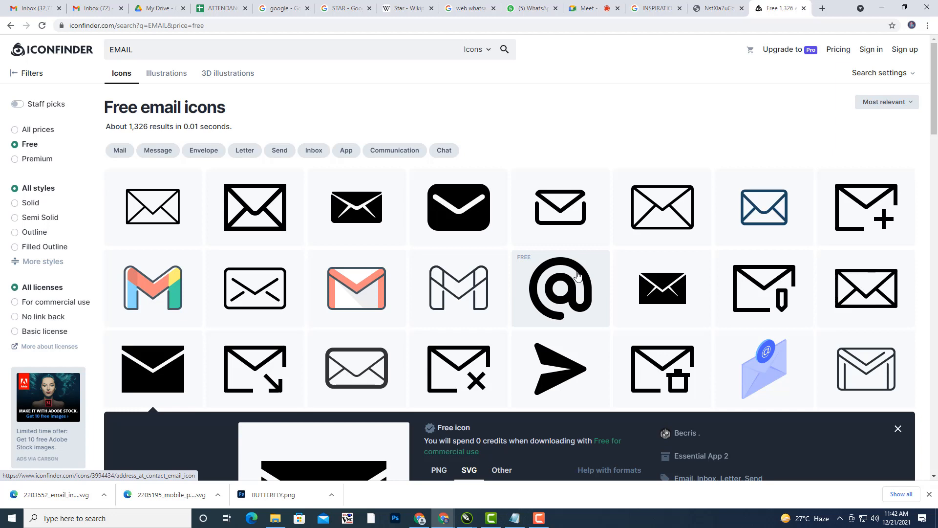
pyautogui.moveTo(137, 50); pyautogui.dragTo(76, 49)
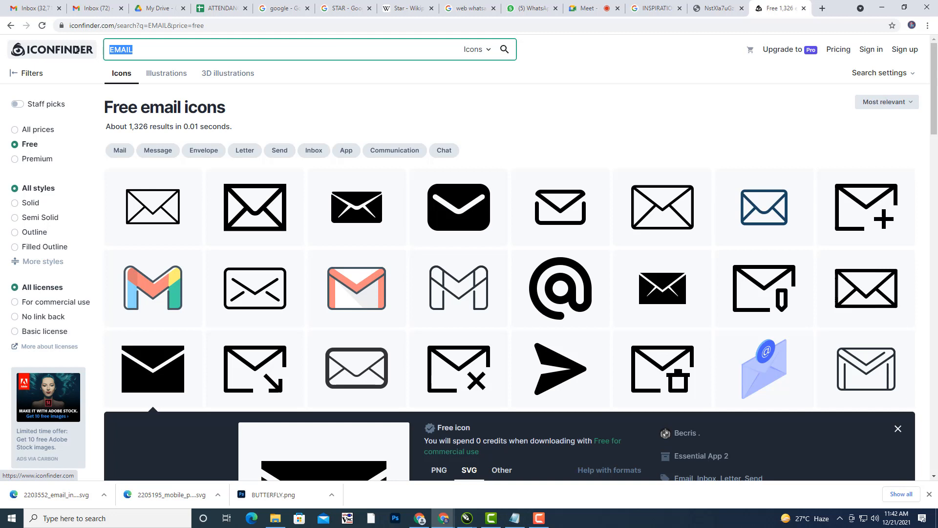
# - Search ADDRESS and download the black location pin icon as SVG
pyautogui.write('ADDRESS')
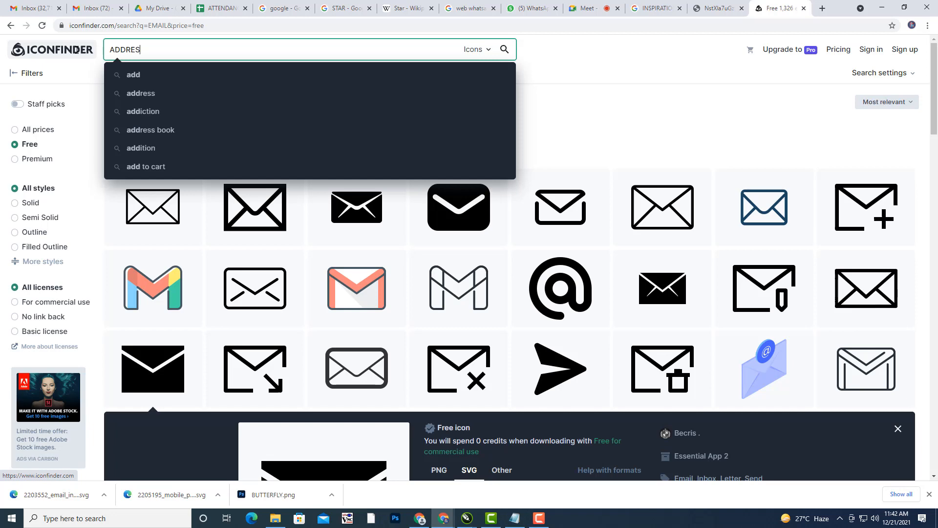
pyautogui.press('Return')
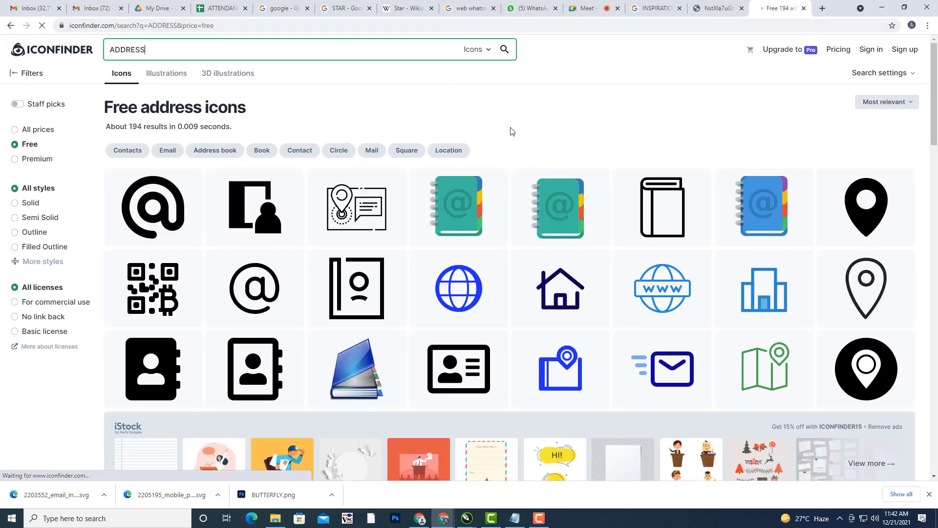
pyautogui.click(858, 215)
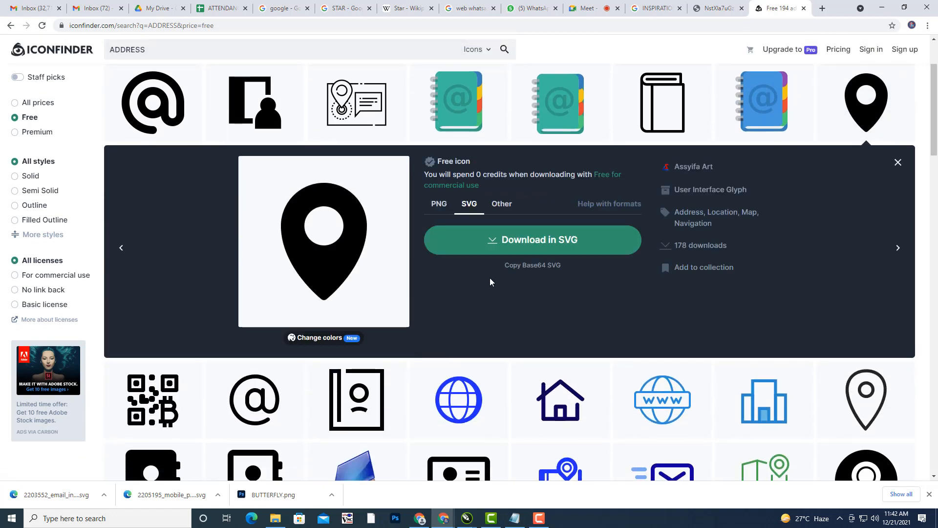
pyautogui.click(523, 240)
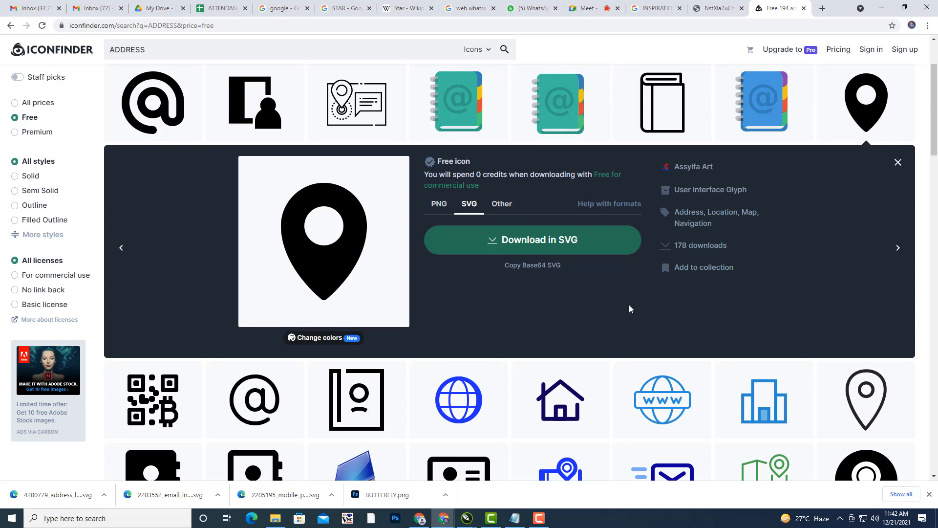
pyautogui.scroll(2, 629, 304)
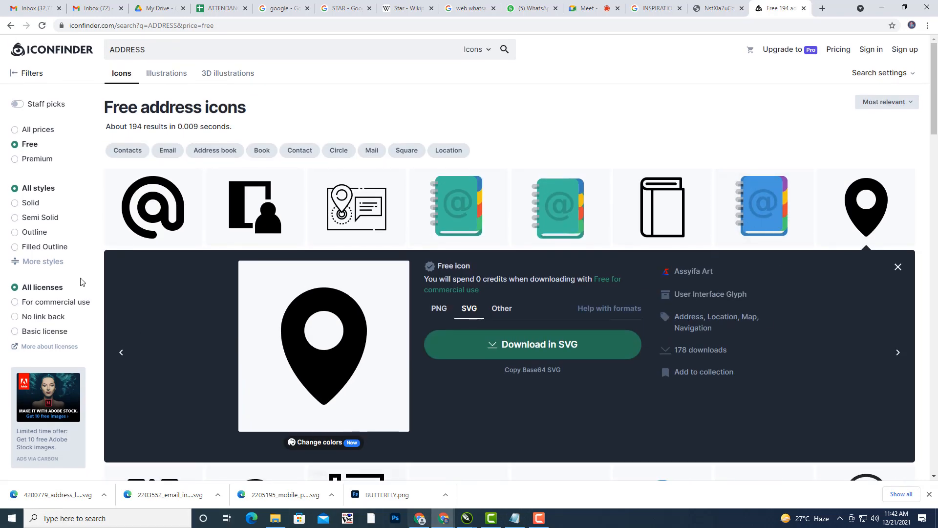
pyautogui.moveTo(157, 48); pyautogui.dragTo(1, 22)
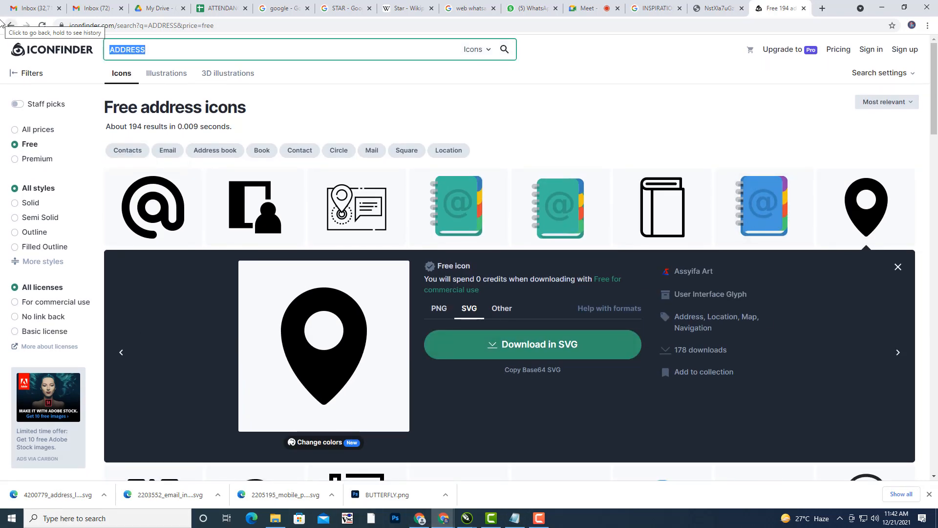
# - Search WEBSITE and download the black globe icon as an SVG file
pyautogui.press('BackSpace')
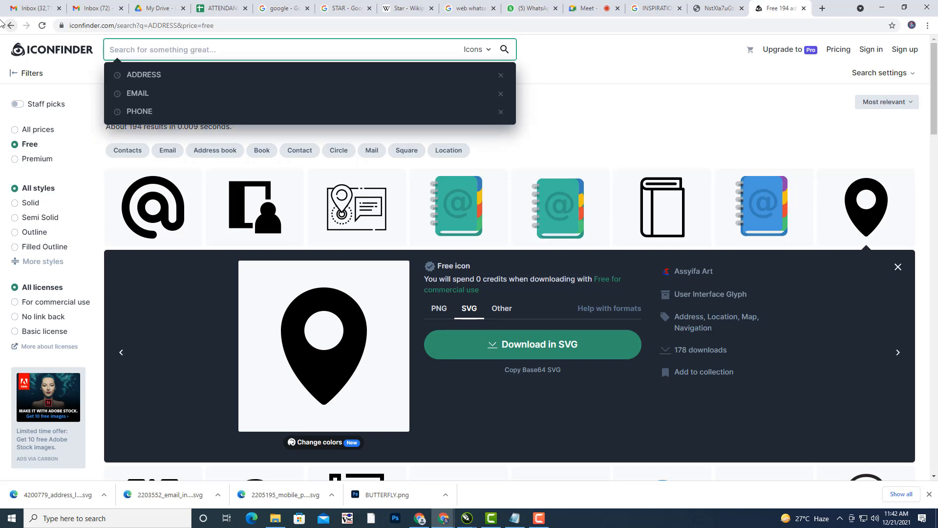
pyautogui.write('WEBSITE')
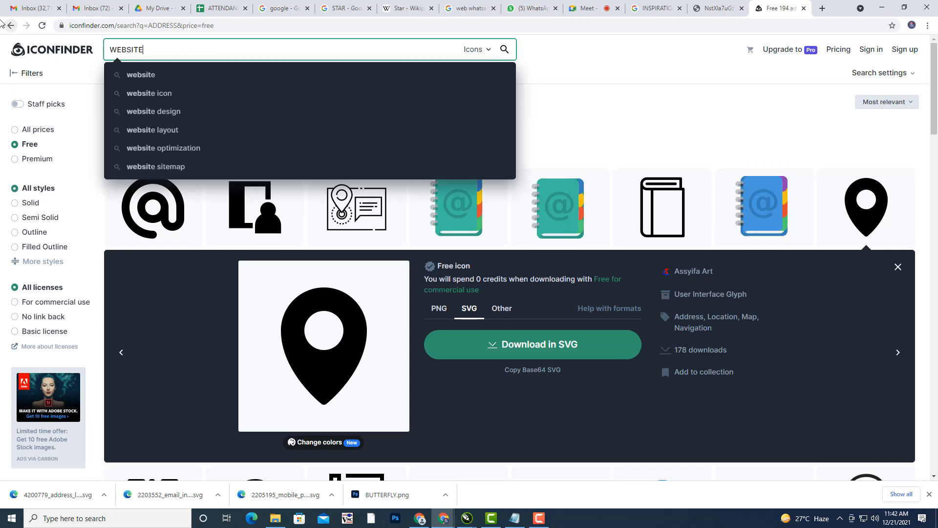
pyautogui.press('Return')
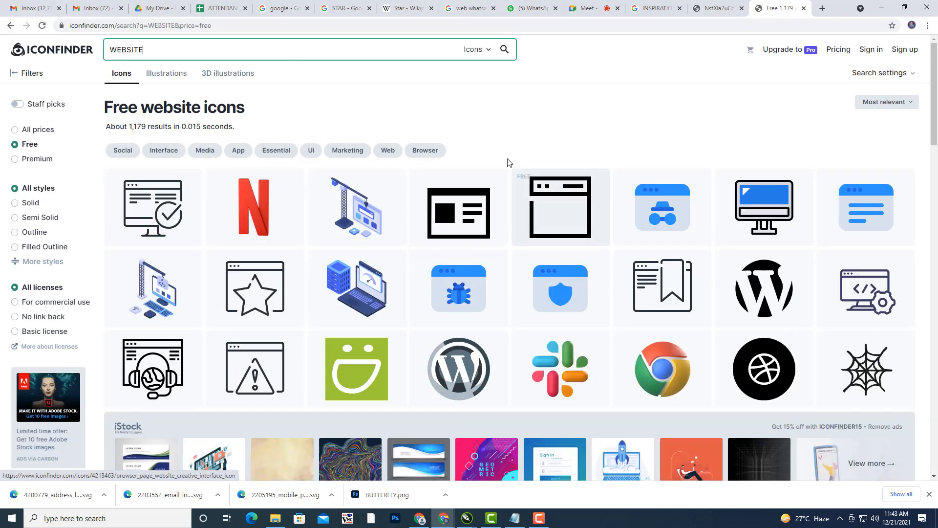
pyautogui.scroll(-6, 355, 145)
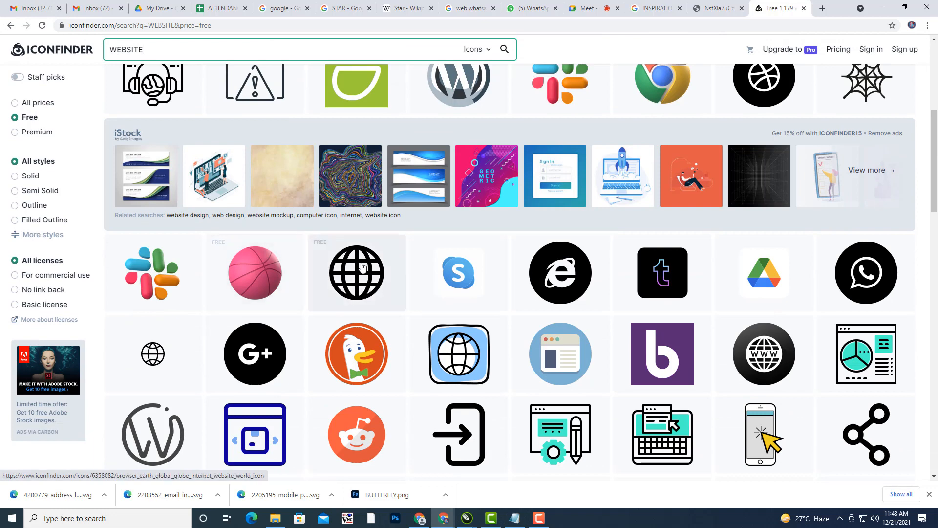
pyautogui.click(364, 280)
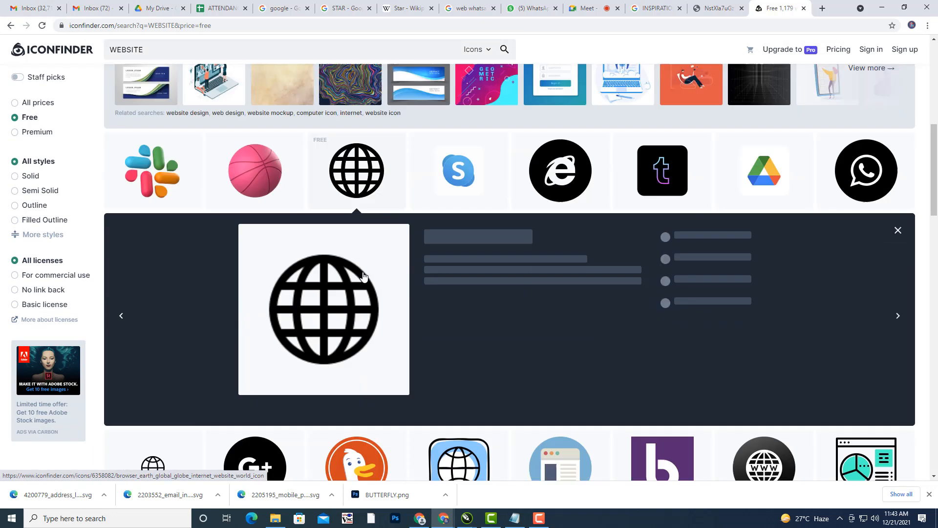
pyautogui.click(531, 240)
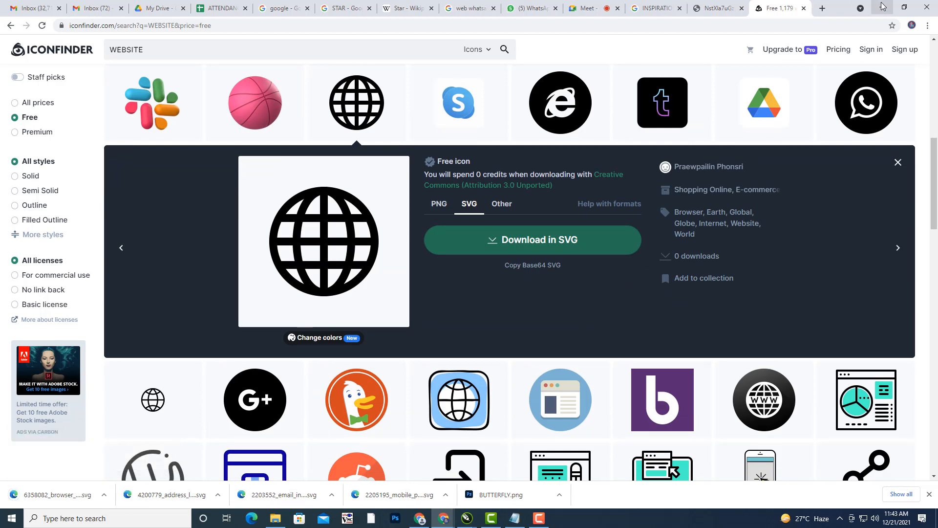
pyautogui.click(104, 495)
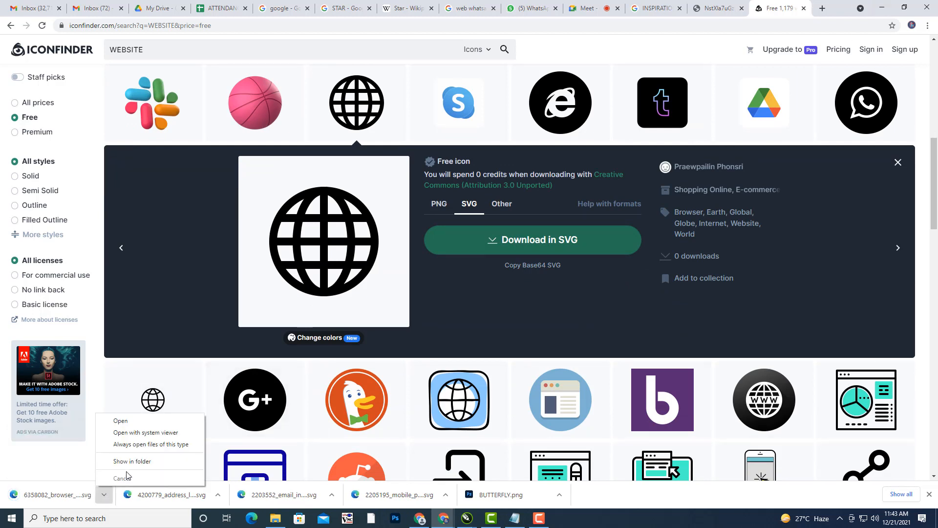
# - Copy the four downloaded icon SVGs from the Downloads folder
pyautogui.click(128, 468)
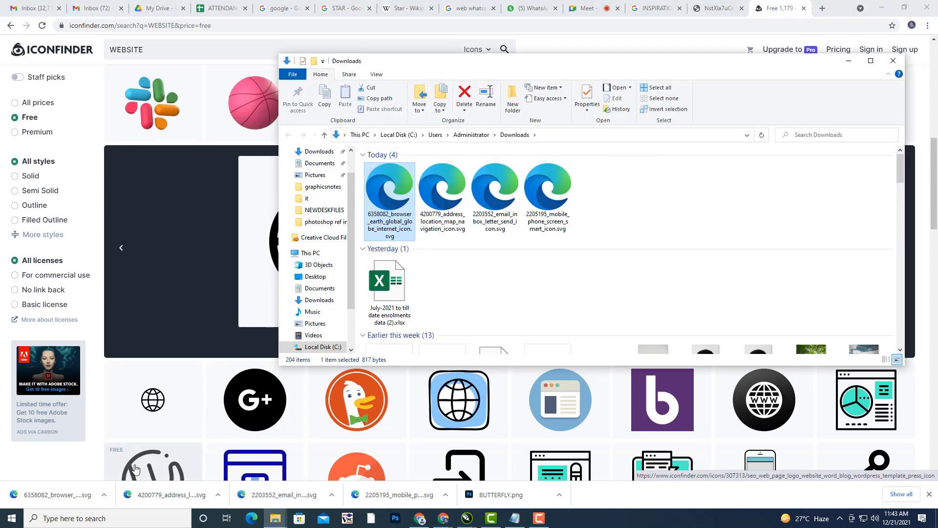
pyautogui.moveTo(645, 195); pyautogui.dragTo(381, 182)
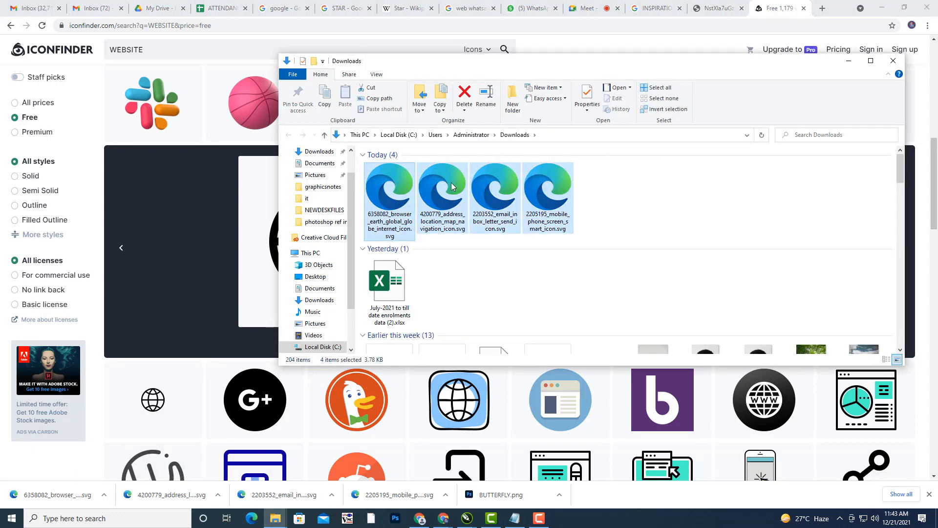
pyautogui.rightClick(459, 183)
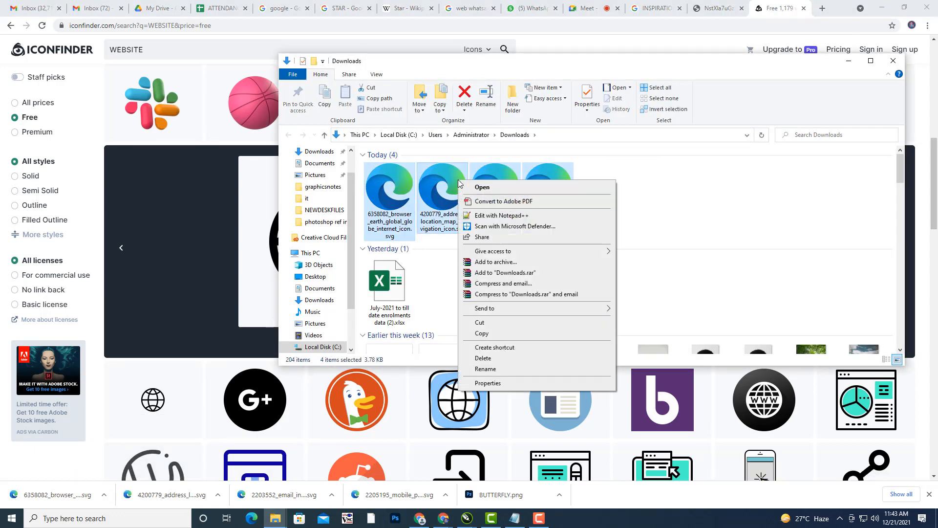
pyautogui.click(482, 337)
# - Minimize Explorer, Chrome and CorelDRAW to reveal the desktop
pyautogui.click(849, 61)
pyautogui.click(882, 8)
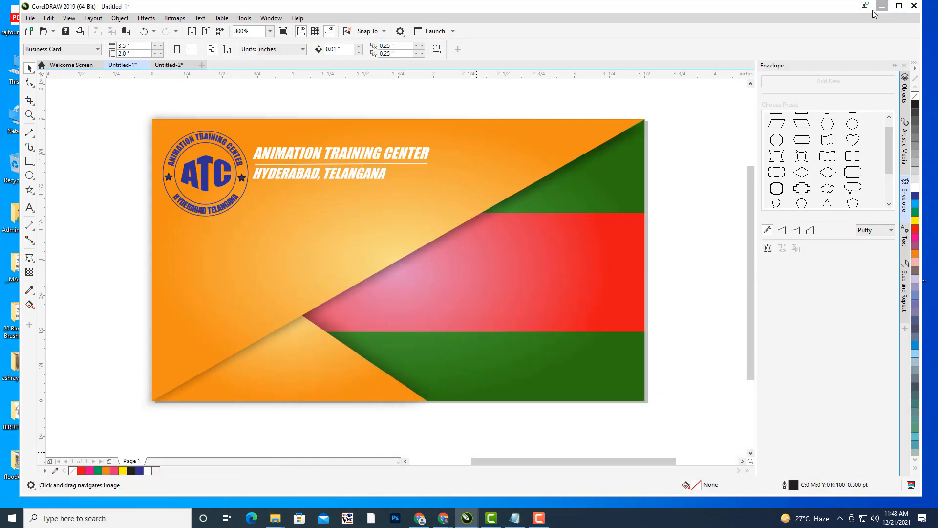
pyautogui.click(882, 8)
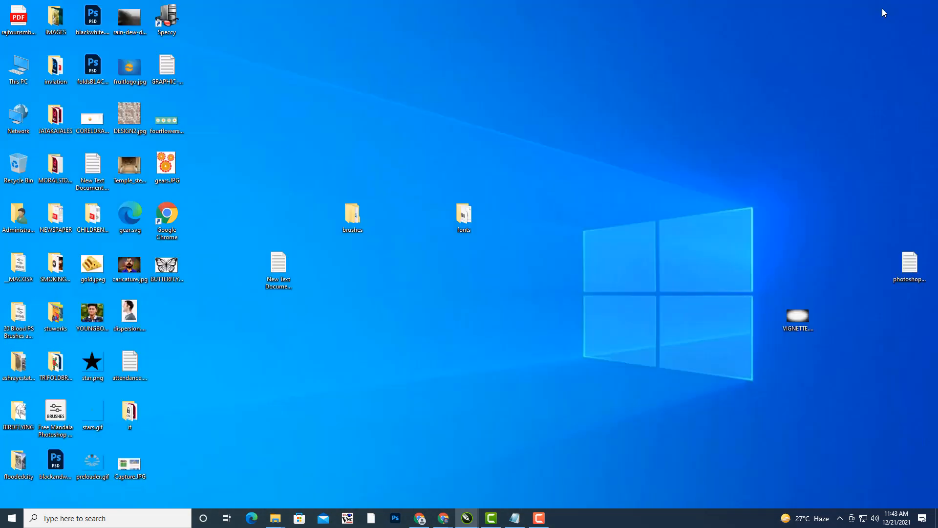
# - Create a new desktop folder named ICONS and open it
pyautogui.rightClick(271, 100)
pyautogui.moveTo(318, 189)
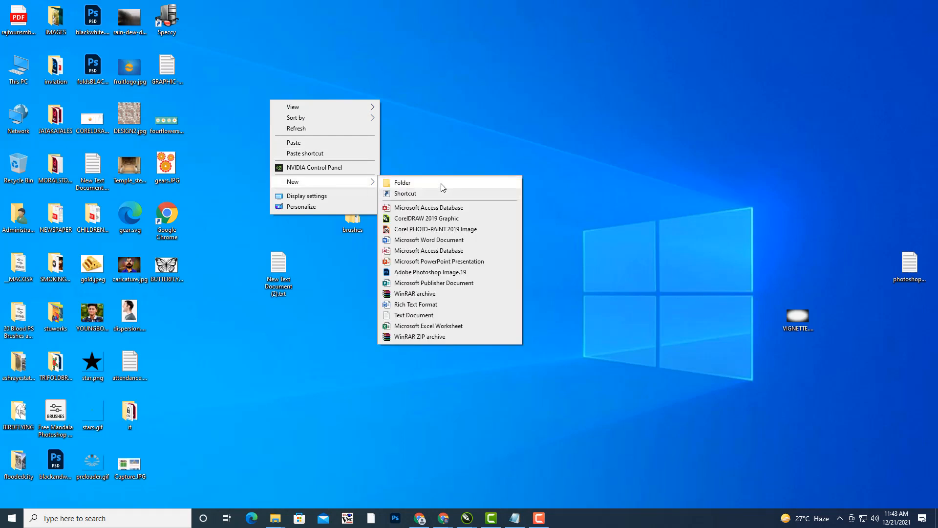
pyautogui.click(442, 185)
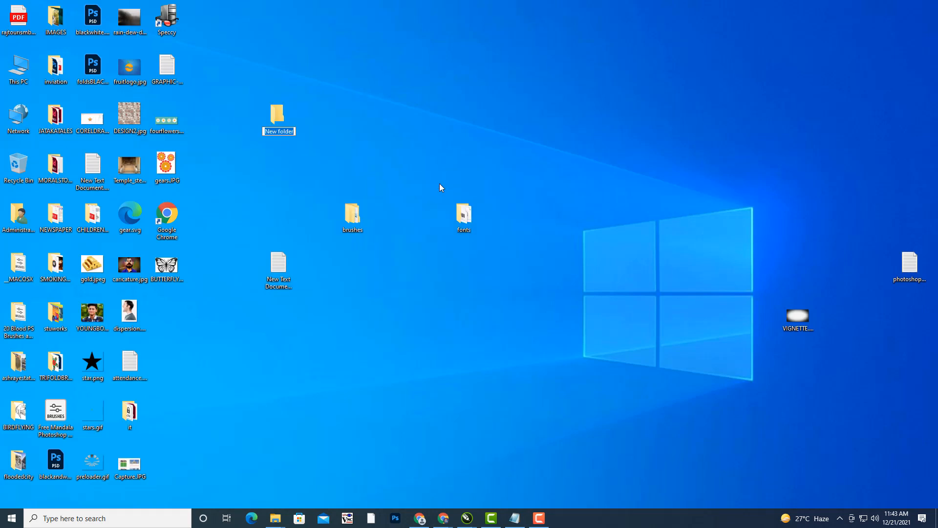
pyautogui.write('ICONS')
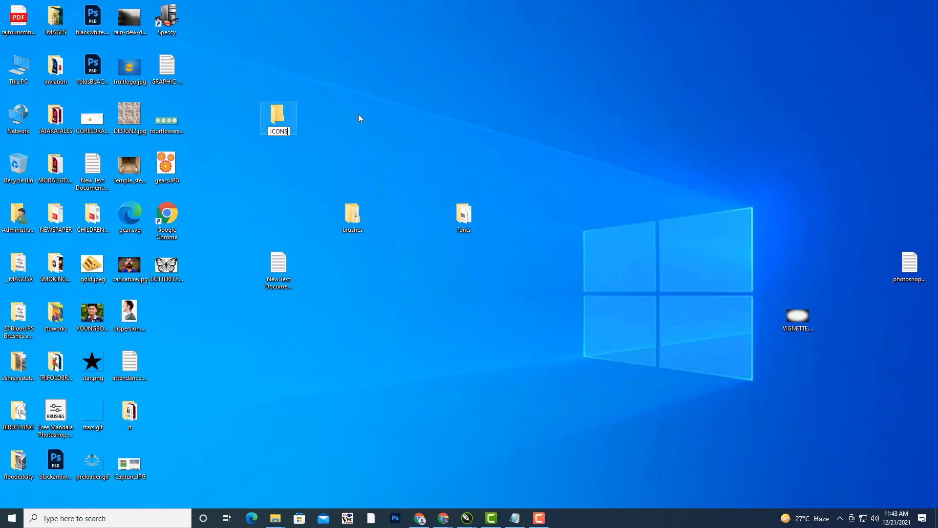
pyautogui.press('Return')
pyautogui.press('Return')
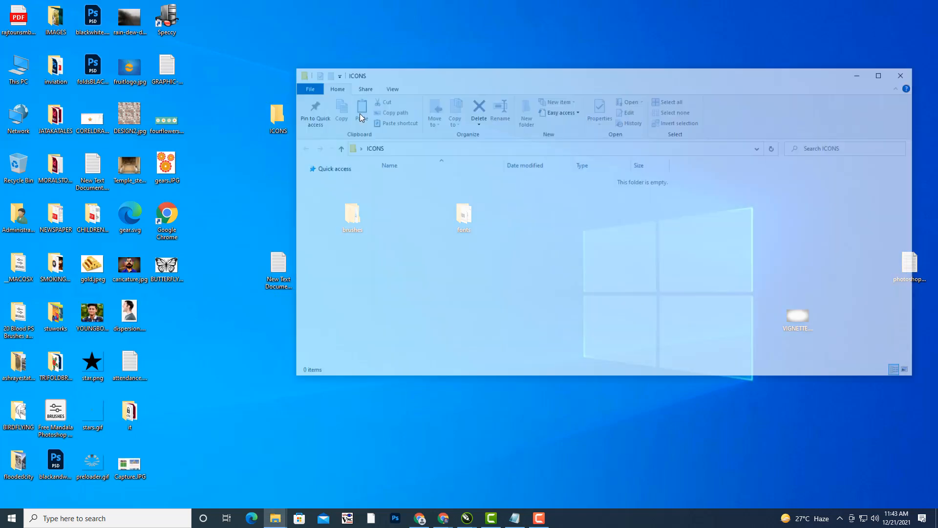
# - Paste the four copied SVG icon files into the ICONS folder
pyautogui.rightClick(459, 198)
pyautogui.click(494, 263)
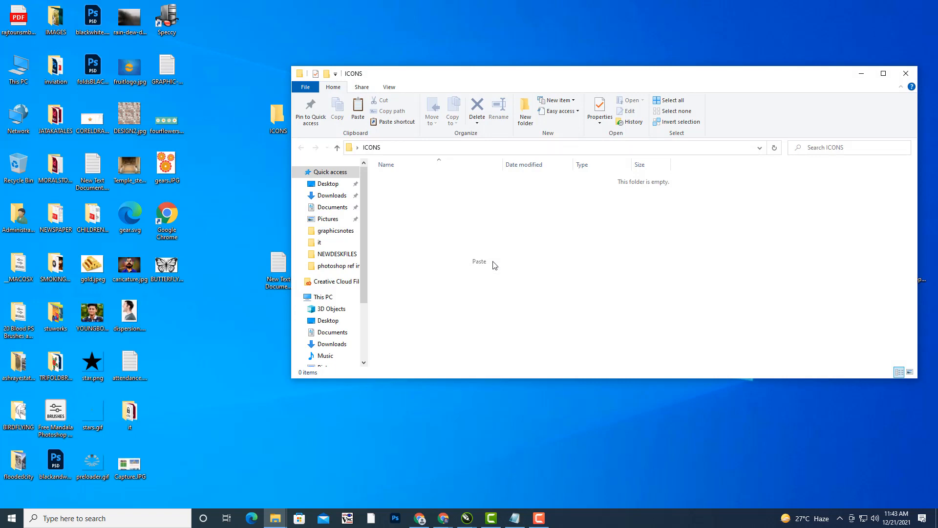
pyautogui.click(492, 266)
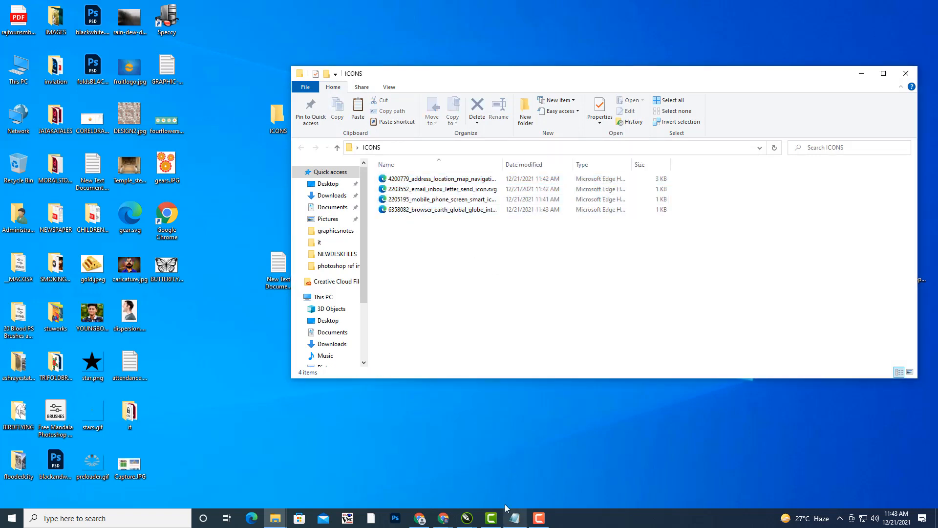
pyautogui.click(436, 203)
# - Open the mobile phone SVG in CorelDRAW 2019 and select its black shape
pyautogui.rightClick(437, 204)
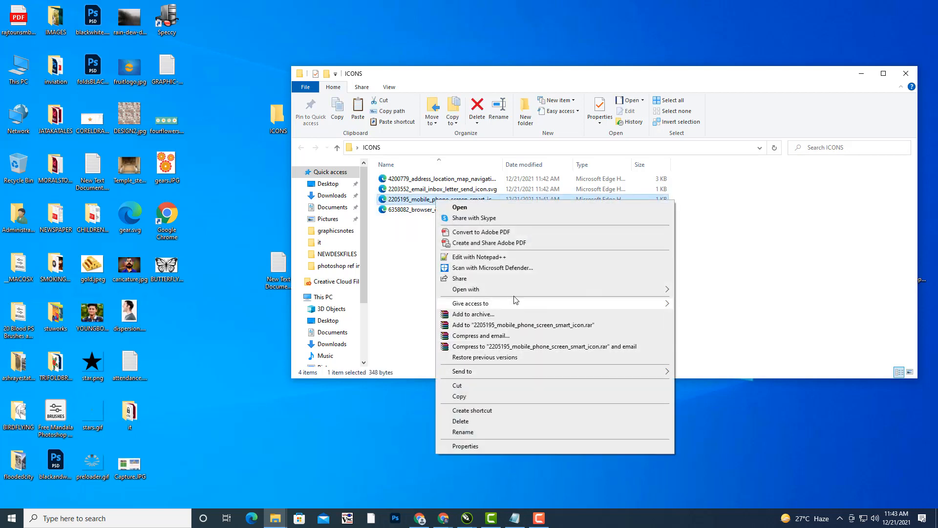
pyautogui.moveTo(560, 294)
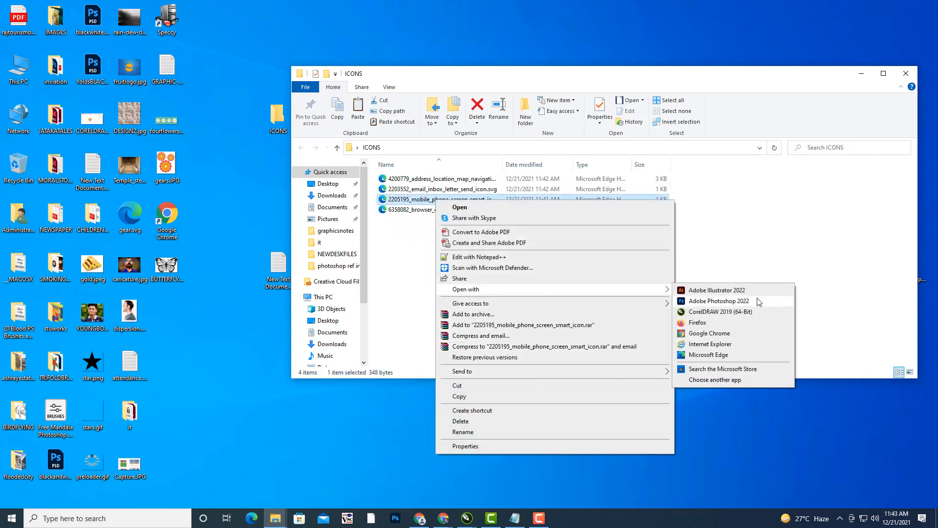
pyautogui.click(731, 312)
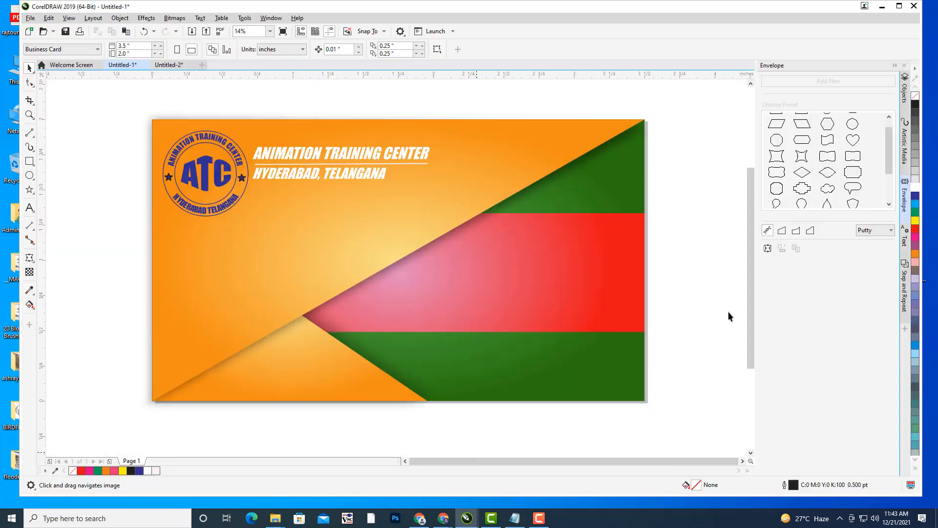
pyautogui.click(451, 171)
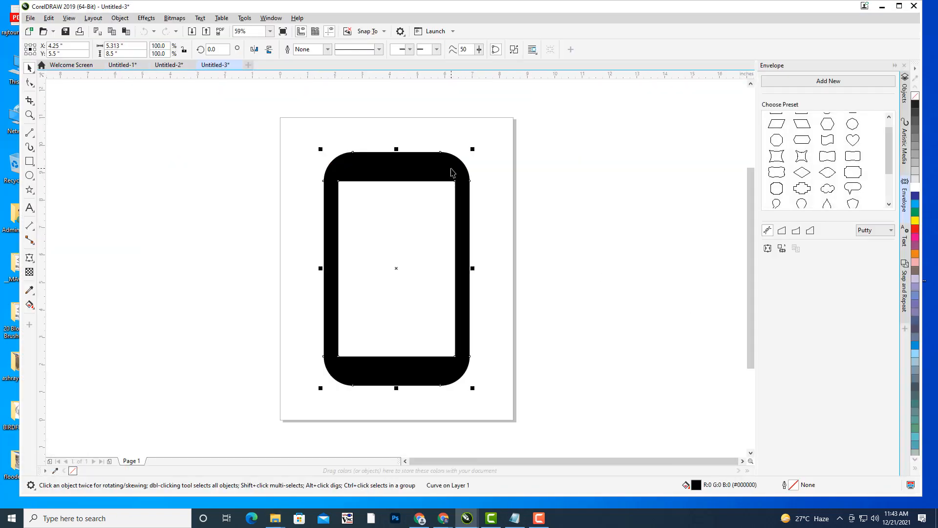
pyautogui.click(166, 66)
pyautogui.click(120, 65)
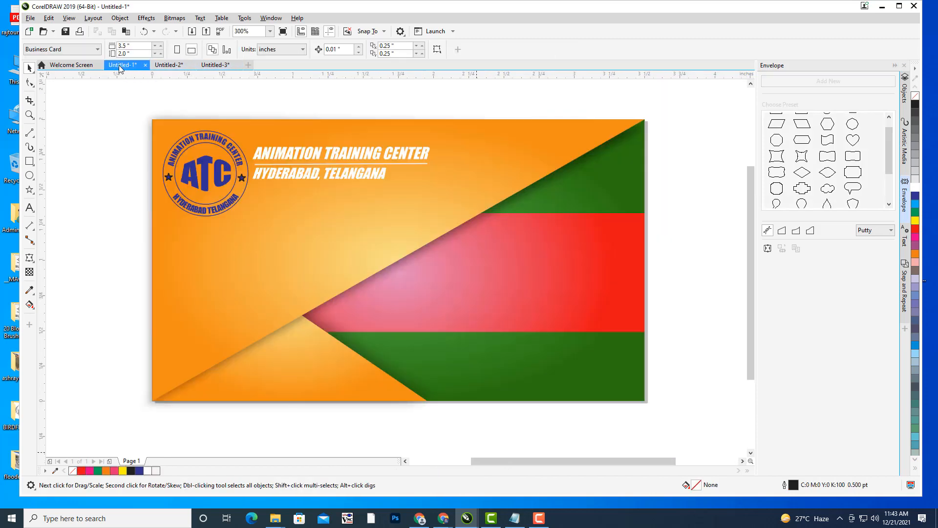
pyautogui.click(220, 65)
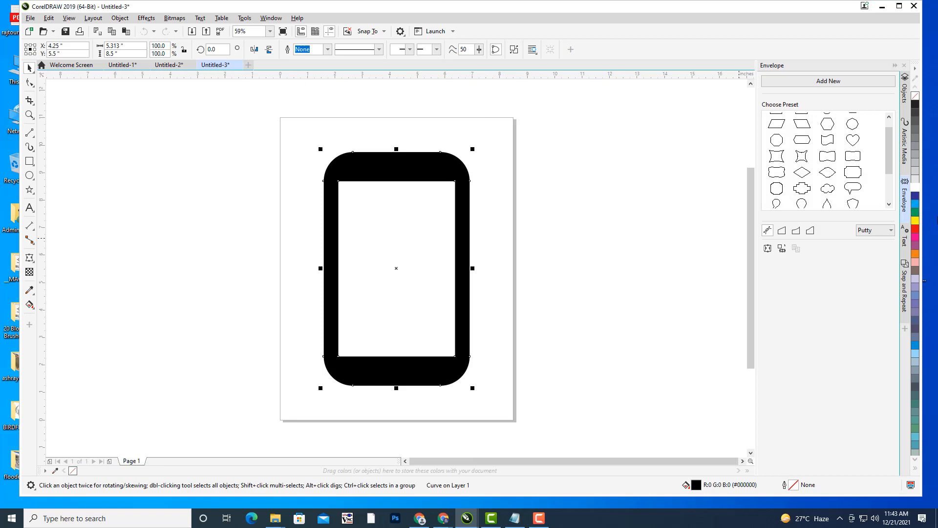
# - Fill the phone shape yellow and cut it from the icon document
pyautogui.click(916, 221)
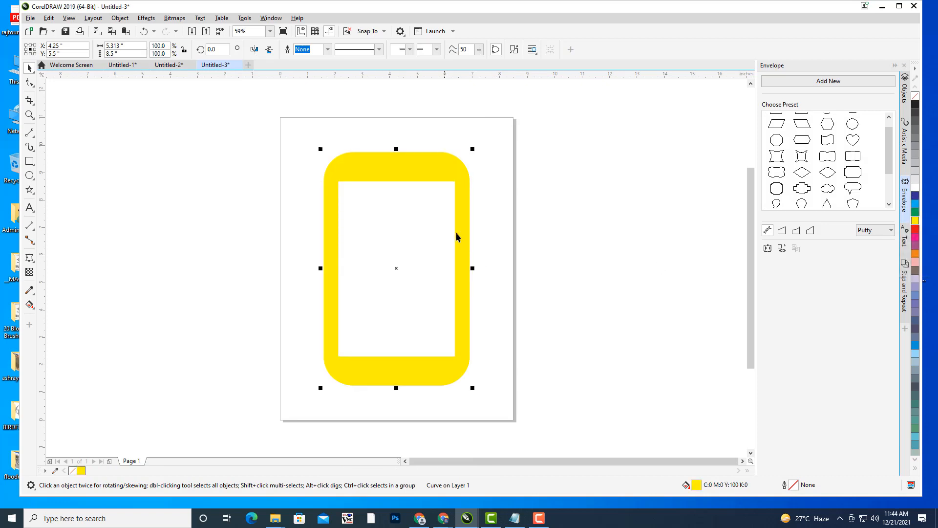
pyautogui.press('Delete')
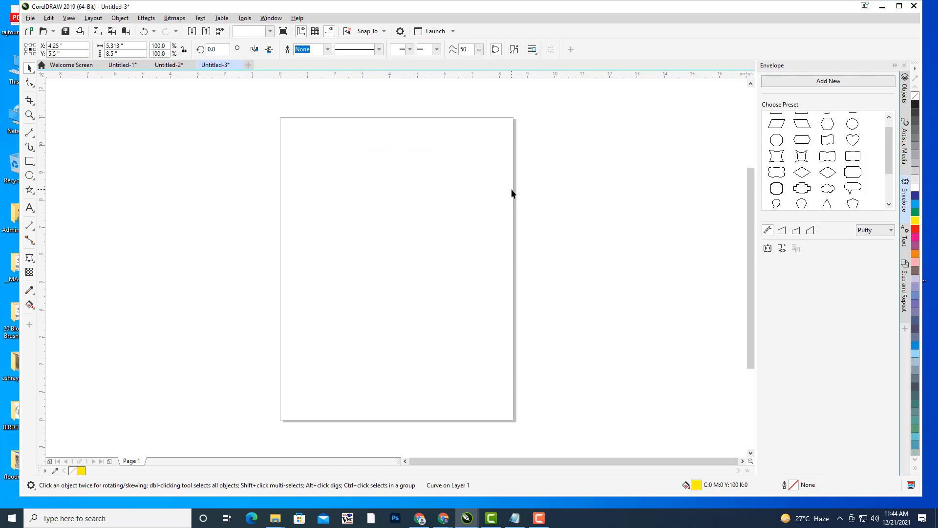
pyautogui.click(119, 65)
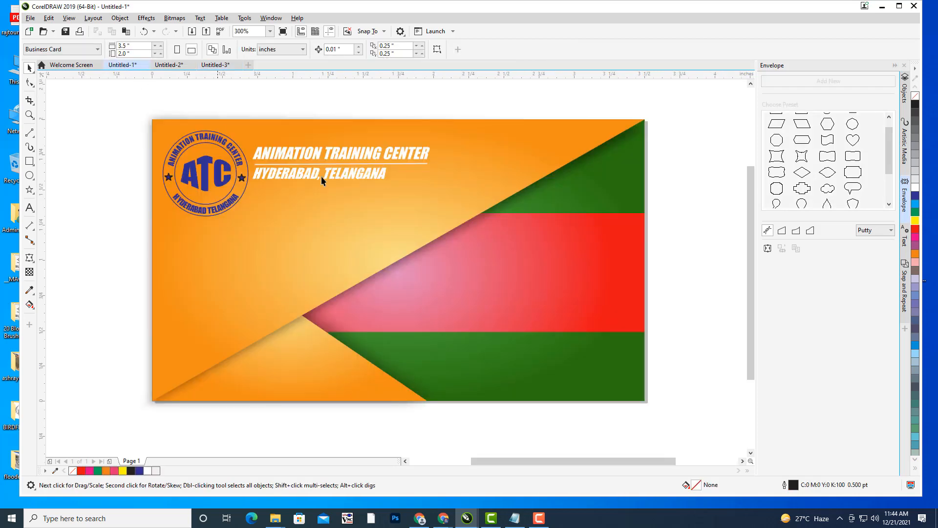
# - Paste the yellow phone into the business card file and scale it down to about 3.2%
pyautogui.hotkey('ctrl', 'v')
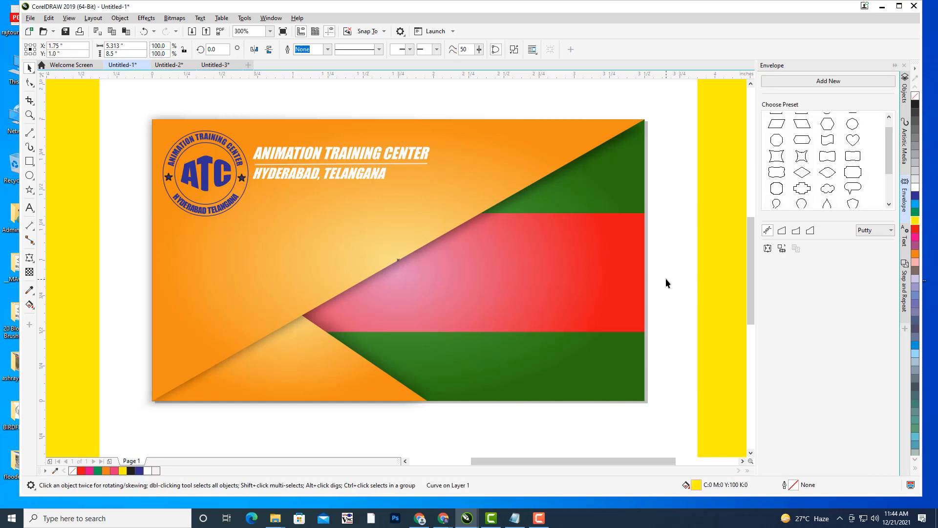
pyautogui.scroll(-2, 665, 277)
pyautogui.moveTo(668, 278); pyautogui.dragTo(508, 294)
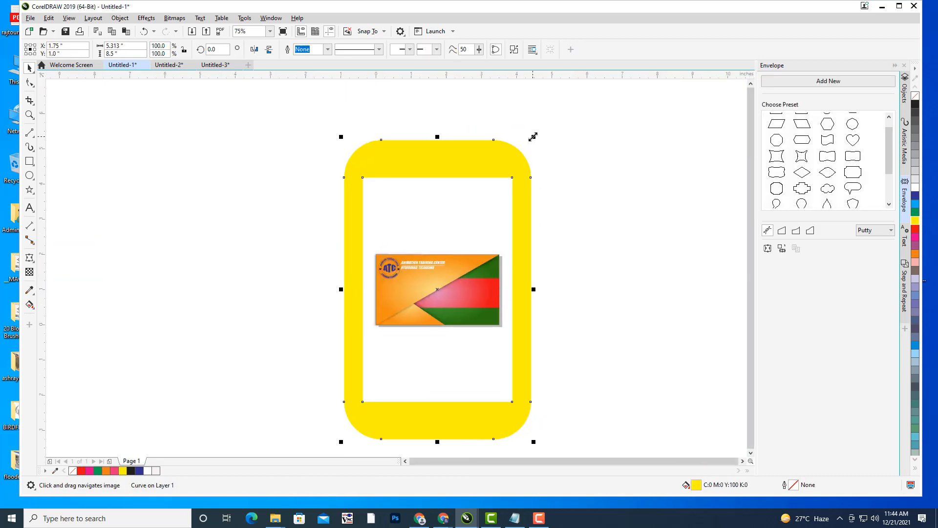
pyautogui.moveTo(533, 137); pyautogui.dragTo(577, 283)
pyautogui.scroll(1, 453, 304)
pyautogui.scroll(2, 594, 276)
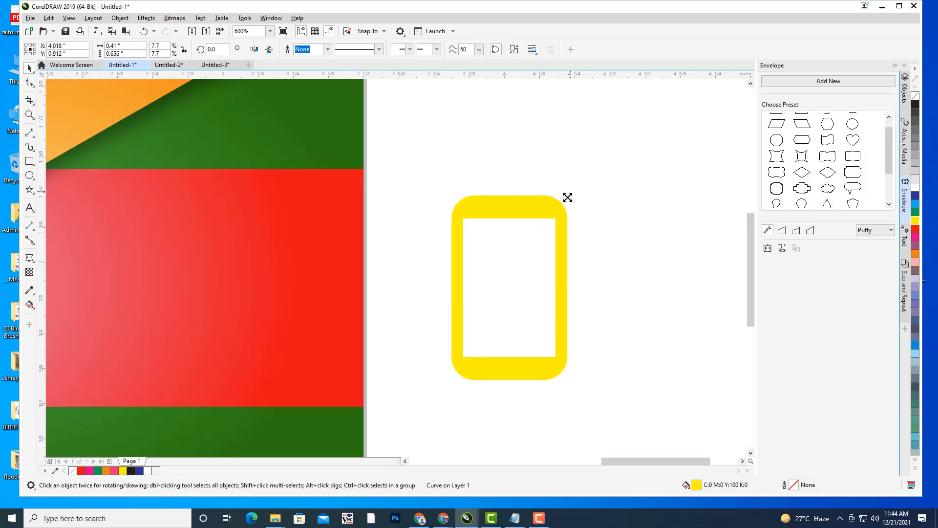
pyautogui.moveTo(568, 197); pyautogui.dragTo(541, 248)
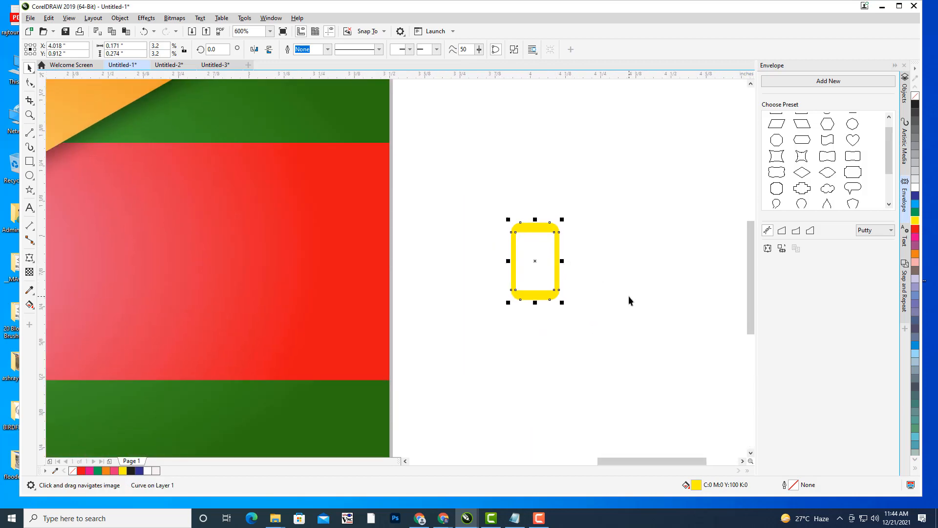
pyautogui.moveTo(629, 299); pyautogui.dragTo(685, 270)
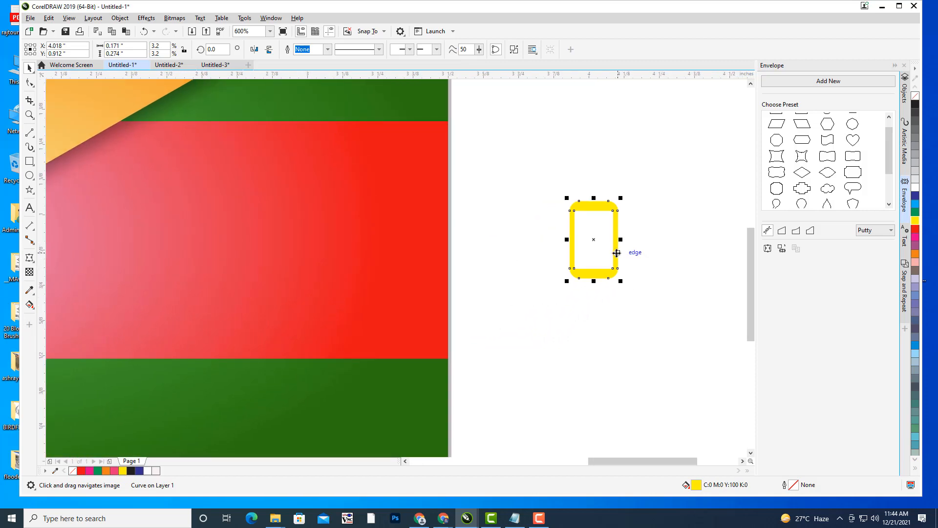
# - Fill the phone's screen area with blue using Smart Fill
pyautogui.click(33, 309)
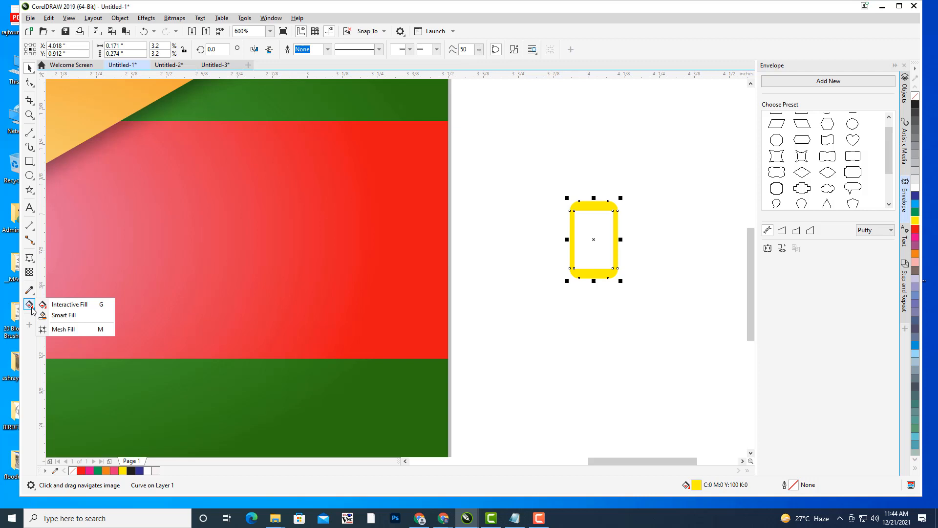
pyautogui.click(53, 317)
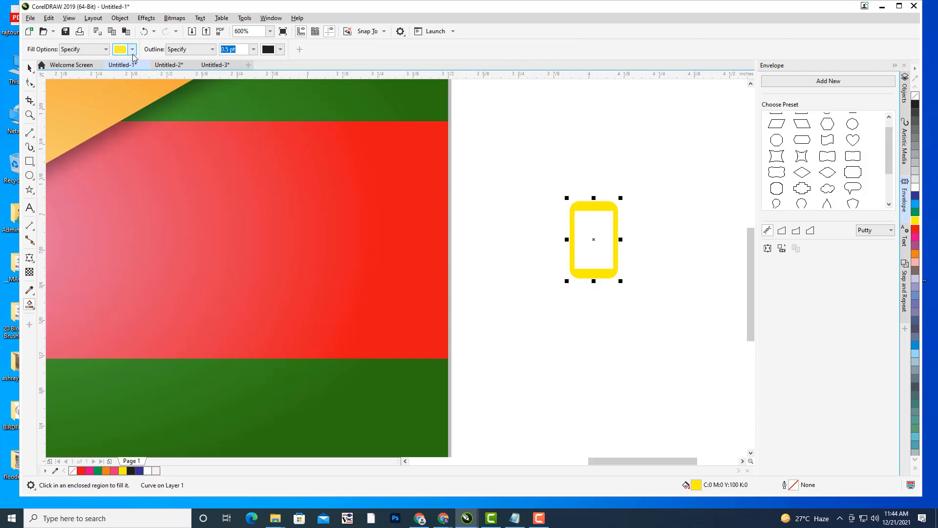
pyautogui.click(132, 50)
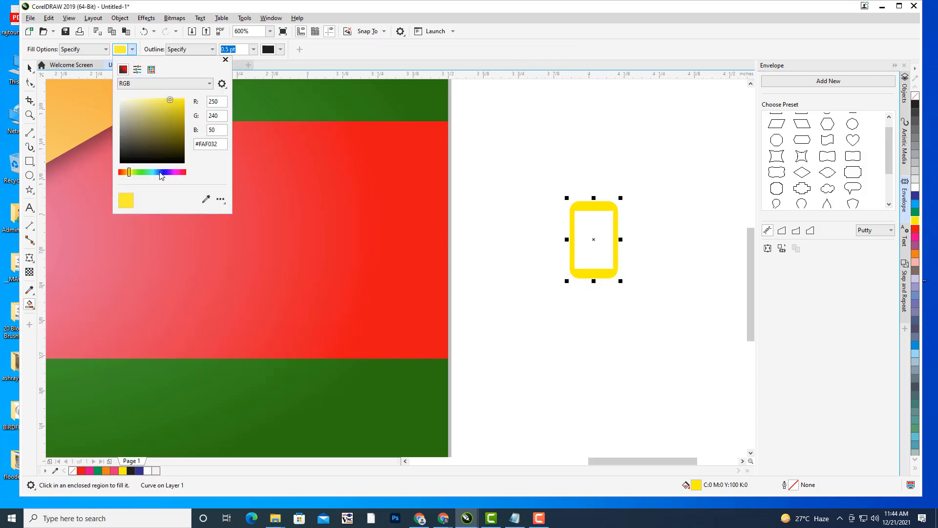
pyautogui.click(160, 172)
pyautogui.click(601, 45)
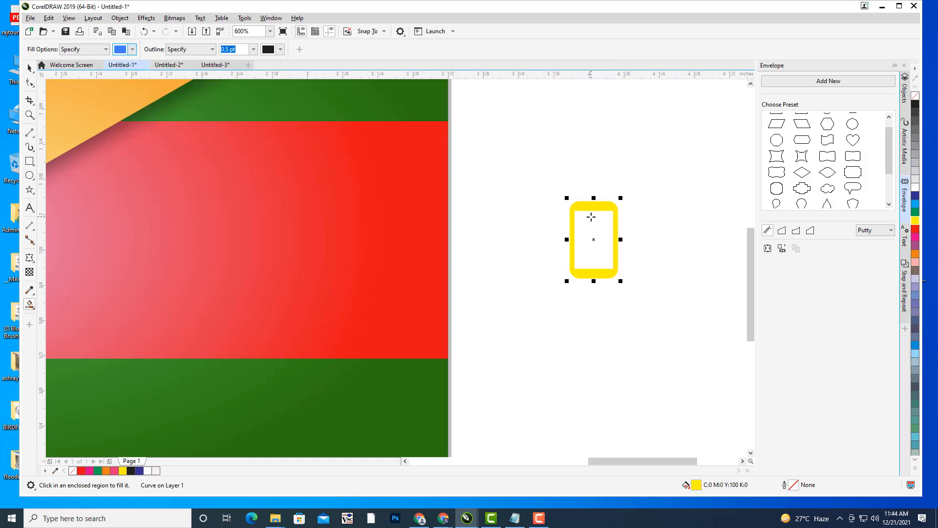
pyautogui.click(591, 217)
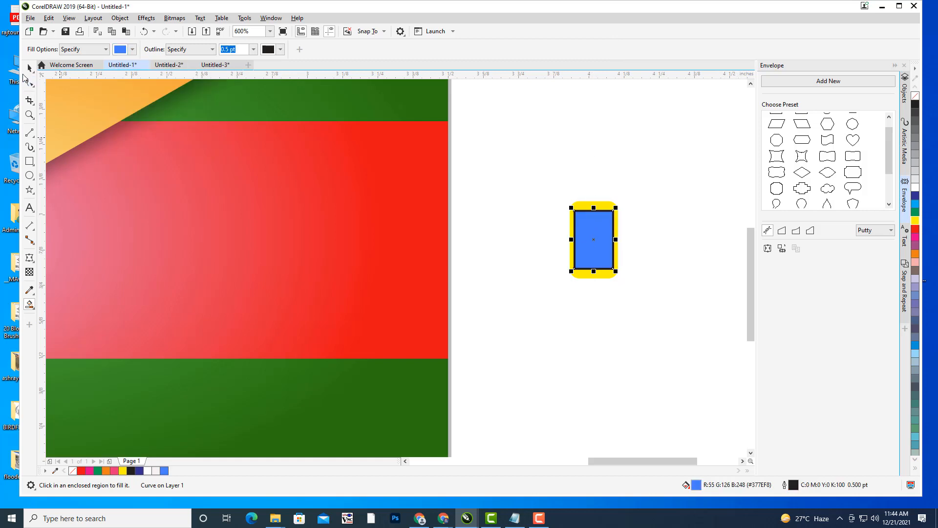
# - Group the phone shapes, move the group onto the red band and shrink it to about 0.078 × 0.125 in
pyautogui.press('space')
pyautogui.moveTo(552, 179); pyautogui.dragTo(649, 318)
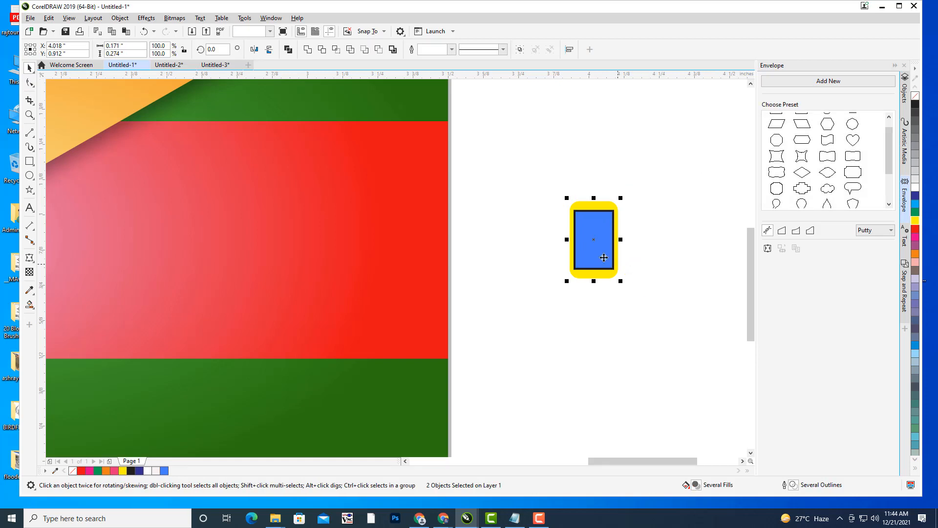
pyautogui.hotkey('ctrl', 'g')
pyautogui.moveTo(594, 239); pyautogui.dragTo(127, 179)
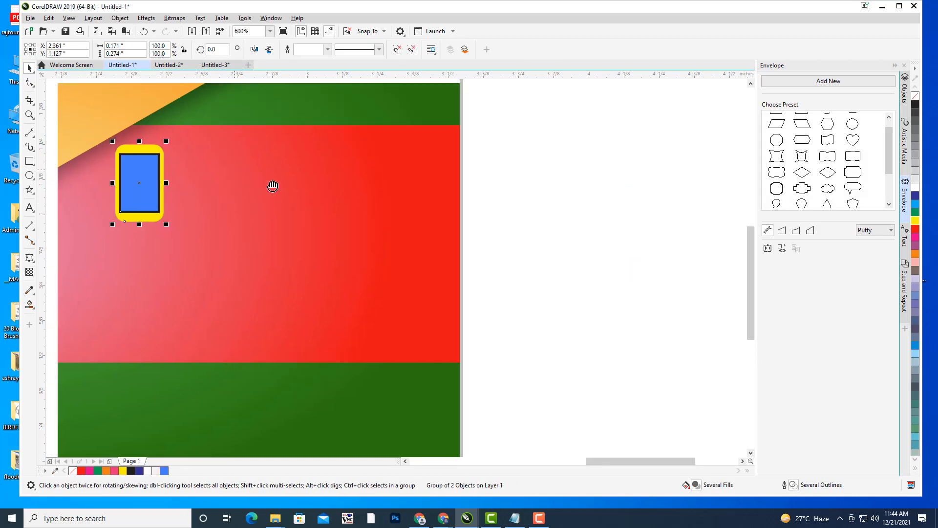
pyautogui.moveTo(272, 186); pyautogui.dragTo(305, 198)
pyautogui.click(638, 225)
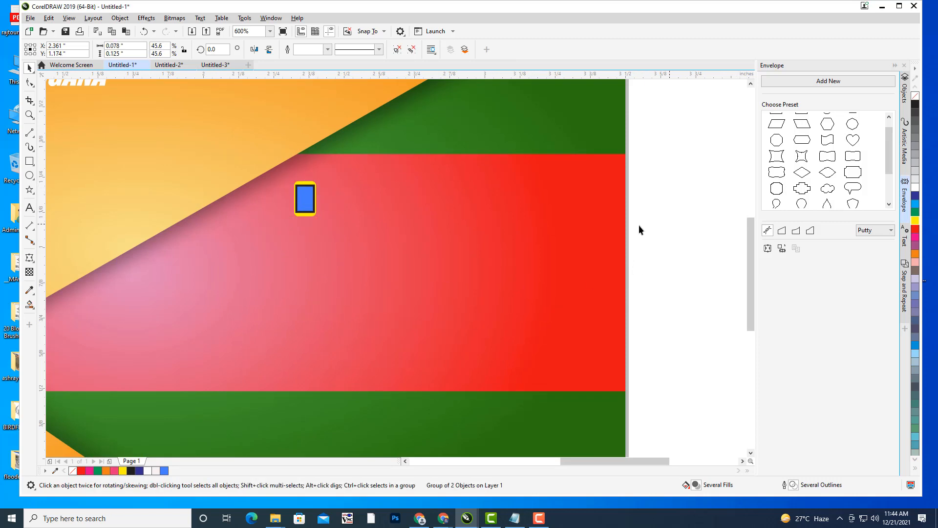
pyautogui.scroll(-1, 640, 212)
pyautogui.moveTo(640, 212); pyautogui.dragTo(556, 237)
pyautogui.moveTo(490, 245); pyautogui.dragTo(528, 247)
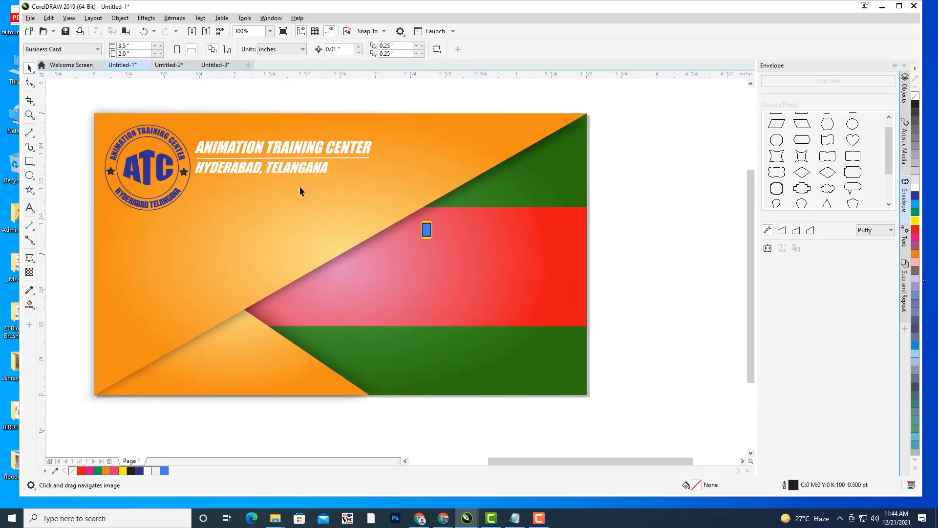
pyautogui.moveTo(263, 172); pyautogui.dragTo(282, 178)
# - Import the email envelope SVG from the Desktop ICONS folder onto the page
pyautogui.click(30, 18)
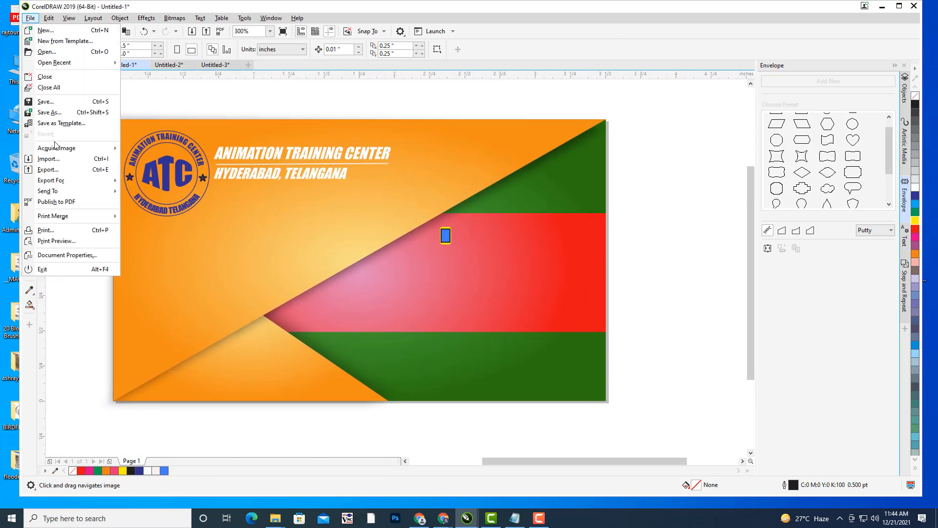
pyautogui.click(57, 157)
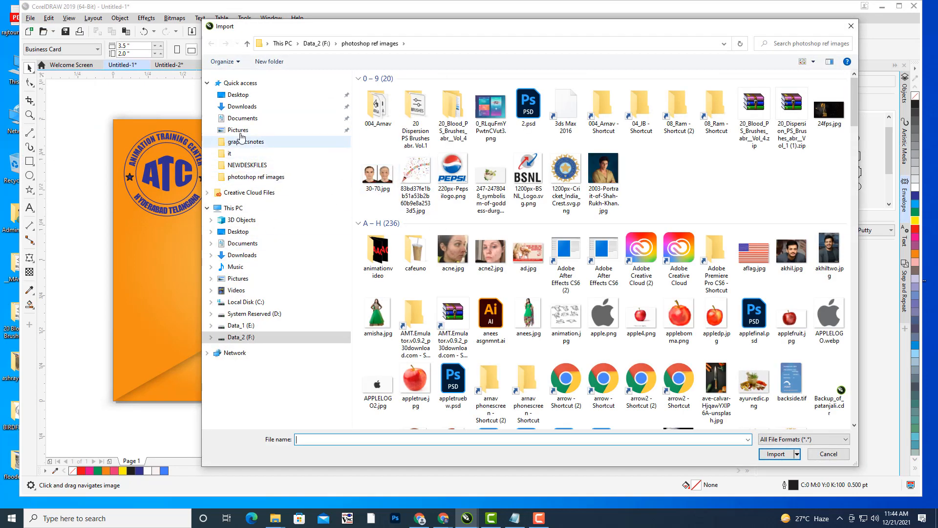
pyautogui.click(238, 95)
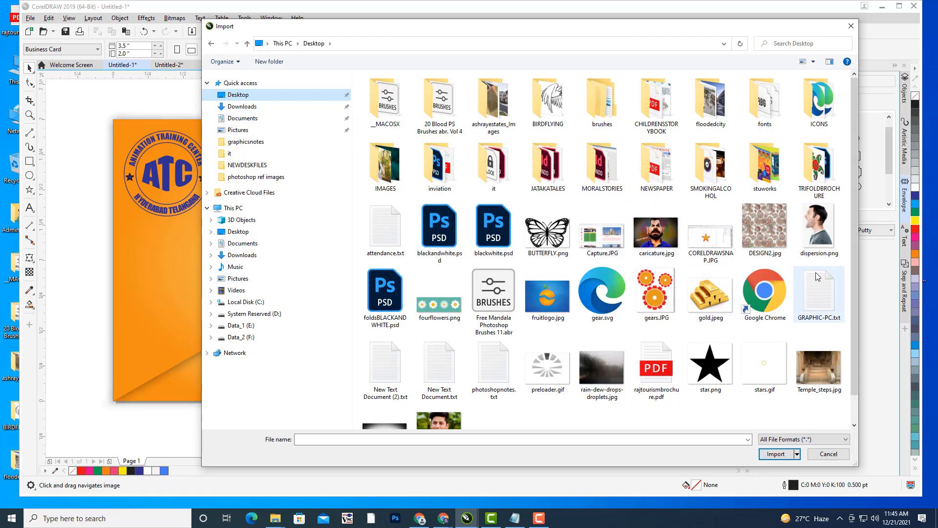
pyautogui.click(816, 111)
pyautogui.doubleClick(817, 111)
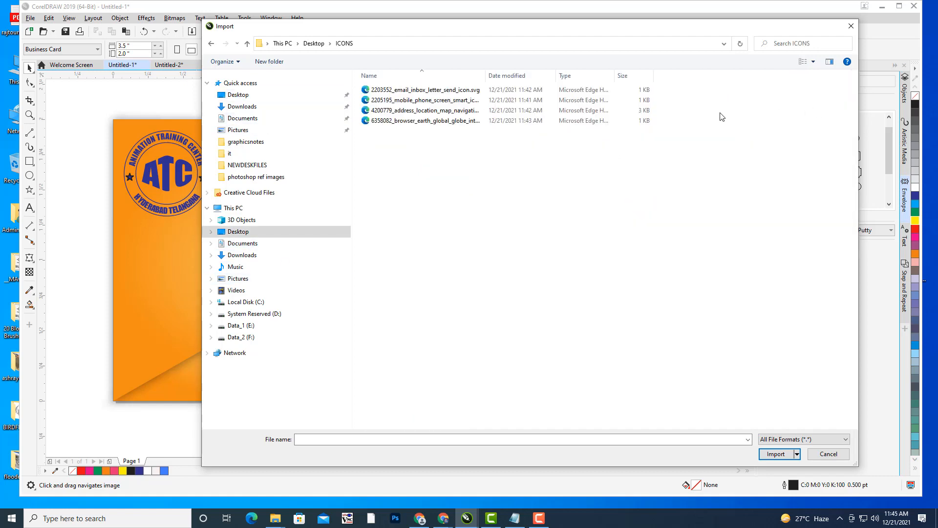
pyautogui.click(446, 91)
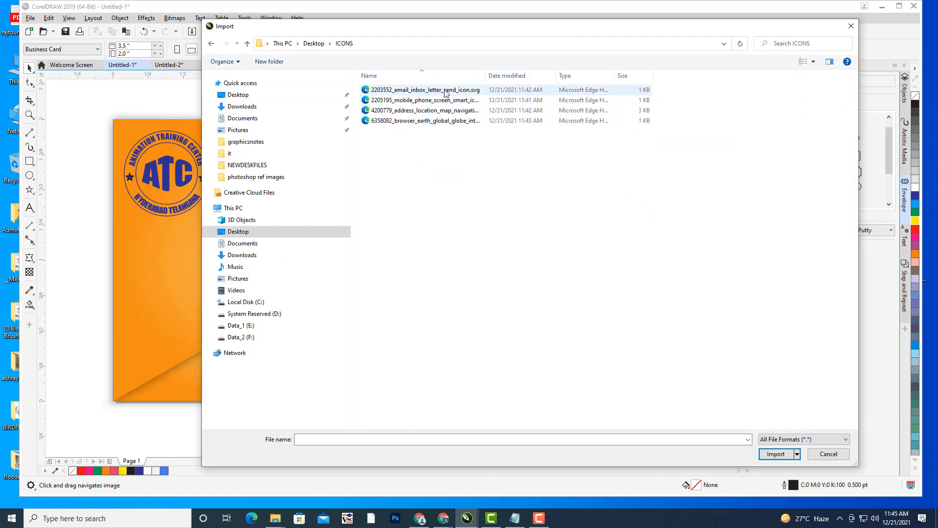
pyautogui.click(775, 474)
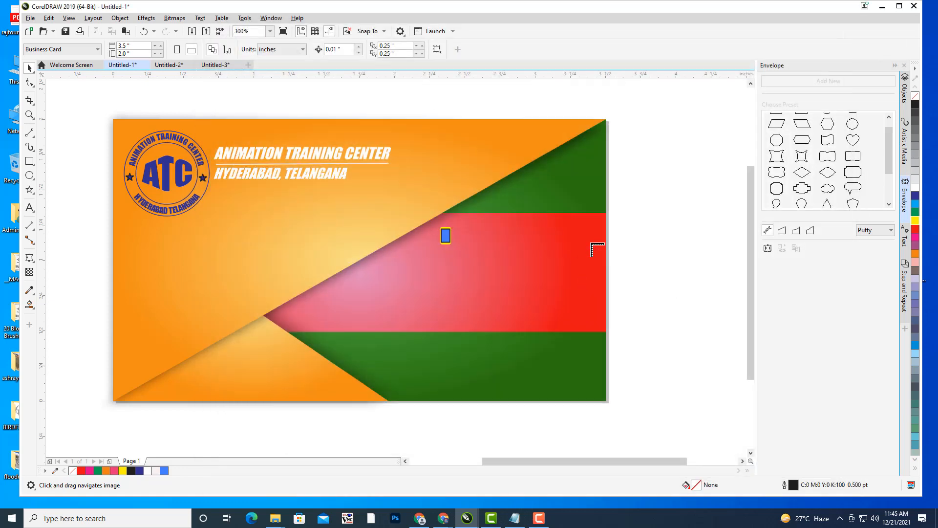
pyautogui.click(652, 244)
# - Colour the envelope yellow and shrink it to about 0.097 × 0.073 in below the phone
pyautogui.moveTo(662, 254); pyautogui.dragTo(265, 157)
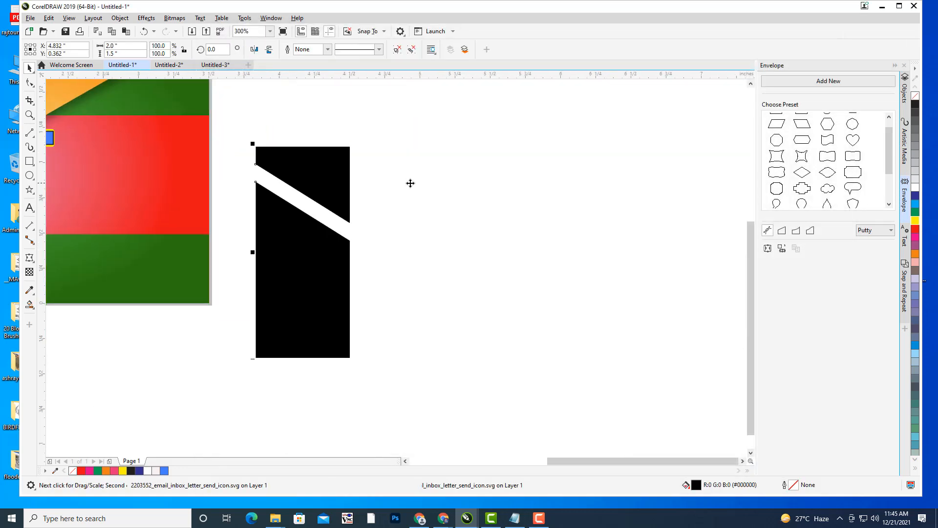
pyautogui.moveTo(429, 184); pyautogui.dragTo(557, 233)
pyautogui.click(916, 220)
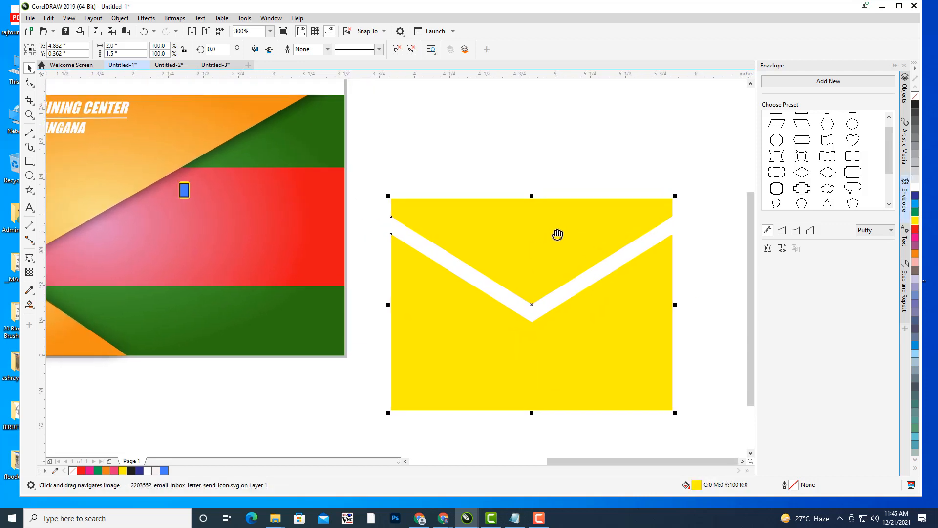
pyautogui.moveTo(674, 197); pyautogui.dragTo(321, 199)
pyautogui.scroll(1, 310, 188)
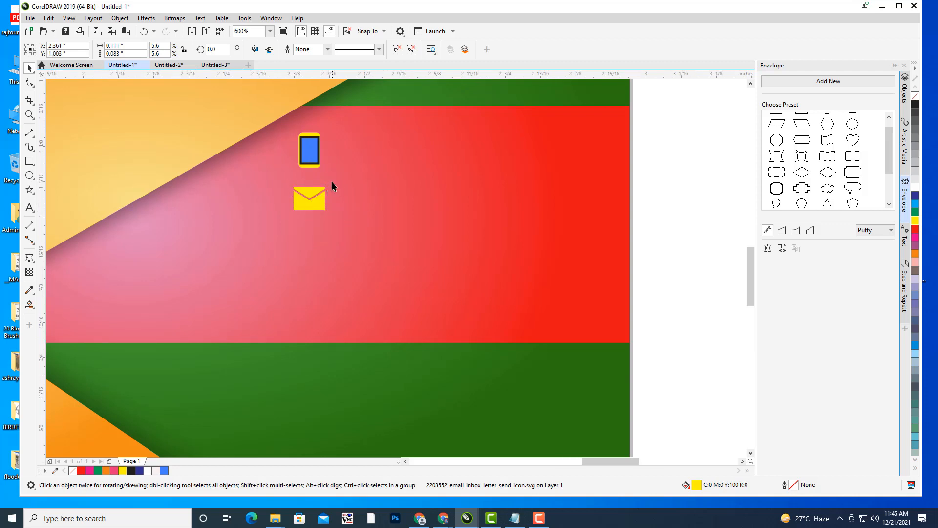
pyautogui.scroll(1, 331, 183)
pyautogui.moveTo(324, 187); pyautogui.dragTo(316, 230)
pyautogui.scroll(-1, 391, 171)
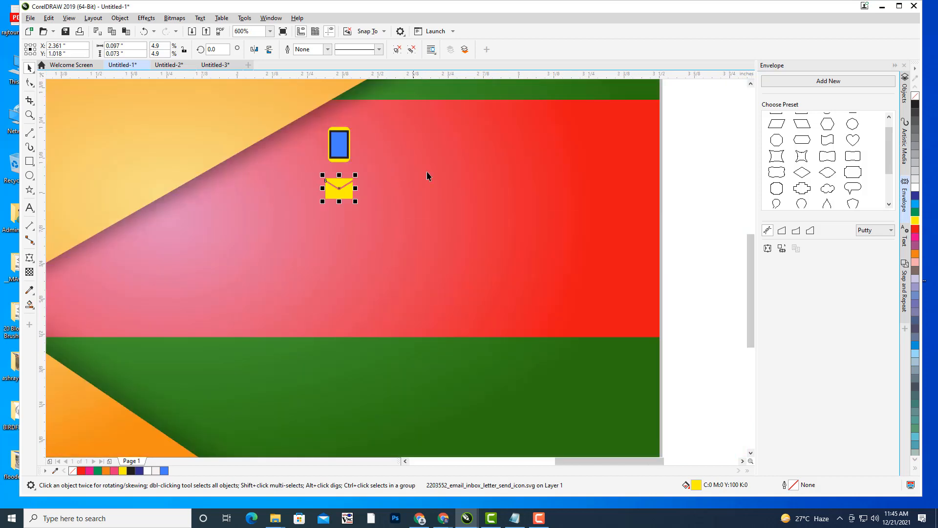
pyautogui.moveTo(686, 221); pyautogui.dragTo(630, 250)
pyautogui.click(655, 216)
pyautogui.scroll(-1, 655, 216)
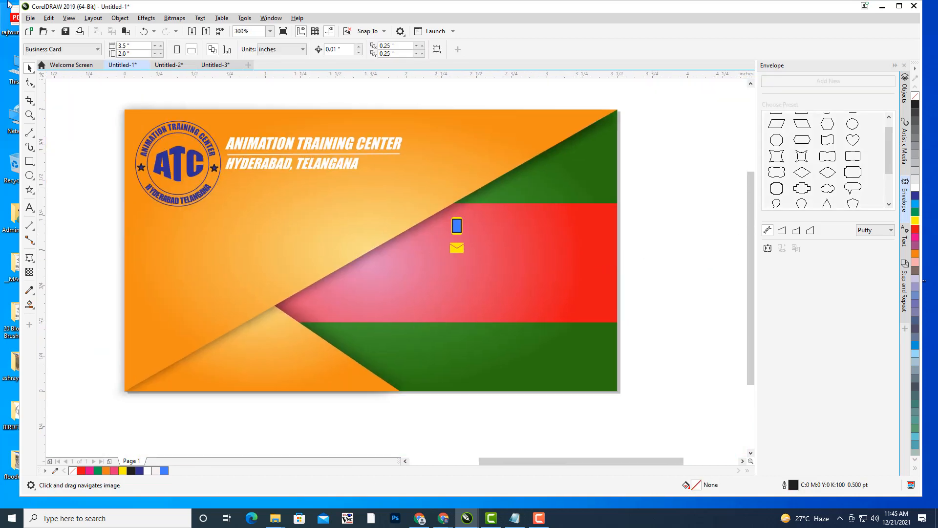
# - Import the globe SVG from the ICONS folder, place it on the page and fill it yellow
pyautogui.click(31, 19)
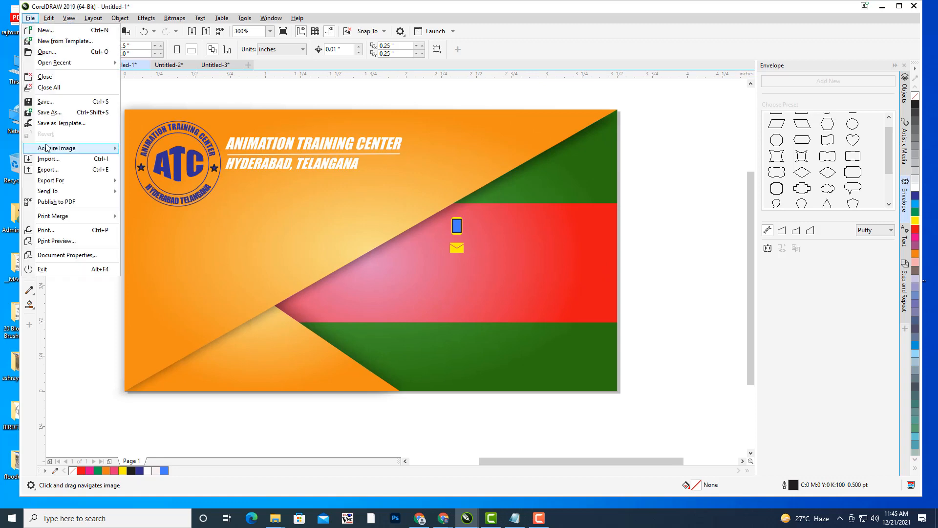
pyautogui.click(58, 163)
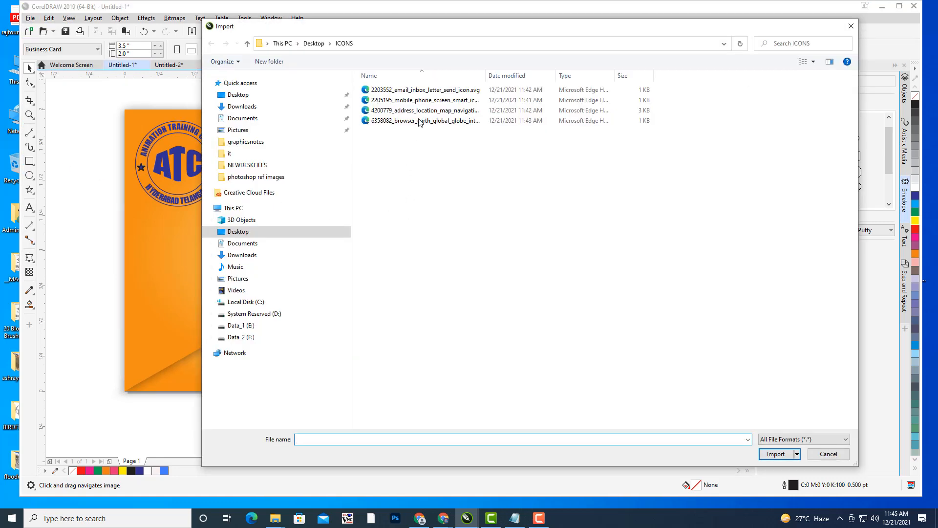
pyautogui.click(420, 110)
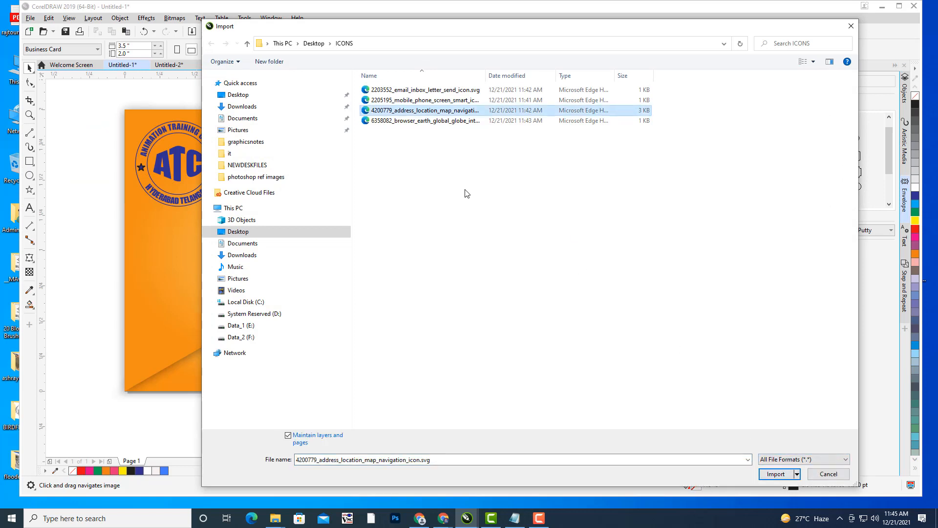
pyautogui.click(437, 123)
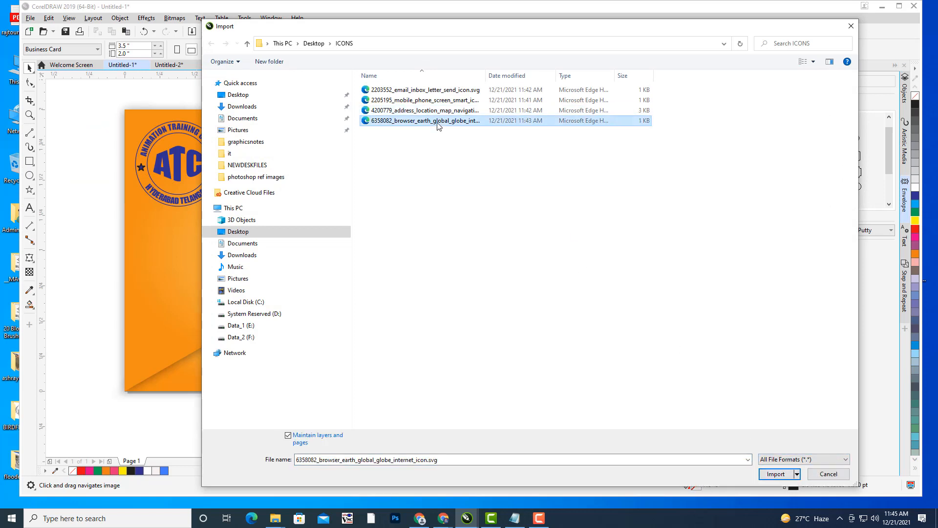
pyautogui.click(777, 474)
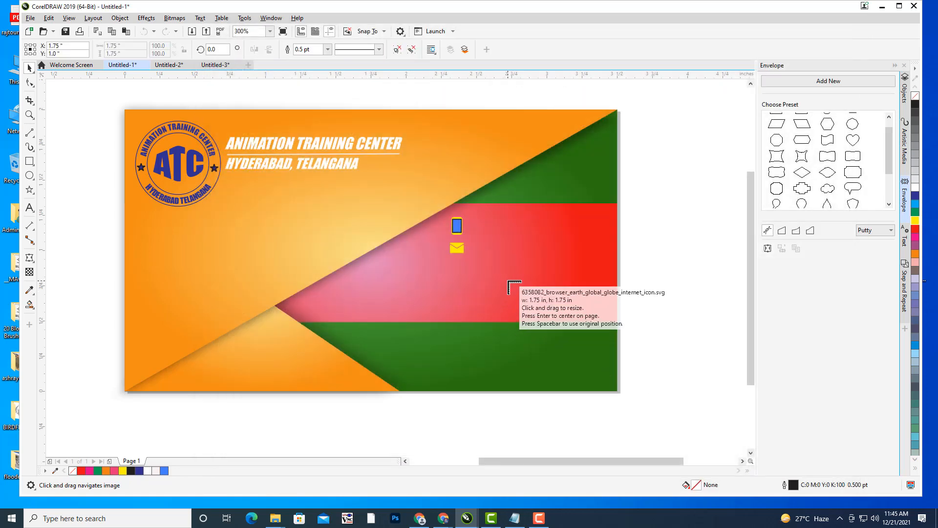
pyautogui.click(505, 278)
pyautogui.moveTo(673, 302); pyautogui.dragTo(611, 263)
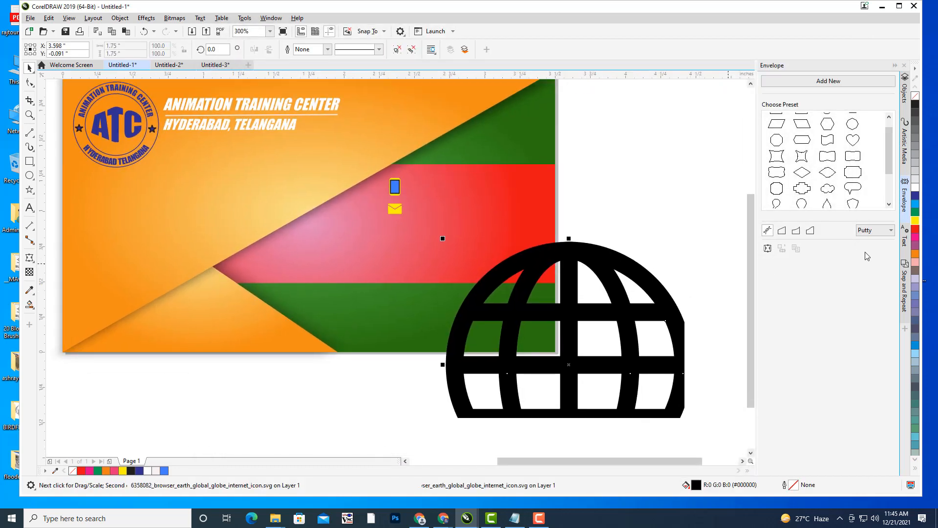
pyautogui.click(915, 221)
# - Scale the globe down to about 0.104 × 0.104 inches and align it under the envelope
pyautogui.moveTo(567, 365); pyautogui.dragTo(411, 270)
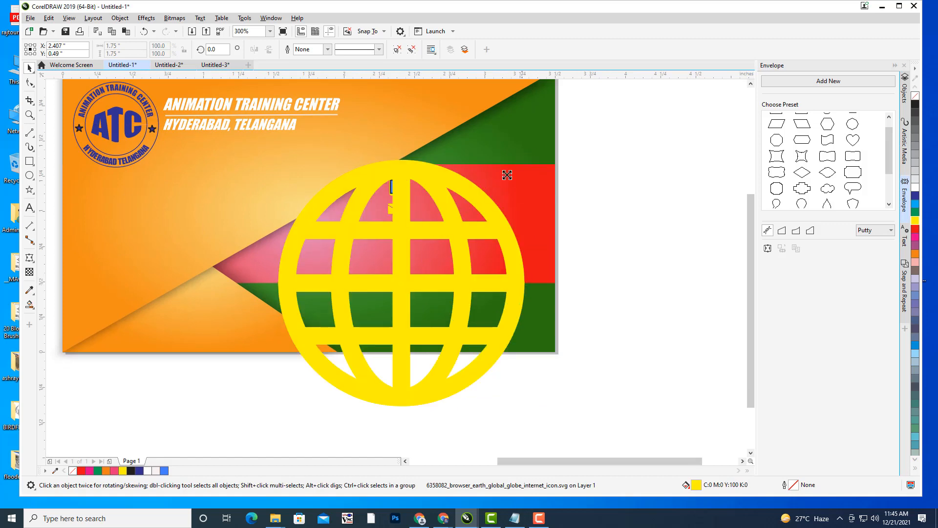
pyautogui.moveTo(507, 175); pyautogui.dragTo(435, 245)
pyautogui.scroll(2, 443, 242)
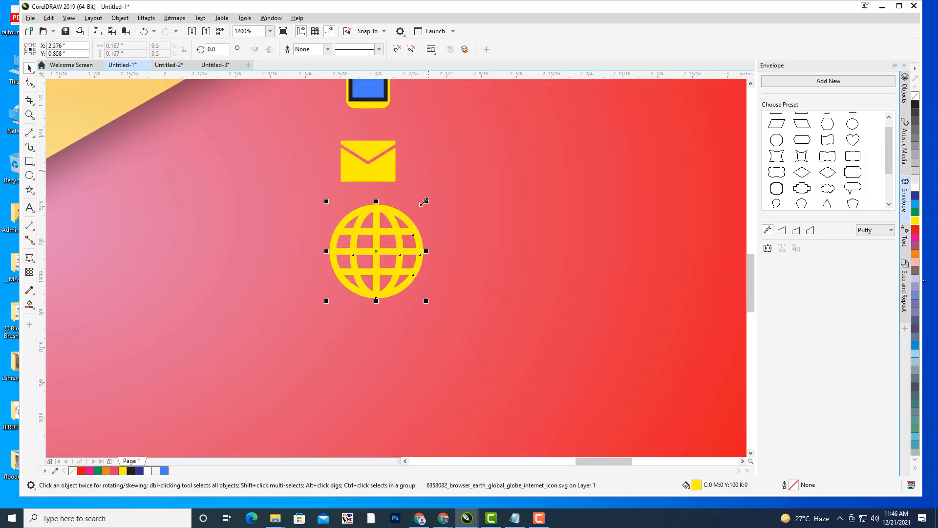
pyautogui.moveTo(426, 202); pyautogui.dragTo(366, 252)
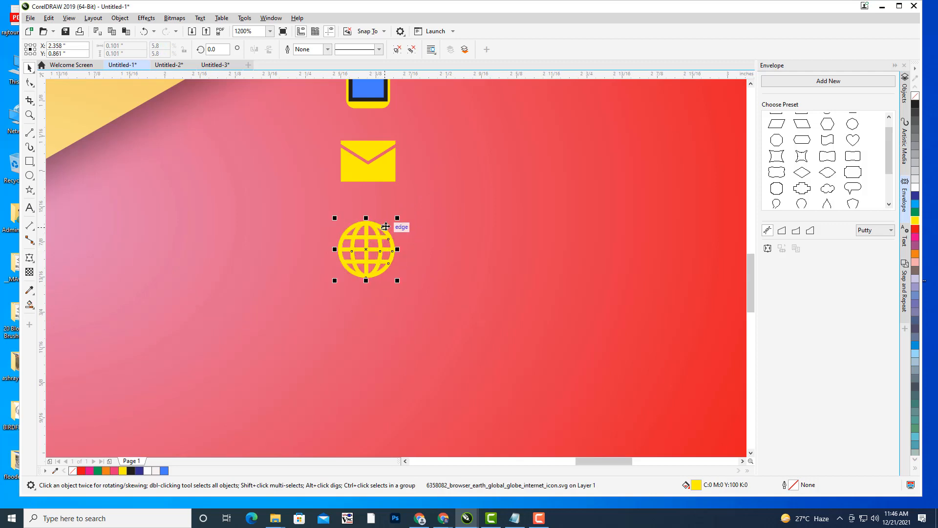
pyautogui.moveTo(396, 221)
pyautogui.mouseDown()
pyautogui.moveTo(404, 206)
pyautogui.moveTo(399, 211)
pyautogui.mouseUp()
pyautogui.moveTo(377, 251)
pyautogui.mouseDown()
pyautogui.moveTo(372, 245)
pyautogui.moveTo(384, 244)
pyautogui.moveTo(369, 243)
pyautogui.mouseUp()
pyautogui.click(69, 18)
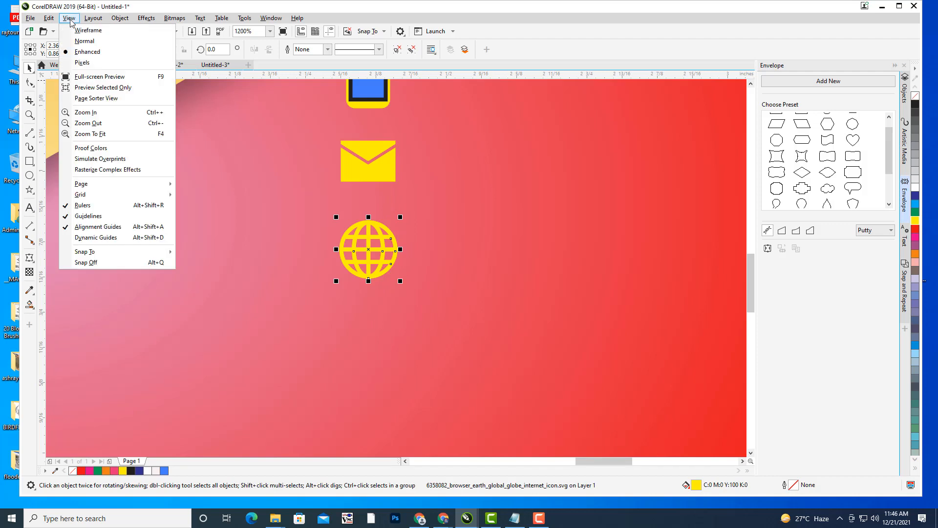
pyautogui.click(370, 254)
pyautogui.moveTo(370, 252)
pyautogui.mouseDown()
pyautogui.moveTo(373, 220)
pyautogui.moveTo(369, 250)
pyautogui.mouseUp()
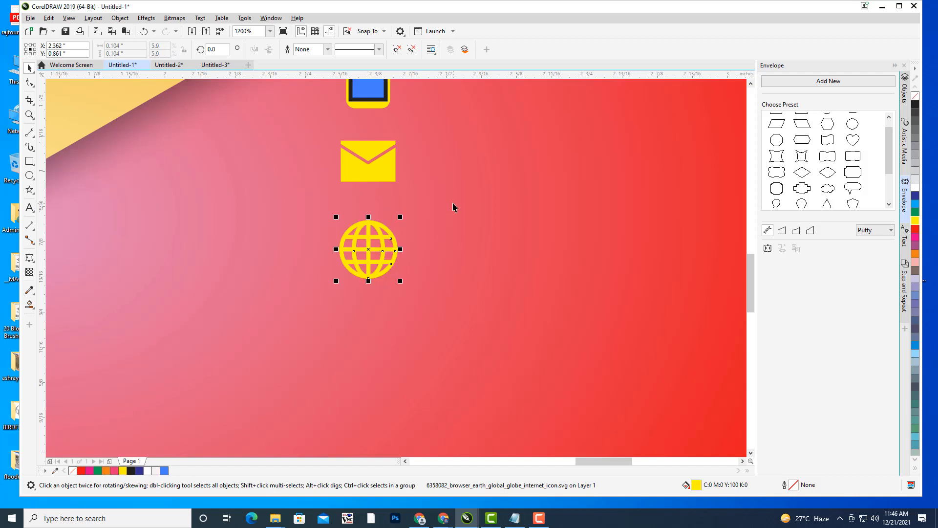
pyautogui.press('Escape')
pyautogui.scroll(-1, 459, 208)
pyautogui.moveTo(512, 221); pyautogui.dragTo(499, 244)
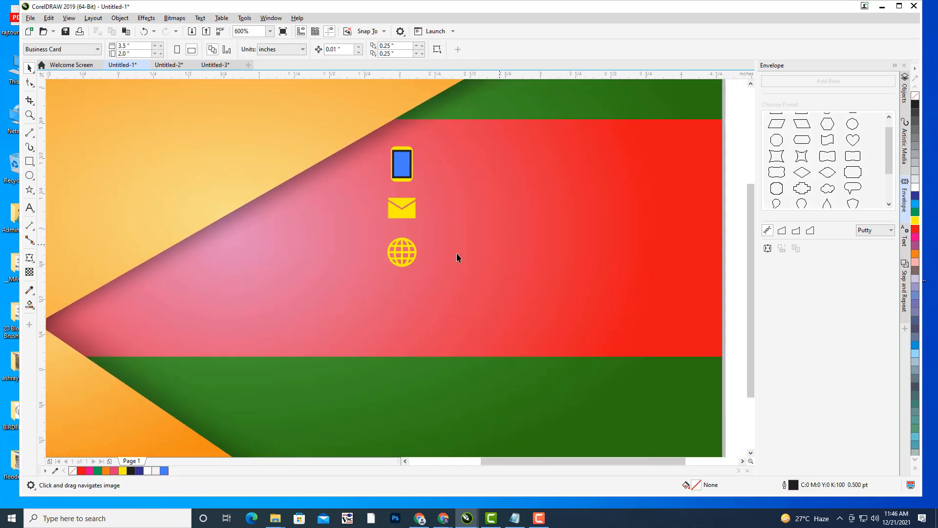
pyautogui.scroll(-2, 456, 253)
# - Nudge the envelope icon slightly to realign it in the icon column
pyautogui.click(451, 228)
pyautogui.scroll(3, 414, 224)
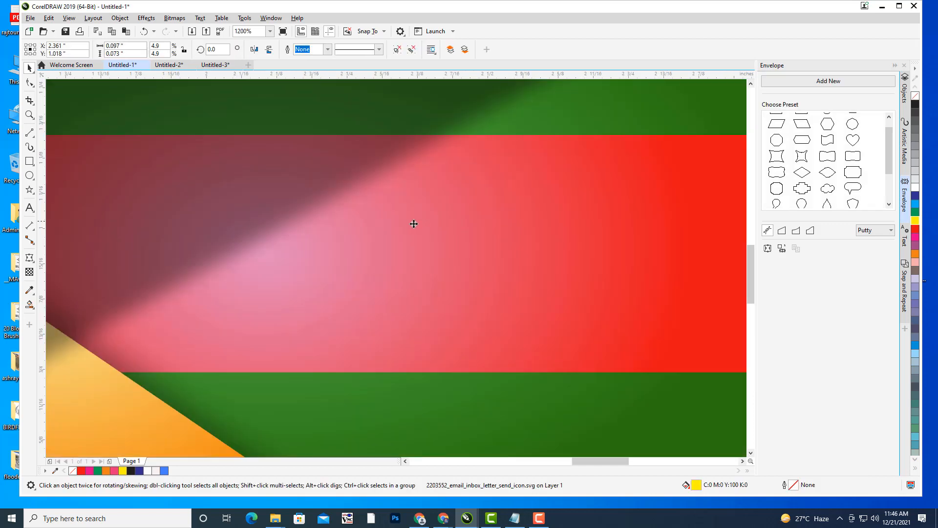
pyautogui.scroll(-1, 513, 238)
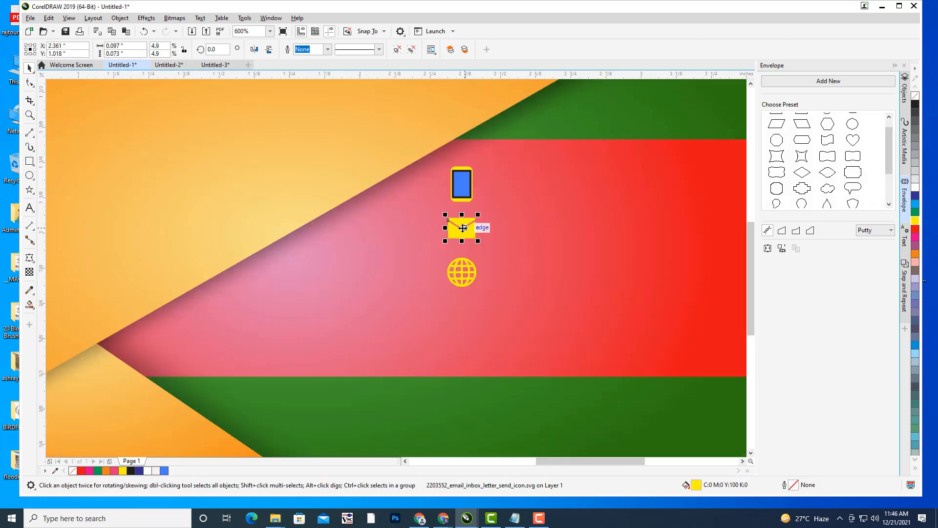
pyautogui.moveTo(462, 228); pyautogui.dragTo(463, 227)
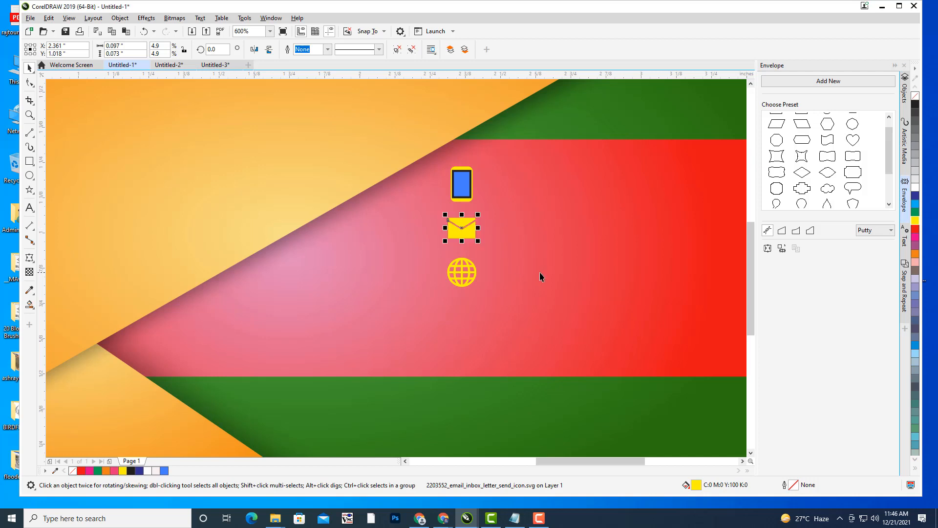
# - Import the location pin icon from ICONS, place it on the card and fill it yellow
pyautogui.click(30, 20)
pyautogui.click(54, 165)
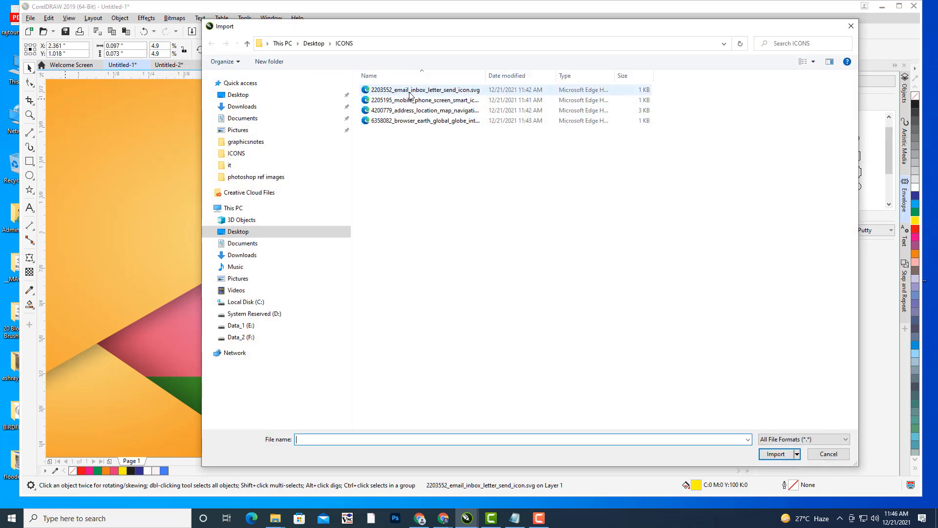
pyautogui.click(412, 111)
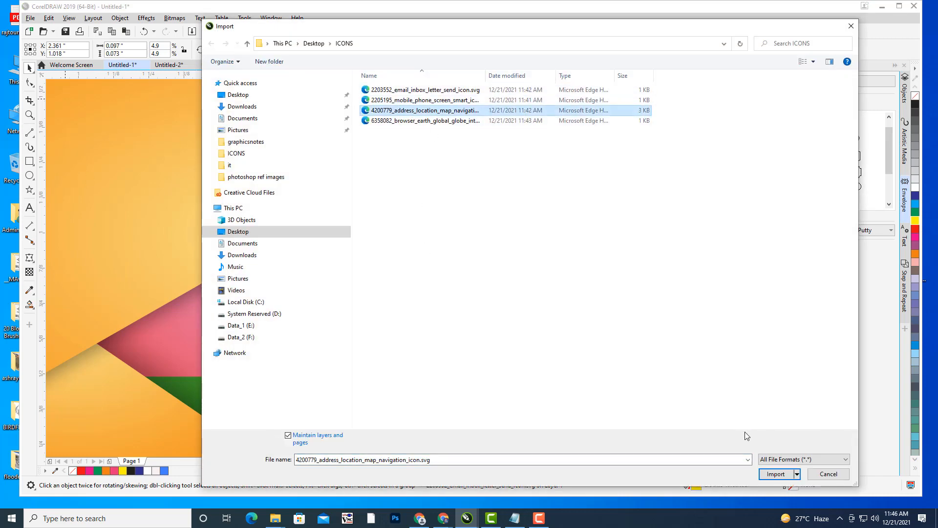
pyautogui.click(777, 473)
pyautogui.click(521, 300)
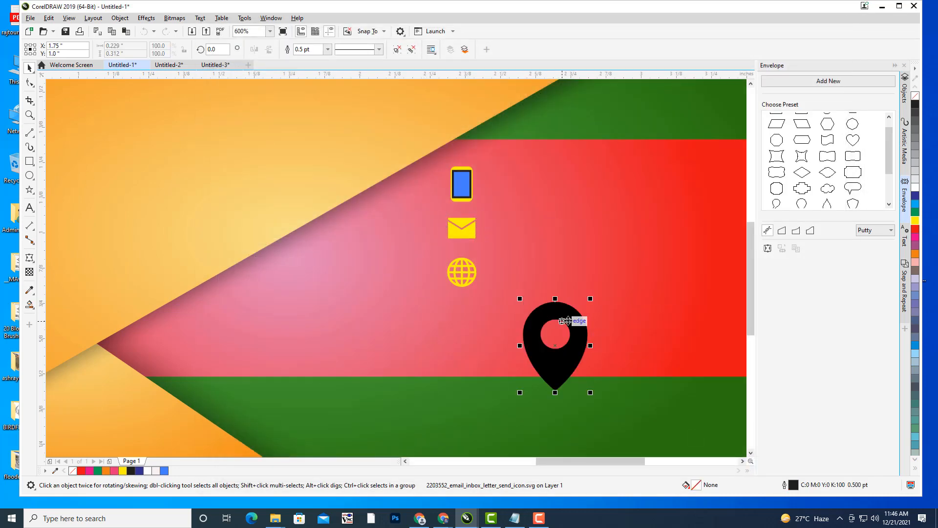
pyautogui.click(915, 221)
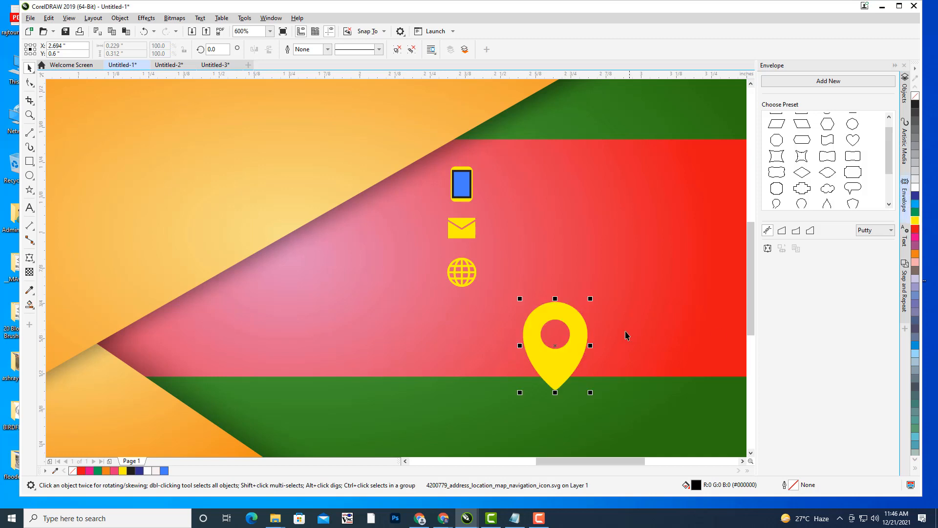
# - Shrink the pin to match the other icons and position it beneath the globe
pyautogui.moveTo(555, 346); pyautogui.dragTo(465, 341)
pyautogui.moveTo(501, 293); pyautogui.dragTo(462, 315)
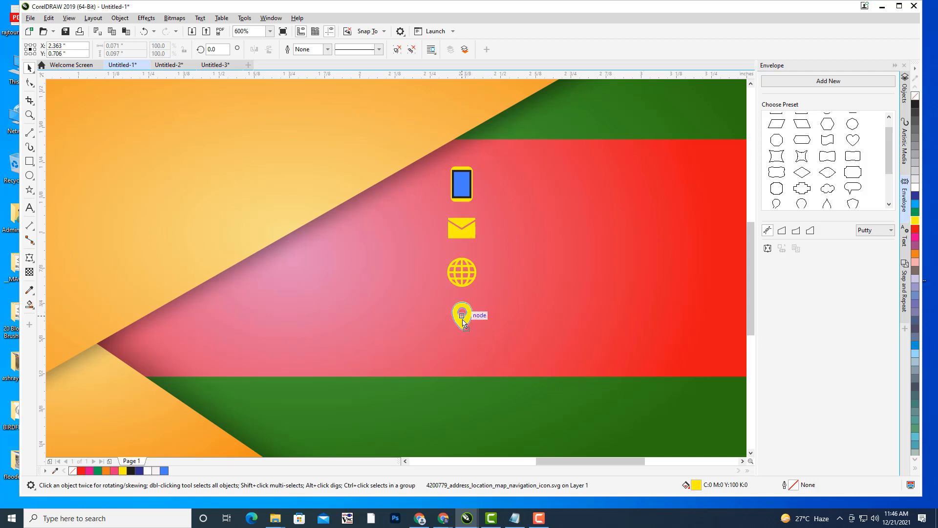
pyautogui.click(464, 279)
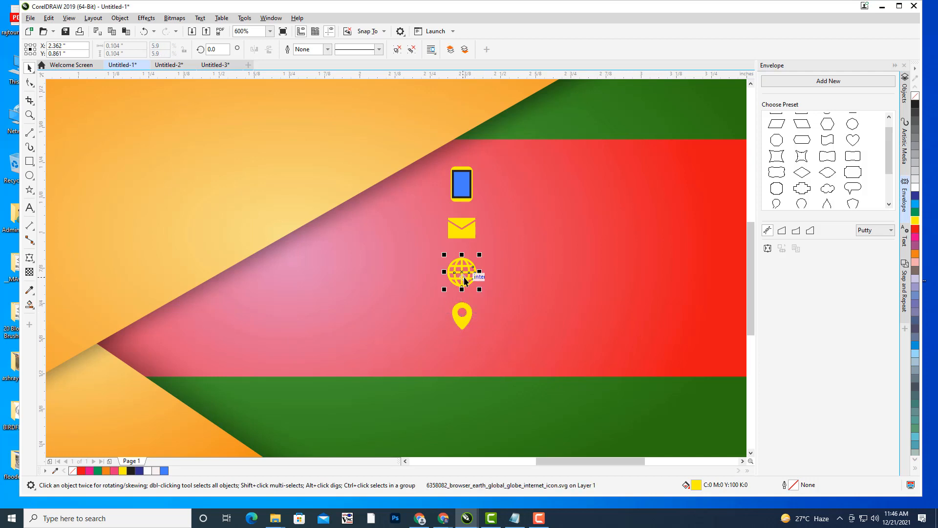
pyautogui.click(530, 203)
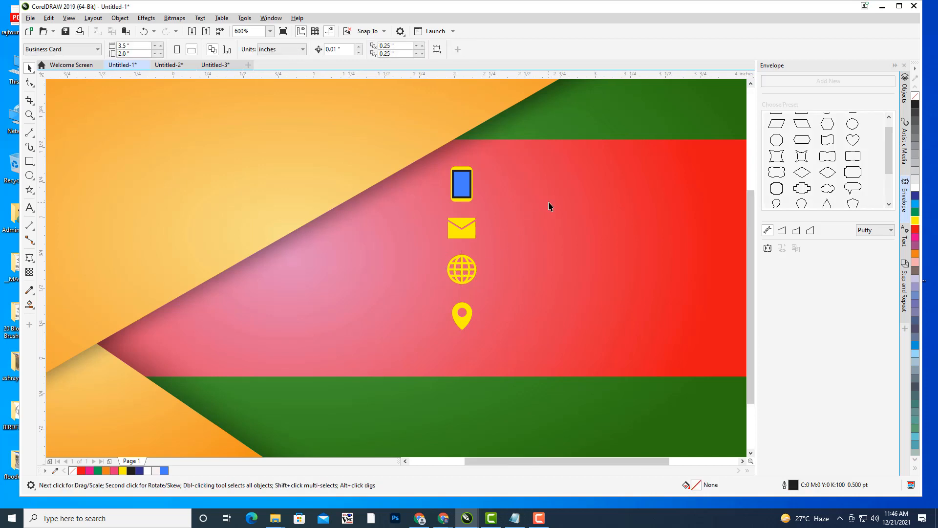
pyautogui.scroll(-1, 549, 203)
pyautogui.moveTo(602, 206); pyautogui.dragTo(602, 242)
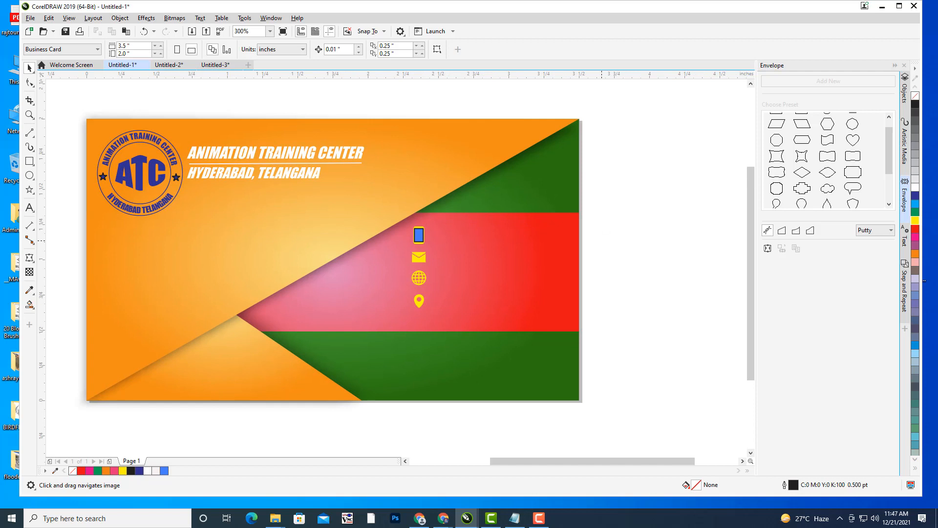
pyautogui.click(30, 208)
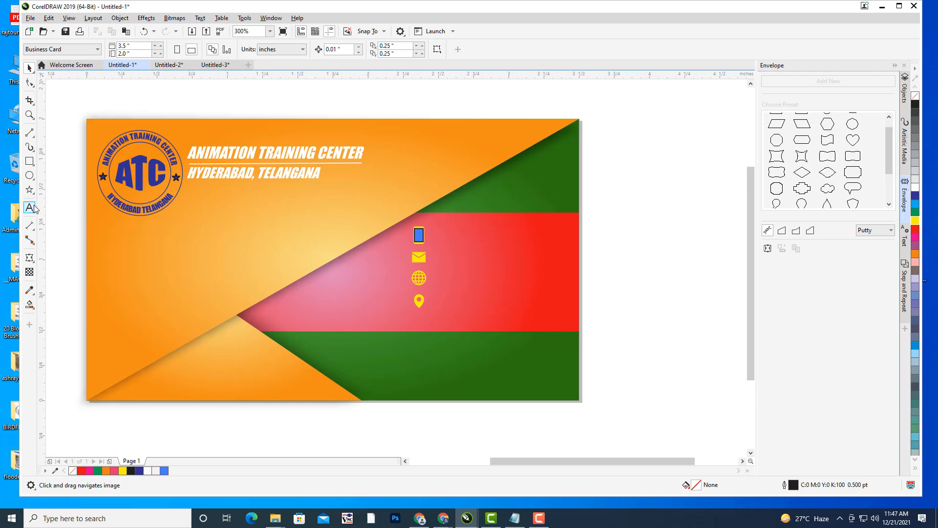
# - Type the first phone number as a text line on the card
pyautogui.click(499, 248)
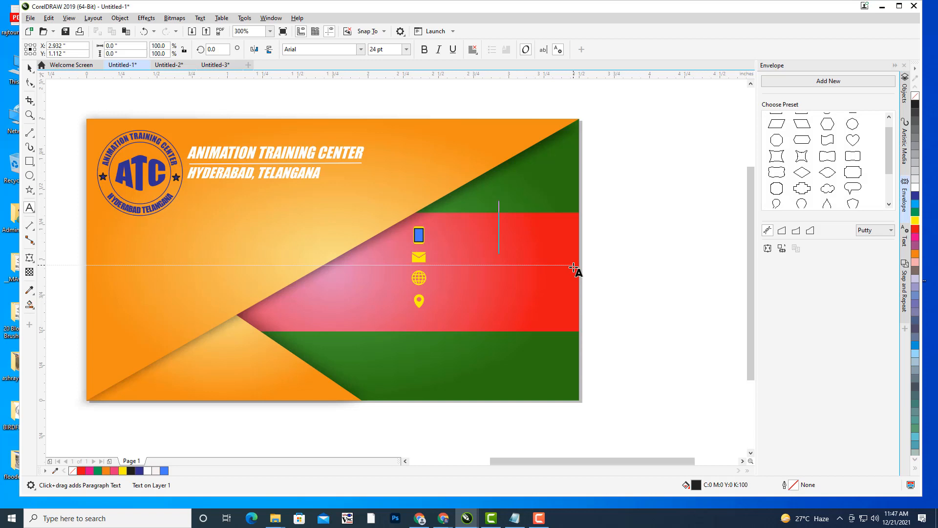
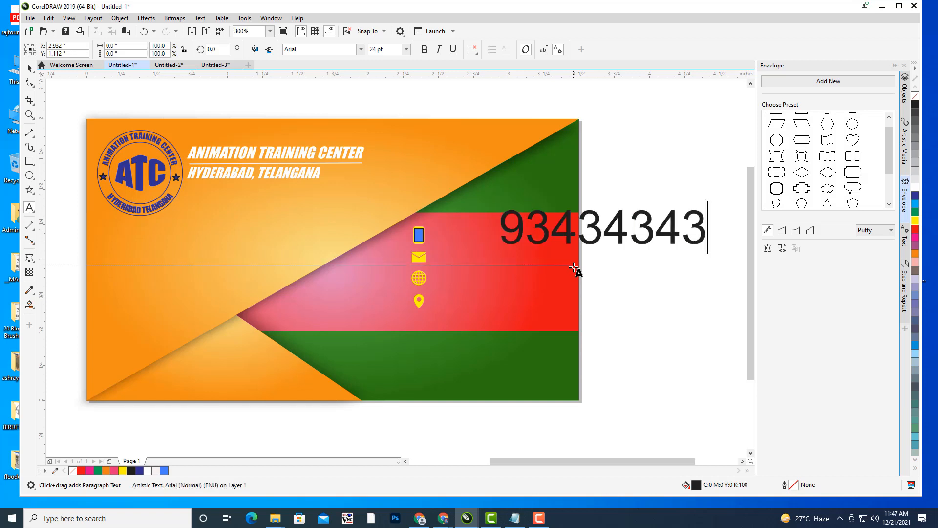
pyautogui.click(549, 225)
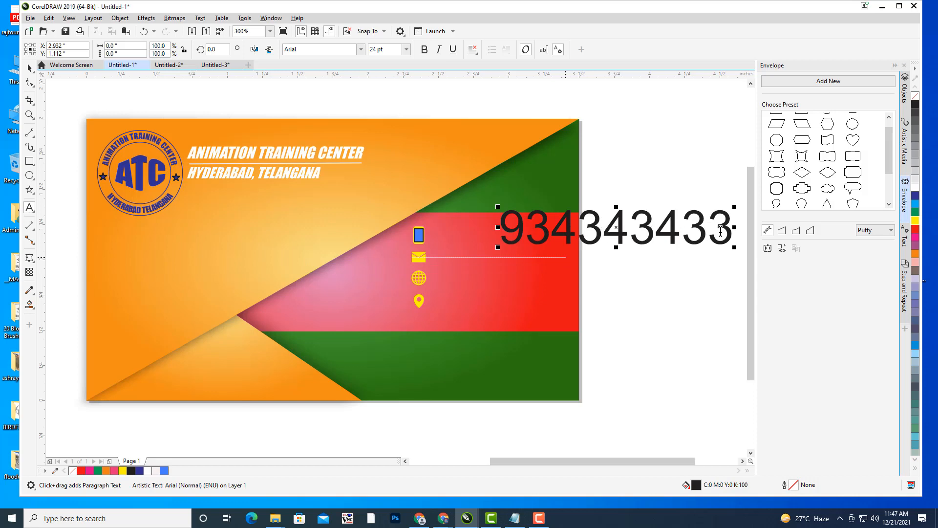
pyautogui.write('1')
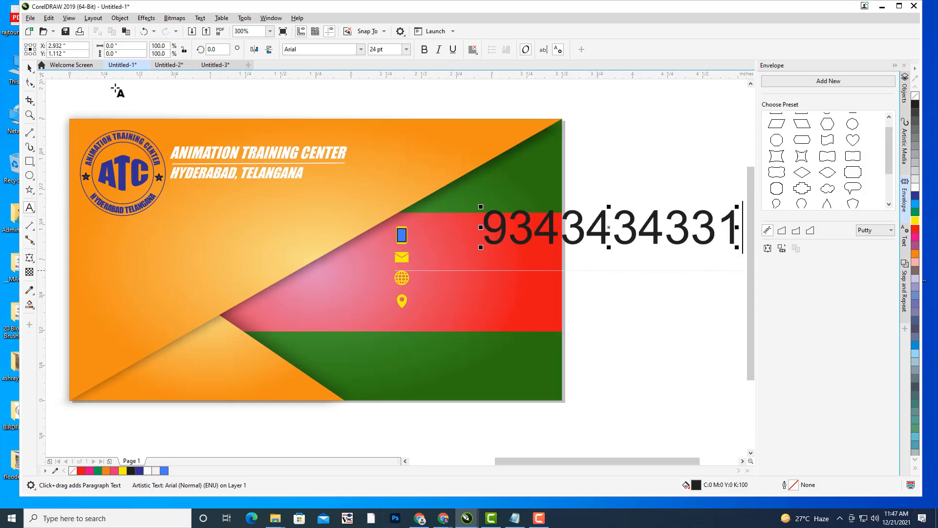
pyautogui.click(29, 68)
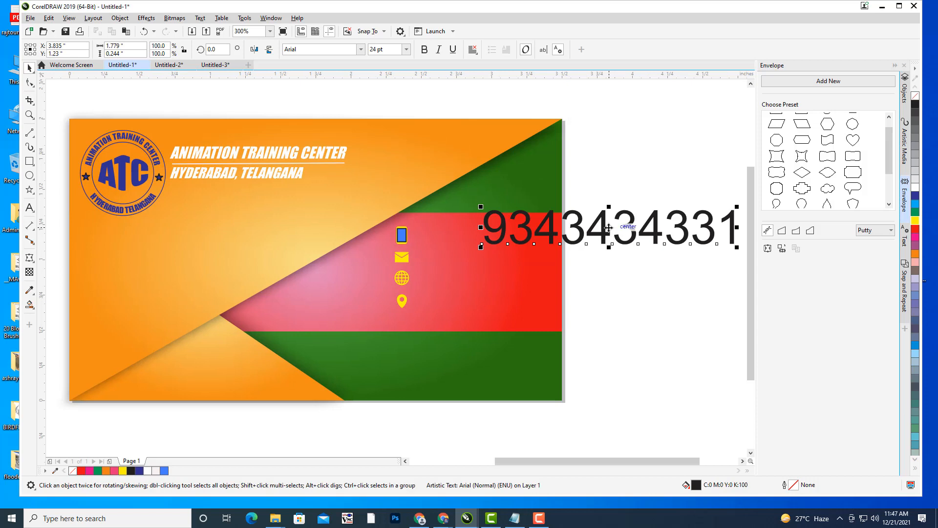
# - Set the number in Impact, scale it down and place it just right of the phone icon
pyautogui.moveTo(606, 226); pyautogui.dragTo(493, 236)
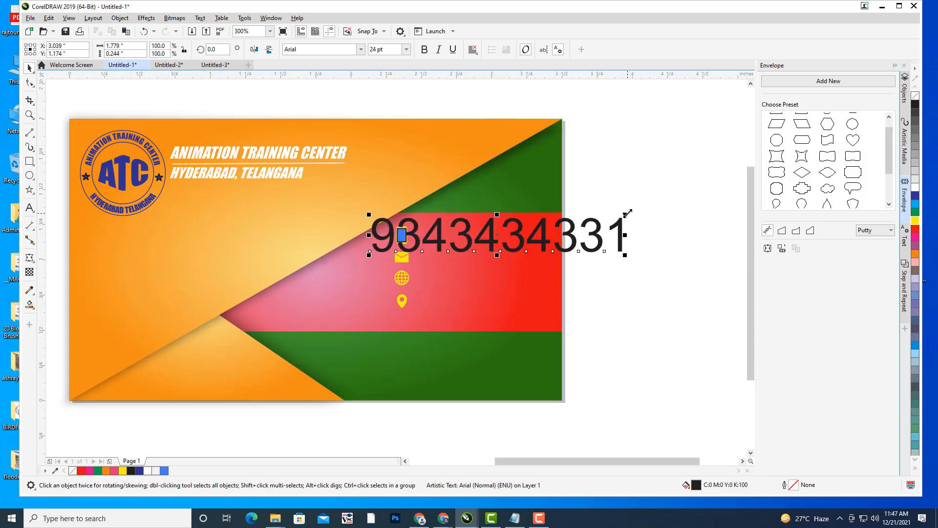
pyautogui.moveTo(625, 215); pyautogui.dragTo(614, 235)
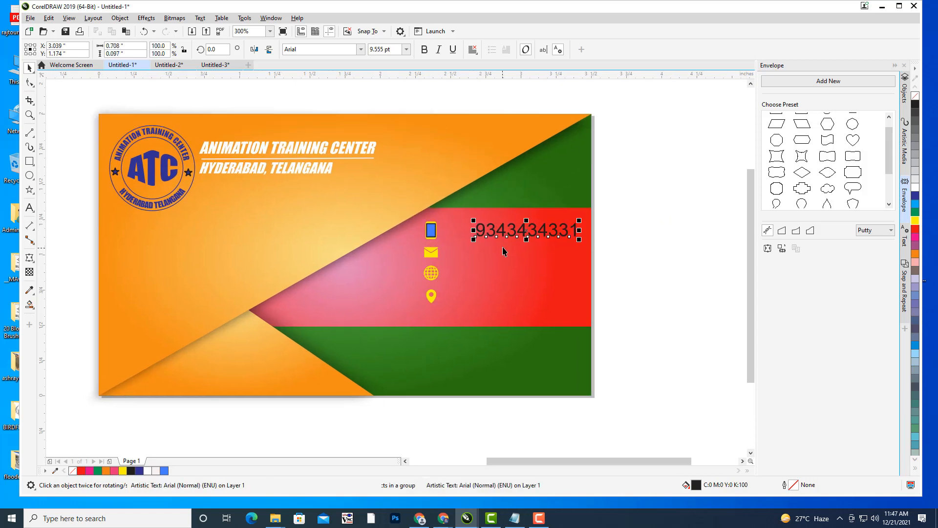
pyautogui.scroll(1, 515, 240)
pyautogui.moveTo(548, 218); pyautogui.dragTo(465, 209)
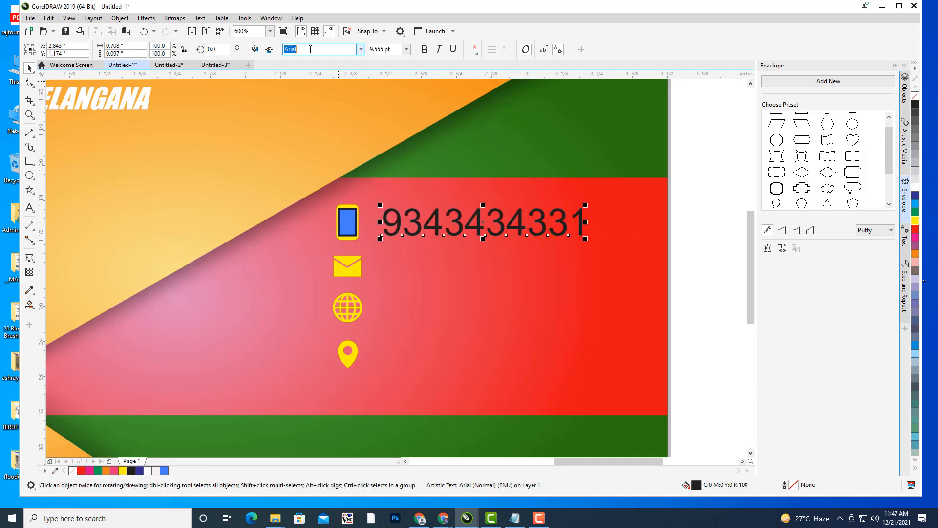
pyautogui.write('Impact')
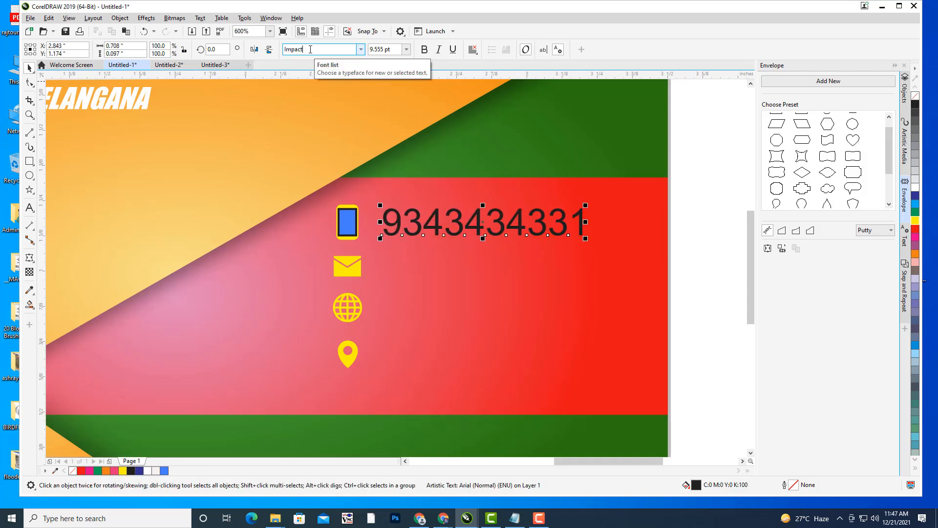
pyautogui.press('Return')
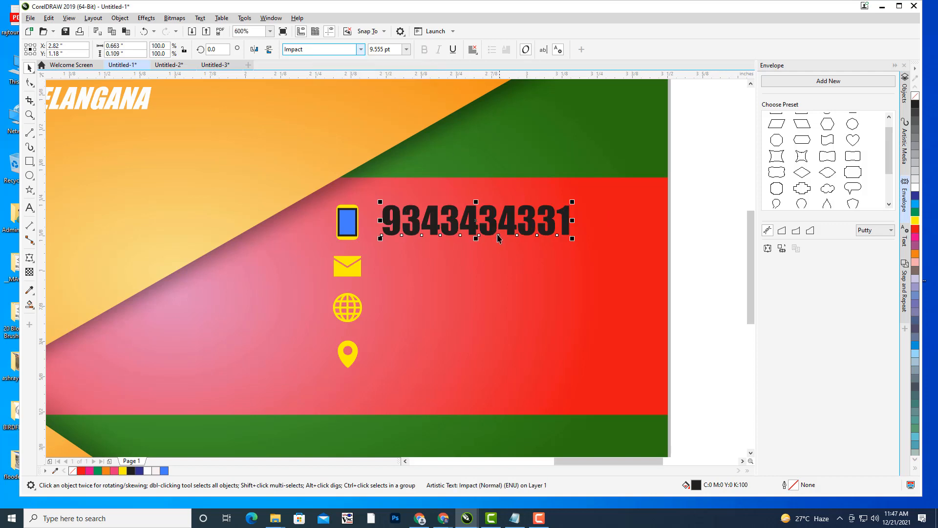
pyautogui.moveTo(489, 221); pyautogui.dragTo(486, 221)
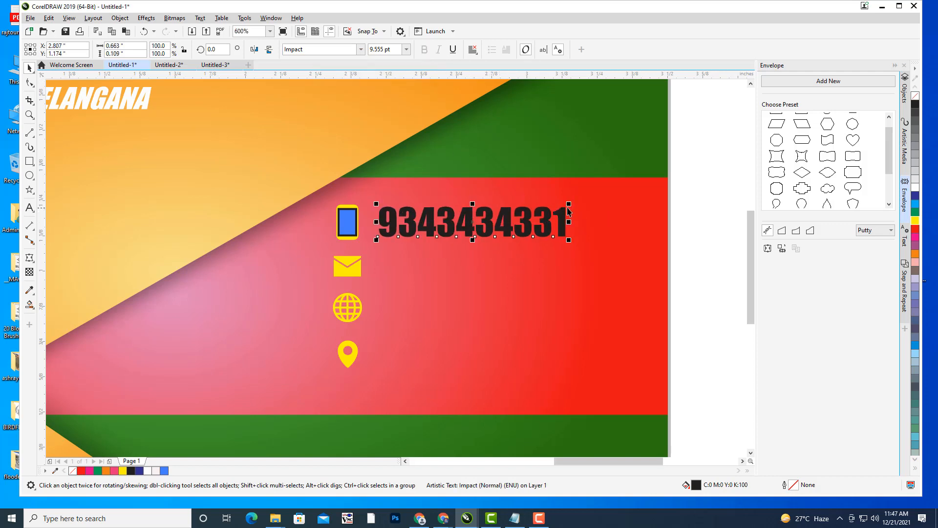
pyautogui.moveTo(569, 203); pyautogui.dragTo(542, 209)
pyautogui.moveTo(476, 223); pyautogui.dragTo(447, 223)
# - Duplicate the number and replace the copy's digits with the second phone number
pyautogui.hotkey('ctrl', 'd')
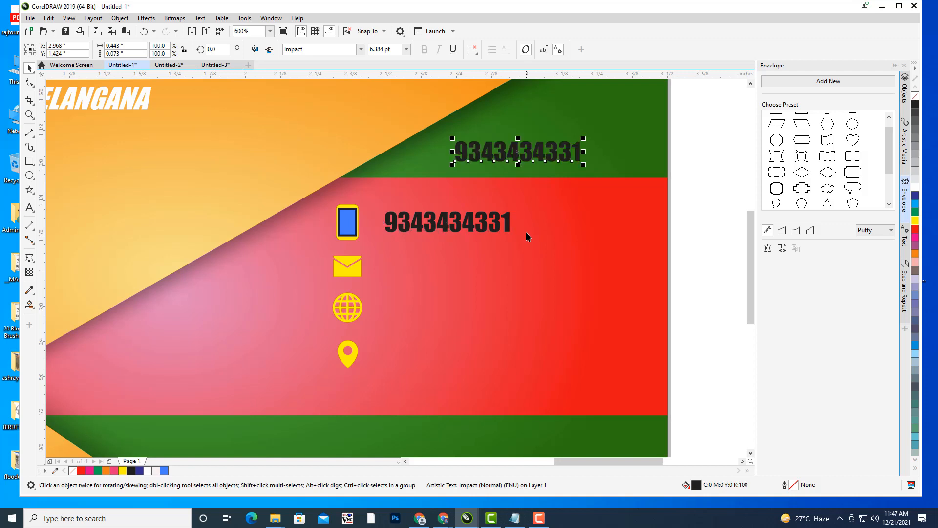
pyautogui.moveTo(523, 151); pyautogui.dragTo(580, 222)
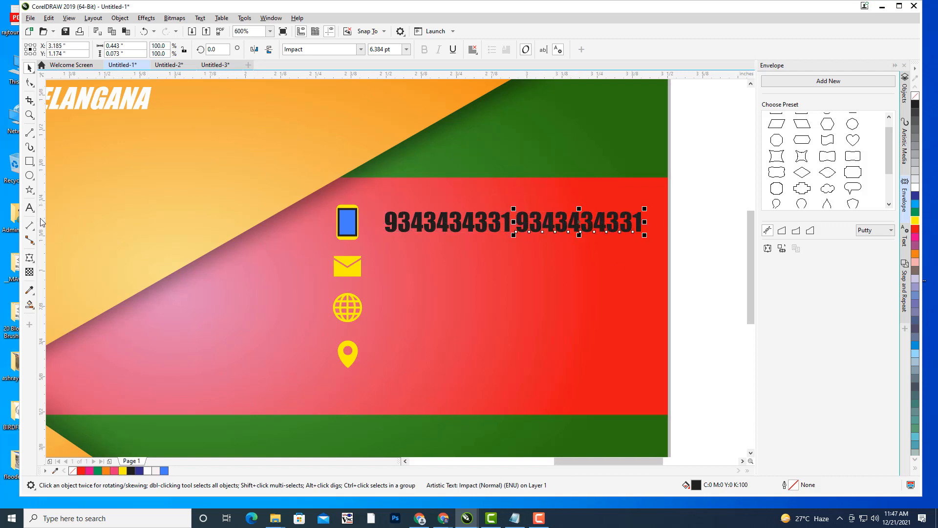
pyautogui.click(29, 208)
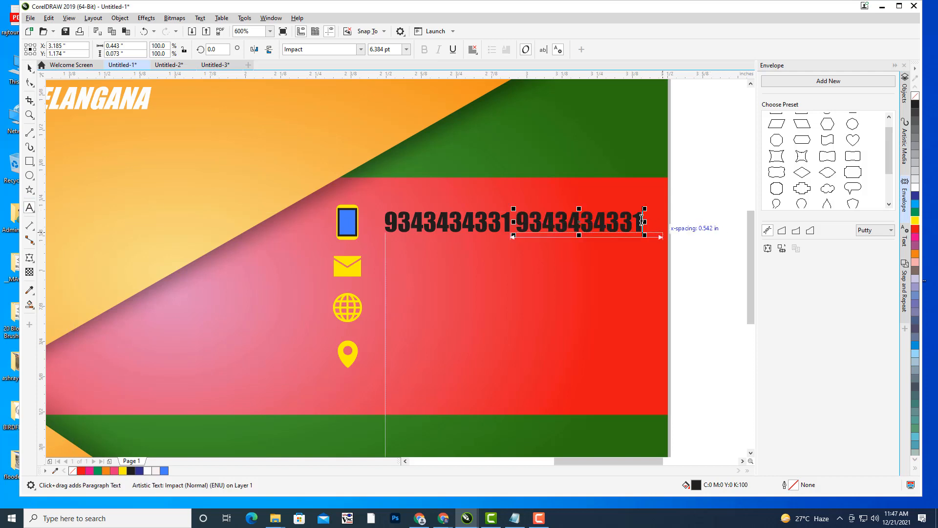
pyautogui.moveTo(642, 221); pyautogui.dragTo(521, 218)
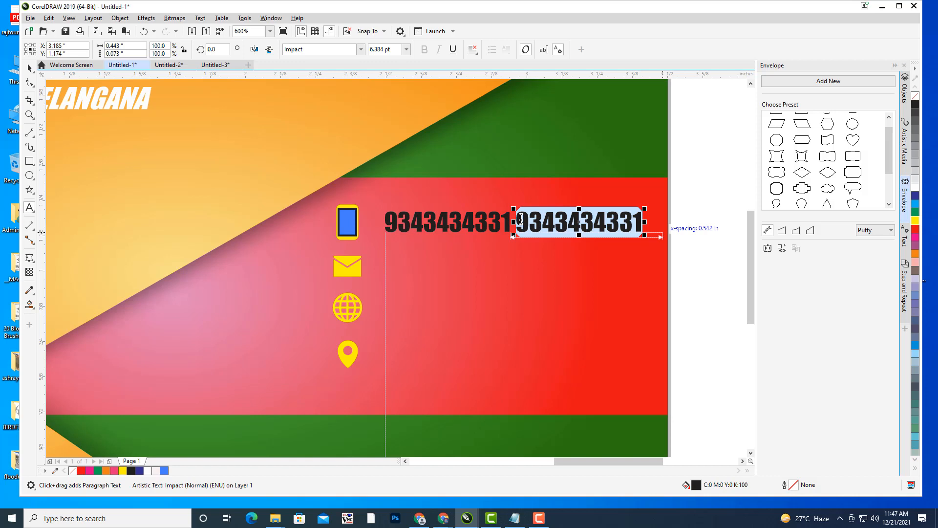
pyautogui.press('Delete')
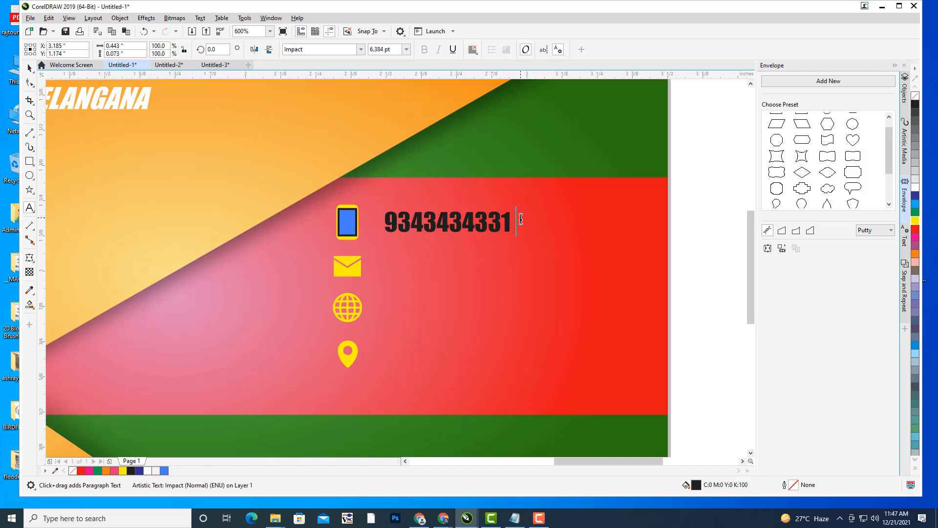
pyautogui.click(521, 219)
pyautogui.write('2')
pyautogui.press('BackSpace')
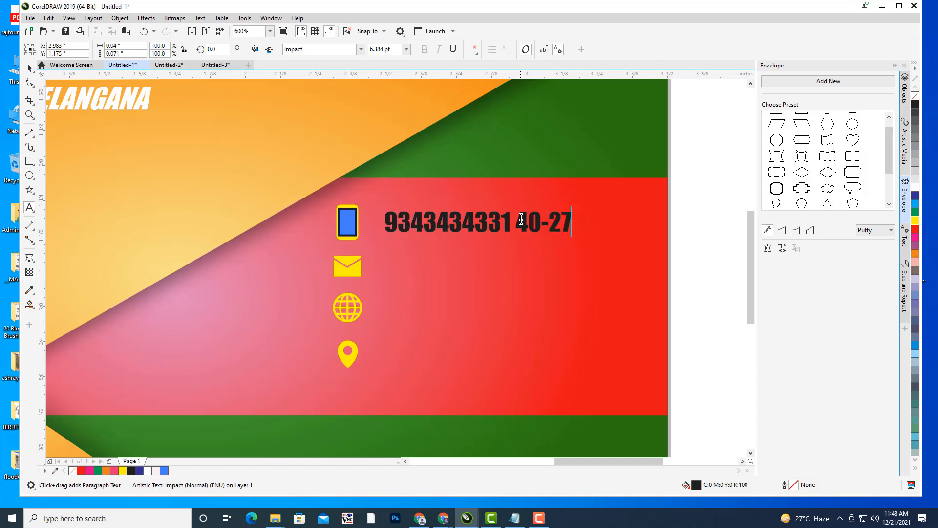
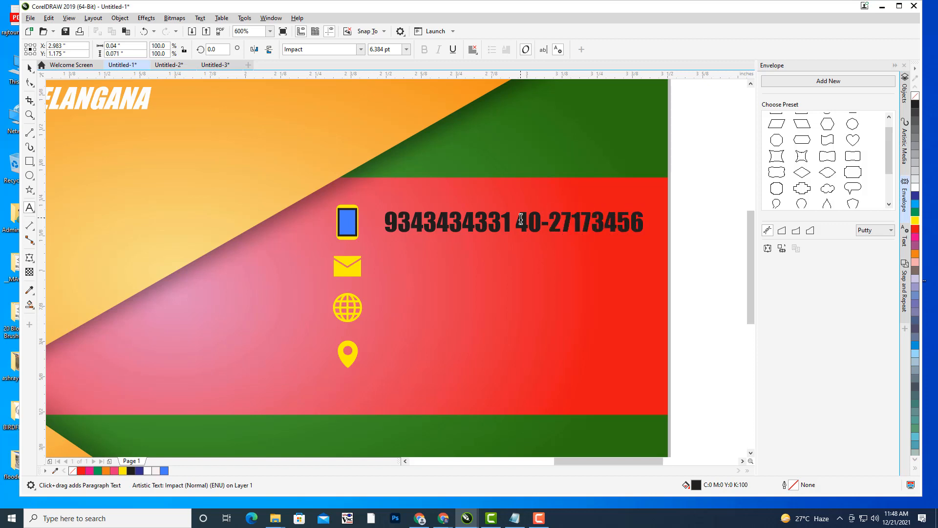
pyautogui.press('Escape')
# - Colour both phone numbers yellow and skew them into an italic slant
pyautogui.hotkey('ctrl', 'space')
pyautogui.click(468, 228)
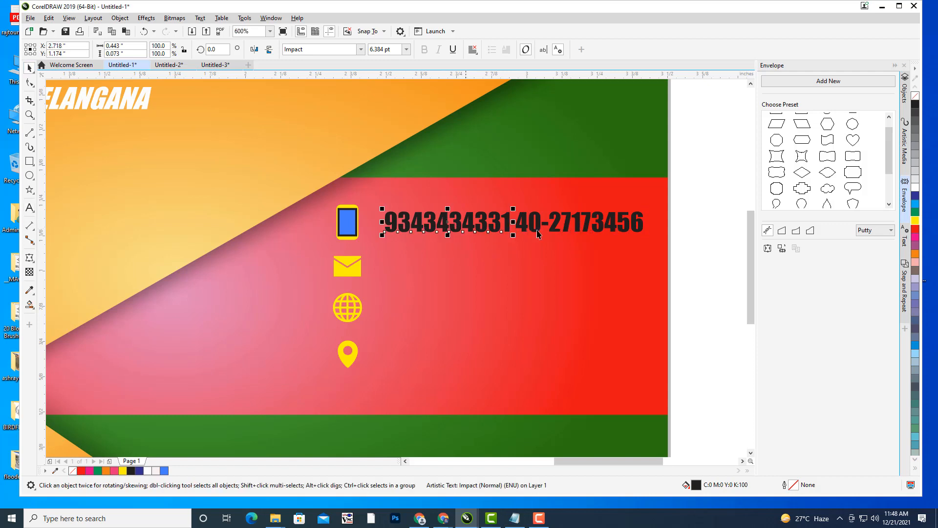
pyautogui.keyDown('shift'); pyautogui.click(561, 228); pyautogui.keyUp('shift')
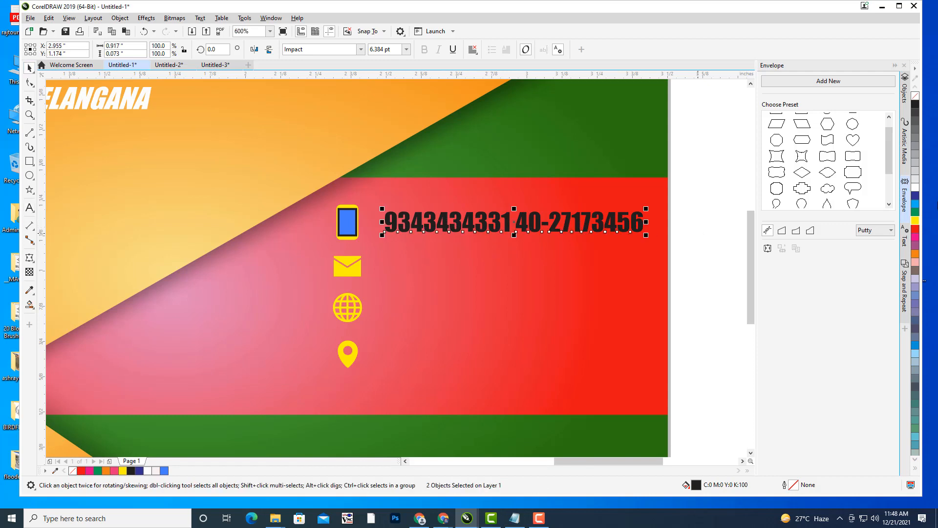
pyautogui.click(915, 222)
pyautogui.click(461, 226)
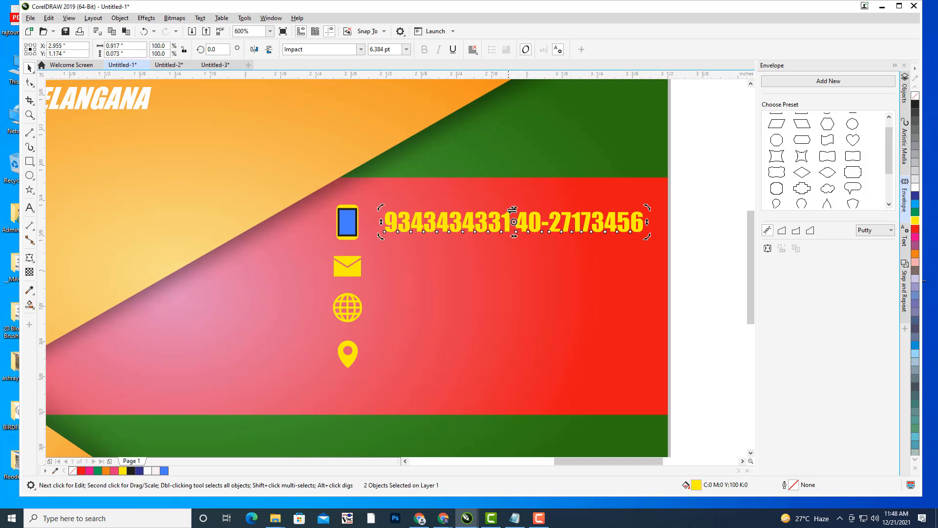
pyautogui.moveTo(515, 205)
pyautogui.mouseDown()
pyautogui.moveTo(540, 204)
pyautogui.moveTo(522, 205)
pyautogui.mouseUp()
pyautogui.moveTo(595, 241); pyautogui.dragTo(586, 242)
pyautogui.click(706, 213)
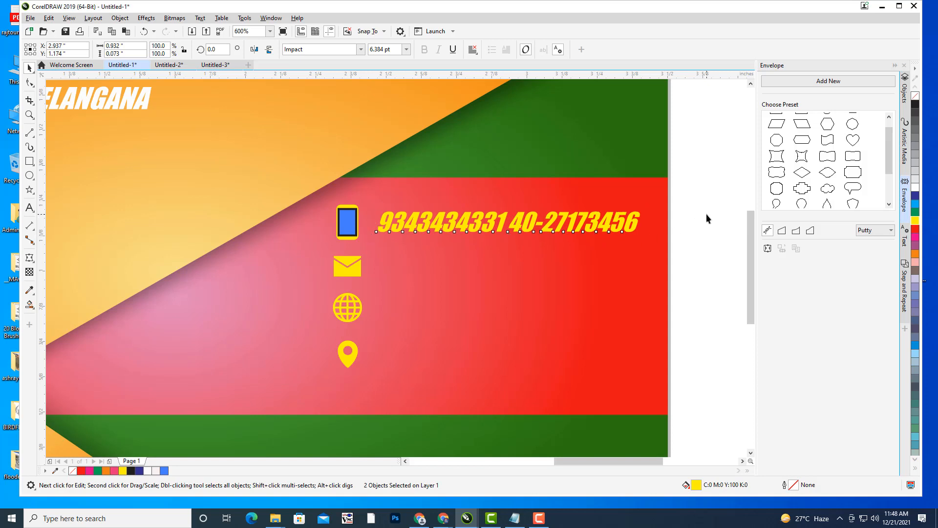
pyautogui.scroll(-2, 685, 198)
pyautogui.moveTo(714, 190); pyautogui.dragTo(635, 206)
pyautogui.click(496, 225)
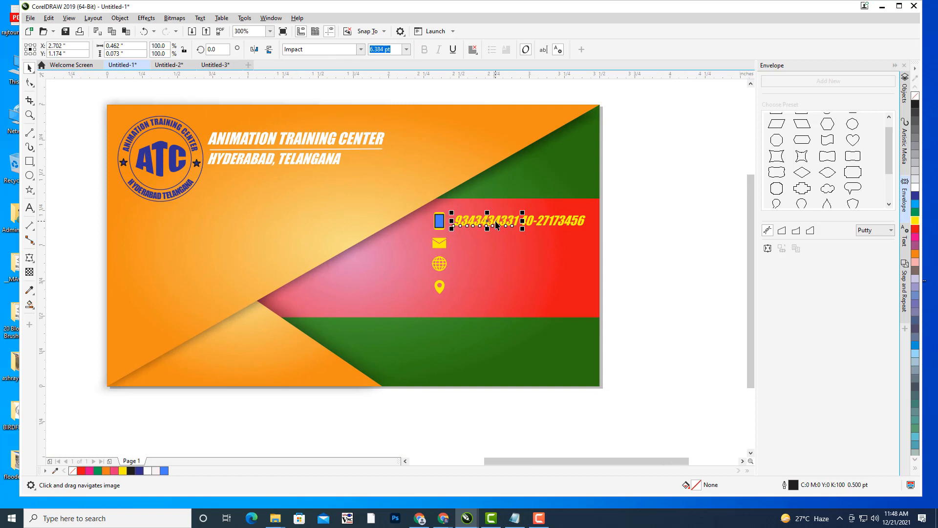
pyautogui.keyDown('shift'); pyautogui.click(554, 223); pyautogui.keyUp('shift')
pyautogui.click(661, 251)
pyautogui.click(29, 208)
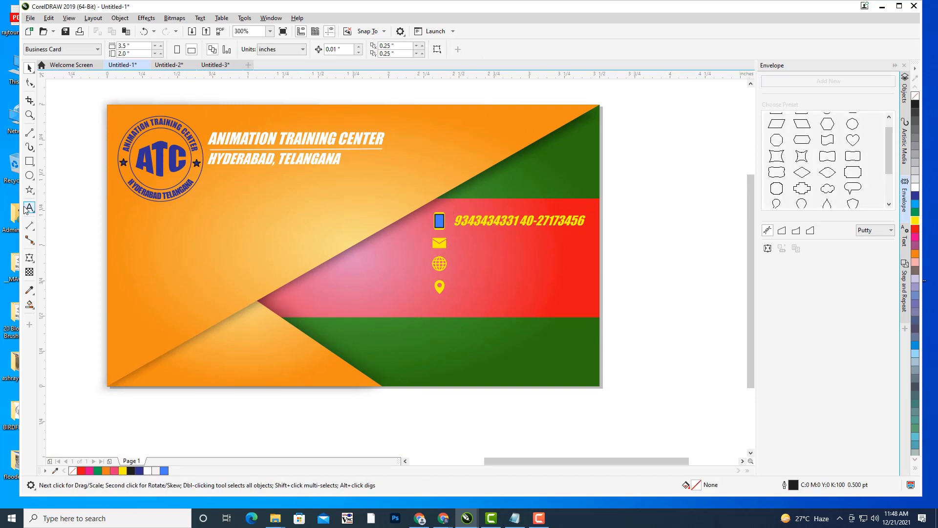
# - Type the e-mail address as a new text line beside the envelope icon
pyautogui.click(460, 243)
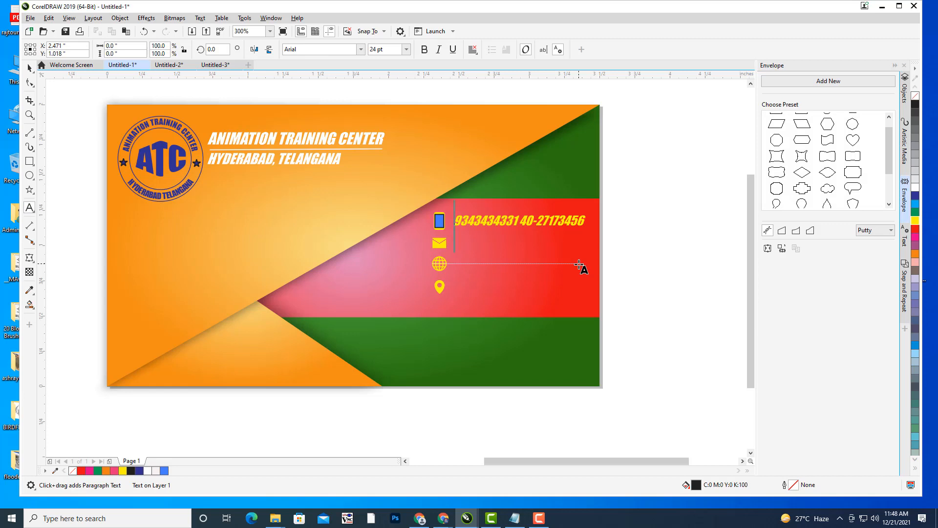
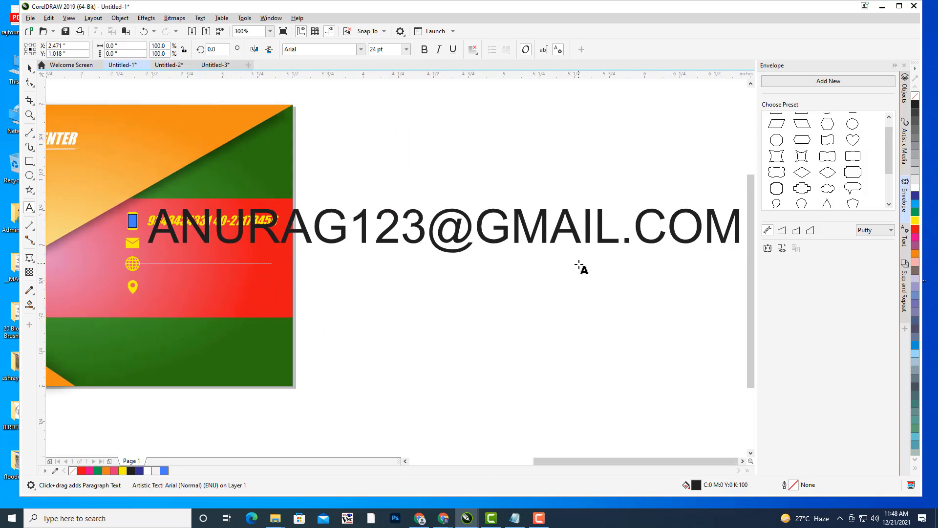
pyautogui.click(30, 68)
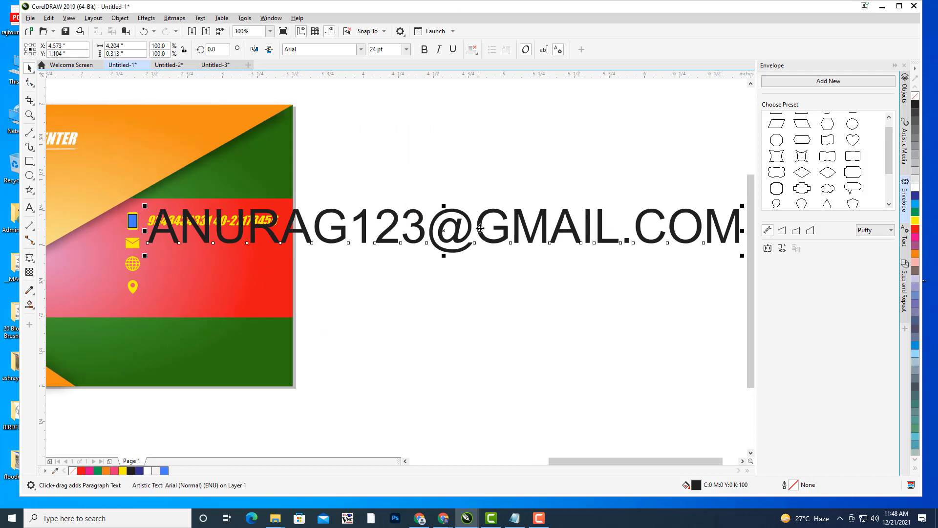
# - Set the e-mail text in Impact, shrink it beside the envelope icon and colour it yellow
pyautogui.moveTo(425, 240); pyautogui.dragTo(284, 302)
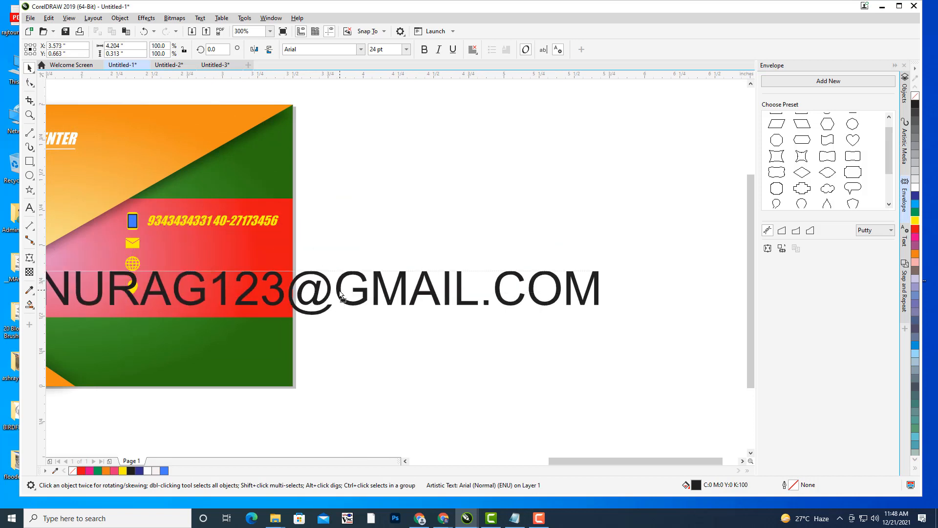
pyautogui.click(320, 49)
pyautogui.write('Impact')
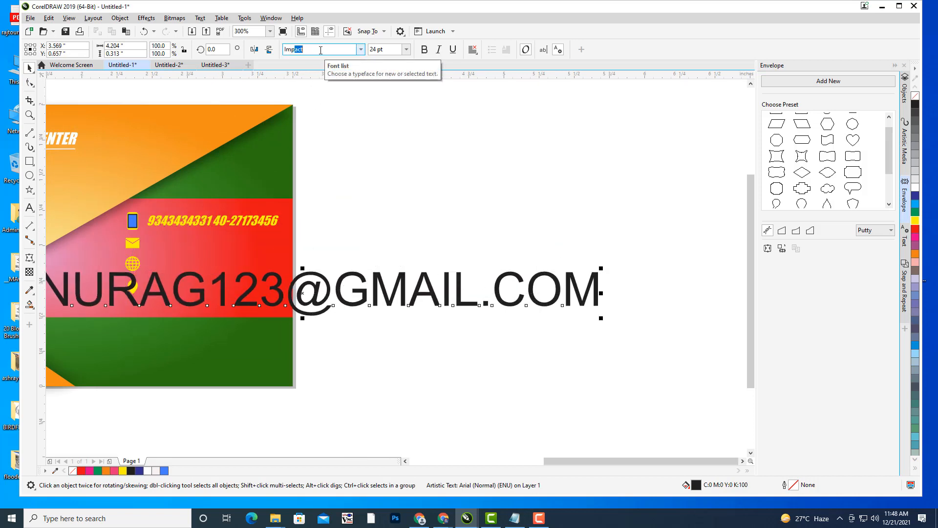
pyautogui.press('Return')
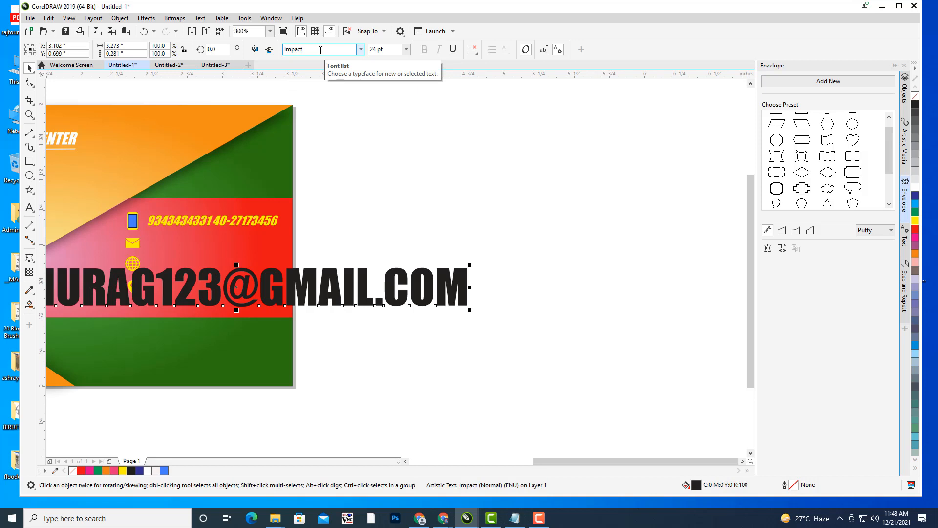
pyautogui.moveTo(303, 265); pyautogui.dragTo(508, 252)
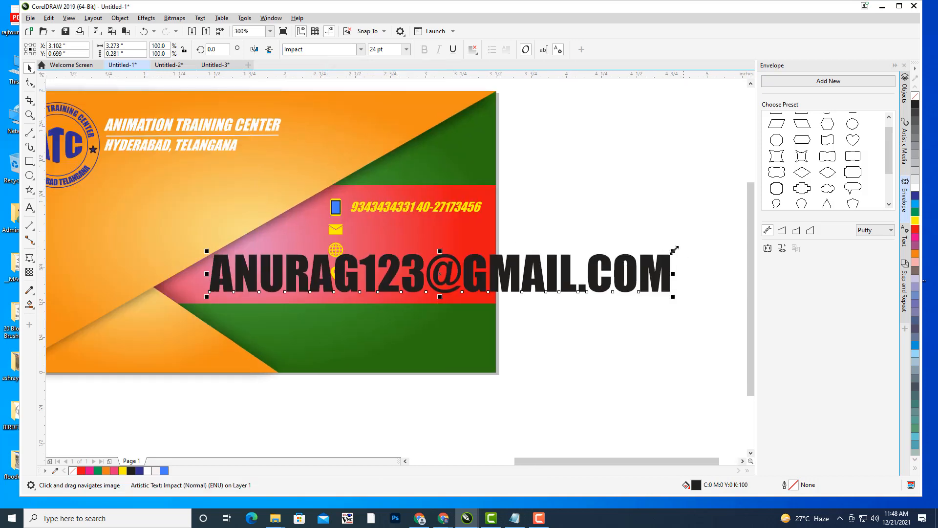
pyautogui.moveTo(674, 250); pyautogui.dragTo(618, 286)
pyautogui.moveTo(504, 289); pyautogui.dragTo(479, 245)
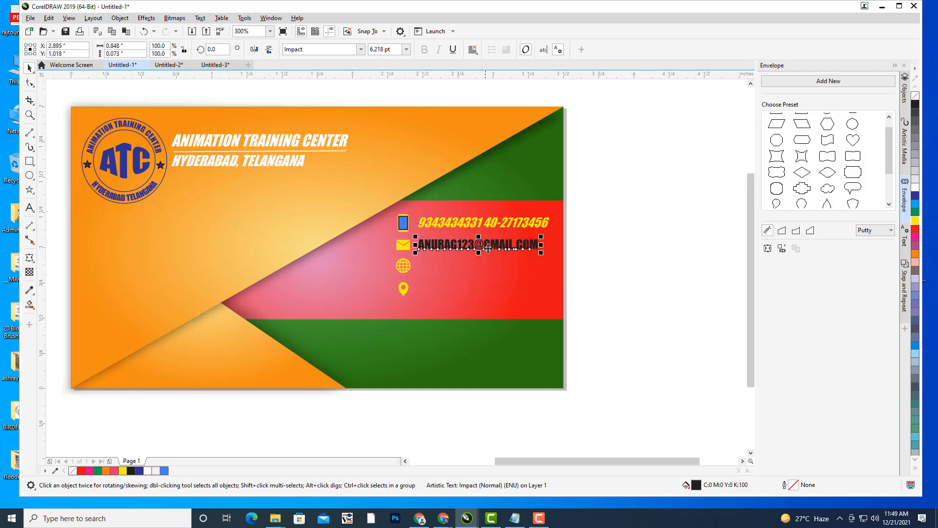
pyautogui.click(915, 220)
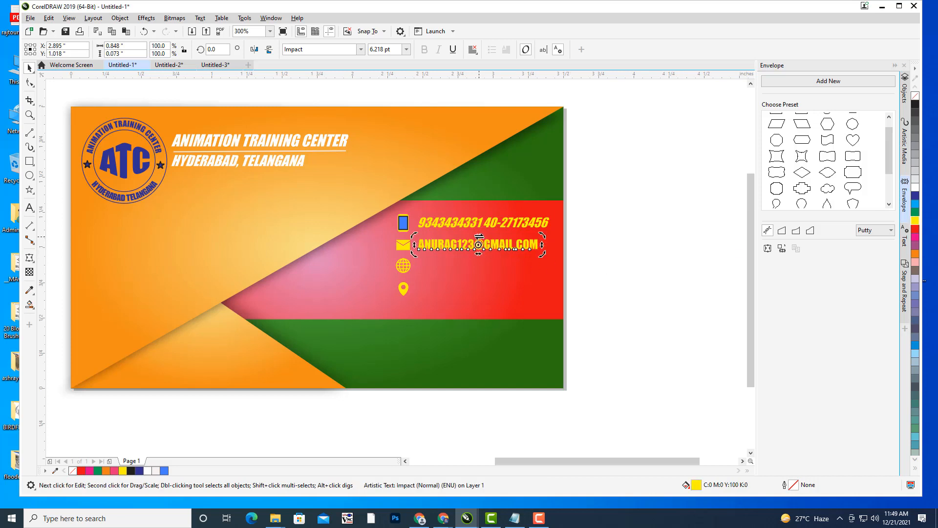
pyautogui.press('Escape')
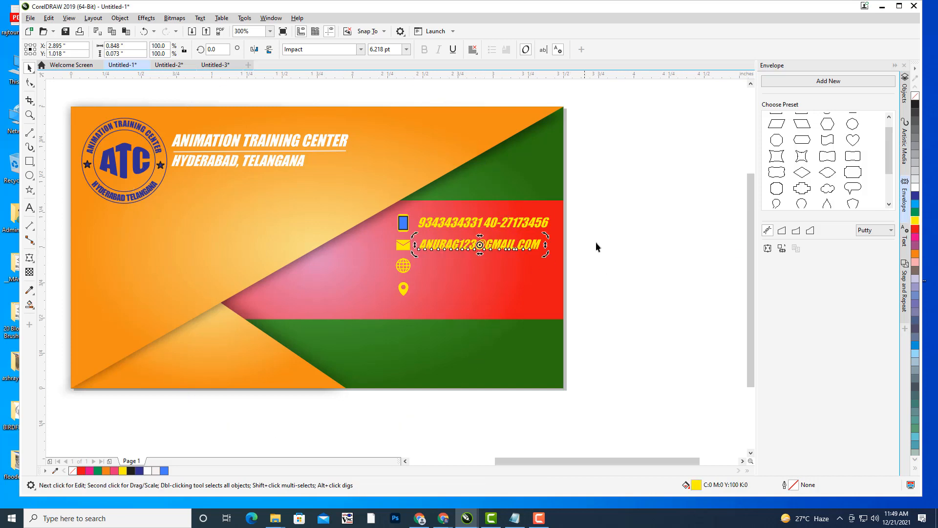
pyautogui.click(599, 244)
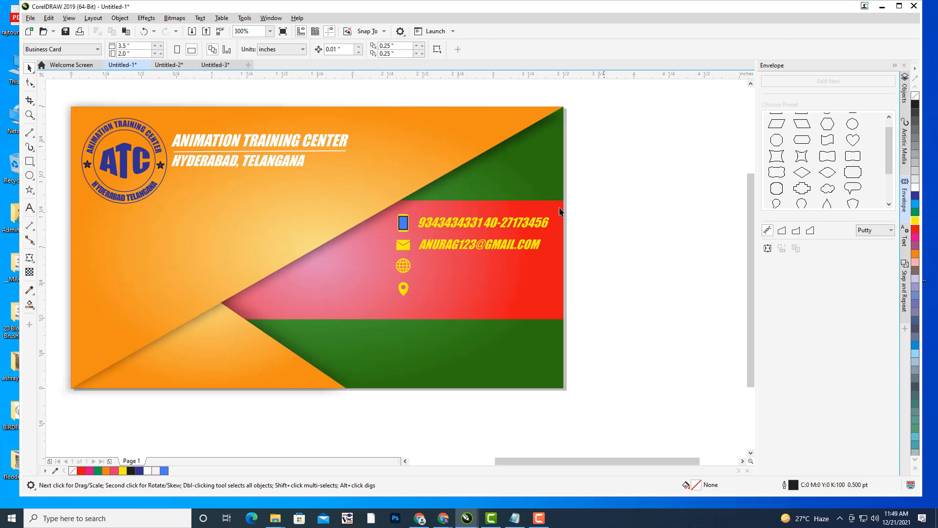
pyautogui.scroll(2, 461, 247)
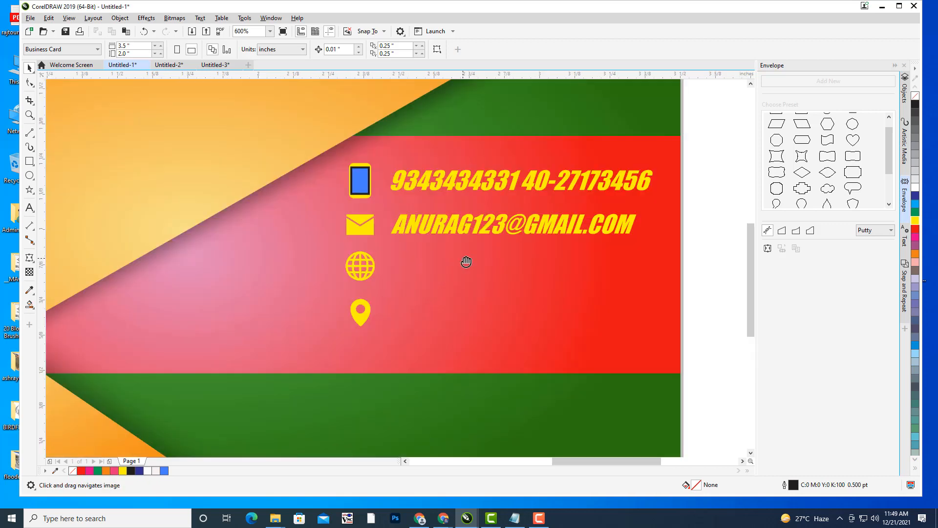
pyautogui.click(30, 208)
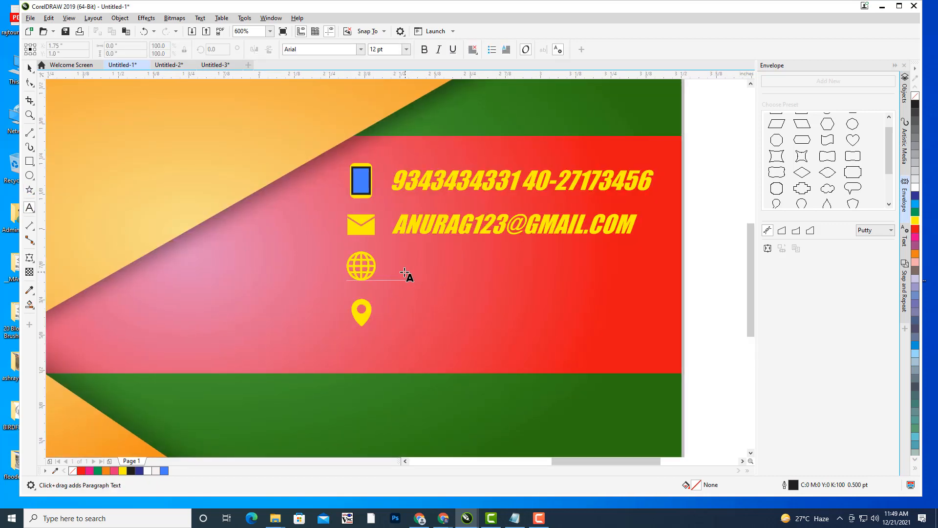
pyautogui.click(402, 273)
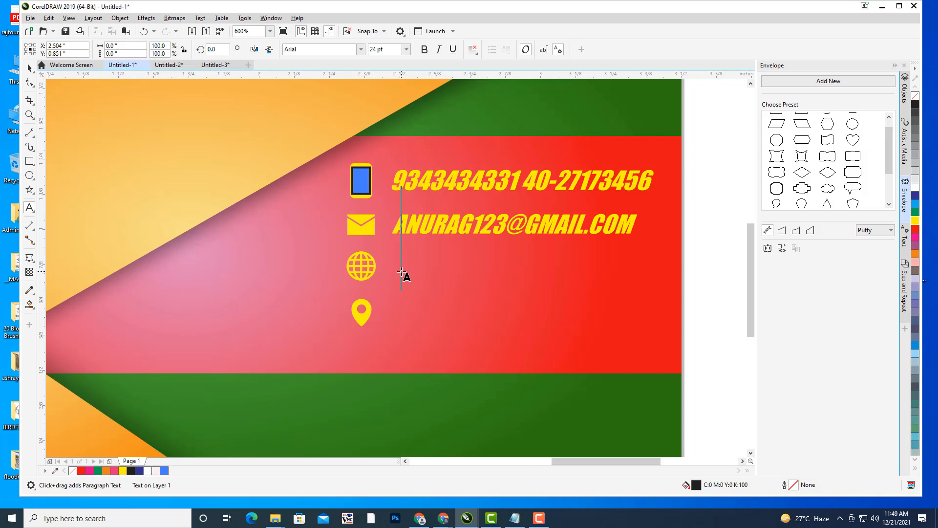
pyautogui.write('WWW.')
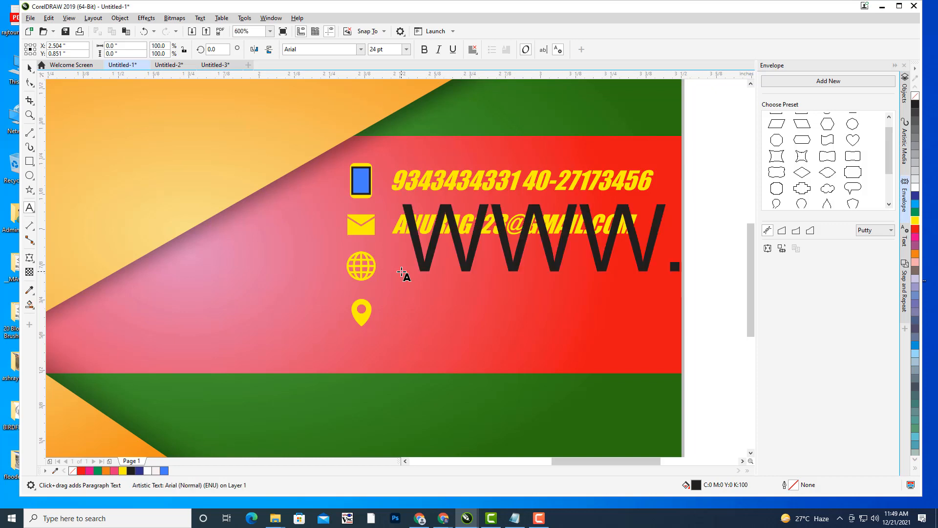
pyautogui.write('ANI')
pyautogui.press('BackSpace')
pyautogui.press('BackSpace')
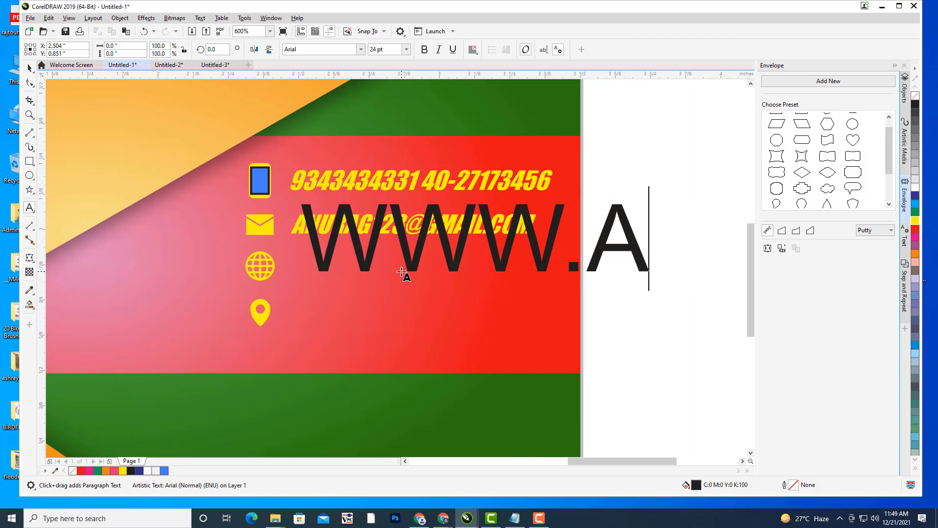
pyautogui.write('TC')
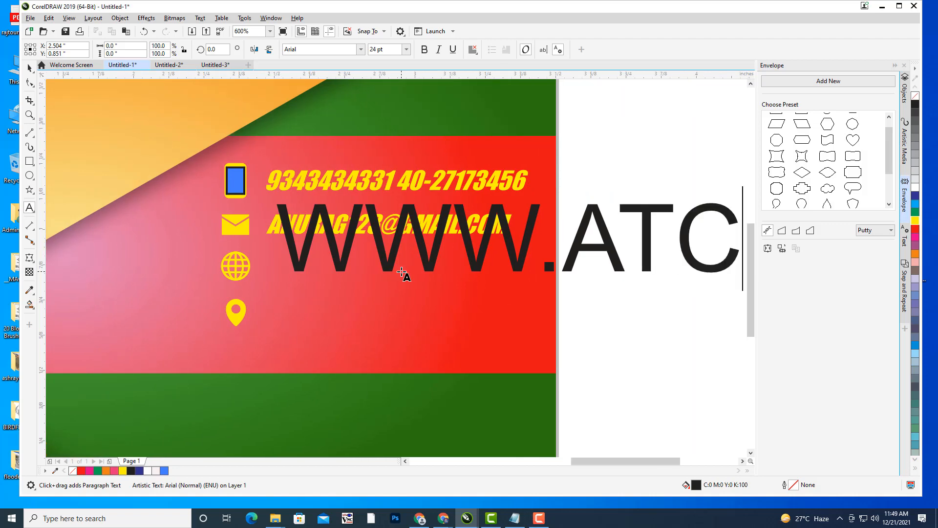
pyautogui.write('.COM')
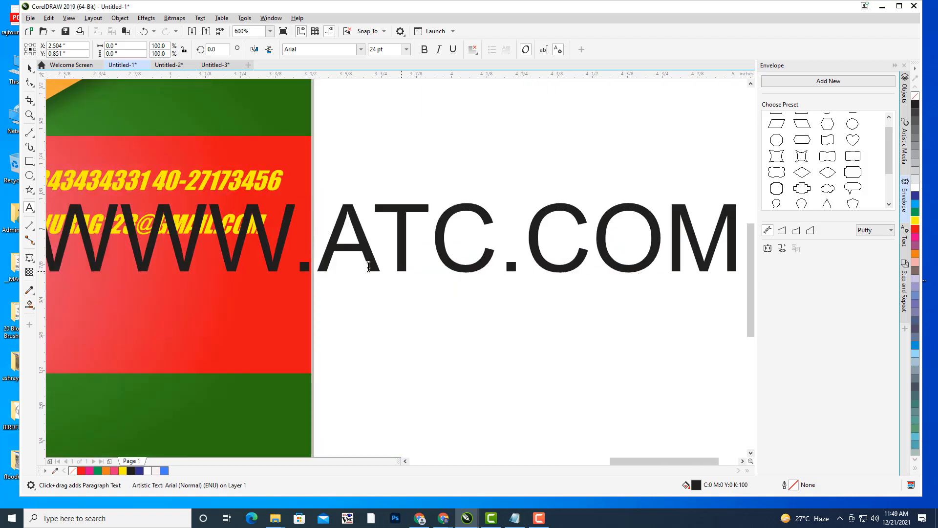
pyautogui.scroll(-1, 455, 205)
pyautogui.moveTo(462, 211); pyautogui.dragTo(402, 334)
pyautogui.click(29, 68)
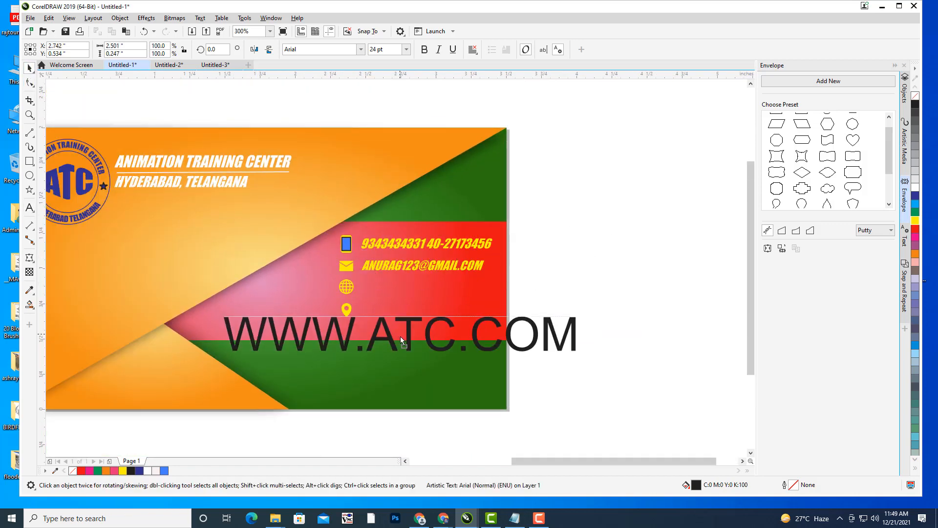
# - Shrink the web address beside the globe, set it in Impact and colour it yellow
pyautogui.moveTo(582, 313); pyautogui.dragTo(509, 335)
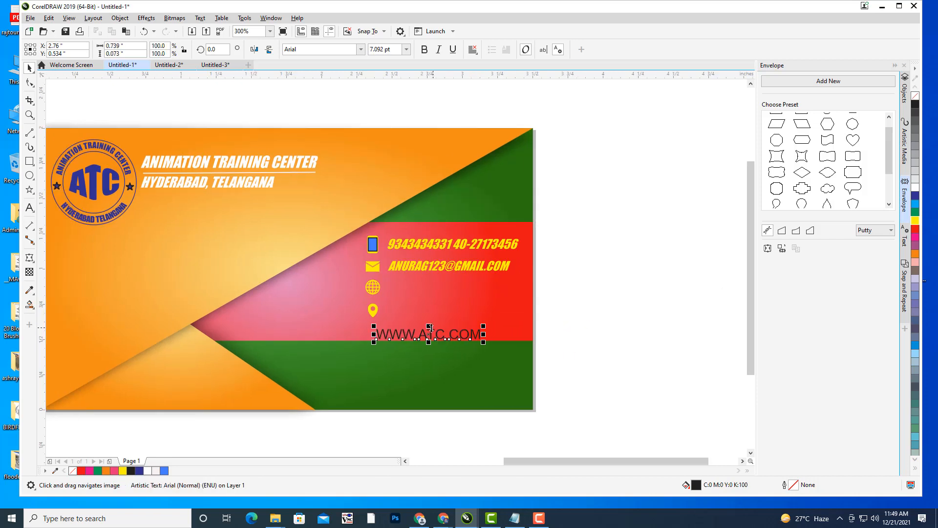
pyautogui.moveTo(445, 334); pyautogui.dragTo(441, 286)
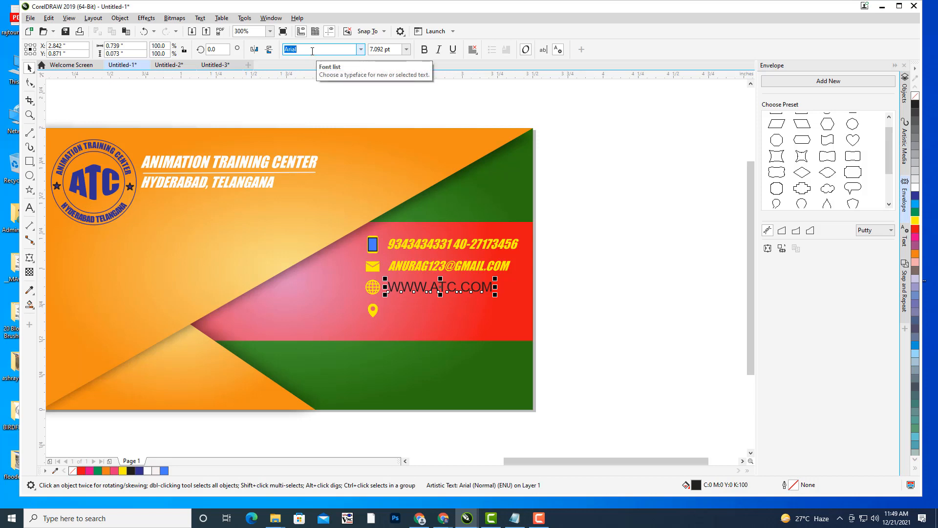
pyautogui.write('Impact')
pyautogui.press('Return')
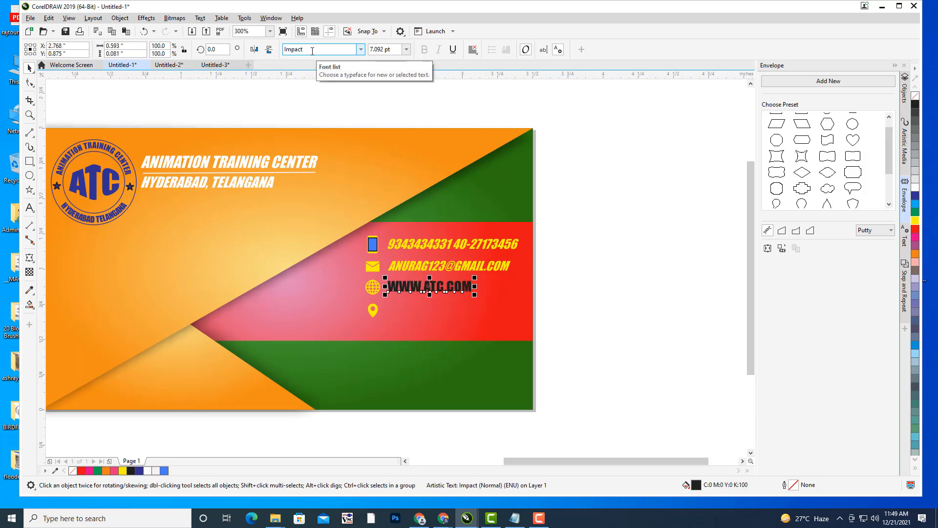
pyautogui.click(915, 222)
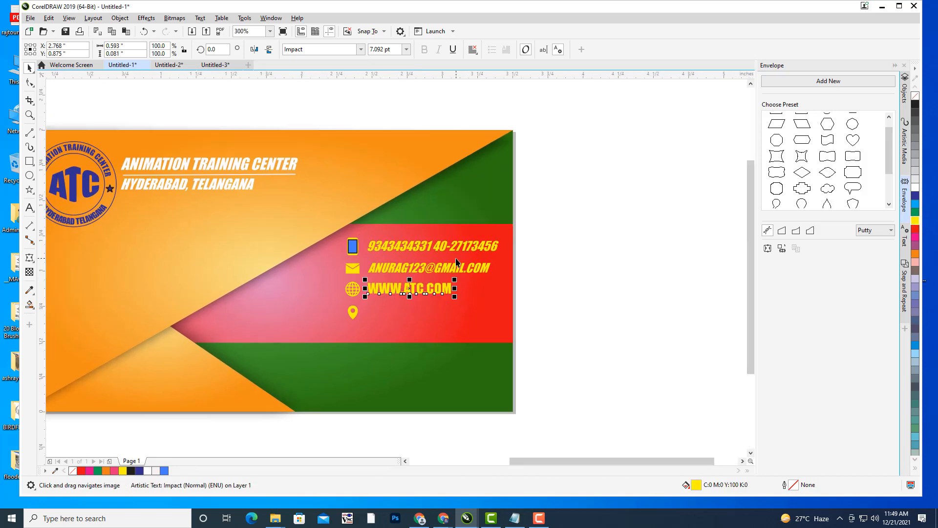
# - Slant the web address into italics, resize it and line it up with the e-mail line
pyautogui.scroll(2, 413, 304)
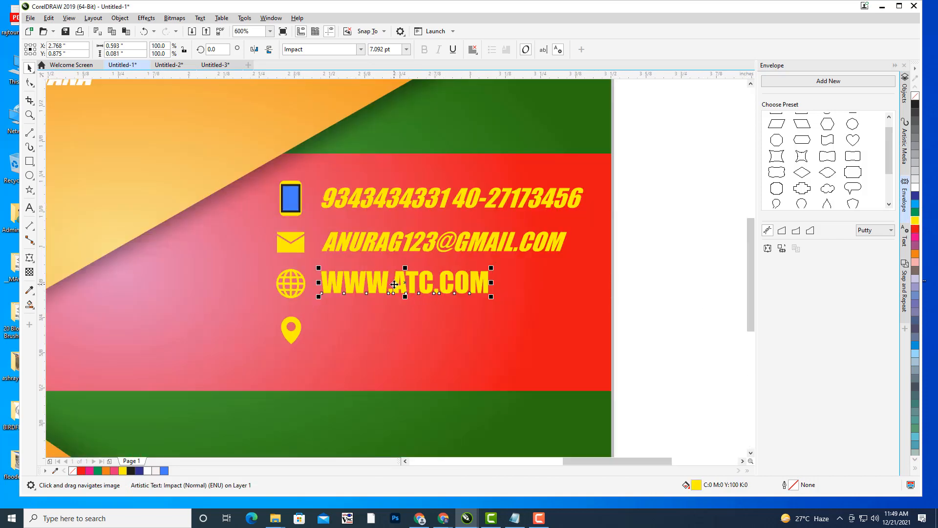
pyautogui.click(394, 284)
pyautogui.moveTo(405, 267)
pyautogui.mouseDown()
pyautogui.moveTo(425, 266)
pyautogui.moveTo(413, 268)
pyautogui.mouseUp()
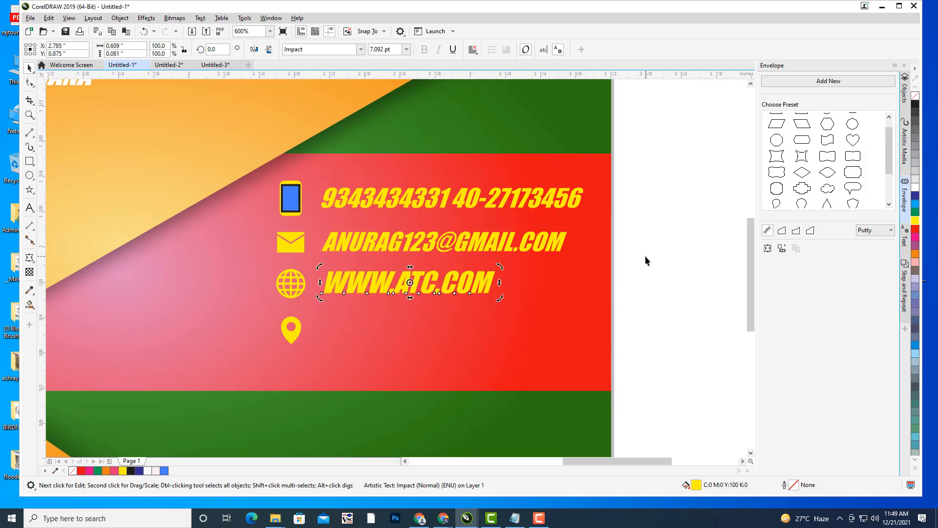
pyautogui.press('Down')
pyautogui.press('Up')
pyautogui.click(453, 286)
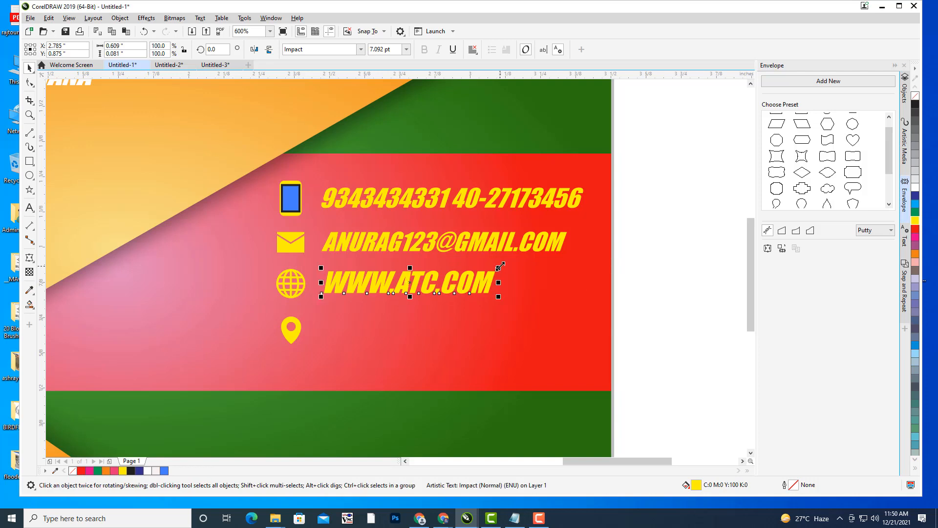
pyautogui.moveTo(500, 266); pyautogui.dragTo(491, 269)
pyautogui.moveTo(410, 283); pyautogui.dragTo(395, 288)
pyautogui.click(645, 278)
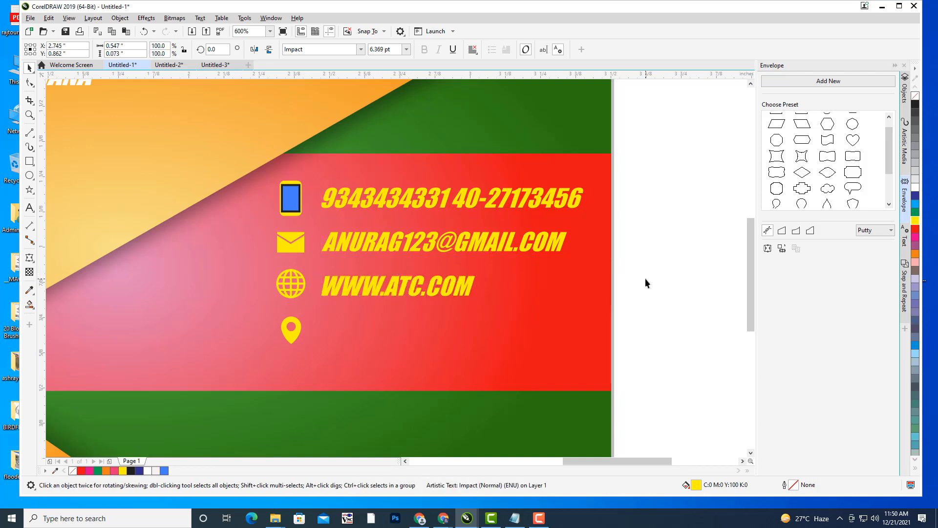
pyautogui.moveTo(467, 219); pyautogui.dragTo(521, 198)
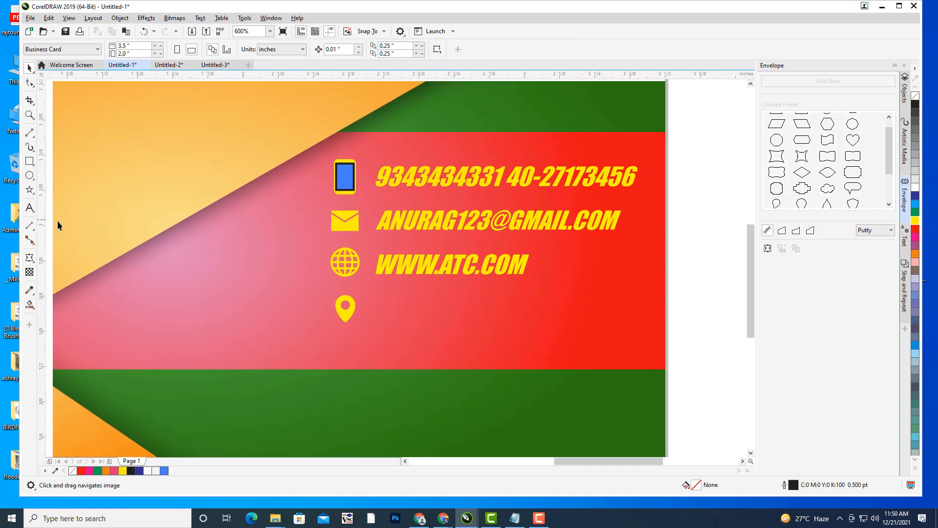
pyautogui.click(30, 208)
# - Type the first line of the street address as a new text object
pyautogui.click(399, 341)
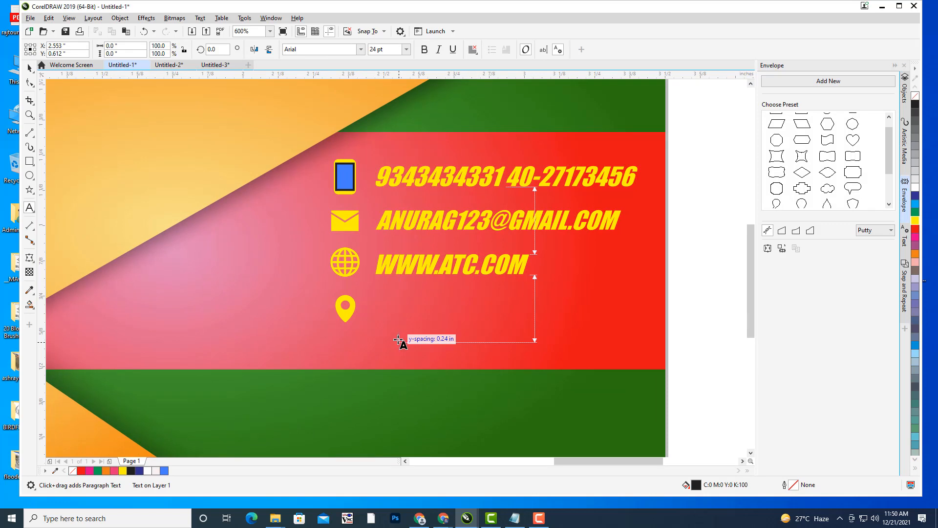
pyautogui.click(398, 339)
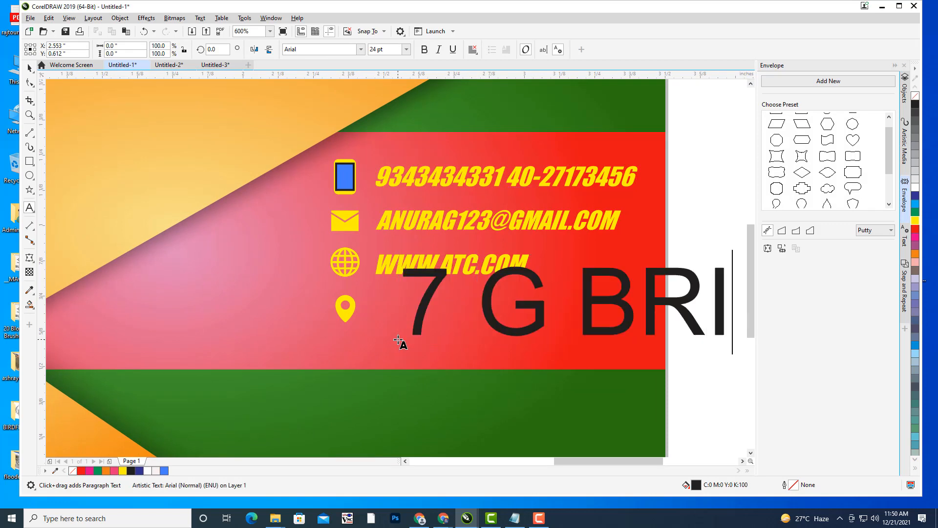
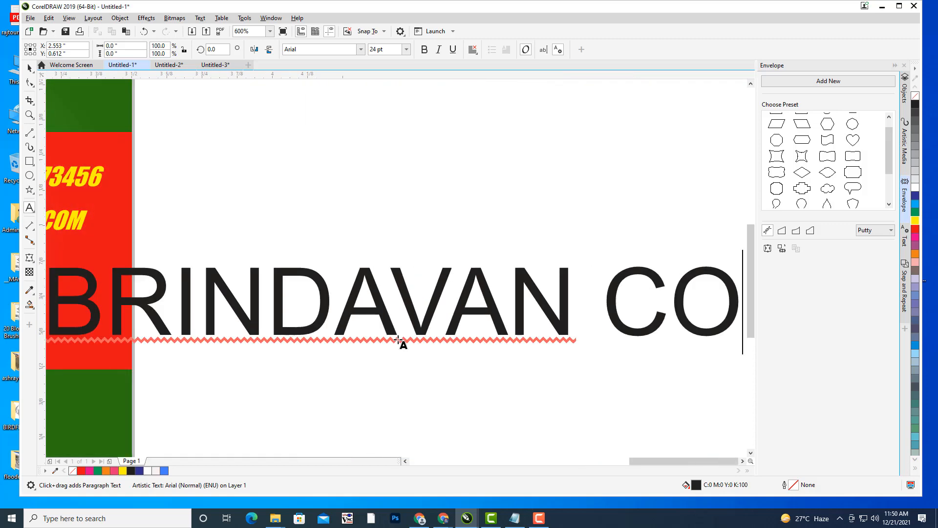
pyautogui.scroll(-1, 379, 199)
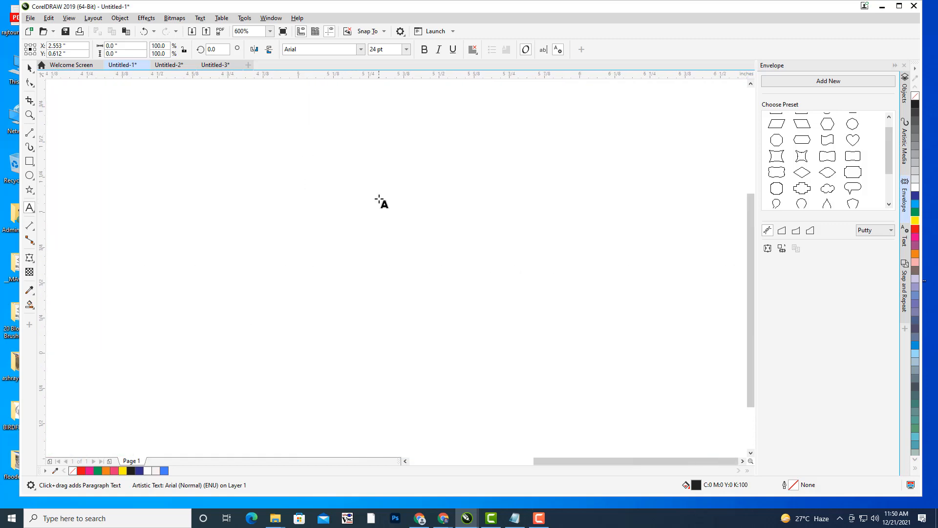
pyautogui.scroll(-1, 379, 199)
pyautogui.moveTo(461, 218); pyautogui.dragTo(516, 249)
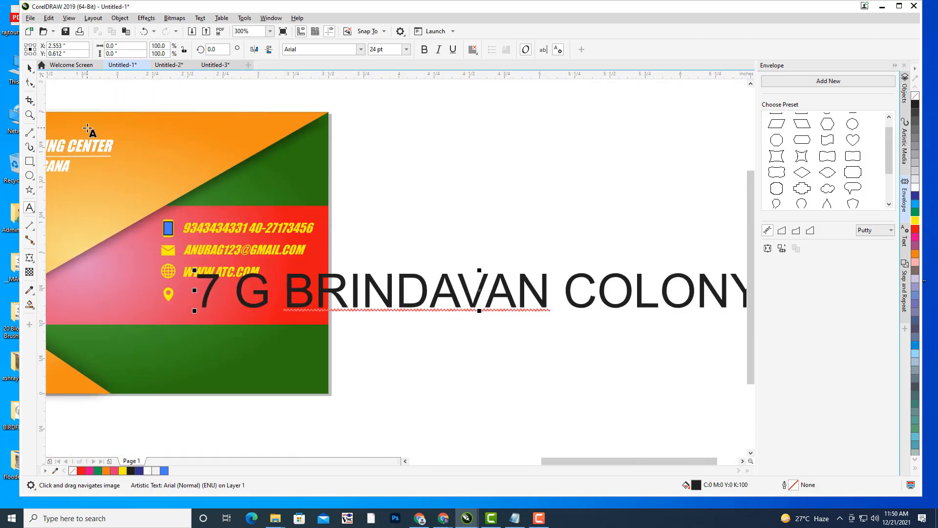
pyautogui.click(29, 68)
# - Move the address onto the card, set it in Impact and colour it yellow
pyautogui.moveTo(516, 288); pyautogui.dragTo(308, 365)
pyautogui.click(317, 49)
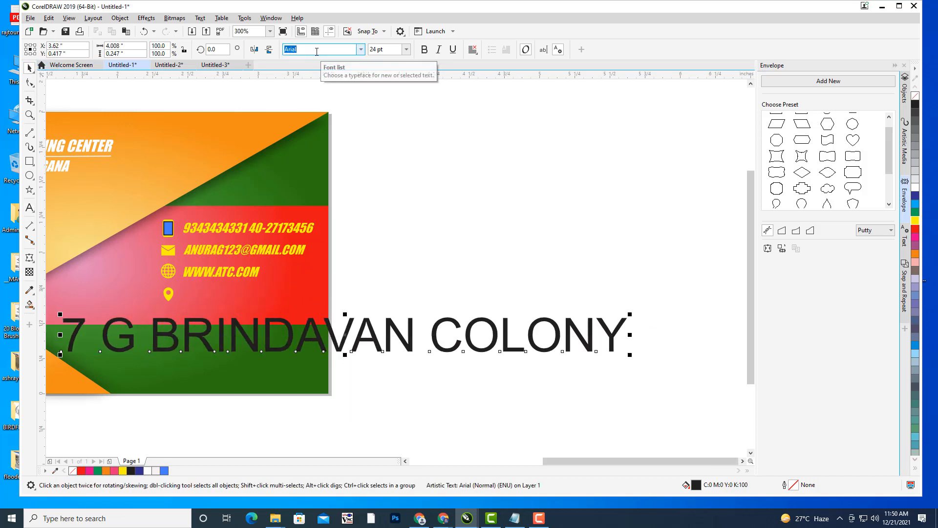
pyautogui.write('Impact')
pyautogui.press('Return')
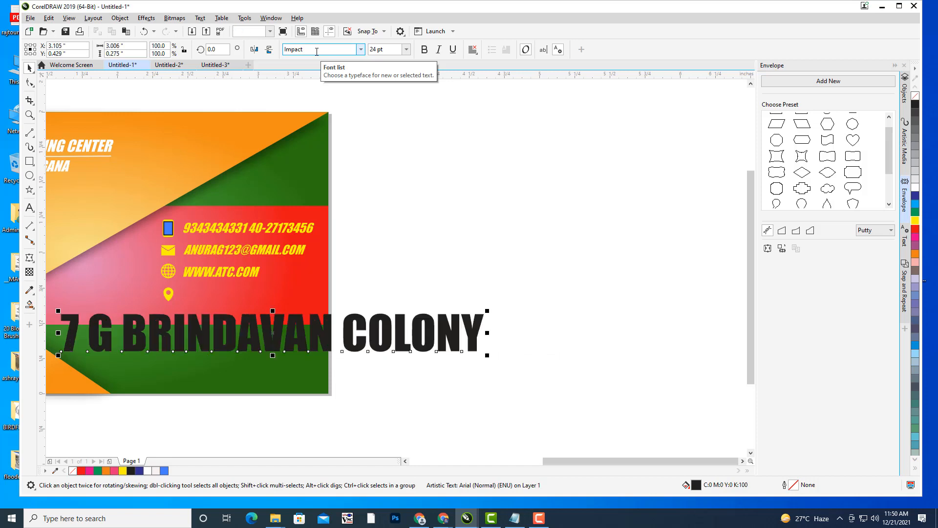
pyautogui.click(915, 221)
# - Scale the address down to fit the red band and position it beside the location pin
pyautogui.moveTo(525, 224); pyautogui.dragTo(674, 179)
pyautogui.moveTo(636, 266); pyautogui.dragTo(579, 289)
pyautogui.moveTo(443, 296); pyautogui.dragTo(420, 260)
pyautogui.moveTo(514, 249); pyautogui.dragTo(501, 252)
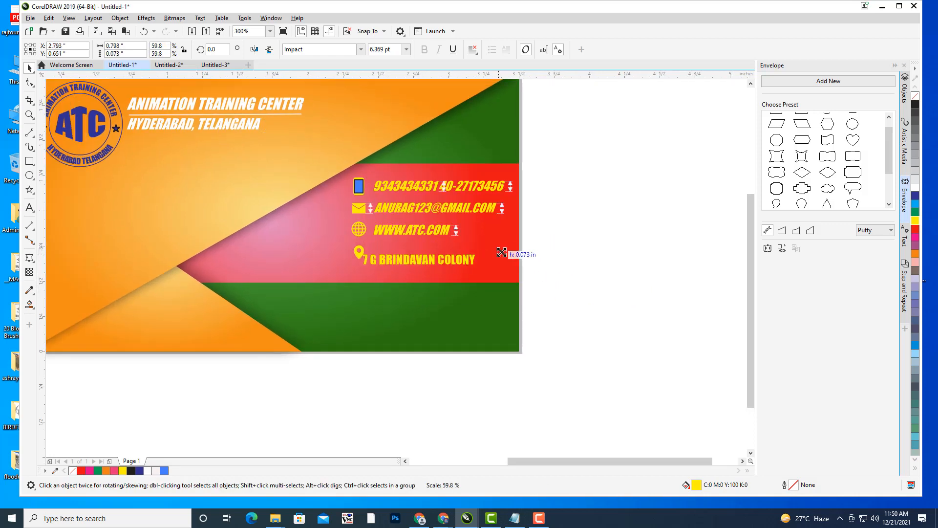
pyautogui.moveTo(443, 258); pyautogui.dragTo(416, 251)
pyautogui.scroll(2, 443, 258)
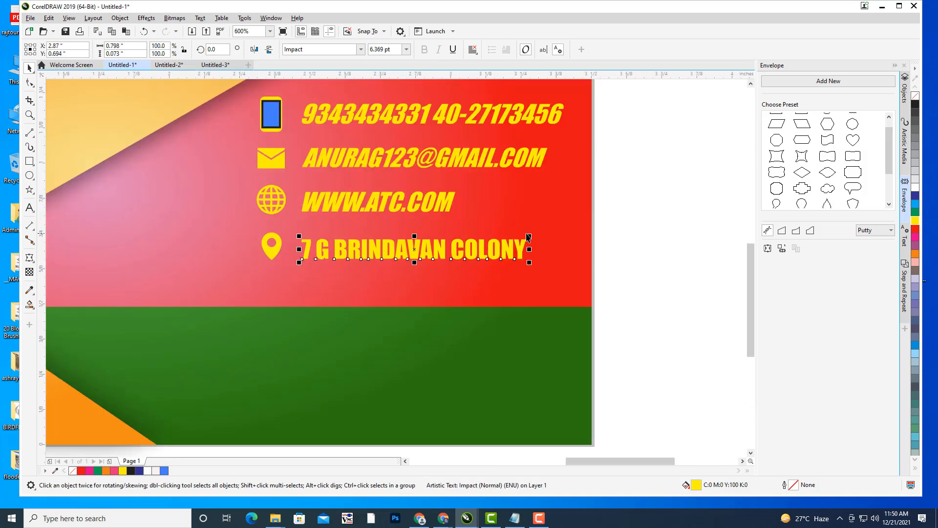
pyautogui.moveTo(528, 237); pyautogui.dragTo(520, 236)
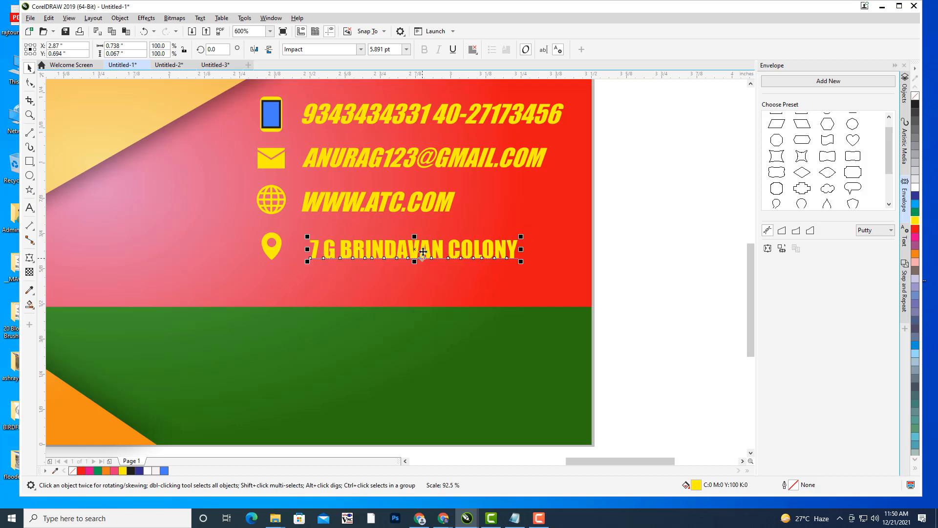
pyautogui.moveTo(422, 251); pyautogui.dragTo(415, 251)
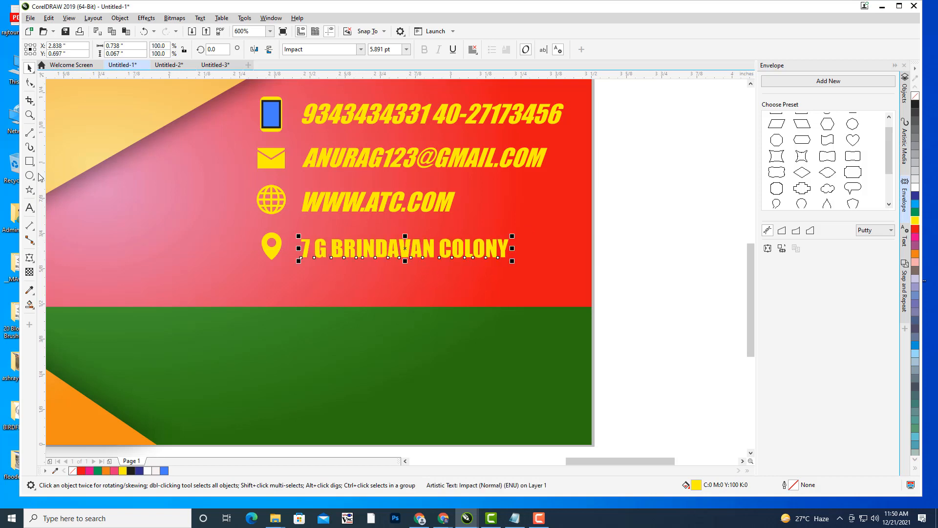
pyautogui.click(30, 207)
# - Add the locality, city, state and PIN code to the address, with the state and PIN on their own line
pyautogui.click(510, 249)
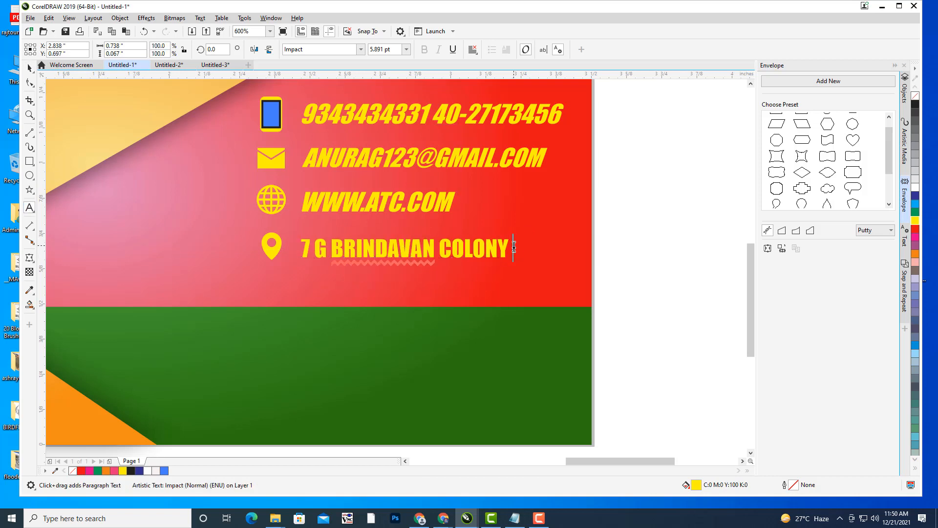
pyautogui.press('Return')
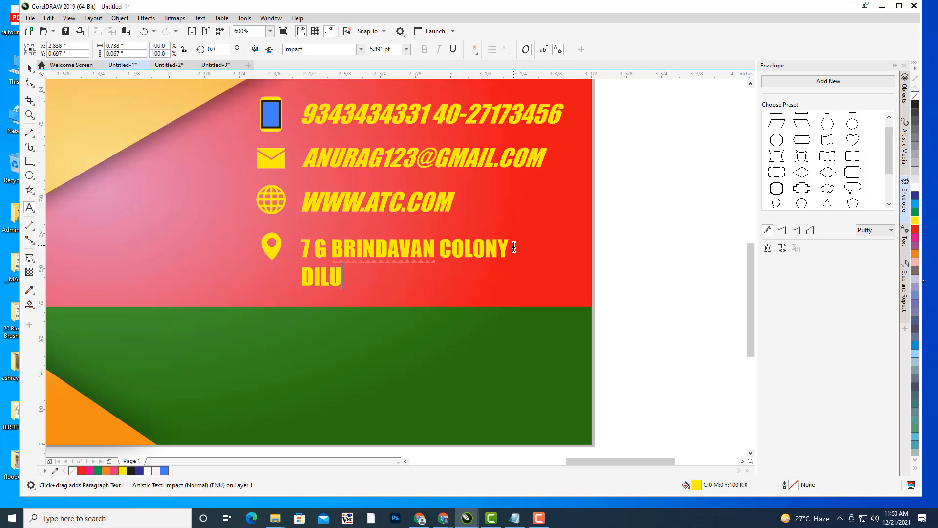
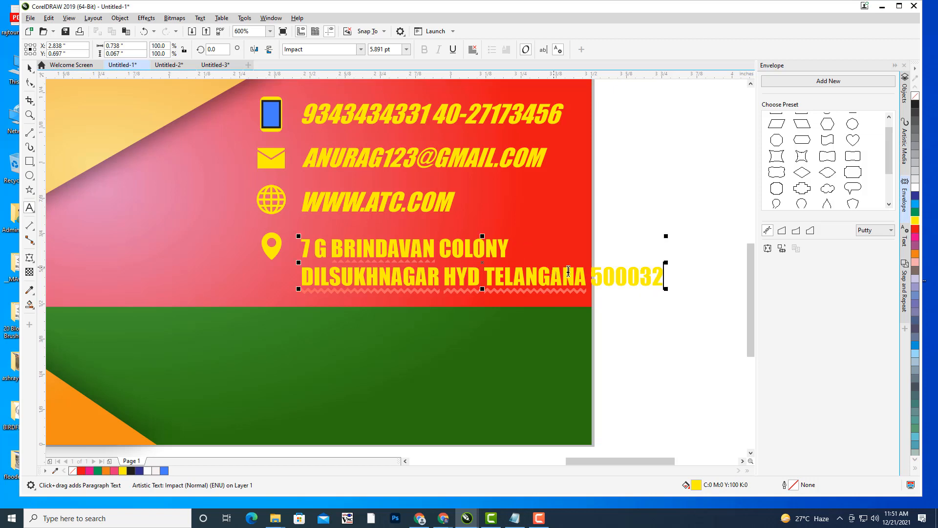
pyautogui.click(487, 277)
pyautogui.press('Return')
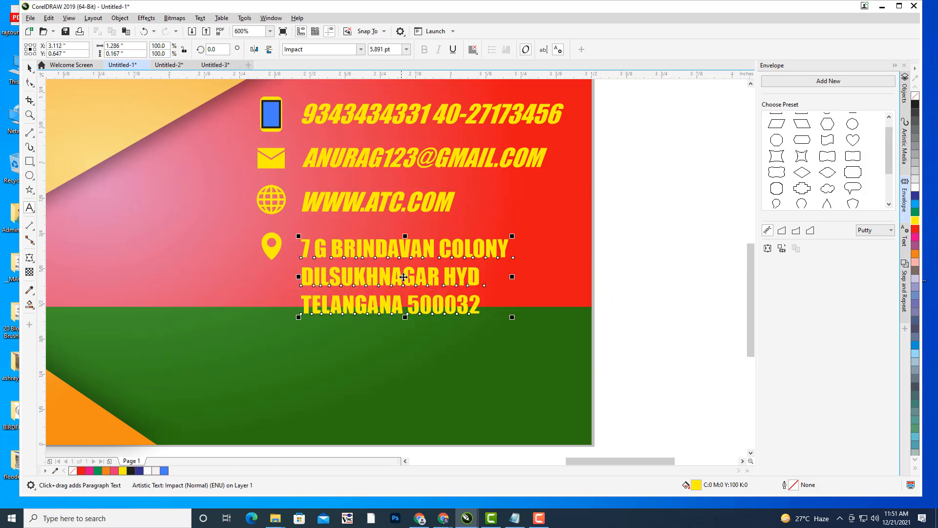
# - Move the address block up beside the pin and join its second line onto the first
pyautogui.moveTo(403, 277); pyautogui.dragTo(404, 260)
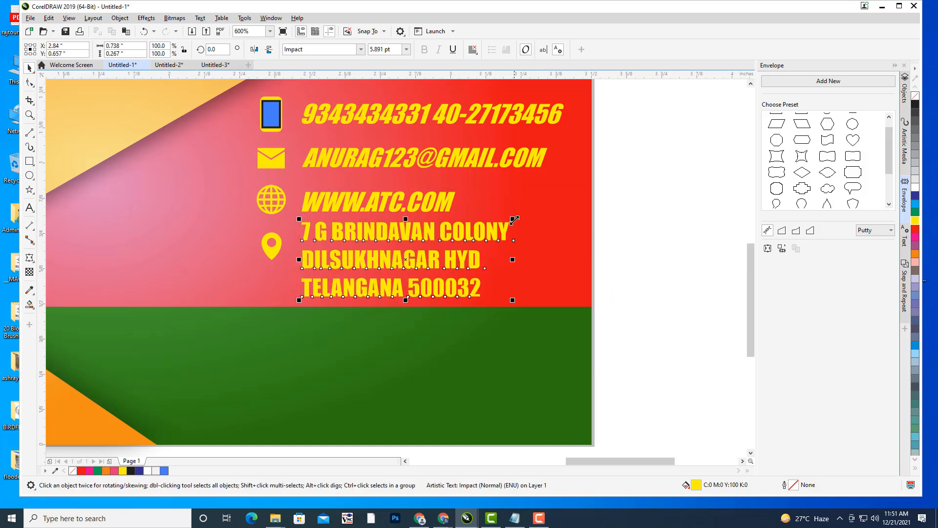
pyautogui.click(37, 210)
pyautogui.click(304, 259)
pyautogui.press('BackSpace')
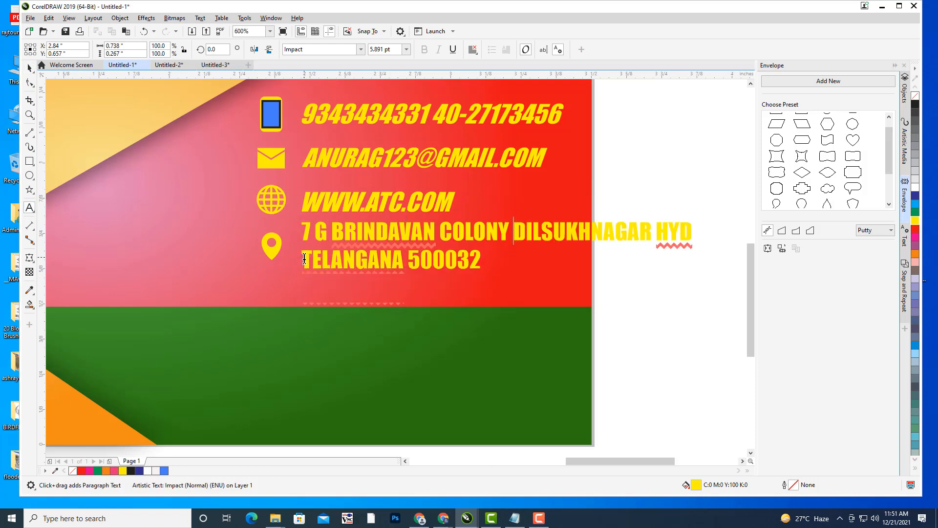
pyautogui.click(29, 68)
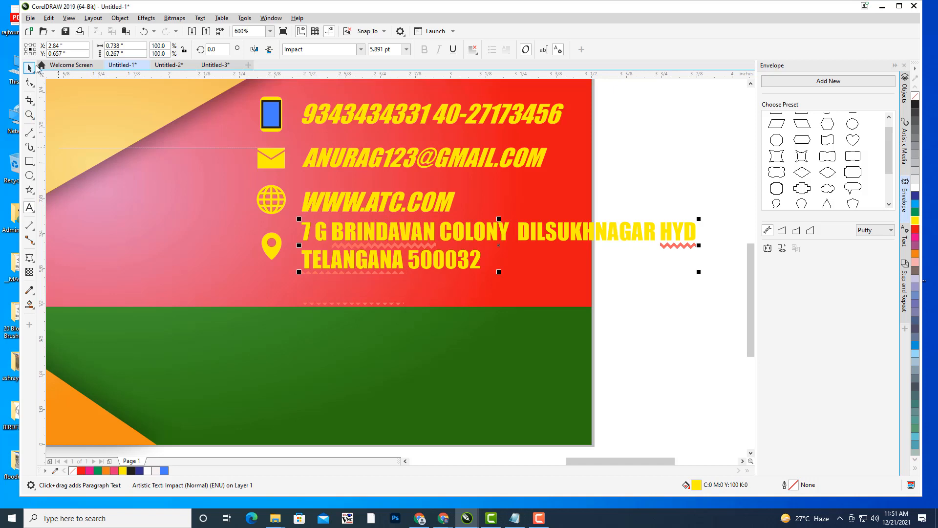
# - Scale the address text down and align it under the email, level with the pin
pyautogui.moveTo(413, 226); pyautogui.dragTo(392, 240)
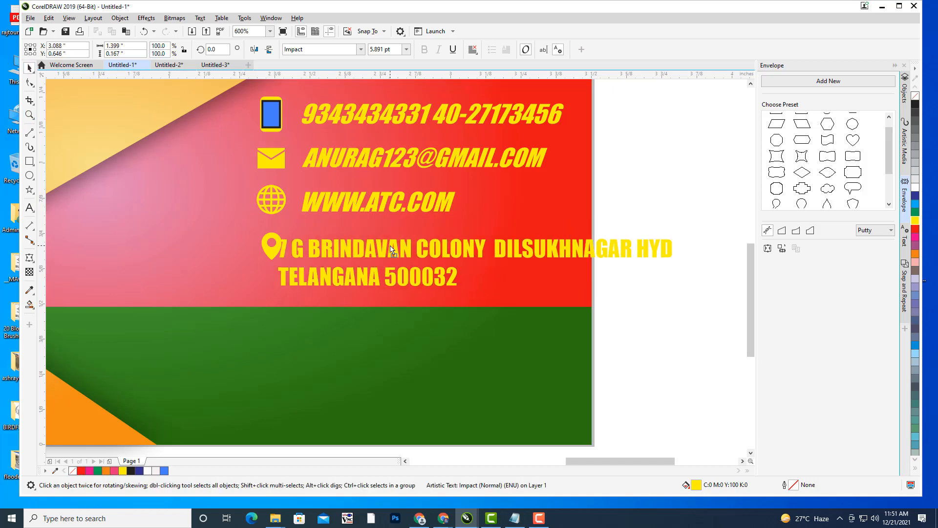
pyautogui.moveTo(677, 234); pyautogui.dragTo(628, 242)
pyautogui.moveTo(467, 252); pyautogui.dragTo(427, 251)
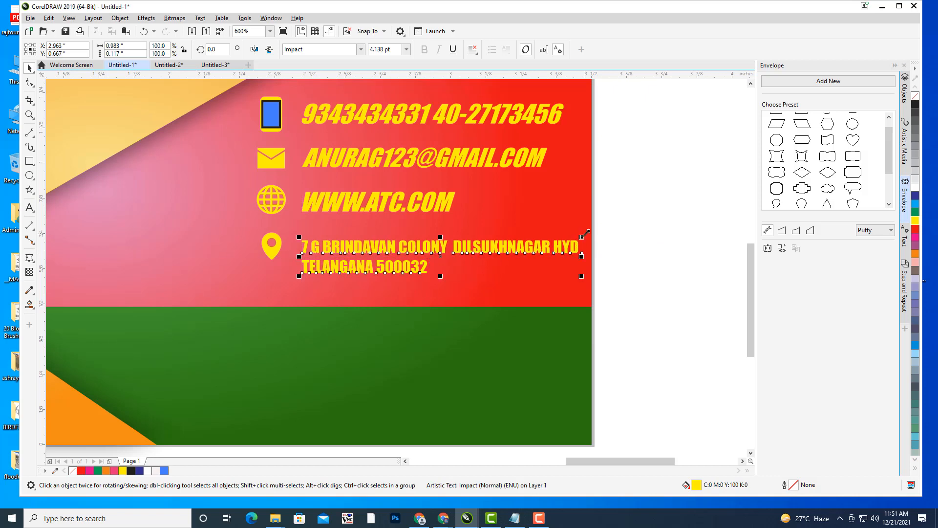
pyautogui.moveTo(585, 234); pyautogui.dragTo(581, 233)
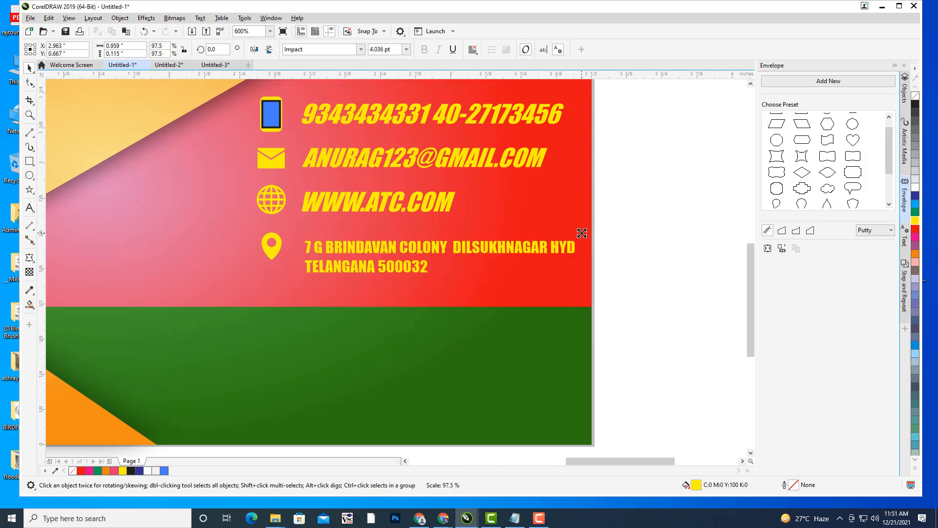
pyautogui.moveTo(414, 248); pyautogui.dragTo(417, 248)
pyautogui.click(643, 245)
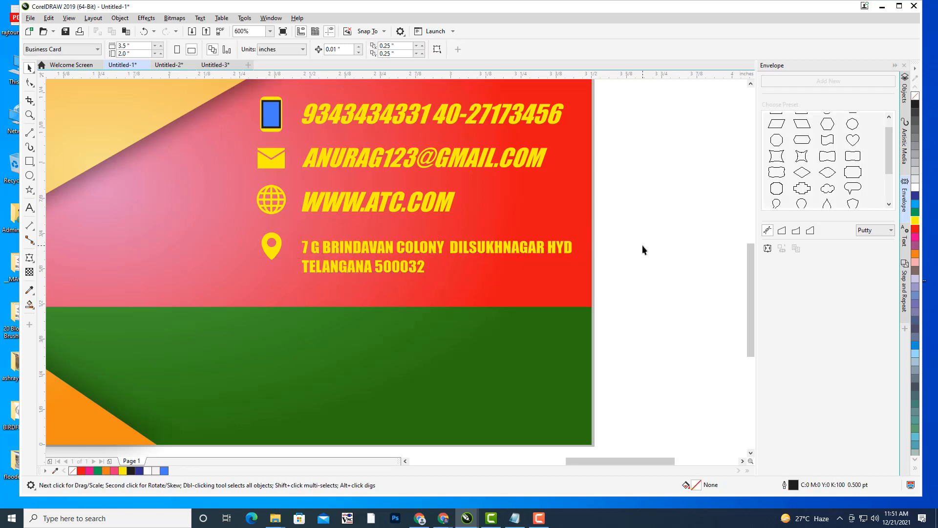
pyautogui.click(400, 252)
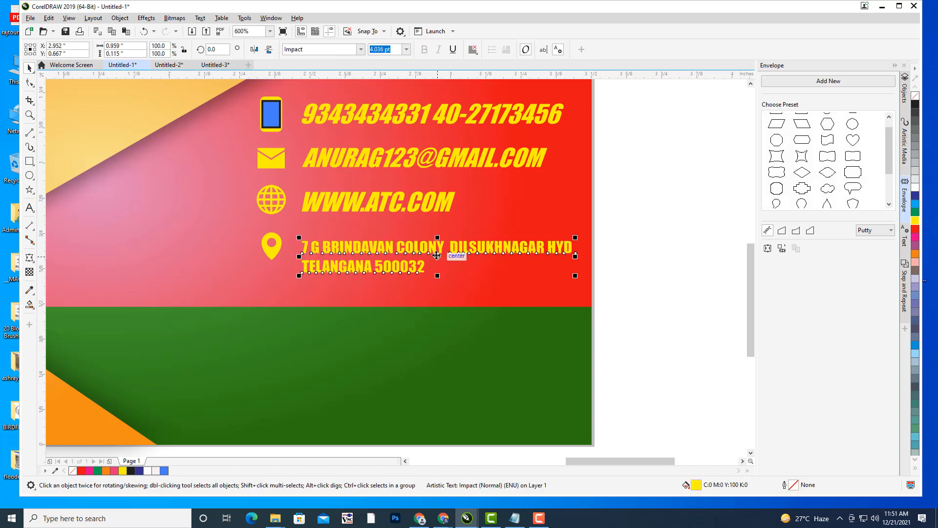
pyautogui.moveTo(436, 252); pyautogui.dragTo(436, 252)
pyautogui.click(629, 245)
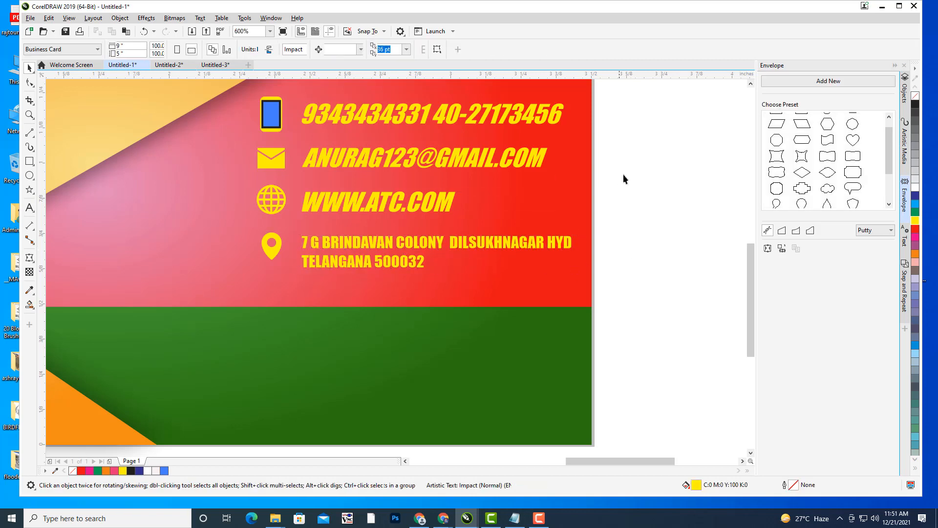
# - Recentre the whole business card in view, then switch over to Chrome
pyautogui.scroll(-2, 624, 172)
pyautogui.moveTo(647, 185); pyautogui.dragTo(645, 273)
pyautogui.moveTo(647, 213); pyautogui.dragTo(647, 217)
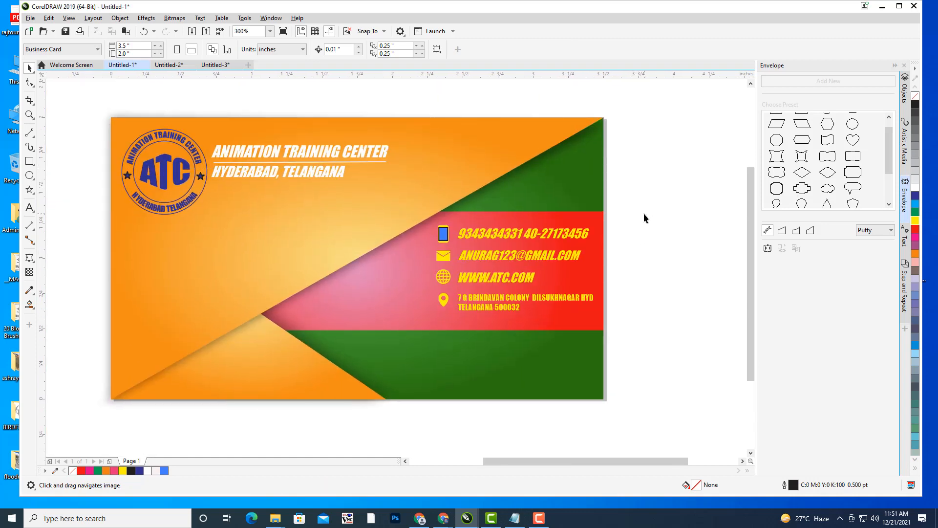
pyautogui.moveTo(565, 189); pyautogui.dragTo(558, 199)
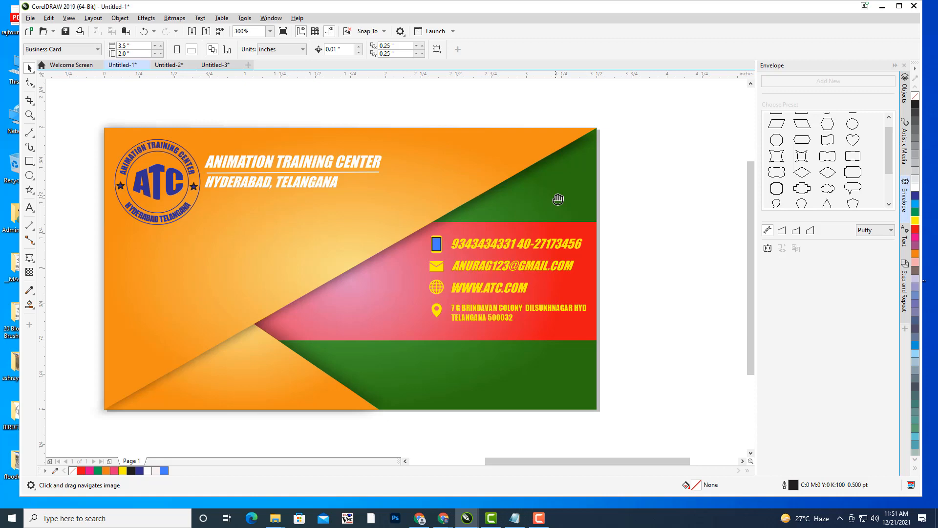
pyautogui.moveTo(449, 514)
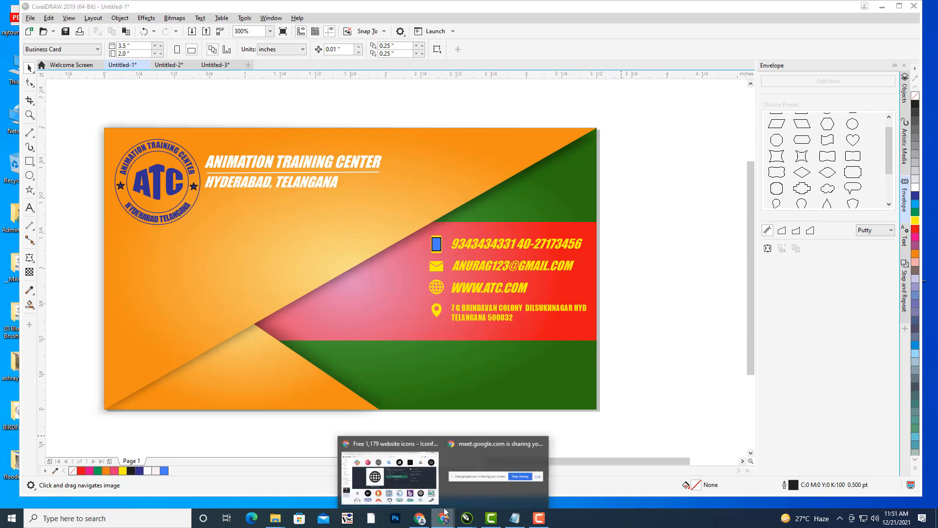
pyautogui.click(392, 438)
# - Search Google Images in a new tab for 'PYARAMID PATTERN'
pyautogui.scroll(5, 487, 96)
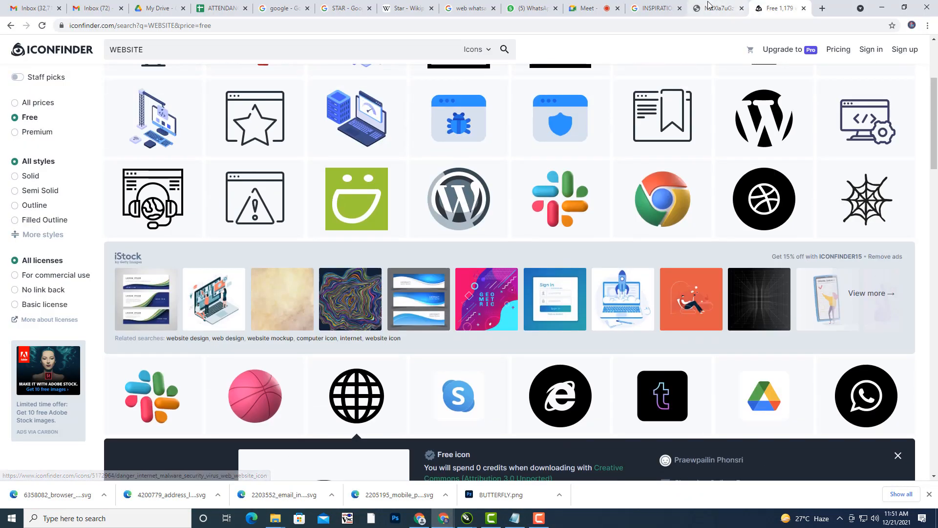
pyautogui.click(713, 8)
pyautogui.click(823, 9)
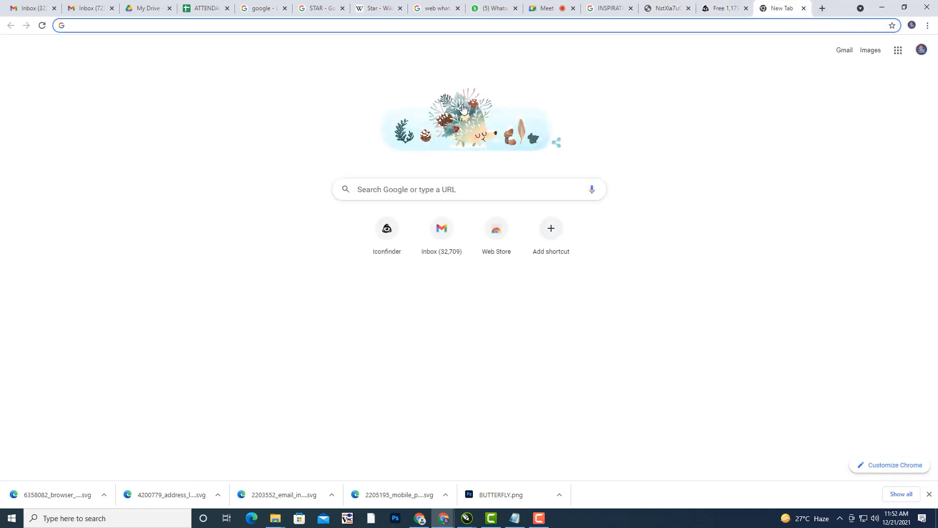
pyautogui.click(869, 55)
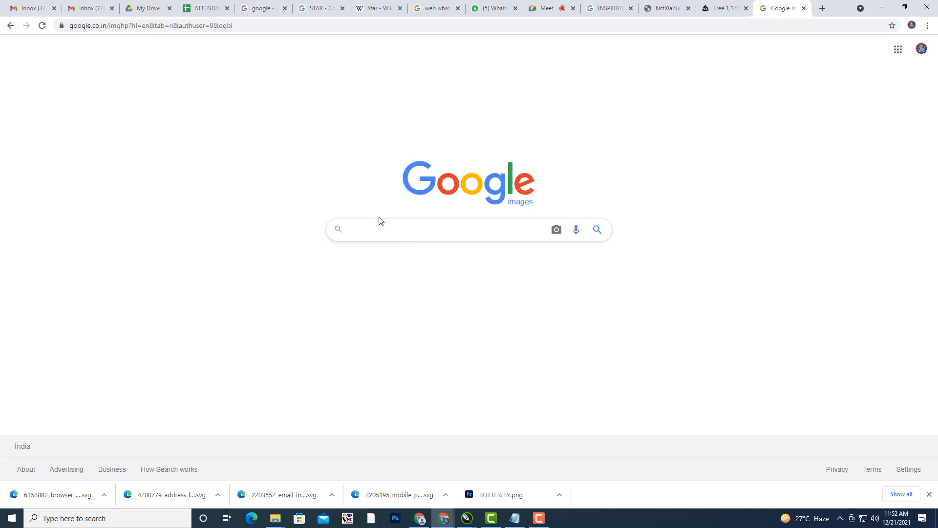
pyautogui.click(377, 233)
pyautogui.write('PYA')
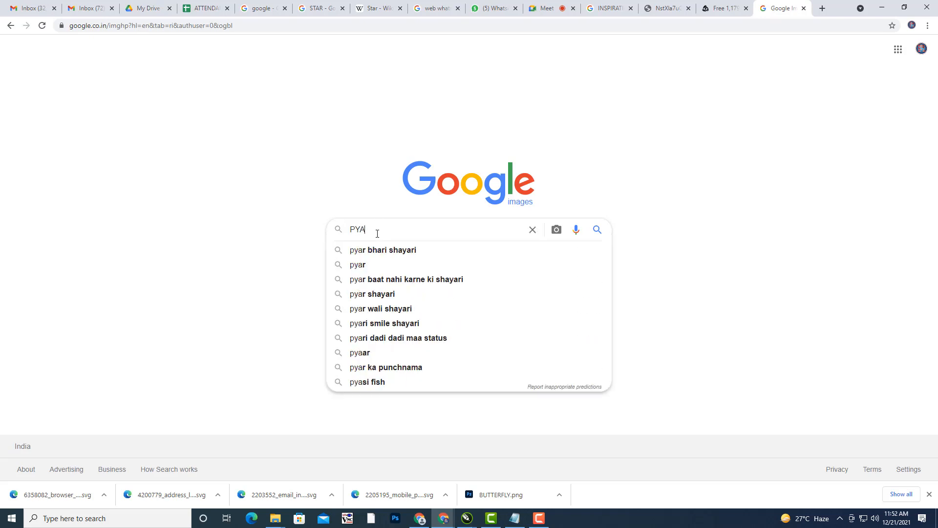
pyautogui.write('RAMID PAT')
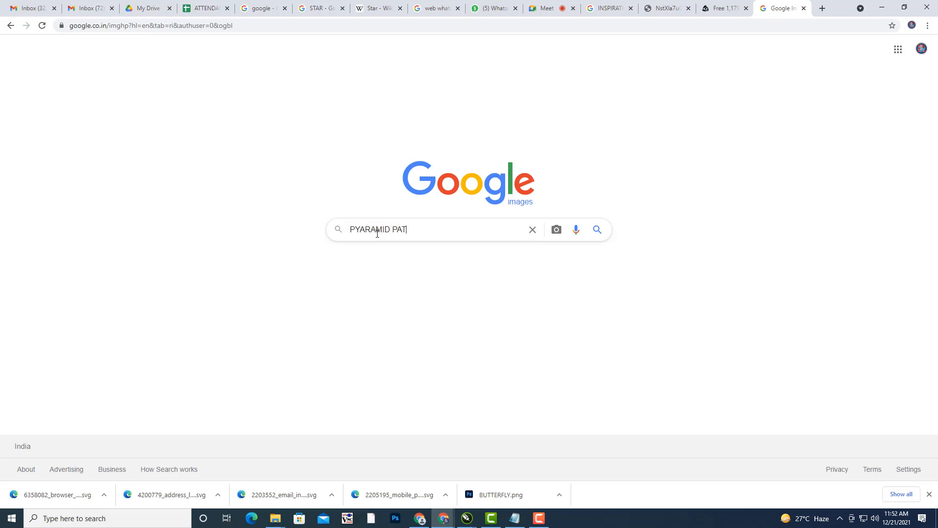
pyautogui.write('TERN')
pyautogui.press('Return')
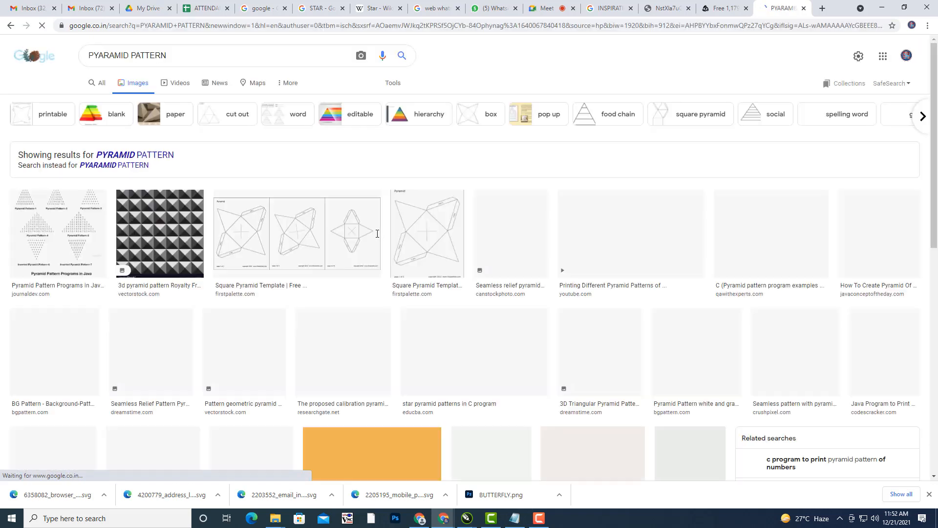
# - Browse the triangle pattern results and open the red polygon seamless pattern full-size in a new tab
pyautogui.scroll(-1, 244, 293)
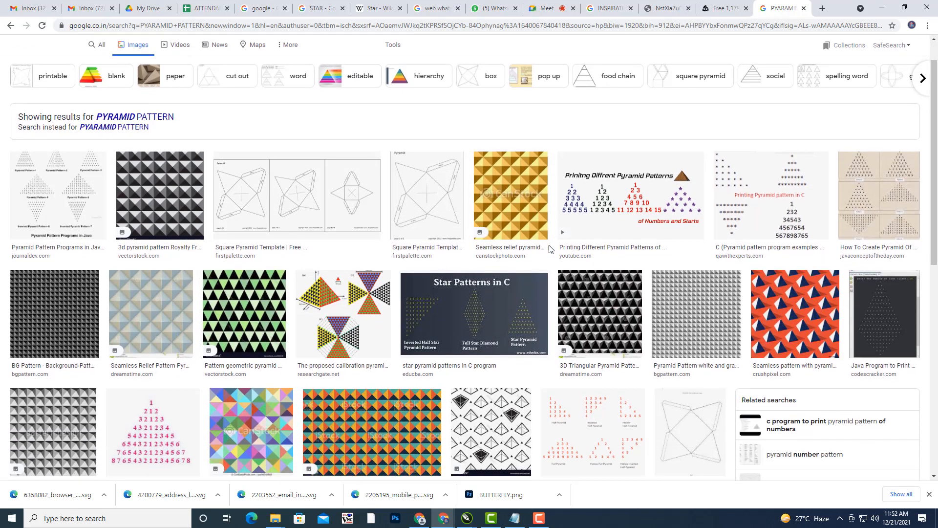
pyautogui.click(244, 293)
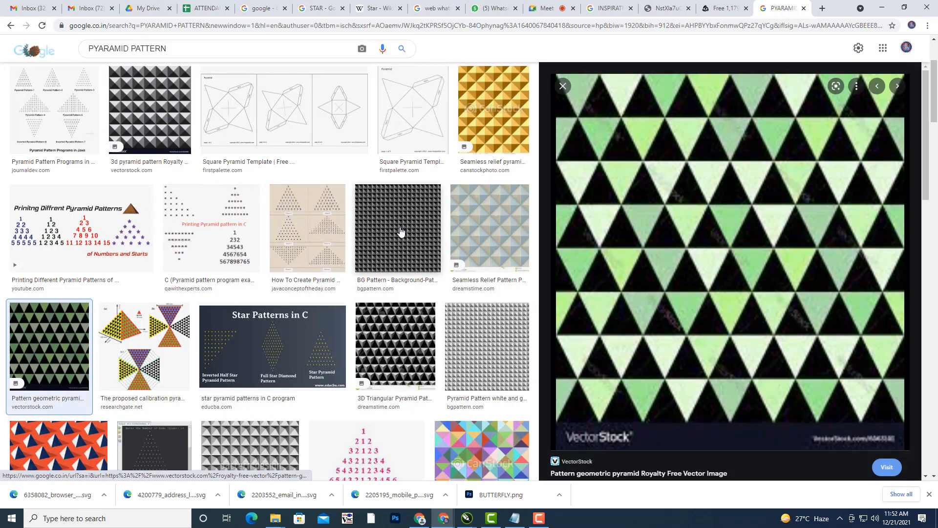
pyautogui.scroll(-3, 346, 220)
pyautogui.scroll(-3, 346, 221)
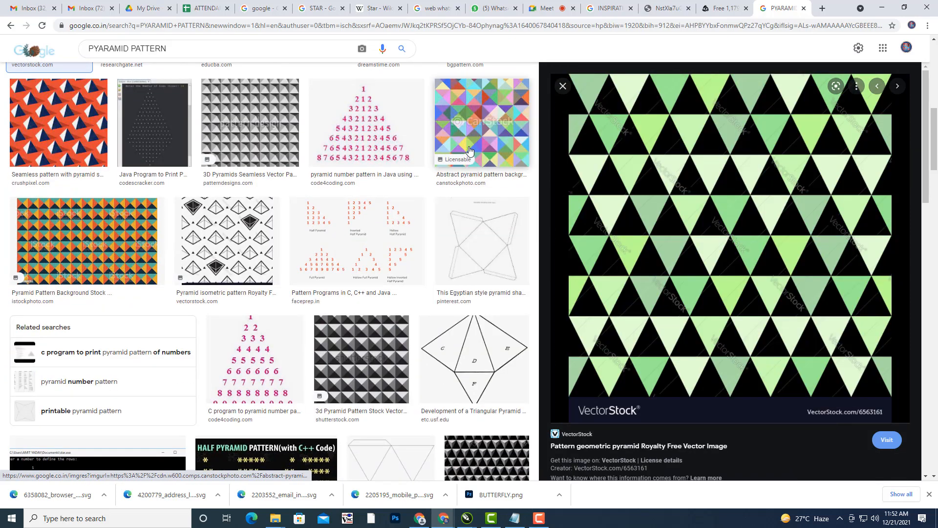
pyautogui.click(481, 132)
pyautogui.scroll(-9, 715, 230)
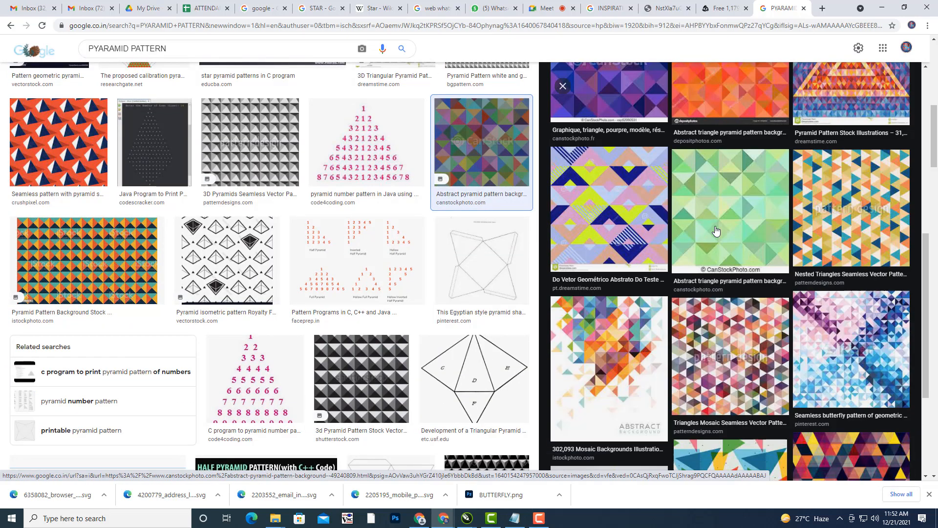
pyautogui.scroll(-3, 709, 320)
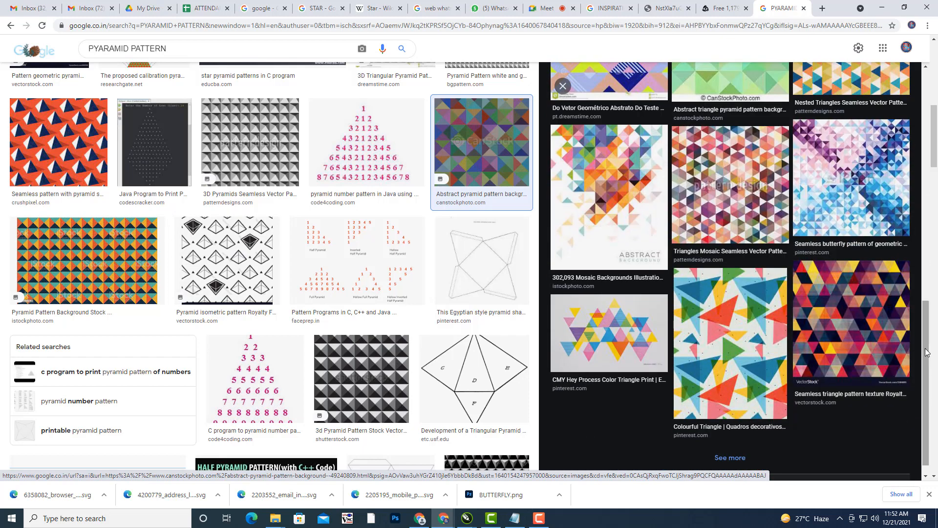
pyautogui.click(897, 328)
pyautogui.scroll(-5, 825, 269)
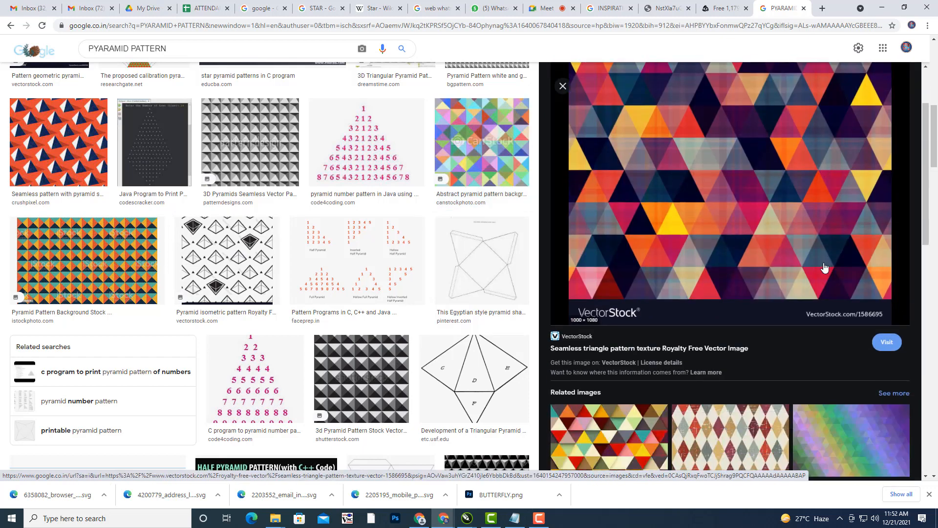
pyautogui.scroll(-3, 719, 286)
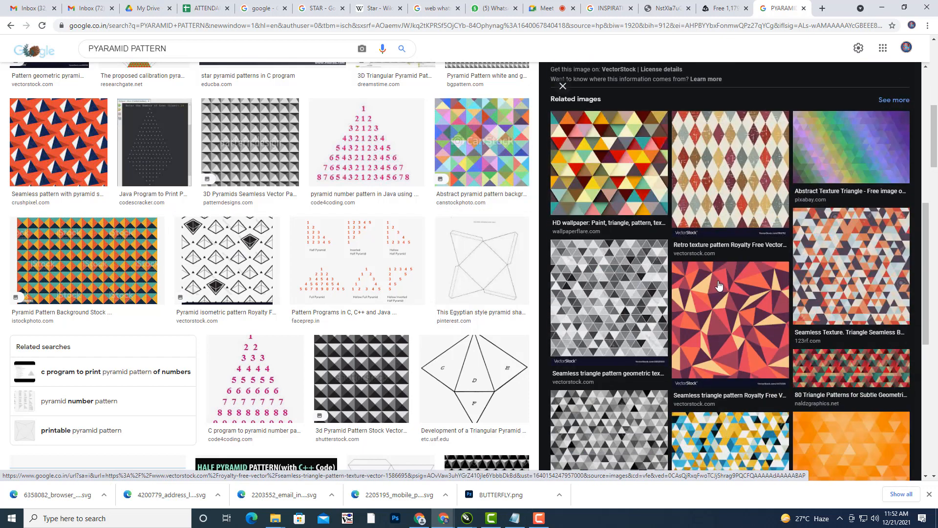
pyautogui.click(719, 286)
pyautogui.scroll(-4, 782, 269)
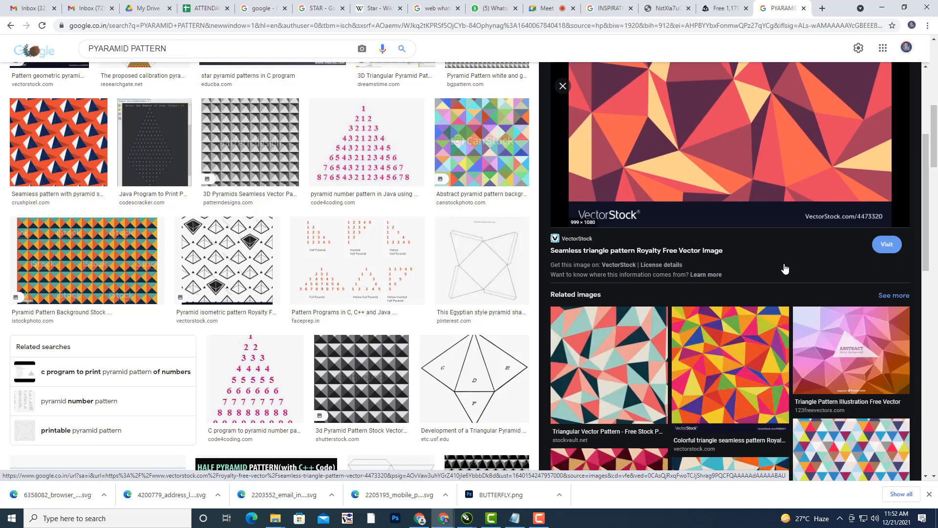
pyautogui.scroll(4, 790, 257)
pyautogui.rightClick(712, 196)
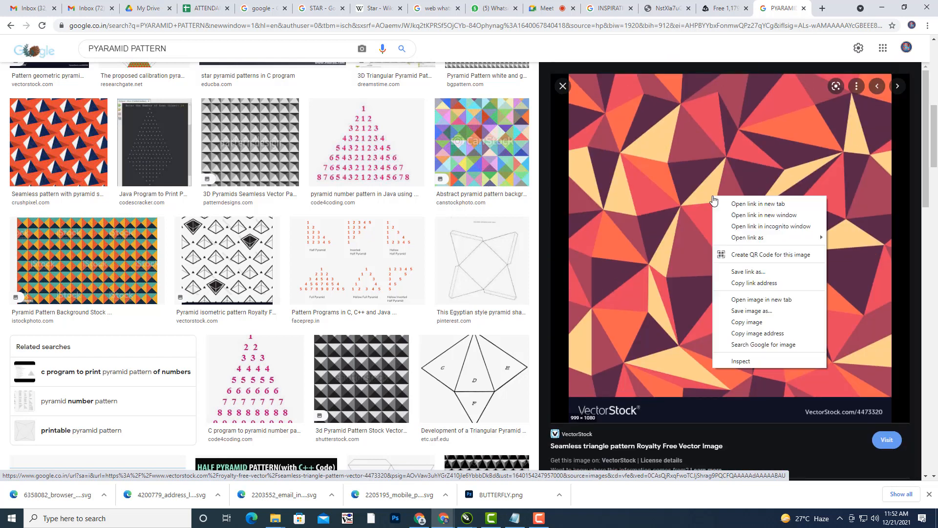
pyautogui.click(800, 299)
# - Save the pattern as seamless-triangle-pattern-vector-4473320.jpg in Desktop\ICONS and show it in its folder
pyautogui.click(782, 9)
pyautogui.rightClick(487, 154)
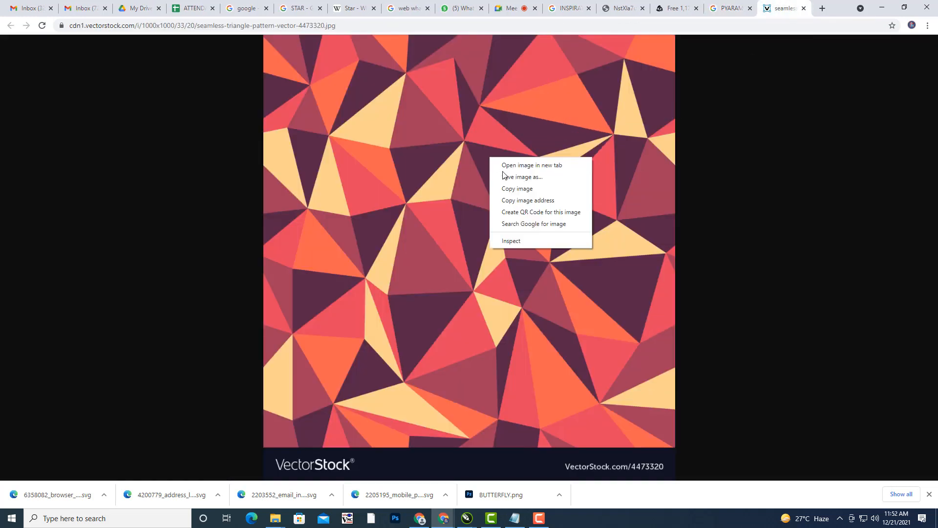
pyautogui.click(506, 178)
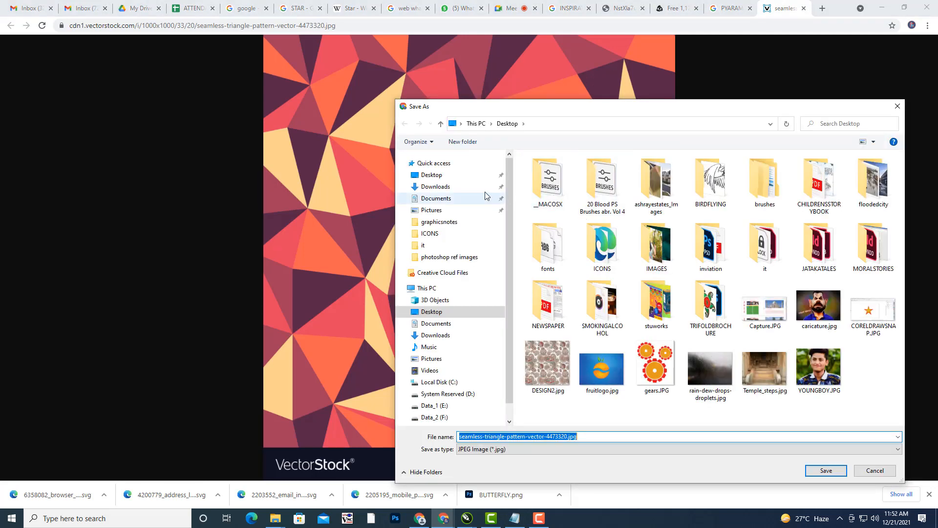
pyautogui.click(442, 177)
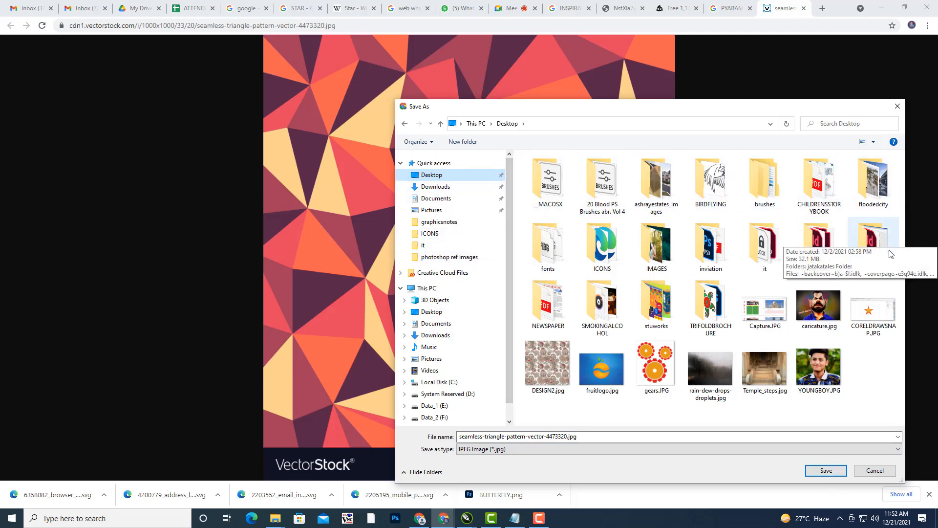
pyautogui.doubleClick(607, 249)
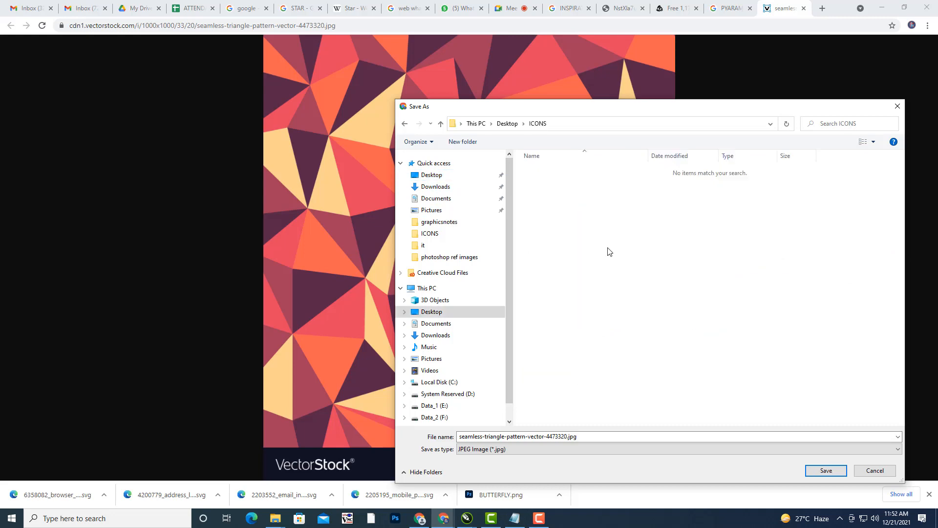
pyautogui.click(825, 470)
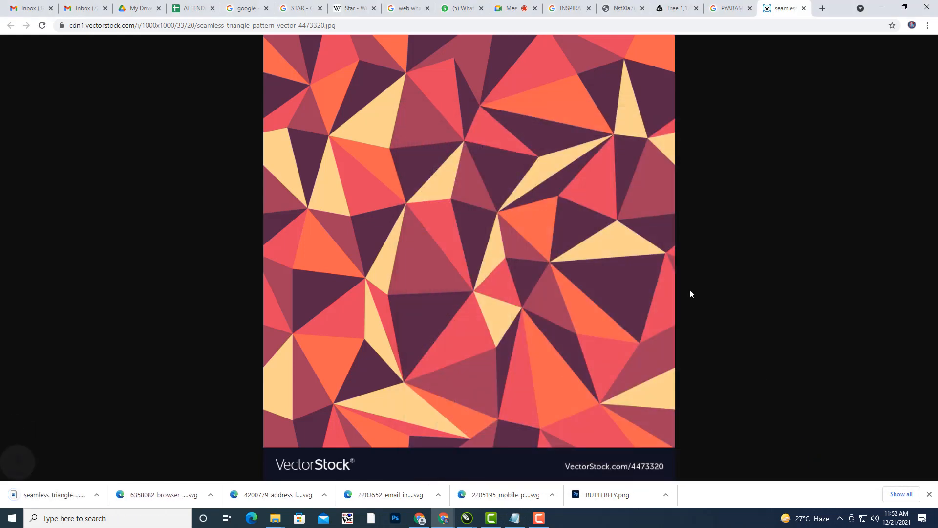
pyautogui.click(106, 497)
pyautogui.click(142, 460)
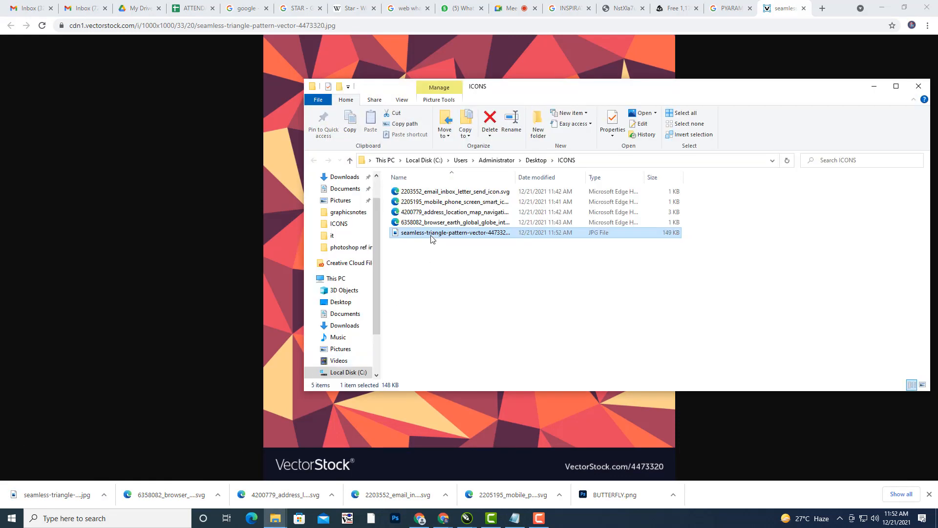
# - Open the downloaded pattern JPG from ICONS with Adobe Photoshop 2022
pyautogui.rightClick(432, 238)
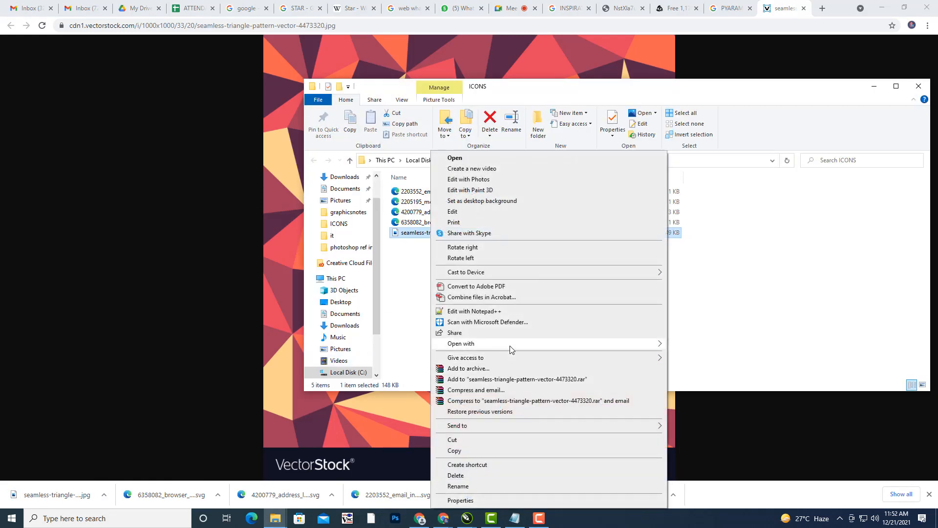
pyautogui.moveTo(510, 345)
pyautogui.click(708, 355)
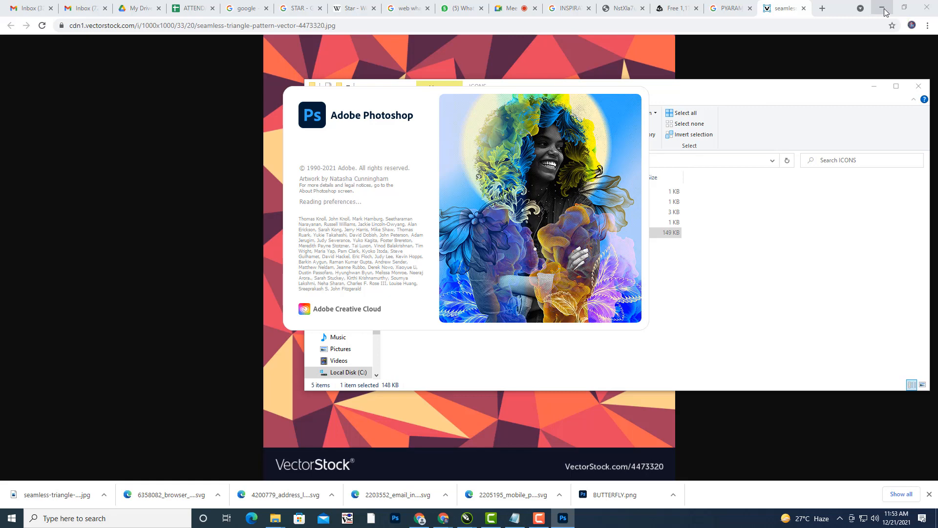
# - Crop the pattern to a rectangular selection above the VectorStock watermark strip, then deselect
pyautogui.click(882, 9)
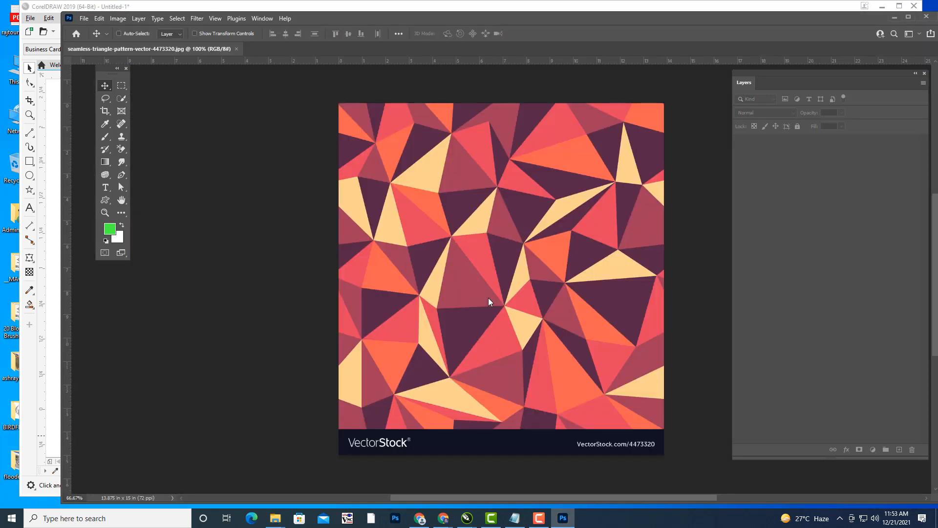
pyautogui.click(121, 87)
pyautogui.rightClick(123, 88)
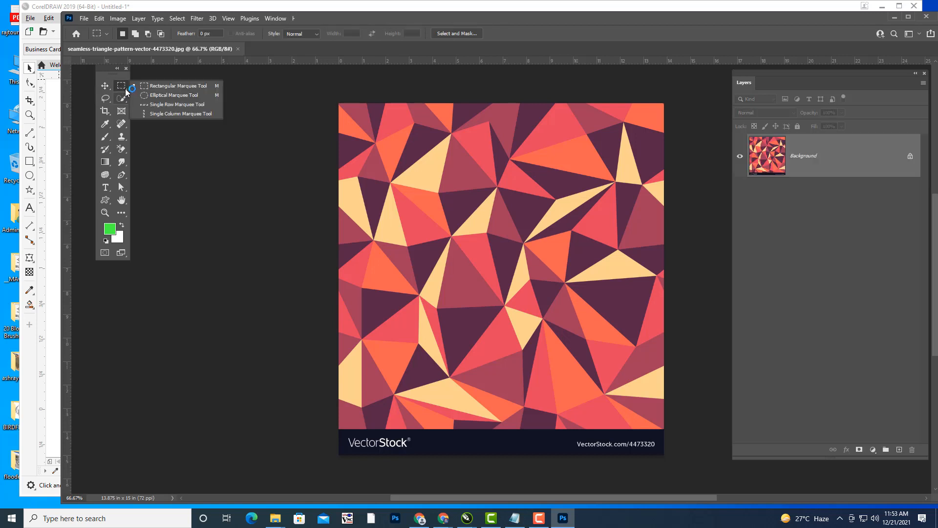
pyautogui.click(163, 84)
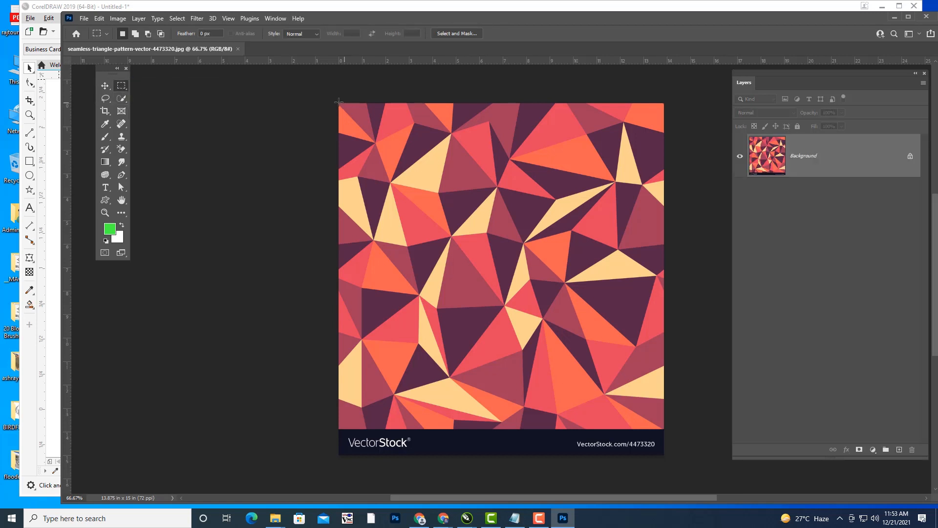
pyautogui.moveTo(339, 102); pyautogui.dragTo(678, 364)
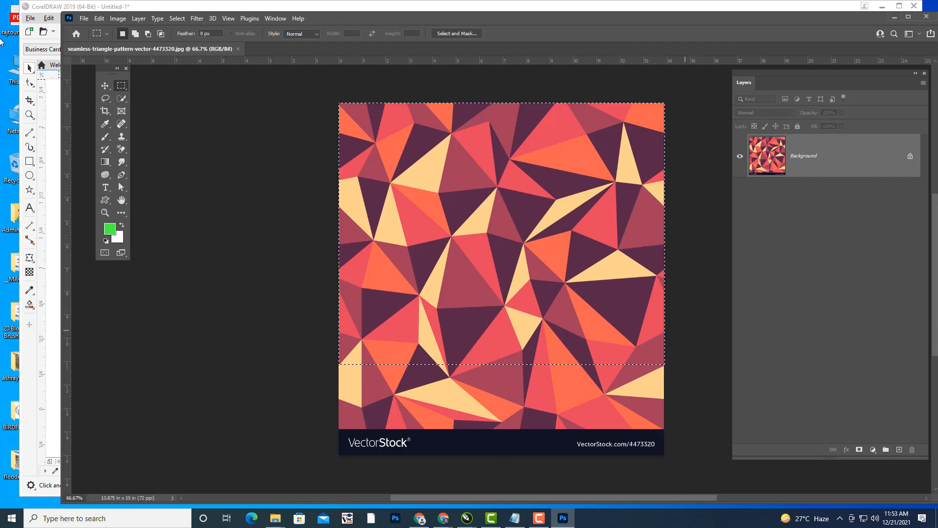
pyautogui.click(118, 18)
pyautogui.click(132, 119)
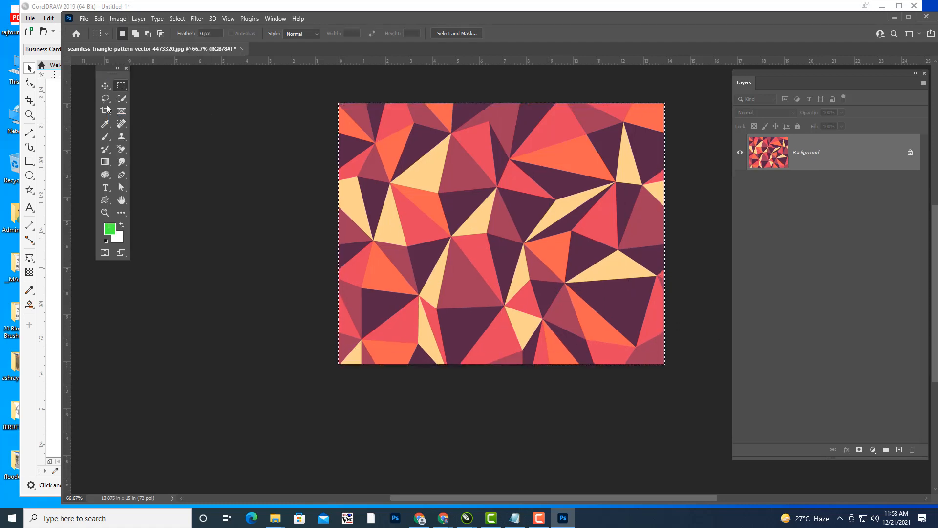
pyautogui.click(104, 85)
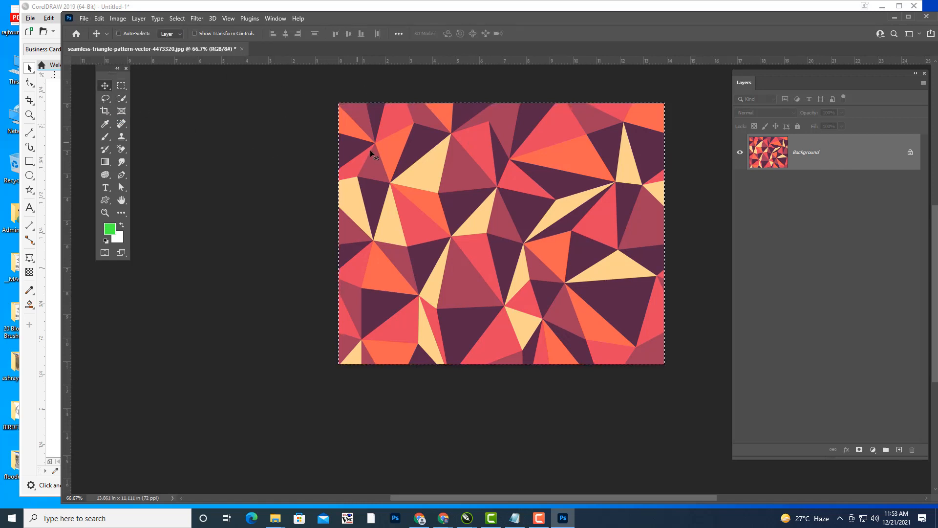
pyautogui.hotkey('ctrl', 'd')
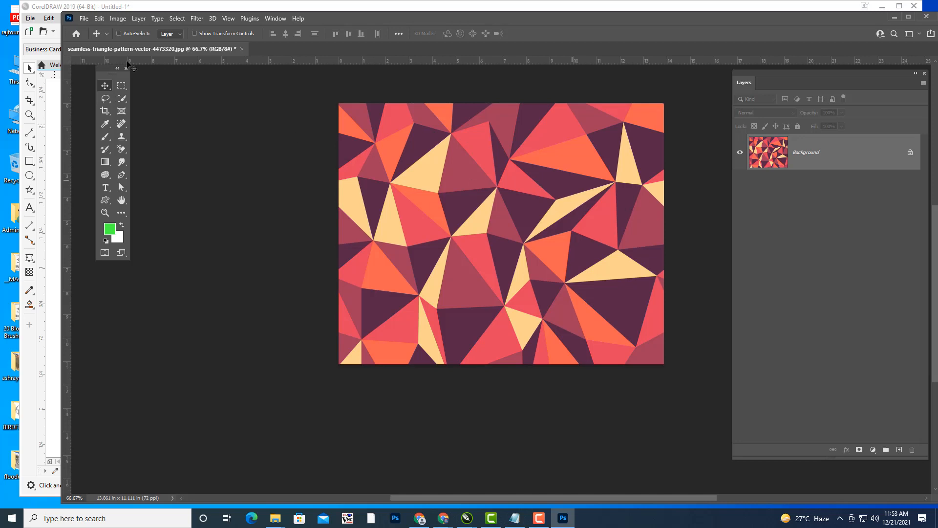
# - Save the cropped pattern to the Desktop as DESIGNTRIANGLES.jpg with the default JPEG quality
pyautogui.click(84, 18)
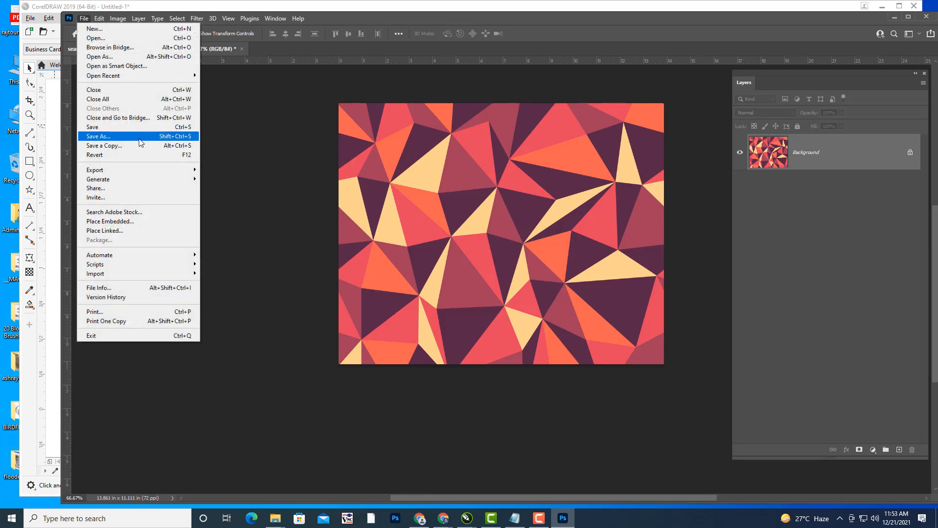
pyautogui.click(112, 137)
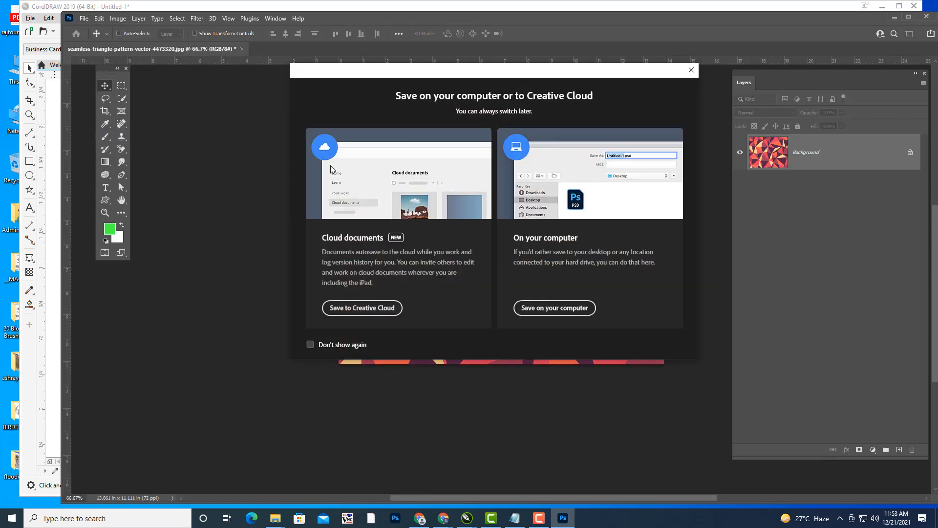
pyautogui.click(576, 312)
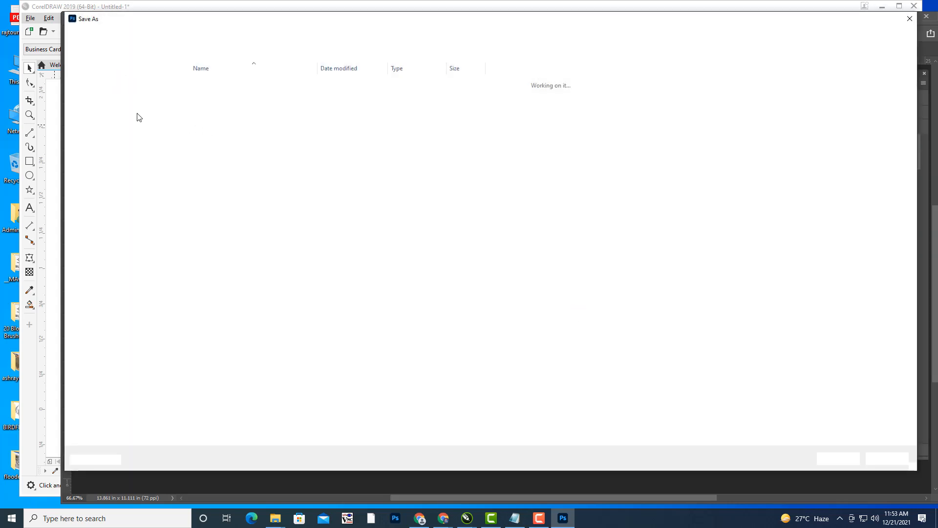
pyautogui.click(93, 89)
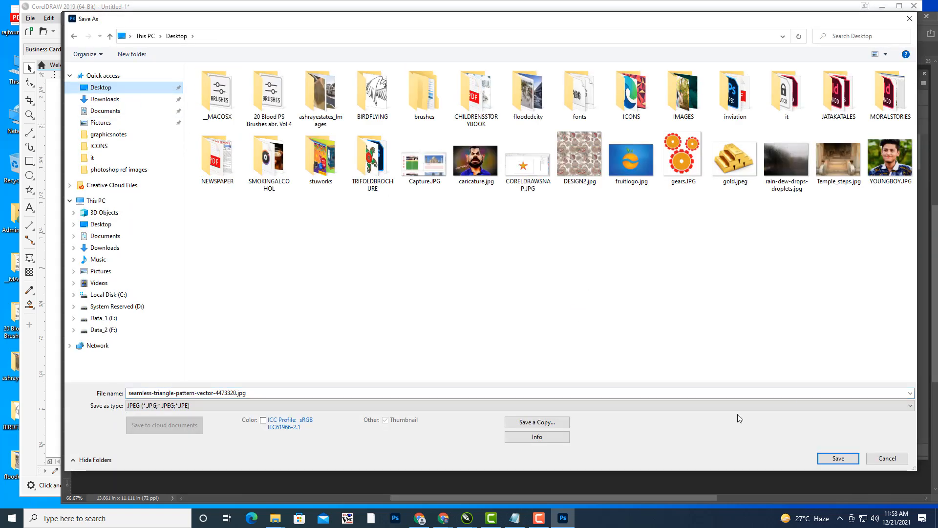
pyautogui.click(264, 394)
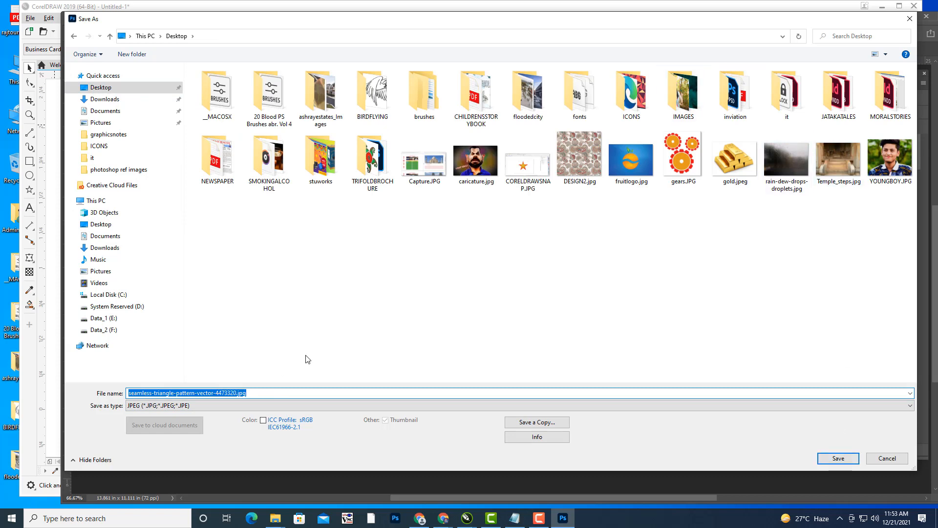
pyautogui.write('DESIG')
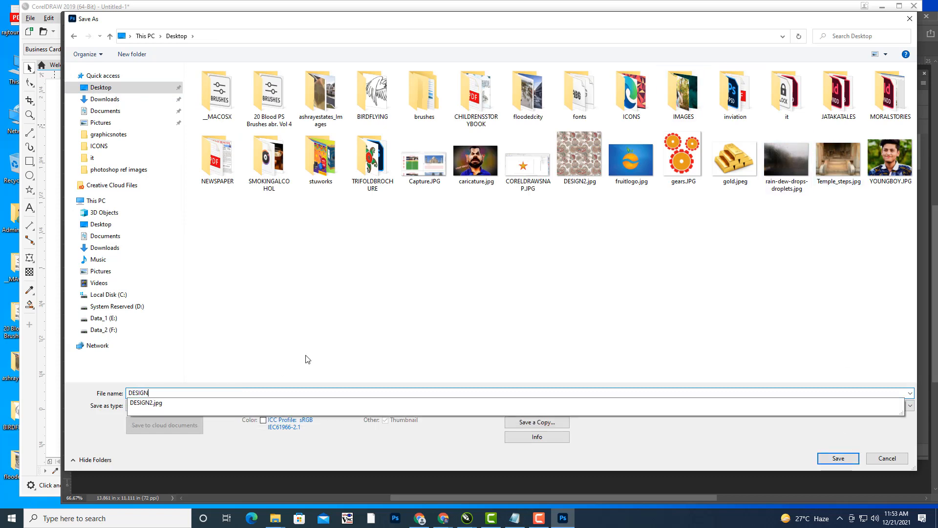
pyautogui.write('NTRIANGLES')
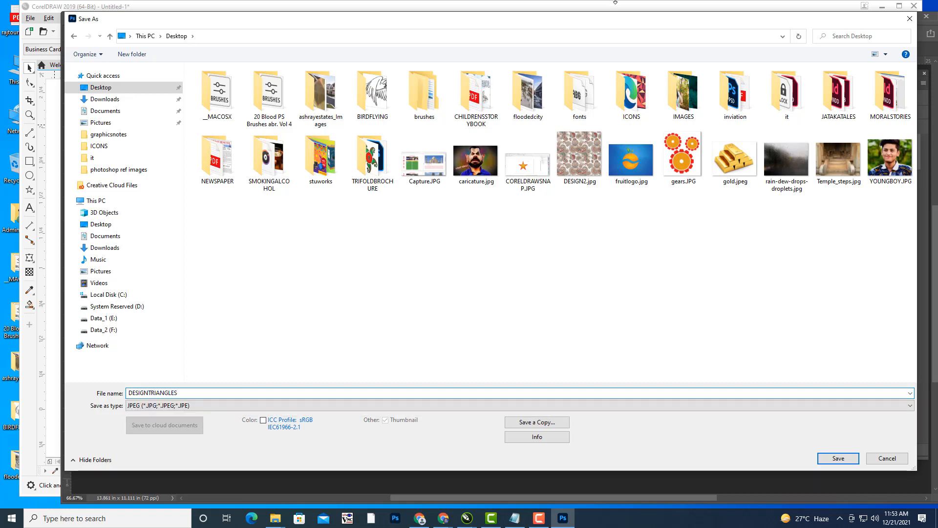
pyautogui.click(838, 458)
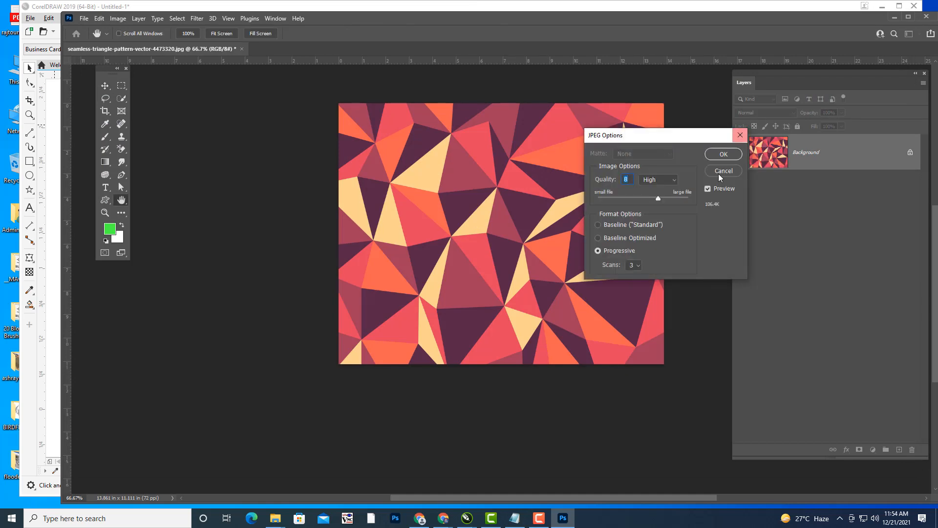
pyautogui.click(724, 155)
pyautogui.click(894, 17)
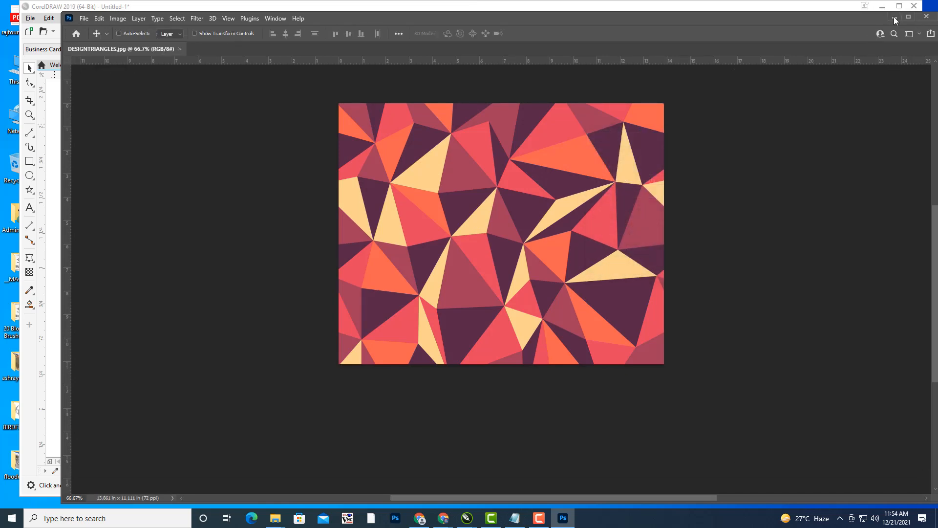
# - Import DESIGNTRIANGLES.jpg from the Desktop and place it on the page
pyautogui.click(875, 86)
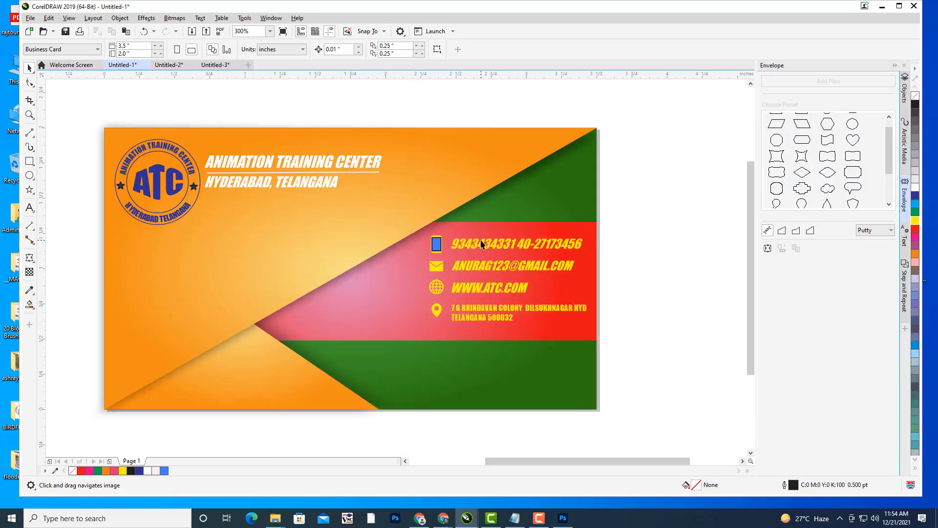
pyautogui.moveTo(483, 244); pyautogui.dragTo(541, 231)
pyautogui.moveTo(541, 198); pyautogui.dragTo(546, 200)
pyautogui.moveTo(614, 199); pyautogui.dragTo(607, 198)
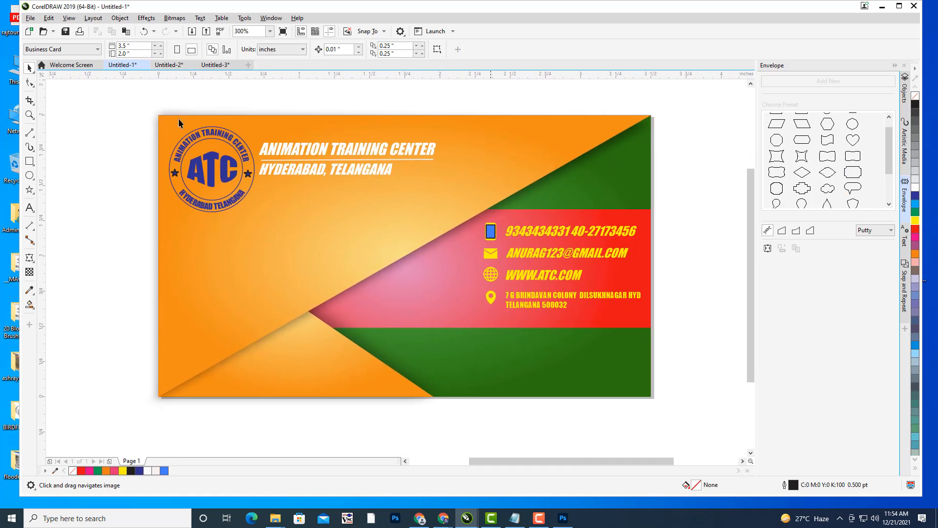
pyautogui.click(33, 21)
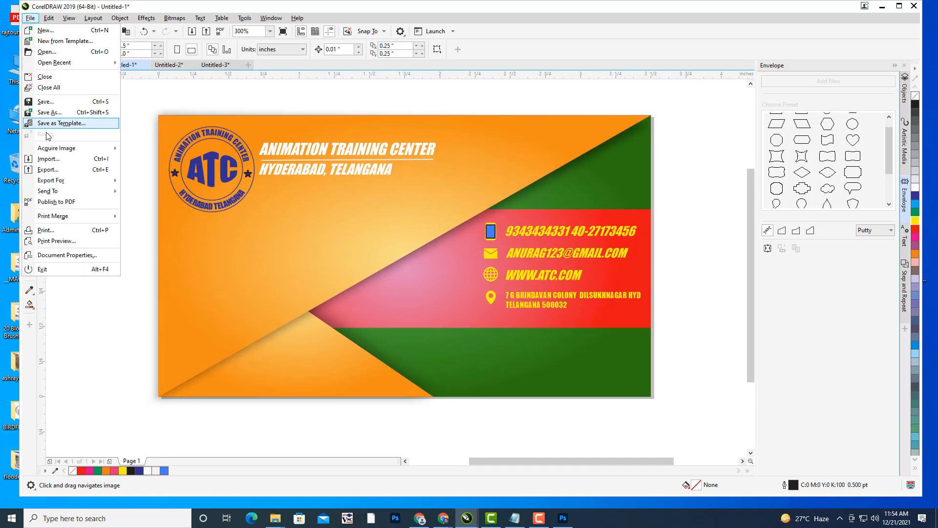
pyautogui.click(49, 161)
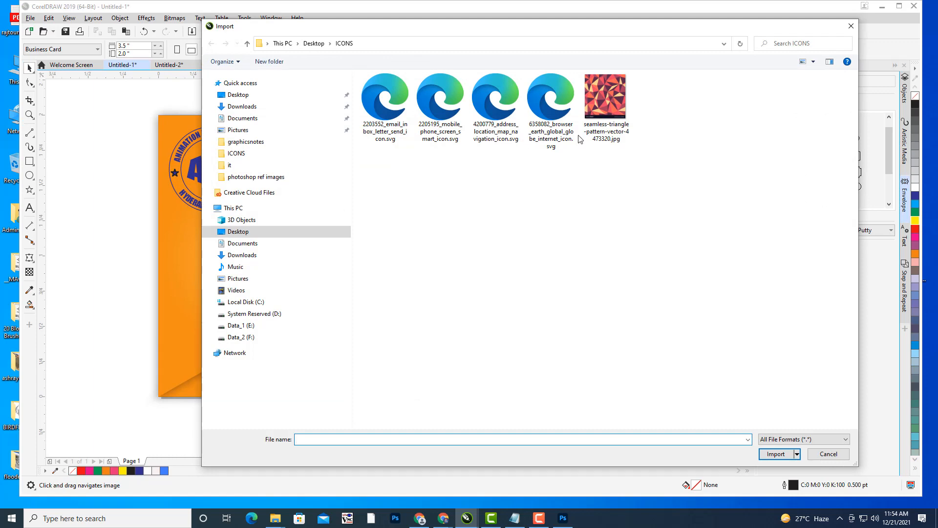
pyautogui.click(238, 95)
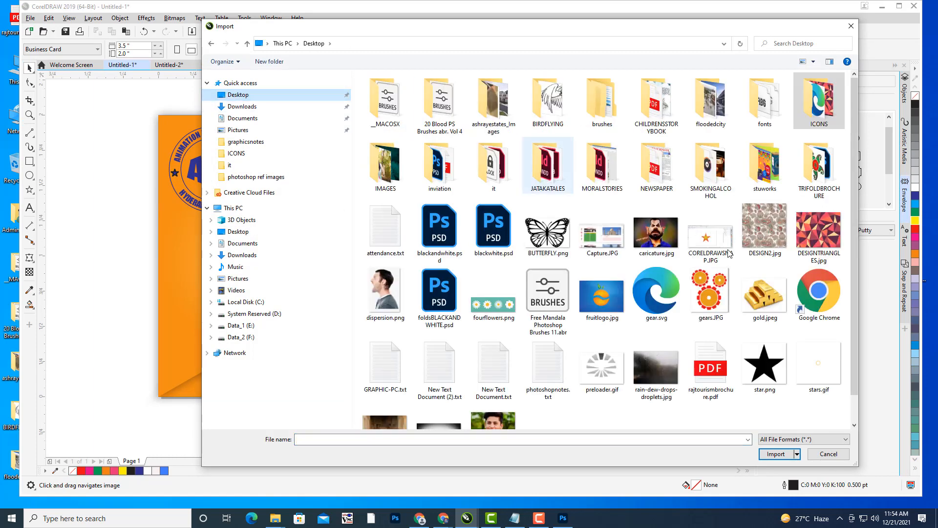
pyautogui.click(819, 231)
pyautogui.click(776, 454)
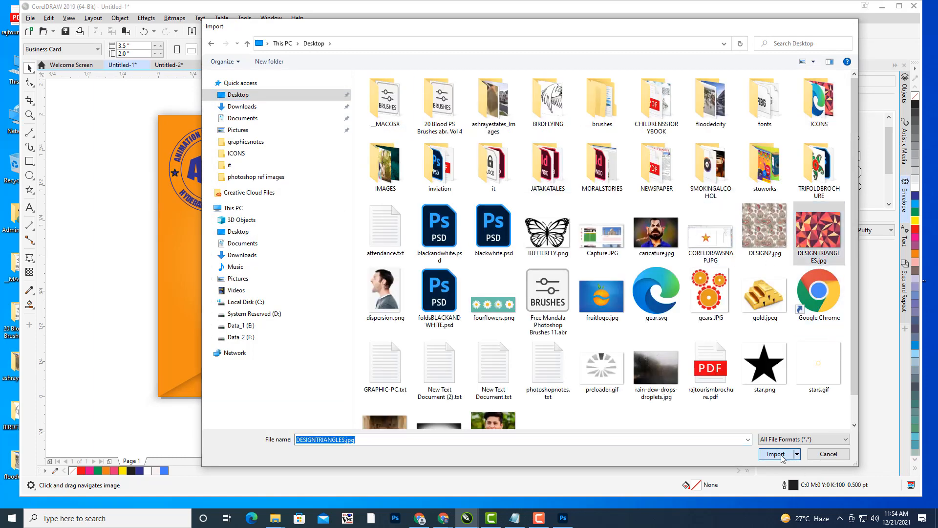
pyautogui.click(544, 337)
# - Move the pattern to the upper left and shrink it to about 25.8% beside the card
pyautogui.scroll(-1, 590, 328)
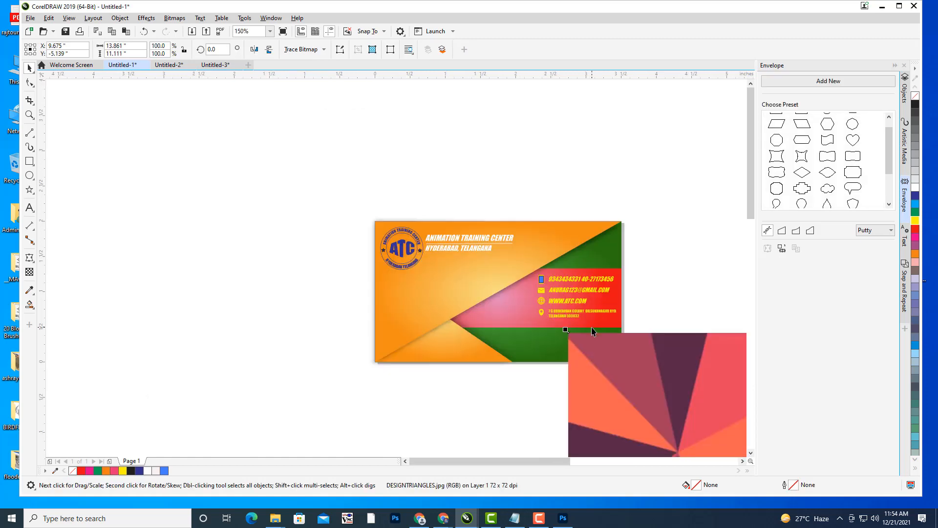
pyautogui.moveTo(591, 329); pyautogui.dragTo(391, 217)
pyautogui.scroll(-2, 545, 274)
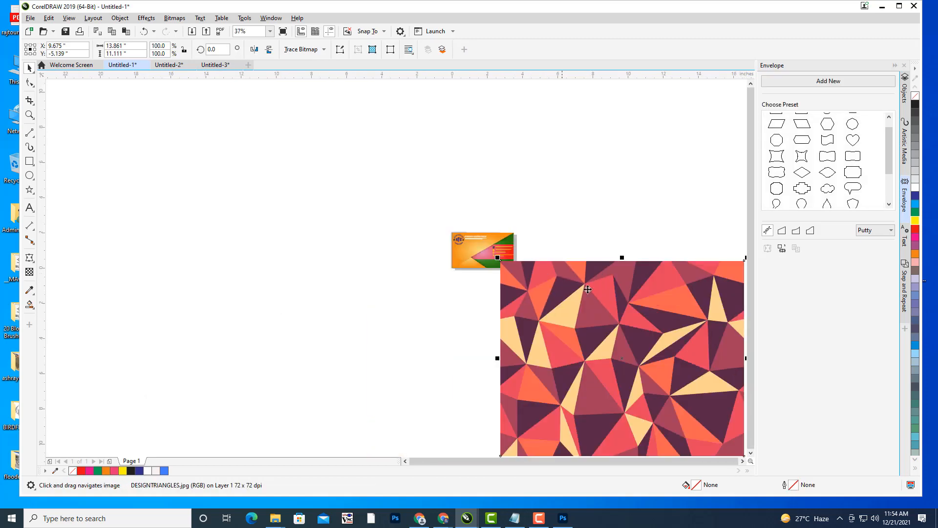
pyautogui.moveTo(623, 331); pyautogui.dragTo(280, 200)
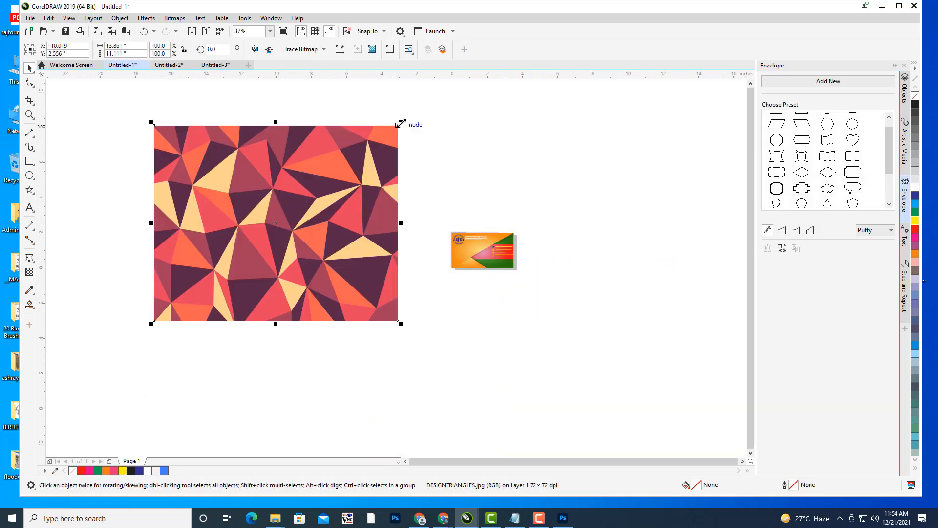
pyautogui.moveTo(402, 122); pyautogui.dragTo(392, 207)
pyautogui.moveTo(503, 204); pyautogui.dragTo(395, 215)
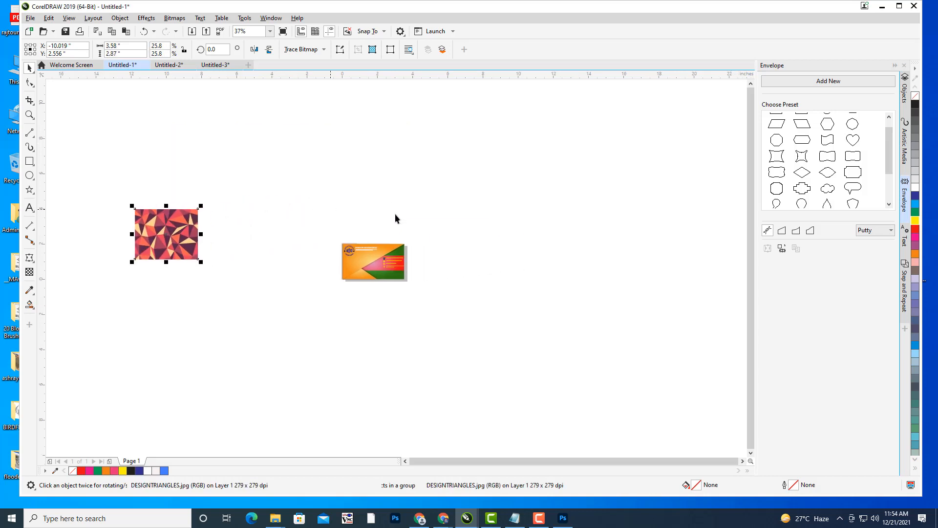
# - Unlock the BACKGROUND layer and move the pattern bitmap from Layer 1 into it
pyautogui.click(903, 93)
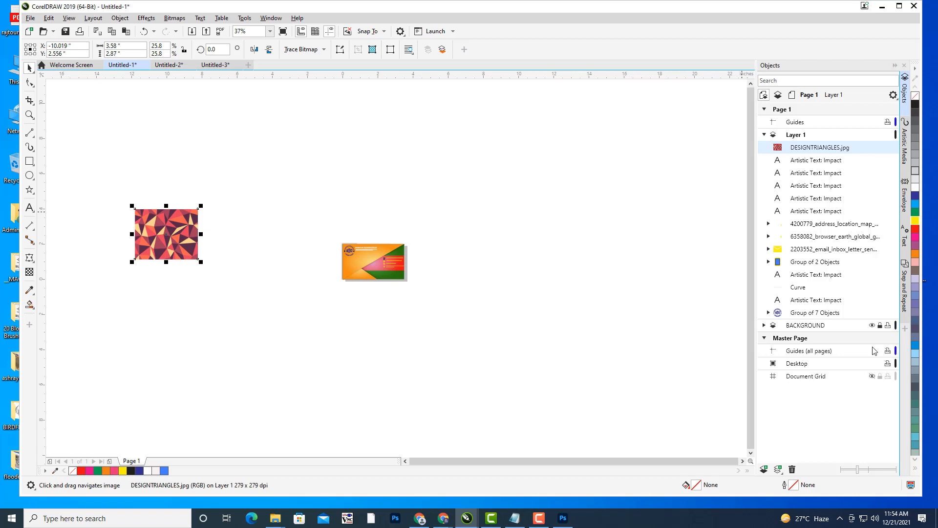
pyautogui.click(880, 325)
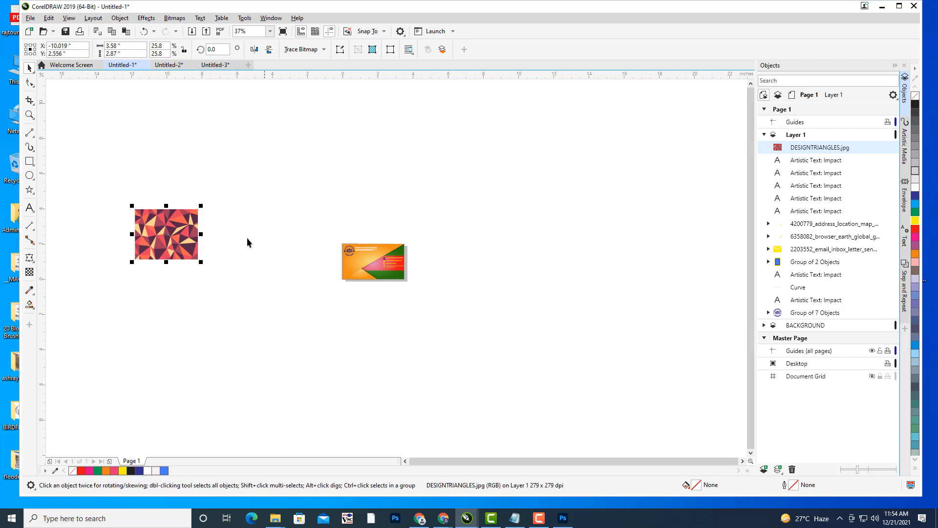
pyautogui.press('Delete')
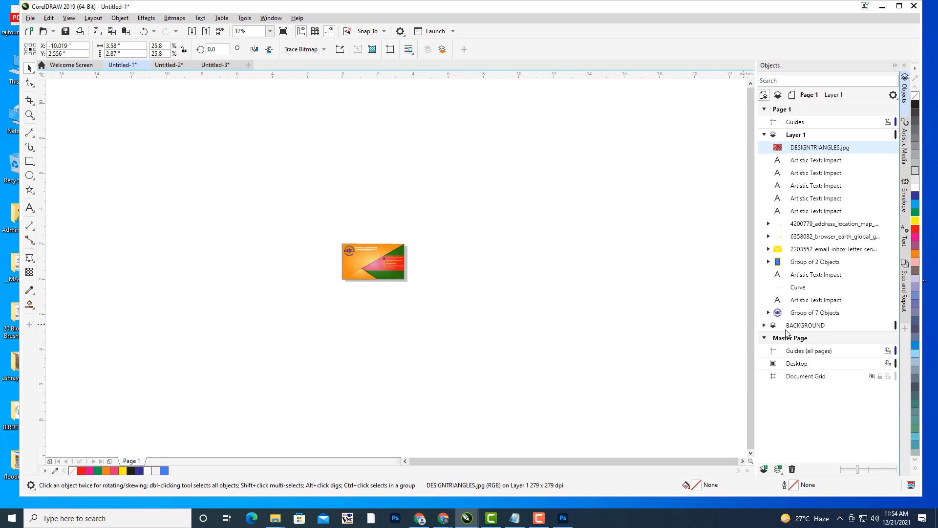
pyautogui.click(800, 315)
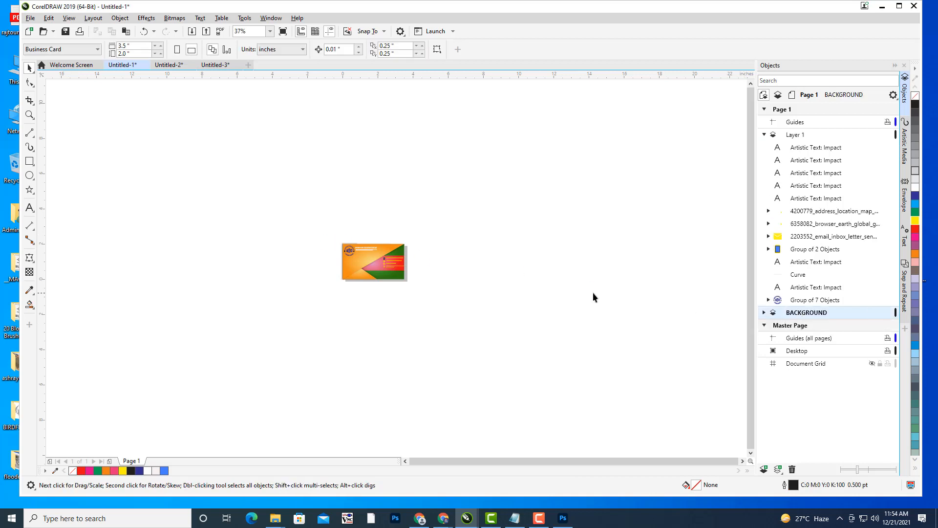
pyautogui.hotkey('ctrl', 'v')
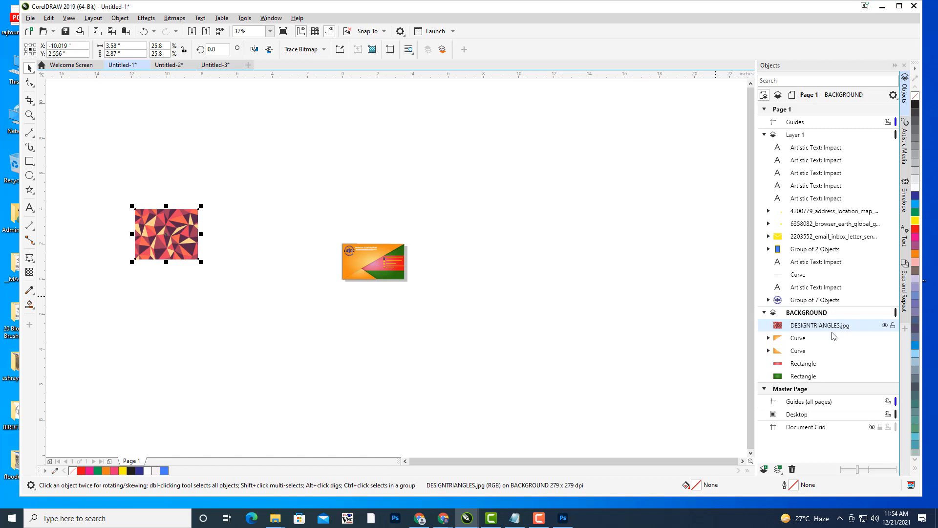
# - Move the pattern onto the card and bring its top edge down to the card's top
pyautogui.moveTo(180, 243); pyautogui.dragTo(451, 270)
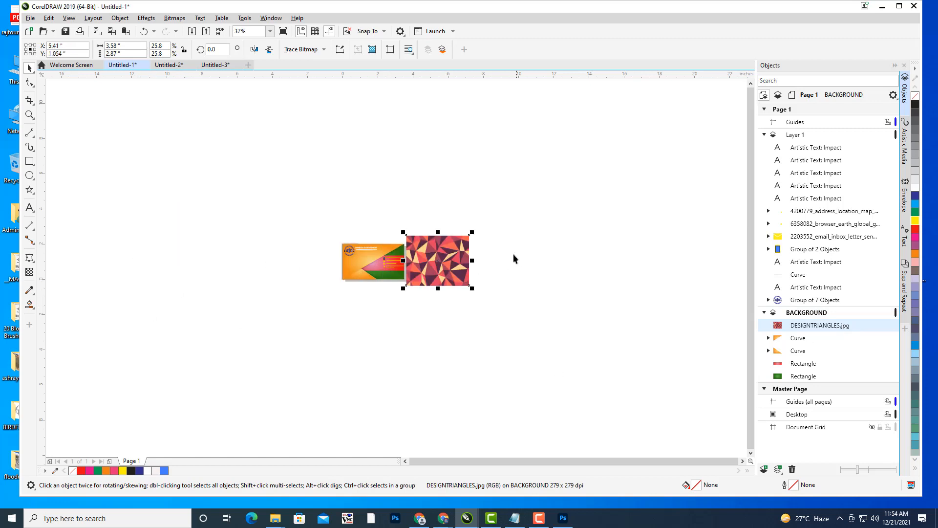
pyautogui.scroll(2, 481, 254)
pyautogui.scroll(2, 553, 252)
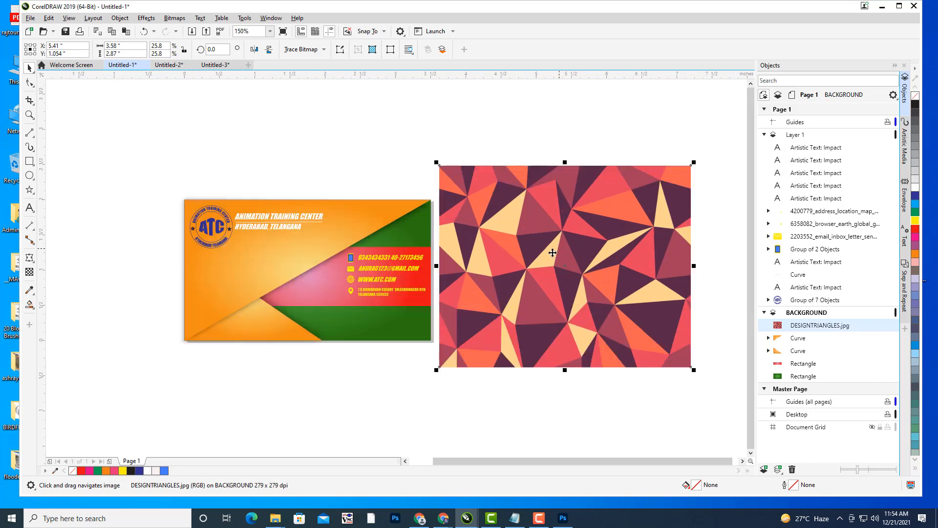
pyautogui.moveTo(345, 223); pyautogui.dragTo(416, 225)
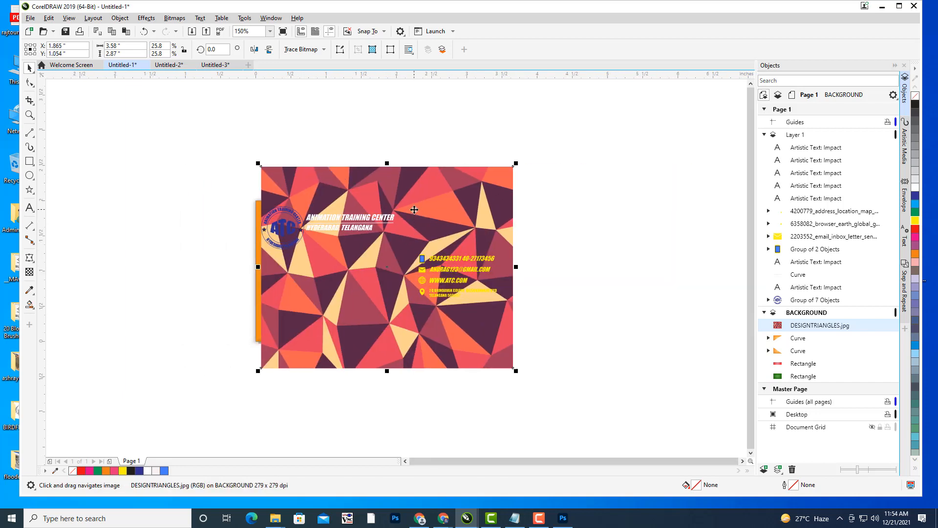
pyautogui.scroll(1, 411, 212)
pyautogui.moveTo(361, 121); pyautogui.dragTo(302, 224)
pyautogui.moveTo(293, 300); pyautogui.dragTo(355, 225)
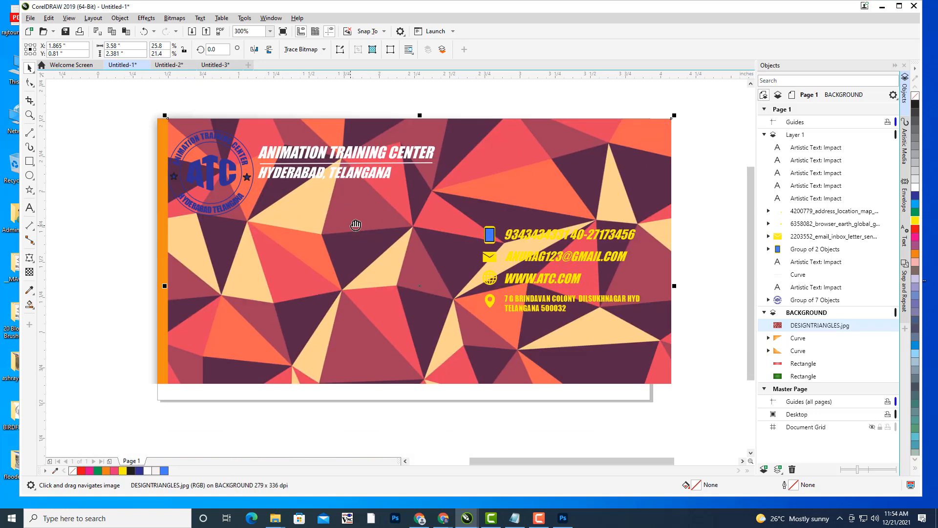
# - Pull the pattern's bottom and right edges in so it covers the 3.5 × 2.0 inch card
pyautogui.moveTo(167, 284); pyautogui.dragTo(156, 283)
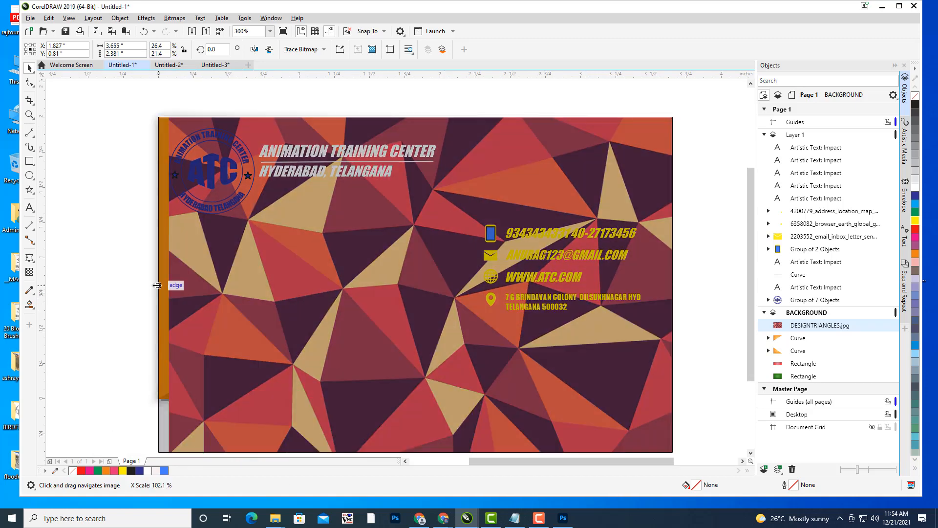
pyautogui.scroll(-2, 405, 298)
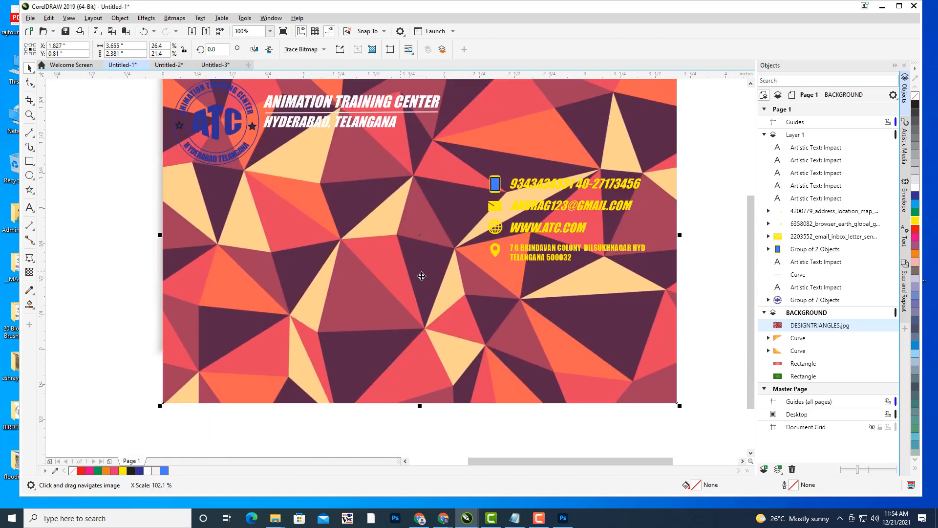
pyautogui.click(420, 398)
pyautogui.click(420, 401)
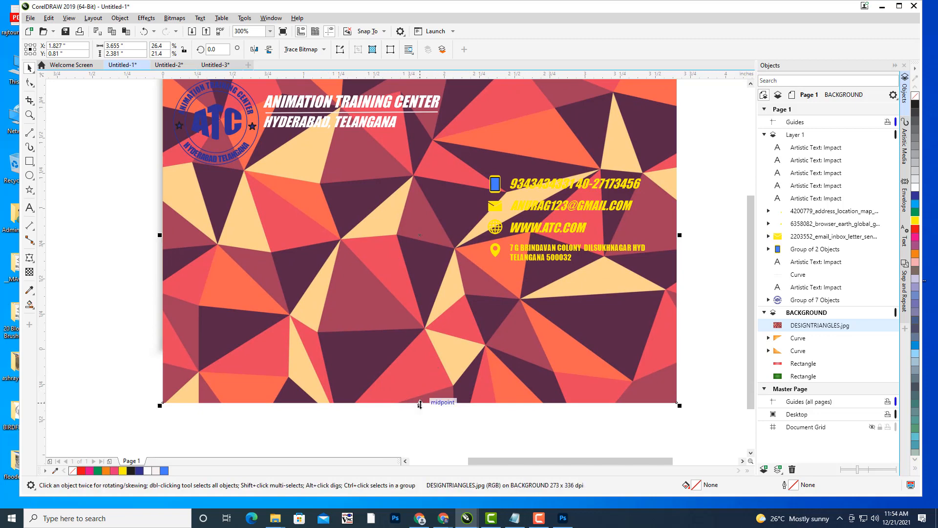
pyautogui.moveTo(420, 406); pyautogui.dragTo(417, 350)
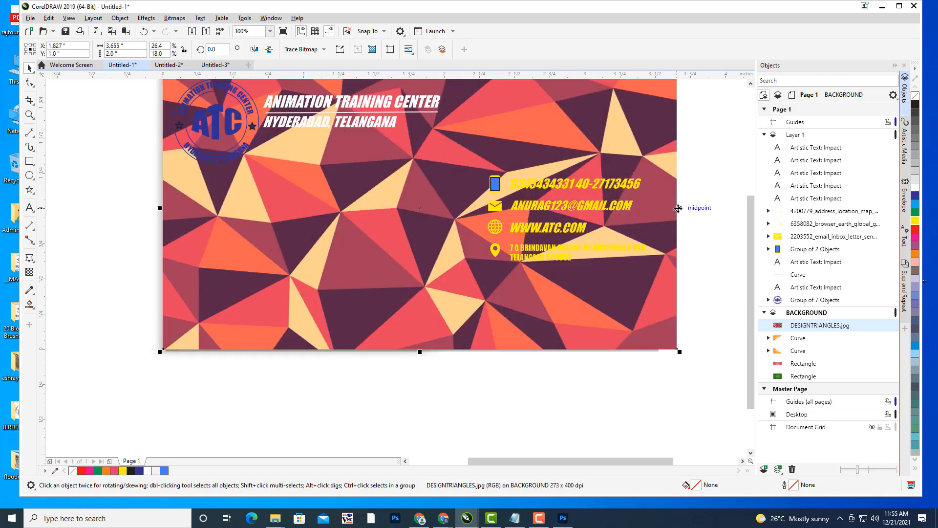
pyautogui.moveTo(679, 209); pyautogui.dragTo(528, 295)
pyautogui.click(685, 219)
pyautogui.scroll(-2, 685, 218)
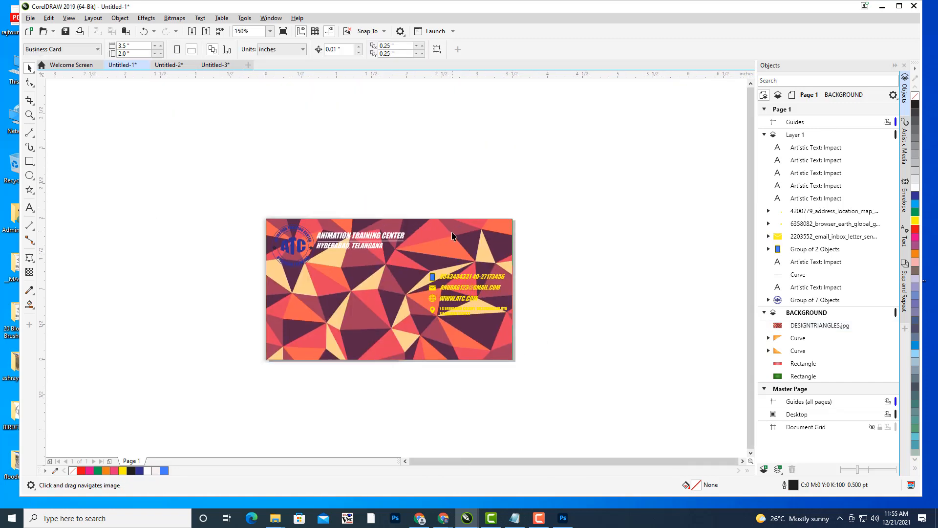
pyautogui.click(452, 236)
pyautogui.moveTo(460, 237); pyautogui.dragTo(473, 232)
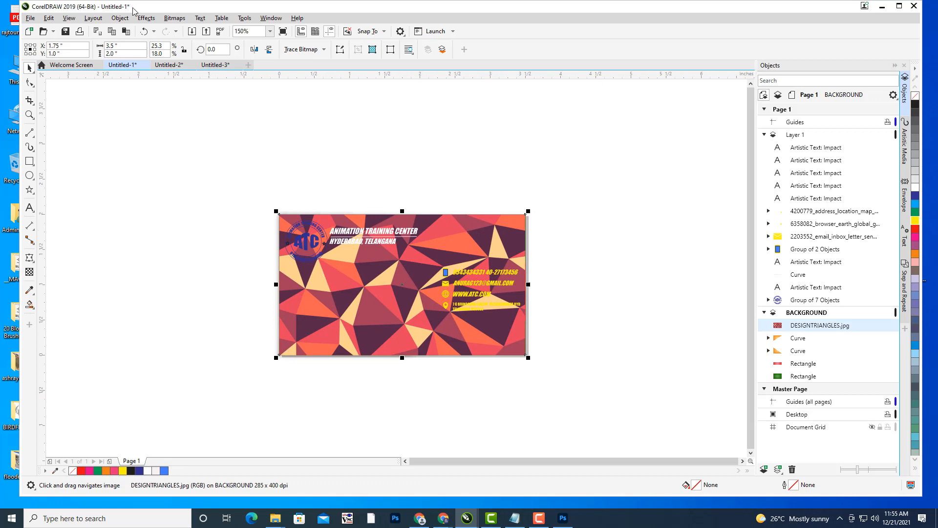
# - Apply Effects > Adjust > Desaturate to the triangle pattern, then reselect it
pyautogui.click(146, 18)
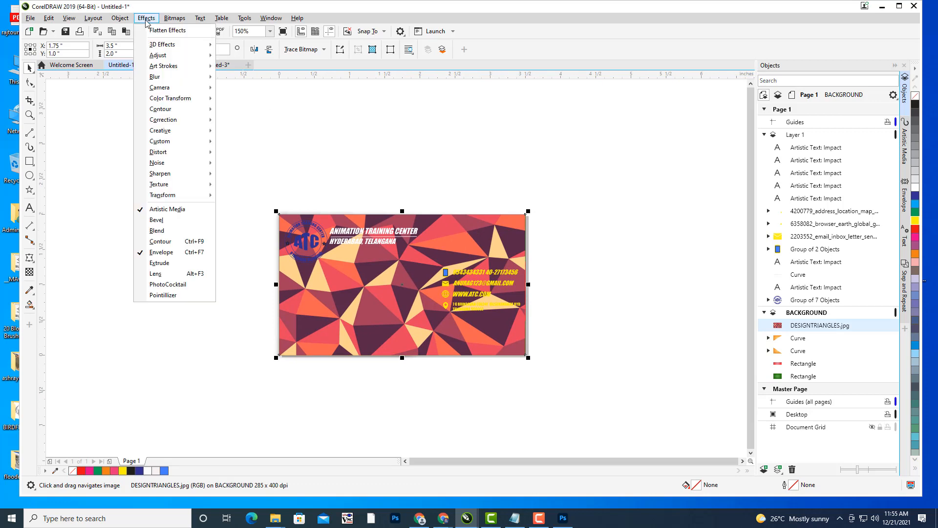
pyautogui.moveTo(161, 61)
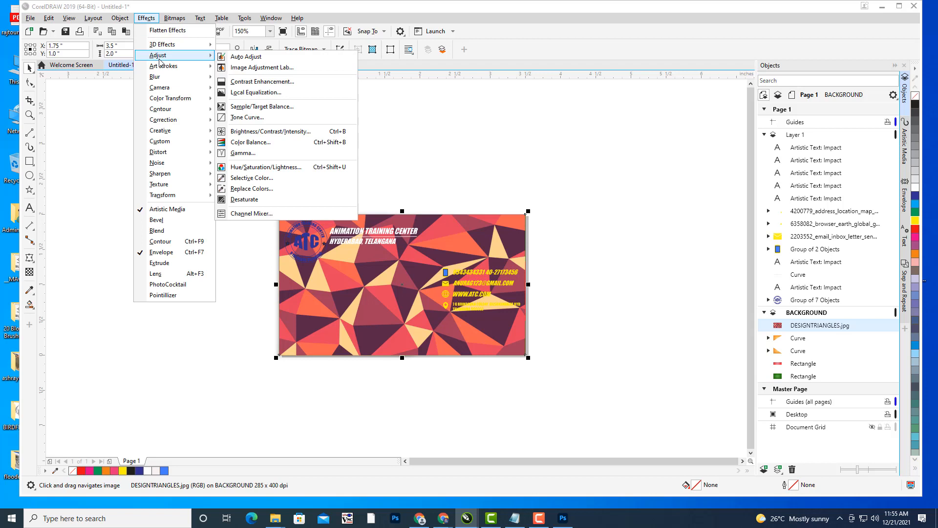
pyautogui.click(262, 200)
pyautogui.press('Escape')
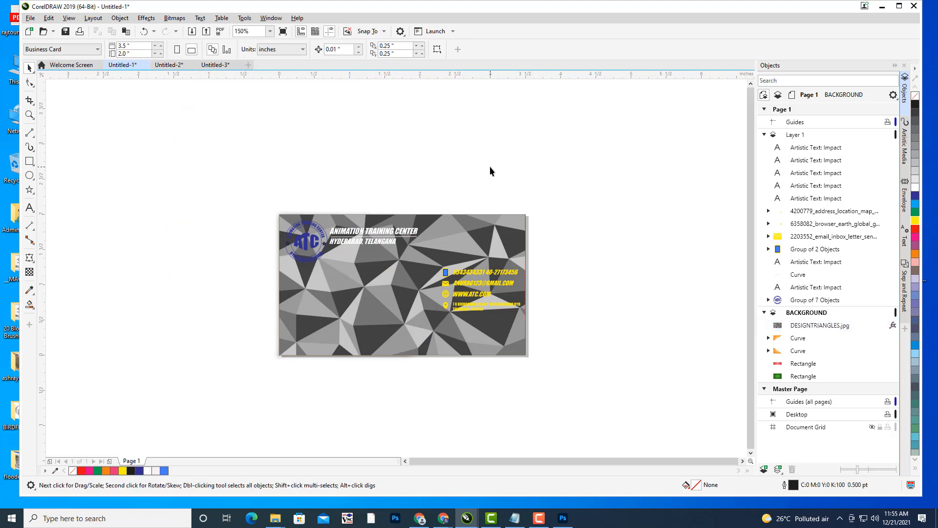
pyautogui.click(146, 18)
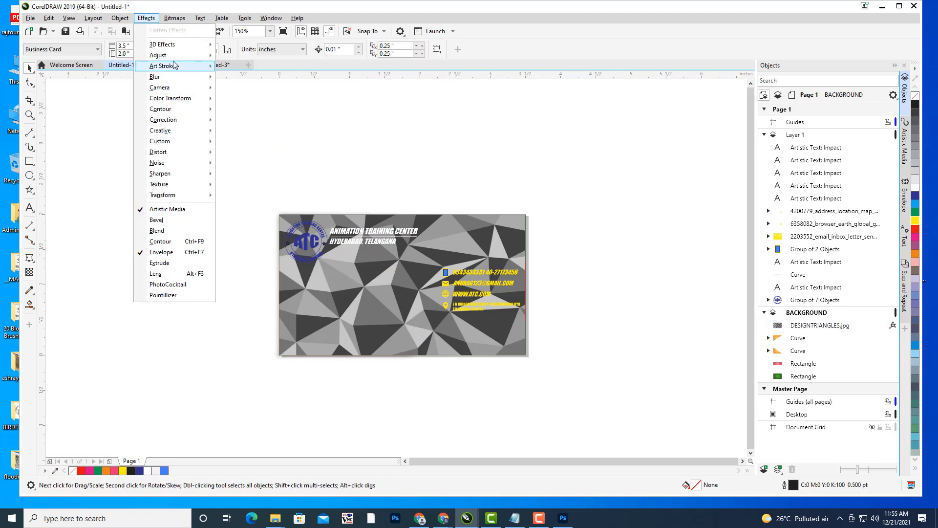
pyautogui.moveTo(176, 55)
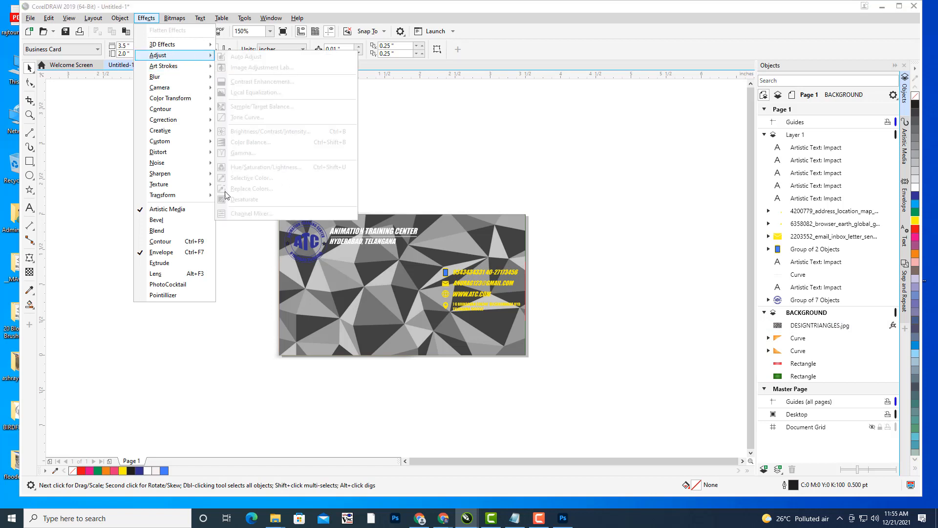
pyautogui.click(533, 147)
pyautogui.click(488, 229)
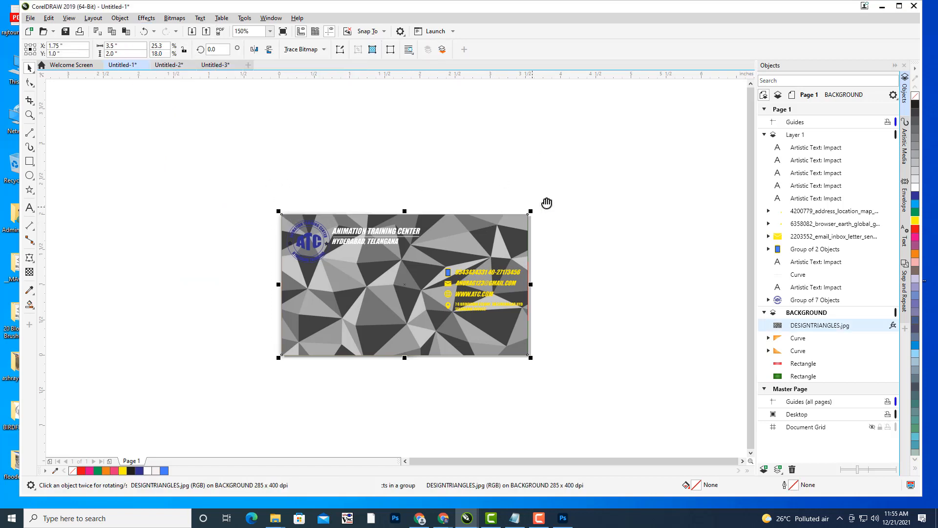
pyautogui.moveTo(547, 203); pyautogui.dragTo(558, 195)
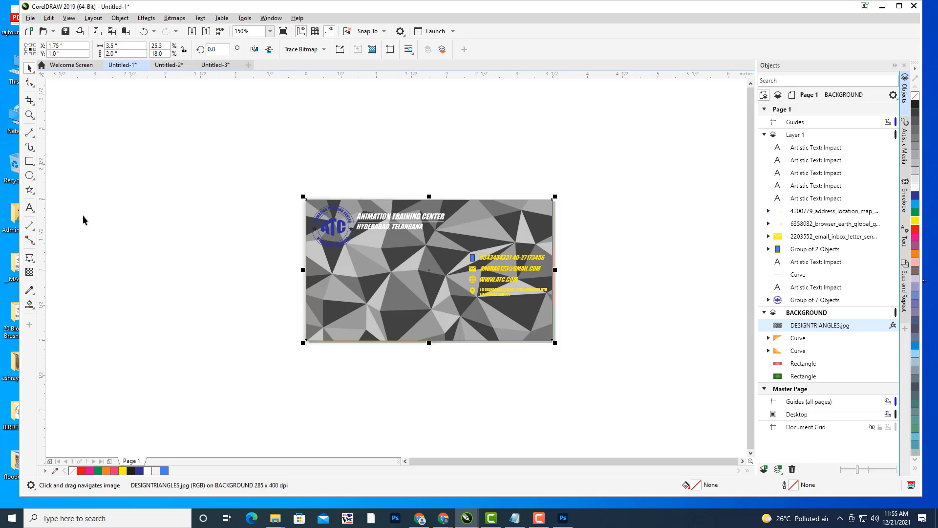
# - Give the grey triangle image uniform transparency of about 83
pyautogui.click(29, 272)
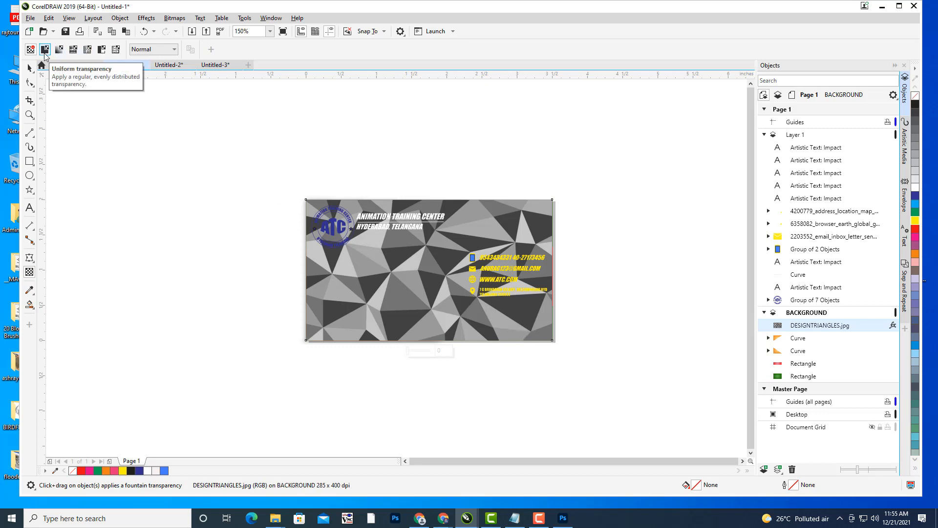
pyautogui.click(45, 50)
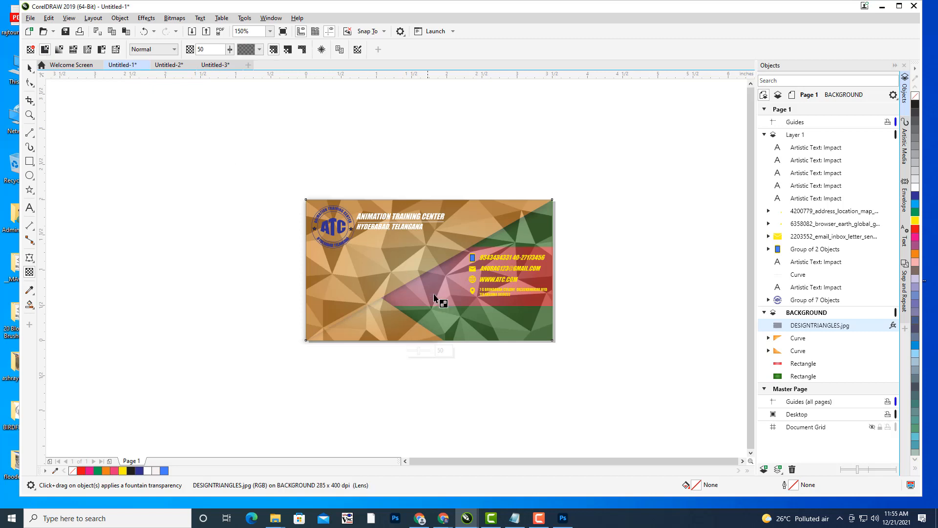
pyautogui.scroll(2, 503, 276)
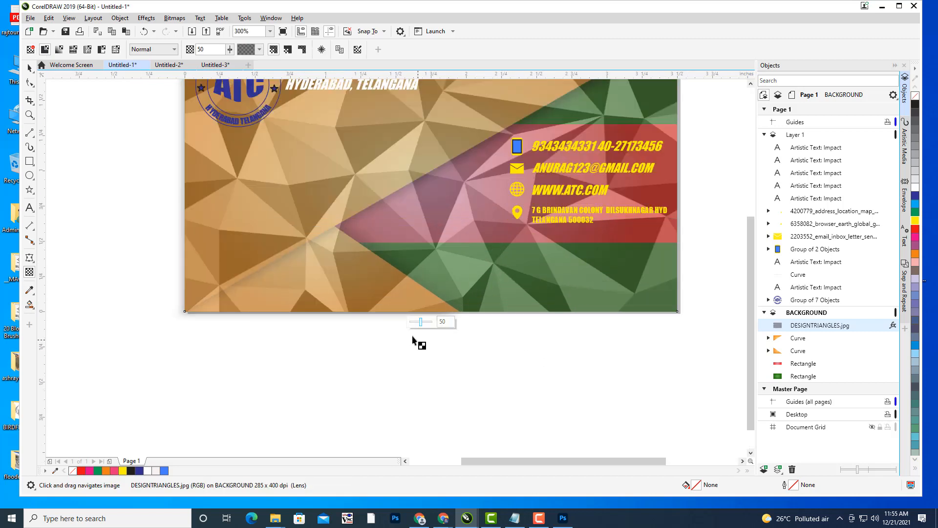
pyautogui.click(427, 324)
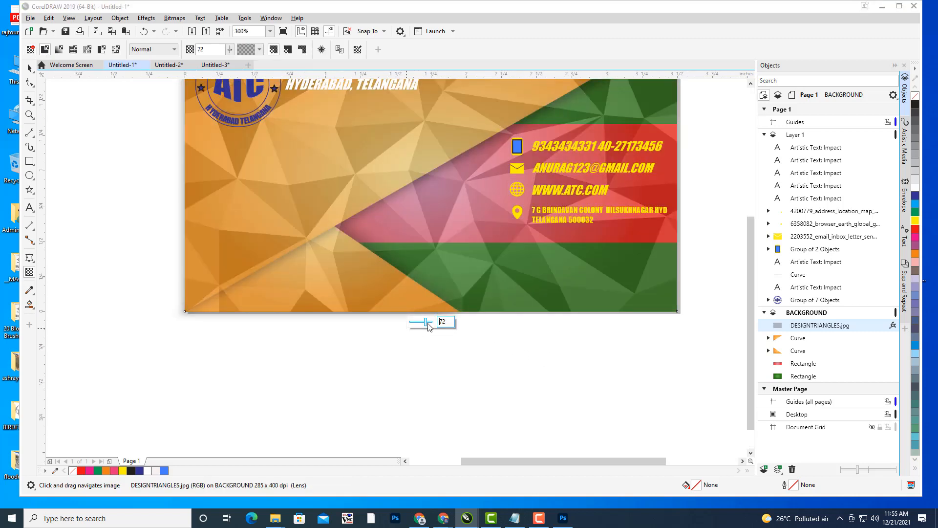
pyautogui.click(431, 325)
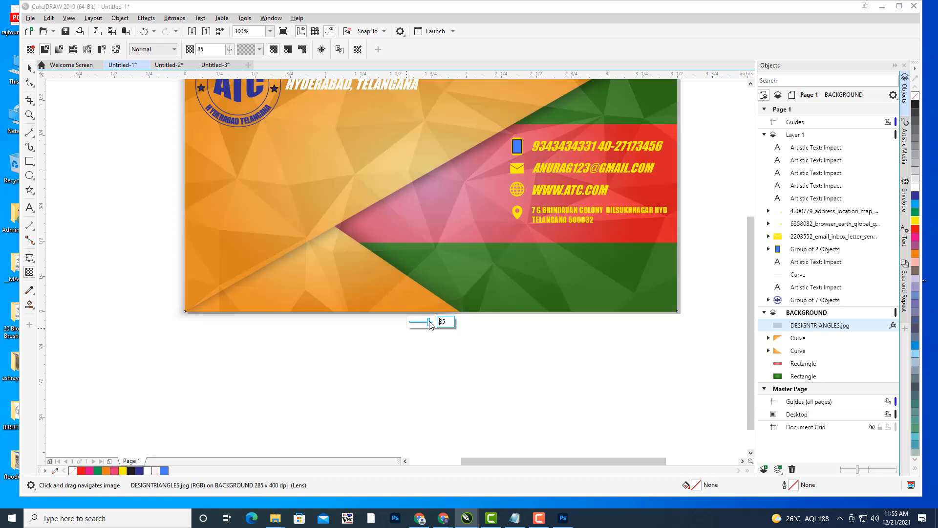
pyautogui.click(433, 325)
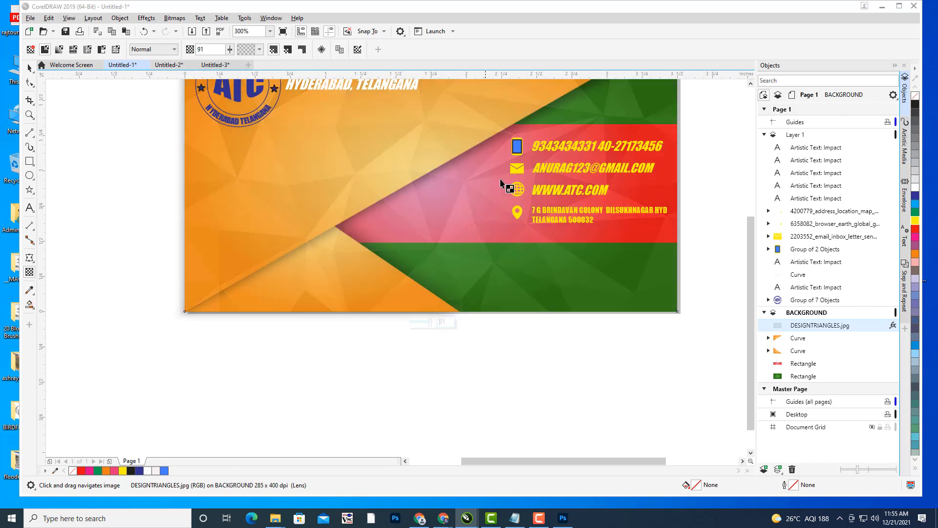
pyautogui.scroll(-2, 492, 215)
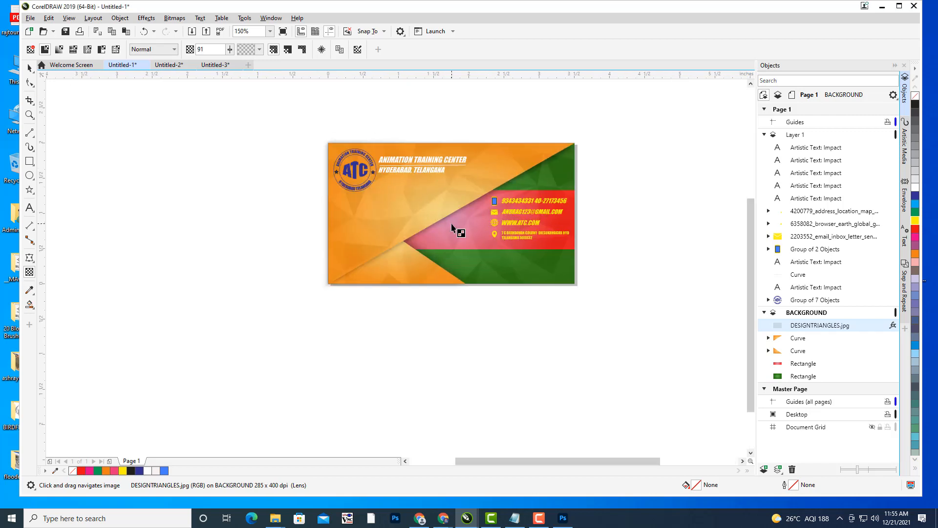
pyautogui.scroll(2, 456, 264)
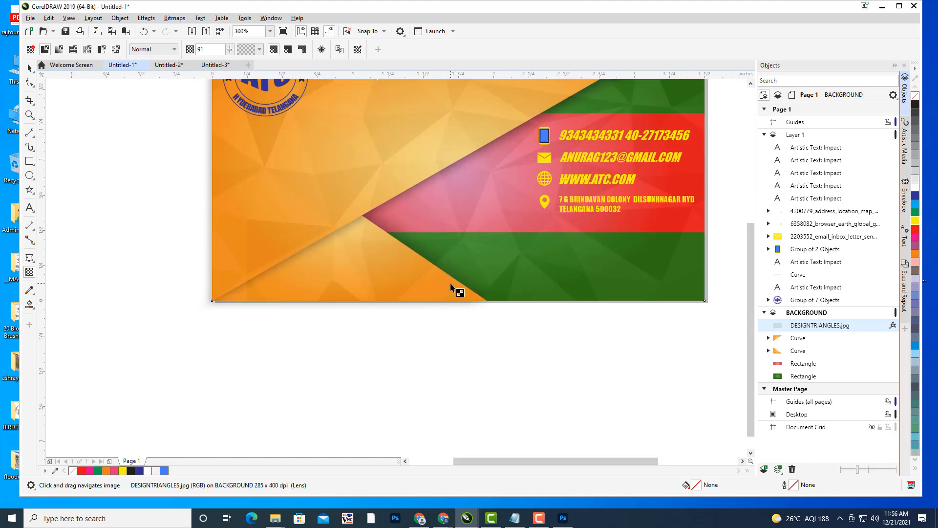
pyautogui.click(458, 313)
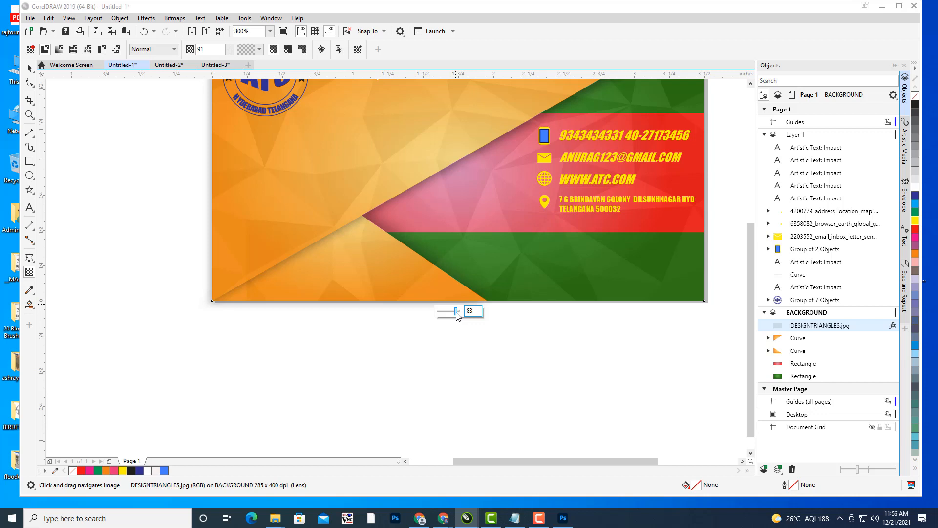
# - Compare Multiply, Color Dodge and Hard Light merge modes on the triangle overlay, then settle on Soft Light
pyautogui.click(152, 50)
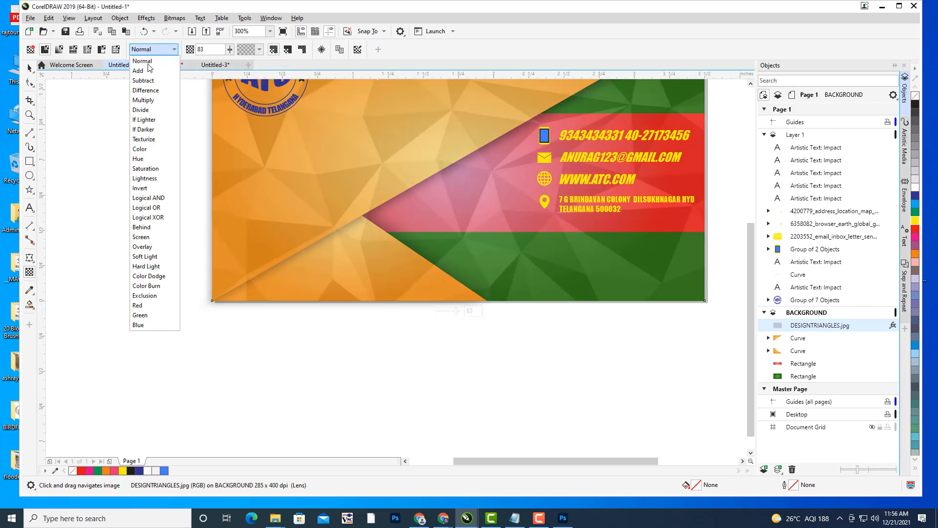
pyautogui.click(152, 102)
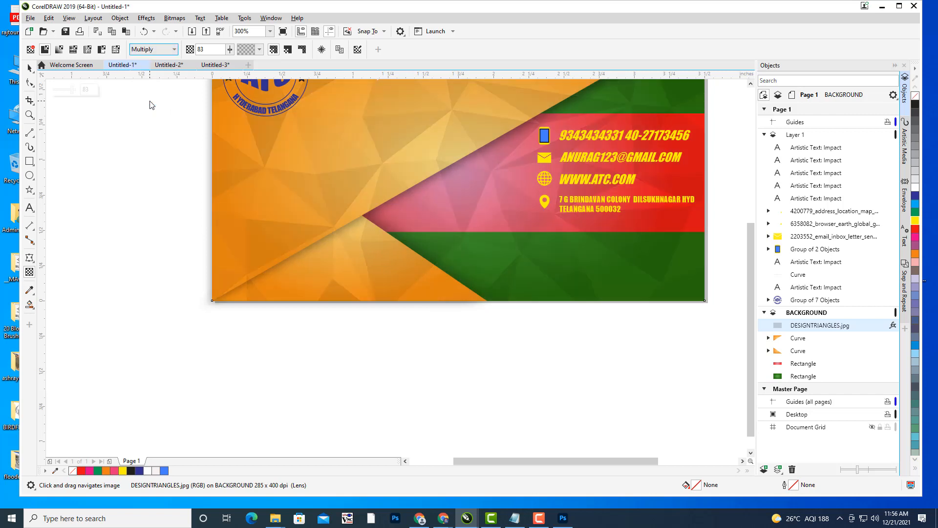
pyautogui.click(148, 49)
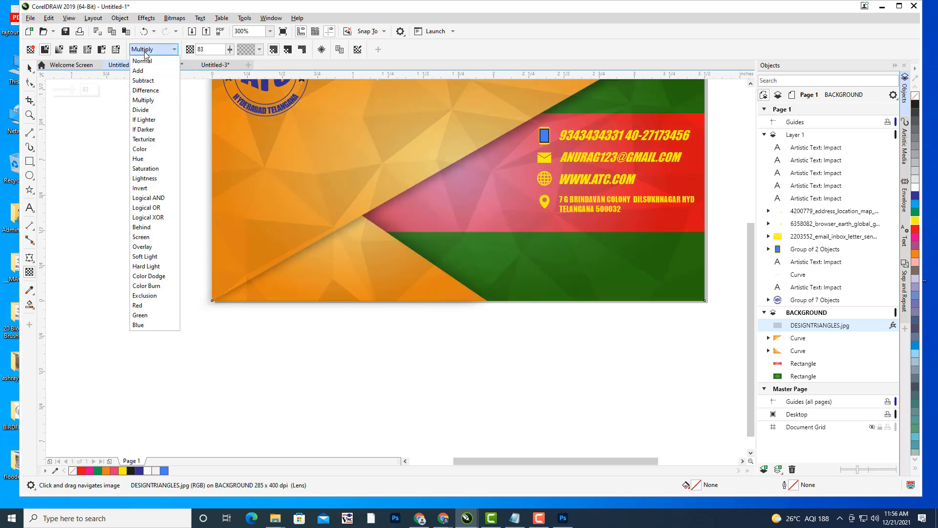
pyautogui.click(150, 277)
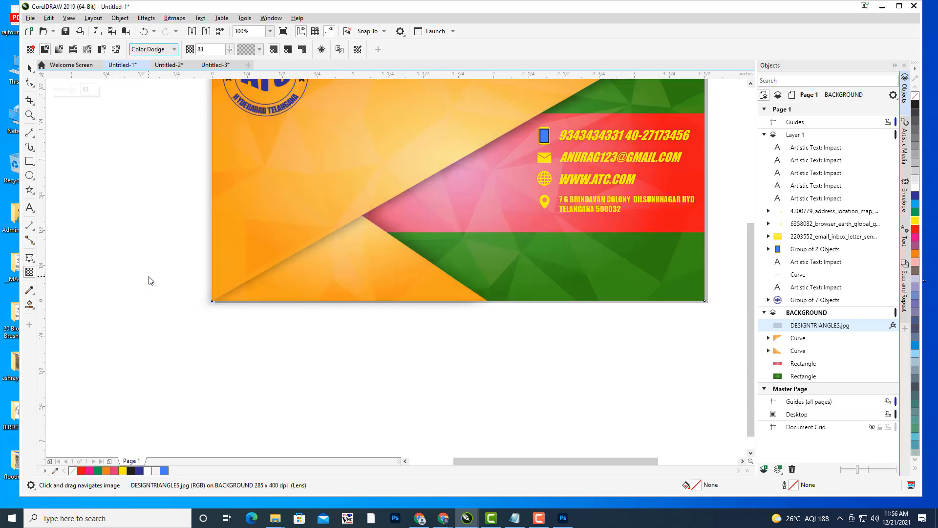
pyautogui.click(149, 50)
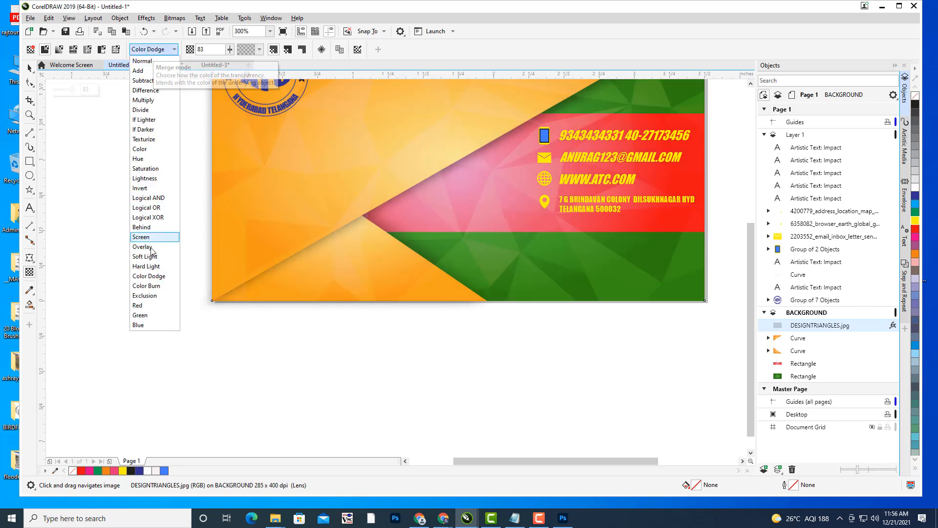
pyautogui.click(153, 266)
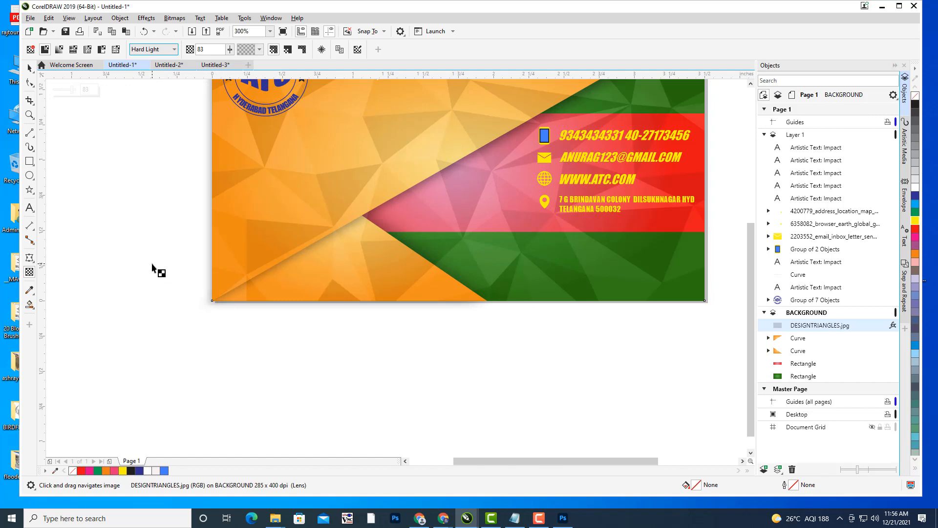
pyautogui.click(154, 49)
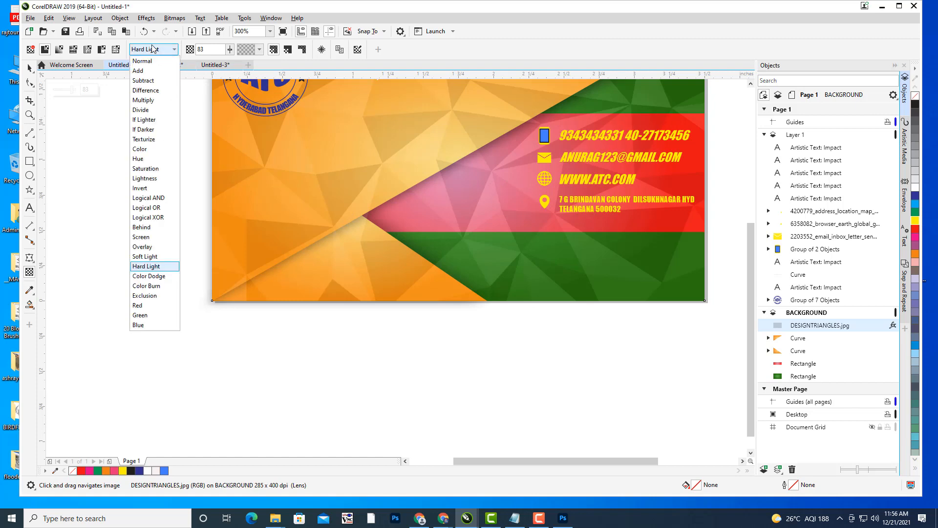
pyautogui.click(153, 257)
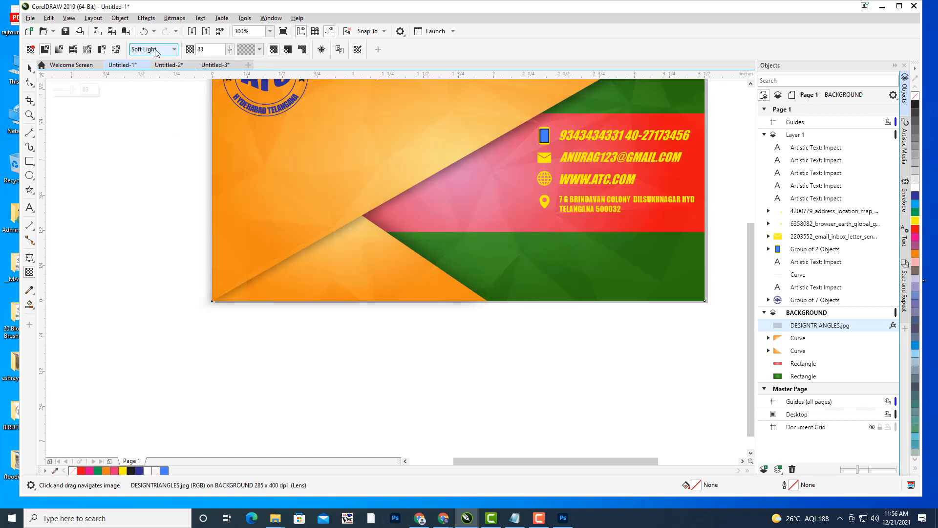
pyautogui.moveTo(369, 181); pyautogui.dragTo(364, 287)
pyautogui.moveTo(507, 261); pyautogui.dragTo(497, 229)
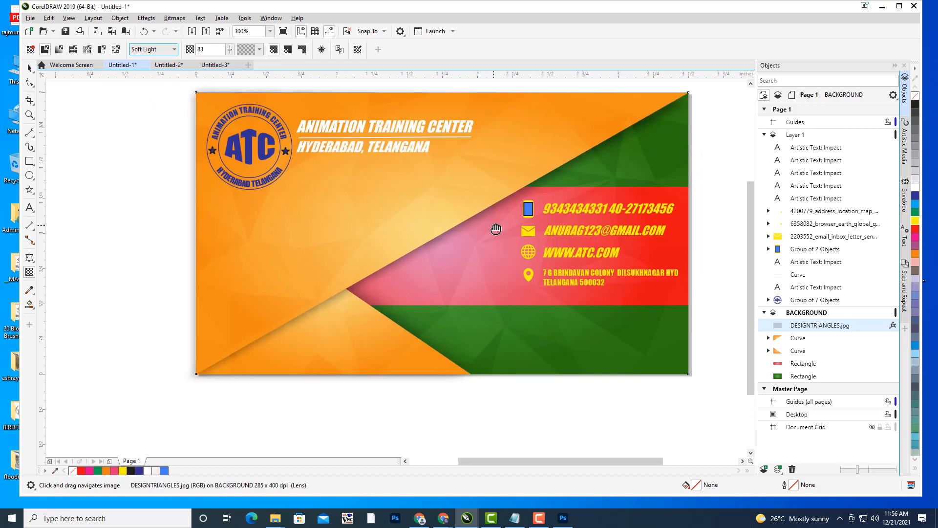
pyautogui.click(29, 67)
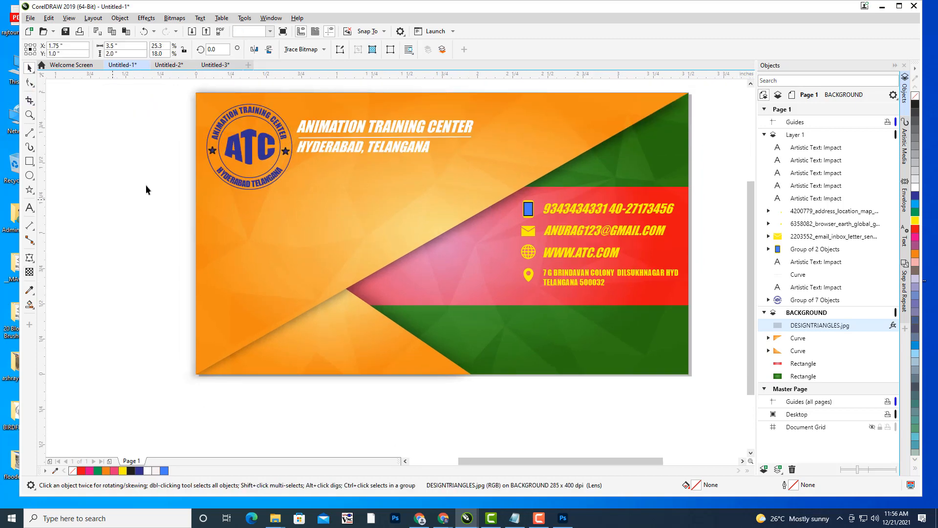
pyautogui.click(189, 173)
pyautogui.scroll(-1, 188, 173)
pyautogui.moveTo(238, 174); pyautogui.dragTo(300, 191)
pyautogui.scroll(1, 505, 219)
pyautogui.moveTo(513, 225); pyautogui.dragTo(724, 273)
pyautogui.moveTo(630, 252); pyautogui.dragTo(605, 242)
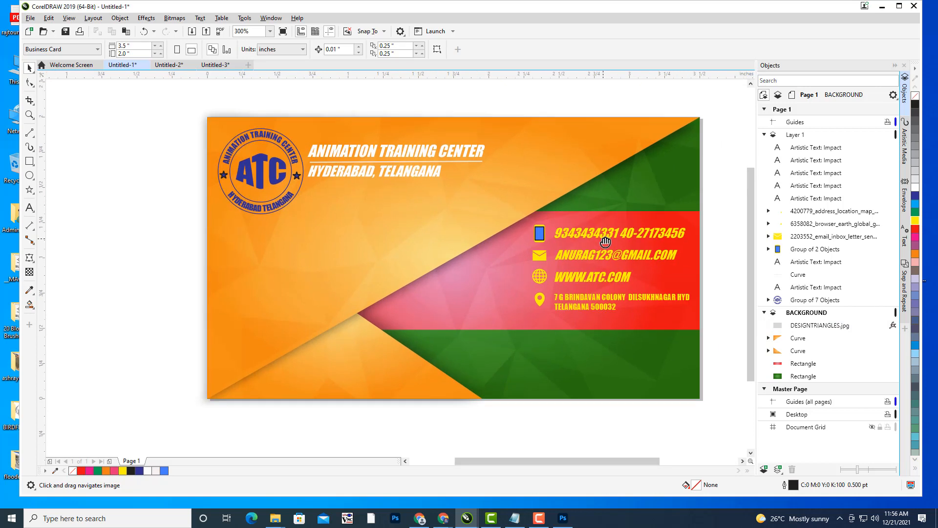
pyautogui.moveTo(478, 197); pyautogui.dragTo(457, 187)
pyautogui.moveTo(571, 193); pyautogui.dragTo(555, 198)
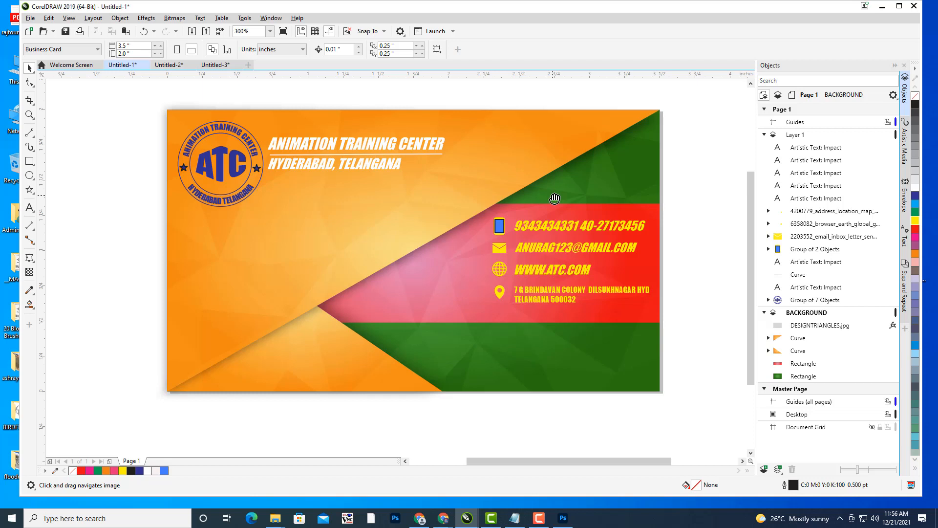
# - Select the red band rectangle behind the contact details
pyautogui.moveTo(574, 202); pyautogui.dragTo(552, 202)
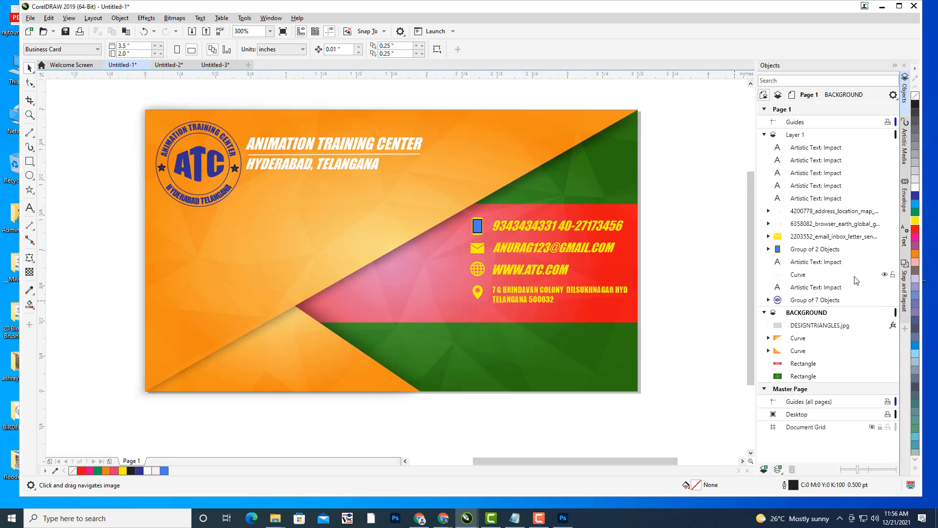
pyautogui.click(802, 367)
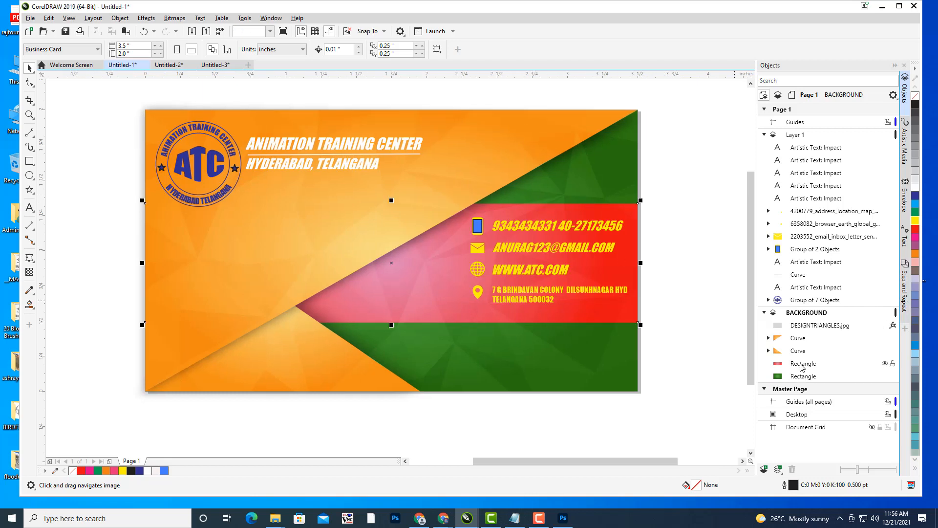
# - In Outline Pen, set the red rectangle's outline to Hairline width and white colour
pyautogui.doubleClick(795, 485)
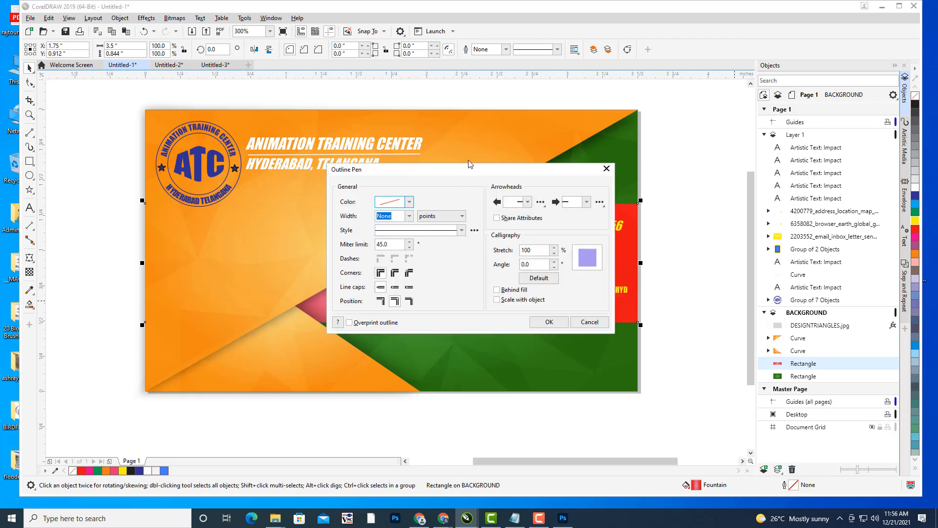
pyautogui.moveTo(469, 164); pyautogui.dragTo(731, 22)
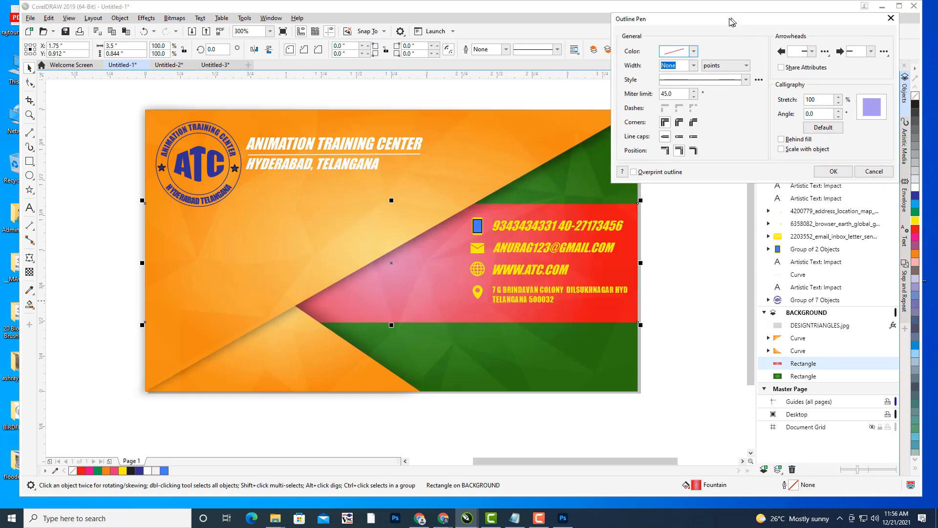
pyautogui.click(693, 65)
pyautogui.click(691, 52)
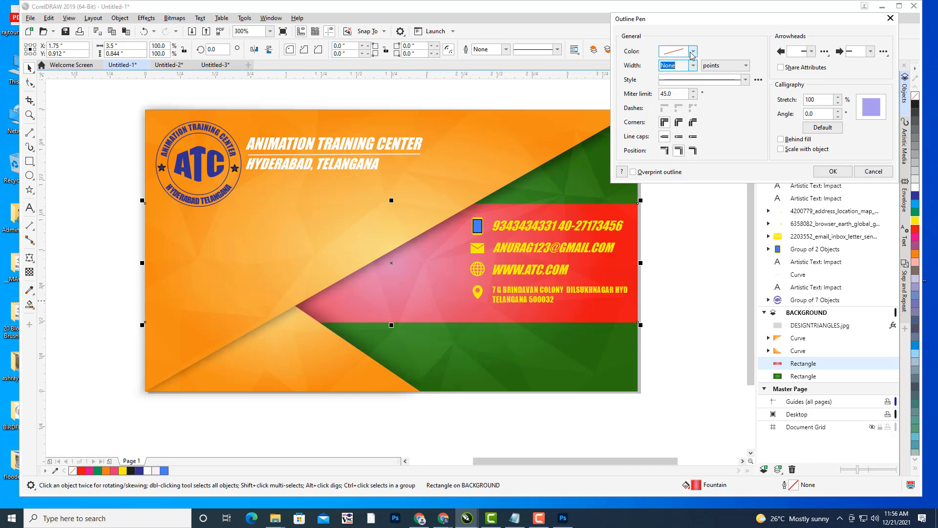
pyautogui.click(693, 65)
pyautogui.click(675, 80)
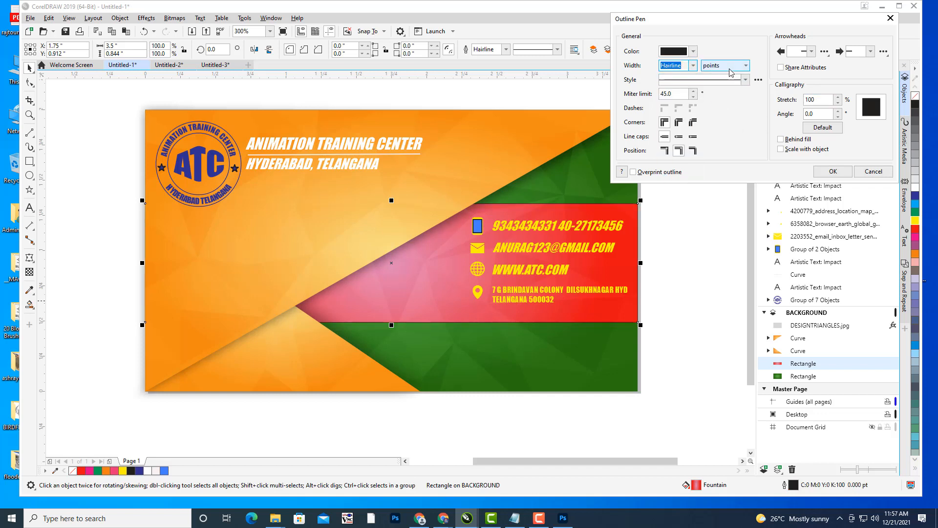
pyautogui.click(694, 52)
pyautogui.click(694, 52)
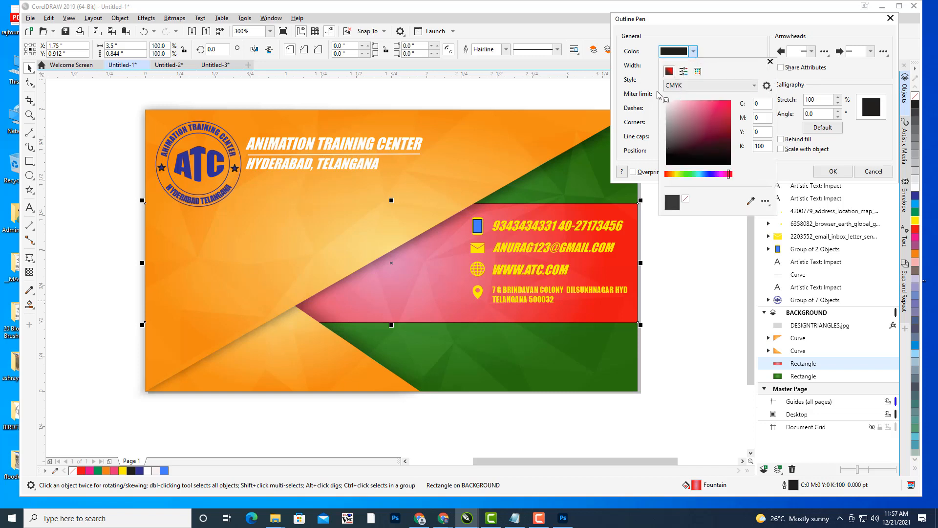
pyautogui.click(667, 101)
pyautogui.click(821, 176)
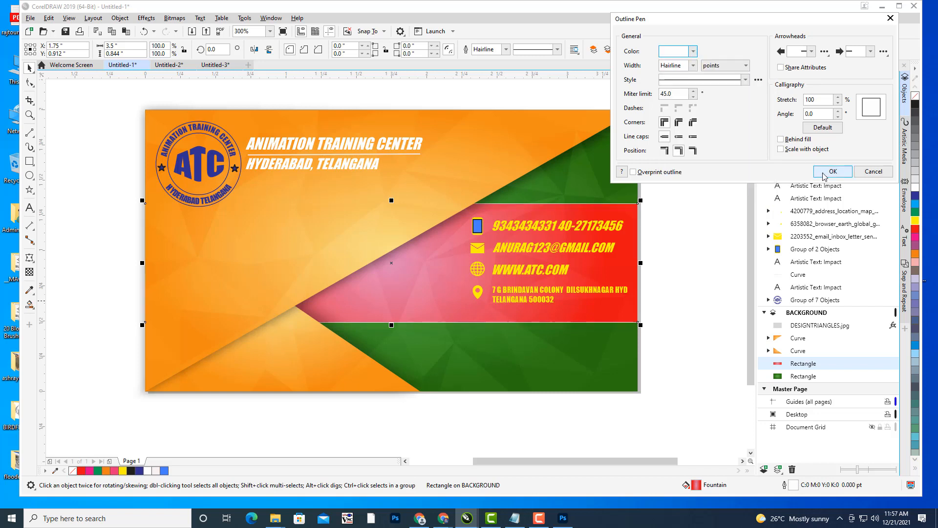
pyautogui.click(832, 172)
pyautogui.click(690, 144)
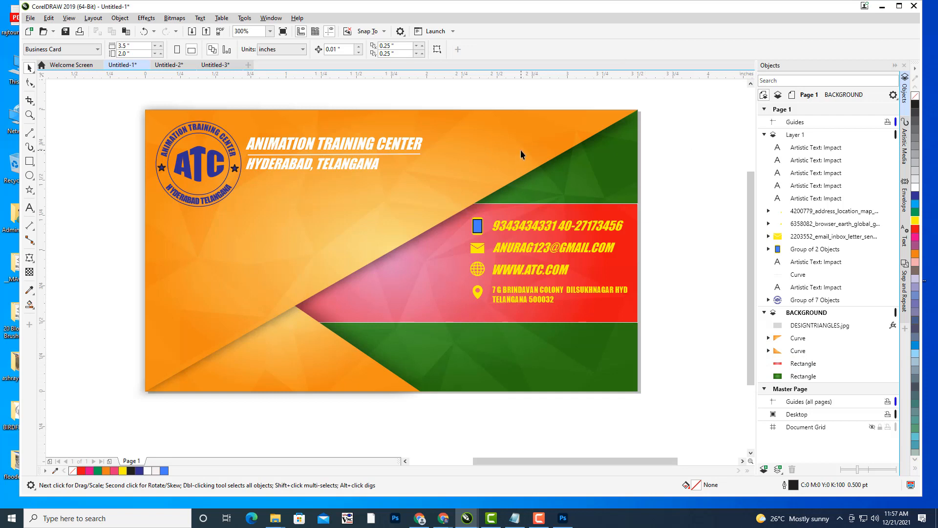
# - Pan around the finished card, then bring forward the Chrome seamless-triangle window
pyautogui.moveTo(521, 150); pyautogui.dragTo(585, 153)
pyautogui.moveTo(657, 169); pyautogui.dragTo(644, 169)
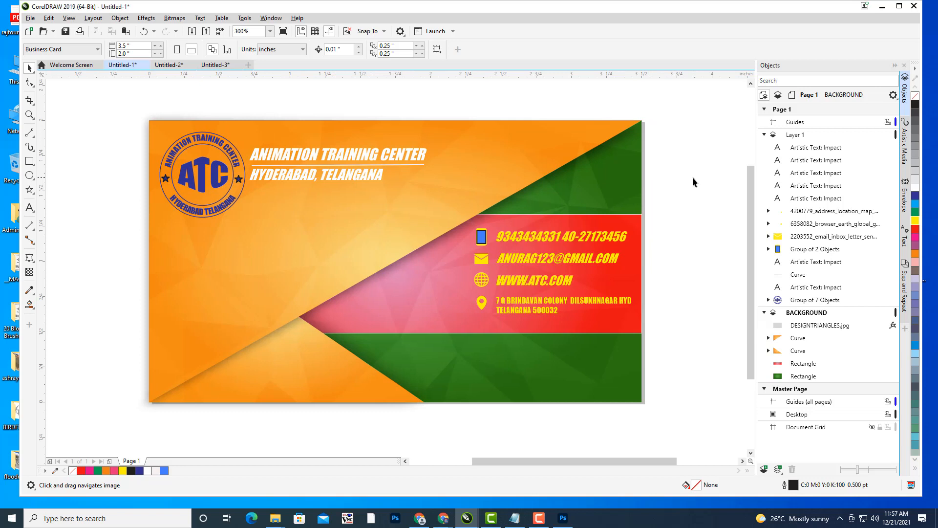
pyautogui.moveTo(495, 195); pyautogui.dragTo(484, 194)
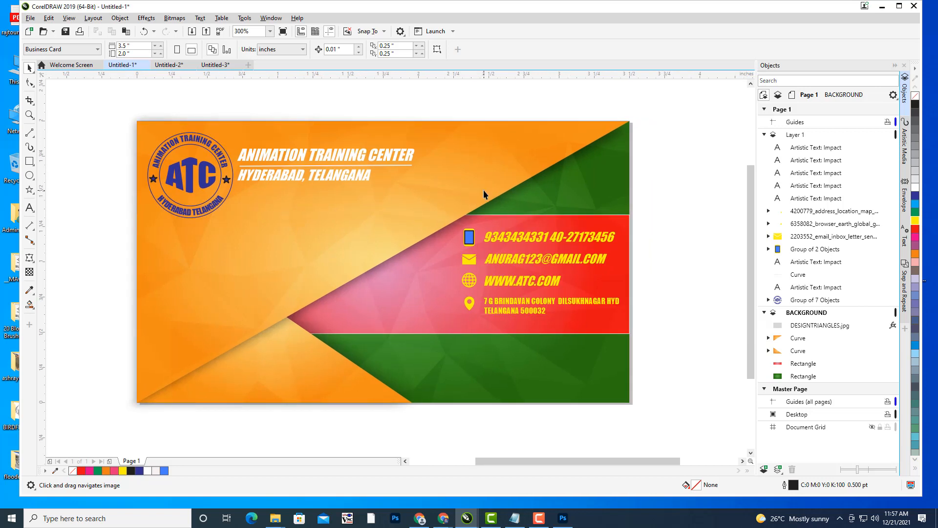
pyautogui.moveTo(474, 192); pyautogui.dragTo(521, 201)
pyautogui.moveTo(253, 228); pyautogui.dragTo(270, 222)
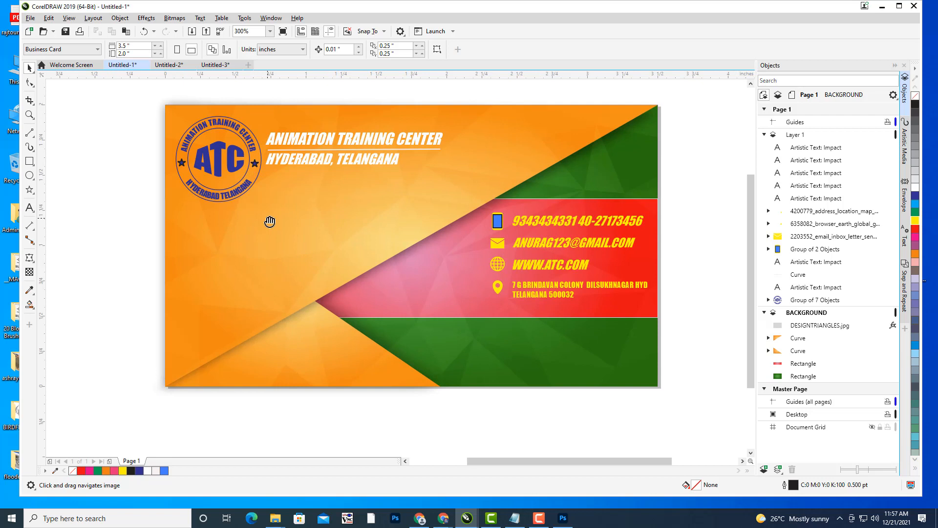
pyautogui.moveTo(363, 239); pyautogui.dragTo(374, 236)
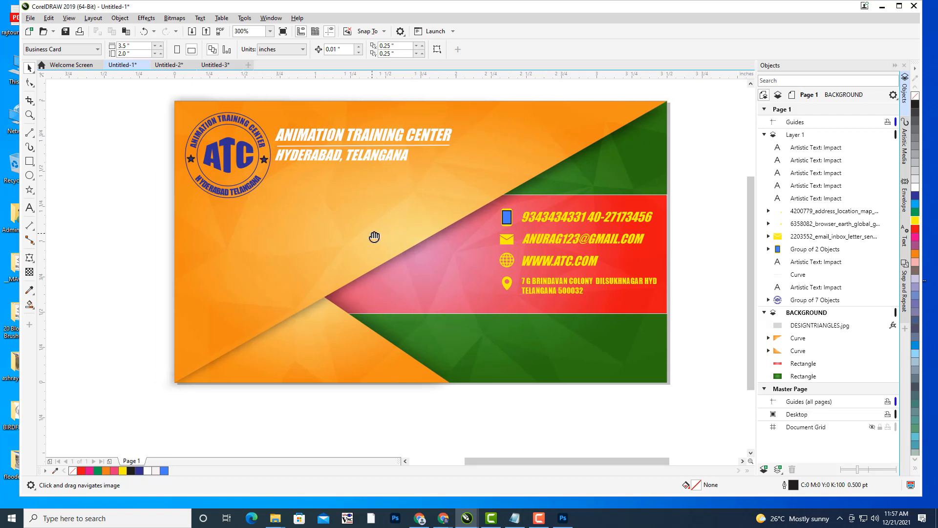
pyautogui.click(445, 518)
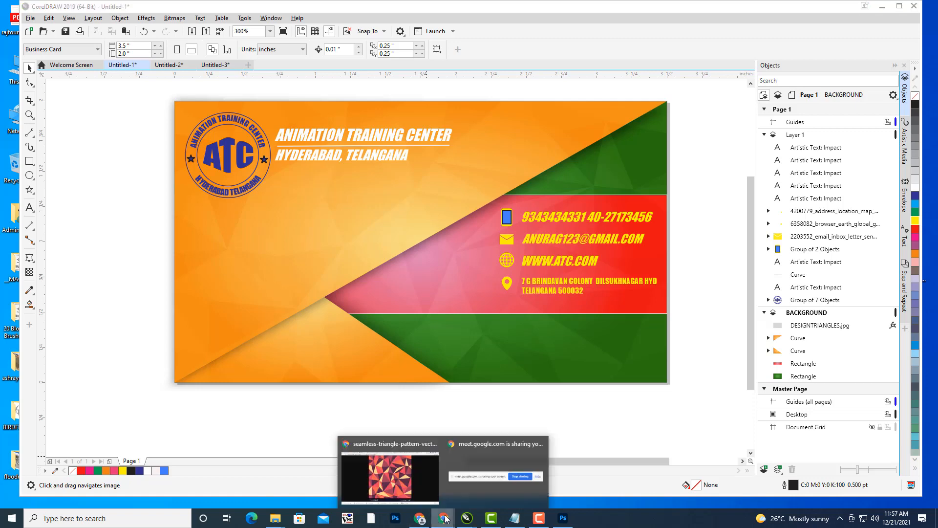
pyautogui.click(390, 474)
# - Search Google Images for '3d animation character PNG'
pyautogui.click(729, 8)
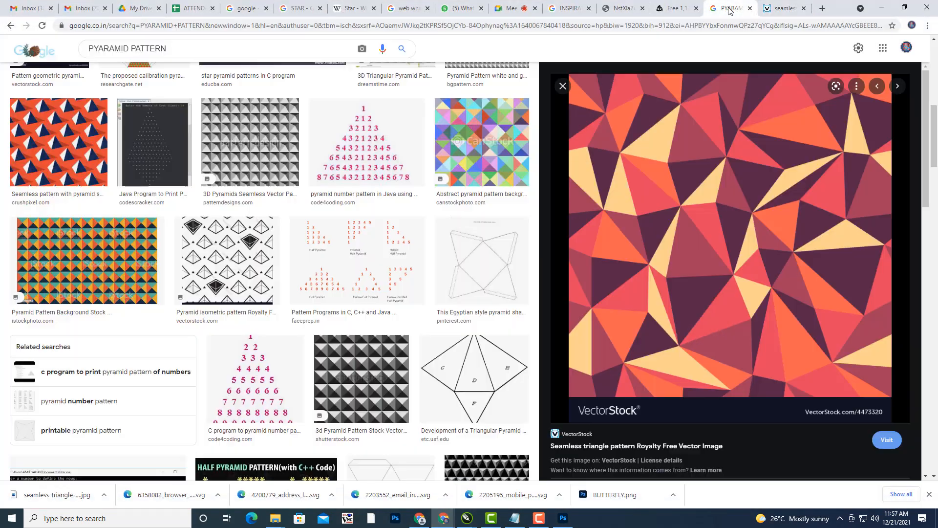
pyautogui.scroll(6, 247, 142)
pyautogui.moveTo(180, 48); pyautogui.dragTo(25, 44)
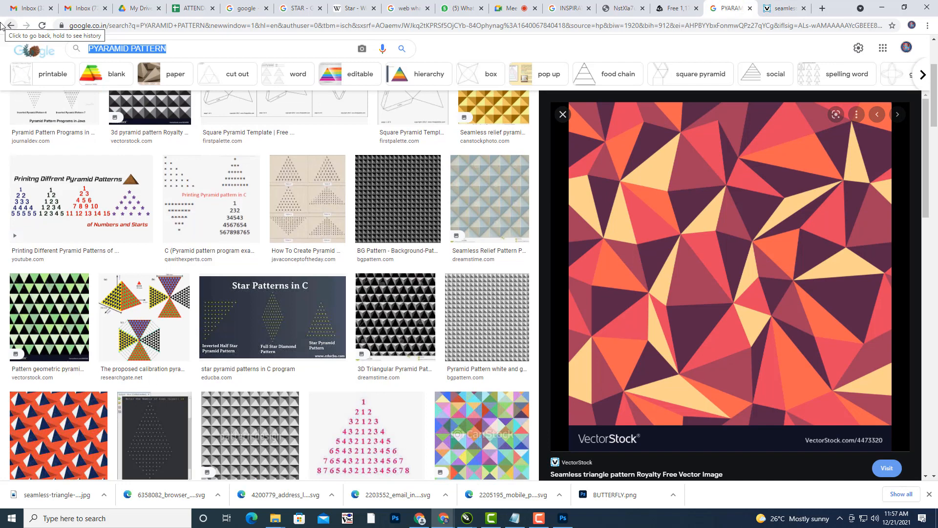
pyautogui.write('3d animation character')
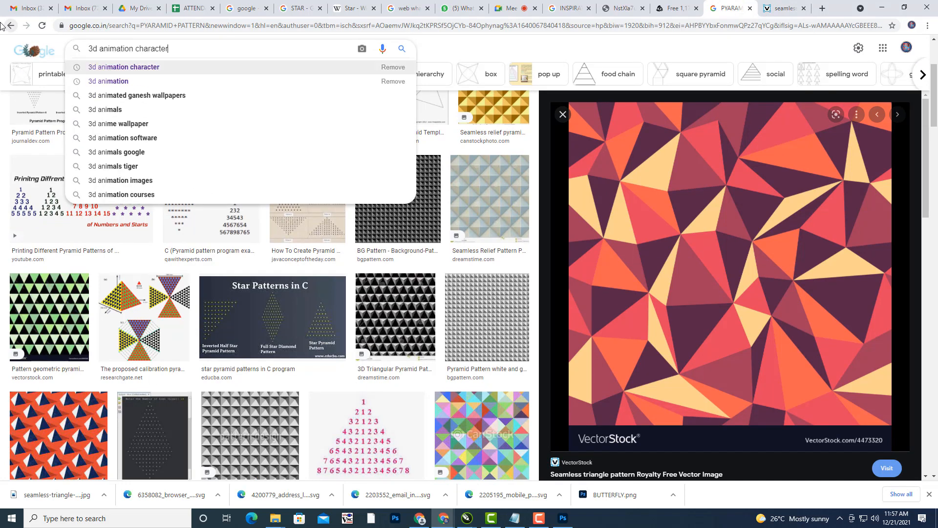
pyautogui.press('Return')
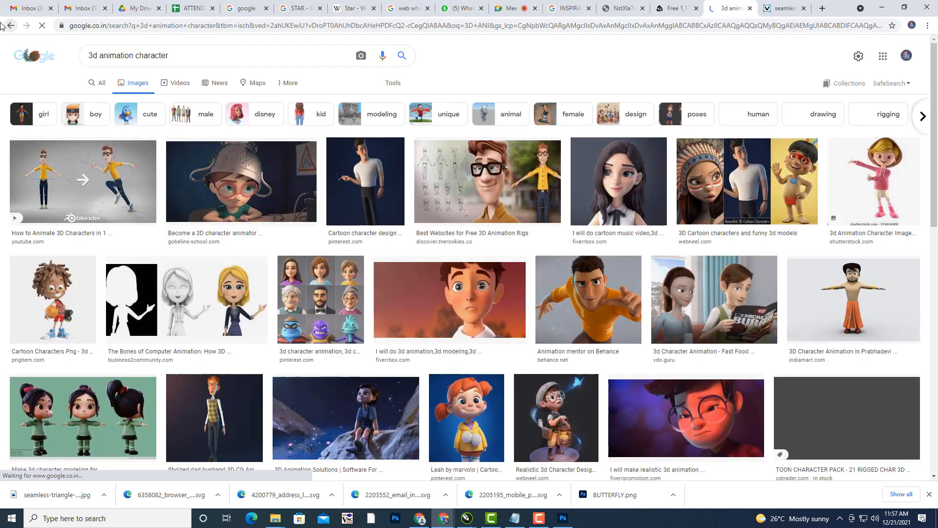
pyautogui.click(202, 62)
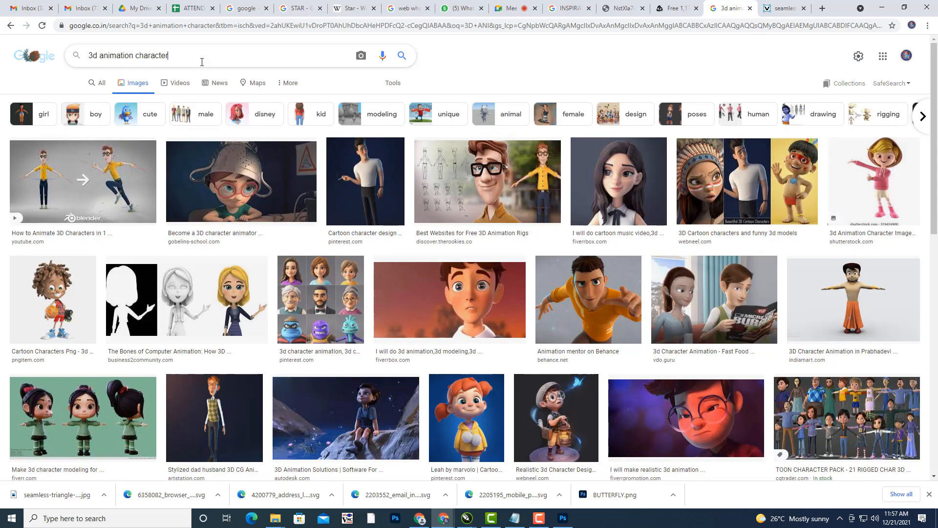
pyautogui.write('PNG')
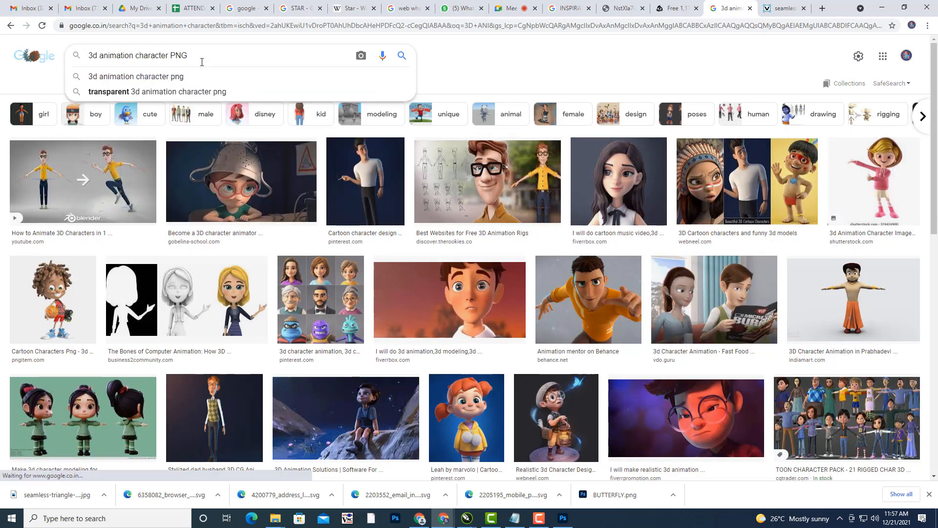
pyautogui.press('Return')
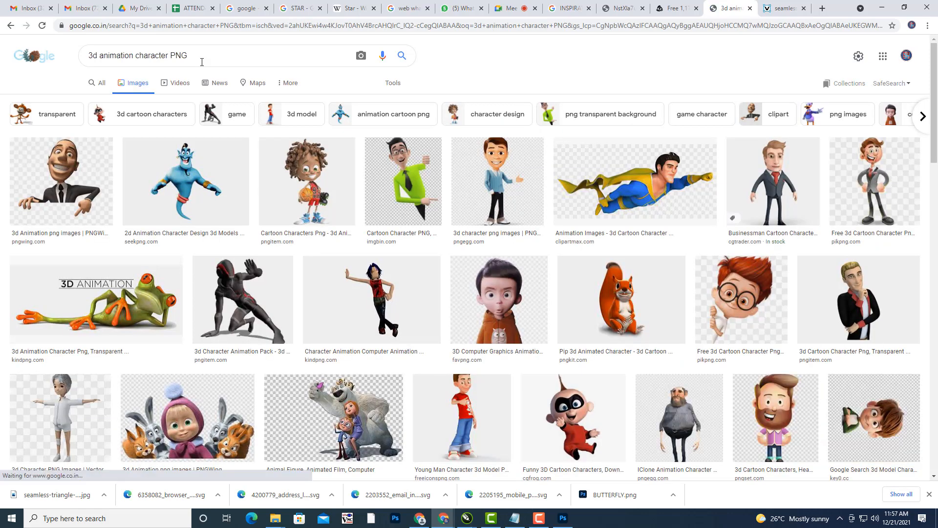
# - Open the blue genie image in its own tab, then preview the cartoon man in a blue sweater
pyautogui.click(185, 178)
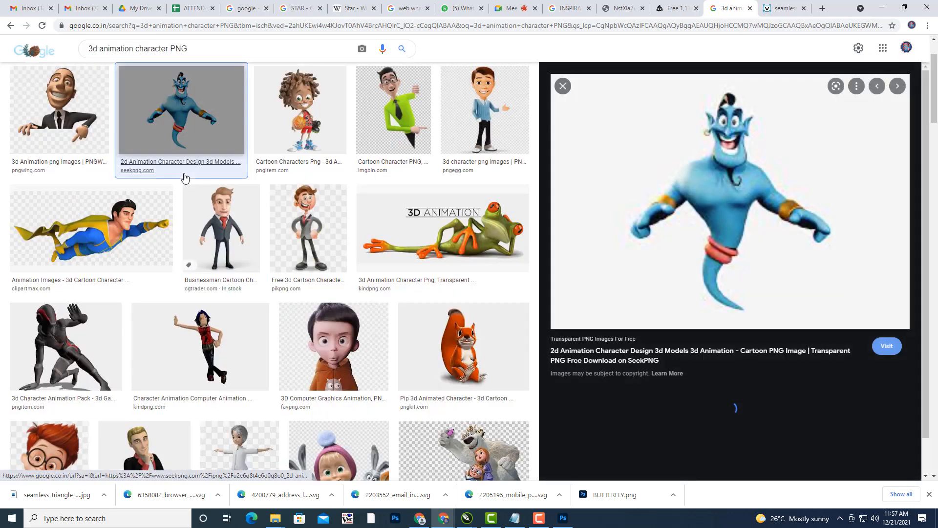
pyautogui.rightClick(724, 200)
pyautogui.click(784, 302)
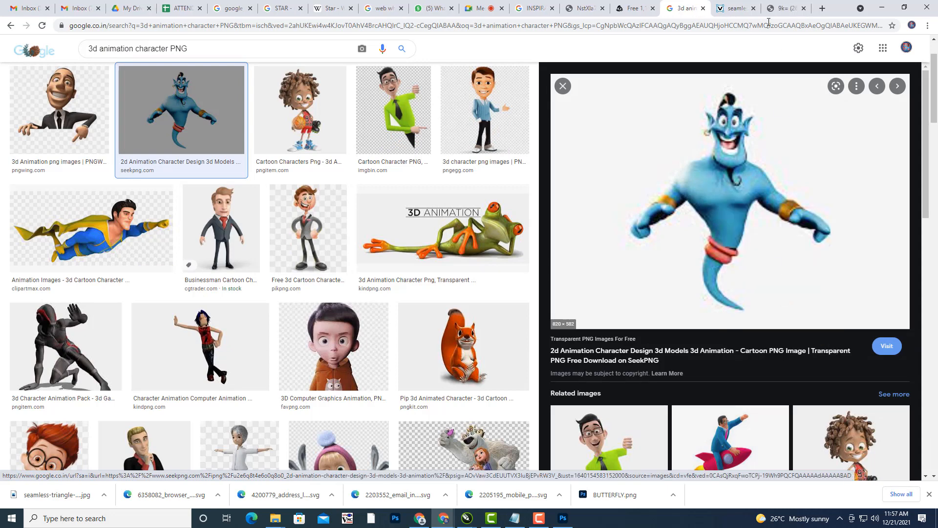
pyautogui.click(780, 9)
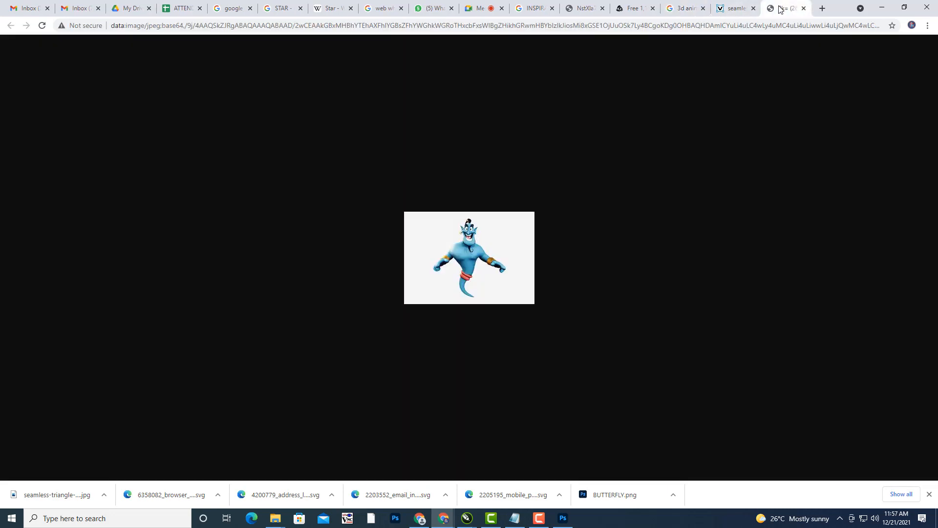
pyautogui.click(729, 4)
pyautogui.click(689, 4)
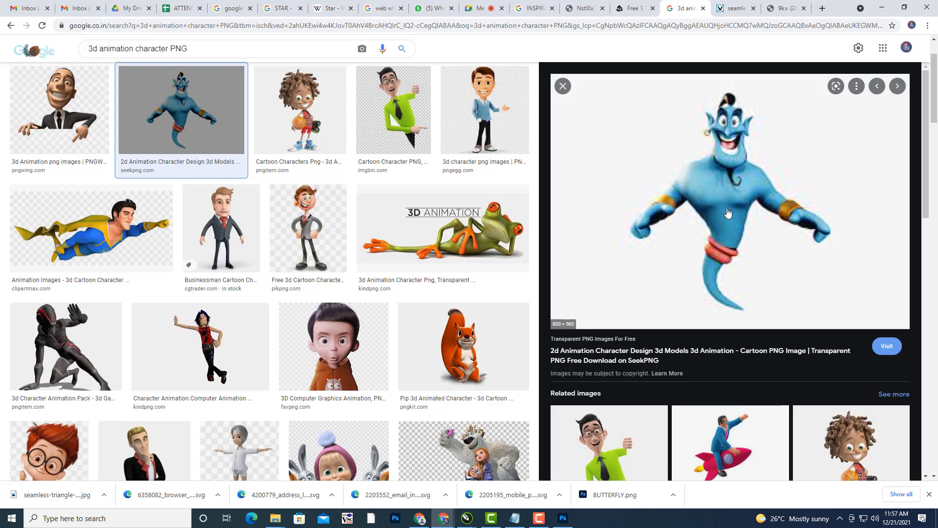
pyautogui.click(41, 118)
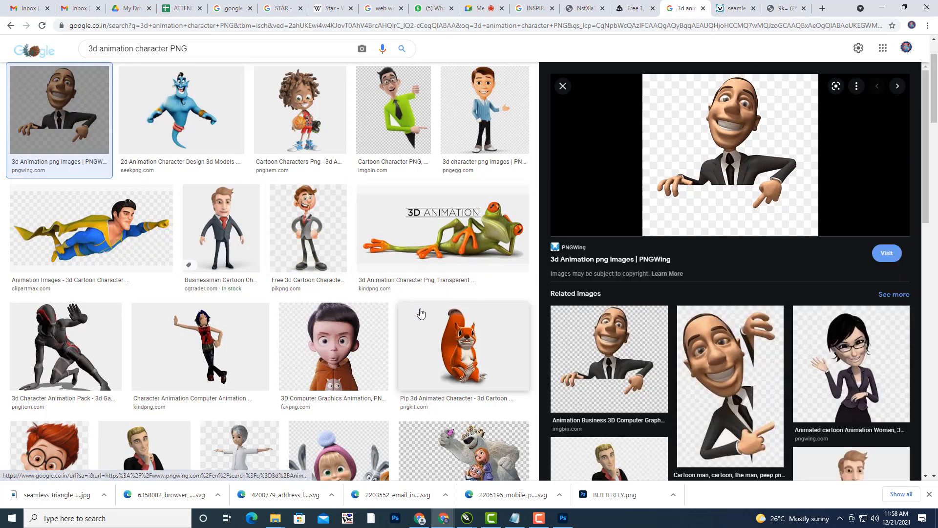
pyautogui.click(487, 121)
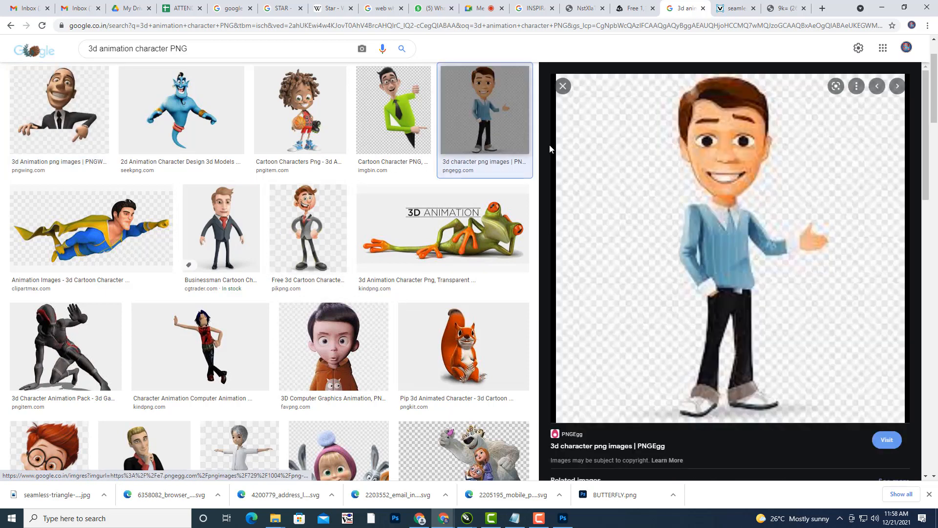
# - Open the full-size cartoon man image in a new tab
pyautogui.rightClick(785, 223)
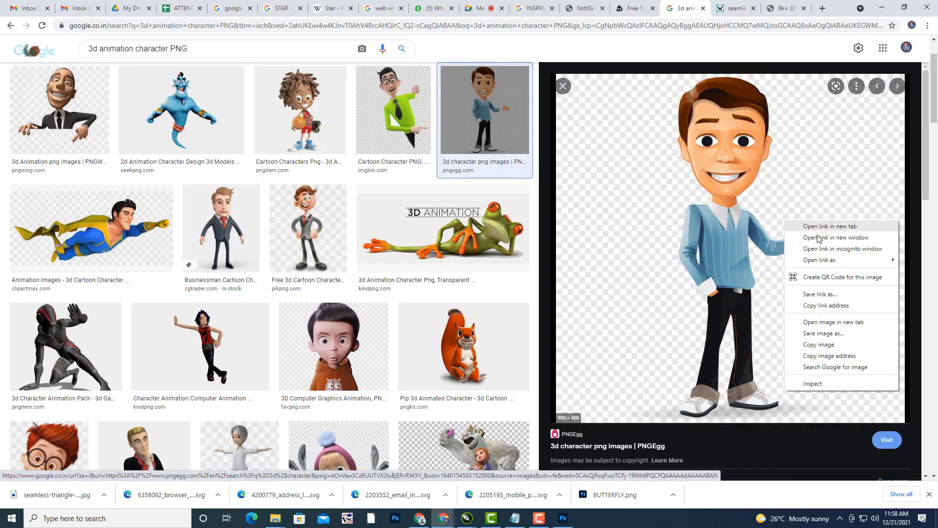
pyautogui.click(833, 322)
pyautogui.click(790, 11)
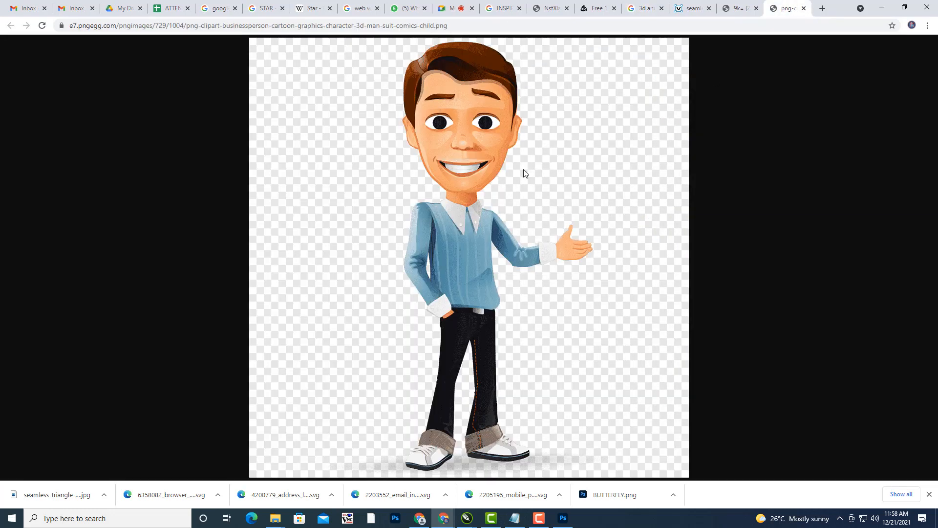
# - Save the image as ANIMCAR.png in Desktop\ICONS and open it in Photoshop
pyautogui.rightClick(487, 167)
pyautogui.click(529, 200)
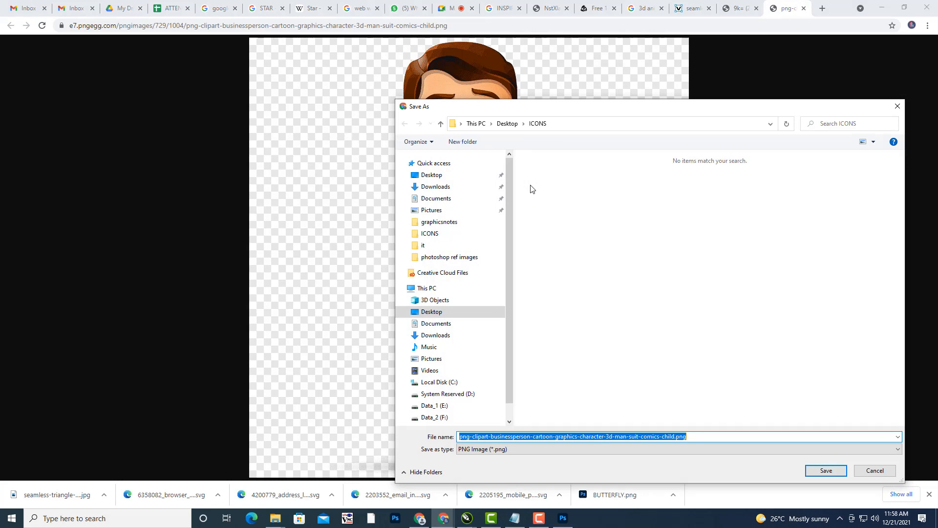
pyautogui.moveTo(556, 113); pyautogui.dragTo(538, 70)
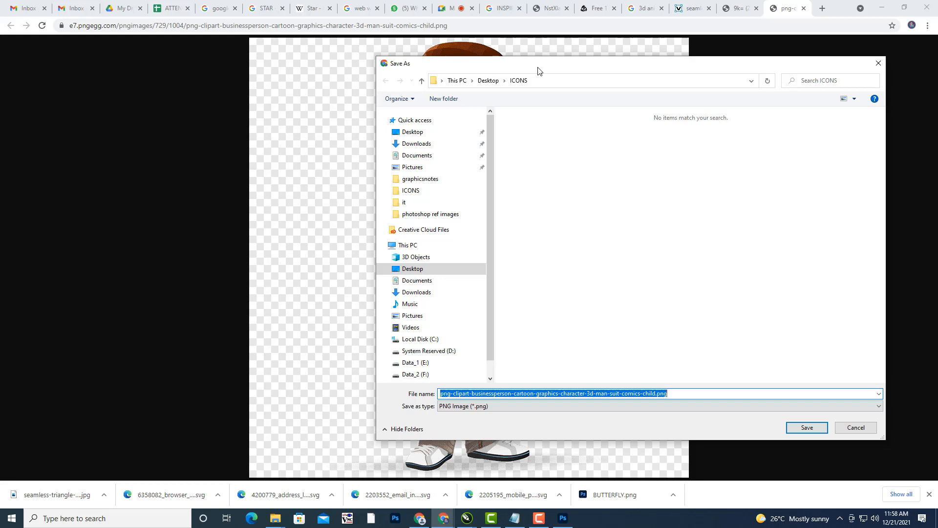
pyautogui.write('AN')
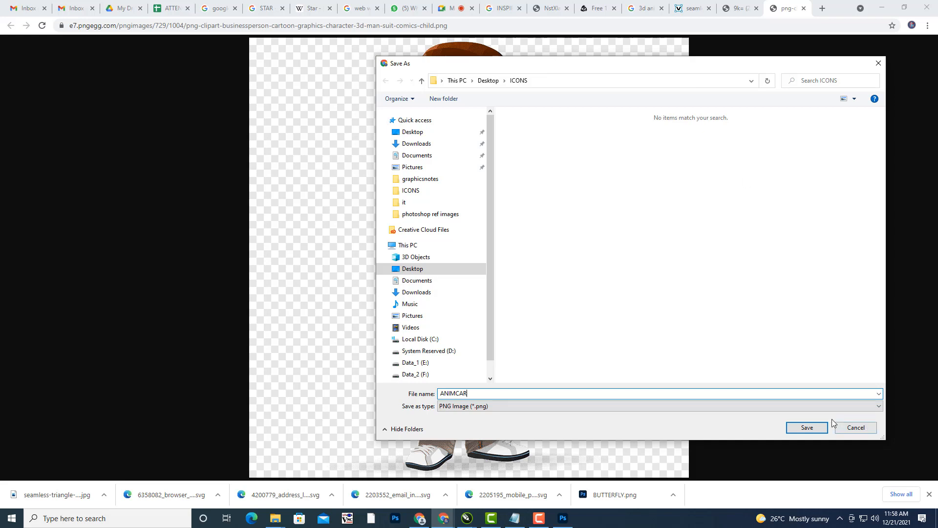
pyautogui.write('IMCAR')
pyautogui.click(807, 428)
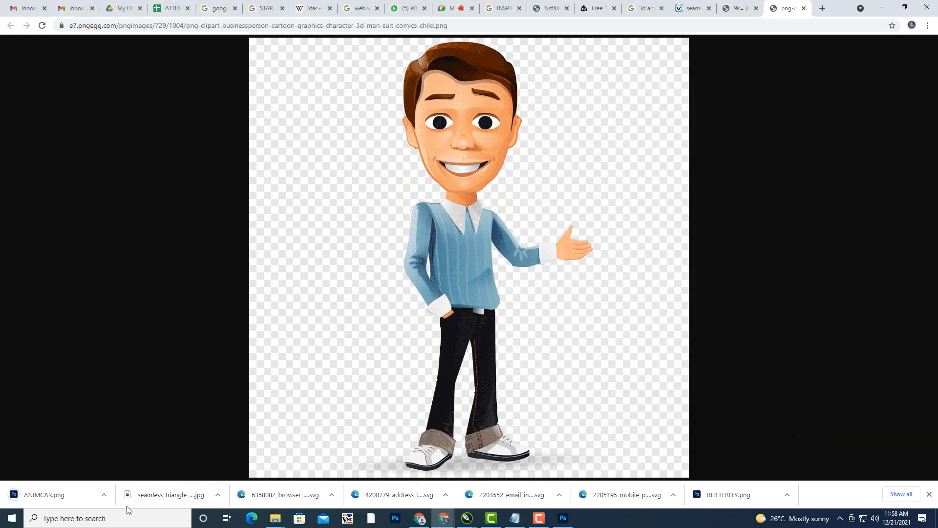
pyautogui.click(43, 493)
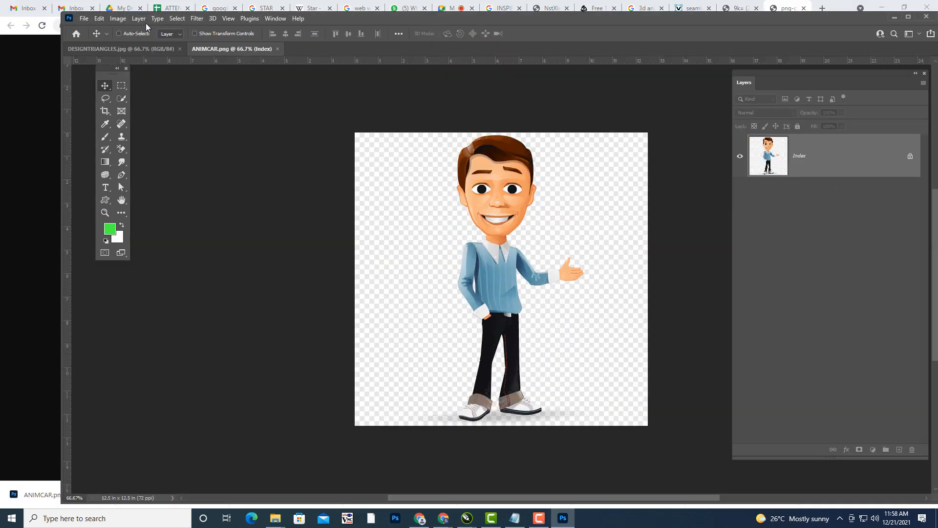
# - Convert ANIMCAR.png from Indexed to RGB Color mode
pyautogui.click(118, 18)
pyautogui.moveTo(139, 30)
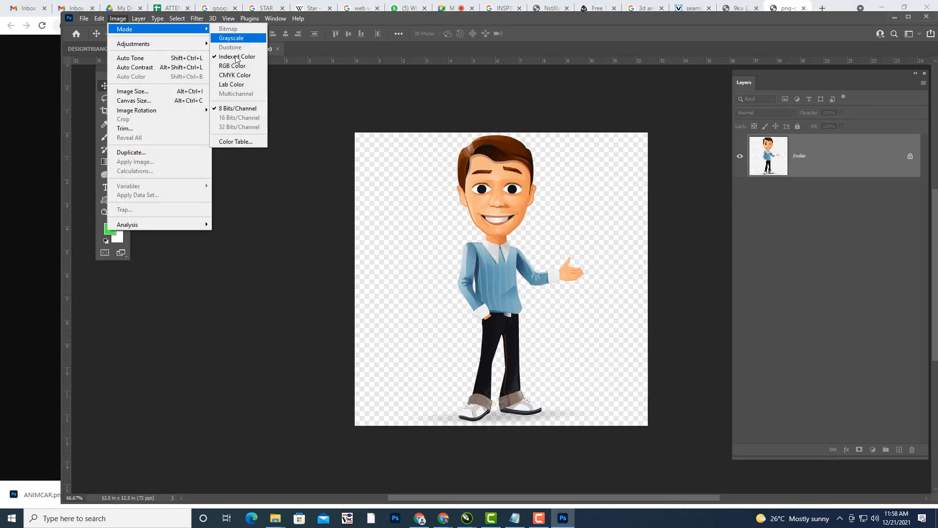
pyautogui.click(237, 66)
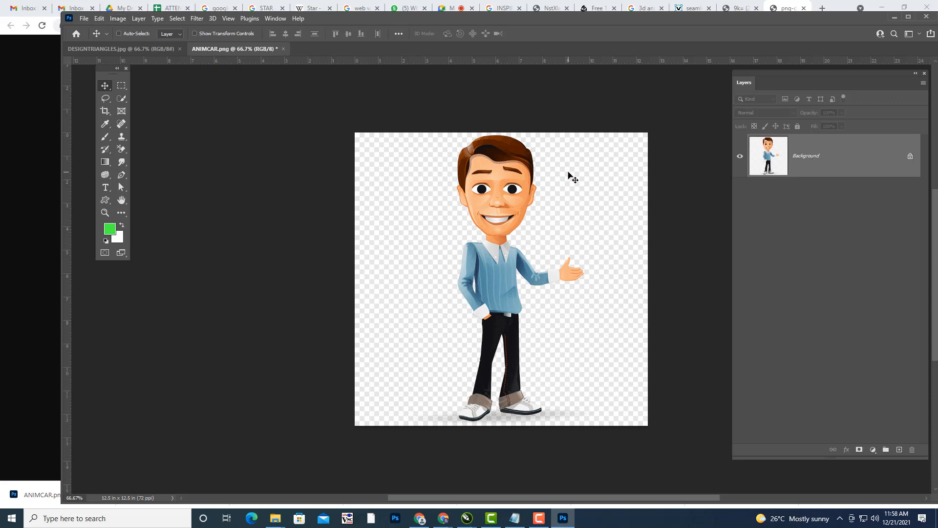
# - Select the character with the Object Selection Tool, then invert to select the background
pyautogui.click(122, 98)
pyautogui.click(168, 99)
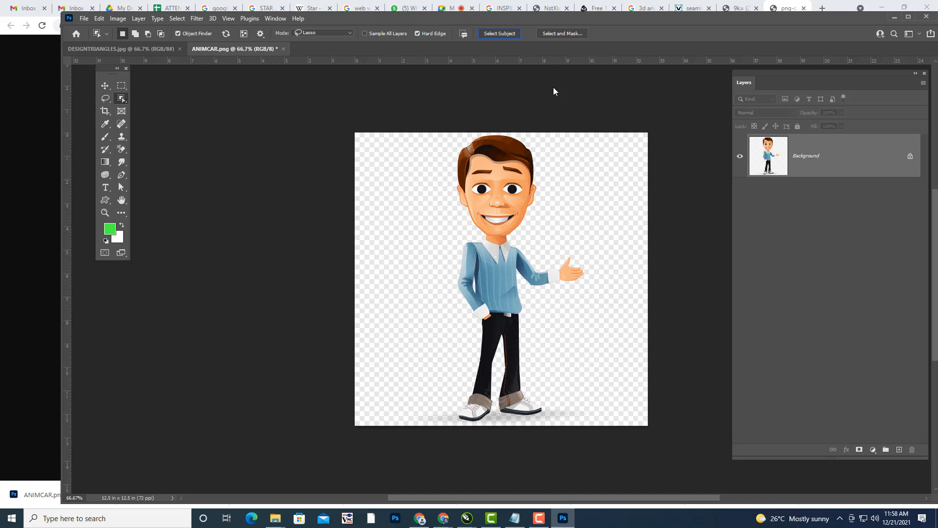
pyautogui.hotkey('shift', 'ctrl', 'i')
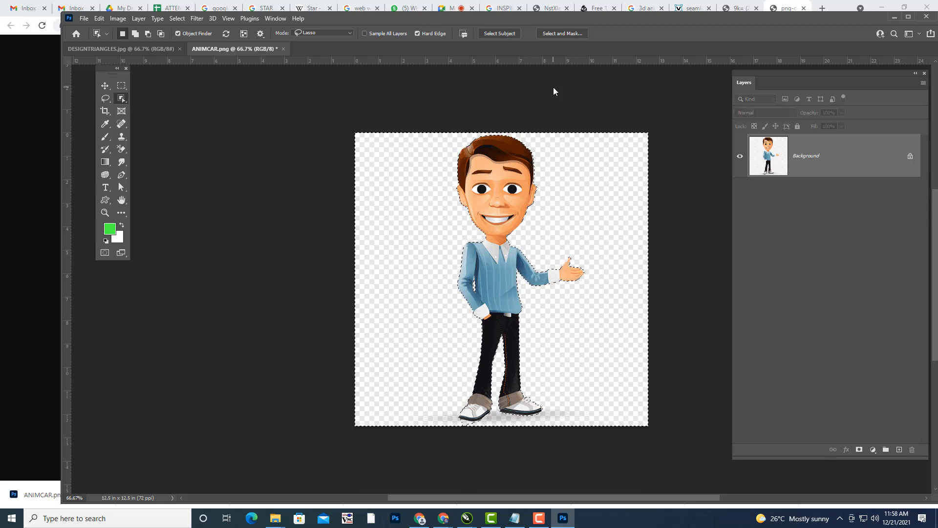
pyautogui.hotkey('shift', 'F5')
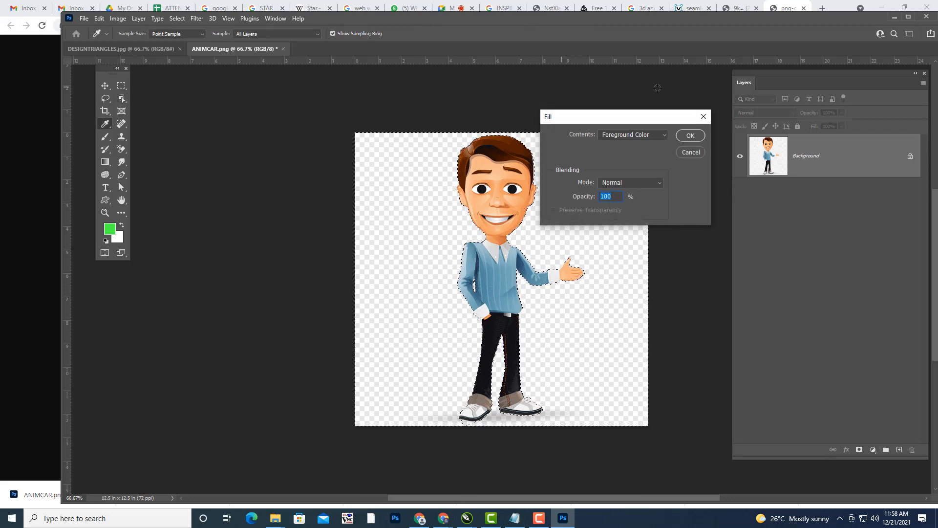
# - Cancel the fill, convert Background to Layer 0, and deselect
pyautogui.press('Escape')
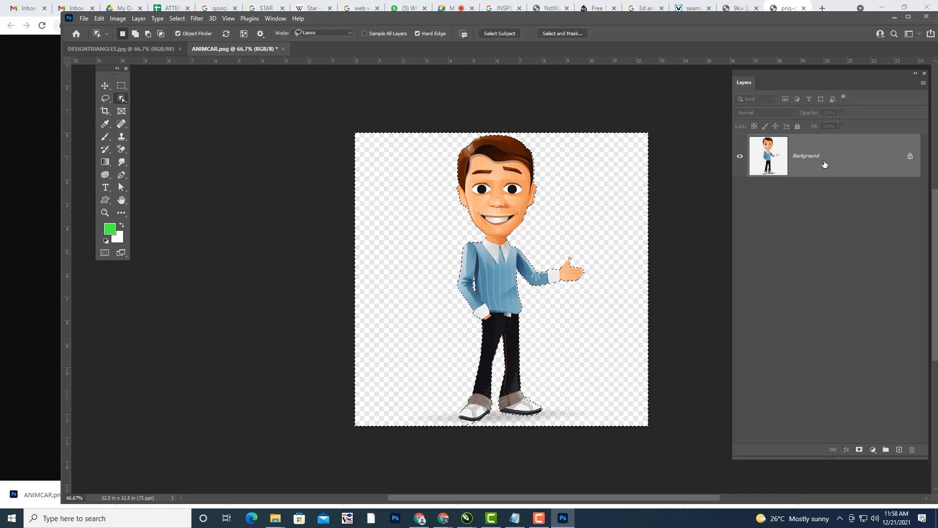
pyautogui.doubleClick(815, 168)
pyautogui.click(688, 157)
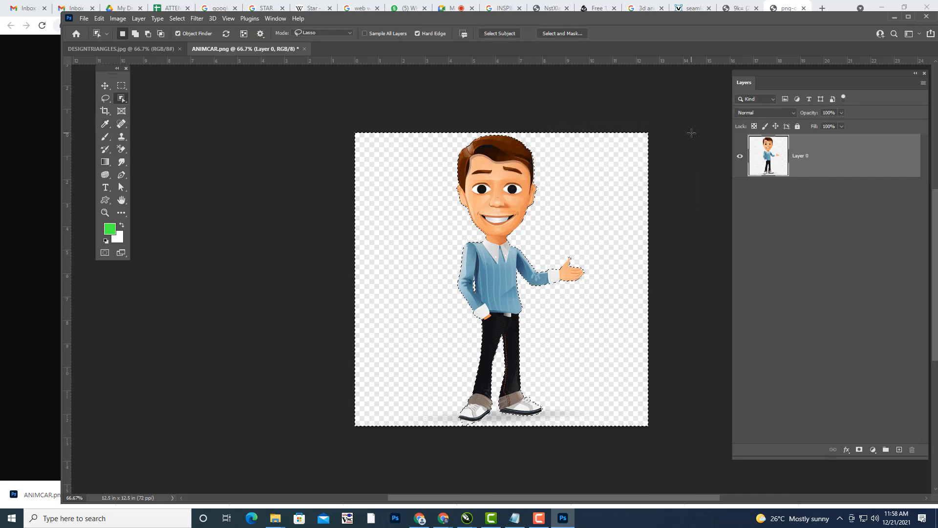
pyautogui.hotkey('ctrl', 'd')
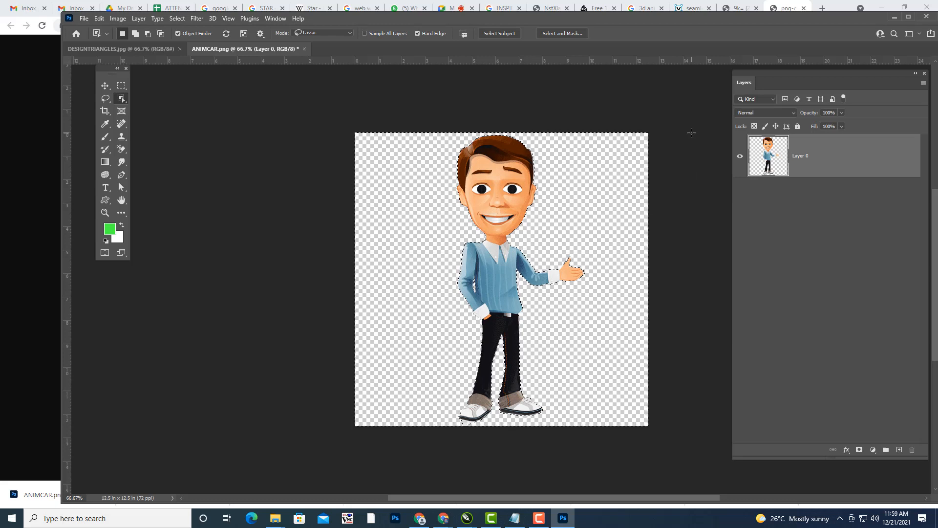
# - Trim the canvas based on transparent pixels from all sides
pyautogui.click(118, 19)
pyautogui.click(139, 128)
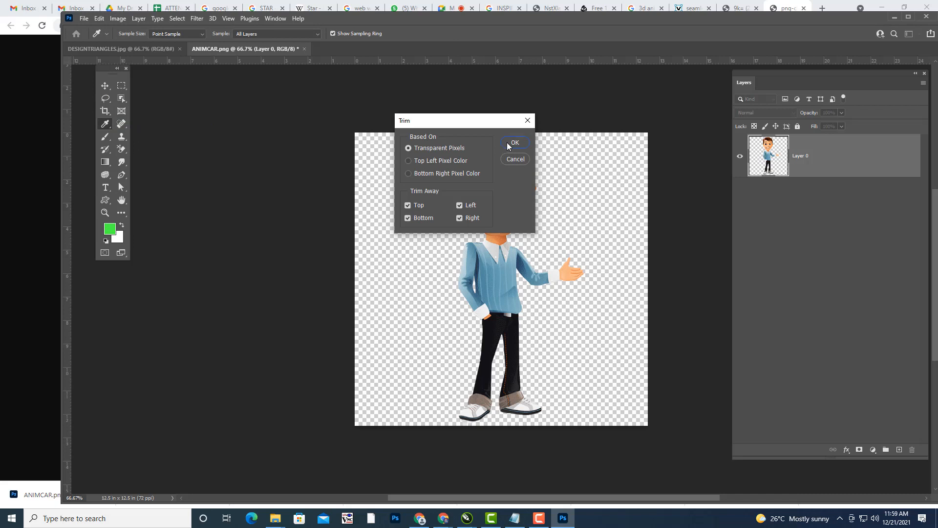
pyautogui.press('Return')
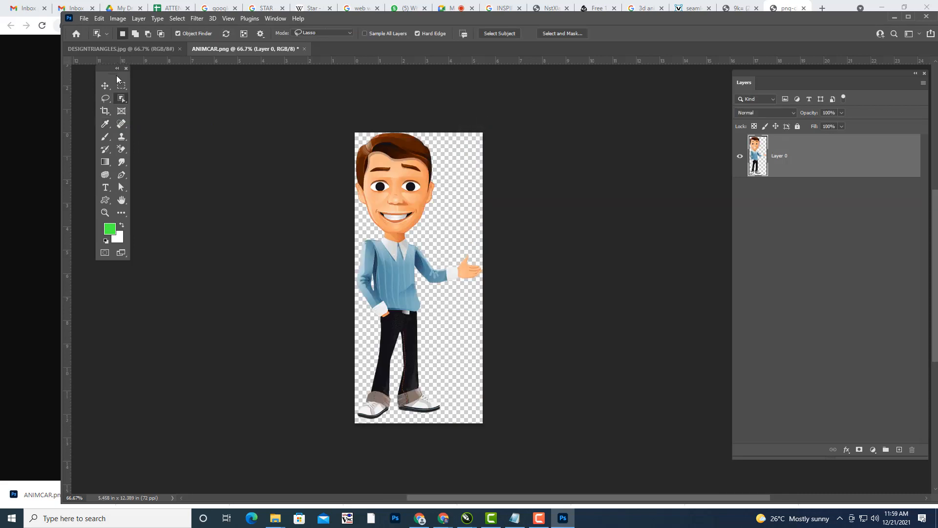
# - Save the cut-out character as ANIM.psd in Photoshop format with Maximize Compatibility
pyautogui.click(85, 20)
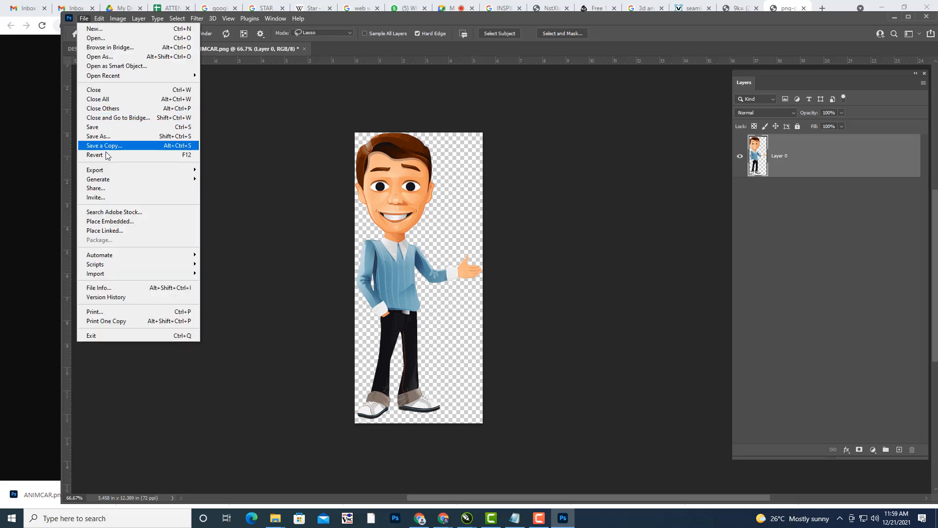
pyautogui.click(108, 137)
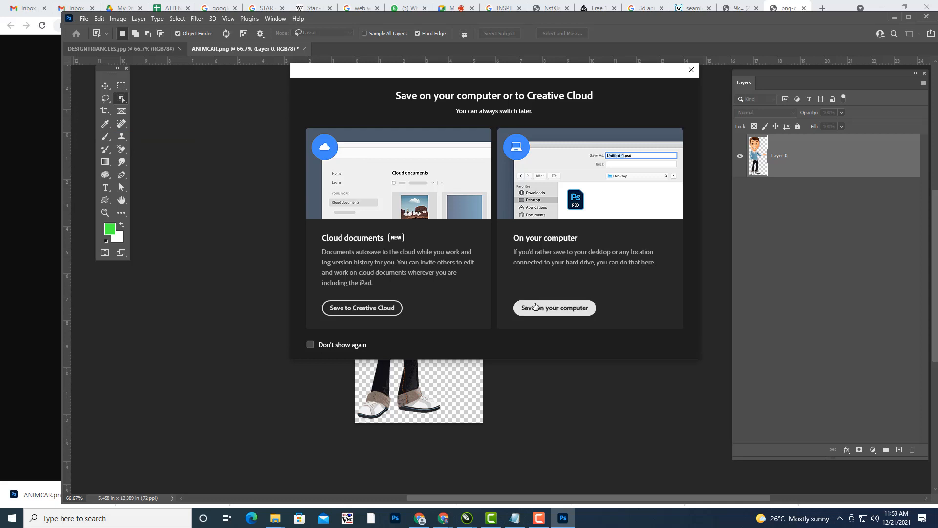
pyautogui.click(536, 307)
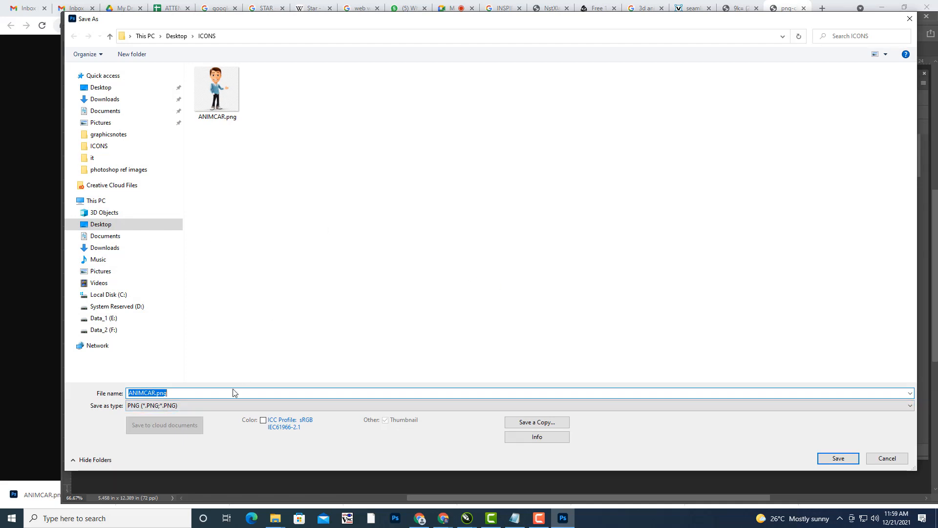
pyautogui.press('BackSpace')
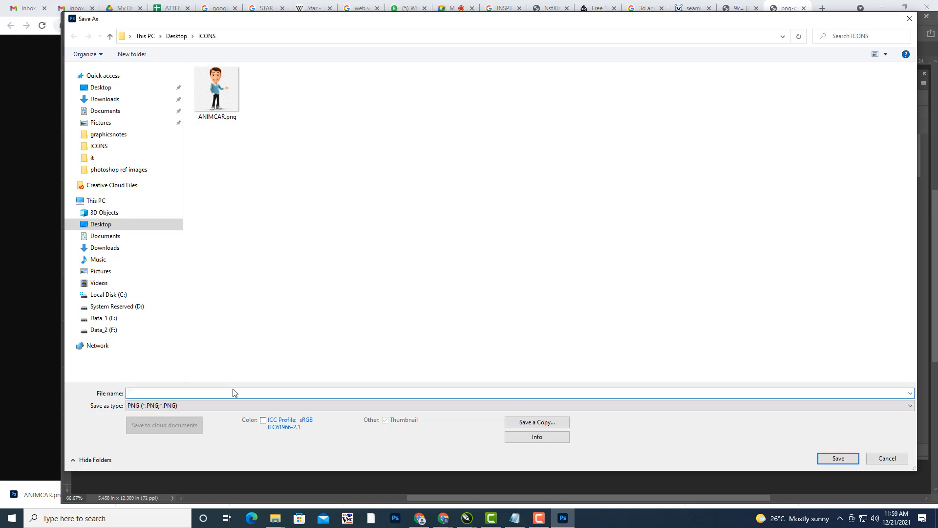
pyautogui.click(198, 405)
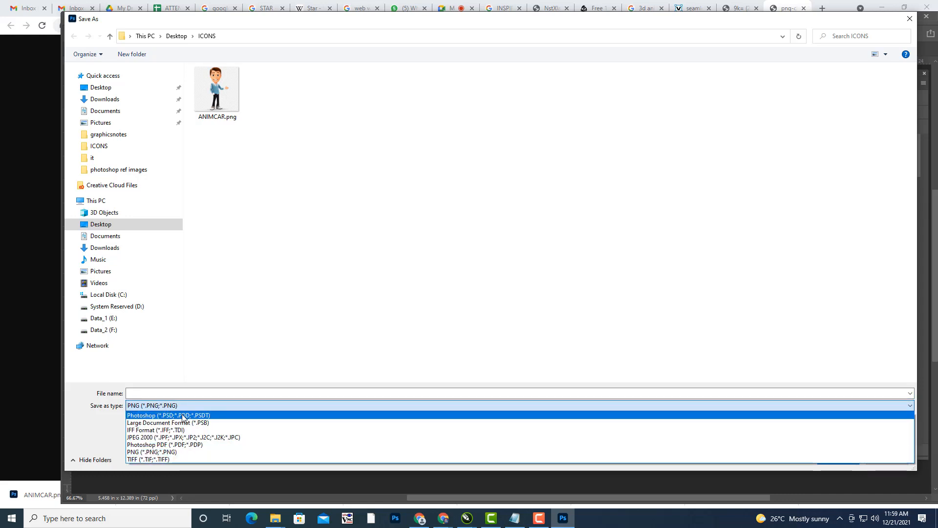
pyautogui.click(182, 413)
pyautogui.click(183, 392)
pyautogui.write('A')
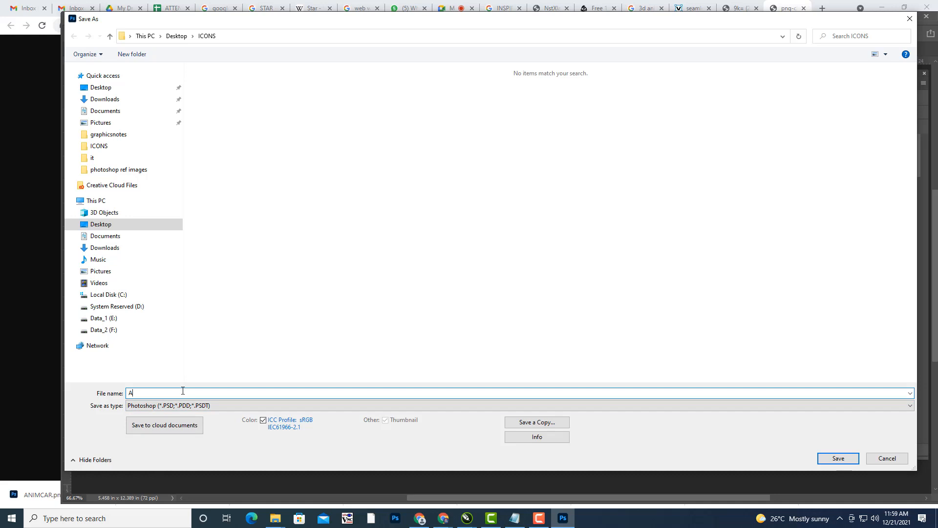
pyautogui.write('NIM')
pyautogui.click(838, 458)
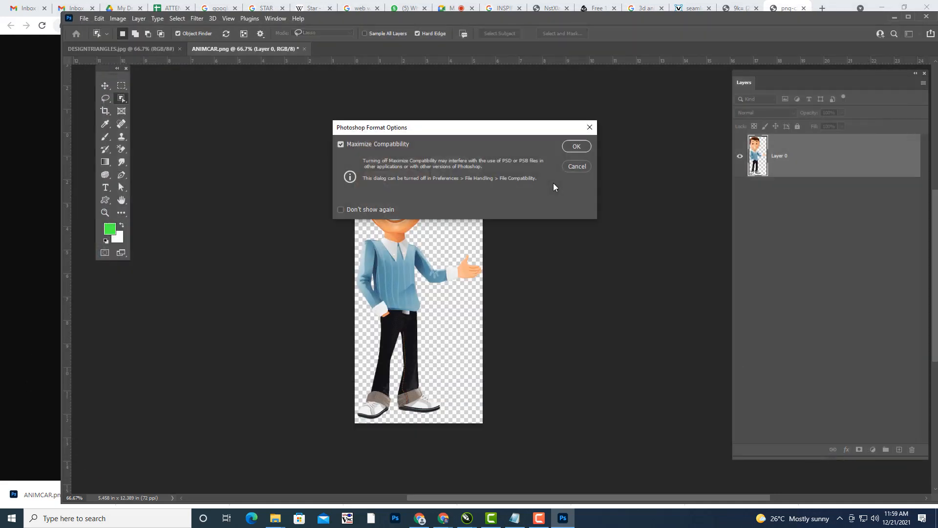
pyautogui.click(580, 146)
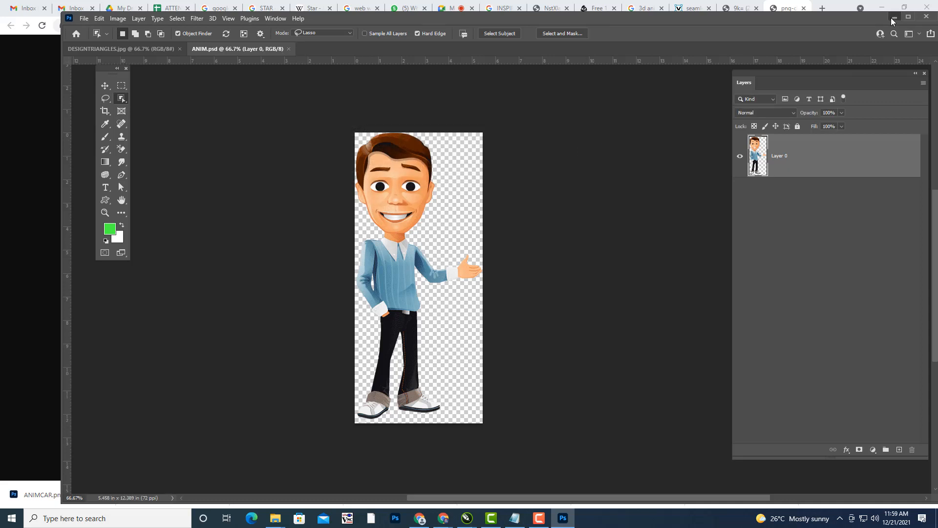
pyautogui.click(894, 18)
# - Import ANIM.psd from the ICONS folder and place it on the page
pyautogui.click(882, 8)
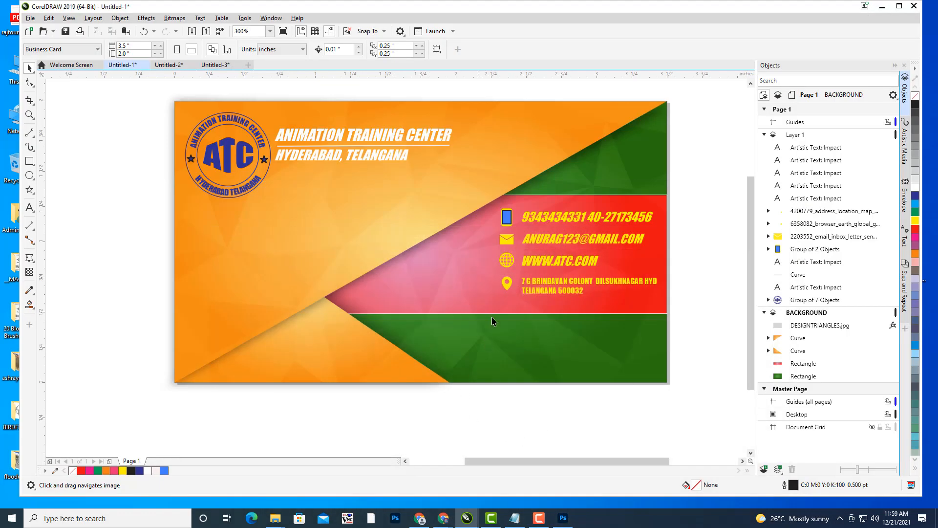
pyautogui.moveTo(494, 291); pyautogui.dragTo(510, 298)
pyautogui.click(30, 19)
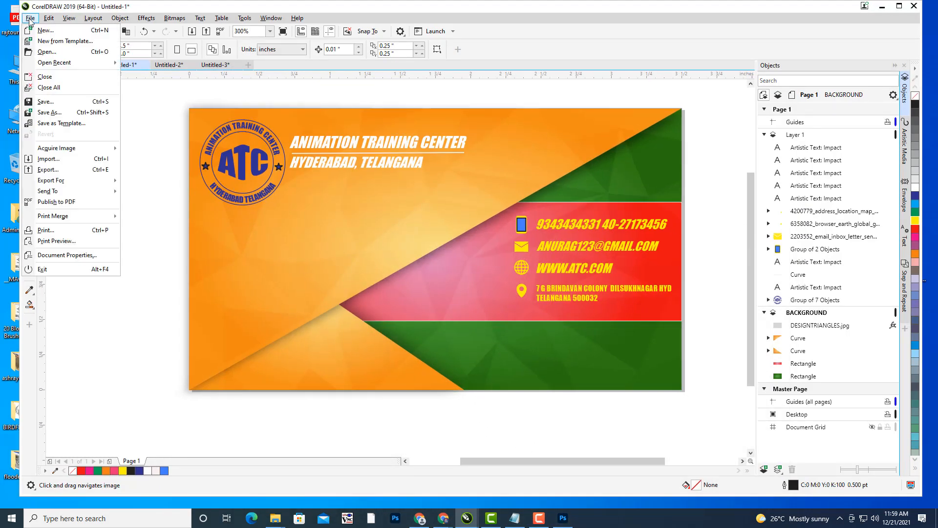
pyautogui.click(48, 159)
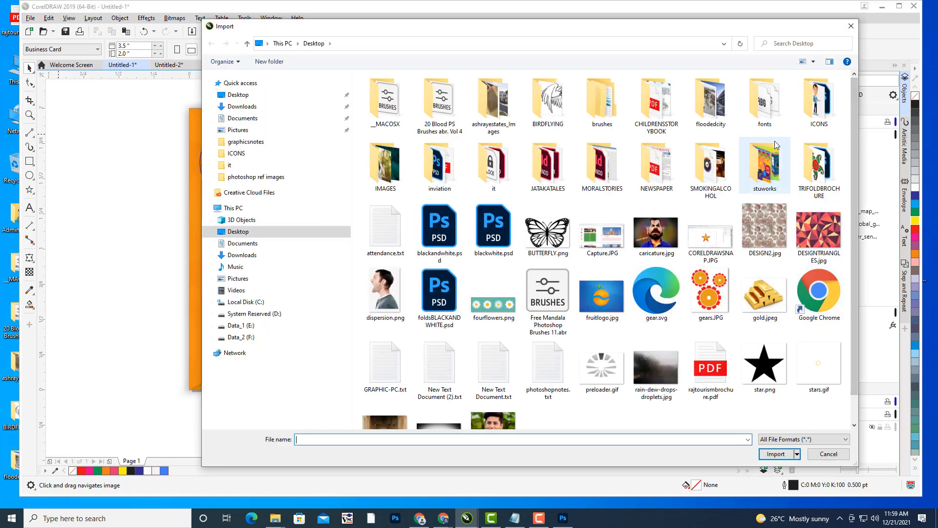
pyautogui.doubleClick(819, 101)
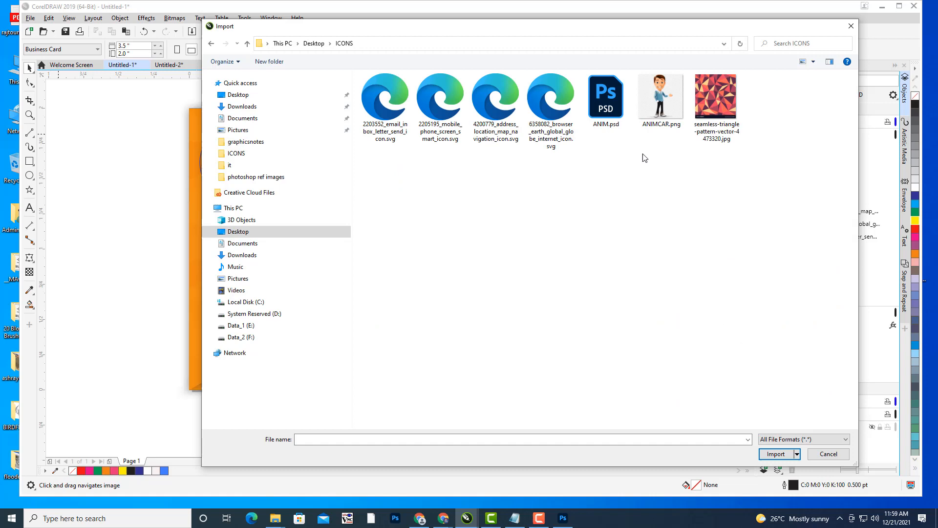
pyautogui.click(613, 111)
pyautogui.click(775, 473)
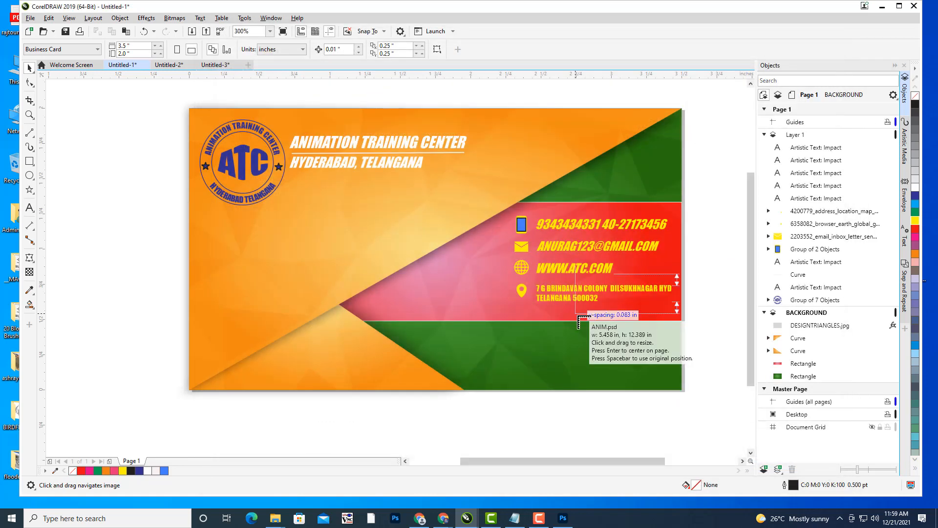
pyautogui.click(579, 320)
# - Scale the character down and position it on the card's left, just below the ATC logo
pyautogui.scroll(-4, 606, 311)
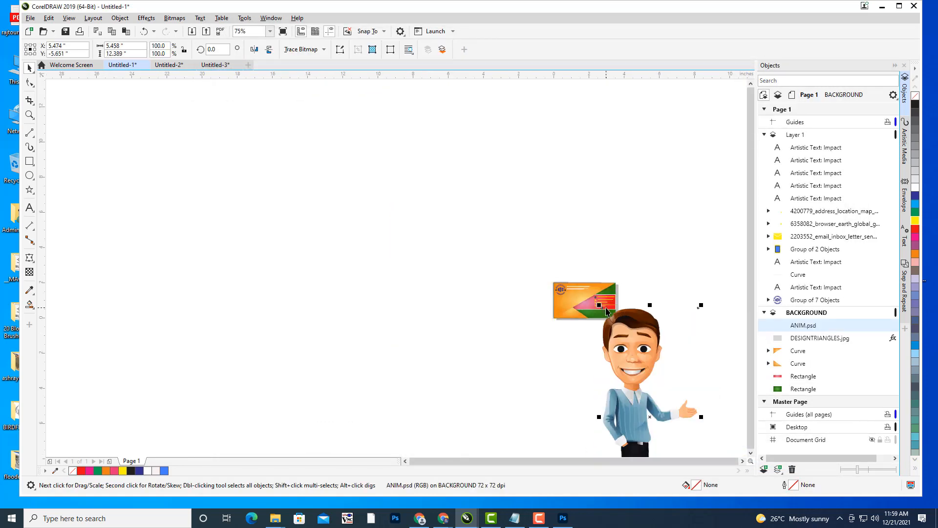
pyautogui.scroll(-2, 606, 311)
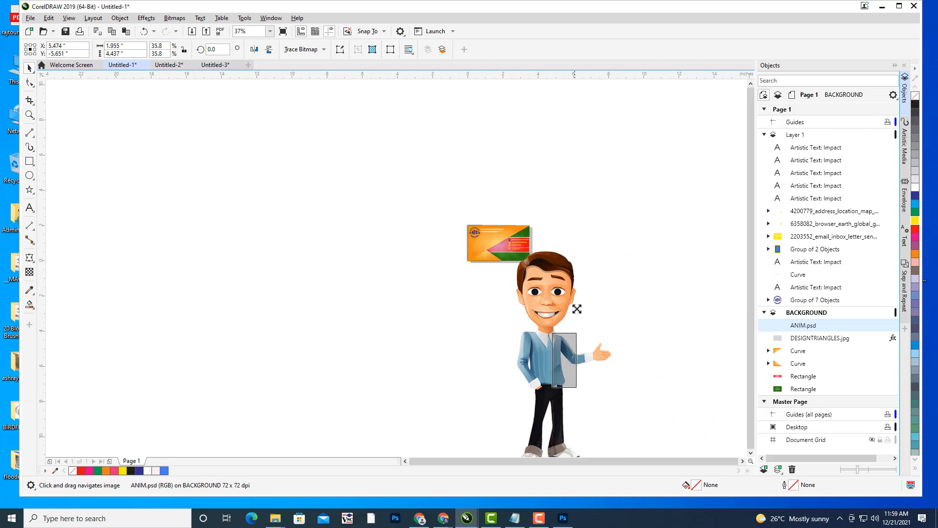
pyautogui.moveTo(577, 309); pyautogui.dragTo(570, 312)
pyautogui.moveTo(563, 359); pyautogui.dragTo(476, 233)
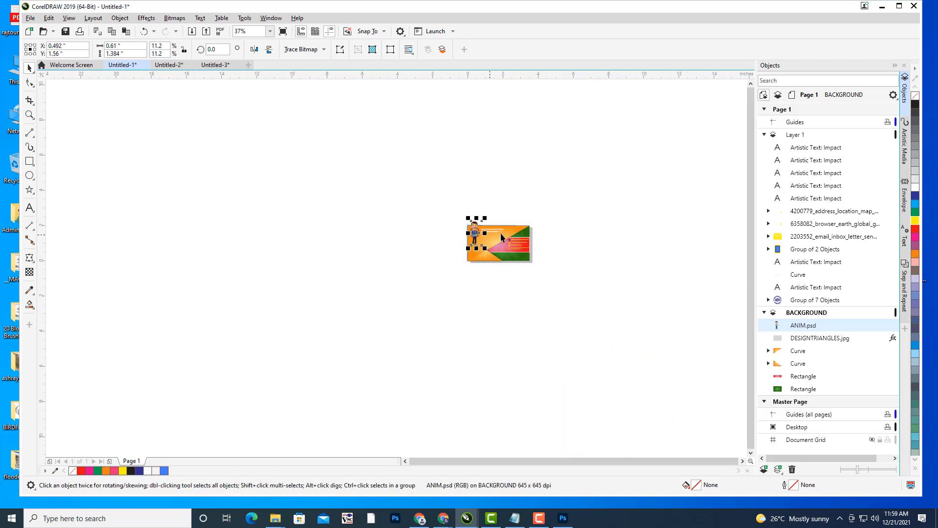
pyautogui.scroll(6, 502, 238)
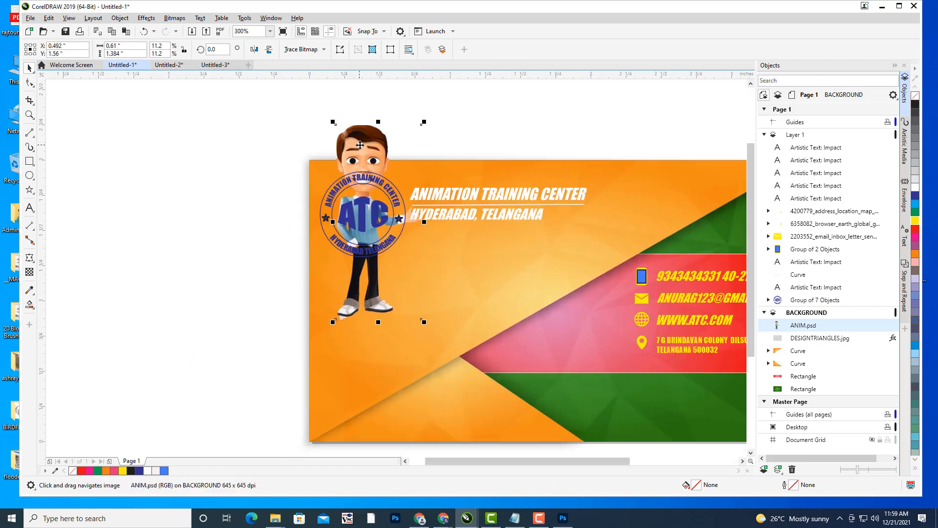
pyautogui.moveTo(360, 145); pyautogui.dragTo(356, 248)
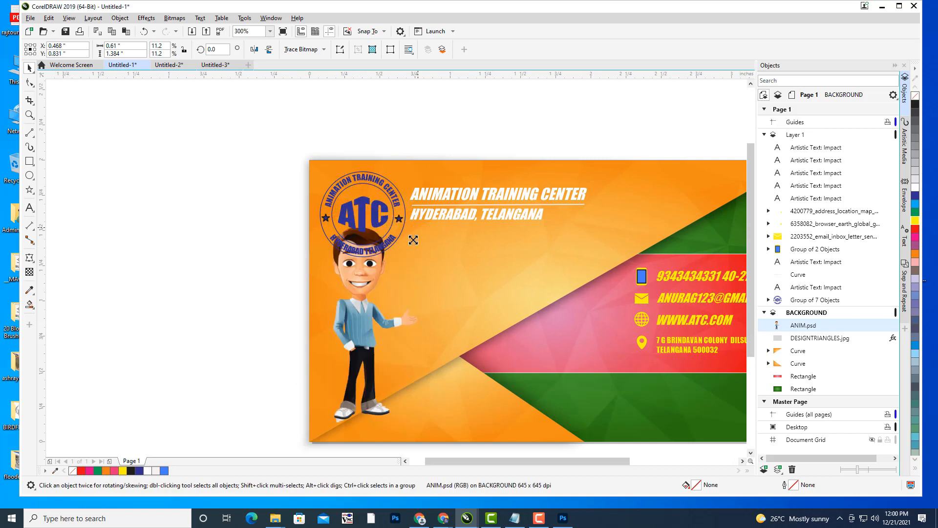
pyautogui.moveTo(413, 239); pyautogui.dragTo(394, 273)
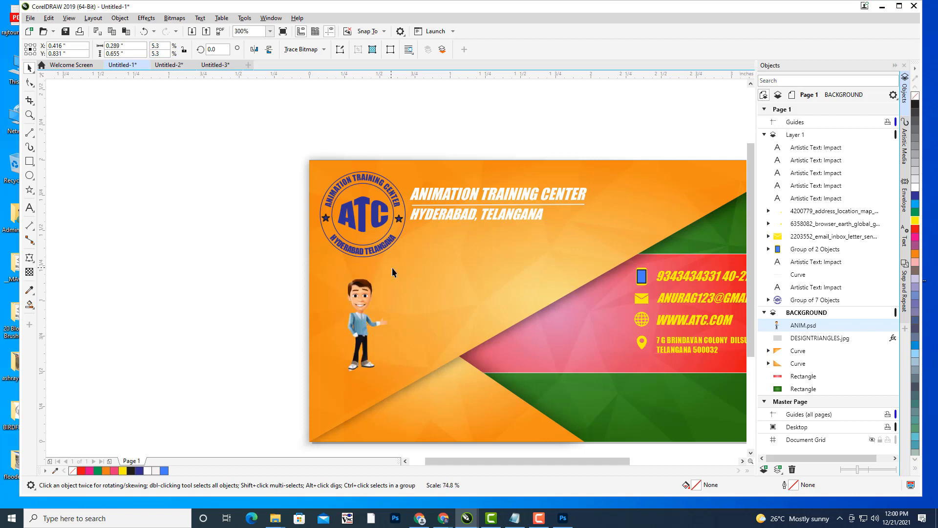
pyautogui.moveTo(362, 305); pyautogui.dragTo(356, 306)
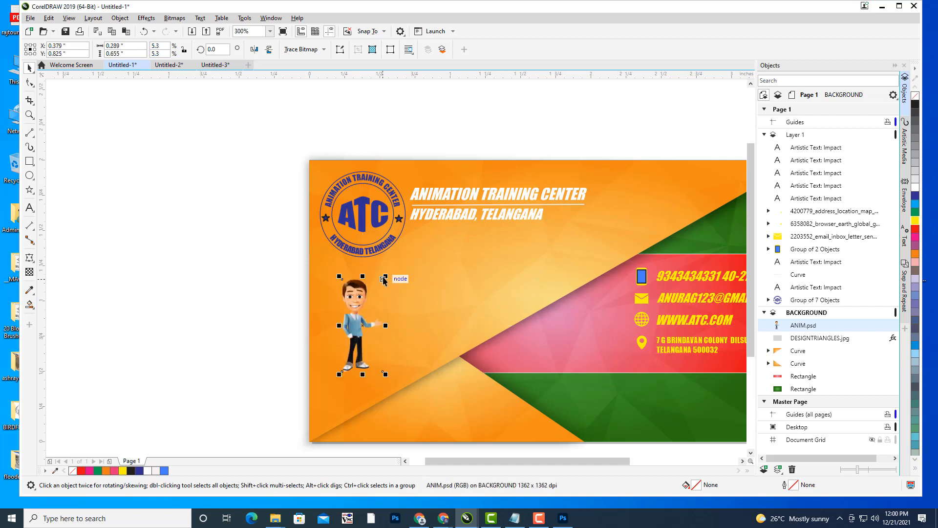
pyautogui.moveTo(385, 278); pyautogui.dragTo(400, 264)
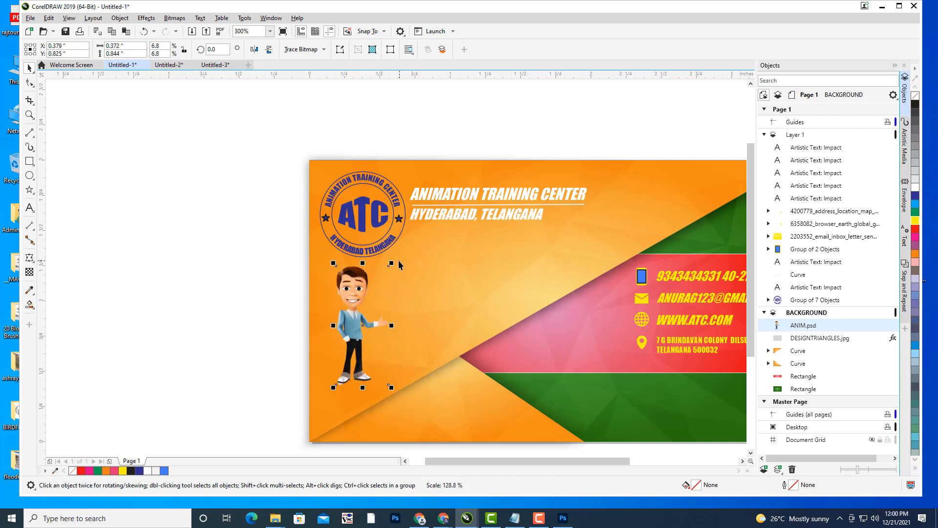
pyautogui.moveTo(361, 328); pyautogui.dragTo(364, 330)
pyautogui.moveTo(363, 326); pyautogui.dragTo(362, 325)
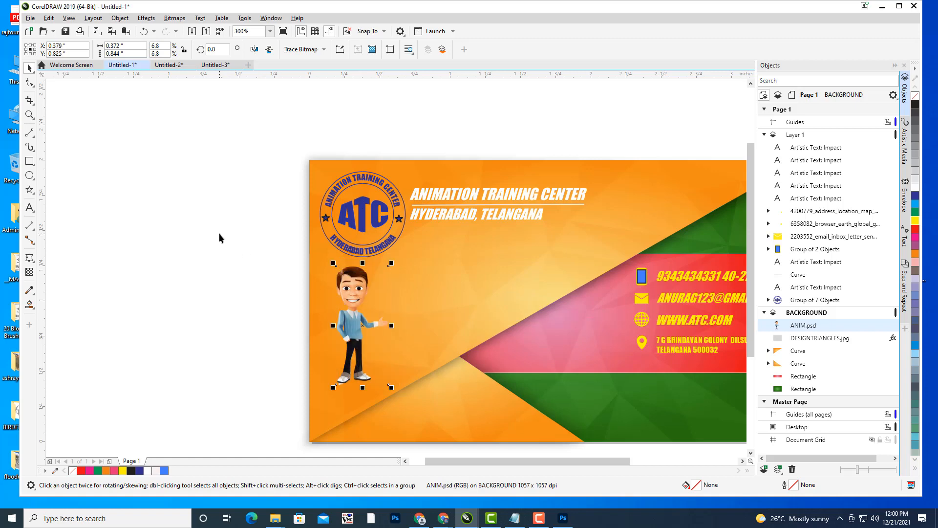
# - Deselect and pan to recentre the business card in view
pyautogui.click(219, 233)
pyautogui.moveTo(502, 238); pyautogui.dragTo(280, 148)
pyautogui.moveTo(474, 209); pyautogui.dragTo(555, 253)
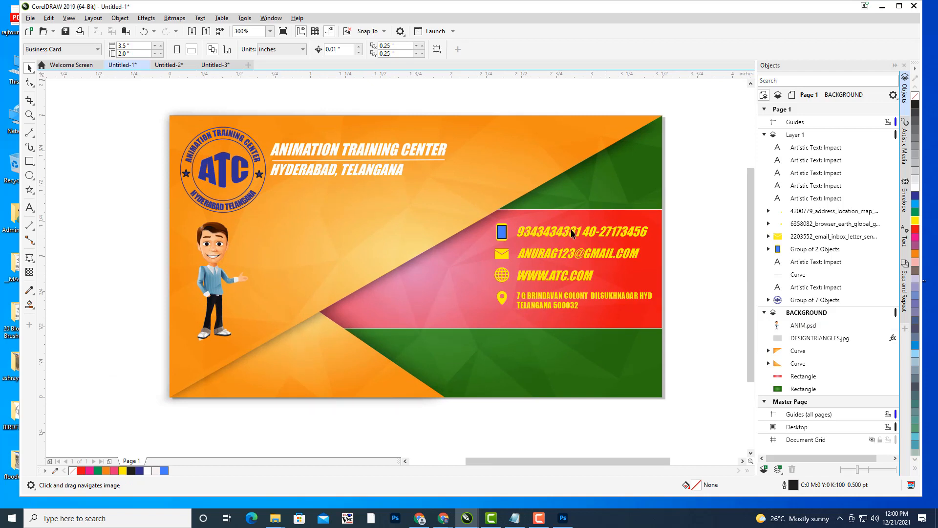
pyautogui.moveTo(578, 239); pyautogui.dragTo(581, 247)
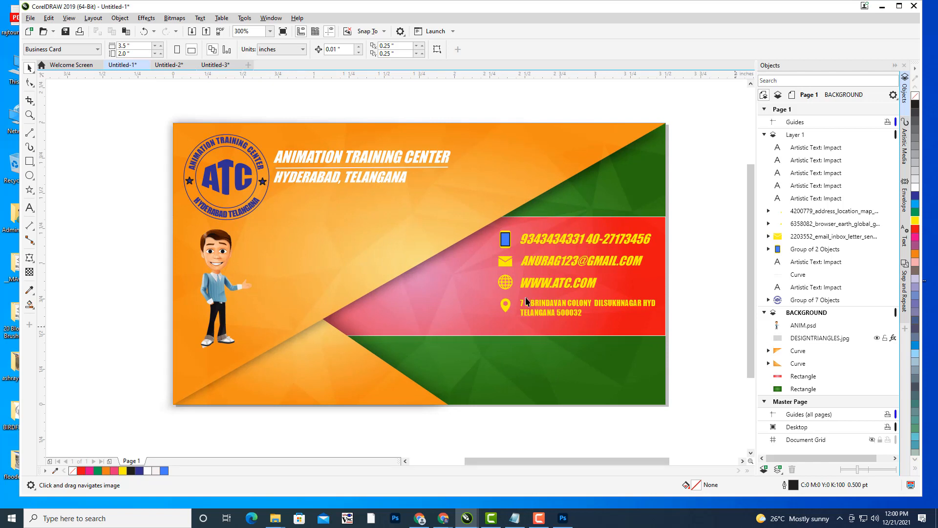
pyautogui.moveTo(526, 300); pyautogui.dragTo(523, 299)
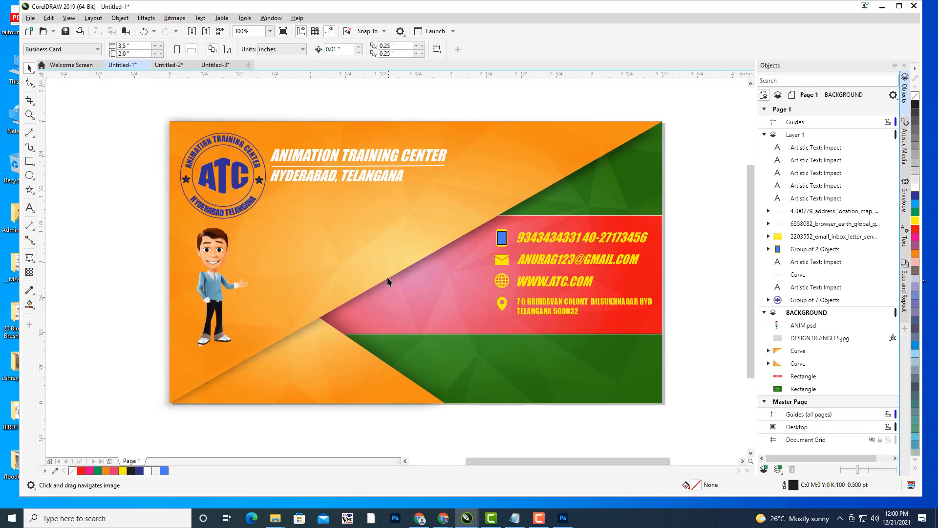
pyautogui.moveTo(370, 253); pyautogui.dragTo(396, 260)
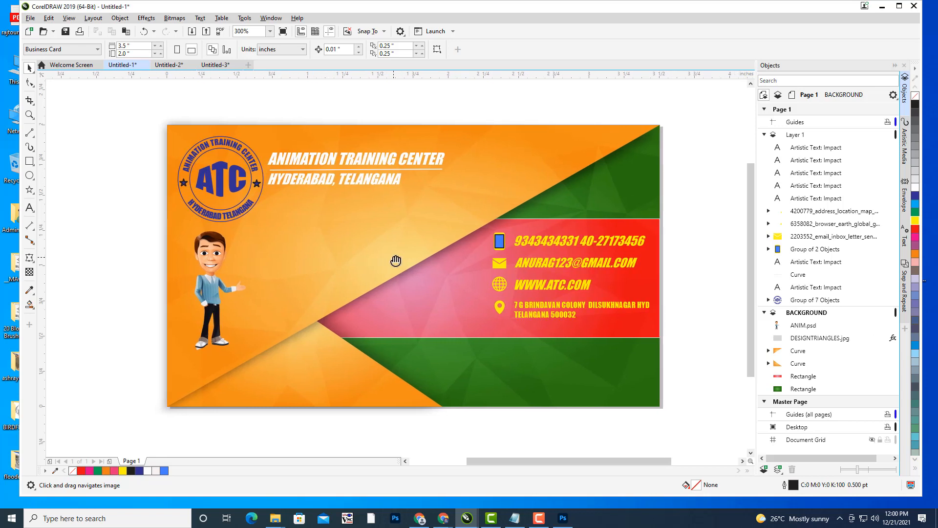
# - Add 'JOIN TODAY' text and move it left over the cartoon character
pyautogui.click(29, 208)
pyautogui.click(276, 254)
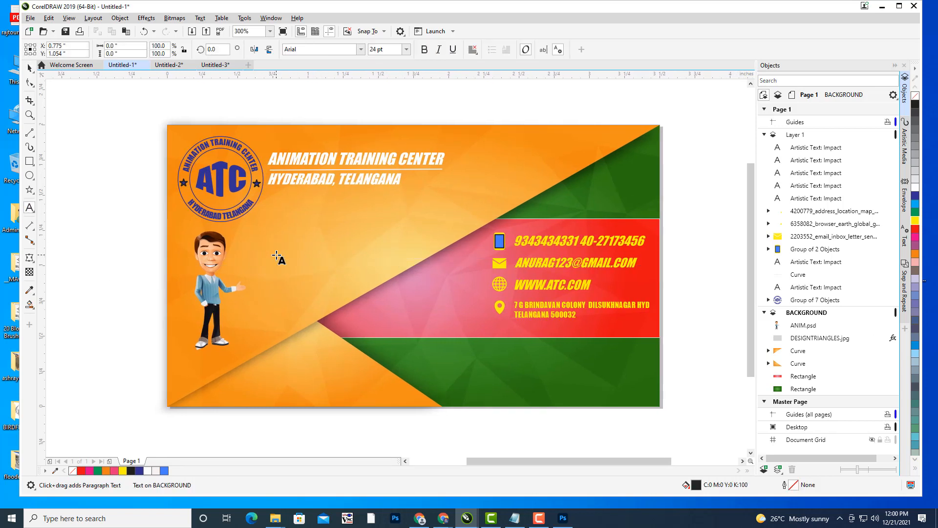
pyautogui.write('JOIN TODAY')
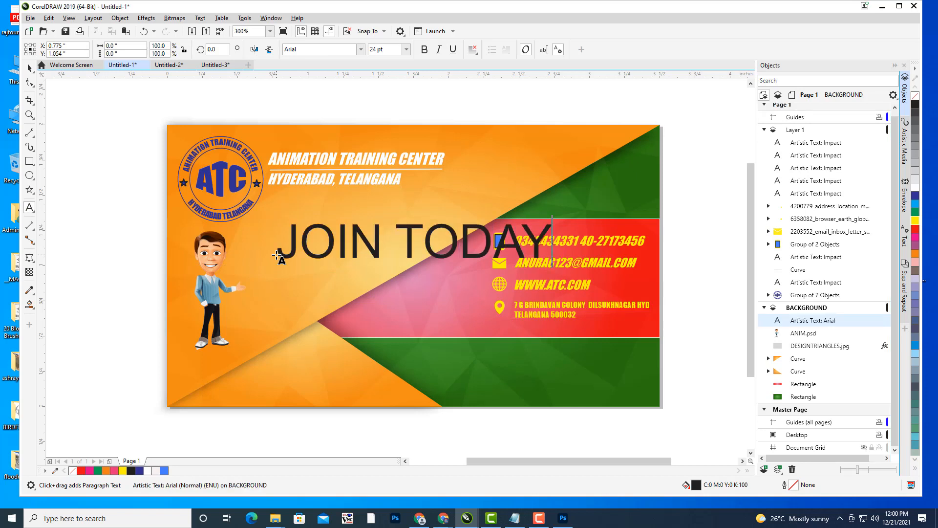
pyautogui.press('Escape')
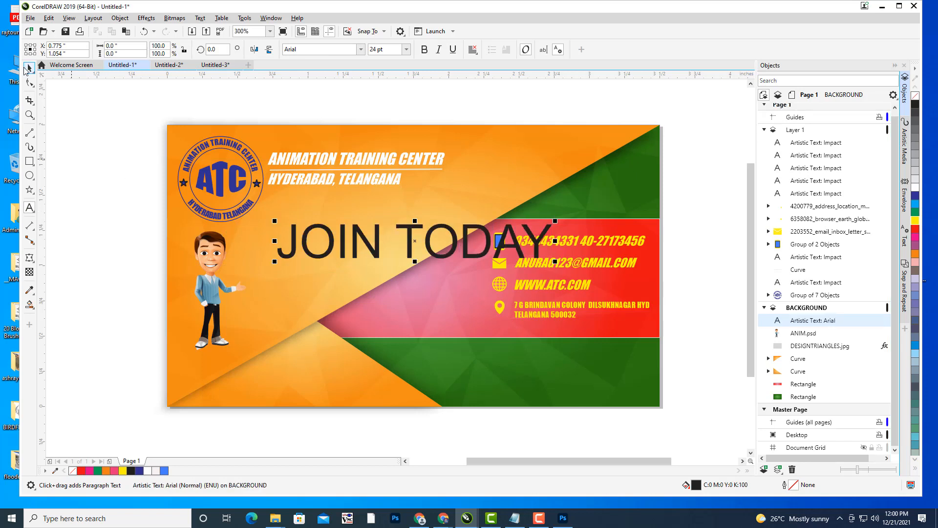
pyautogui.hotkey('ctrl', 'space')
pyautogui.moveTo(413, 240); pyautogui.dragTo(313, 247)
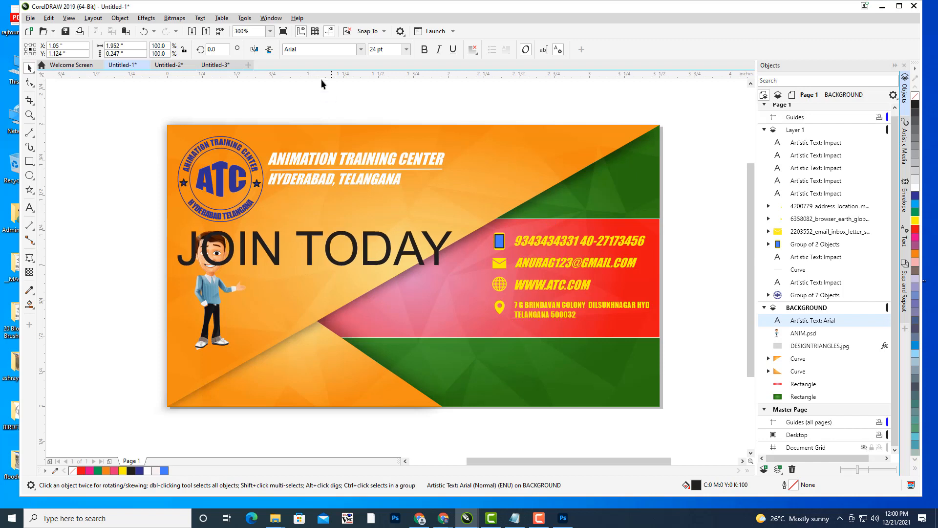
pyautogui.write('Impact')
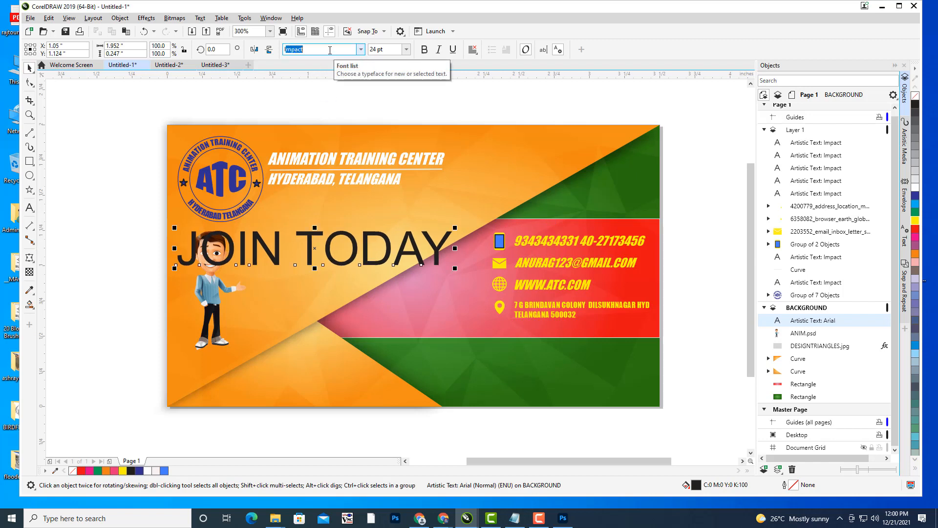